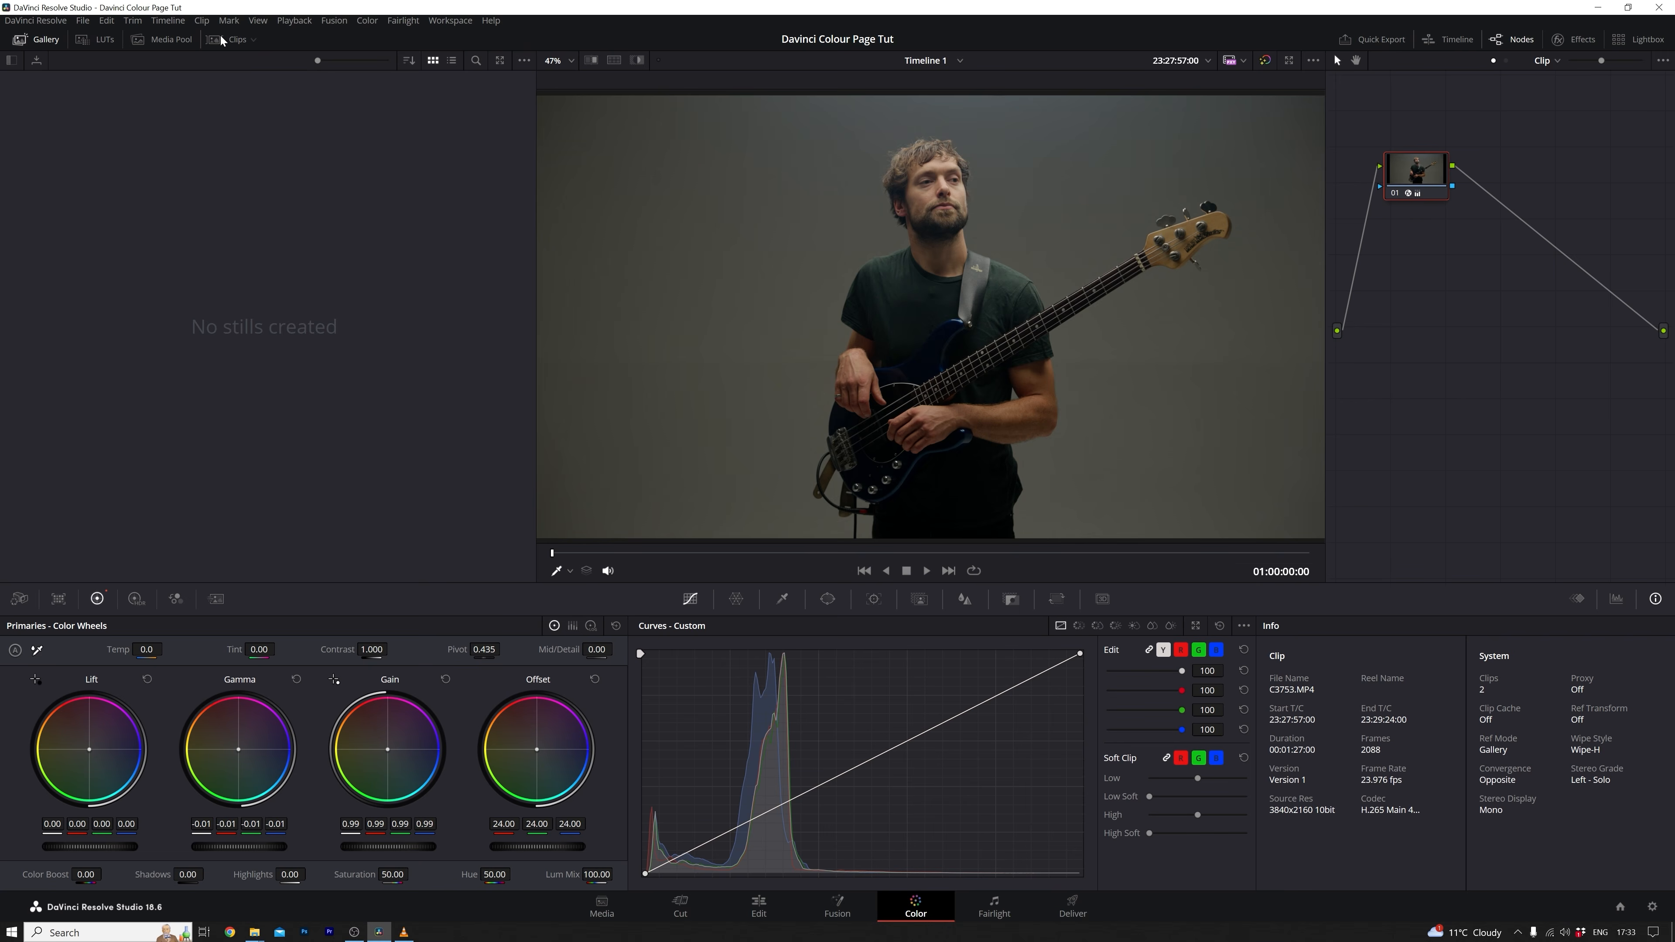
Step: Show the clip thumbnails, toggle the effects library on and off, and display the scopes in place of the clip info
{"action": "left_click", "coordinate": [228, 40]}
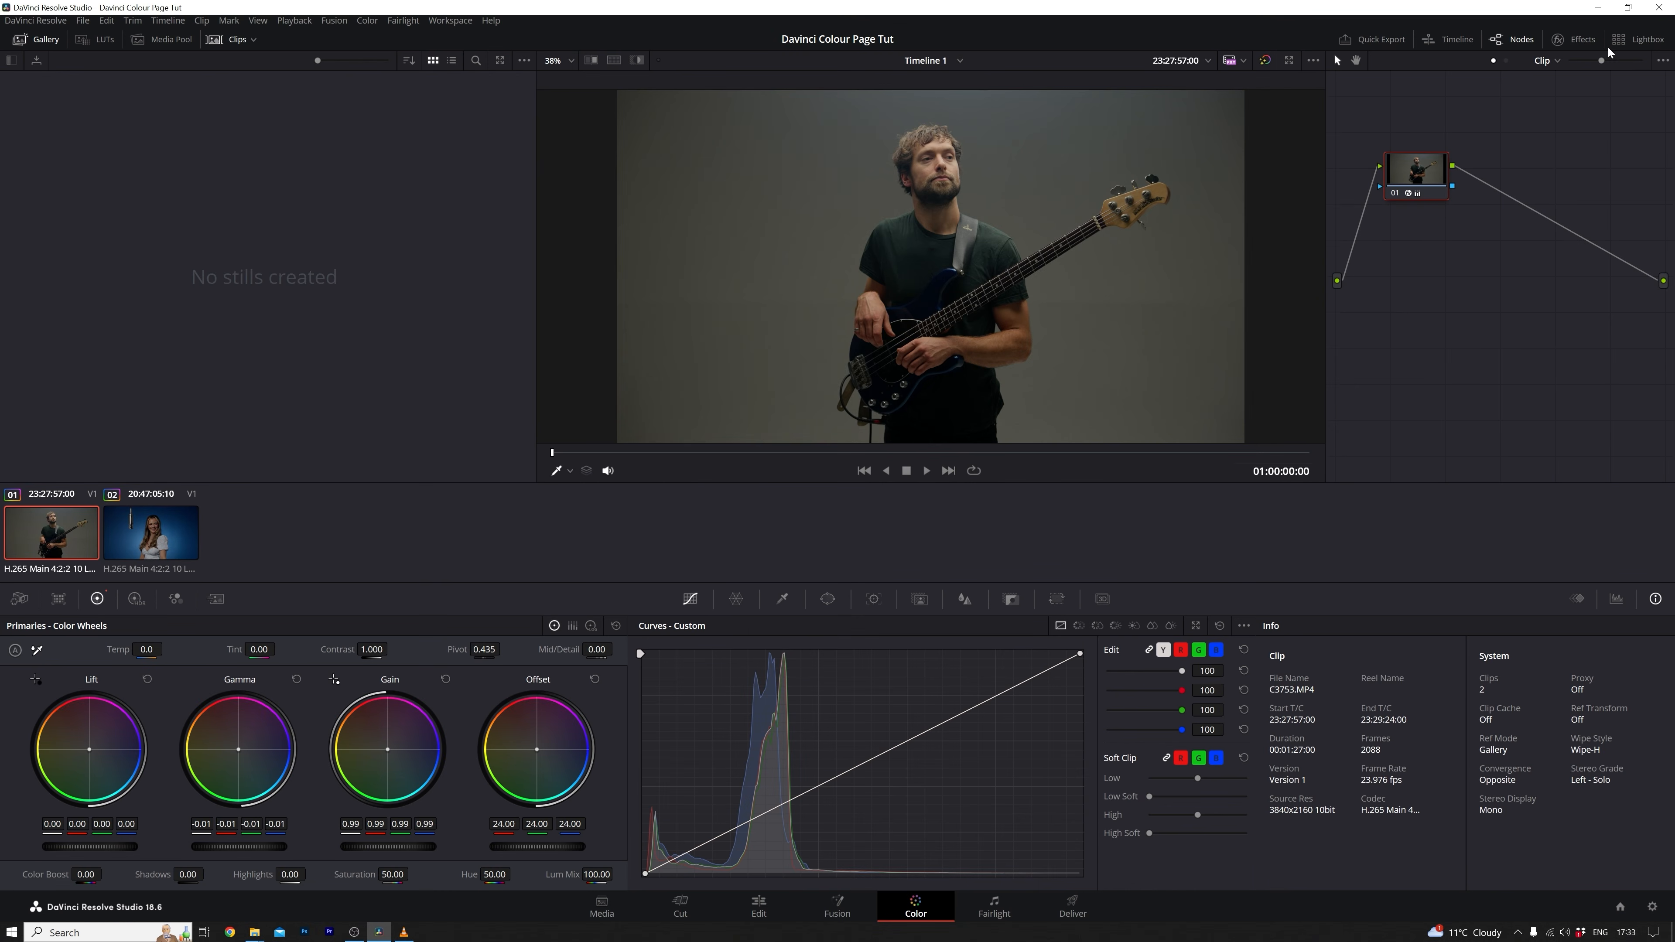
{"action": "left_click", "coordinate": [1583, 41]}
{"action": "left_click", "coordinate": [1583, 41]}
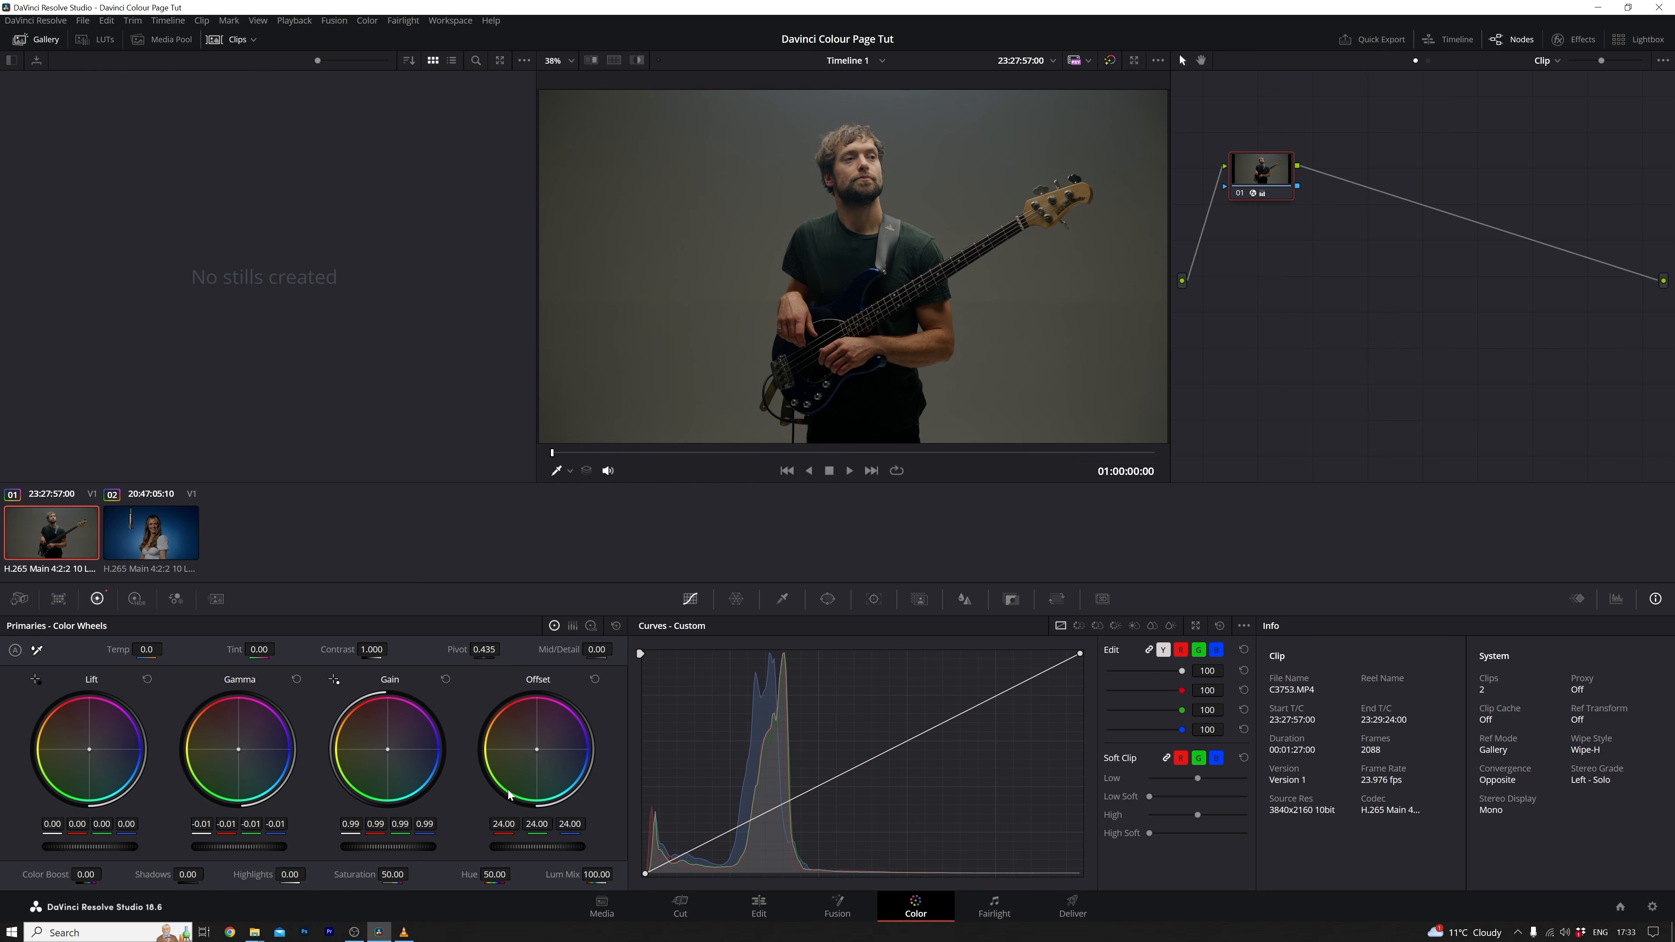
{"action": "left_click", "coordinate": [1616, 599]}
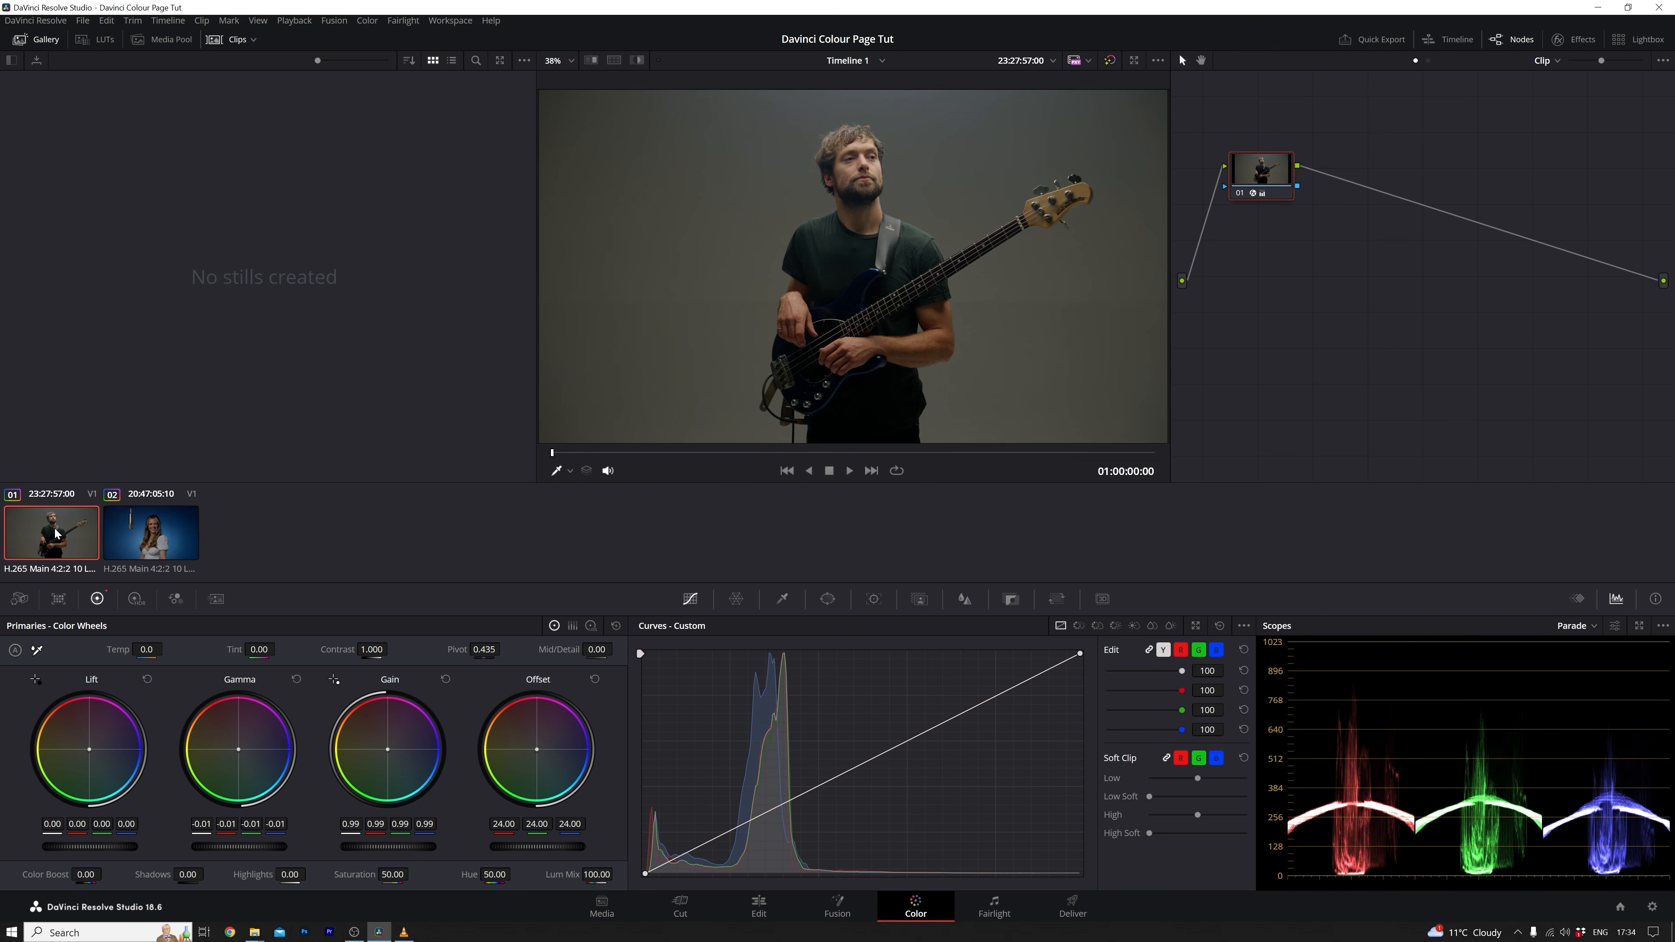
Step: Hide the clip thumbnail strip and show it again
{"action": "left_click", "coordinate": [235, 42]}
{"action": "left_click", "coordinate": [235, 43]}
{"action": "left_click", "coordinate": [236, 42]}
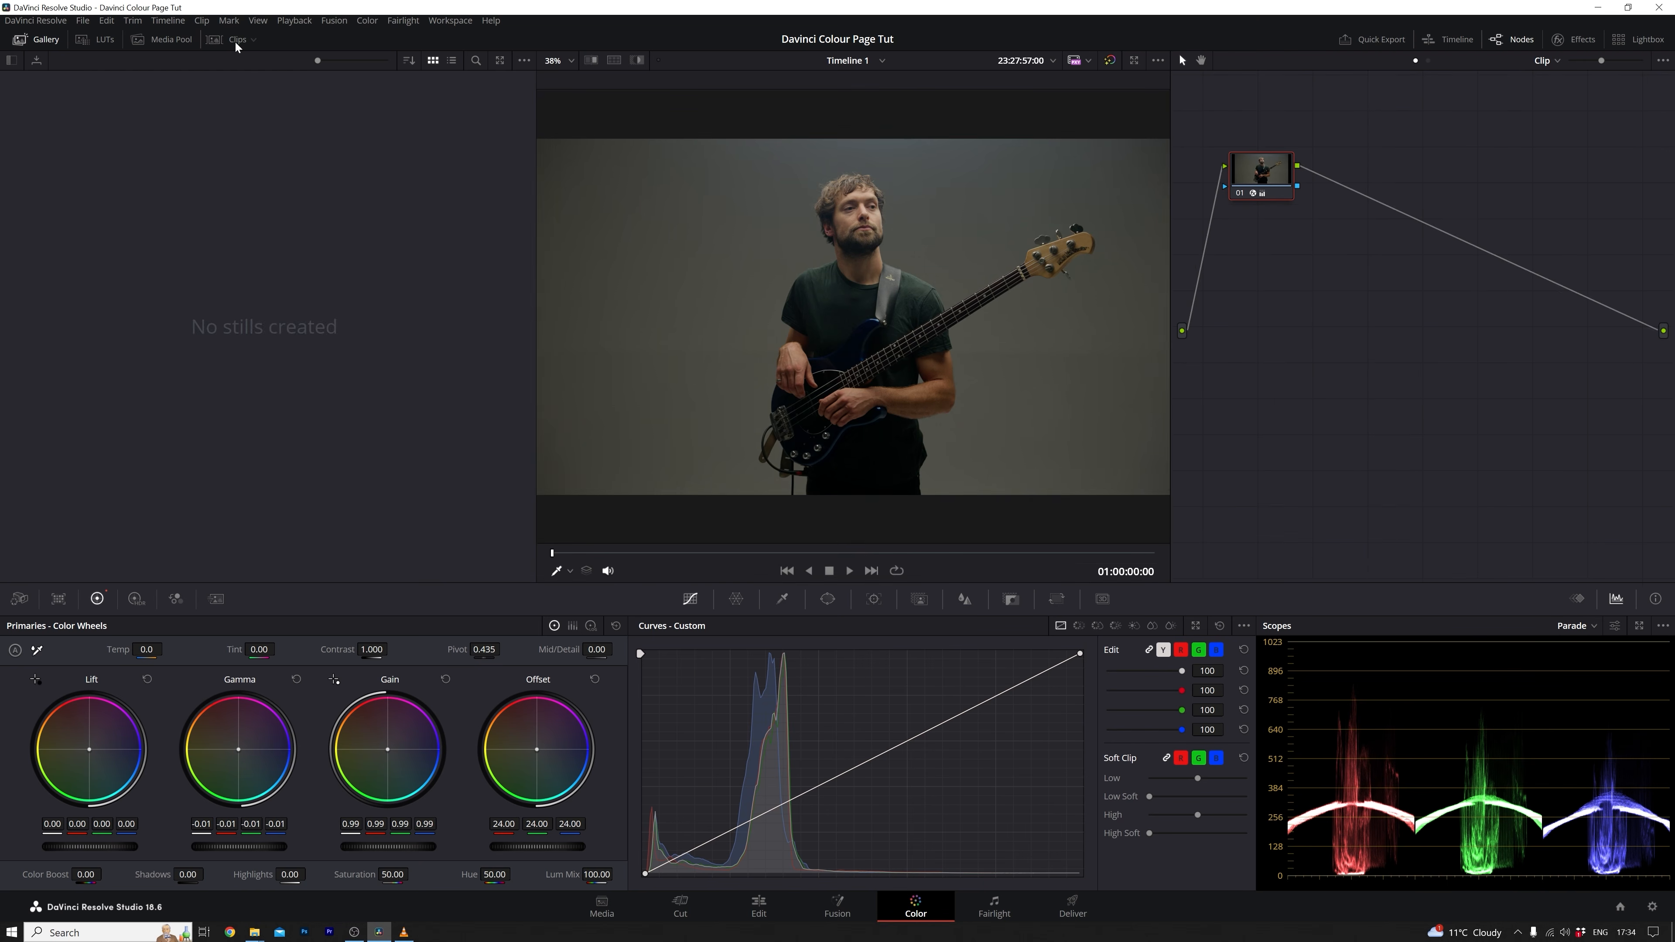
{"action": "left_click", "coordinate": [236, 42]}
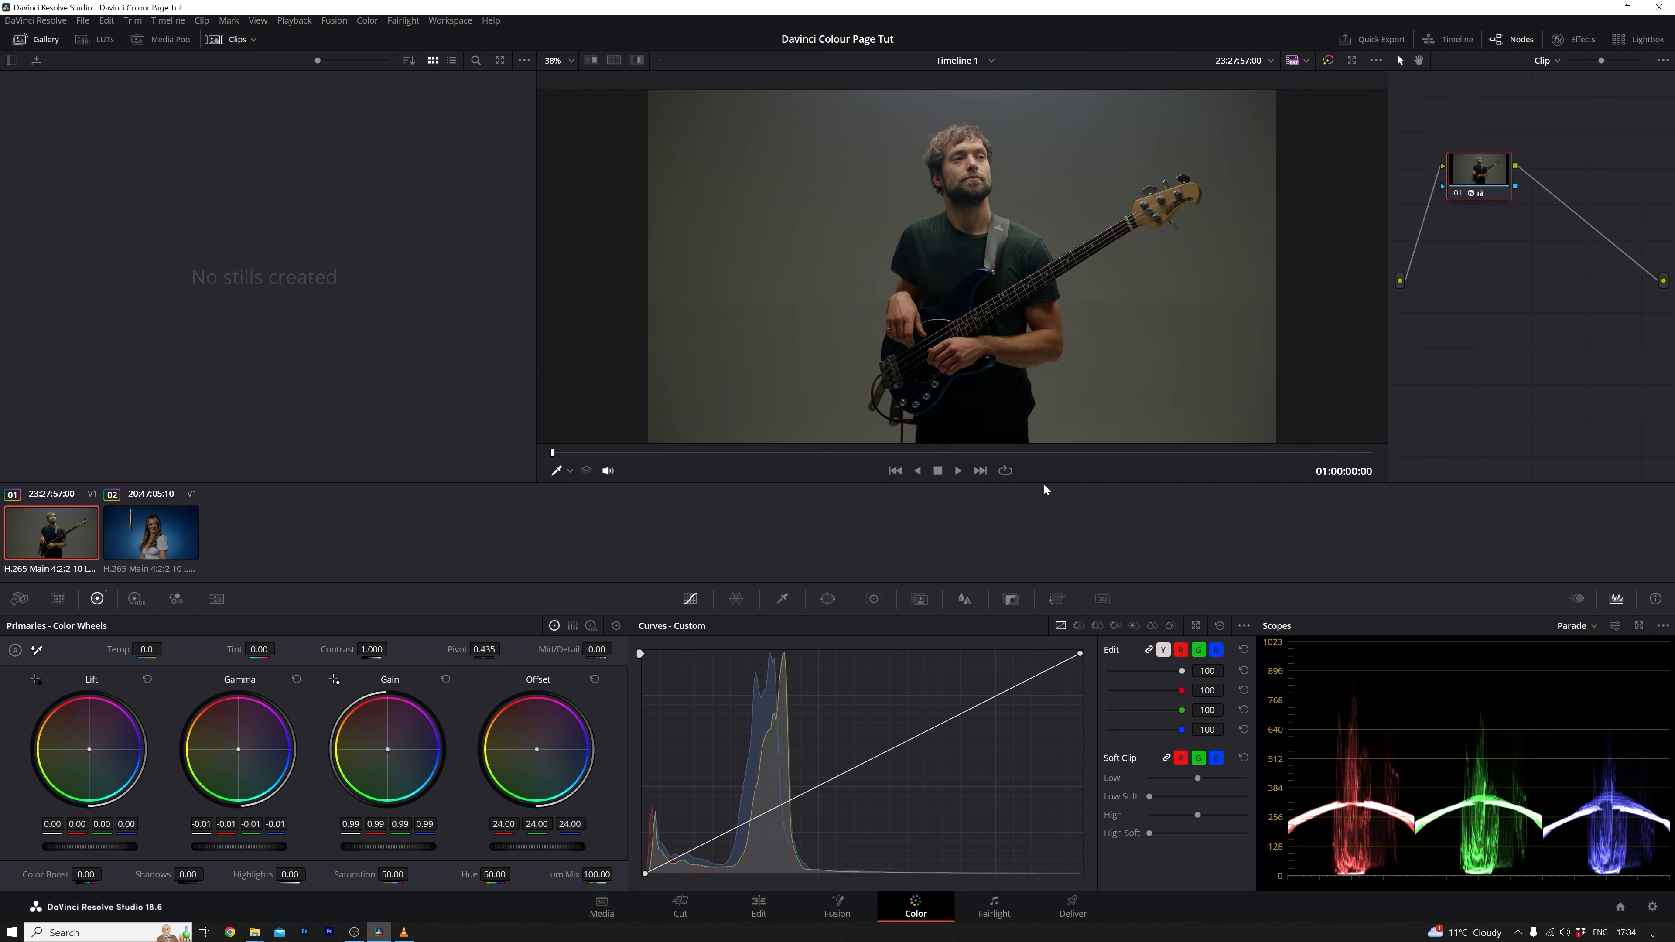
Step: Narrow the gallery, preview the second clip by scrubbing to about 01:00:15:14, and return to the first clip
{"action": "left_click", "coordinate": [141, 536]}
{"action": "left_click_drag", "start_coordinate": [537, 375], "coordinate": [502, 382]}
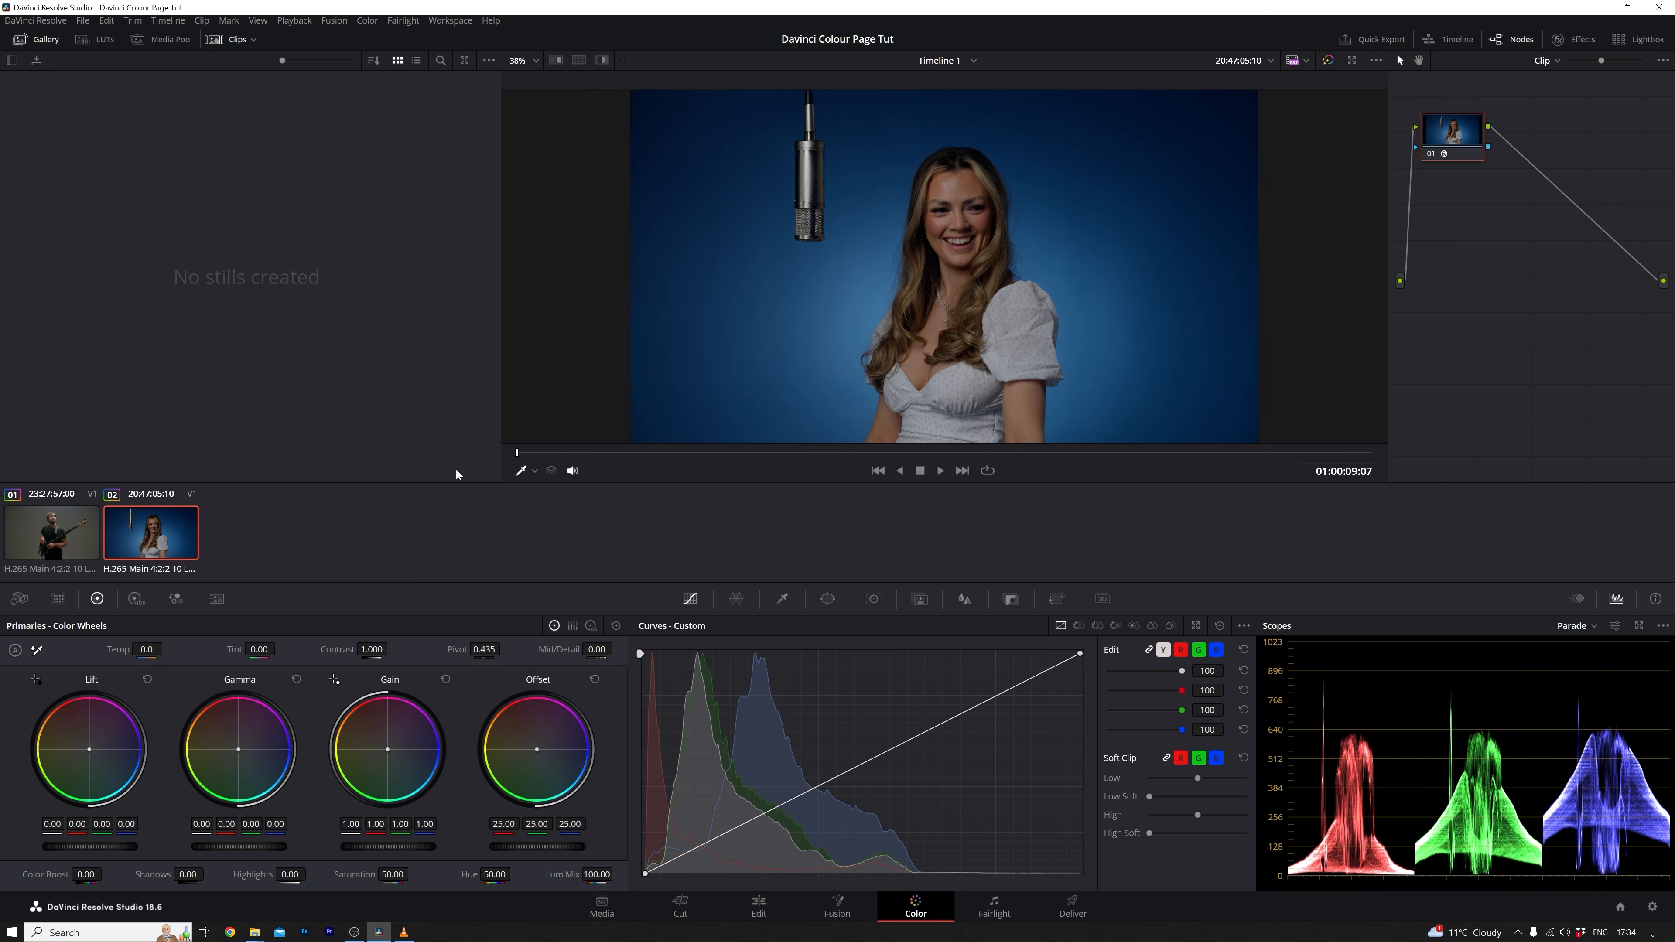
{"action": "left_click_drag", "start_coordinate": [519, 457], "coordinate": [745, 462]}
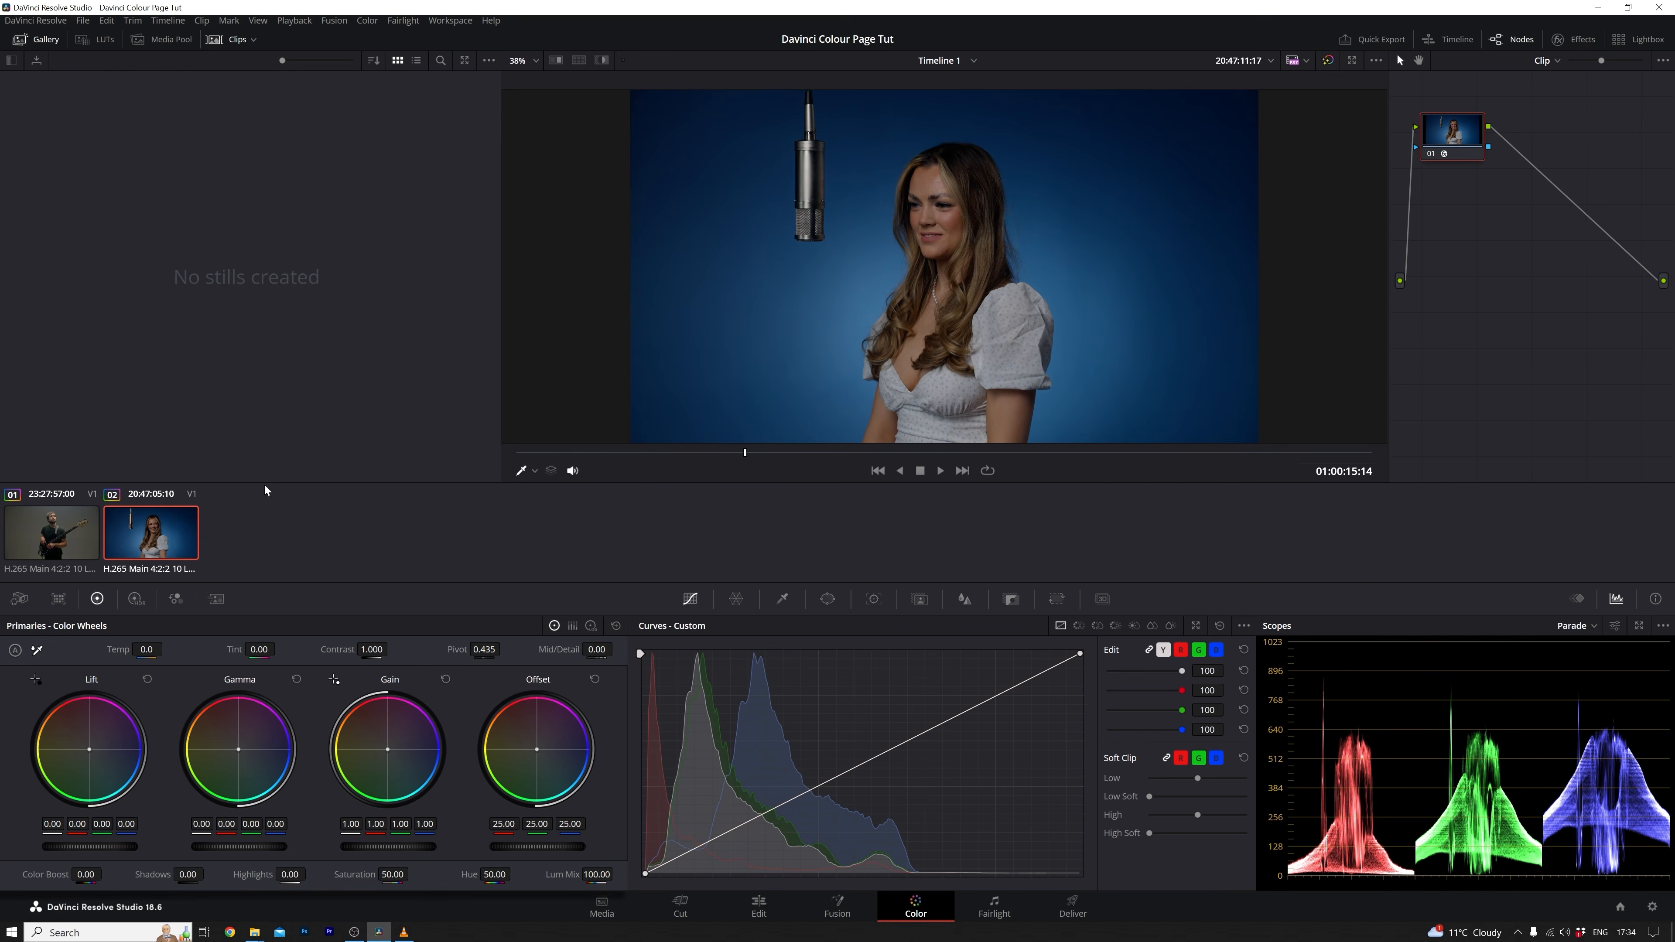
{"action": "left_click", "coordinate": [55, 534]}
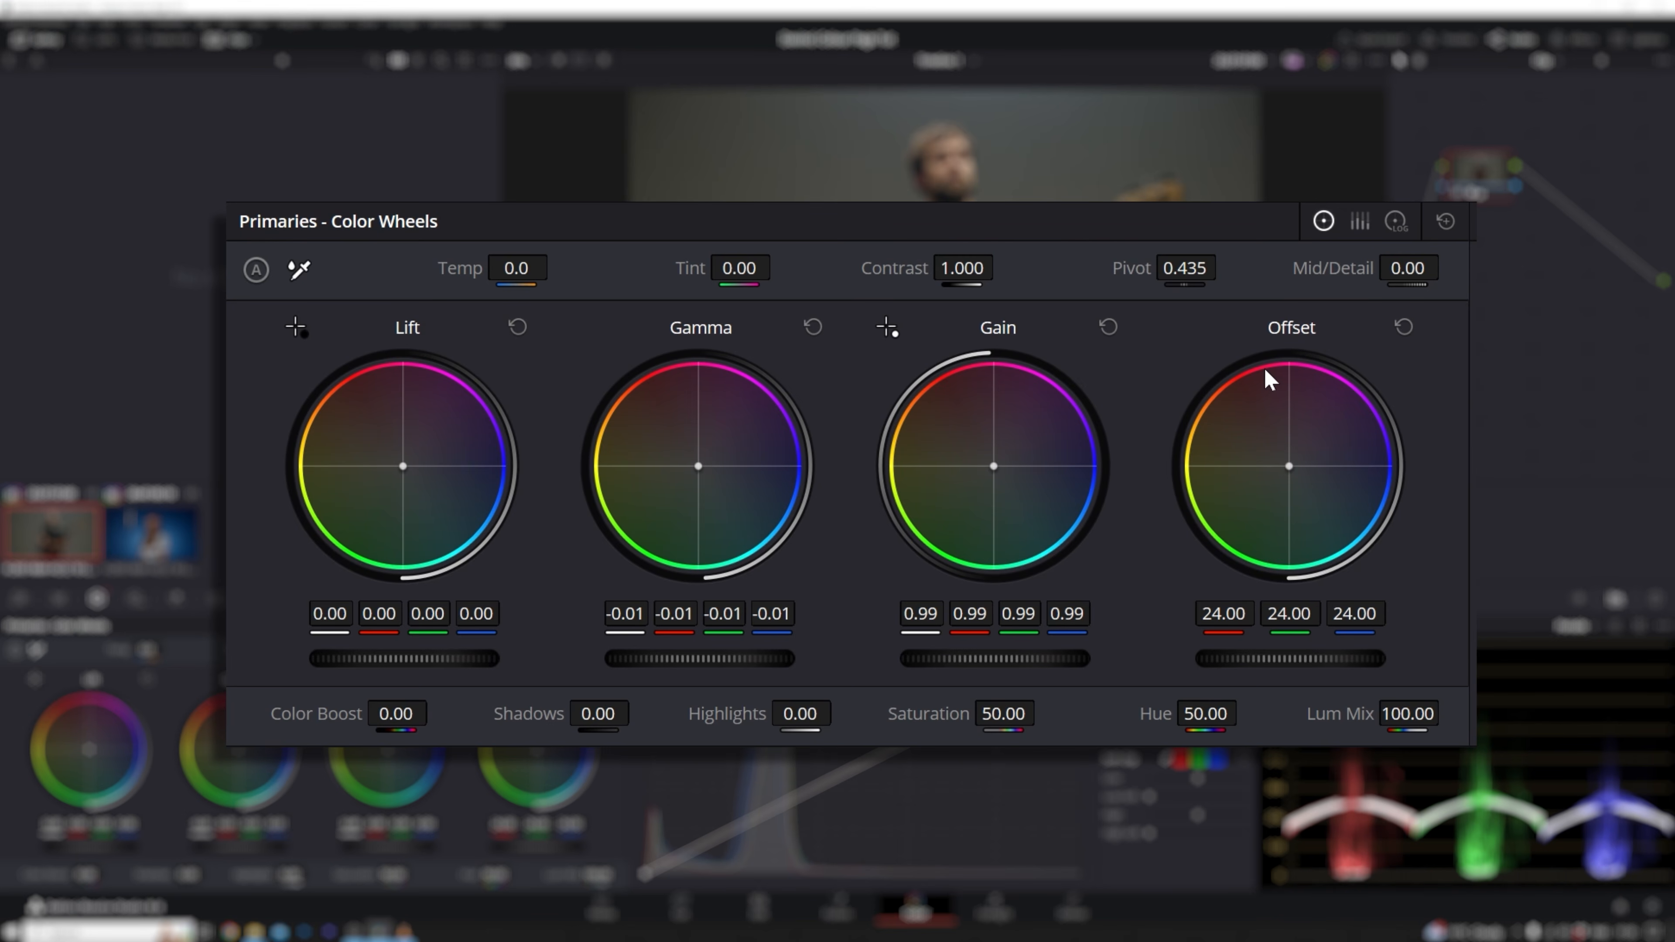
Step: Look at the primaries as color bars and log wheels, return to the color wheels, and reset all primaries adjustments
{"action": "left_click", "coordinate": [1360, 223]}
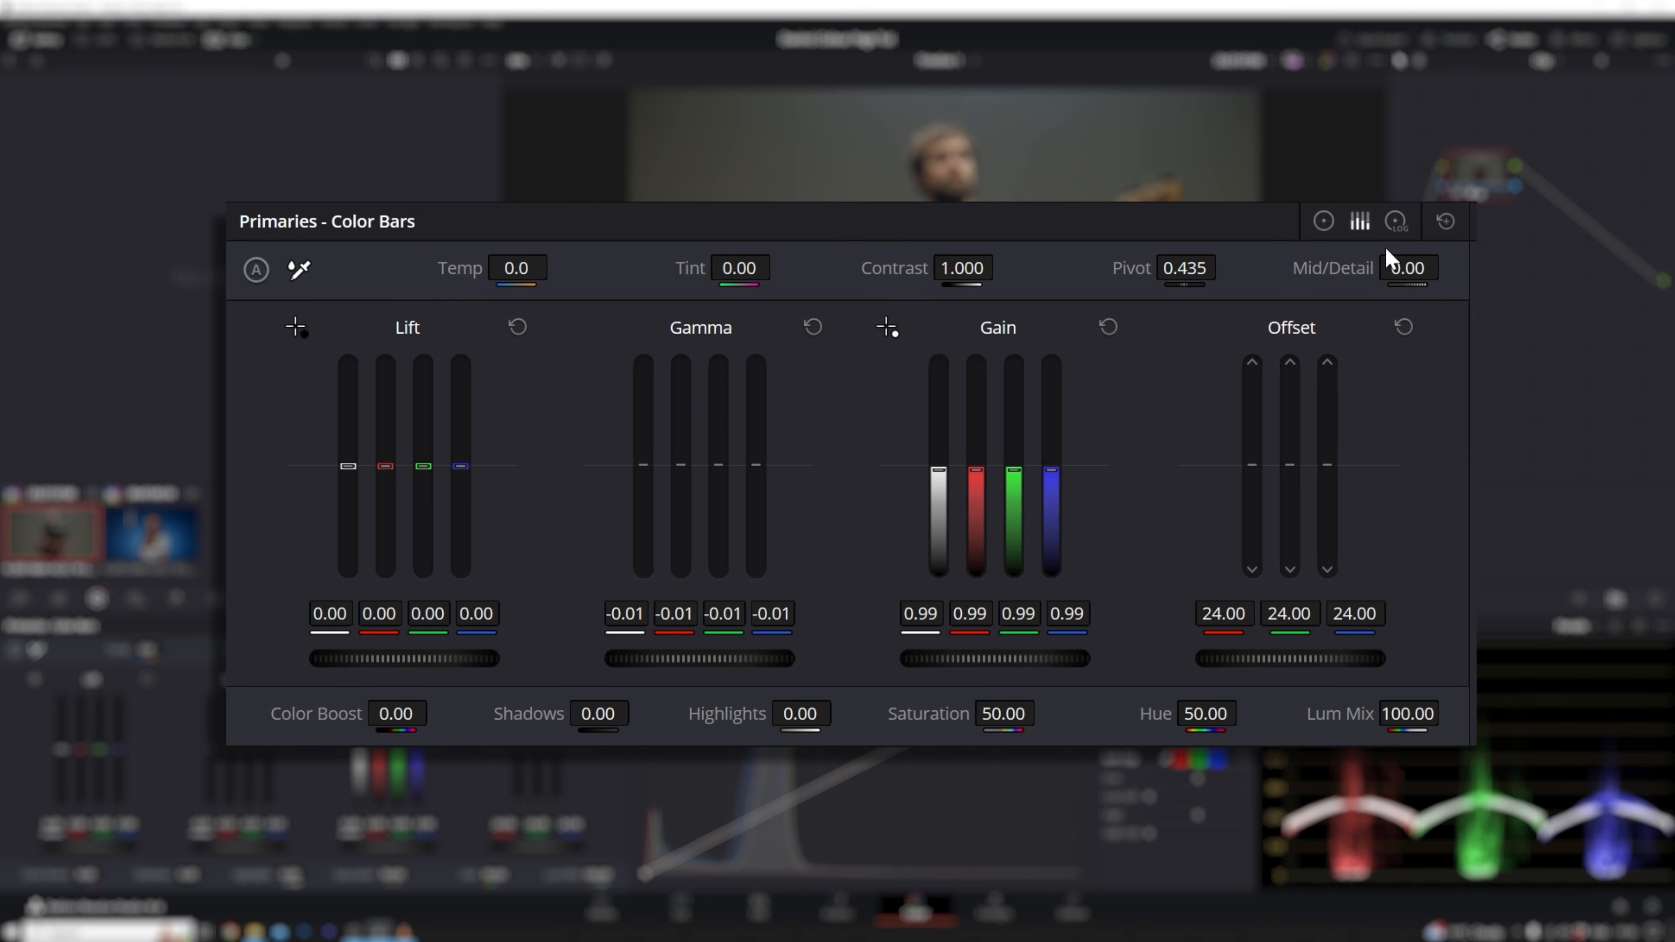
{"action": "left_click", "coordinate": [1397, 223]}
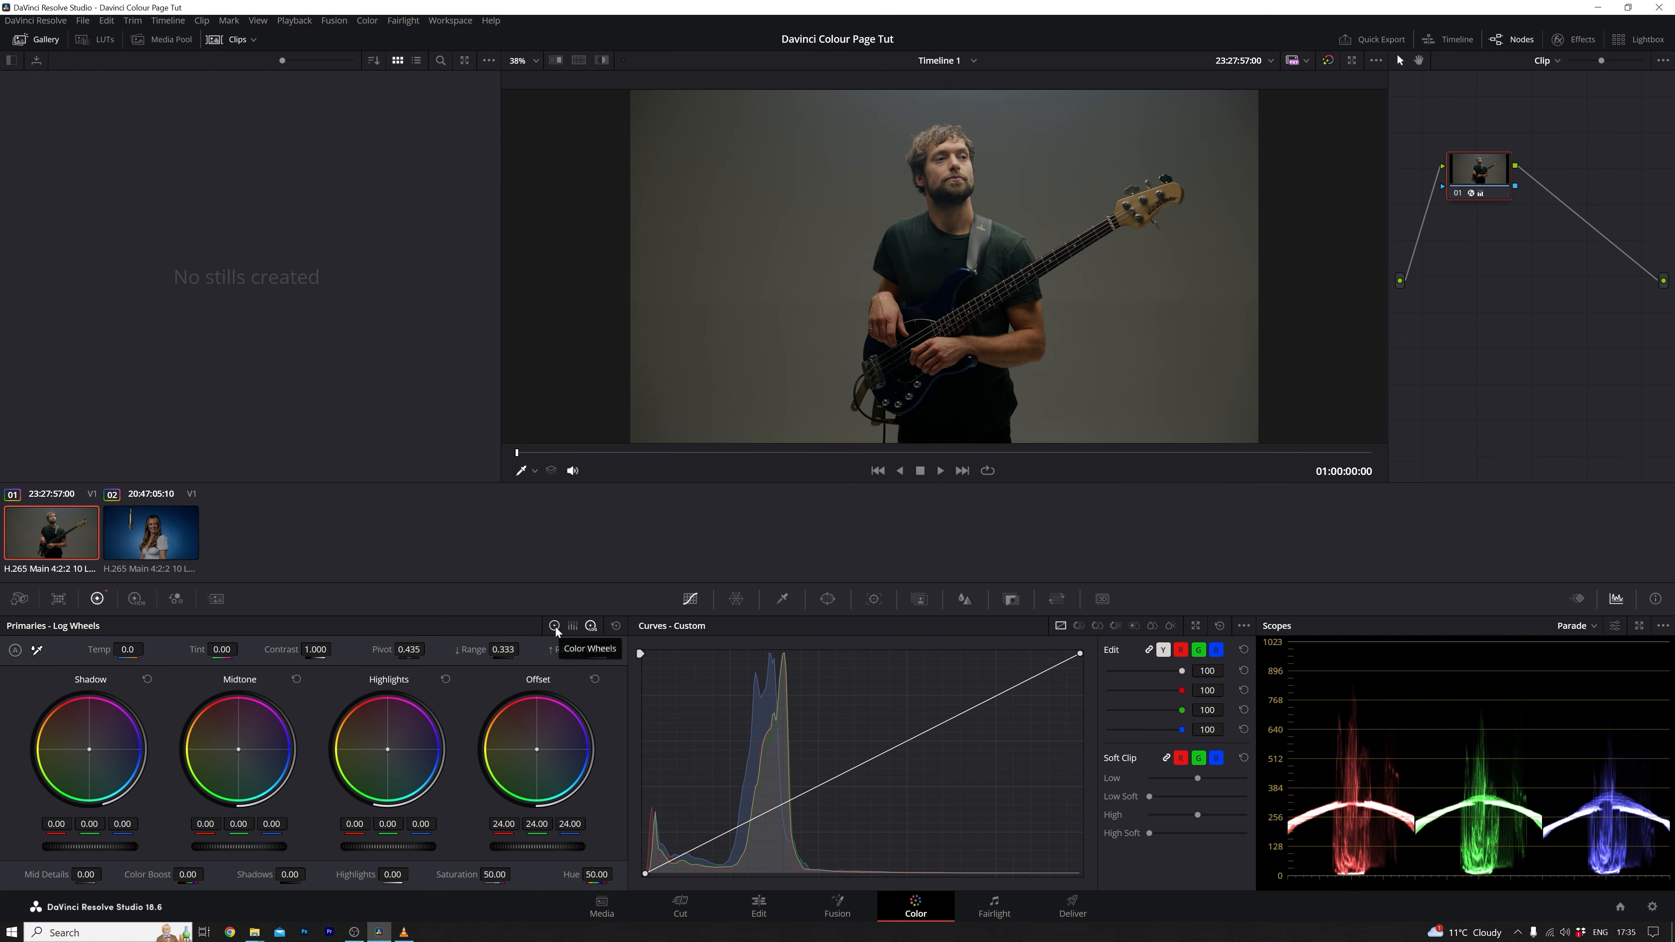
{"action": "left_click", "coordinate": [555, 626]}
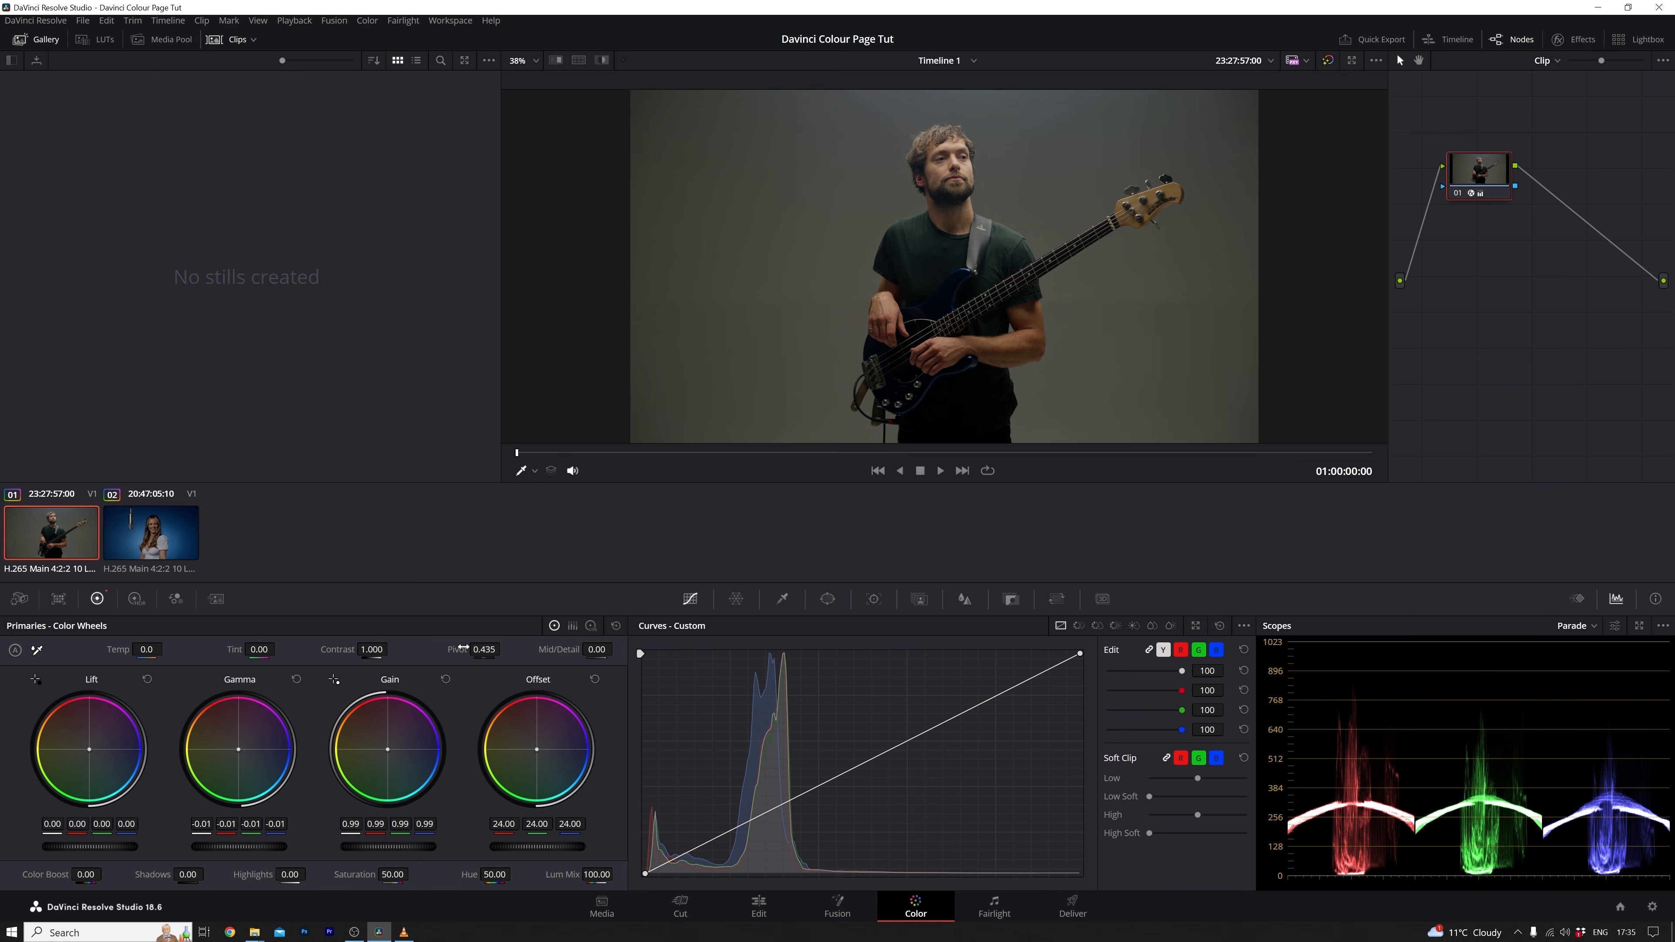
{"action": "left_click", "coordinate": [618, 628]}
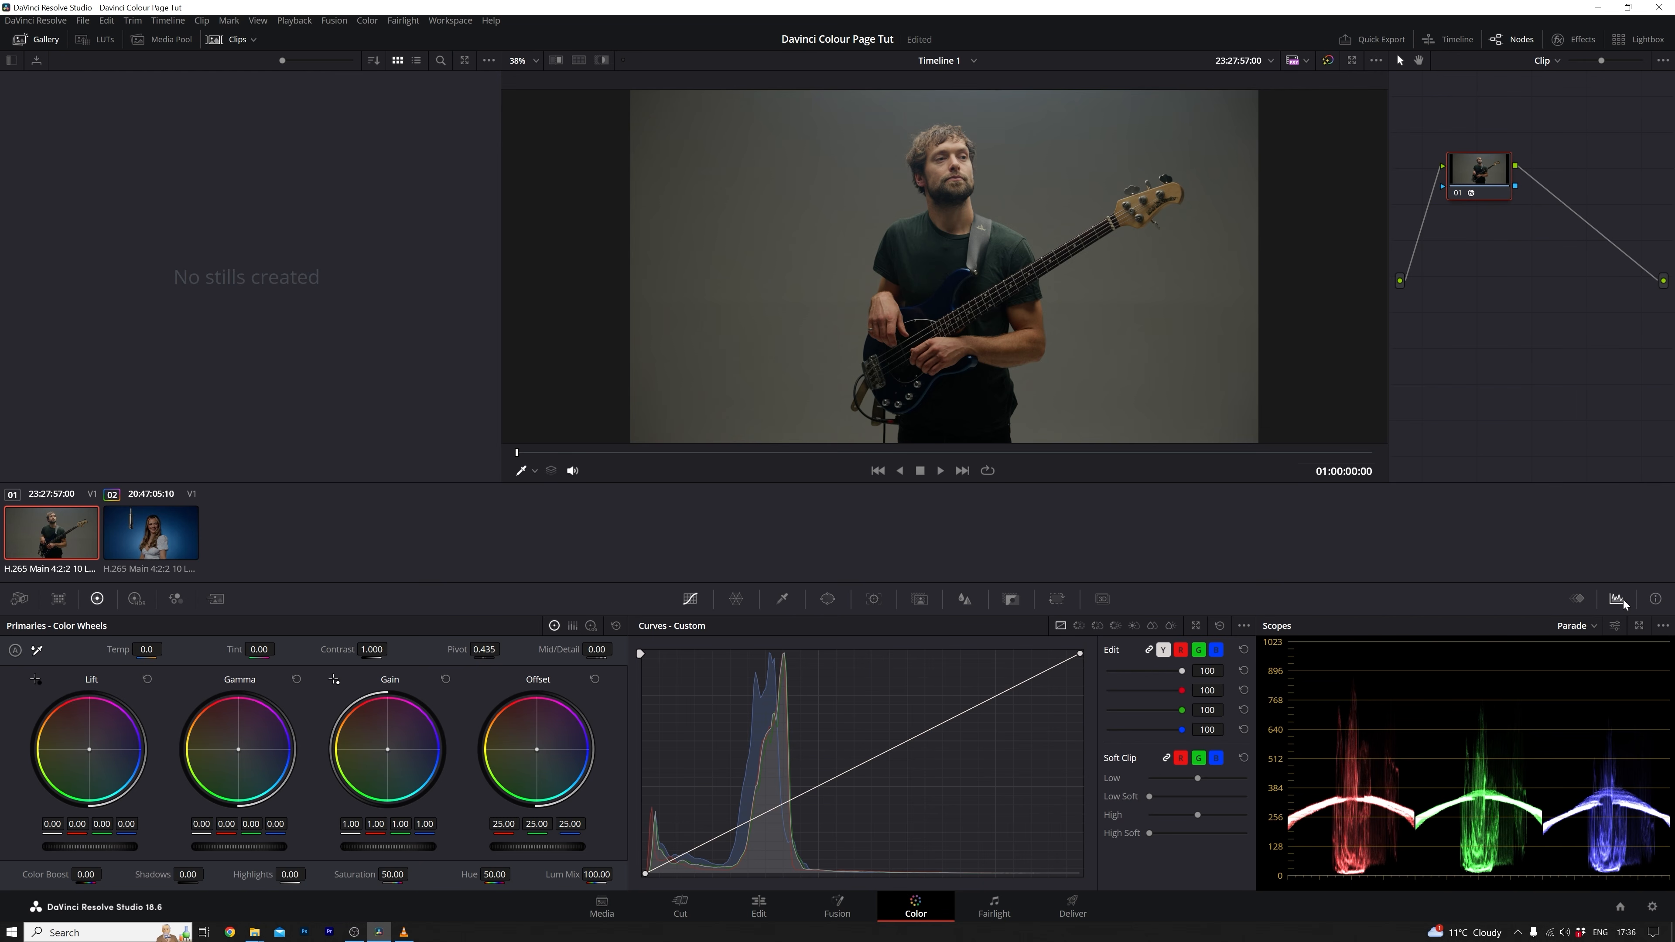
Step: View the first clip's info, return to the scopes, and review the scope types, keeping Parade
{"action": "left_click", "coordinate": [1656, 599]}
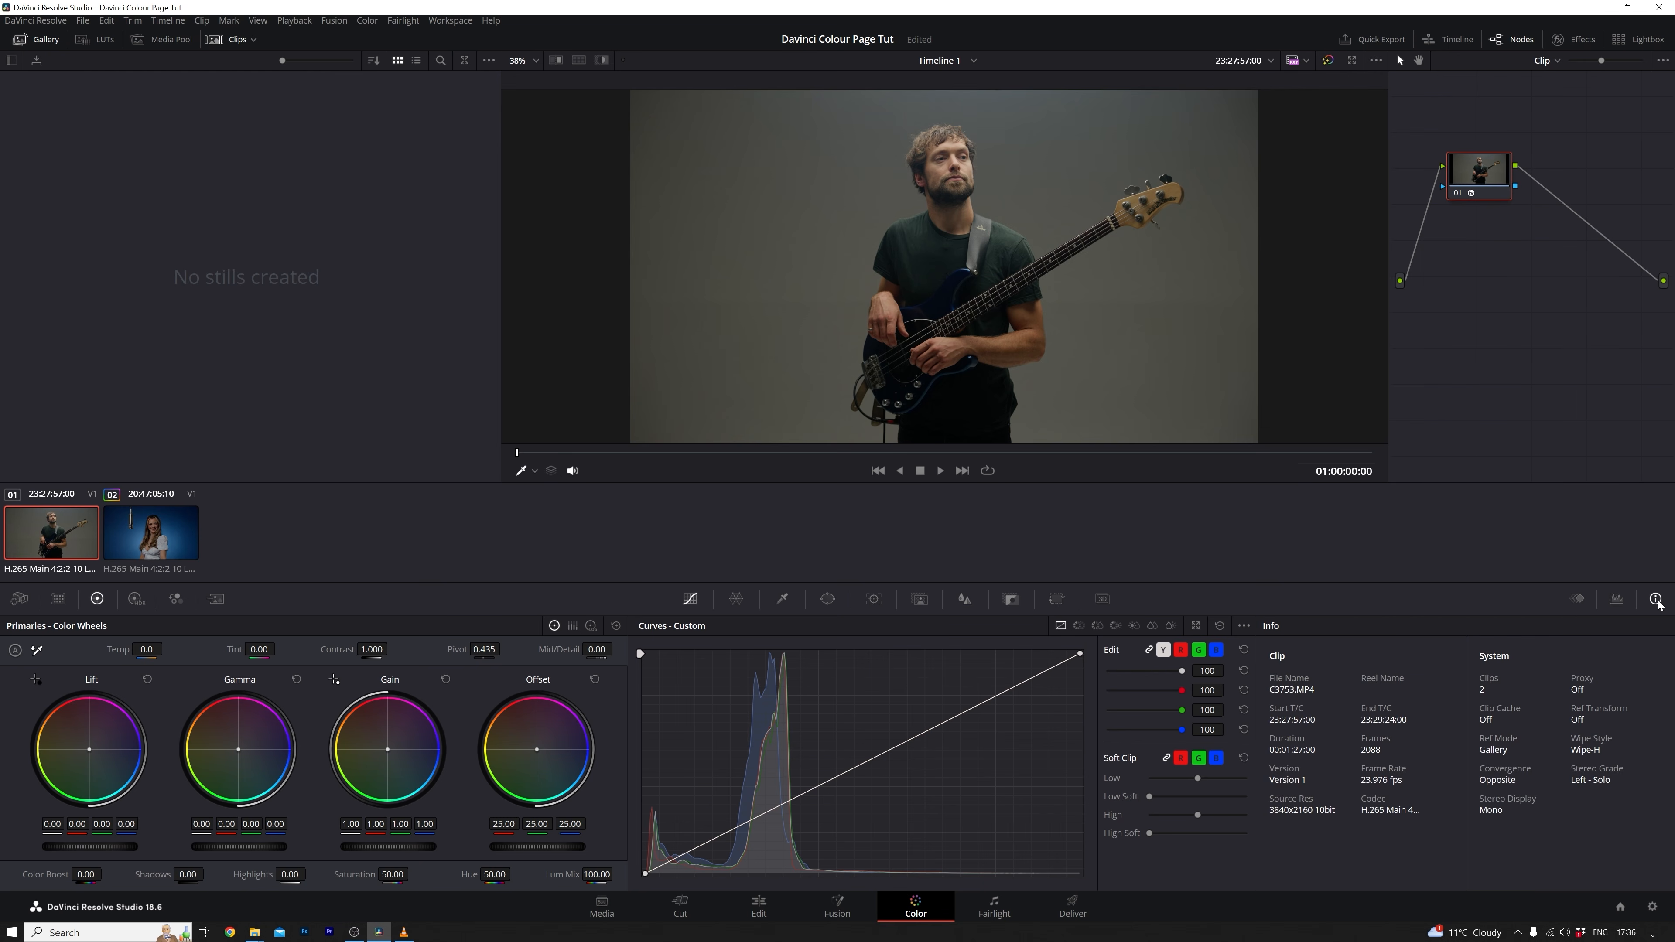
{"action": "left_click", "coordinate": [1617, 600]}
{"action": "left_click", "coordinate": [1595, 627]}
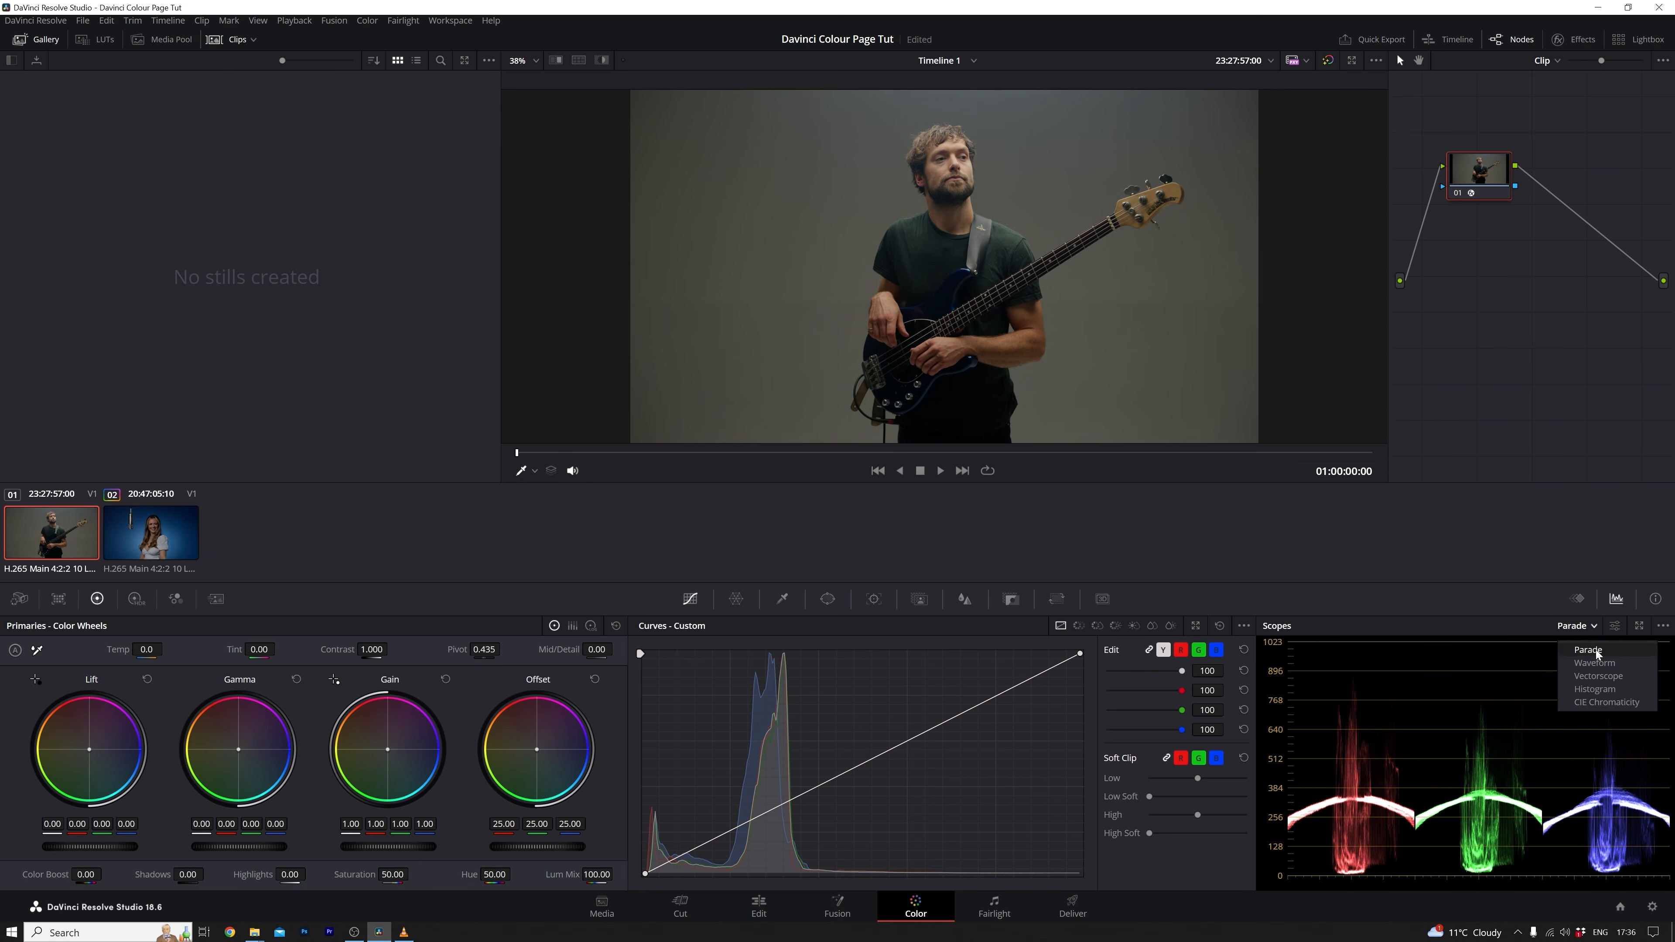
{"action": "left_click", "coordinate": [1596, 651]}
{"action": "left_click", "coordinate": [1586, 628]}
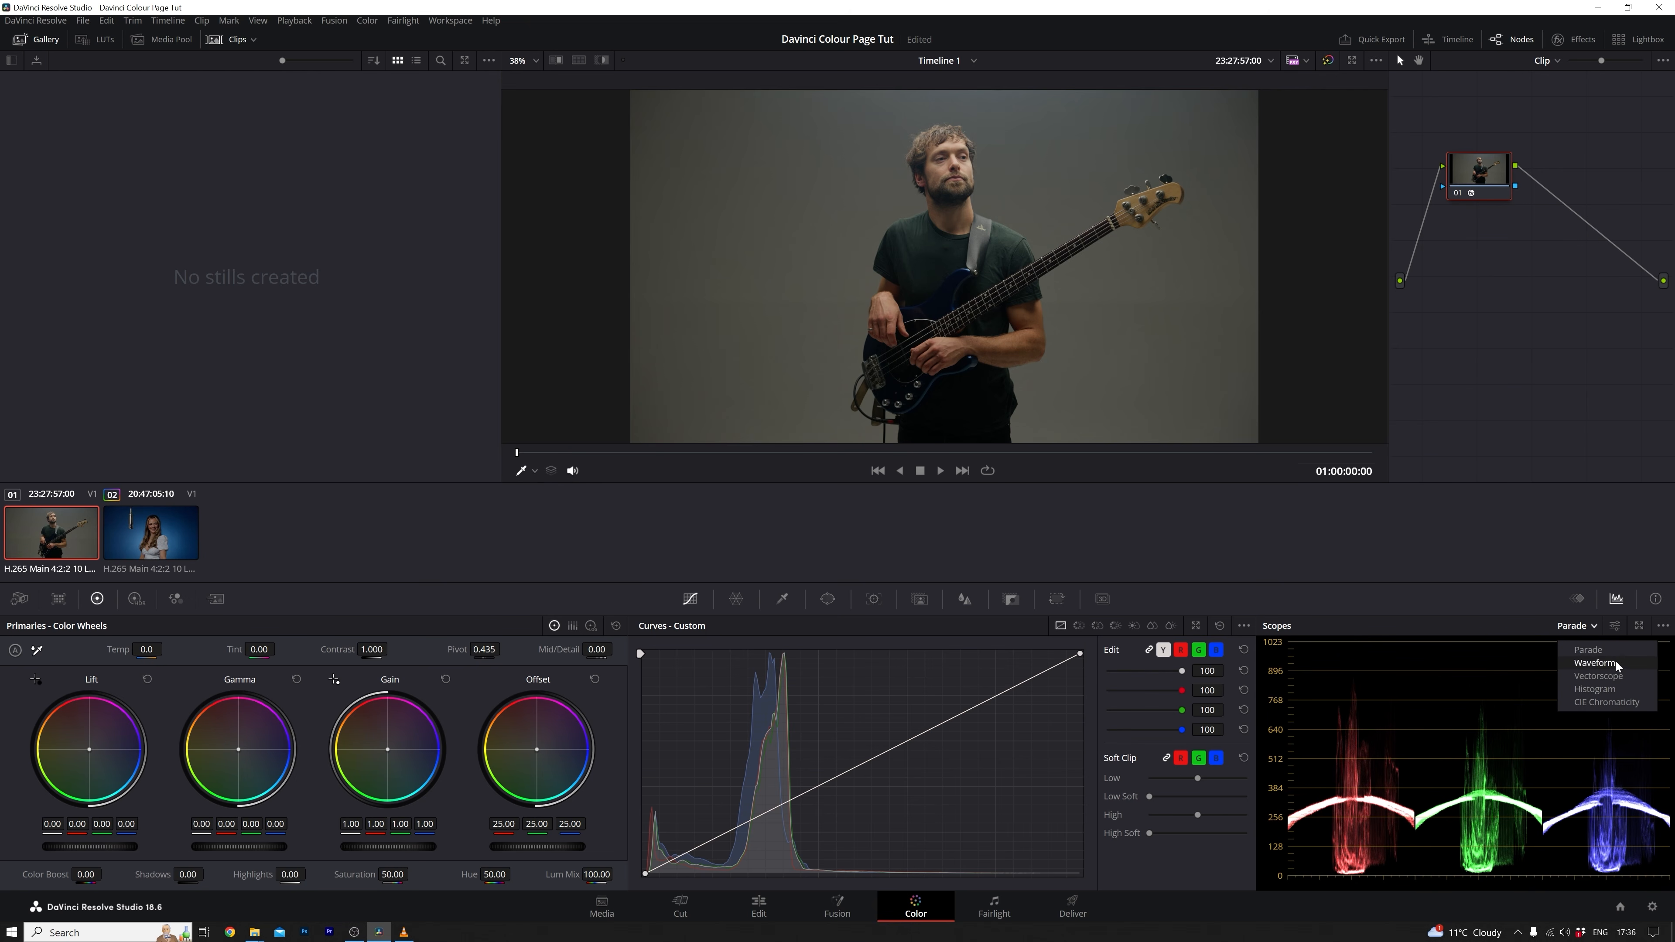
{"action": "left_click", "coordinate": [1593, 652]}
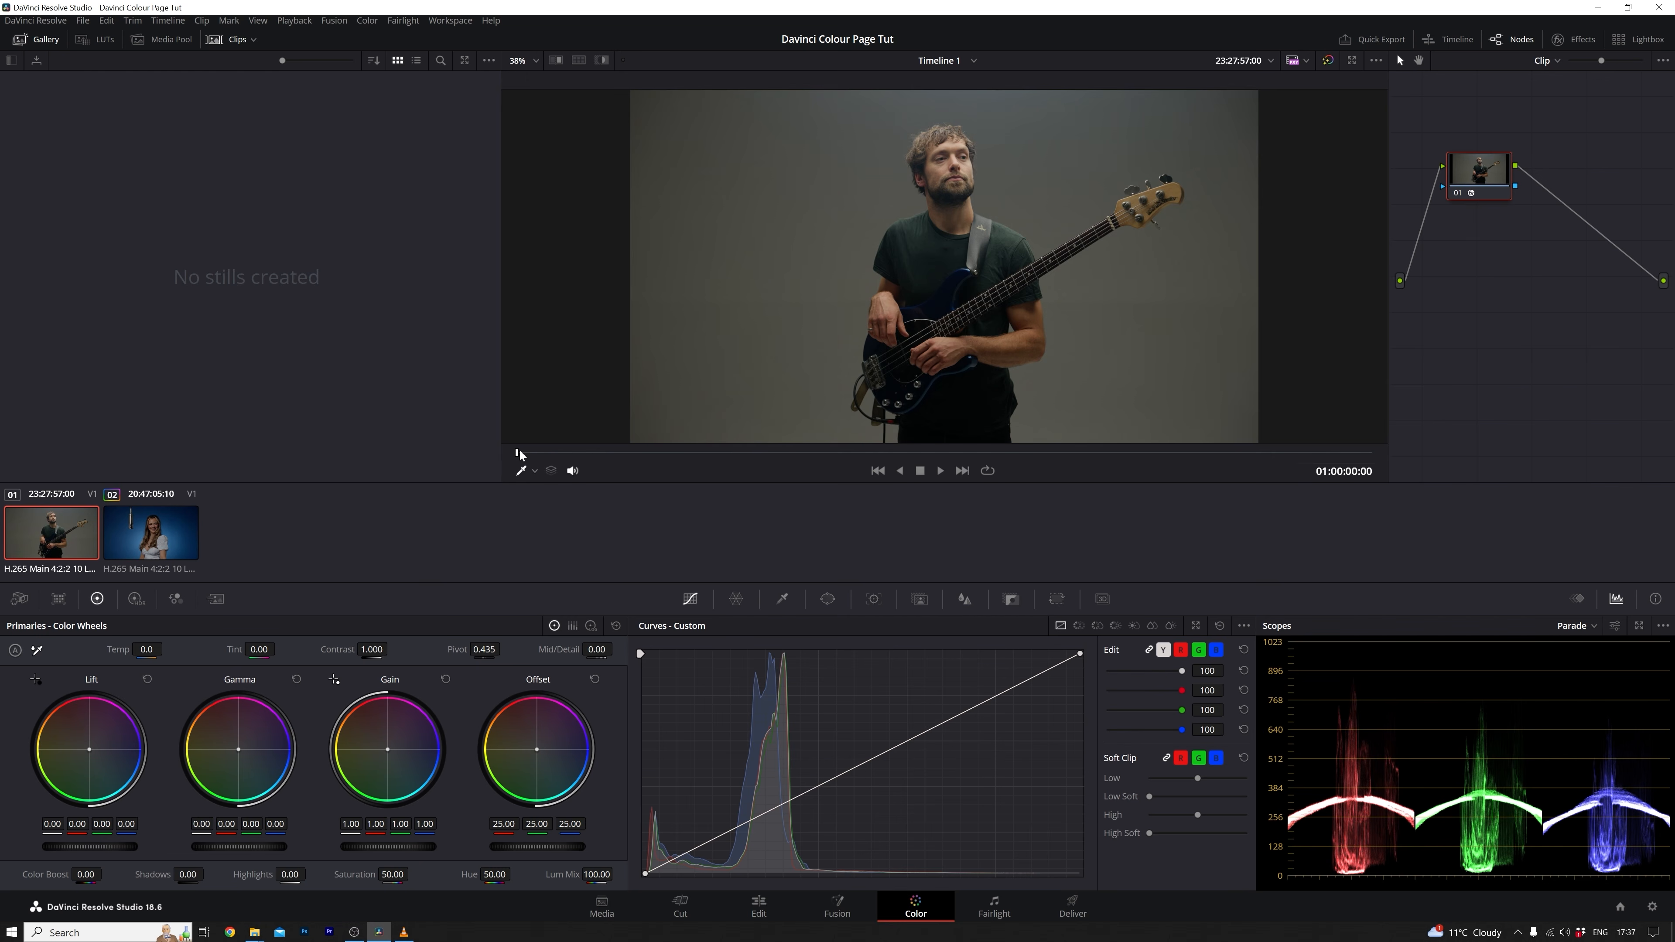
{"action": "mouse_move", "coordinate": [520, 454]}
{"action": "left_mouse_down"}
{"action": "mouse_move", "coordinate": [1297, 464]}
{"action": "mouse_move", "coordinate": [521, 467]}
{"action": "left_mouse_up"}
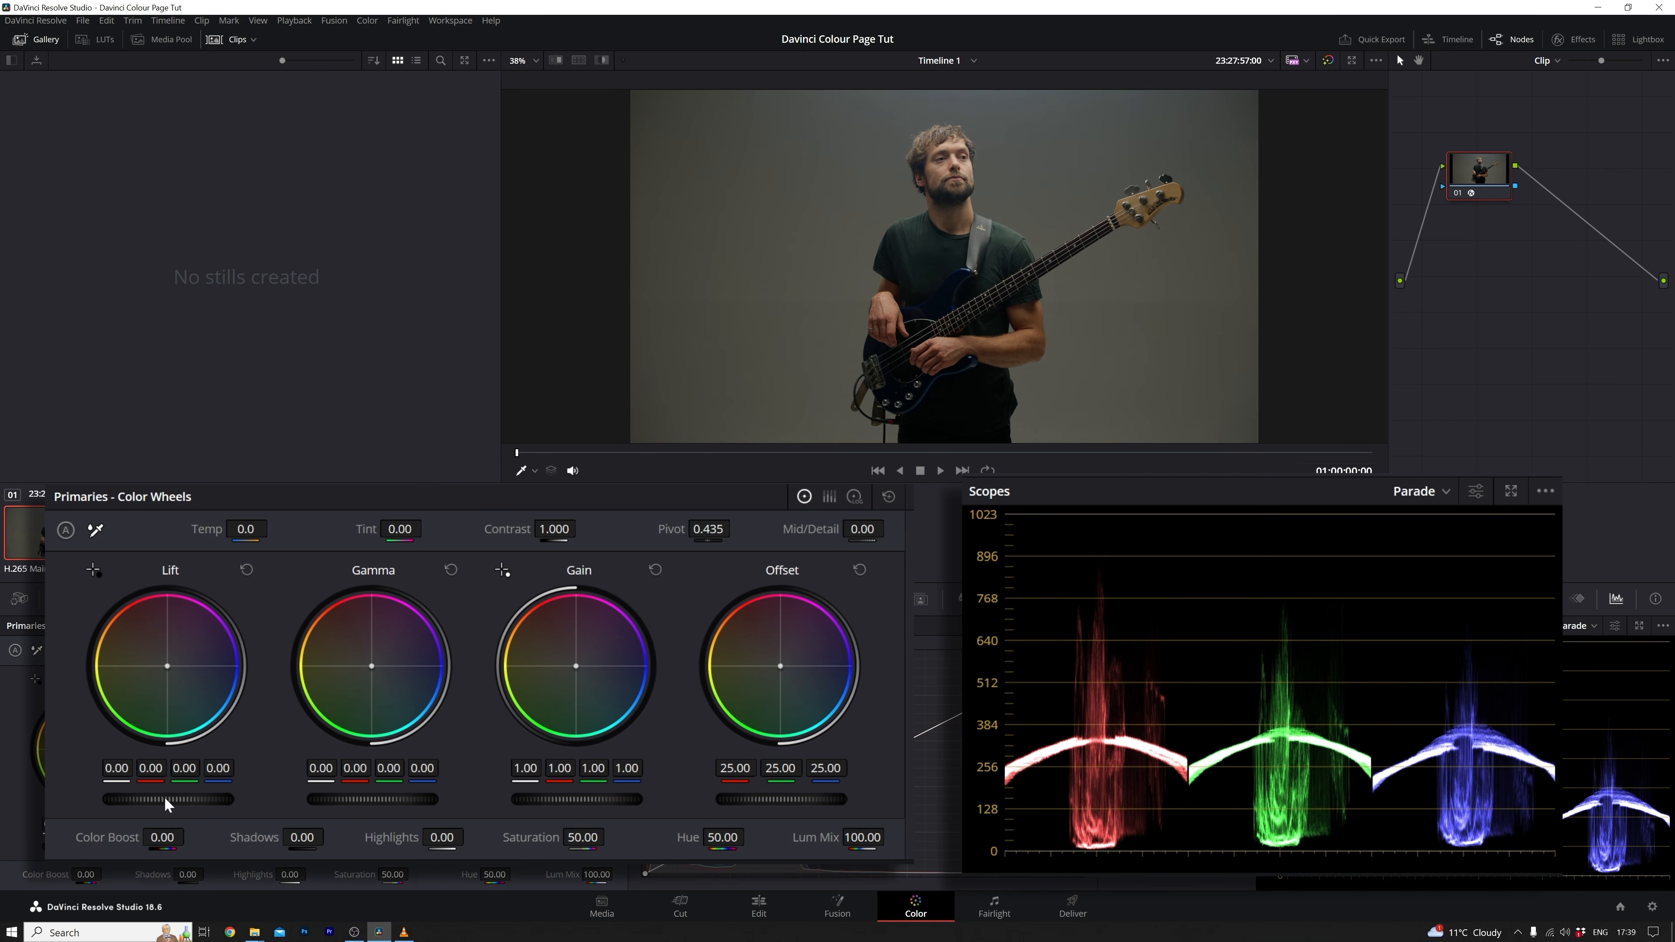
Step: Try the Lift master level at -0.10 and the Gamma master level at 0.03, restoring each to 0.00
{"action": "left_click_drag", "start_coordinate": [168, 799], "coordinate": [115, 799]}
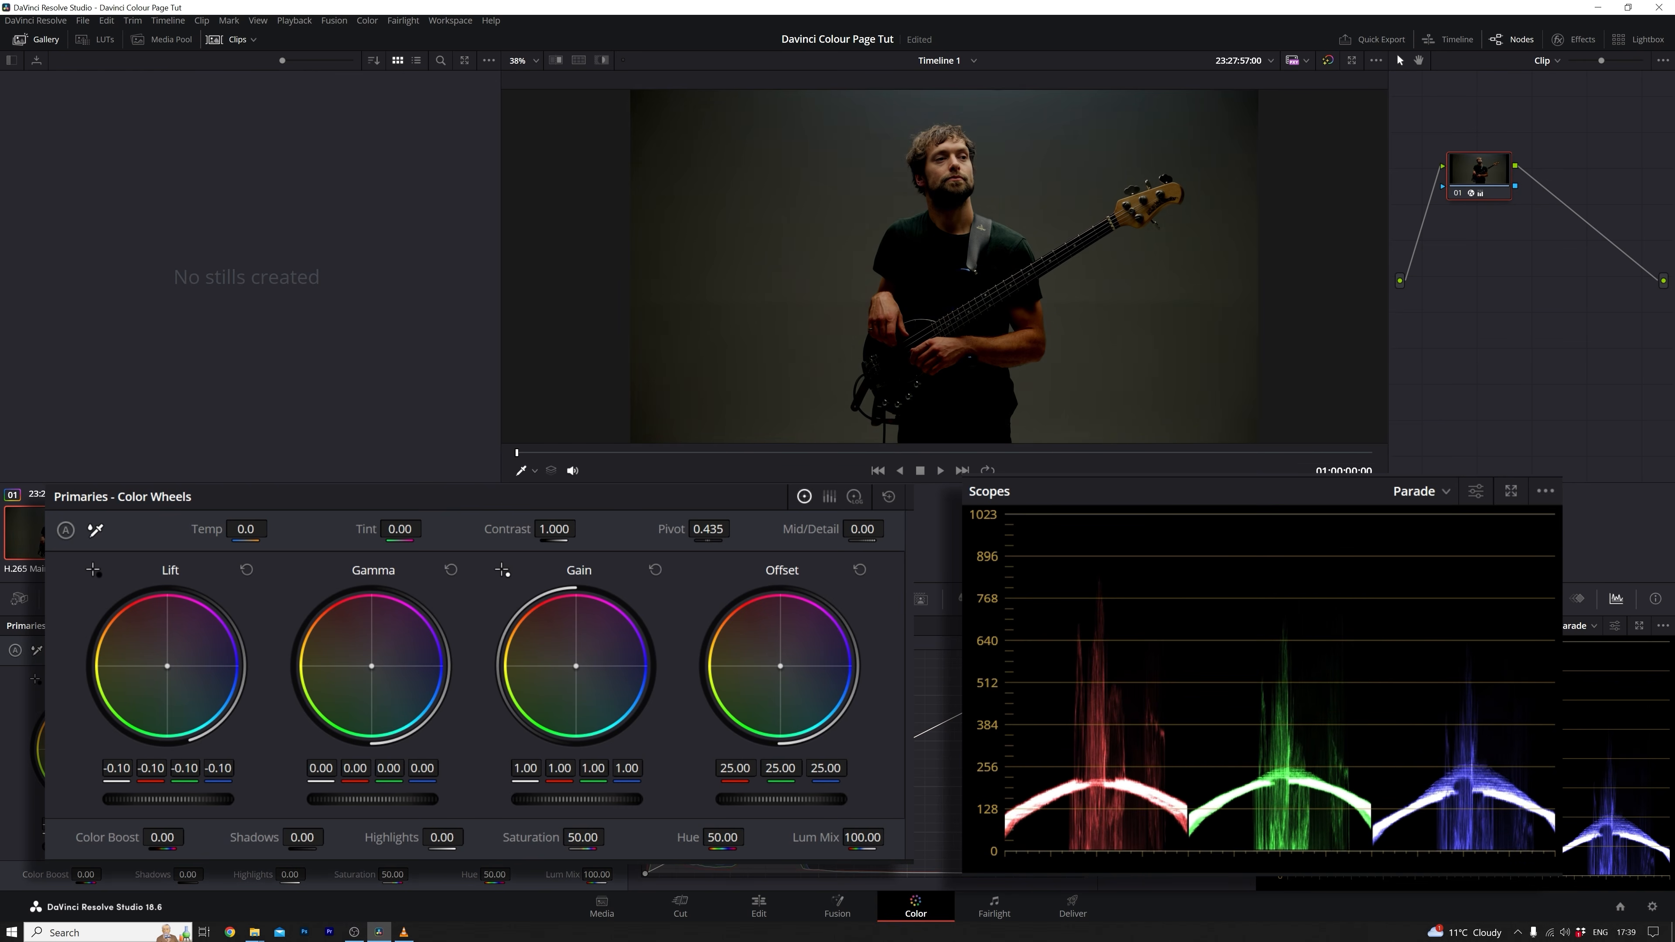
{"action": "left_click_drag", "start_coordinate": [116, 800], "coordinate": [164, 799]}
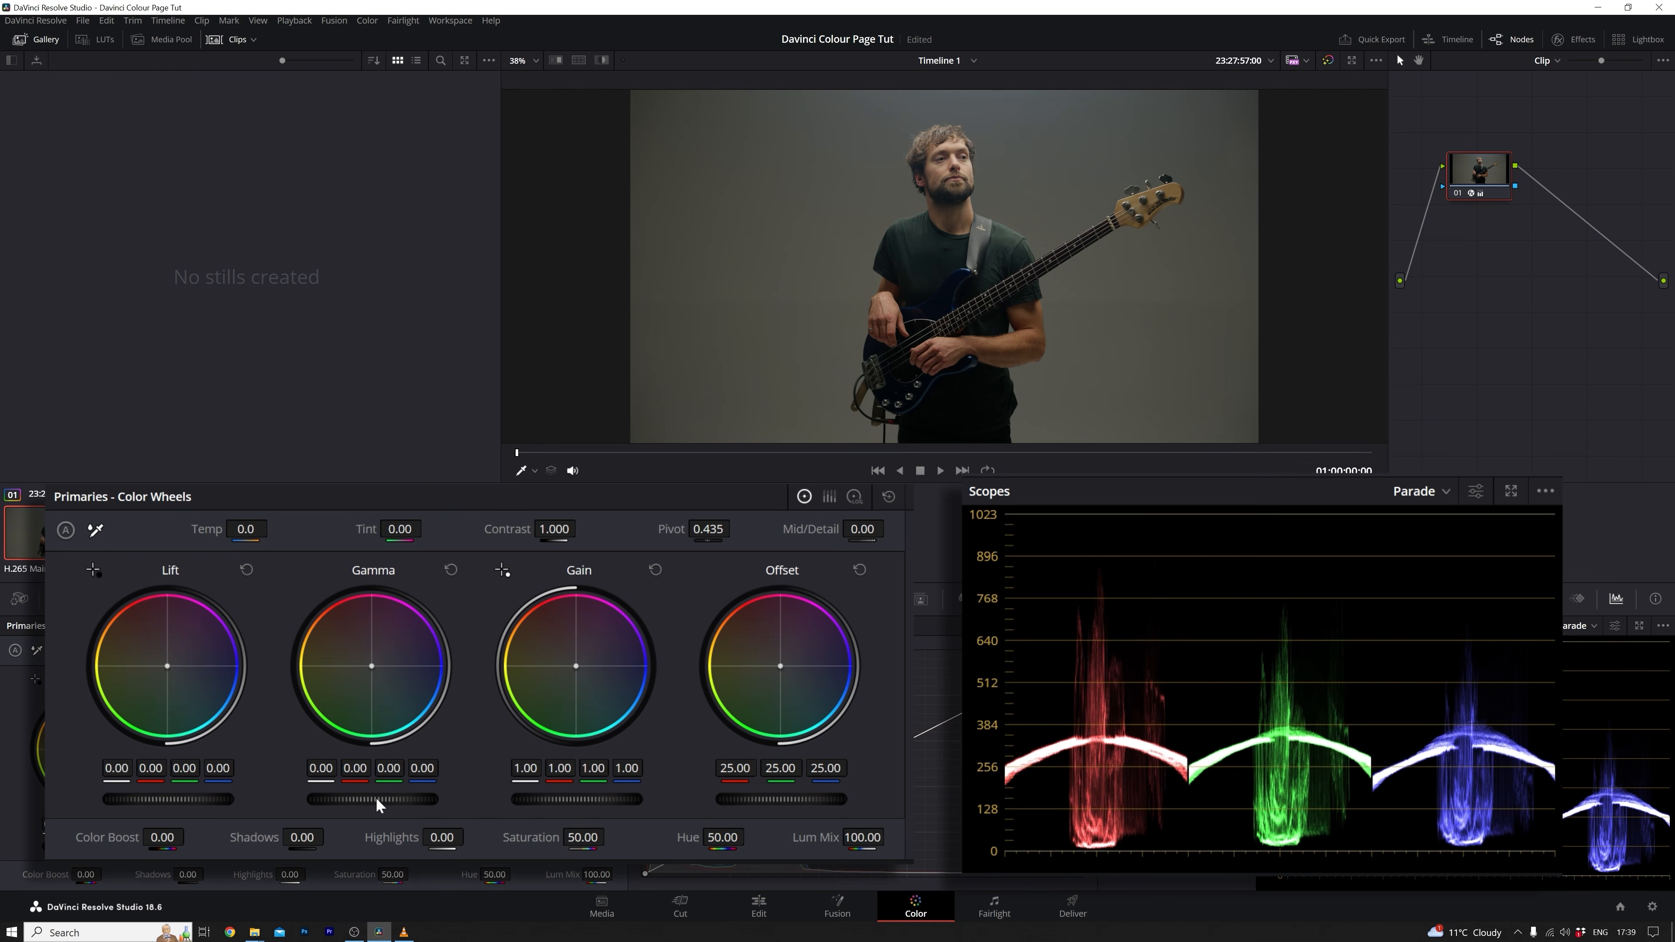
{"action": "mouse_move", "coordinate": [372, 799]}
{"action": "left_mouse_down"}
{"action": "mouse_move", "coordinate": [418, 800]}
{"action": "mouse_move", "coordinate": [360, 799]}
{"action": "mouse_move", "coordinate": [379, 799]}
{"action": "left_mouse_up"}
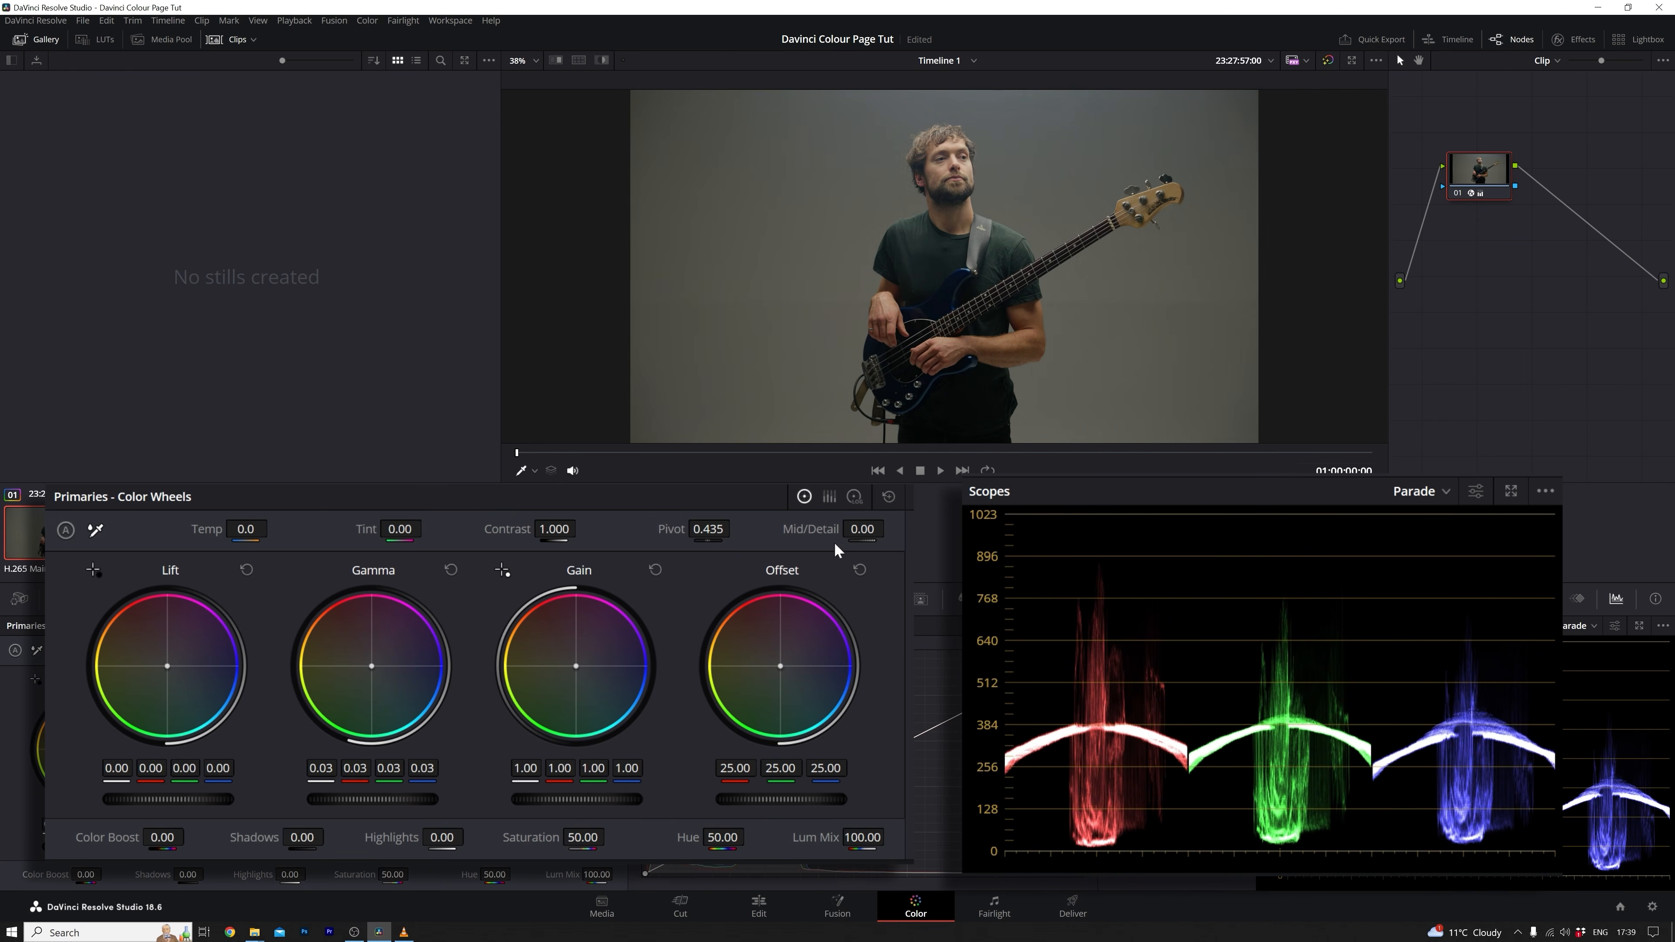
{"action": "left_click", "coordinate": [451, 570]}
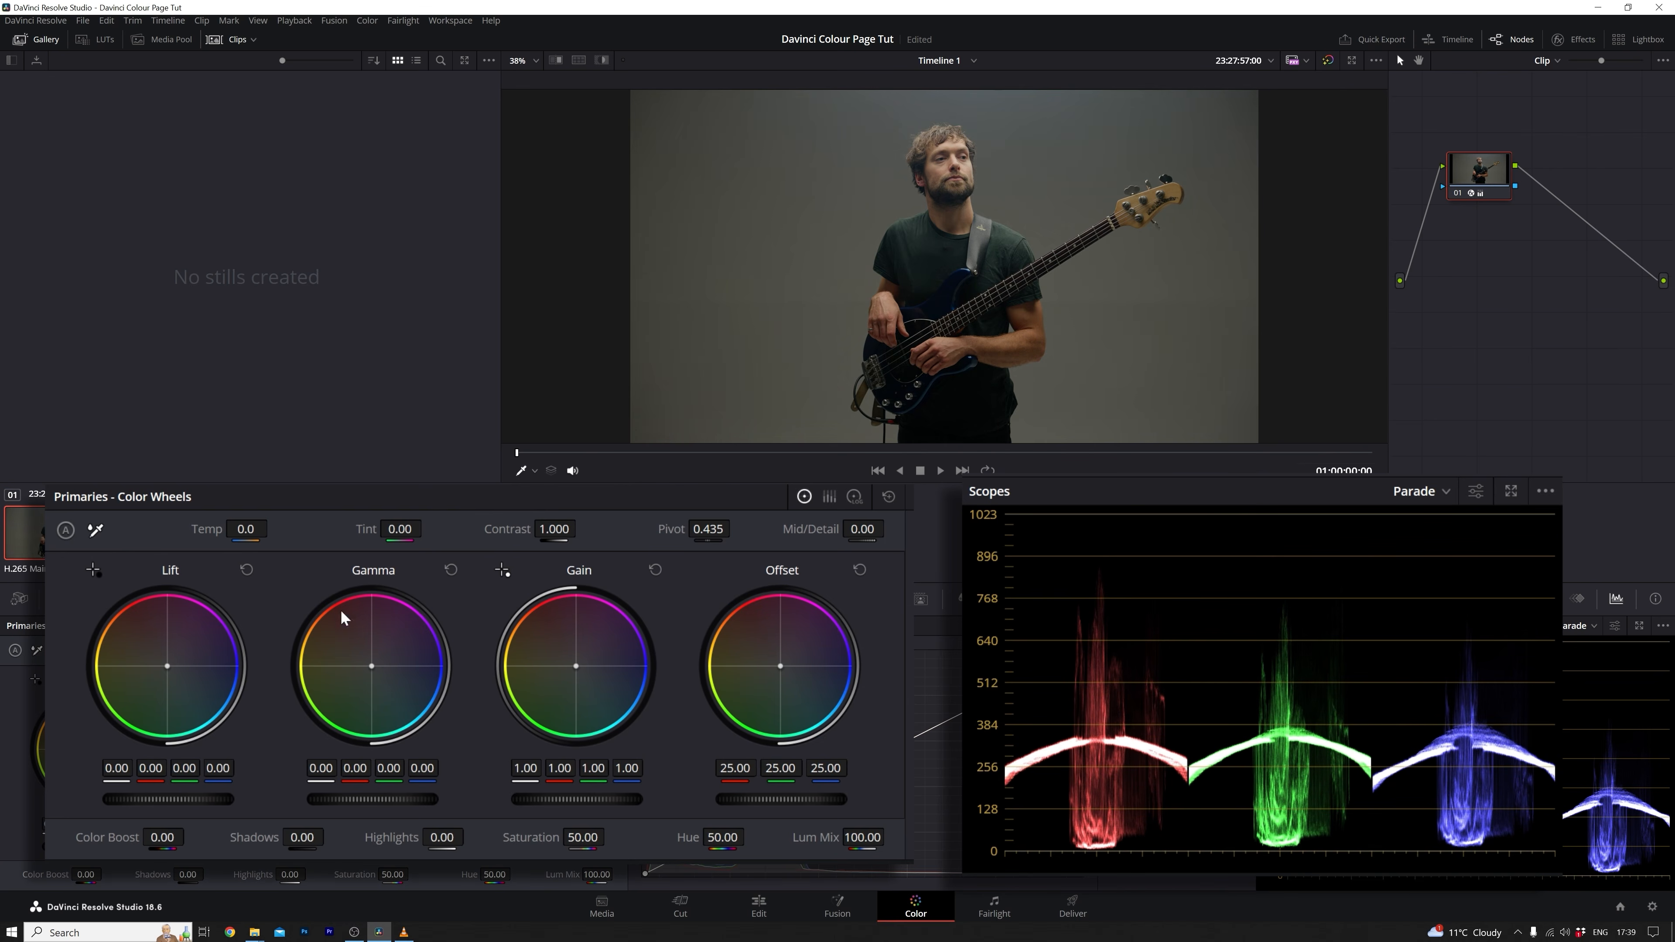
Step: Try a Gain of 1.22 with a Gamma of -0.01 while watching the parade, and reset both wheels
{"action": "left_click_drag", "start_coordinate": [573, 799], "coordinate": [618, 799]}
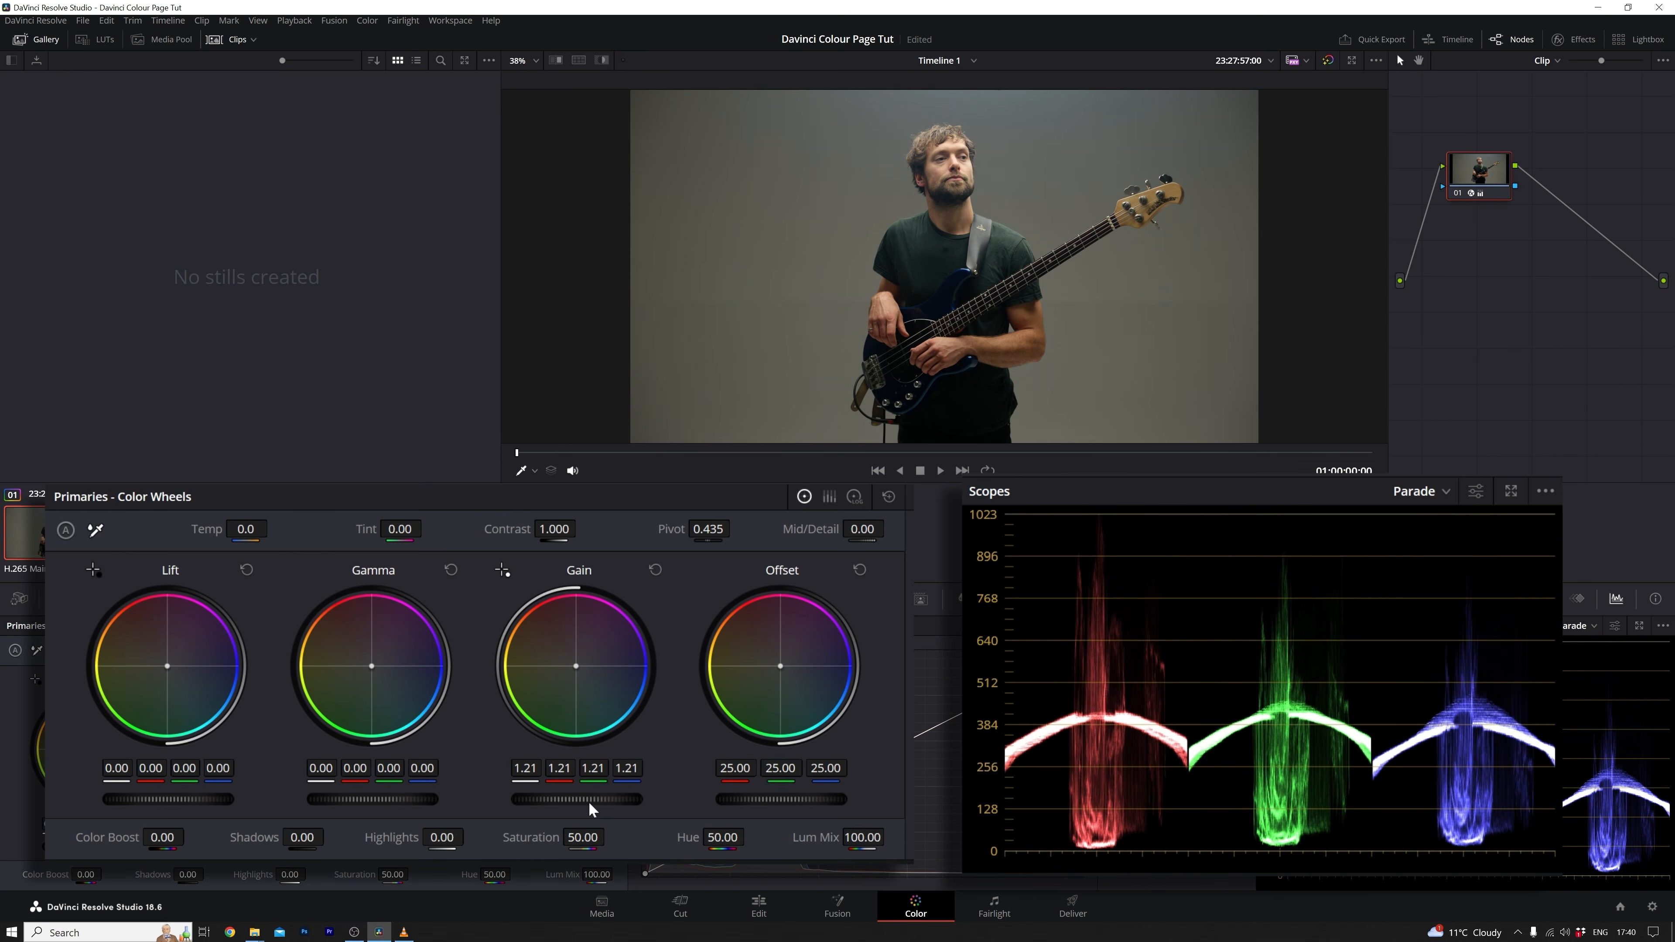
{"action": "left_click_drag", "start_coordinate": [577, 799], "coordinate": [580, 799]}
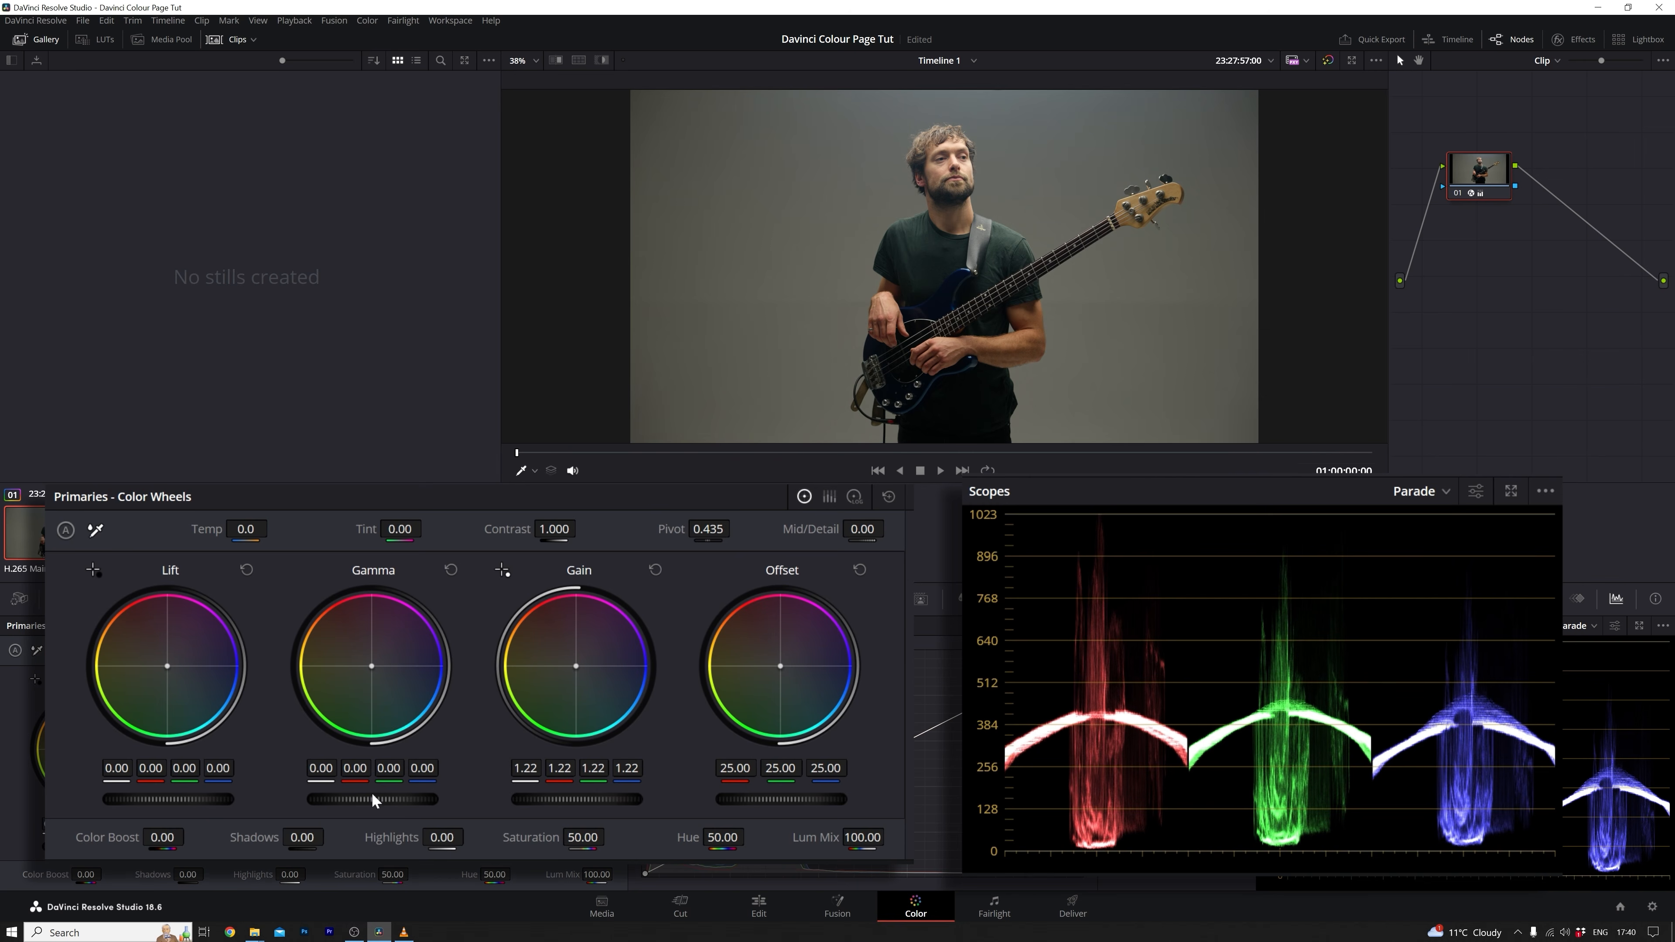
{"action": "left_click_drag", "start_coordinate": [371, 801], "coordinate": [367, 802]}
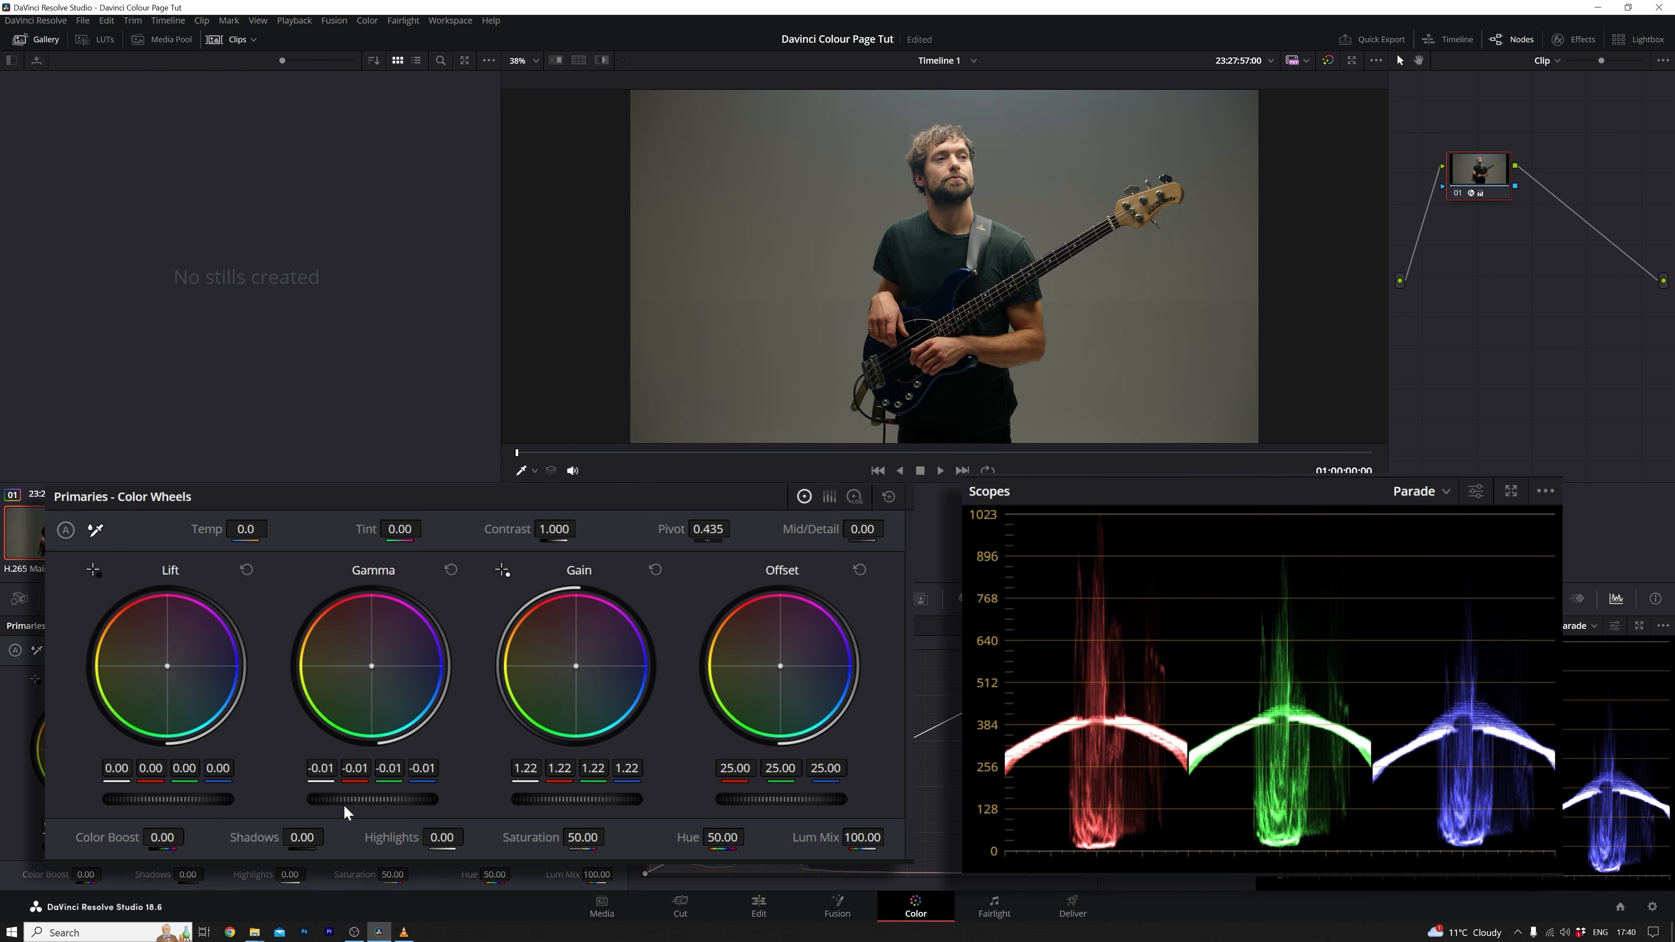
{"action": "left_click", "coordinate": [655, 570]}
{"action": "left_click", "coordinate": [450, 569]}
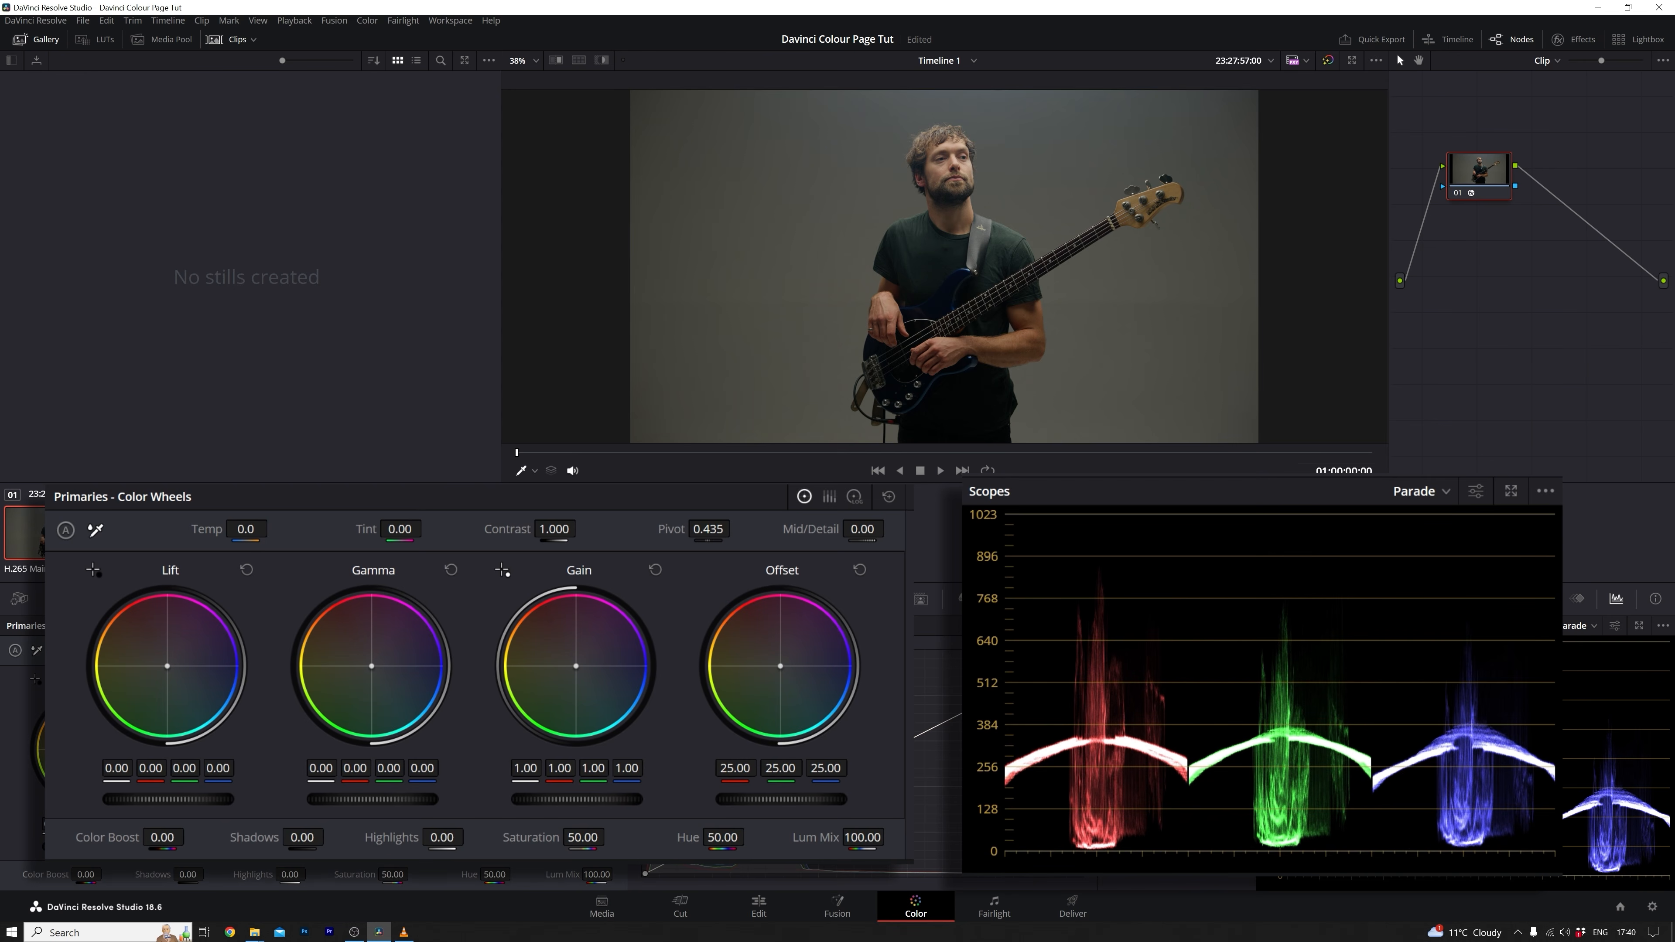
Step: Raise and lower the Offset master level to see the whole parade shift, ending at 40.00
{"action": "left_click_drag", "start_coordinate": [781, 799], "coordinate": [777, 800]}
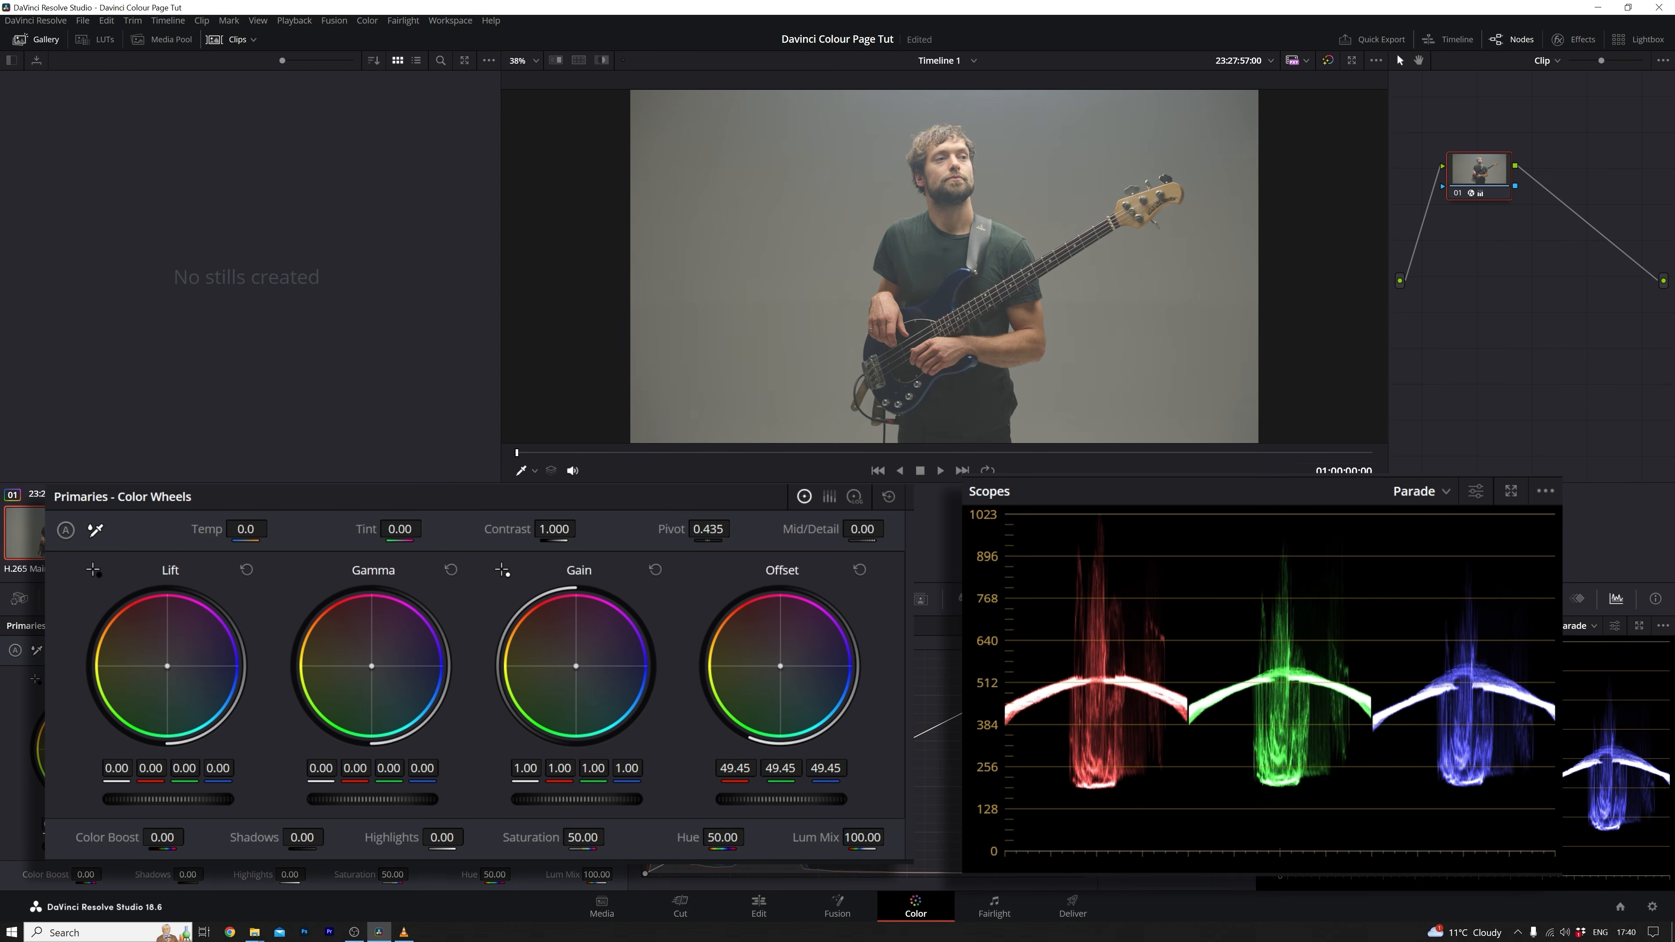
{"action": "mouse_move", "coordinate": [781, 800]}
{"action": "left_mouse_down"}
{"action": "mouse_move", "coordinate": [716, 799]}
{"action": "mouse_move", "coordinate": [857, 799]}
{"action": "mouse_move", "coordinate": [791, 800]}
{"action": "left_mouse_up"}
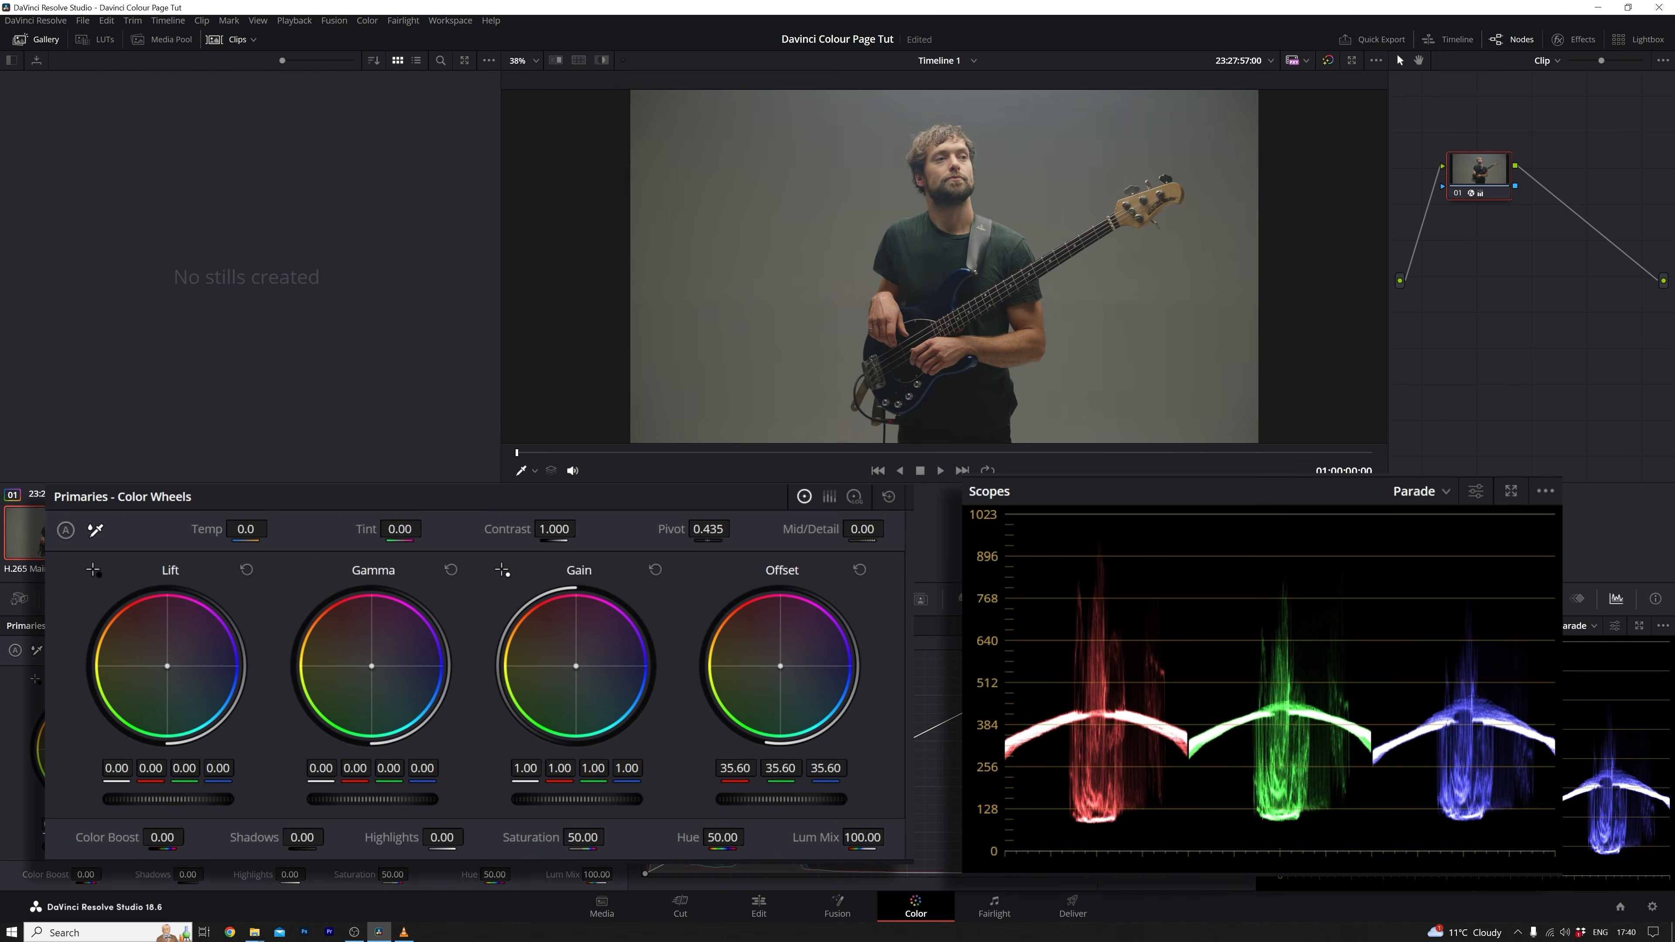
{"action": "left_click_drag", "start_coordinate": [781, 799], "coordinate": [834, 799]}
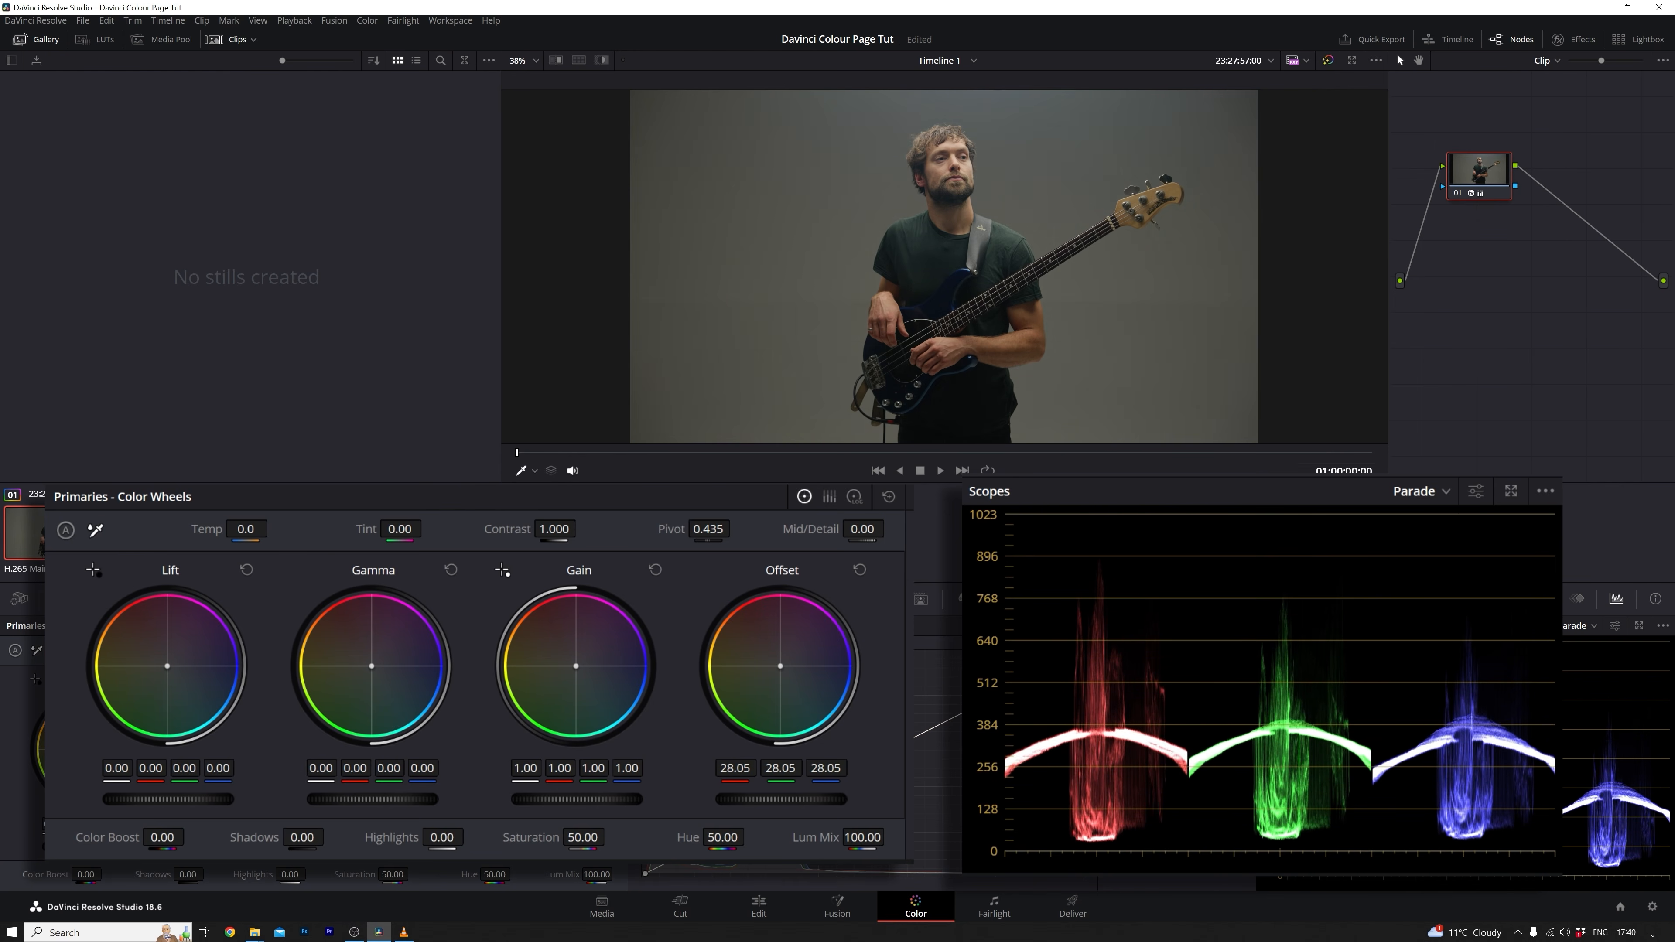
{"action": "left_click_drag", "start_coordinate": [781, 799], "coordinate": [821, 800]}
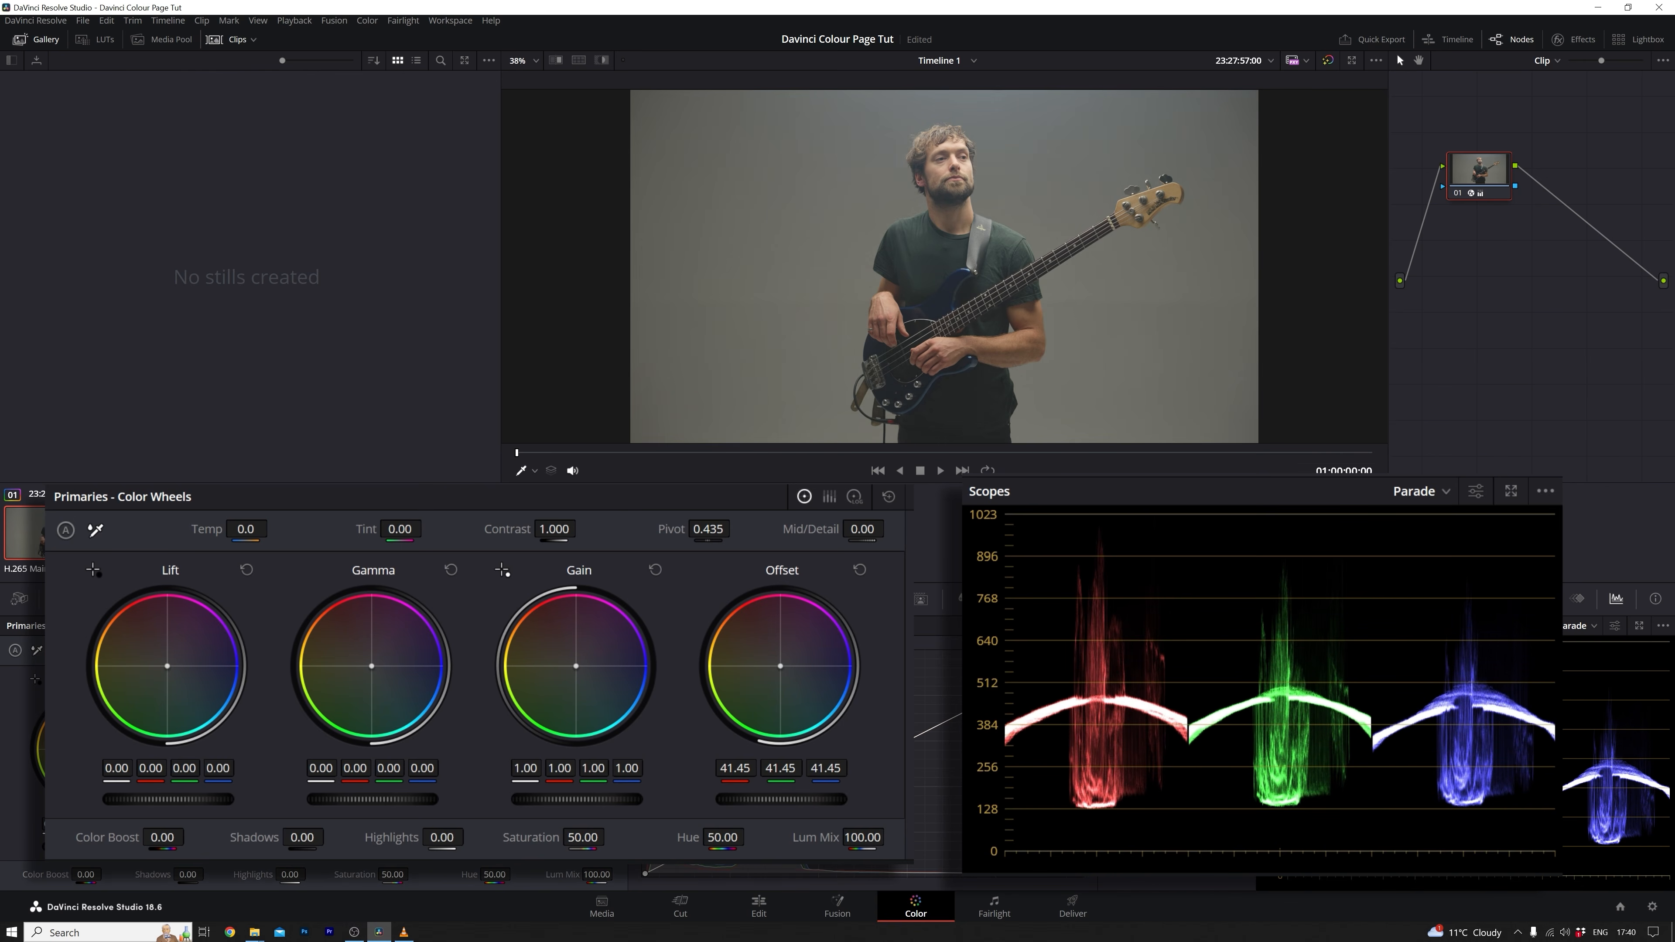
{"action": "left_click_drag", "start_coordinate": [782, 800], "coordinate": [788, 799]}
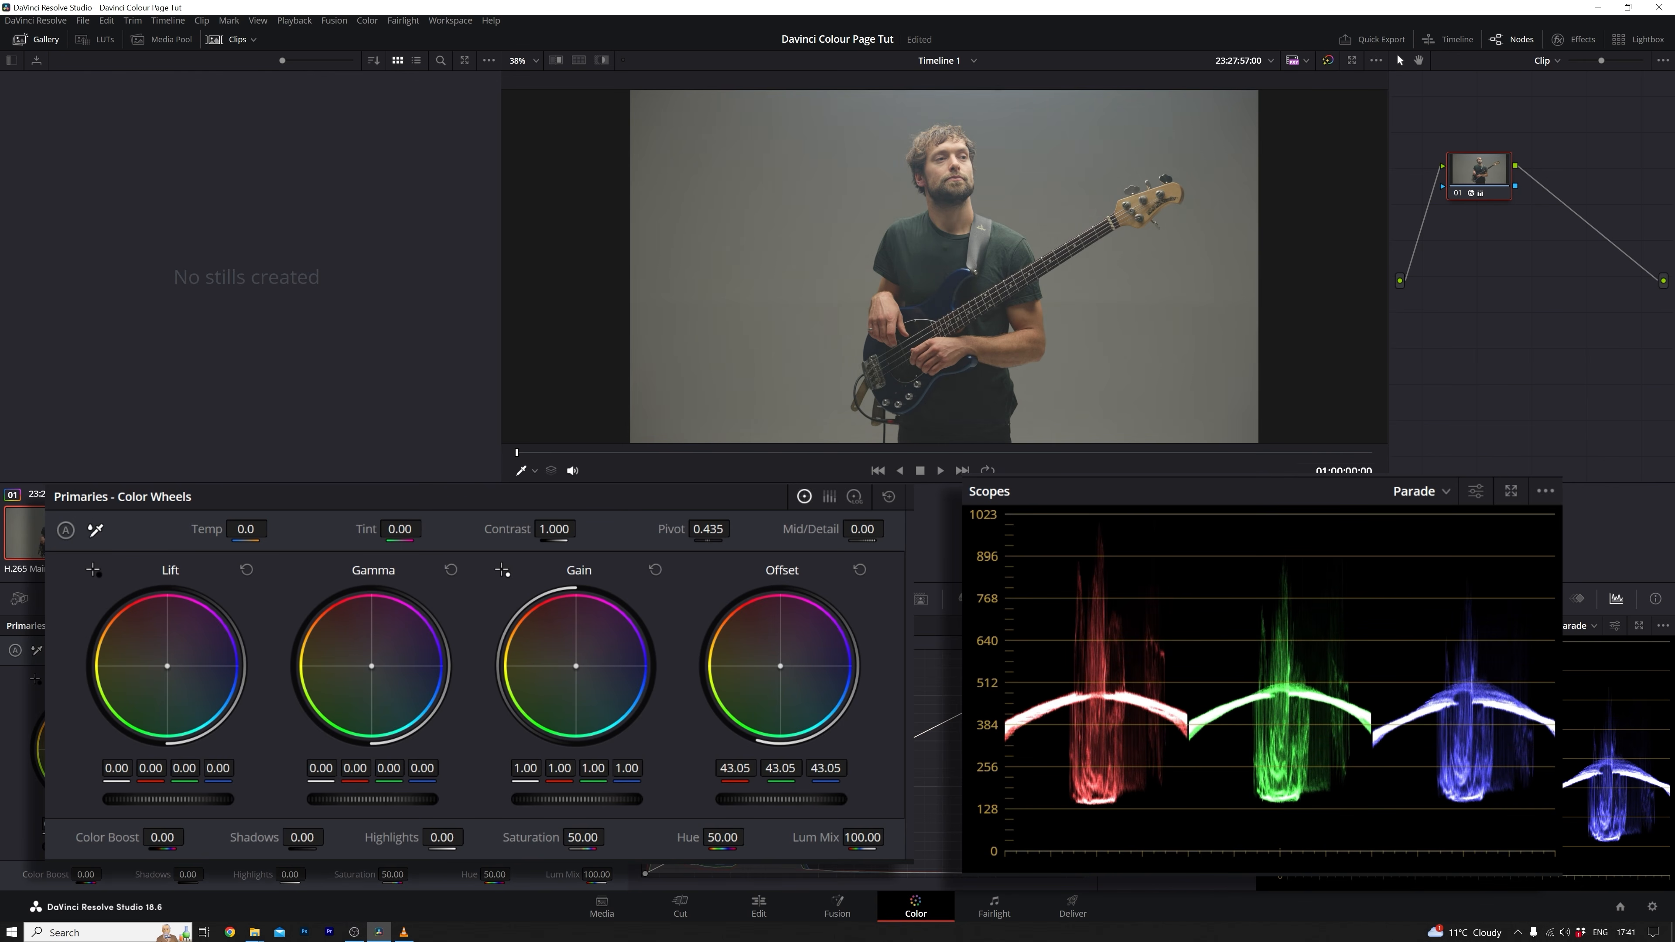
{"action": "left_click_drag", "start_coordinate": [782, 800], "coordinate": [821, 799]}
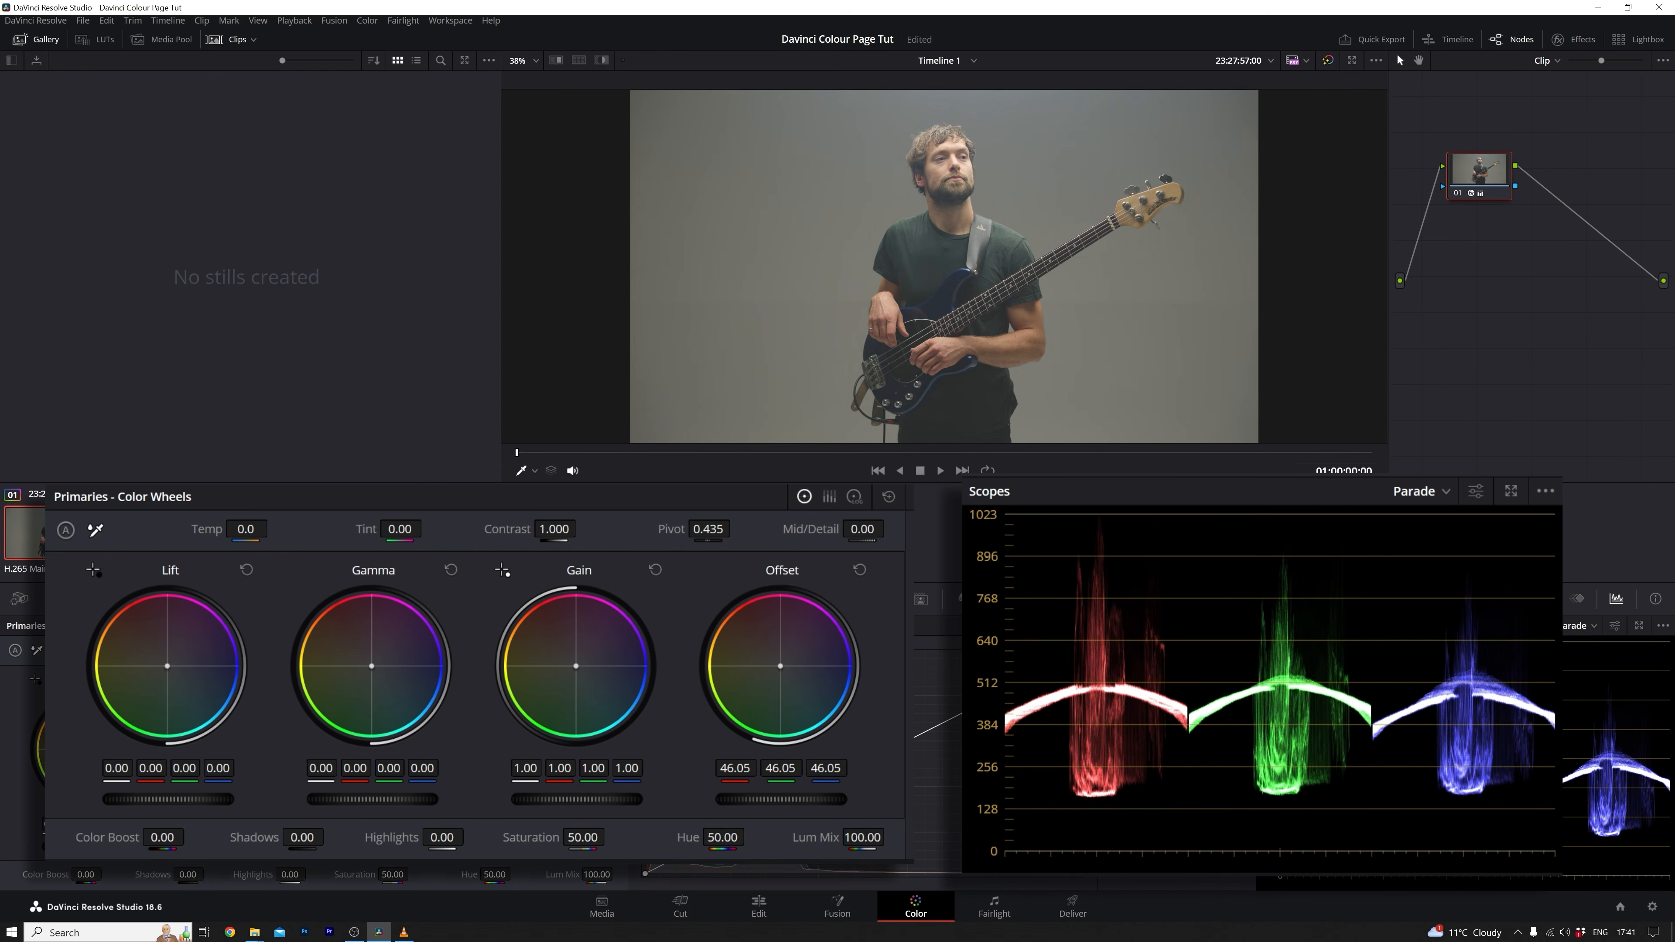
{"action": "left_click_drag", "start_coordinate": [781, 799], "coordinate": [774, 799]}
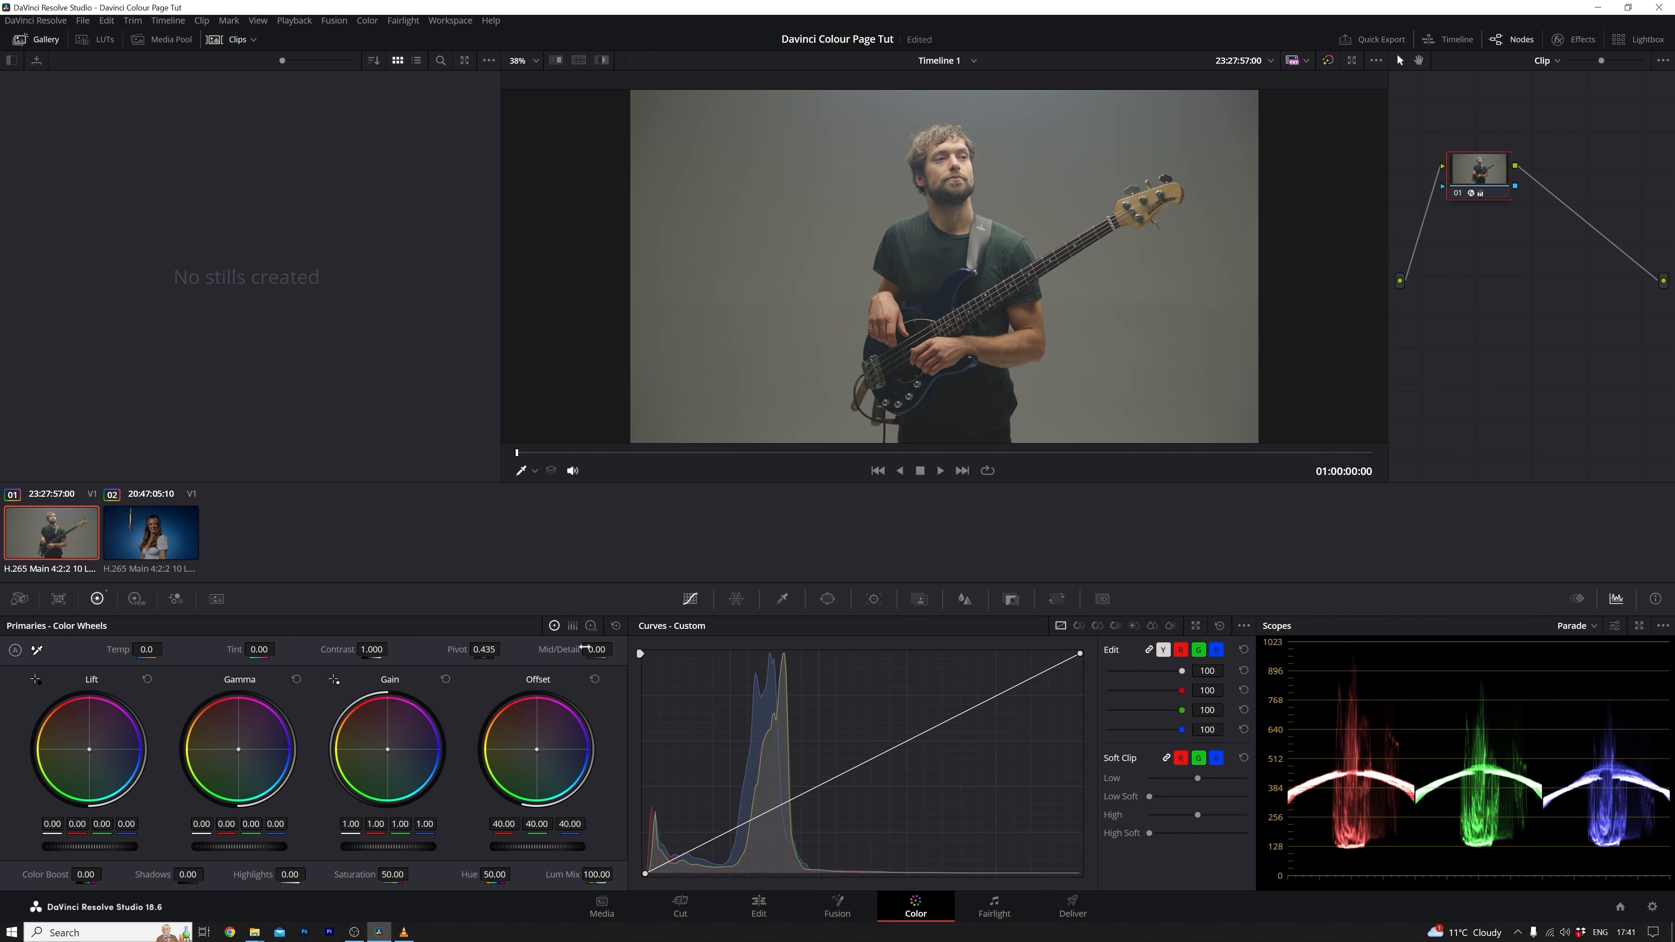
Step: Reset the Offset wheel, undo that once for comparison, and reset it again to 25.00
{"action": "left_click", "coordinate": [596, 680]}
{"action": "key", "text": "ctrl+z"}
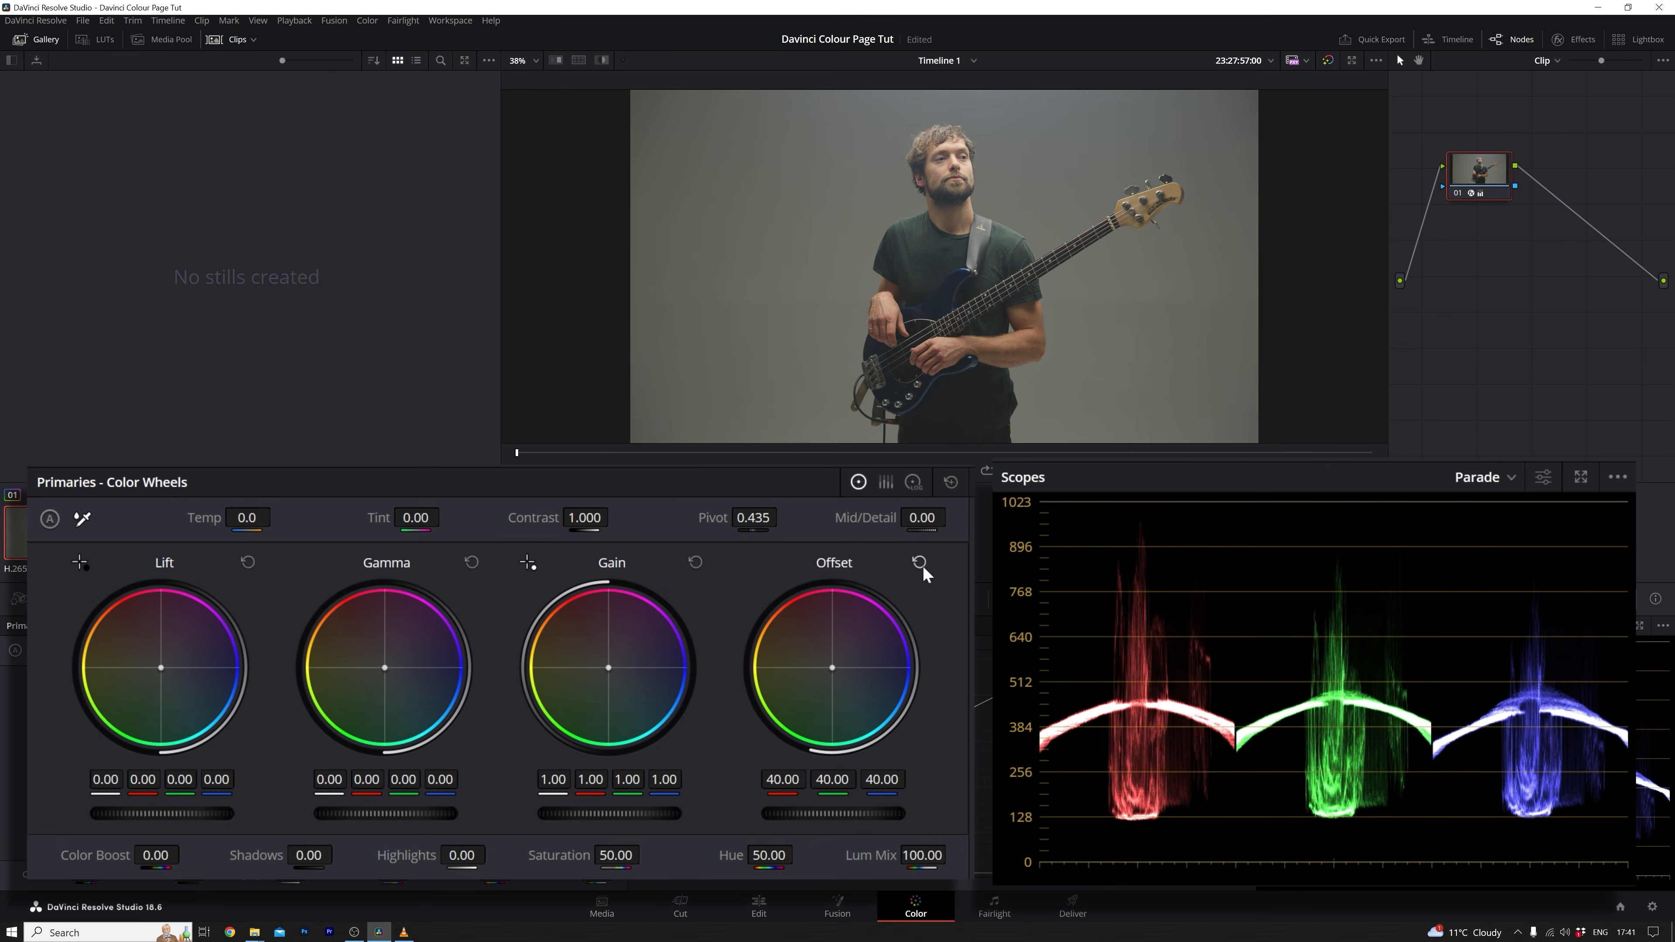
{"action": "left_click", "coordinate": [920, 560]}
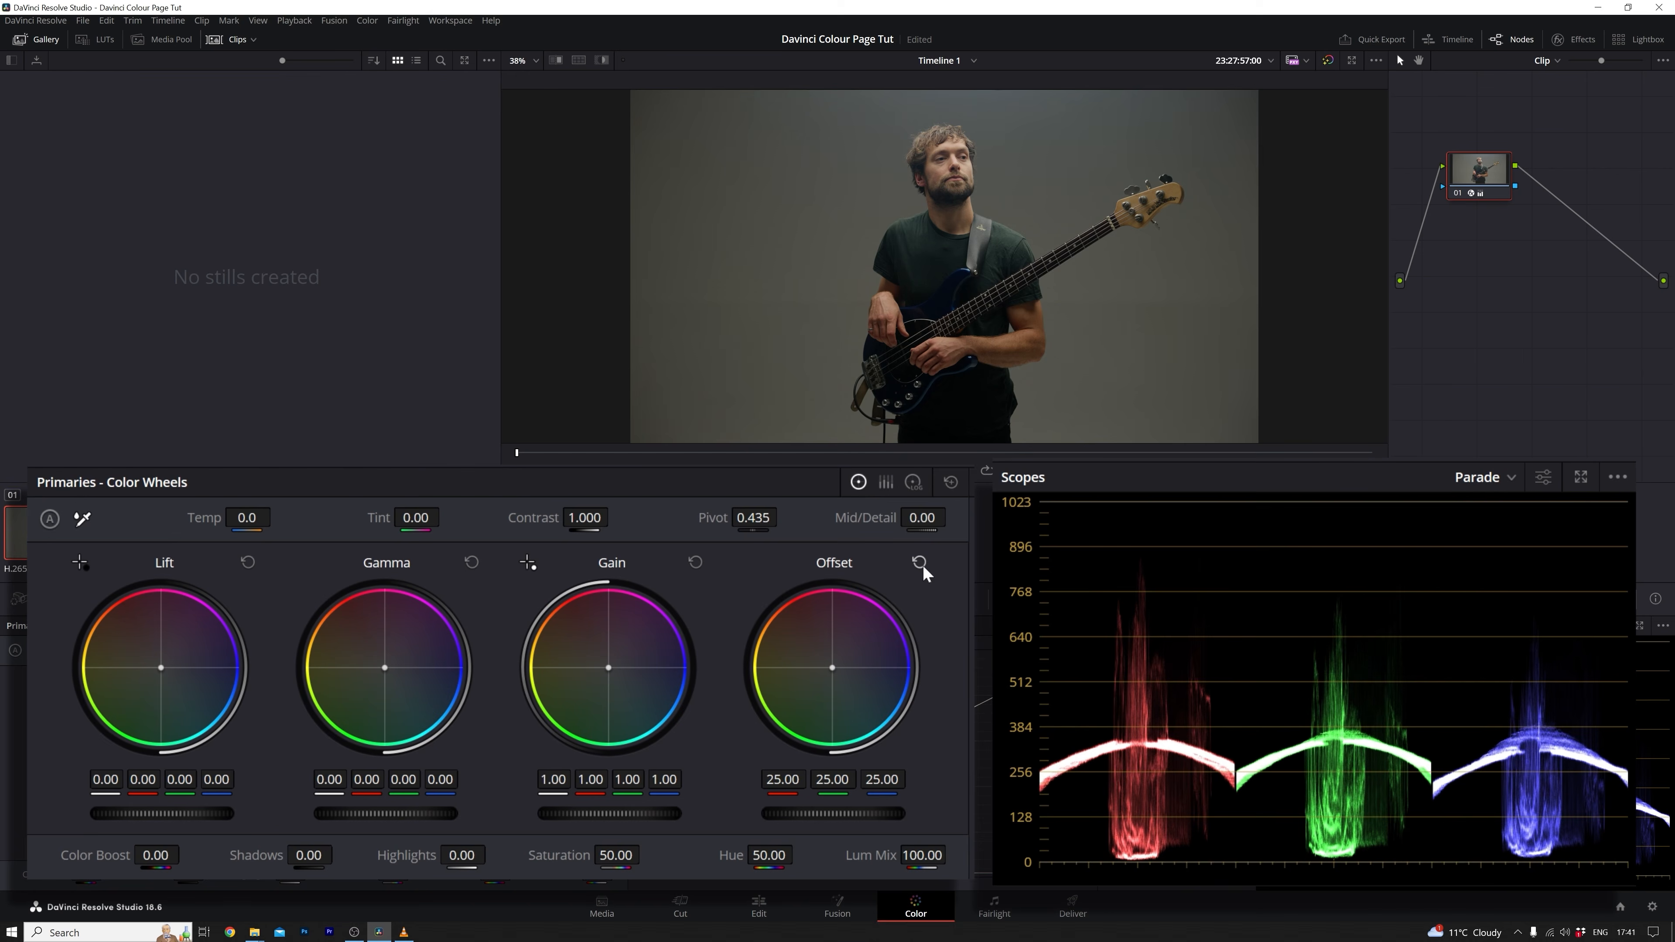
Step: Switch the primaries display from color wheels to color bars
{"action": "left_click", "coordinate": [887, 486]}
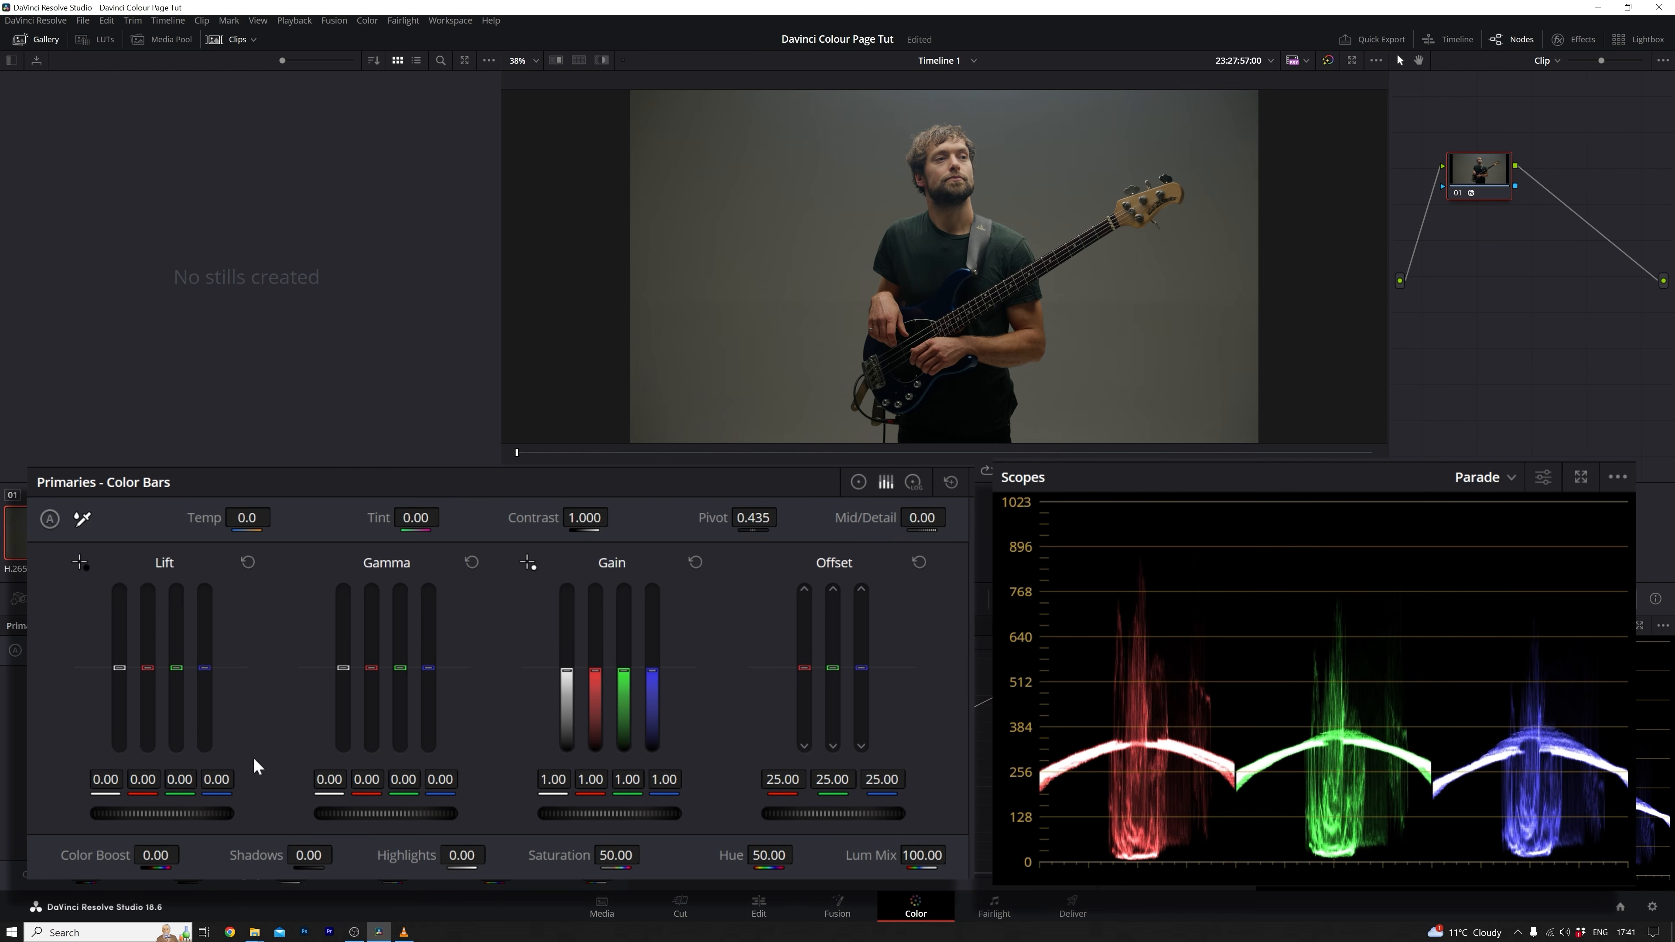
Step: Try master adjustments on the color bars: Lift 0.02, Gamma nudged slightly down, Offset 18.00 and Gain 1.05
{"action": "left_click_drag", "start_coordinate": [164, 813], "coordinate": [129, 821]}
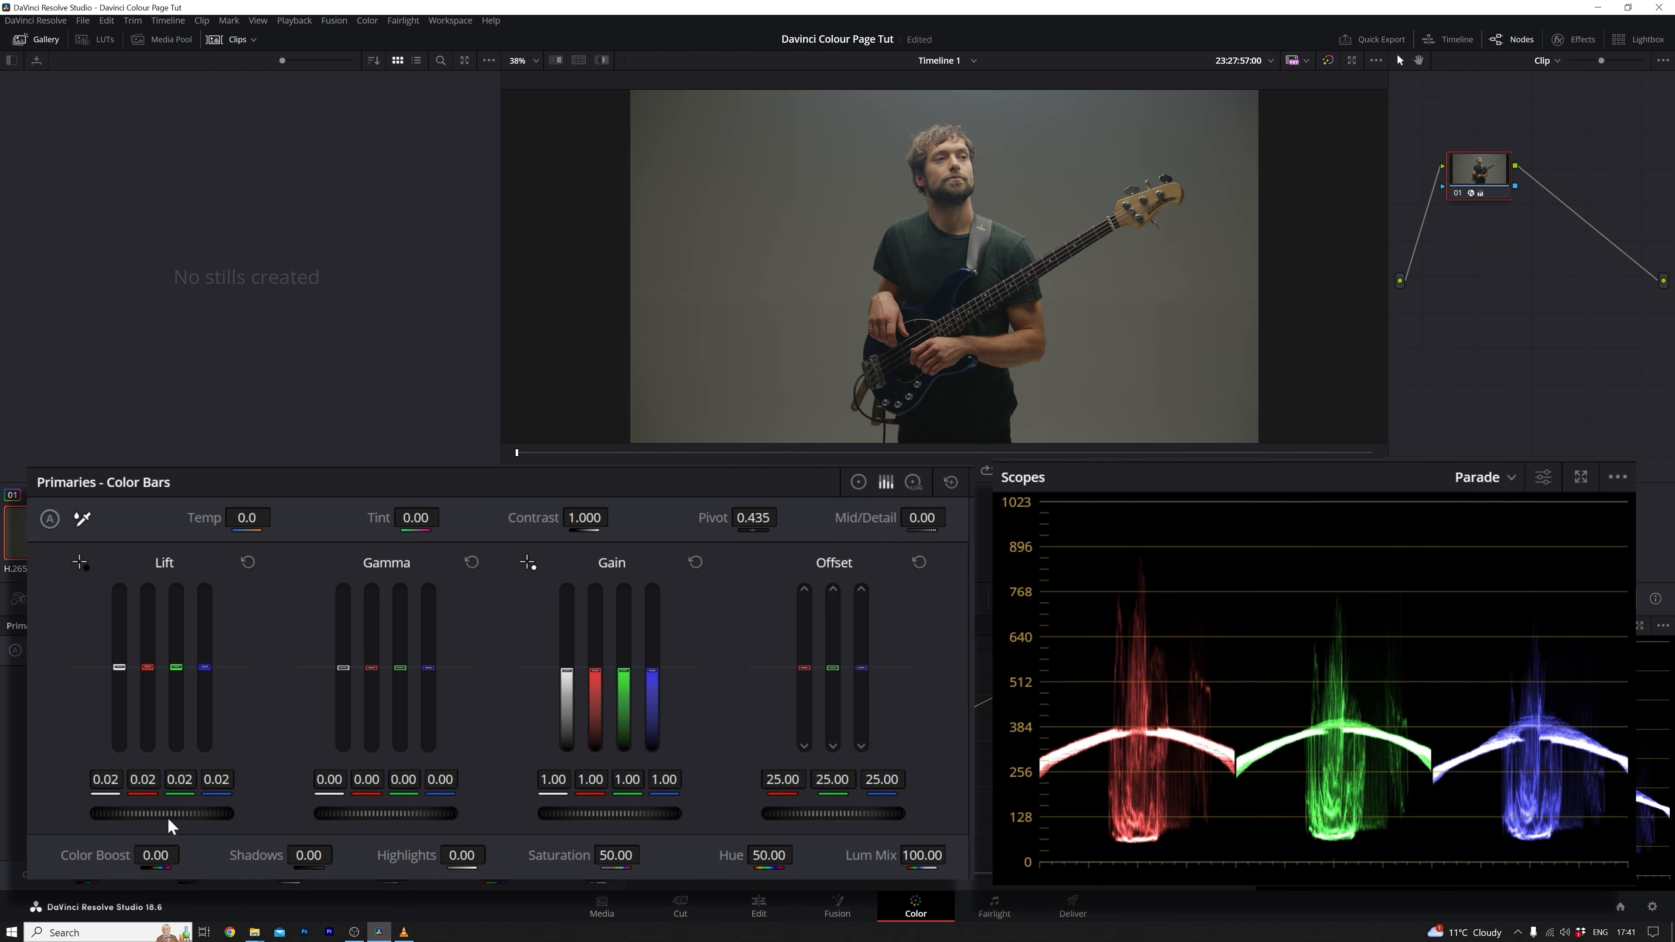
{"action": "mouse_move", "coordinate": [364, 816]}
{"action": "left_mouse_down"}
{"action": "mouse_move", "coordinate": [379, 816]}
{"action": "mouse_move", "coordinate": [363, 816]}
{"action": "left_mouse_up"}
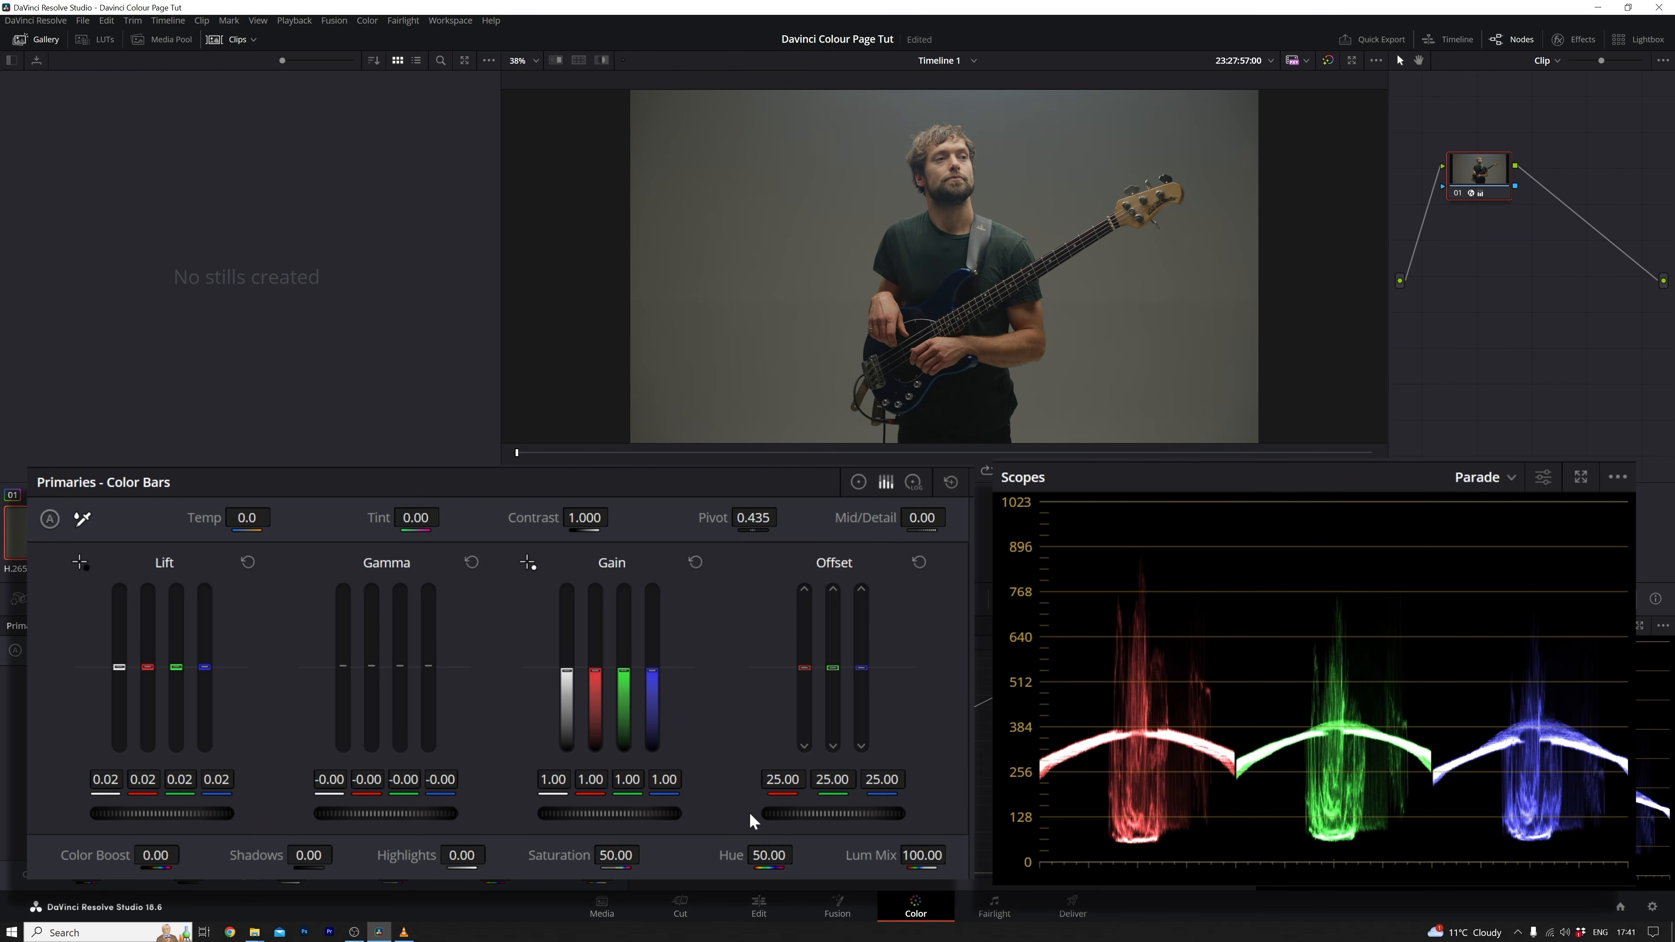
{"action": "mouse_move", "coordinate": [825, 813]}
{"action": "left_mouse_down"}
{"action": "mouse_move", "coordinate": [851, 814]}
{"action": "mouse_move", "coordinate": [826, 813]}
{"action": "left_mouse_up"}
{"action": "mouse_move", "coordinate": [647, 817]}
{"action": "left_mouse_down"}
{"action": "mouse_move", "coordinate": [626, 817]}
{"action": "mouse_move", "coordinate": [660, 817]}
{"action": "left_mouse_up"}
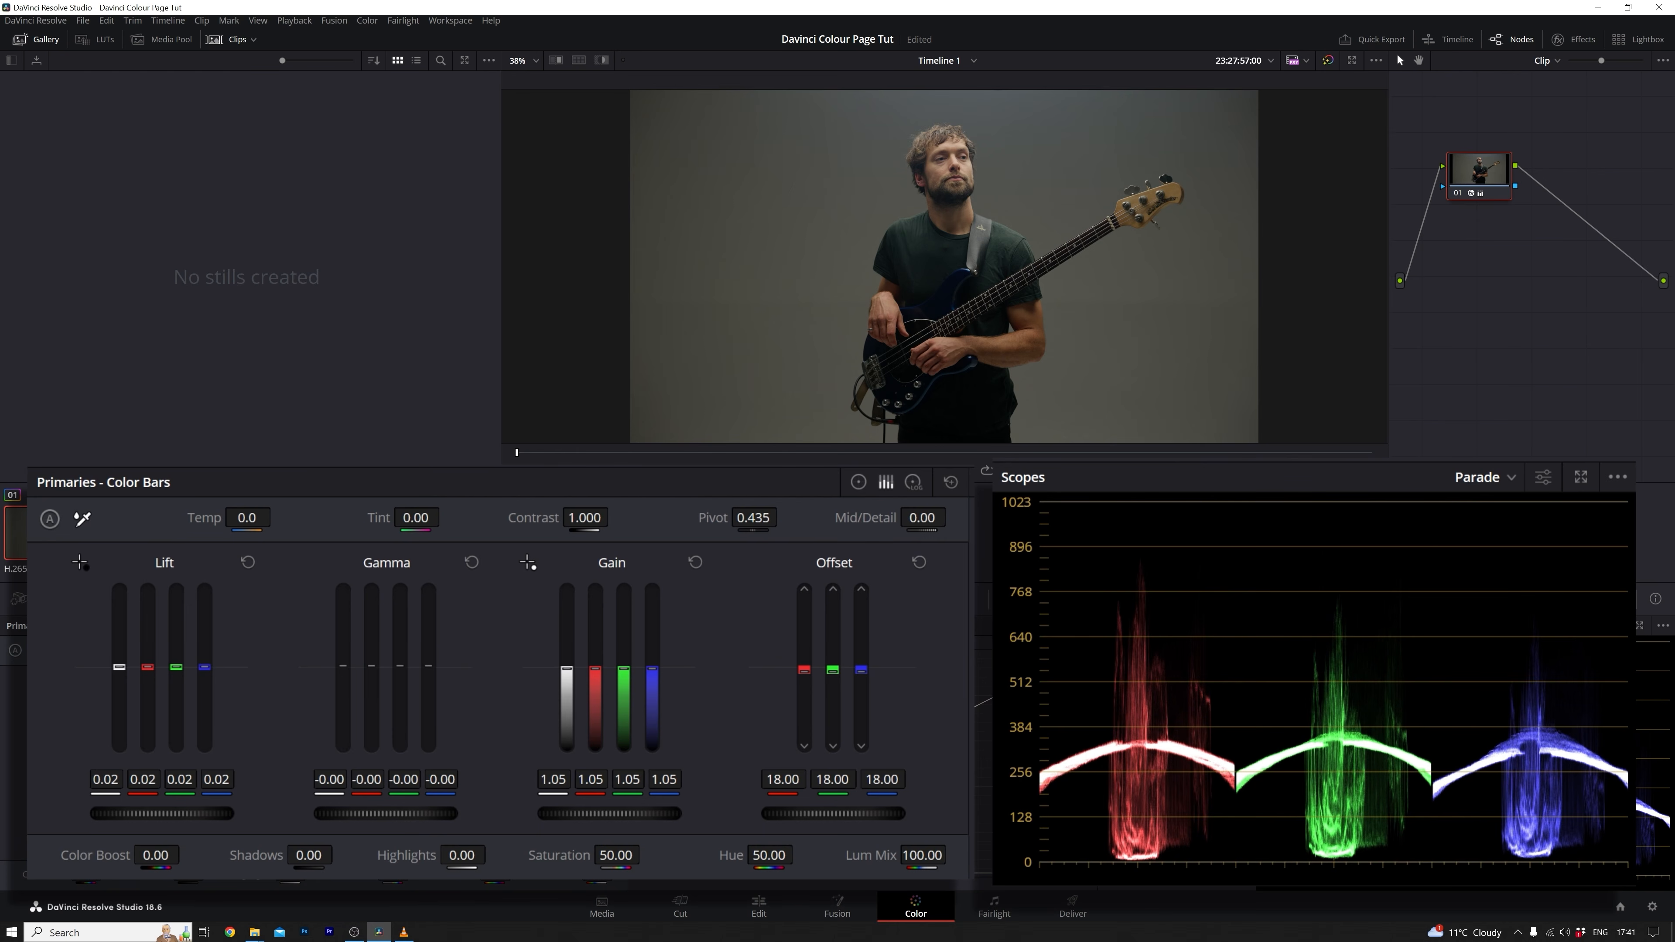
Step: Raise only the red Gain bar to 1.21 to see the red channel shift, and reset Gain and Offset
{"action": "mouse_move", "coordinate": [595, 670]}
{"action": "left_mouse_down"}
{"action": "mouse_move", "coordinate": [652, 662]}
{"action": "mouse_move", "coordinate": [627, 679]}
{"action": "left_mouse_up"}
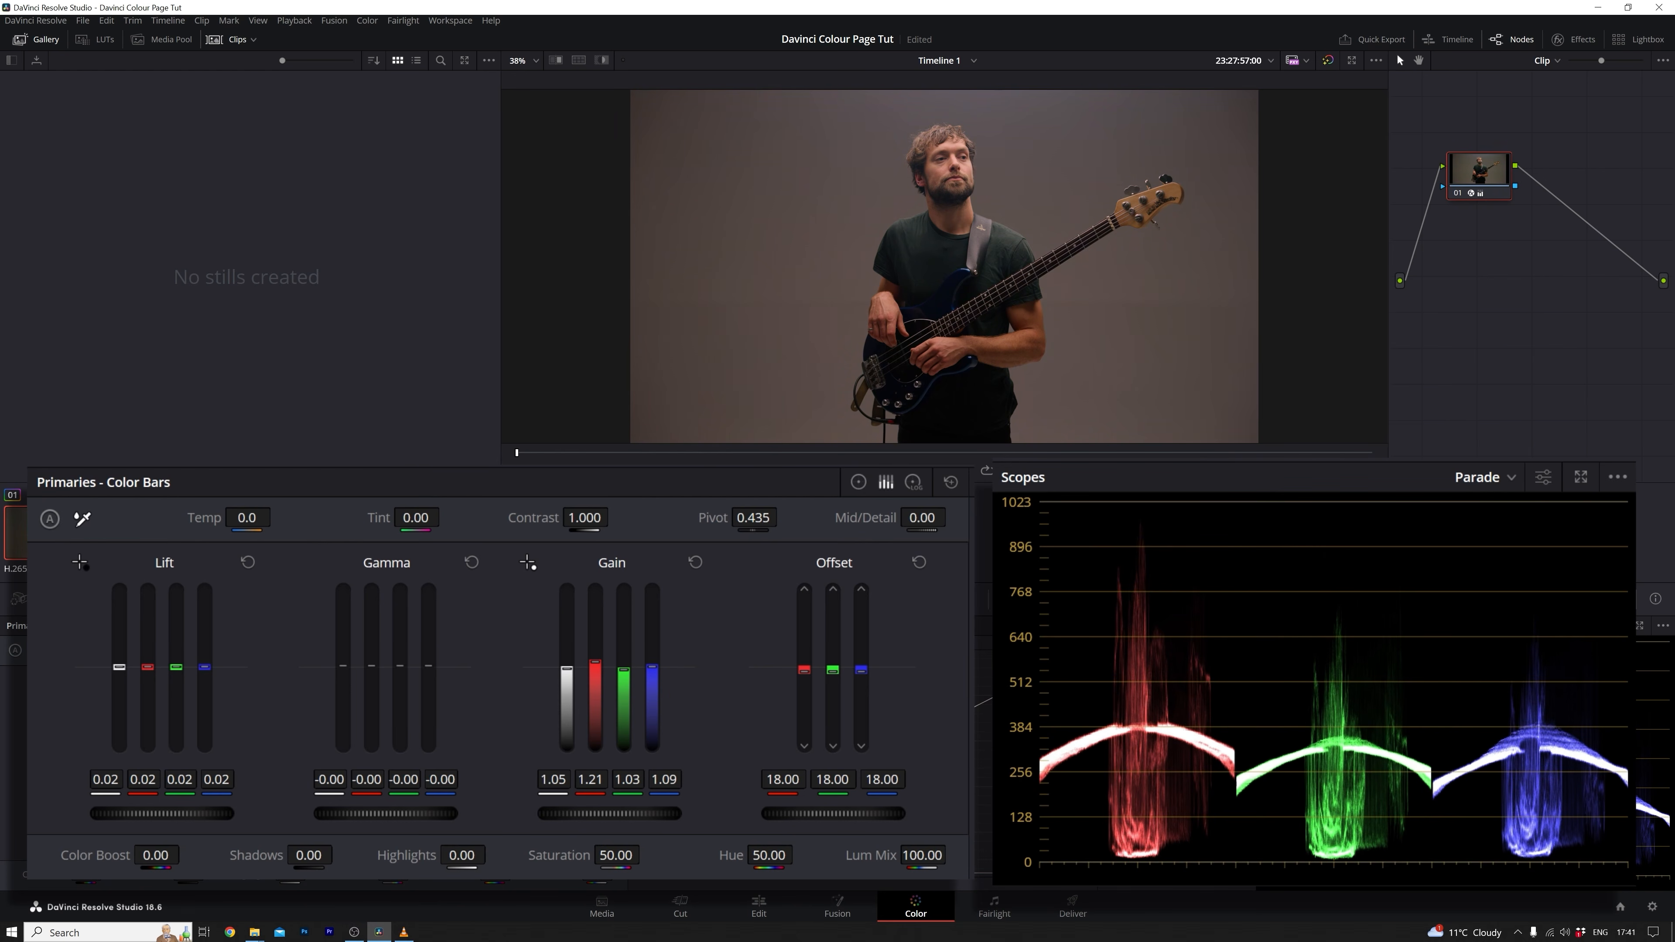
{"action": "left_click", "coordinate": [695, 562]}
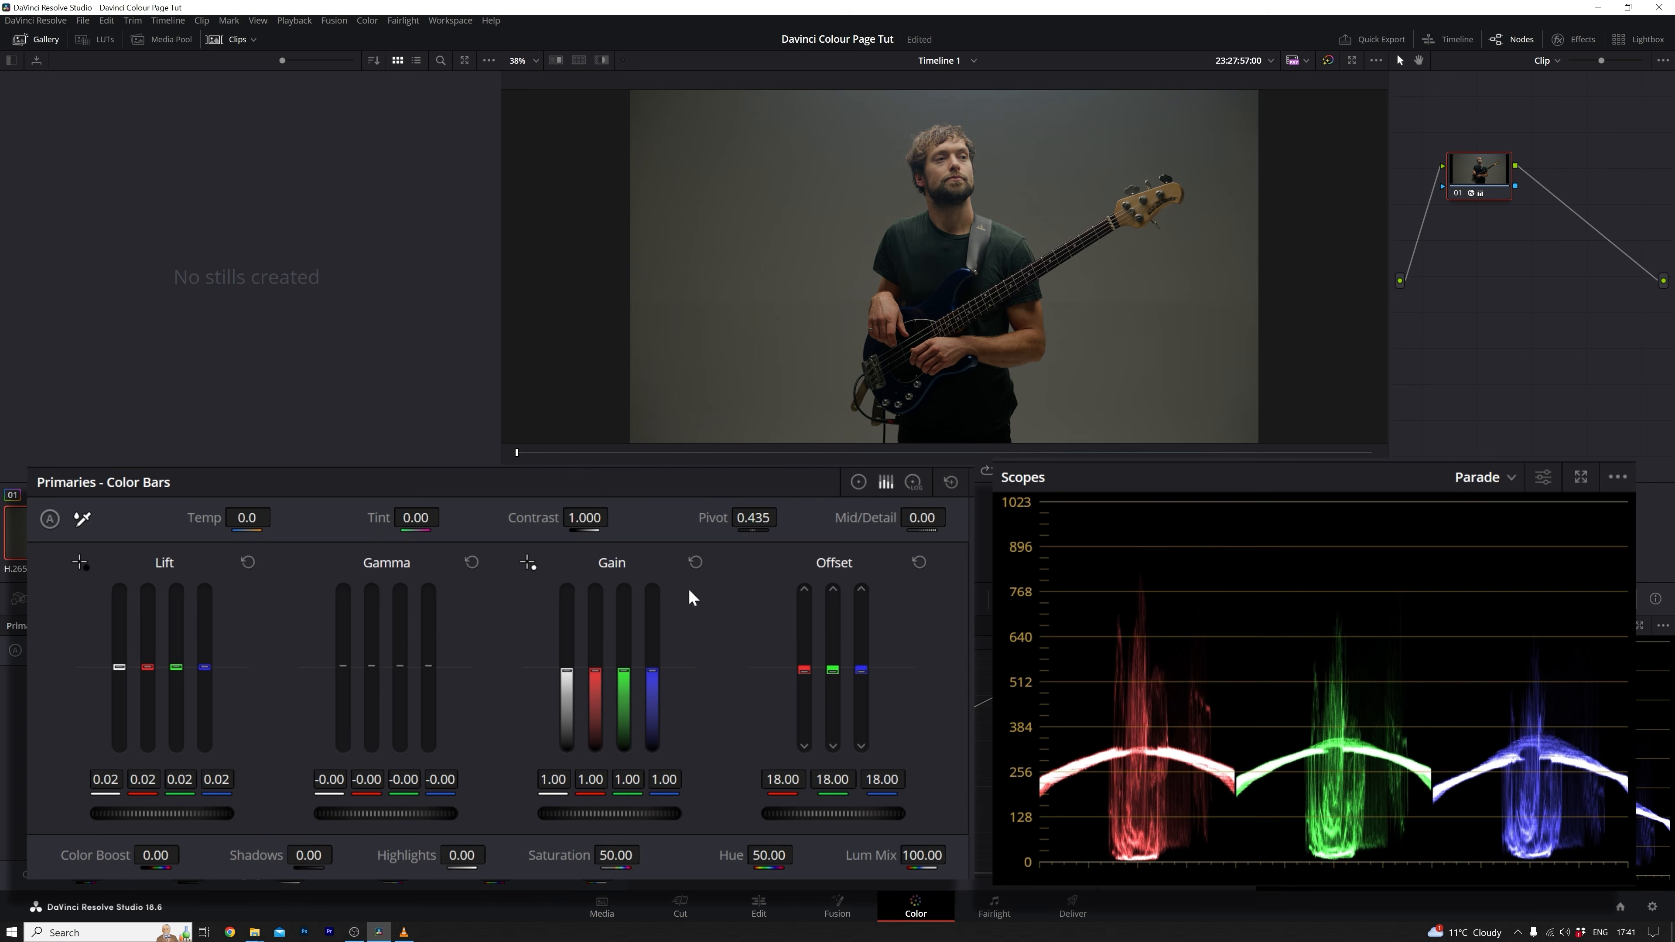
{"action": "left_click", "coordinate": [917, 565]}
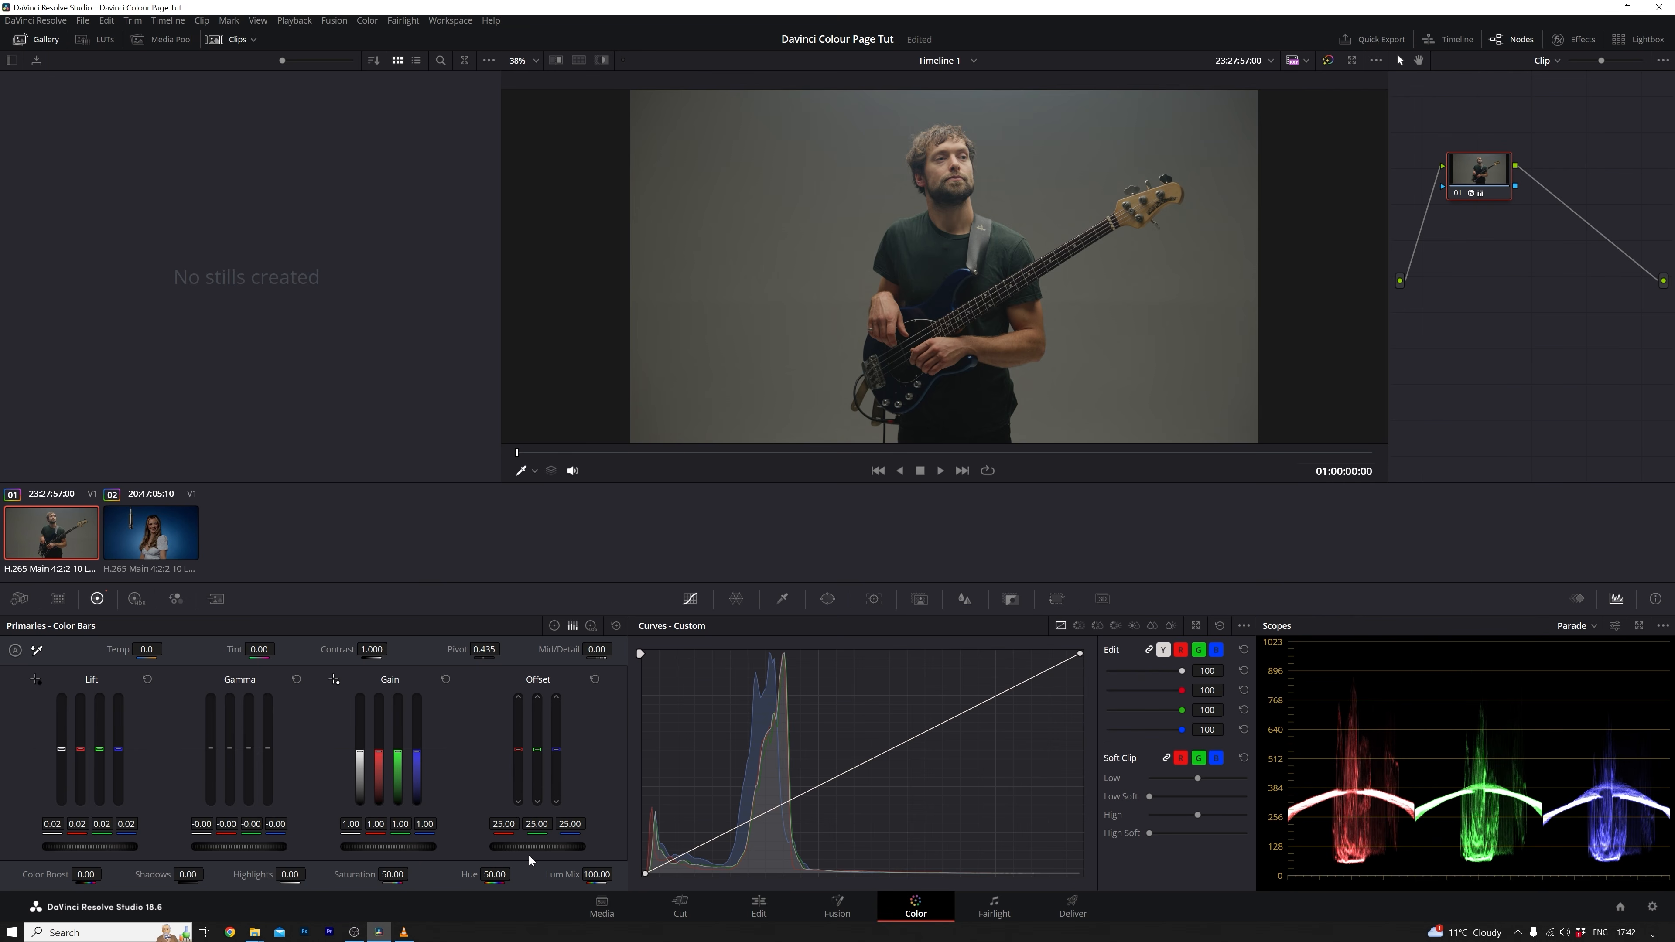
Step: Lower the Offset master level to 18.40 and reset all primaries adjustments
{"action": "left_click_drag", "start_coordinate": [531, 852], "coordinate": [479, 853]}
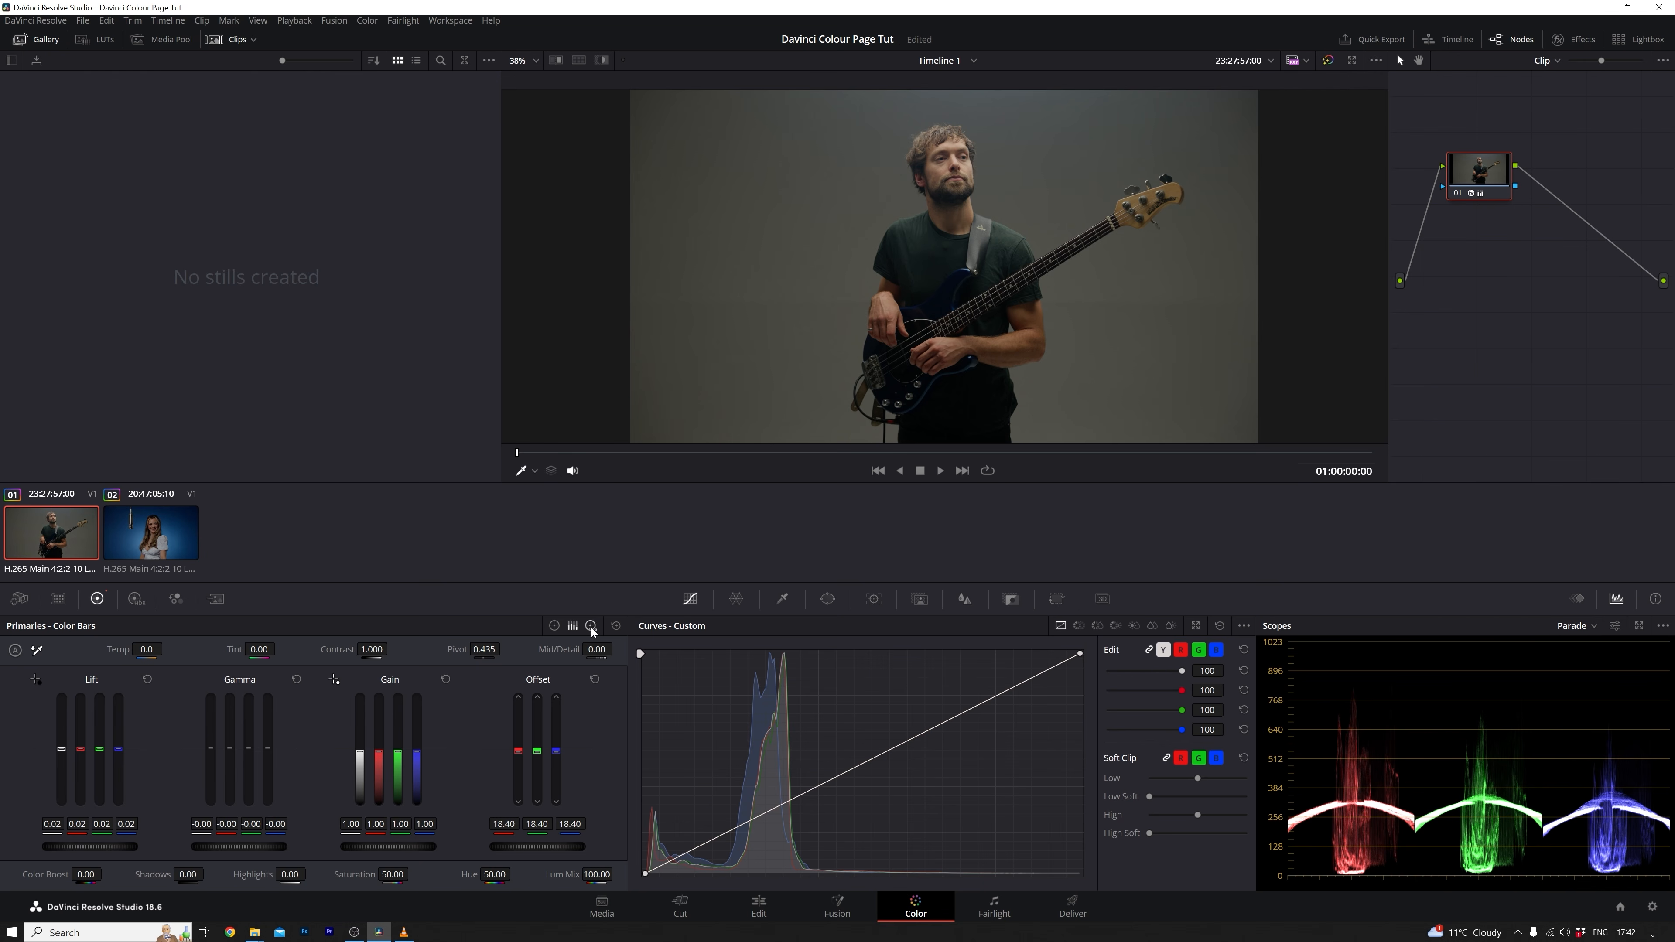
{"action": "left_click", "coordinate": [617, 630]}
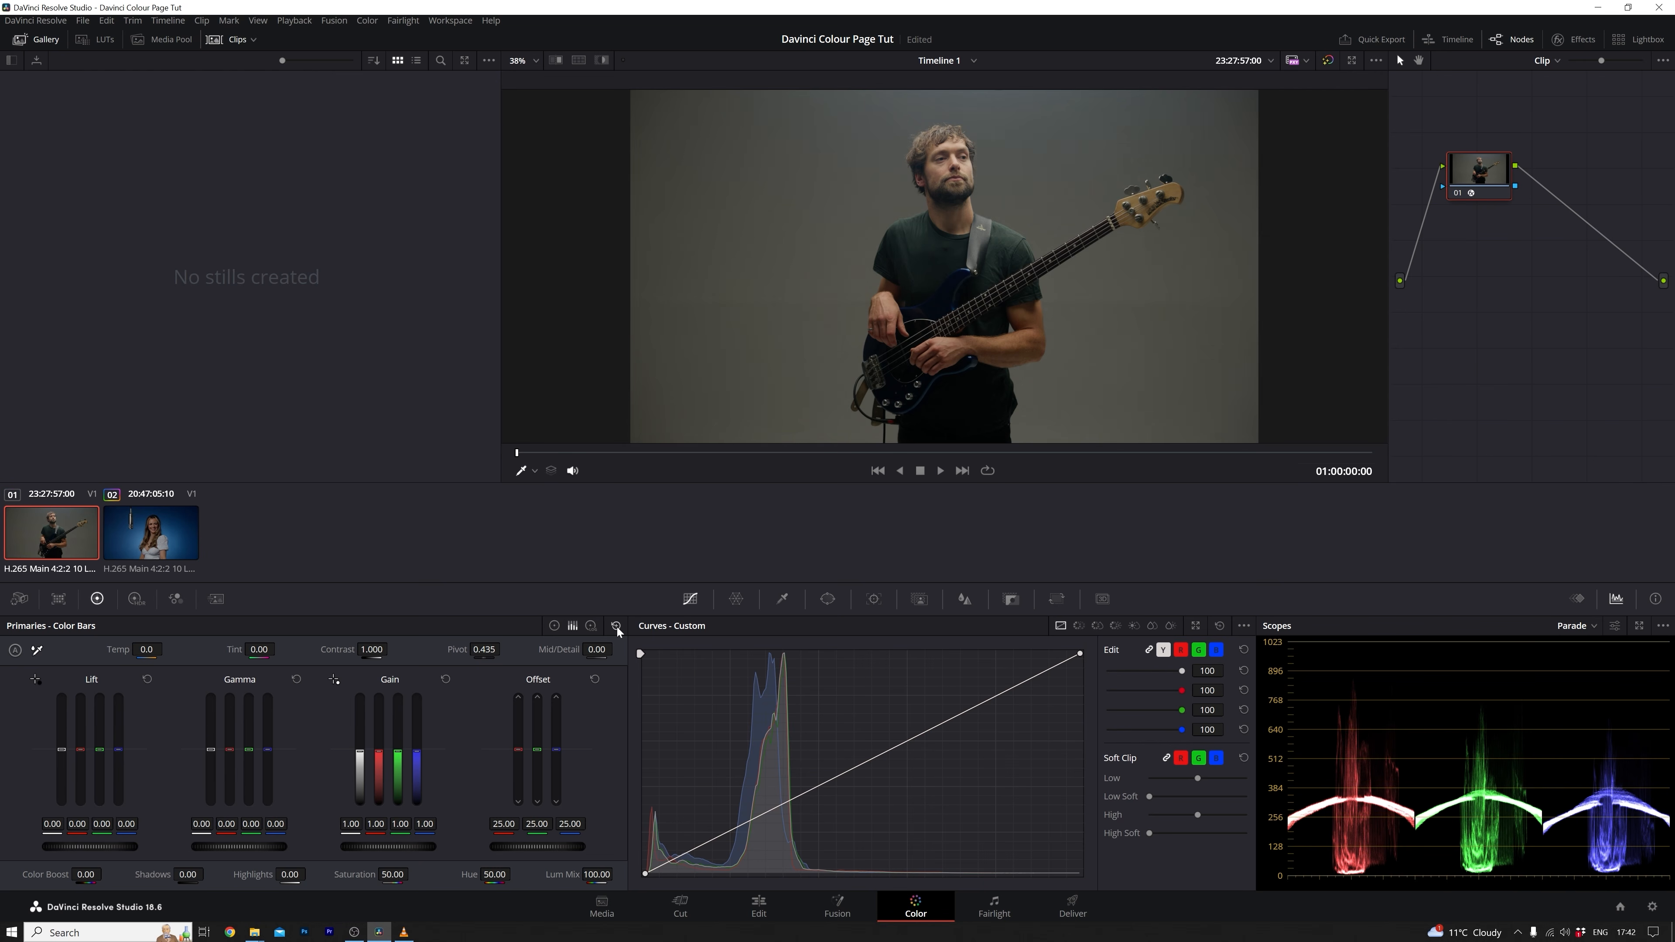
Step: View the log wheels, return to the color wheels, and vary the Lift master level while watching the parade
{"action": "left_click", "coordinate": [591, 627]}
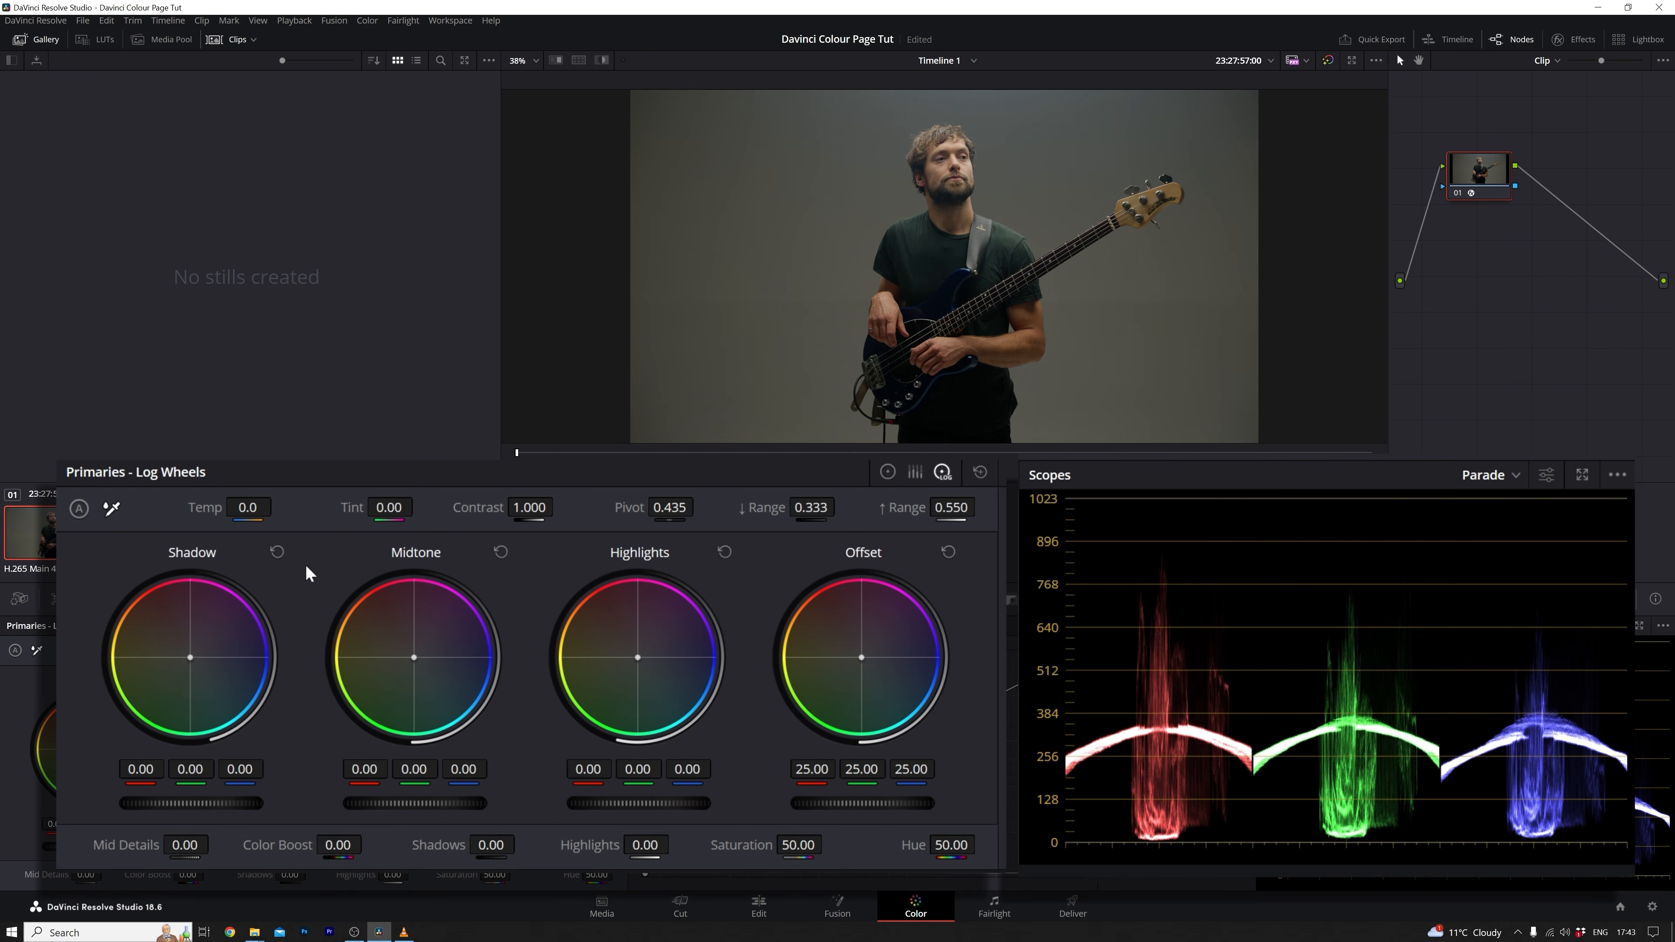
{"action": "left_click", "coordinate": [888, 472]}
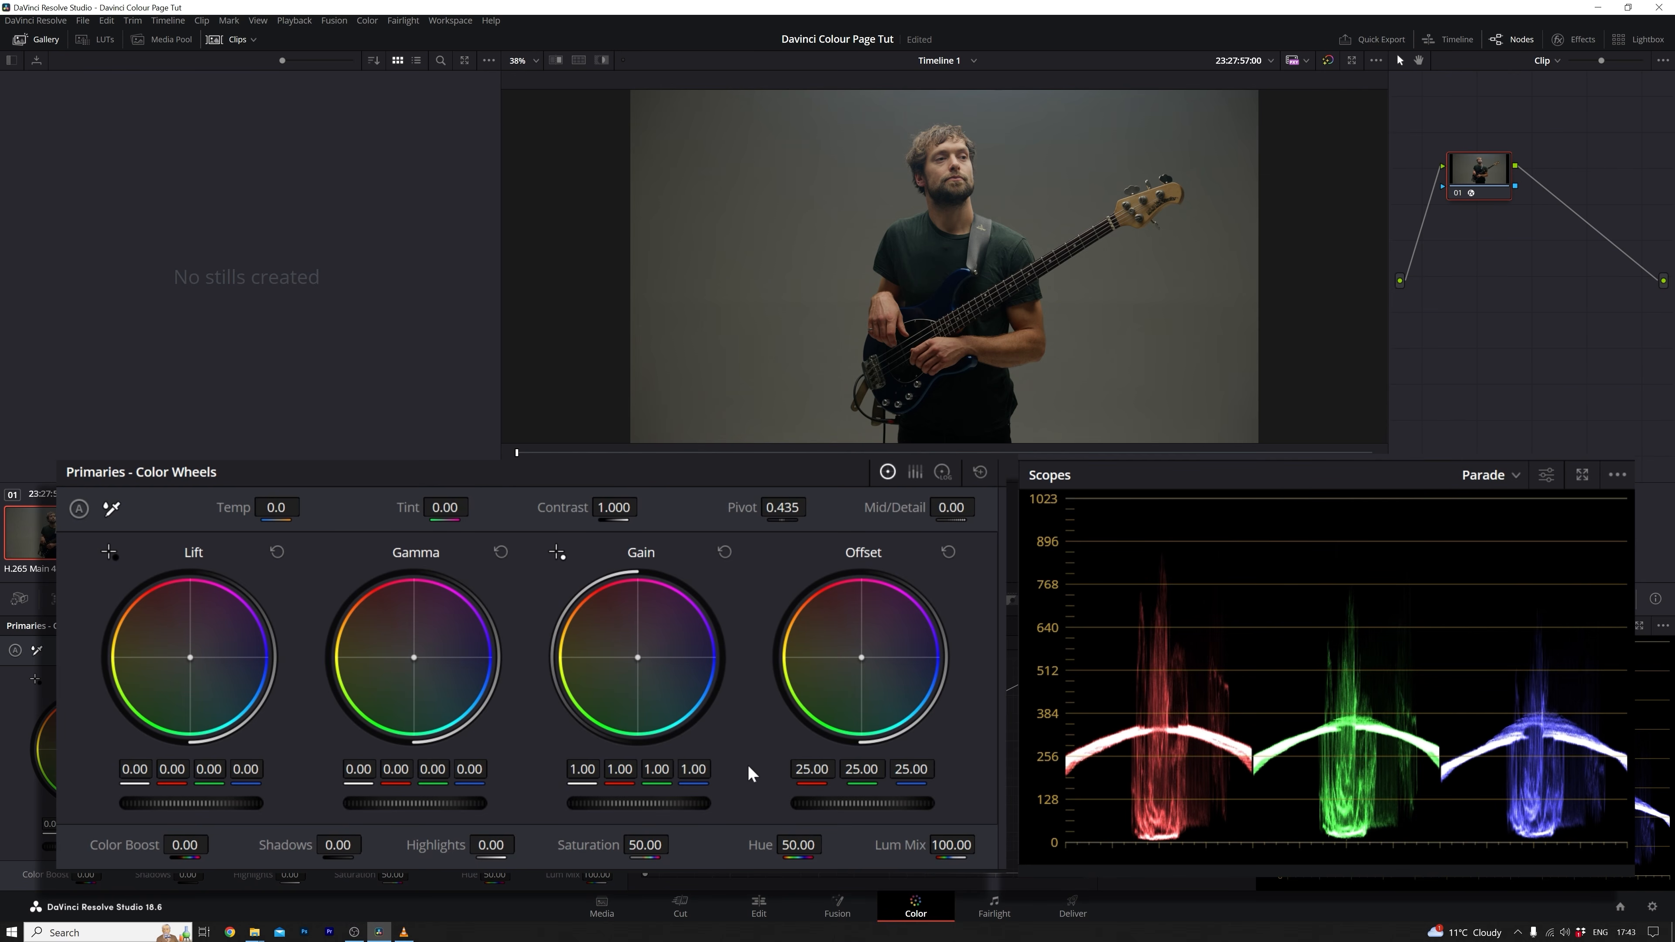
{"action": "left_click_drag", "start_coordinate": [221, 809], "coordinate": [266, 804]}
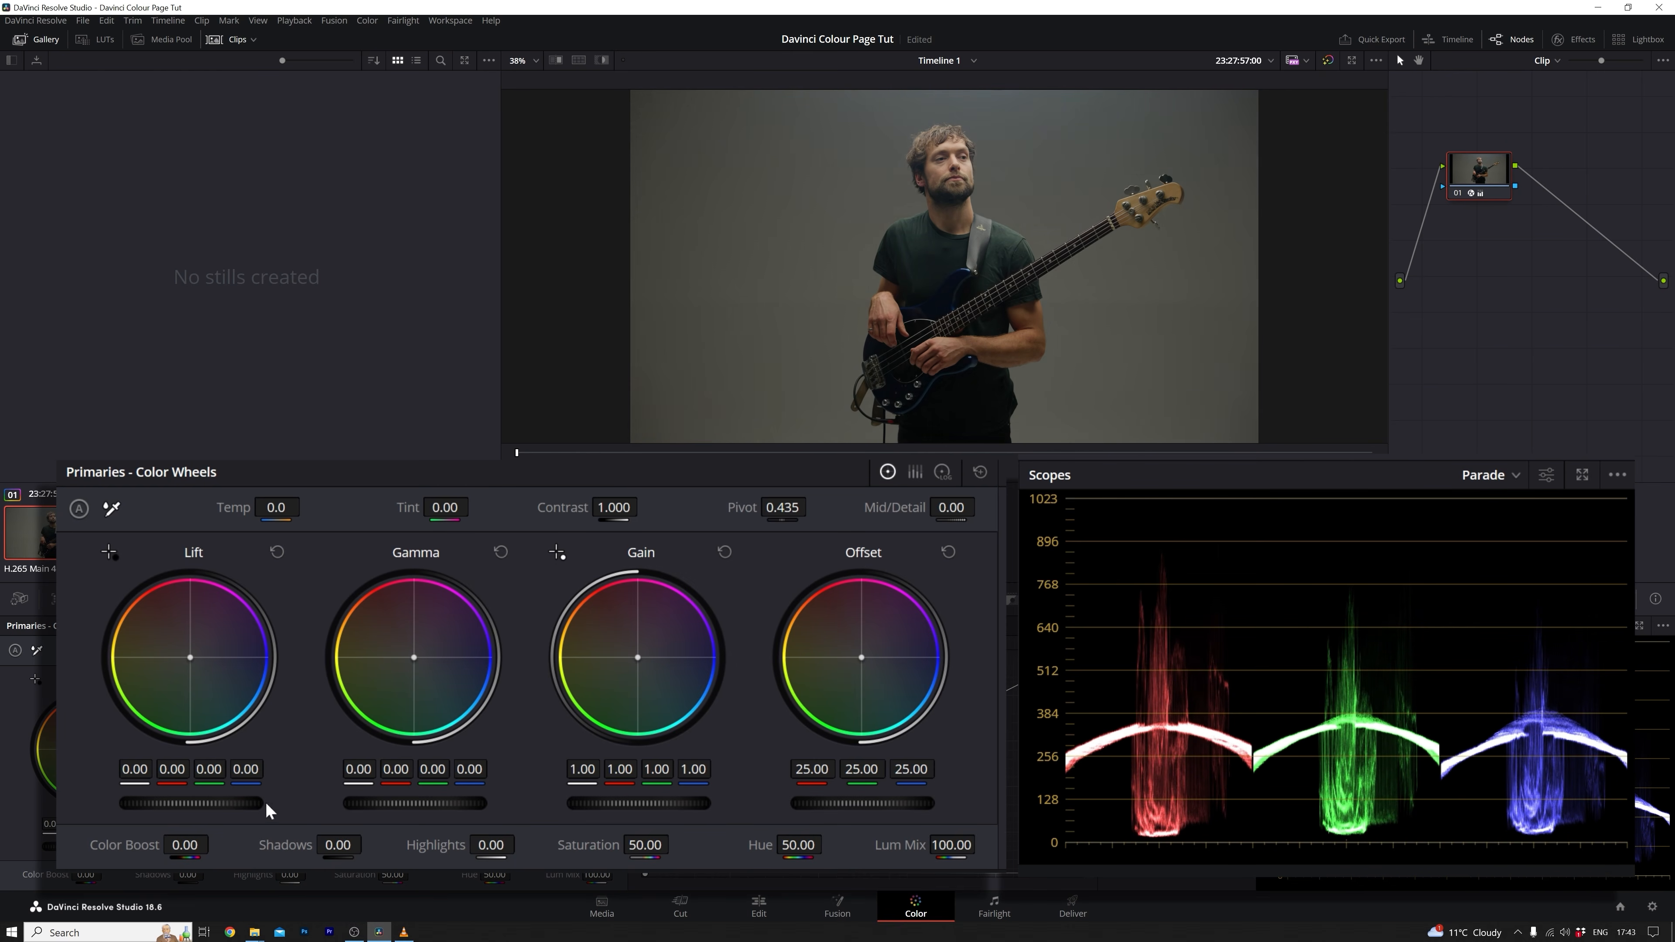
Step: On the log wheels, raise the Shadow master level to 0.03 and lower it to -0.02
{"action": "left_click", "coordinate": [941, 473]}
{"action": "mouse_move", "coordinate": [191, 803]}
{"action": "left_mouse_down"}
{"action": "mouse_move", "coordinate": [231, 803]}
{"action": "mouse_move", "coordinate": [185, 803]}
{"action": "mouse_move", "coordinate": [214, 803]}
{"action": "left_mouse_up"}
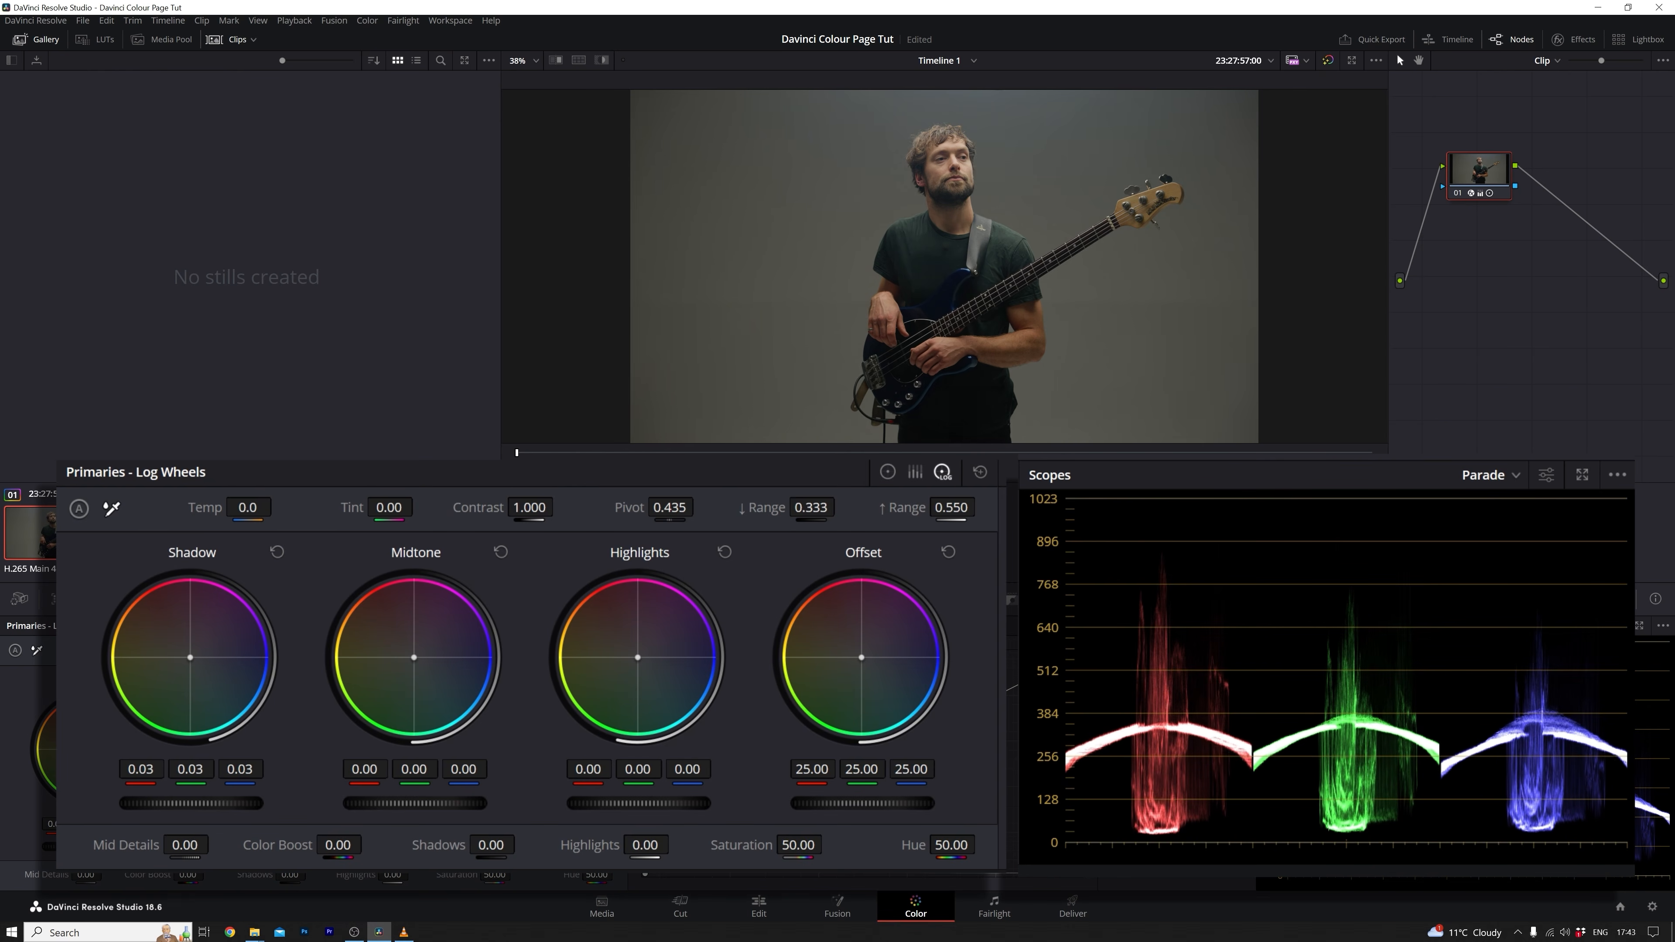
{"action": "left_click_drag", "start_coordinate": [208, 803], "coordinate": [194, 803]}
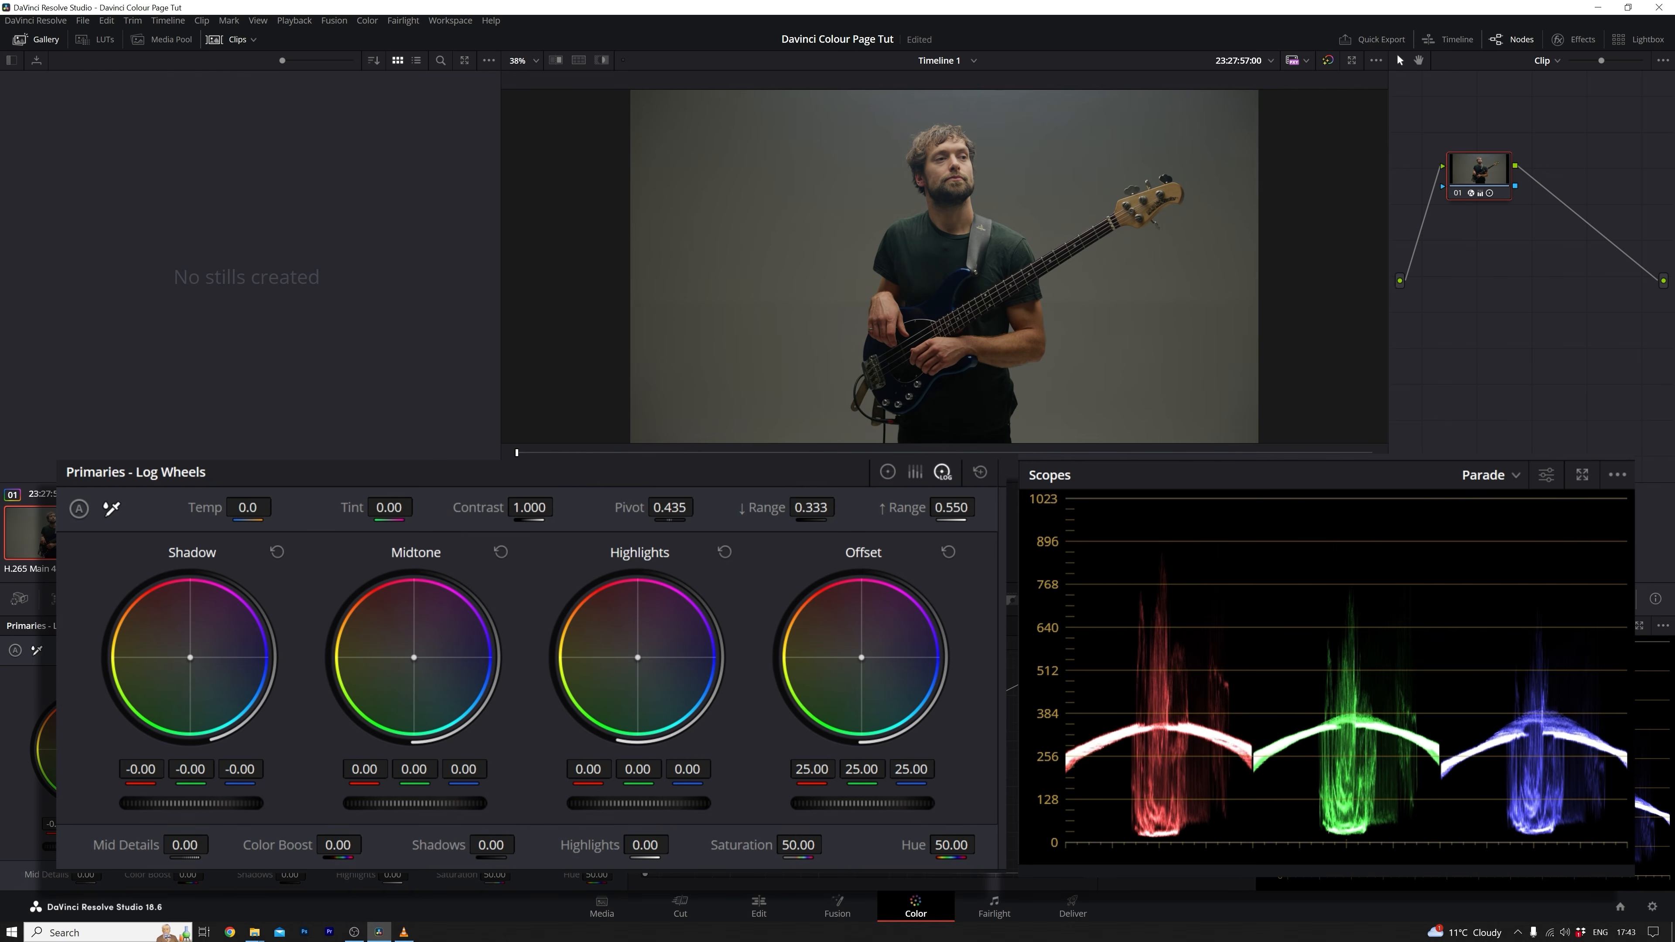
{"action": "mouse_move", "coordinate": [191, 803]}
{"action": "left_mouse_down"}
{"action": "mouse_move", "coordinate": [219, 803]}
{"action": "mouse_move", "coordinate": [180, 804]}
{"action": "mouse_move", "coordinate": [201, 803]}
{"action": "left_mouse_up"}
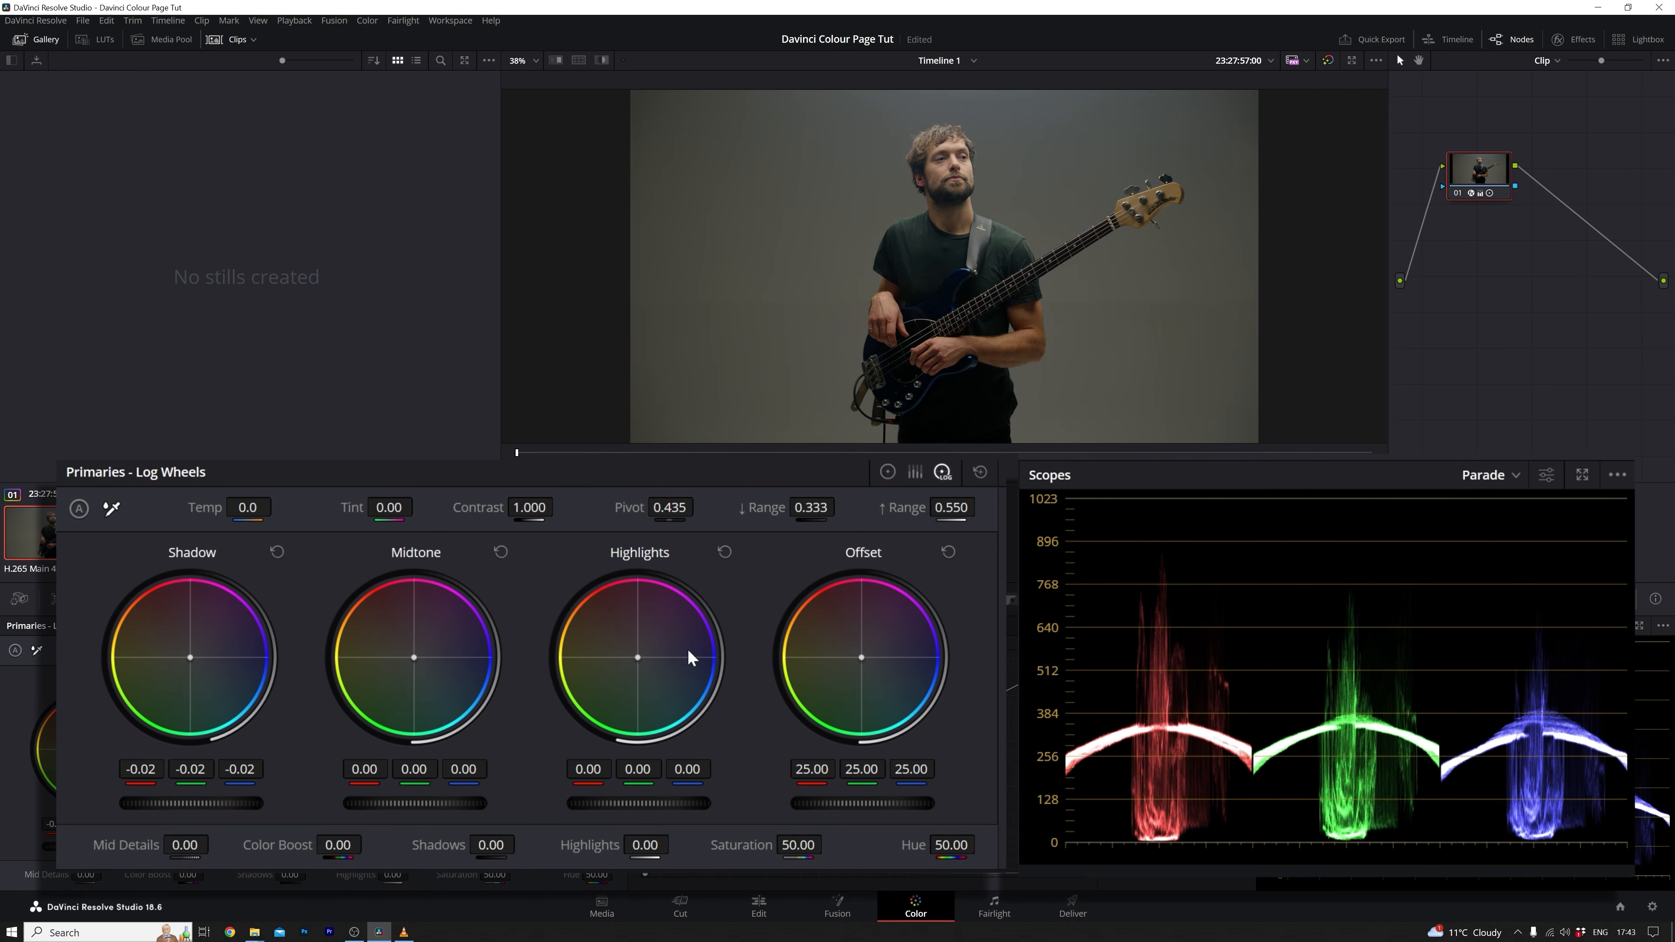
Step: Set Lift to 0.01 on the color wheels and Shadow to -0.01 on the log wheels to compare their range
{"action": "left_click", "coordinate": [889, 472]}
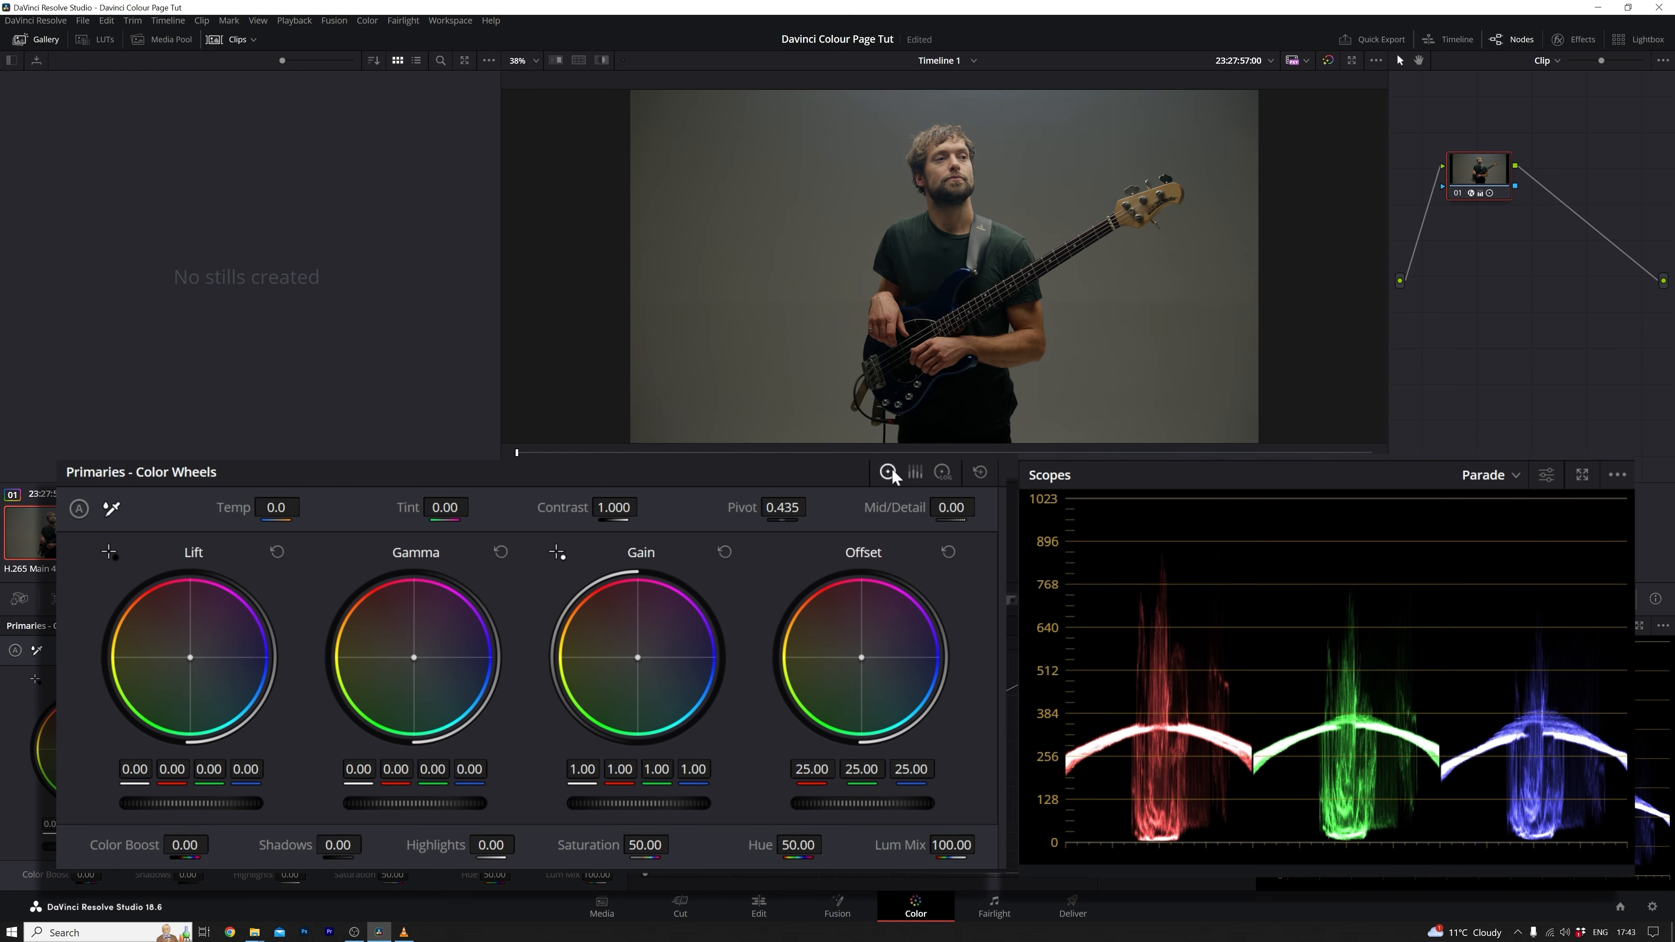
{"action": "left_click_drag", "start_coordinate": [215, 803], "coordinate": [213, 803]}
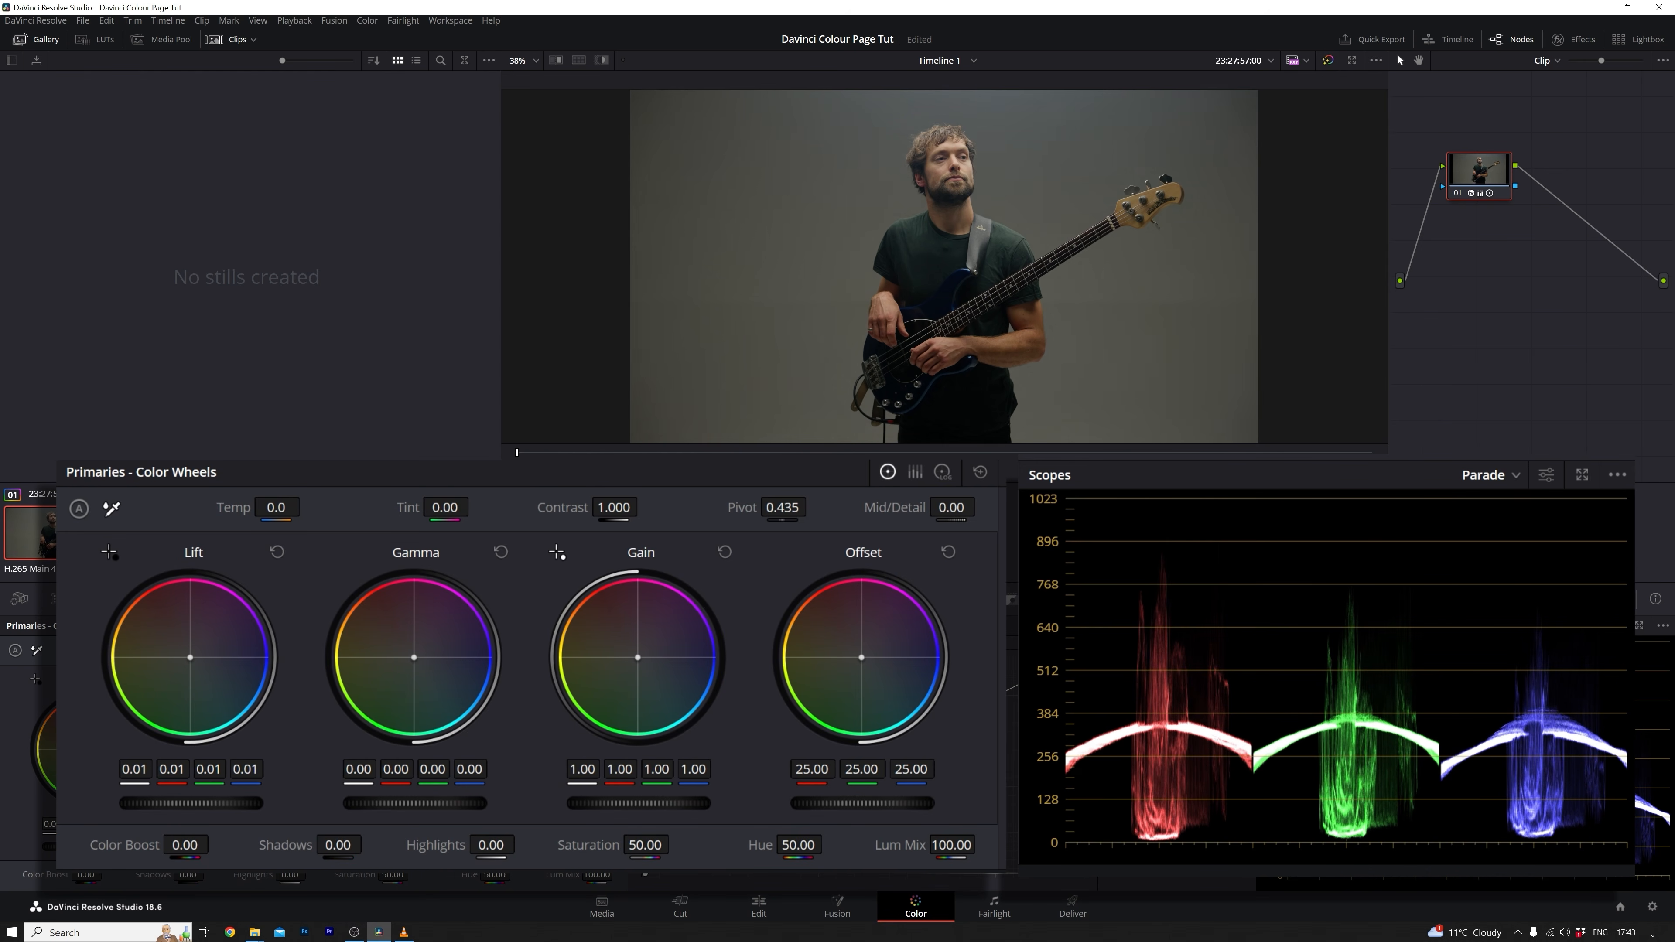
{"action": "left_click", "coordinate": [943, 472]}
{"action": "left_click_drag", "start_coordinate": [226, 804], "coordinate": [225, 805]}
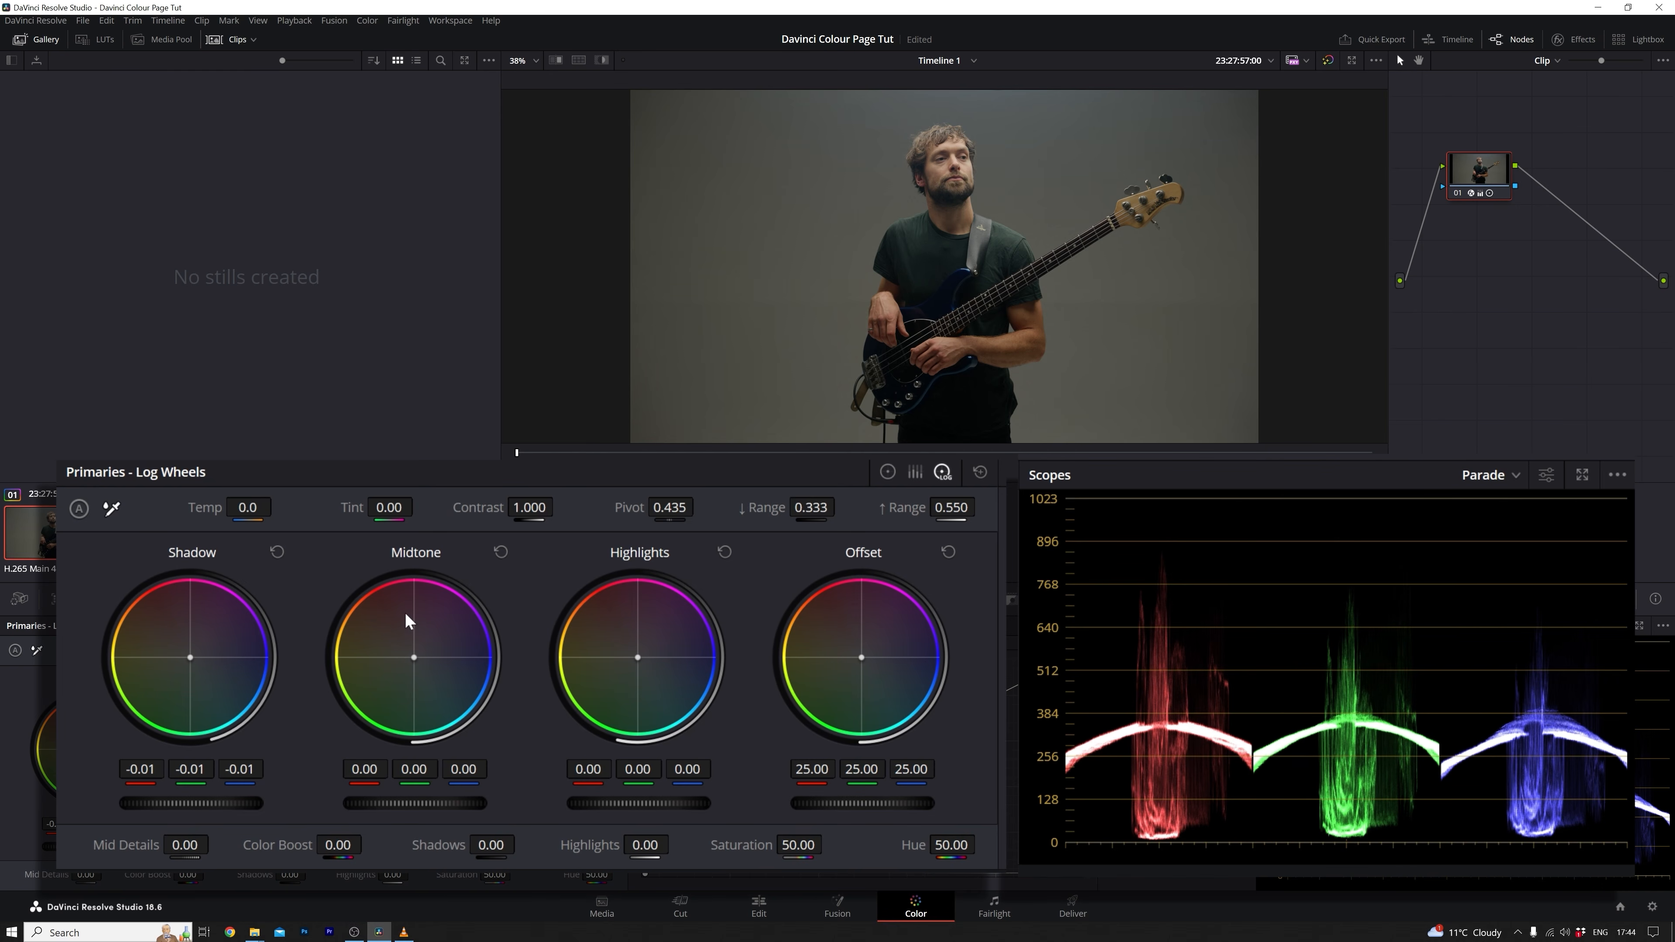
Step: Cycle the primaries through color wheels, log wheels and color bars, ending on the color wheels
{"action": "left_click", "coordinate": [887, 472]}
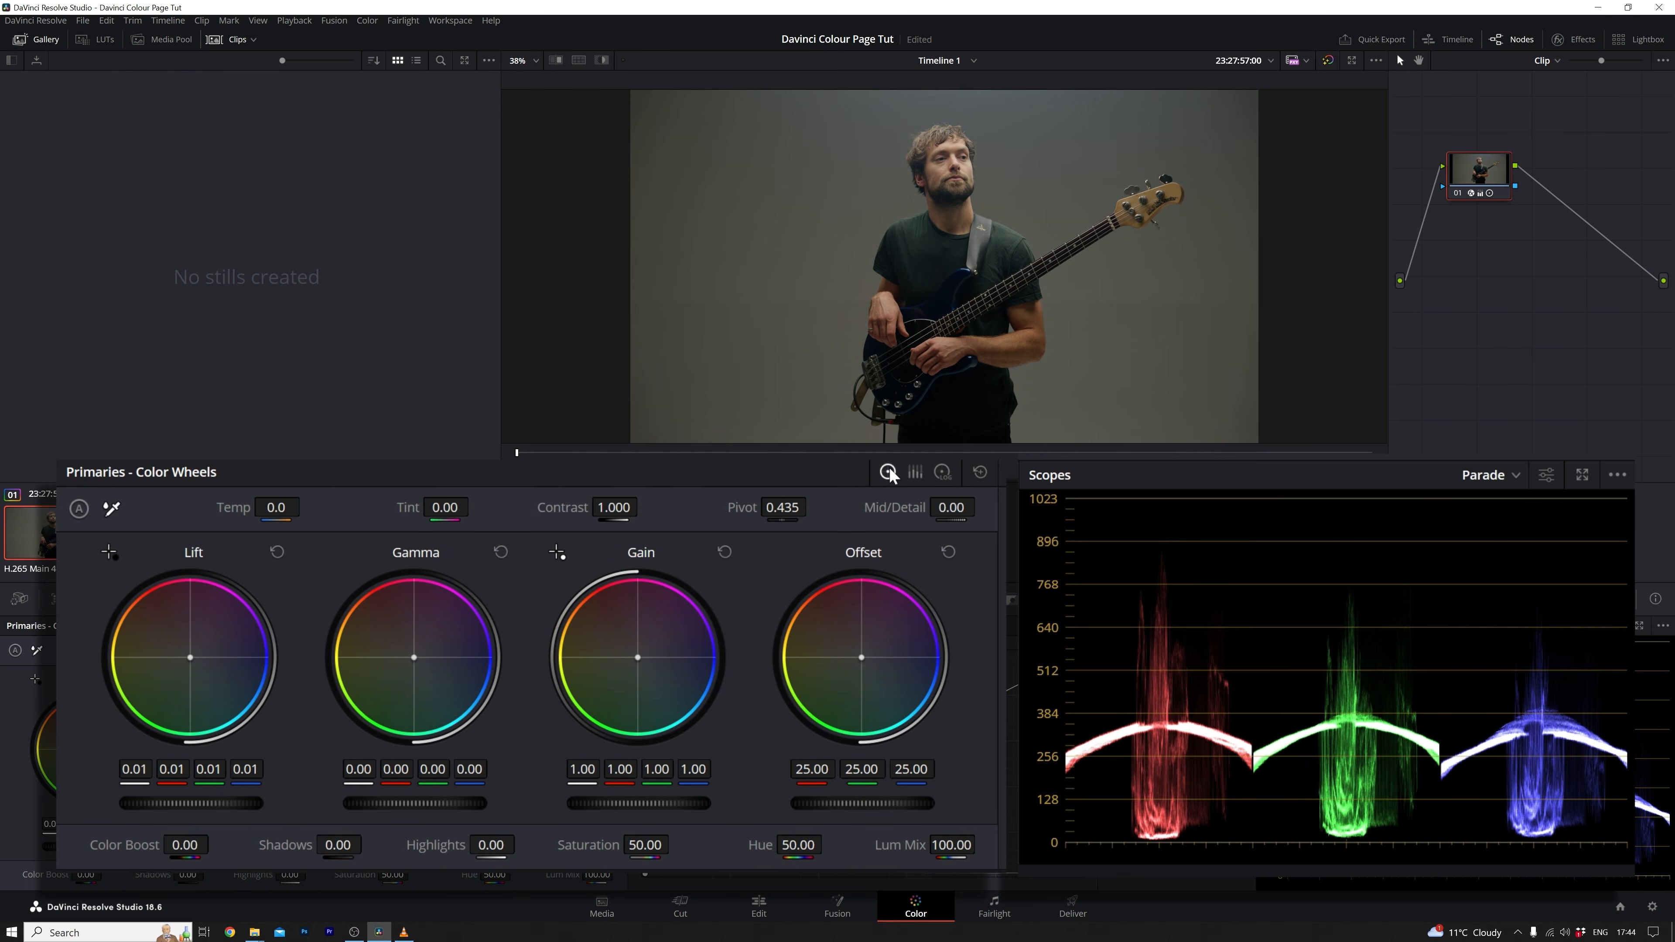
{"action": "left_click", "coordinate": [942, 472]}
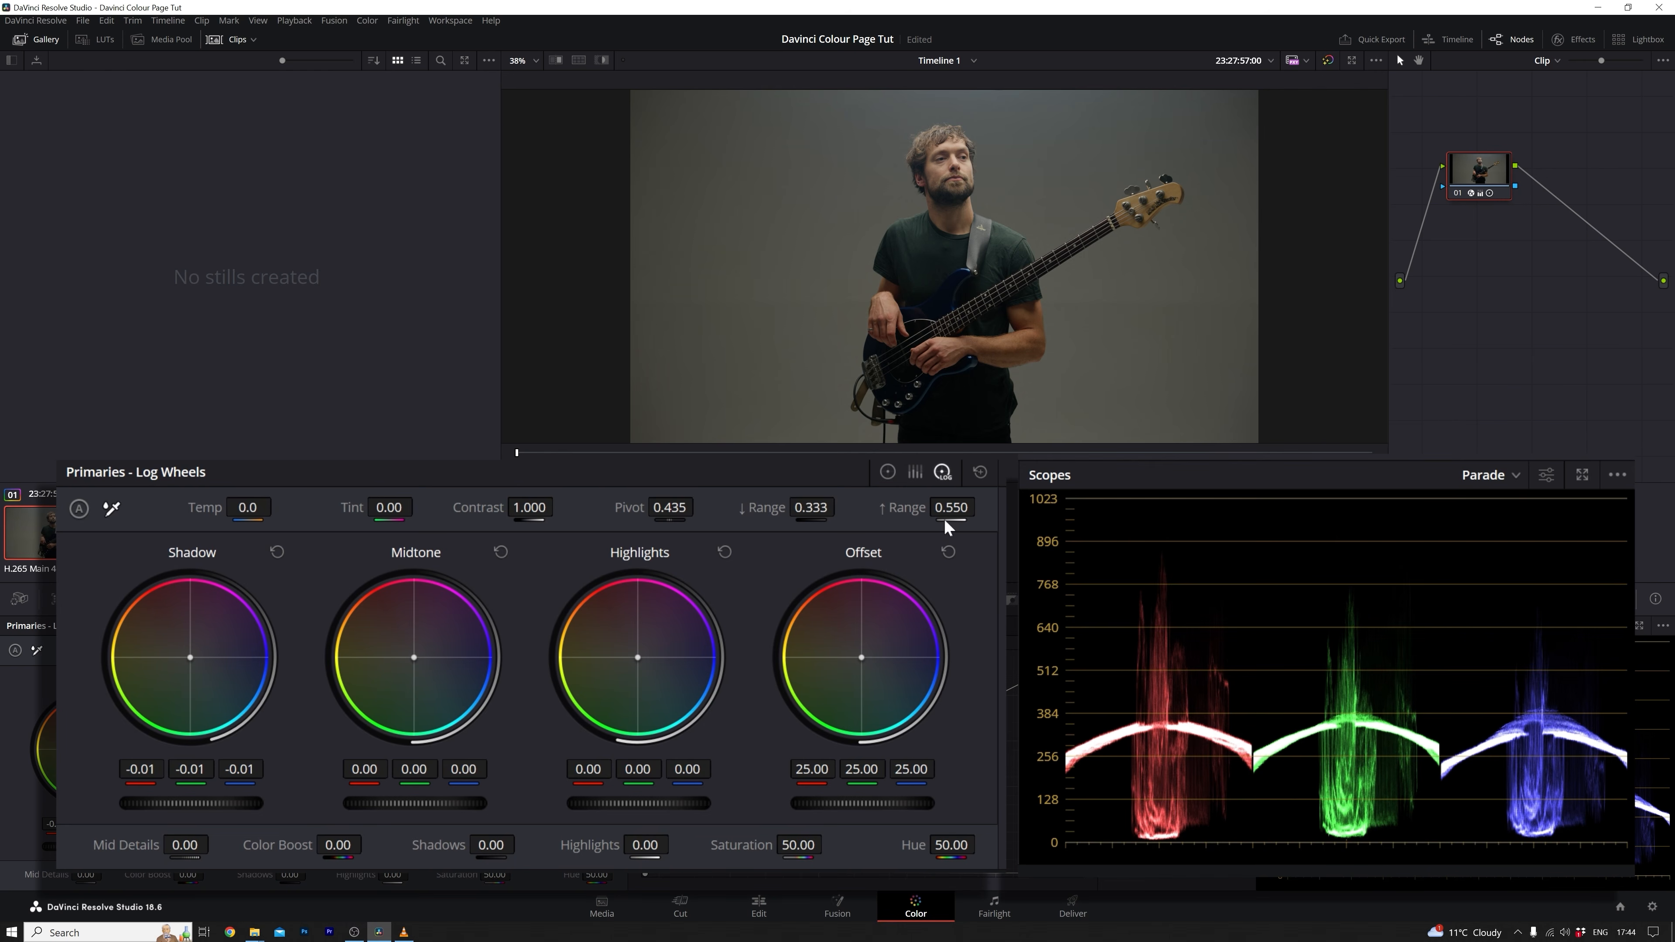
{"action": "left_click", "coordinate": [916, 472]}
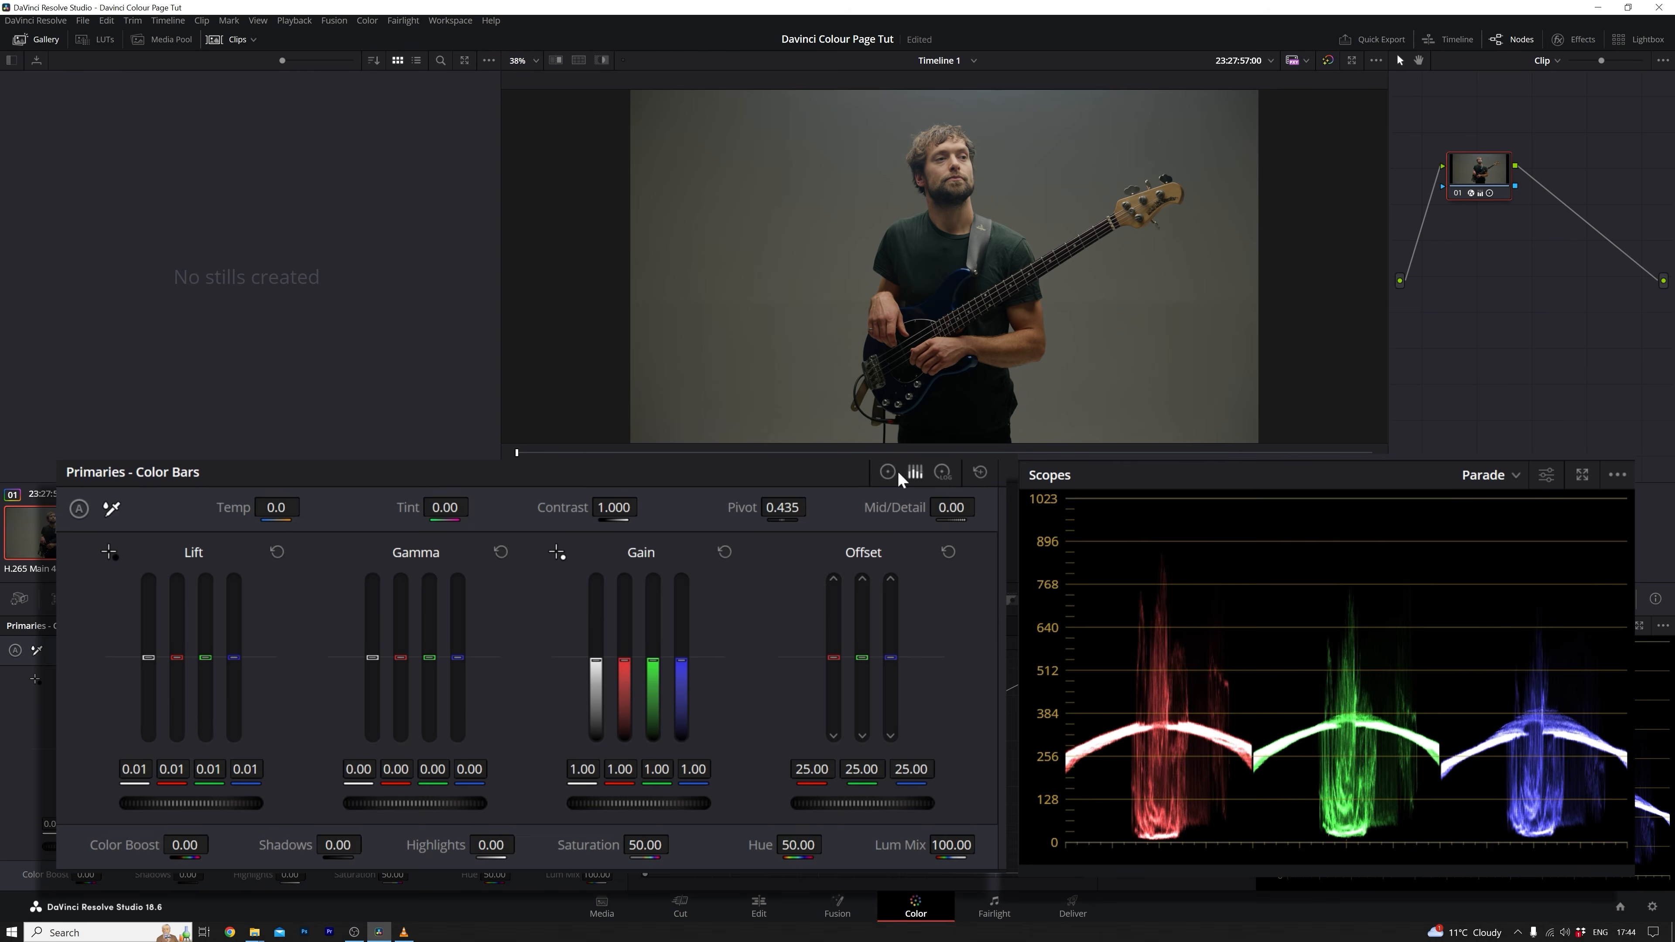
{"action": "left_click", "coordinate": [554, 626]}
Step: Bypass and re-enable the grade twice to compare the ungraded and graded clip
{"action": "left_click", "coordinate": [1328, 61]}
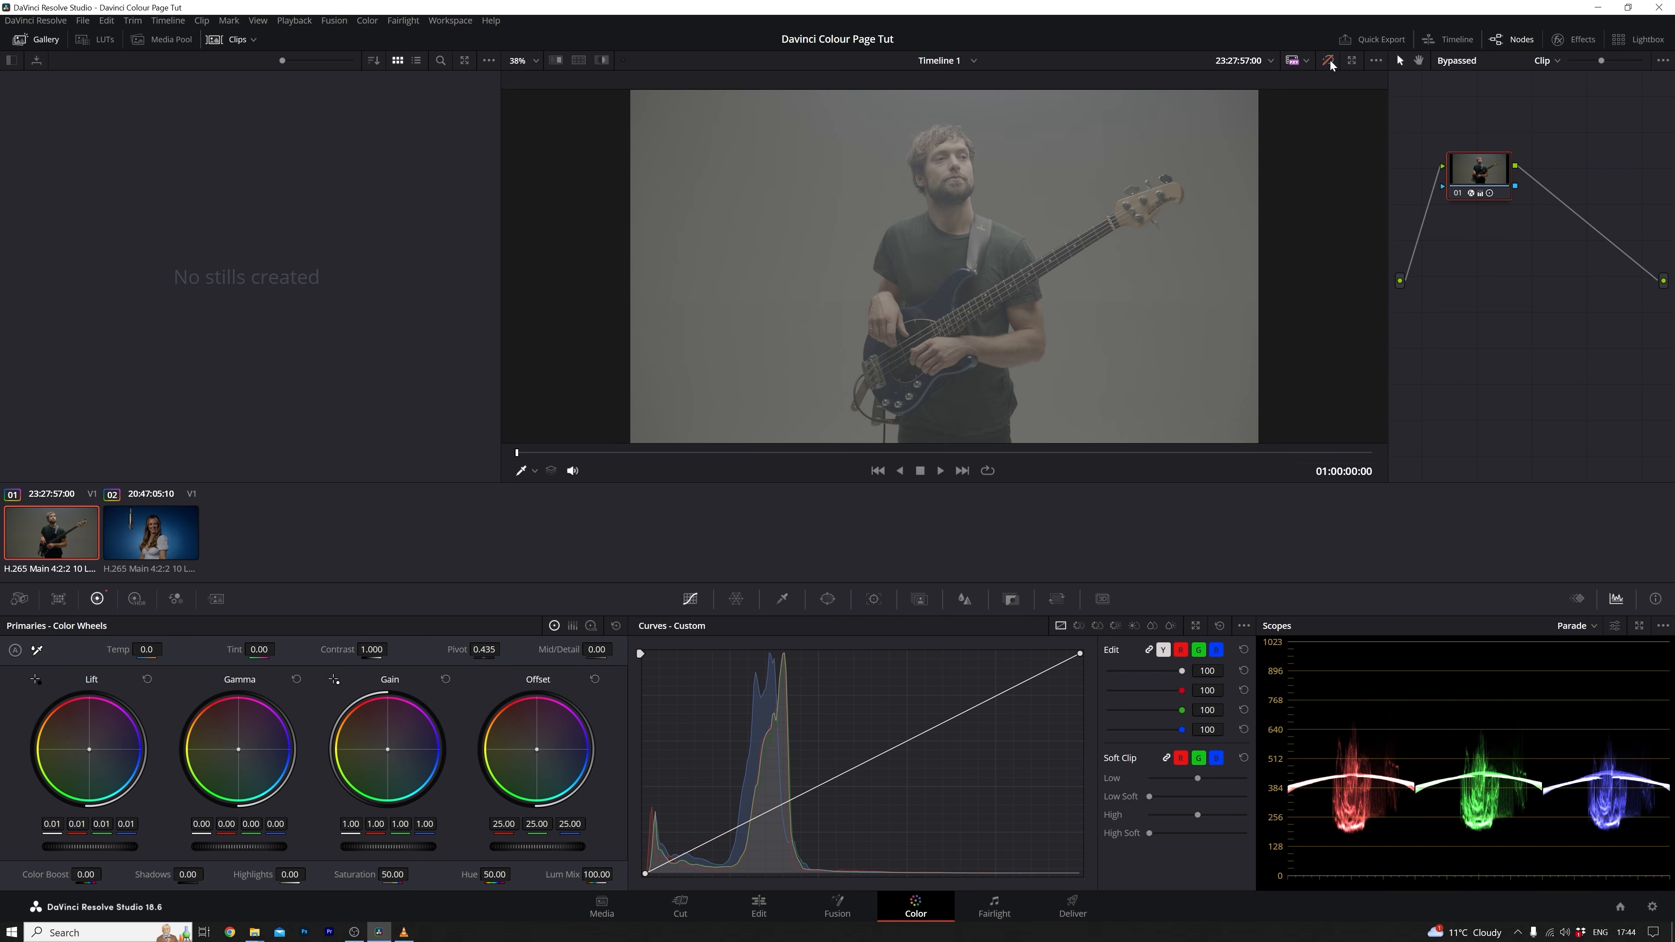
{"action": "left_click", "coordinate": [1329, 60]}
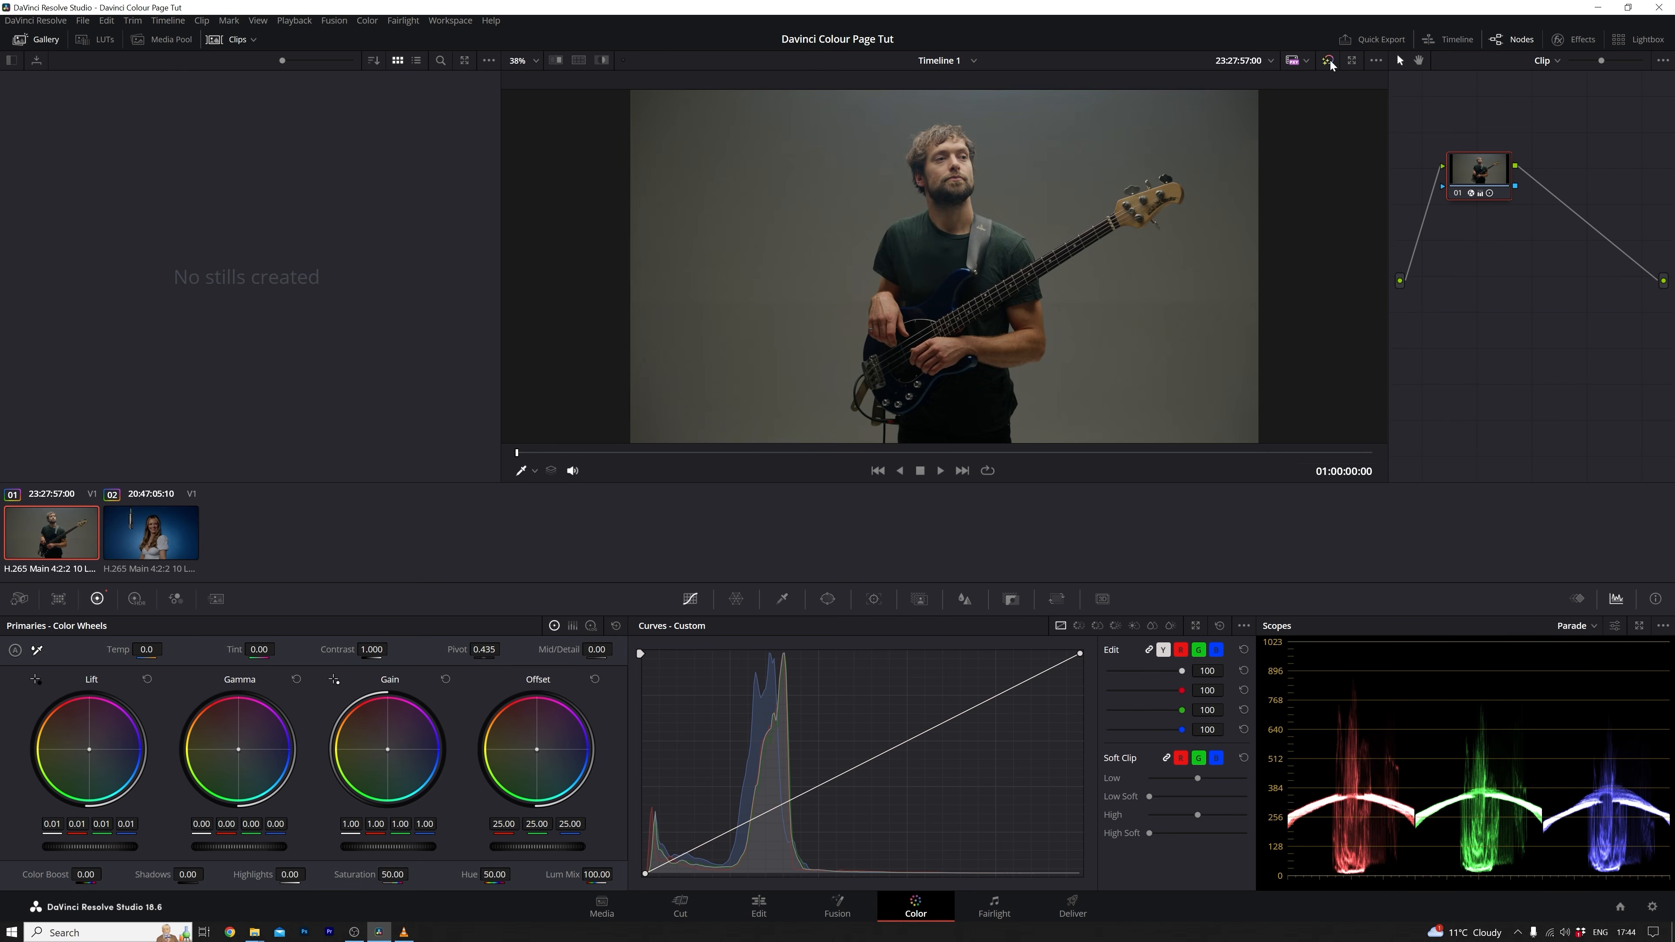
{"action": "left_click", "coordinate": [1329, 61]}
{"action": "left_click", "coordinate": [1329, 60]}
Step: Set the clip's Contrast to 1.166 and its Offset master level to 26.80
{"action": "left_click_drag", "start_coordinate": [376, 649], "coordinate": [394, 648]}
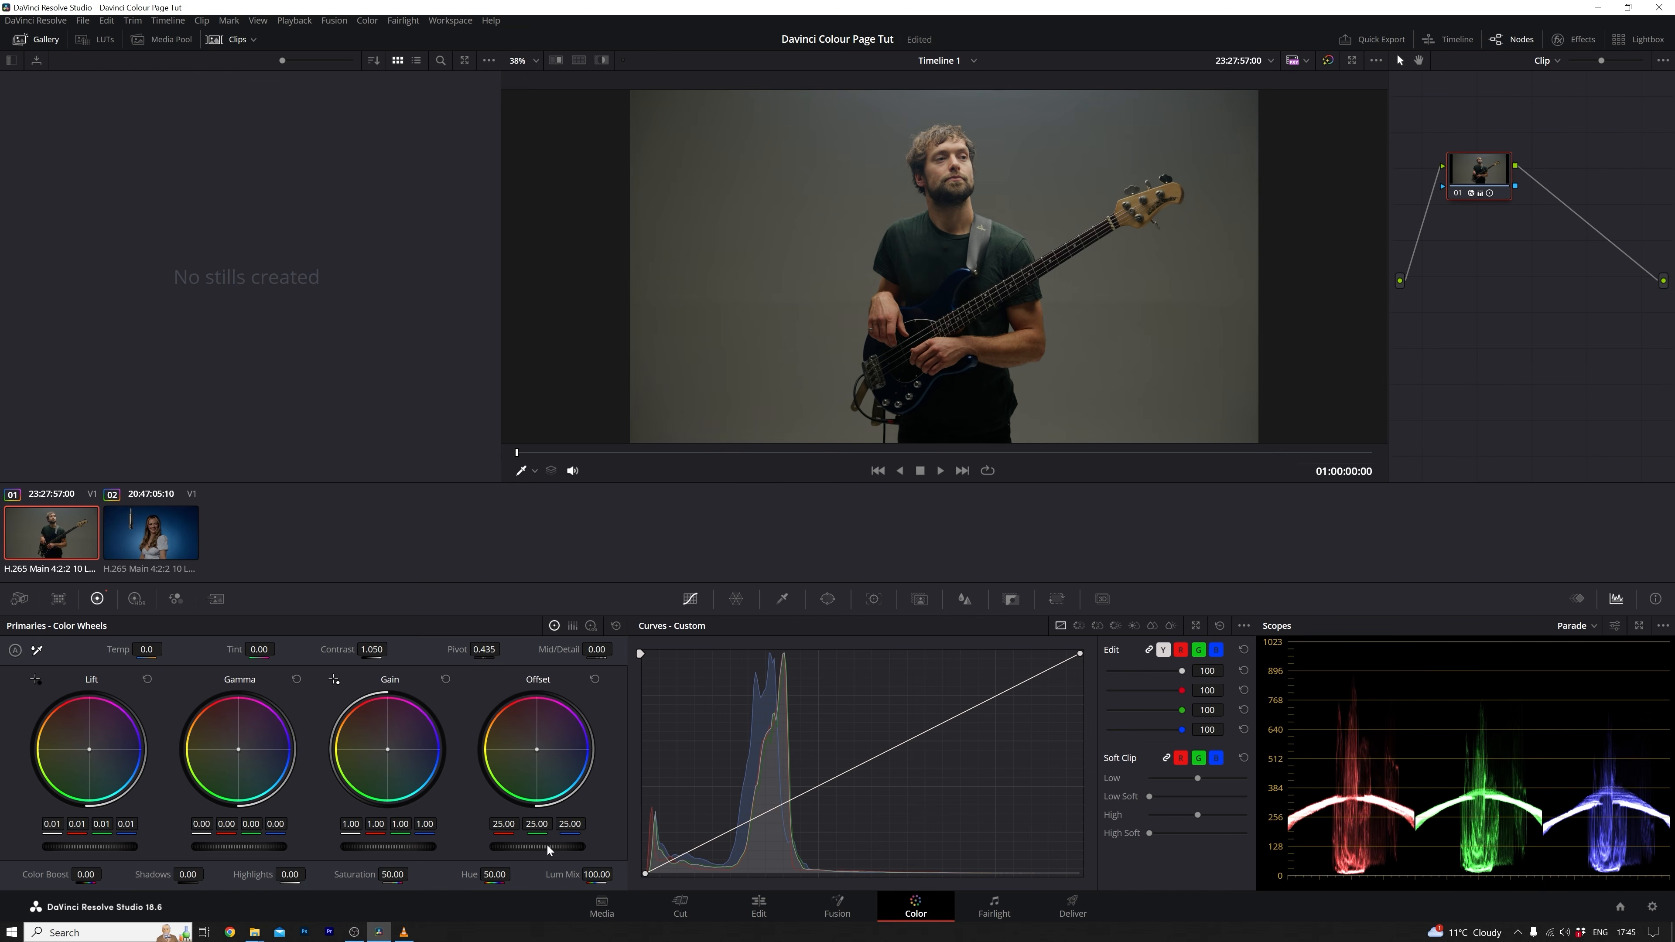
{"action": "left_click_drag", "start_coordinate": [537, 846], "coordinate": [549, 847]}
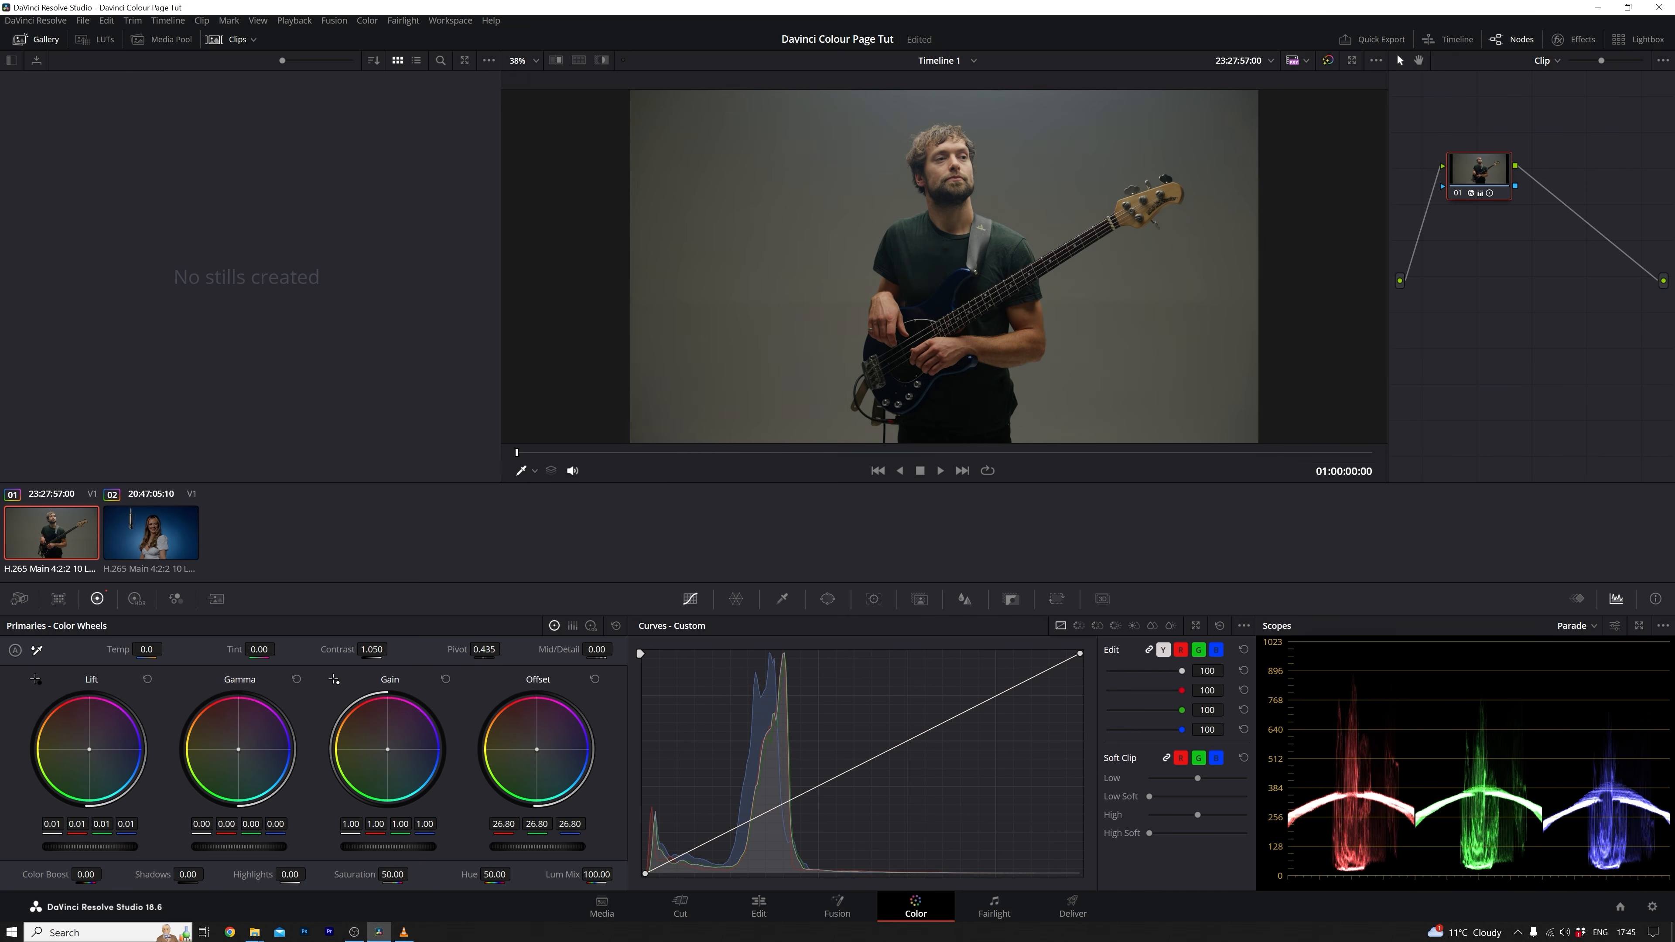
{"action": "left_click_drag", "start_coordinate": [372, 649], "coordinate": [387, 648]}
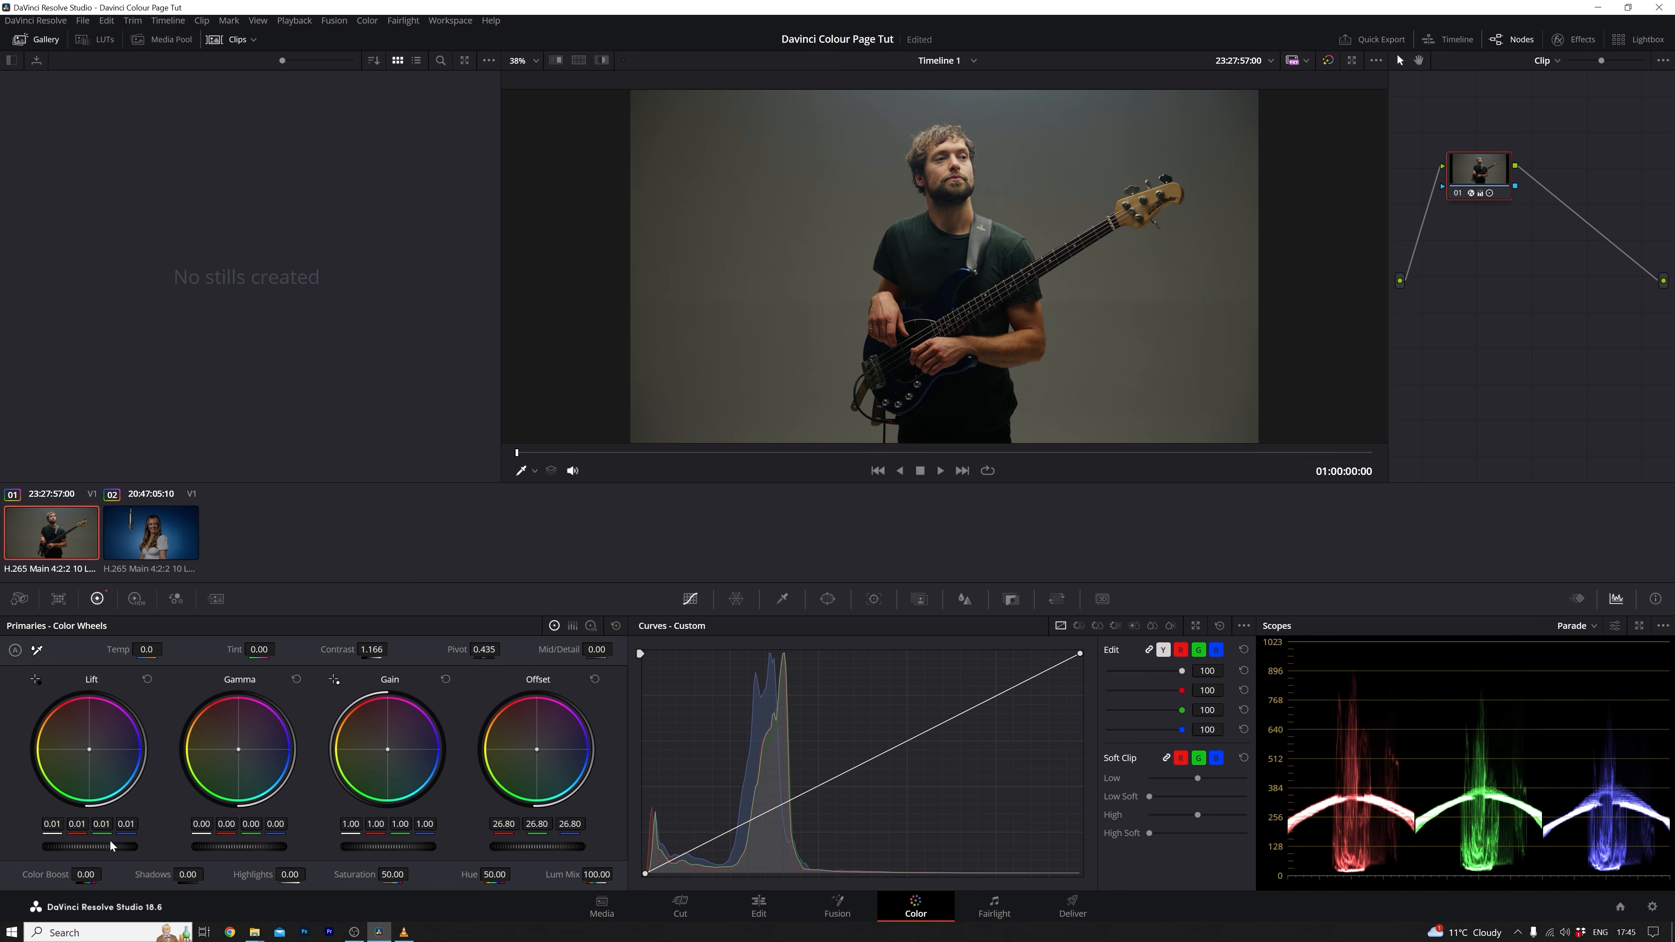
Step: Fine-tune the master levels to Lift 0.02, Gamma -0.01, Gain 1.00 and Offset 25.25
{"action": "left_click_drag", "start_coordinate": [109, 850], "coordinate": [112, 849]}
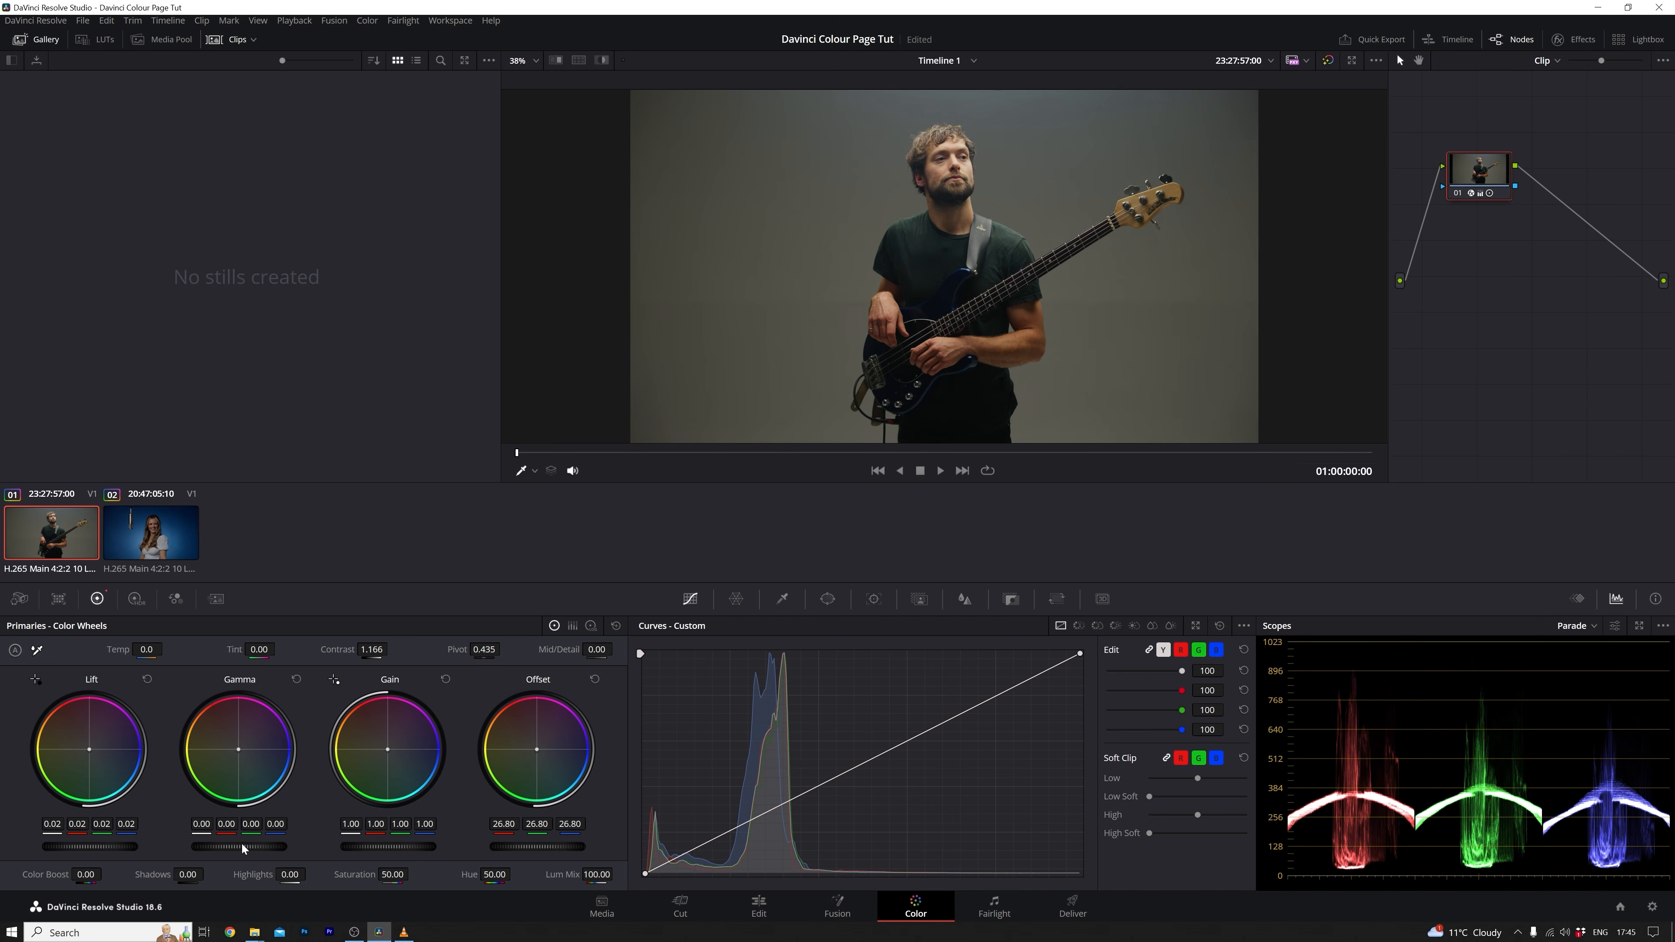
{"action": "left_click_drag", "start_coordinate": [247, 845], "coordinate": [242, 846]}
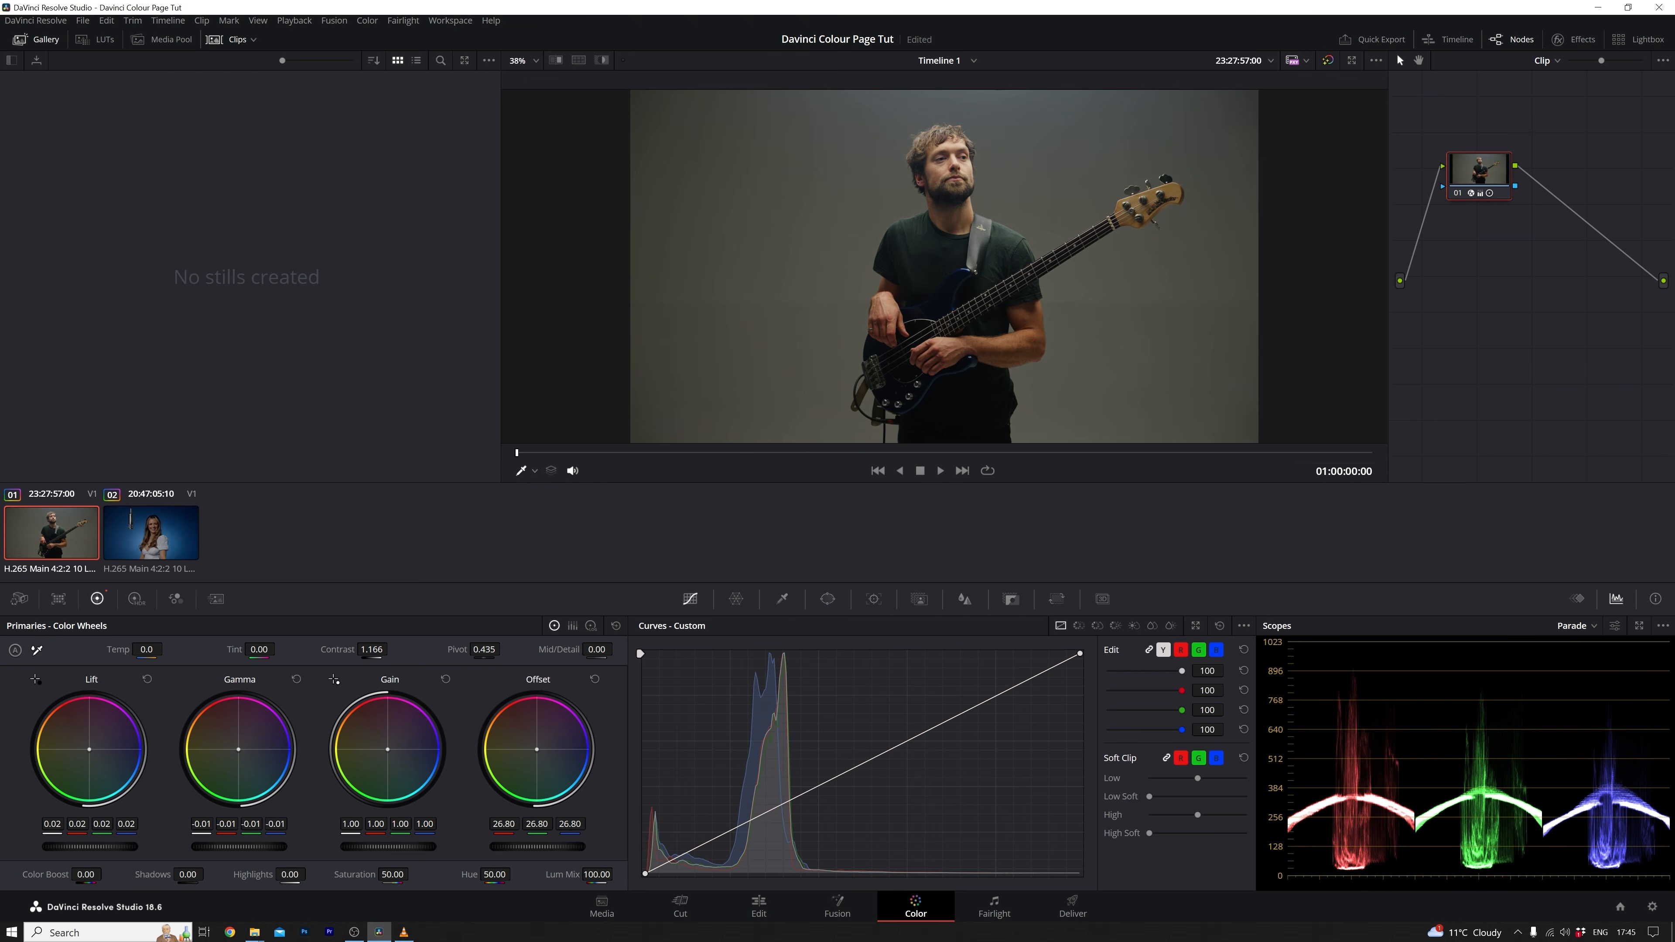
{"action": "left_click_drag", "start_coordinate": [367, 843], "coordinate": [400, 852]}
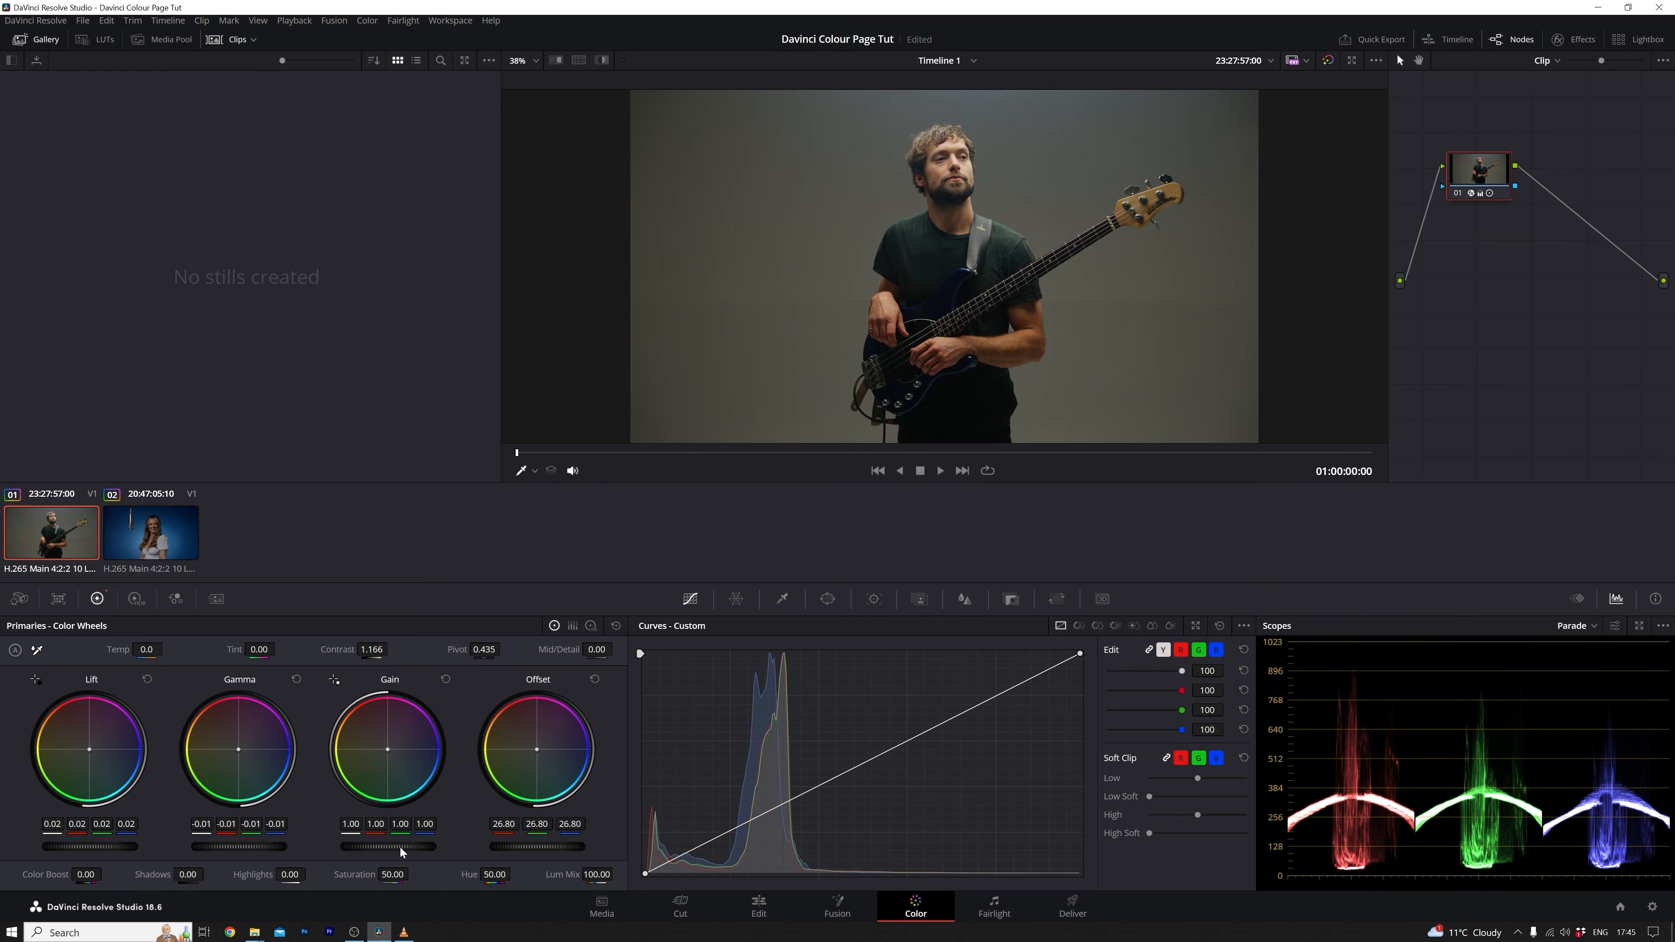
{"action": "left_click_drag", "start_coordinate": [538, 847], "coordinate": [524, 847]}
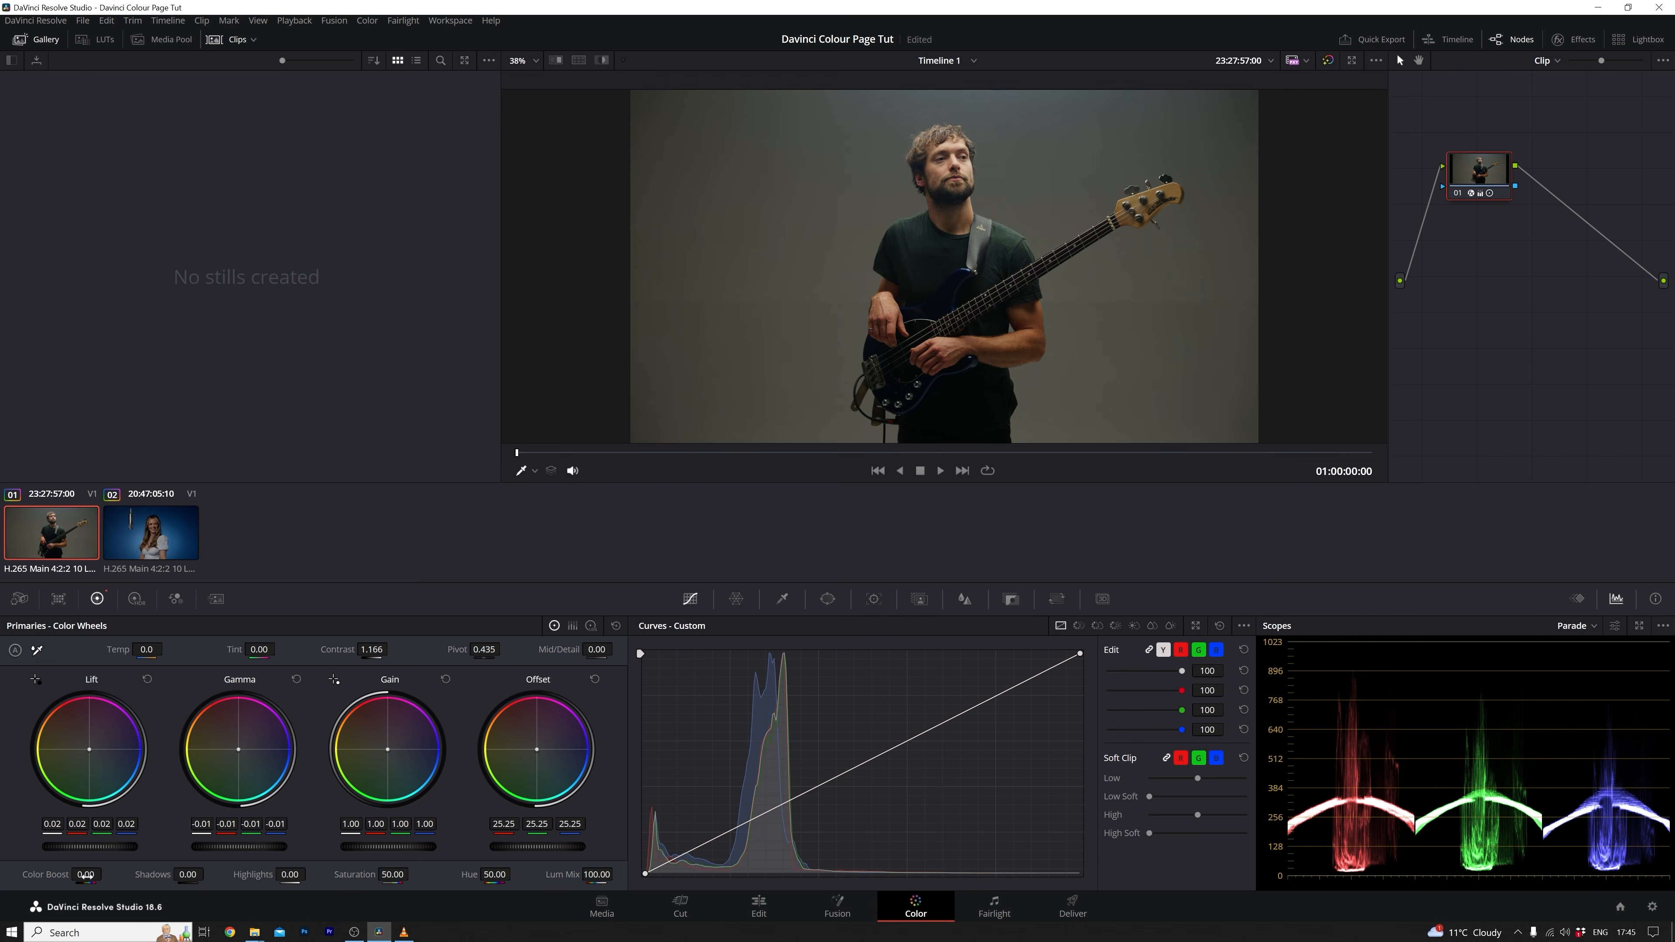
Step: Try a Color Boost of 12.50 with strongly raised Saturation, and restore Saturation to 50 and Color Boost to 0
{"action": "mouse_move", "coordinate": [86, 875]}
{"action": "left_mouse_down"}
{"action": "mouse_move", "coordinate": [149, 875]}
{"action": "mouse_move", "coordinate": [102, 874]}
{"action": "left_mouse_up"}
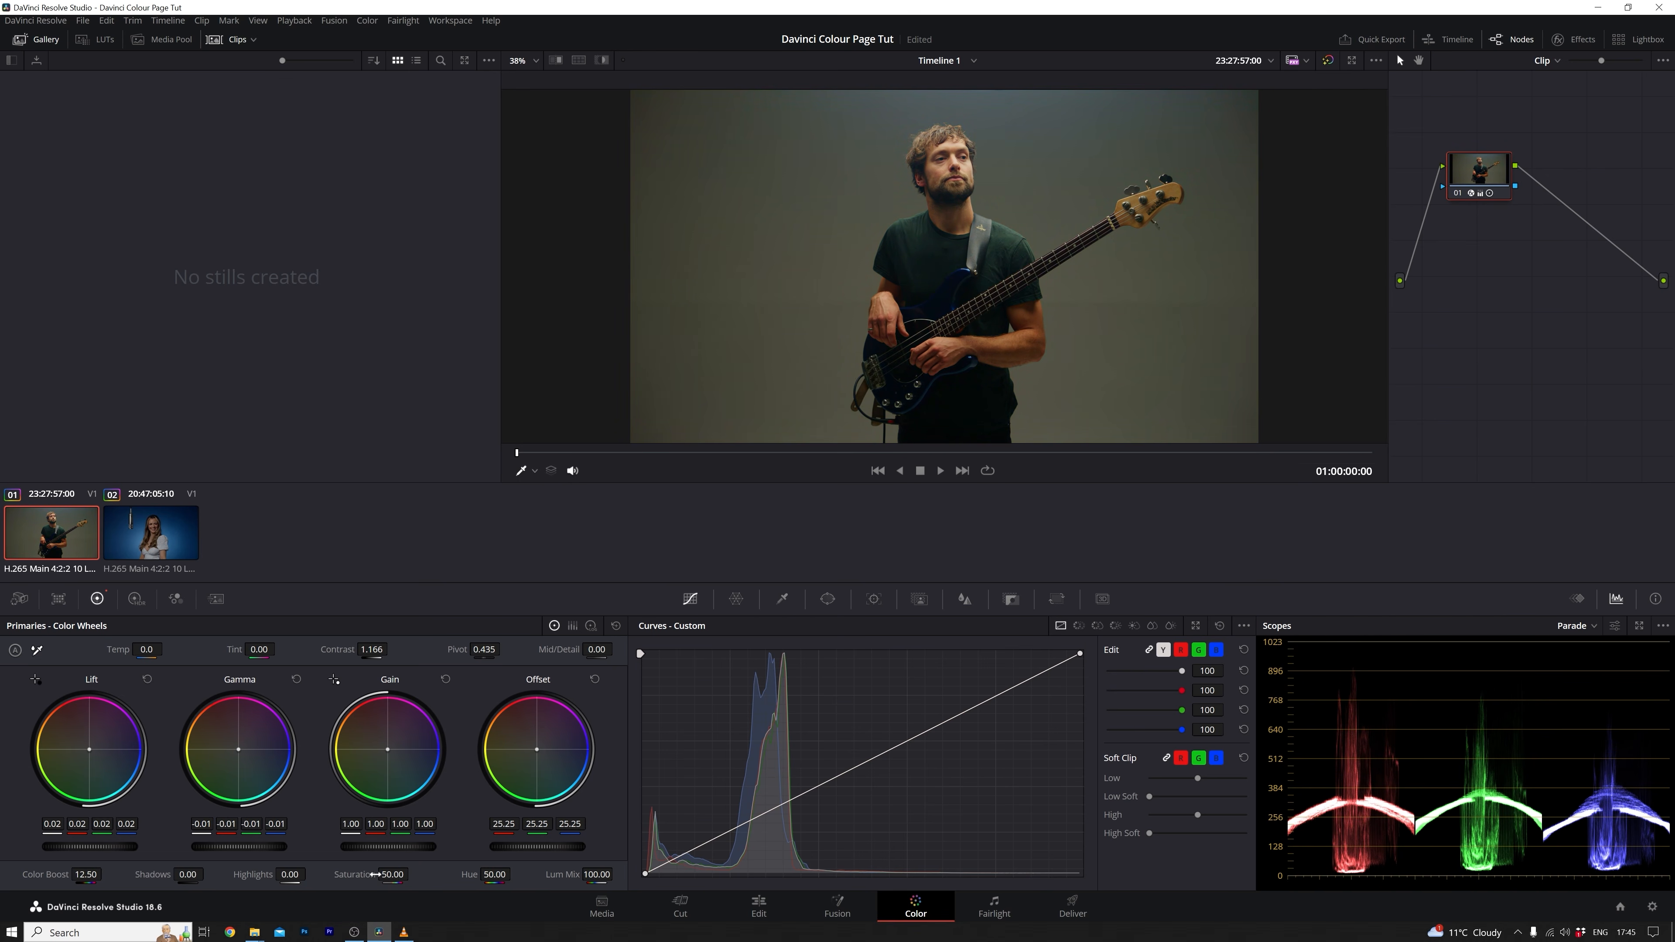
{"action": "left_click_drag", "start_coordinate": [392, 875], "coordinate": [413, 875]}
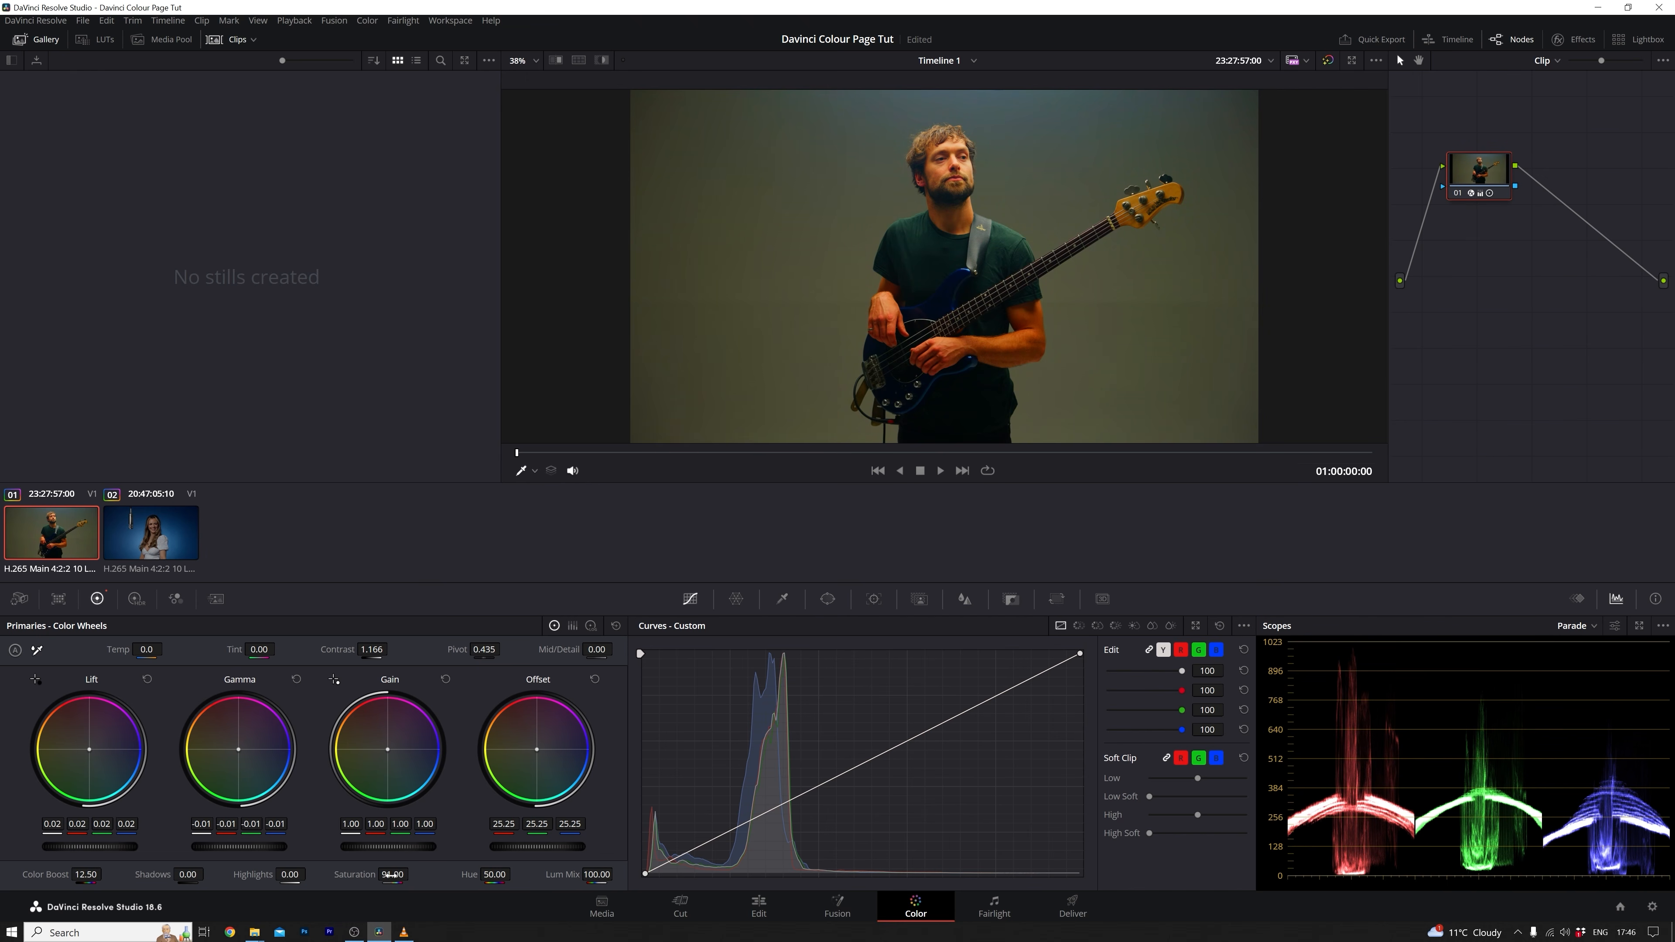
{"action": "left_click", "coordinate": [392, 874]}
{"action": "type", "text": "50"}
{"action": "key", "text": "Return"}
{"action": "left_click", "coordinate": [91, 876]}
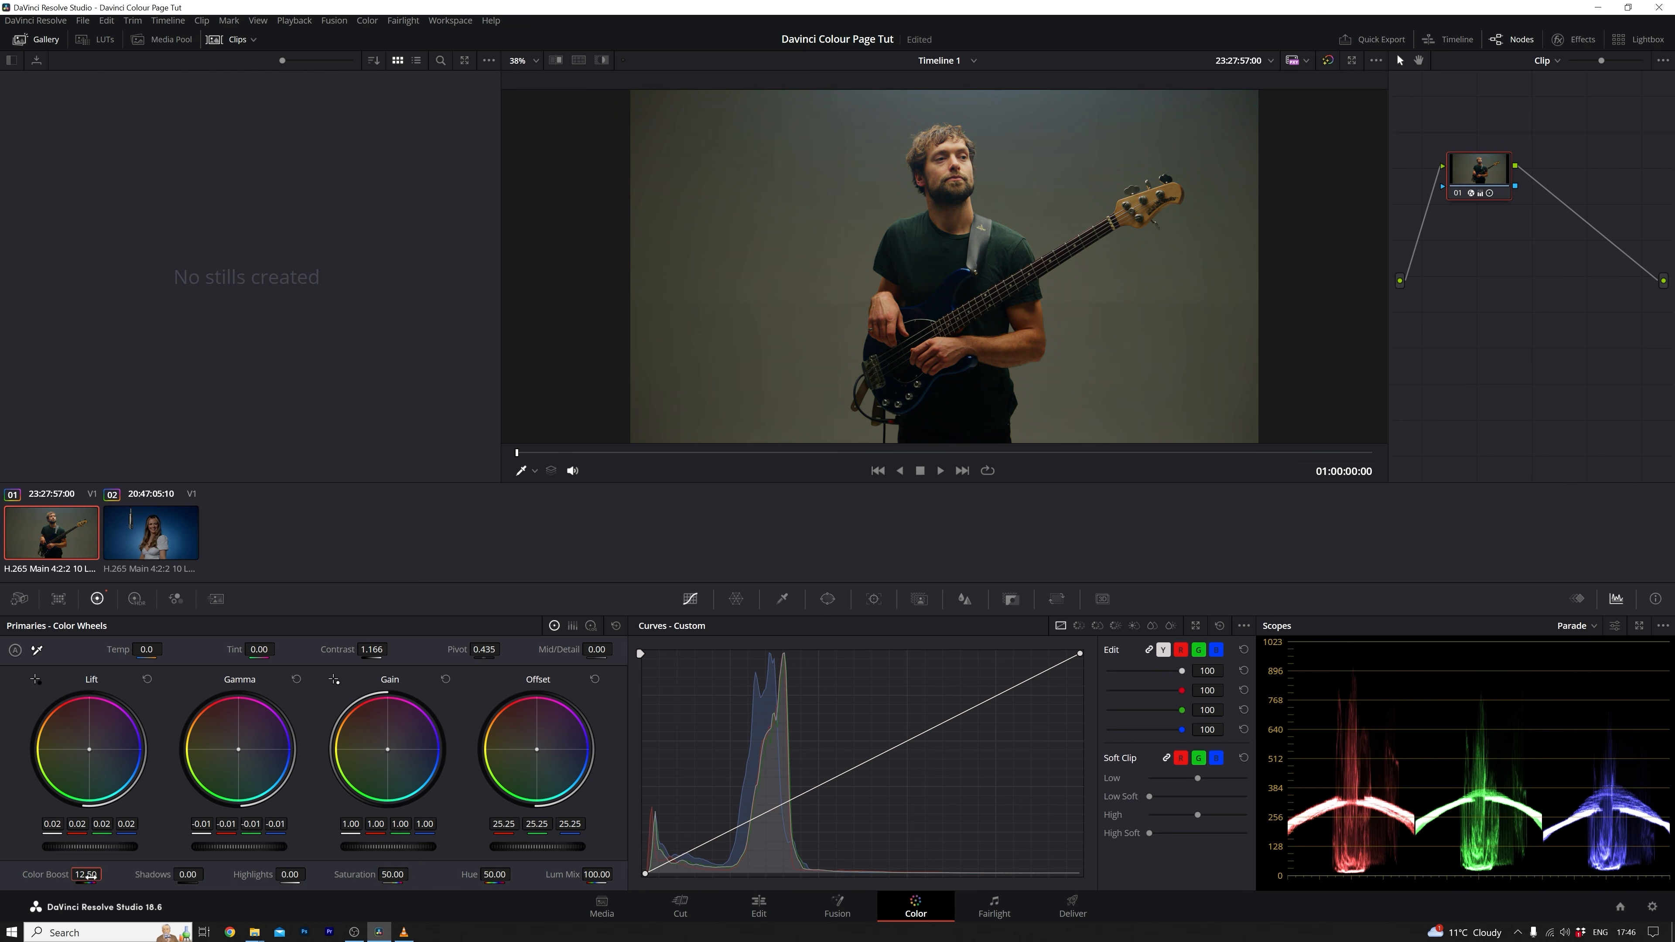
{"action": "type", "text": "0"}
{"action": "key", "text": "Return"}
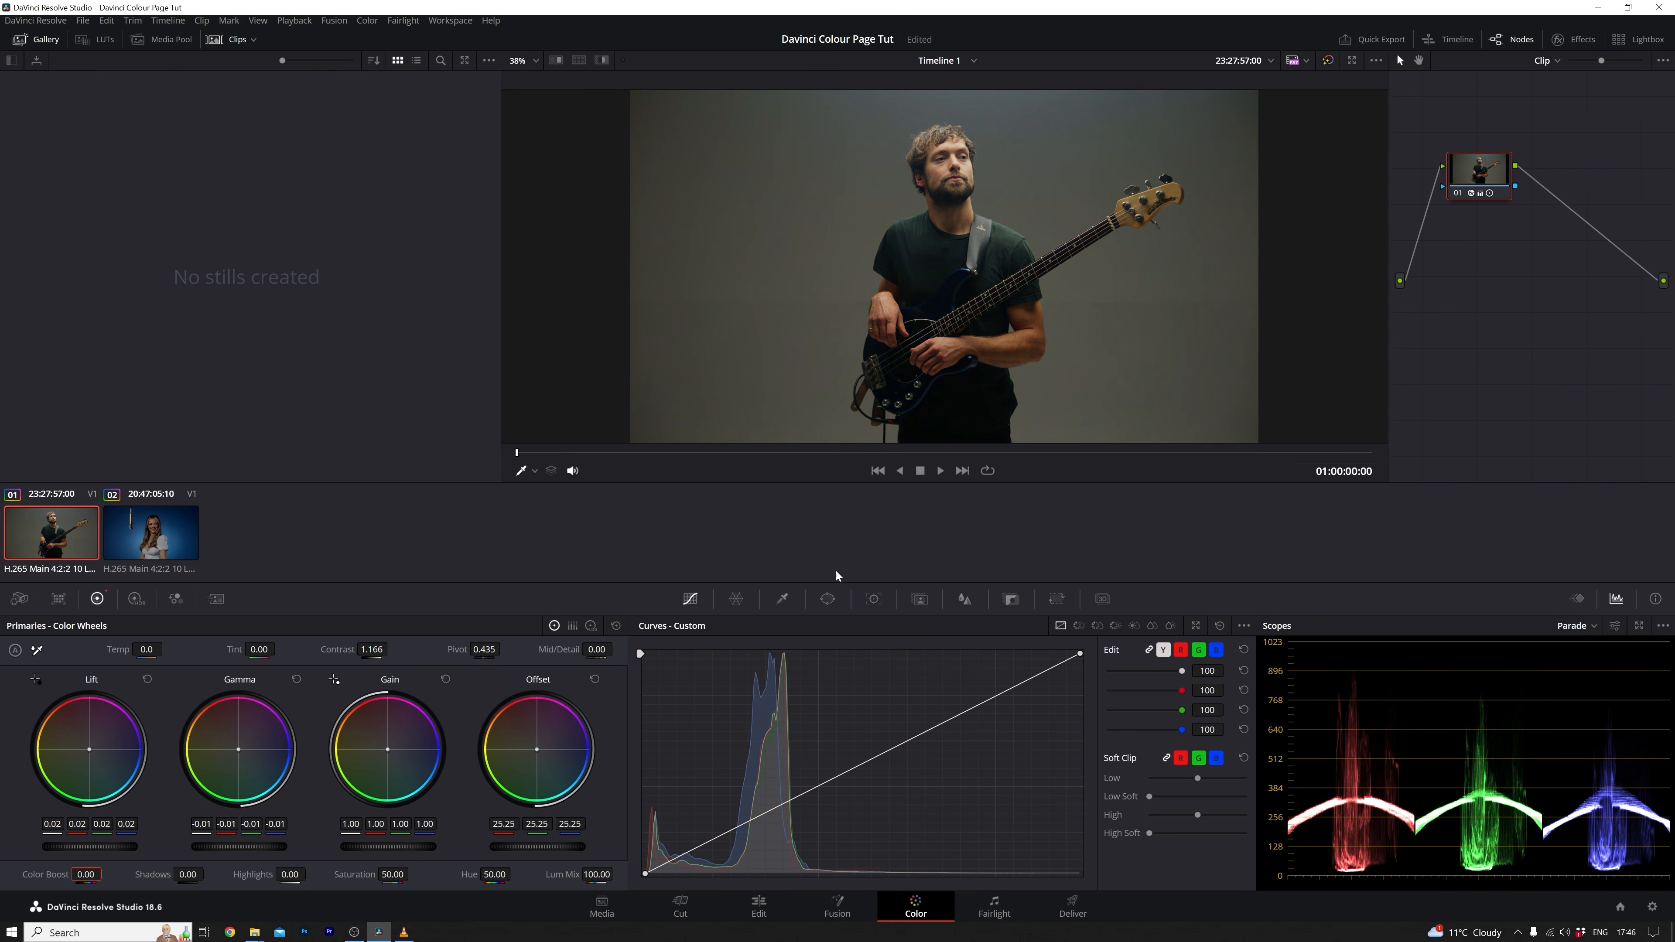
Step: Sample the image near the top of the bass body onto the custom curve, and raise only the blue Gamma to 0.02
{"action": "left_click", "coordinate": [934, 306]}
{"action": "left_click_drag", "start_coordinate": [275, 824], "coordinate": [292, 824]}
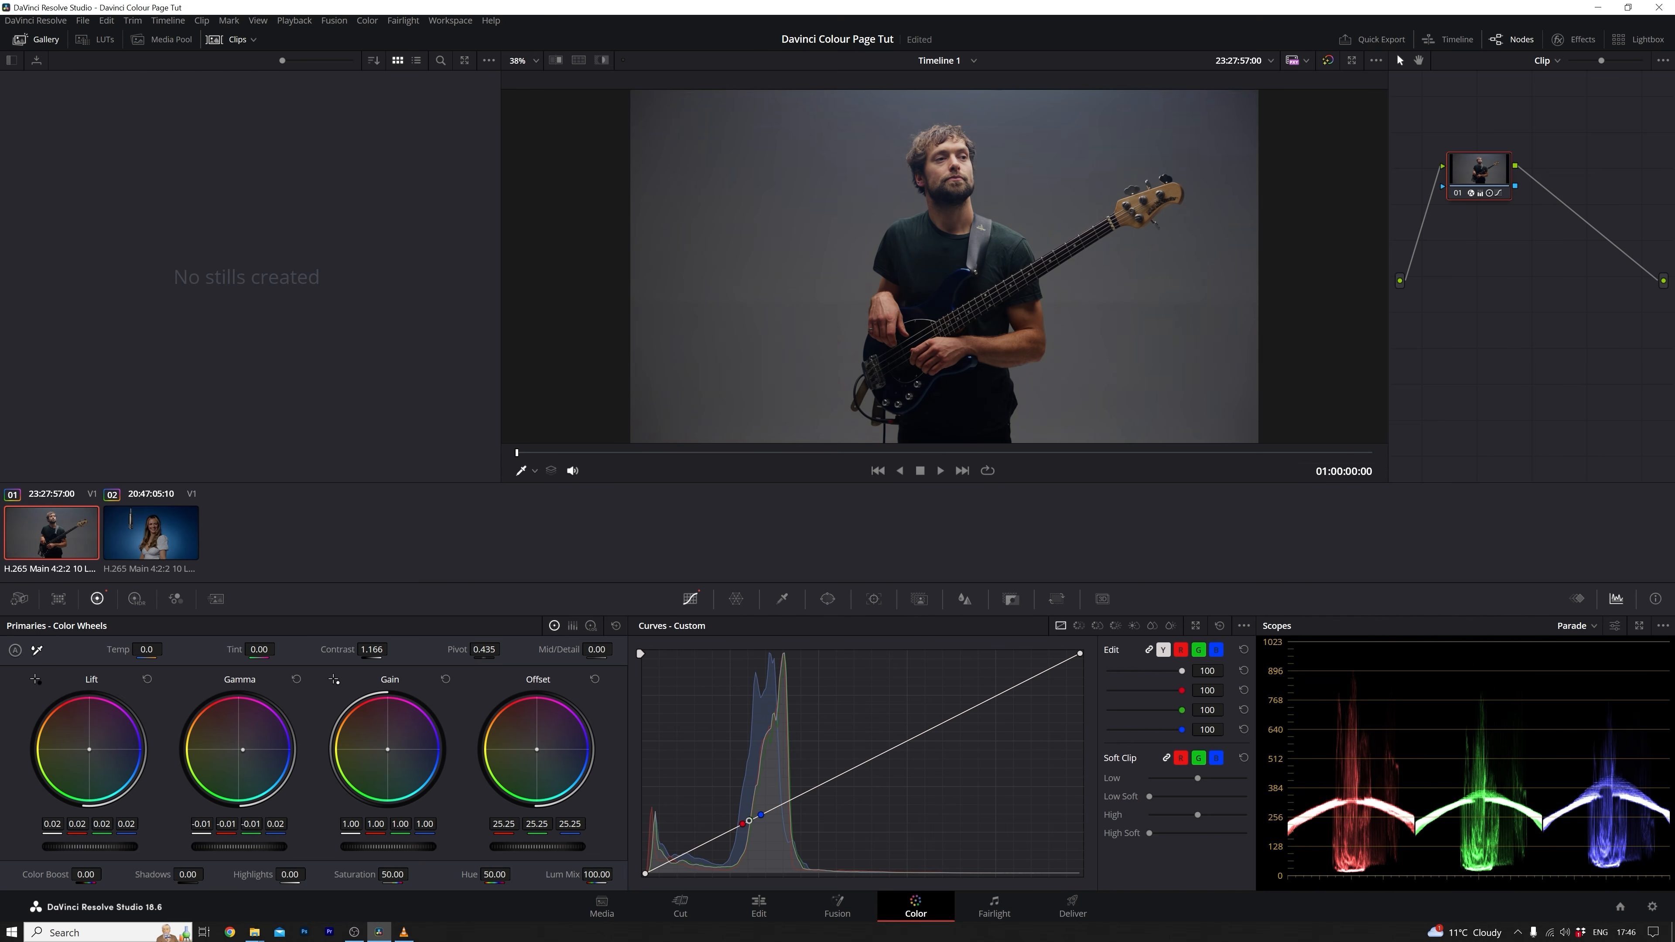
{"action": "left_click_drag", "start_coordinate": [275, 824], "coordinate": [280, 835]}
Step: Show the primaries as color bars
{"action": "left_click", "coordinate": [572, 626]}
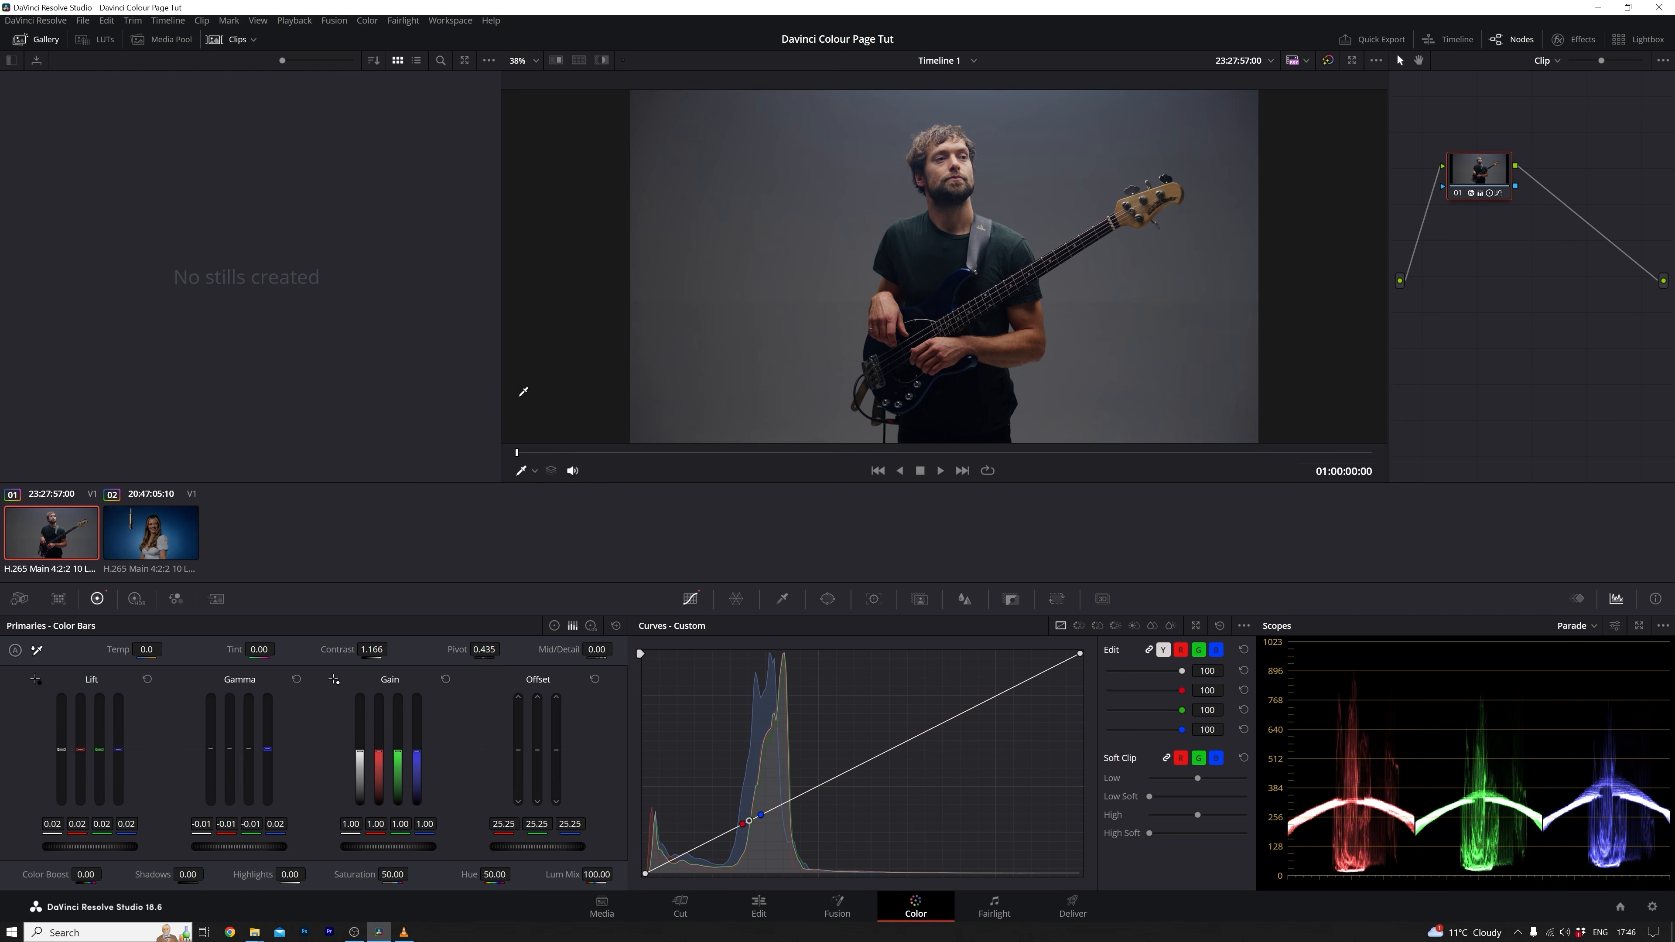
Step: Compare the bass player shot with and without its grade by toggling the bypass of color grades
{"action": "left_click", "coordinate": [1328, 62]}
{"action": "left_click", "coordinate": [1328, 62]}
{"action": "left_click", "coordinate": [1328, 62]}
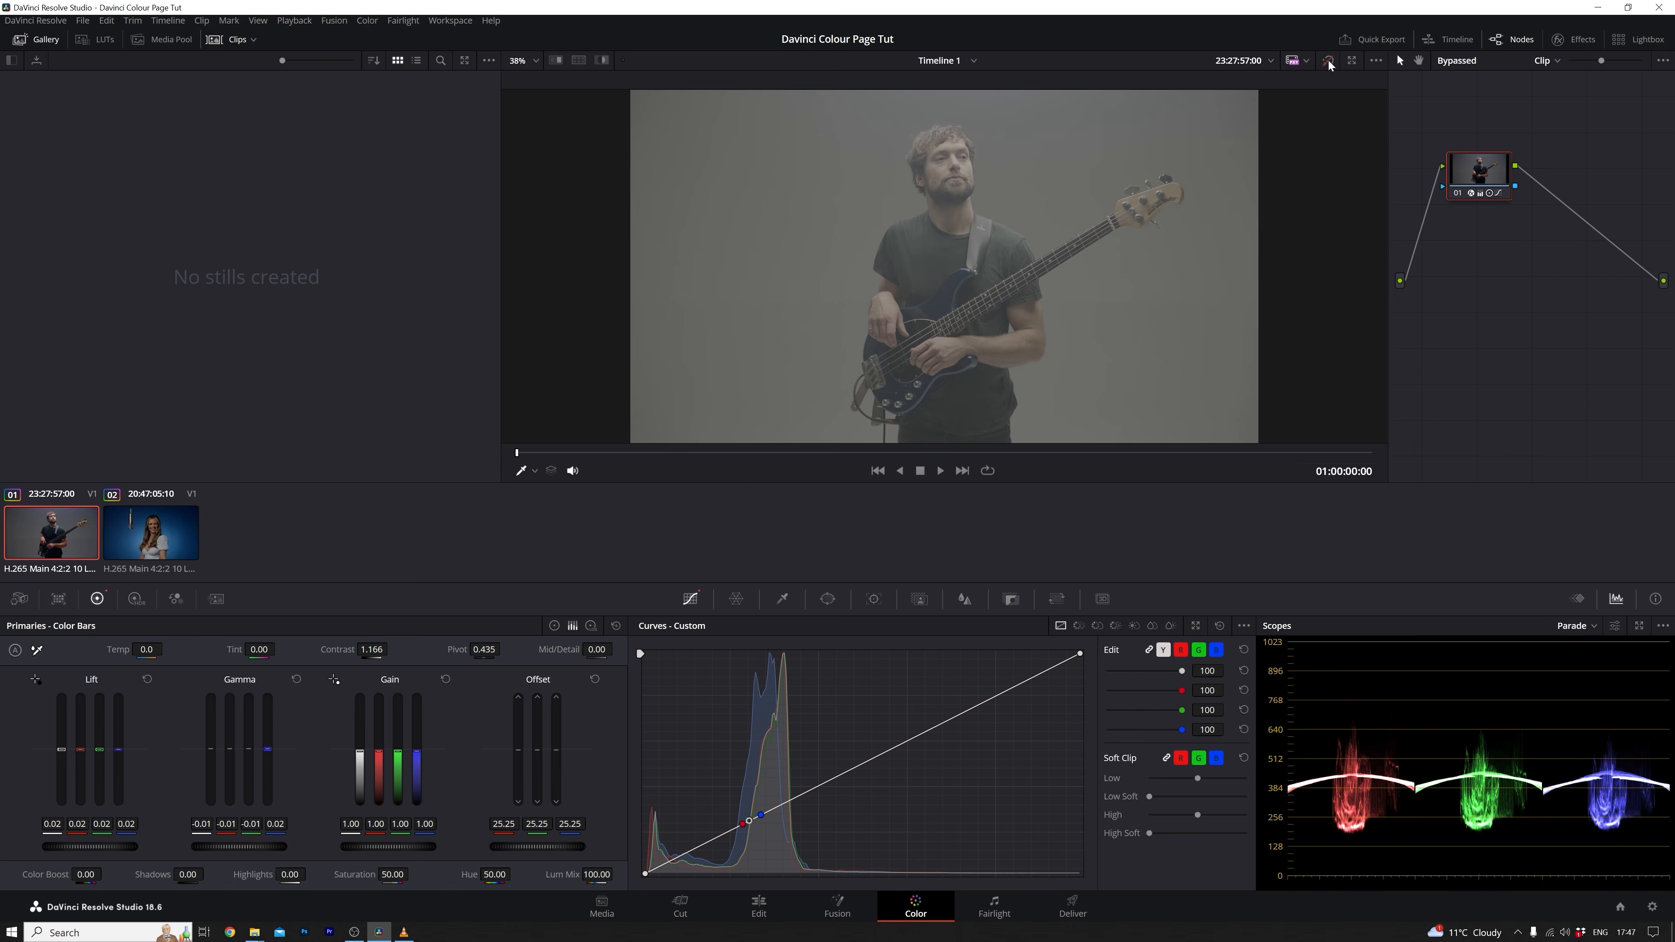
{"action": "left_click", "coordinate": [1327, 61]}
{"action": "left_click", "coordinate": [602, 61]}
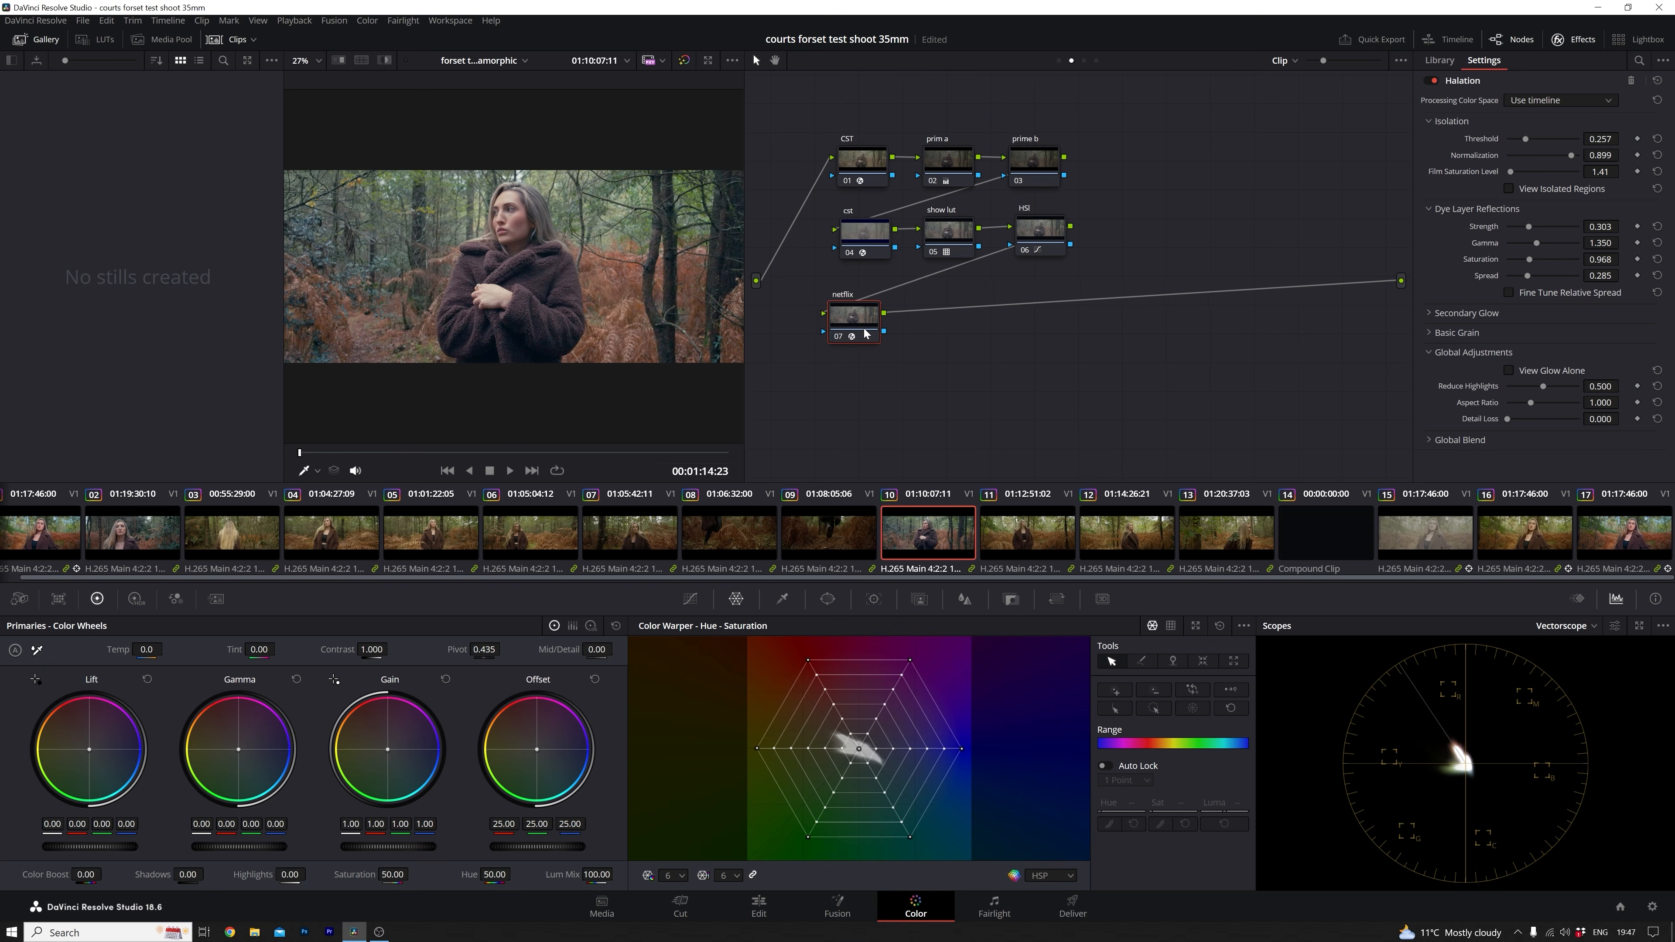
Step: Move the netflix node slightly to the right and inspect the CST and prim a nodes
{"action": "left_click_drag", "start_coordinate": [866, 333], "coordinate": [899, 329]}
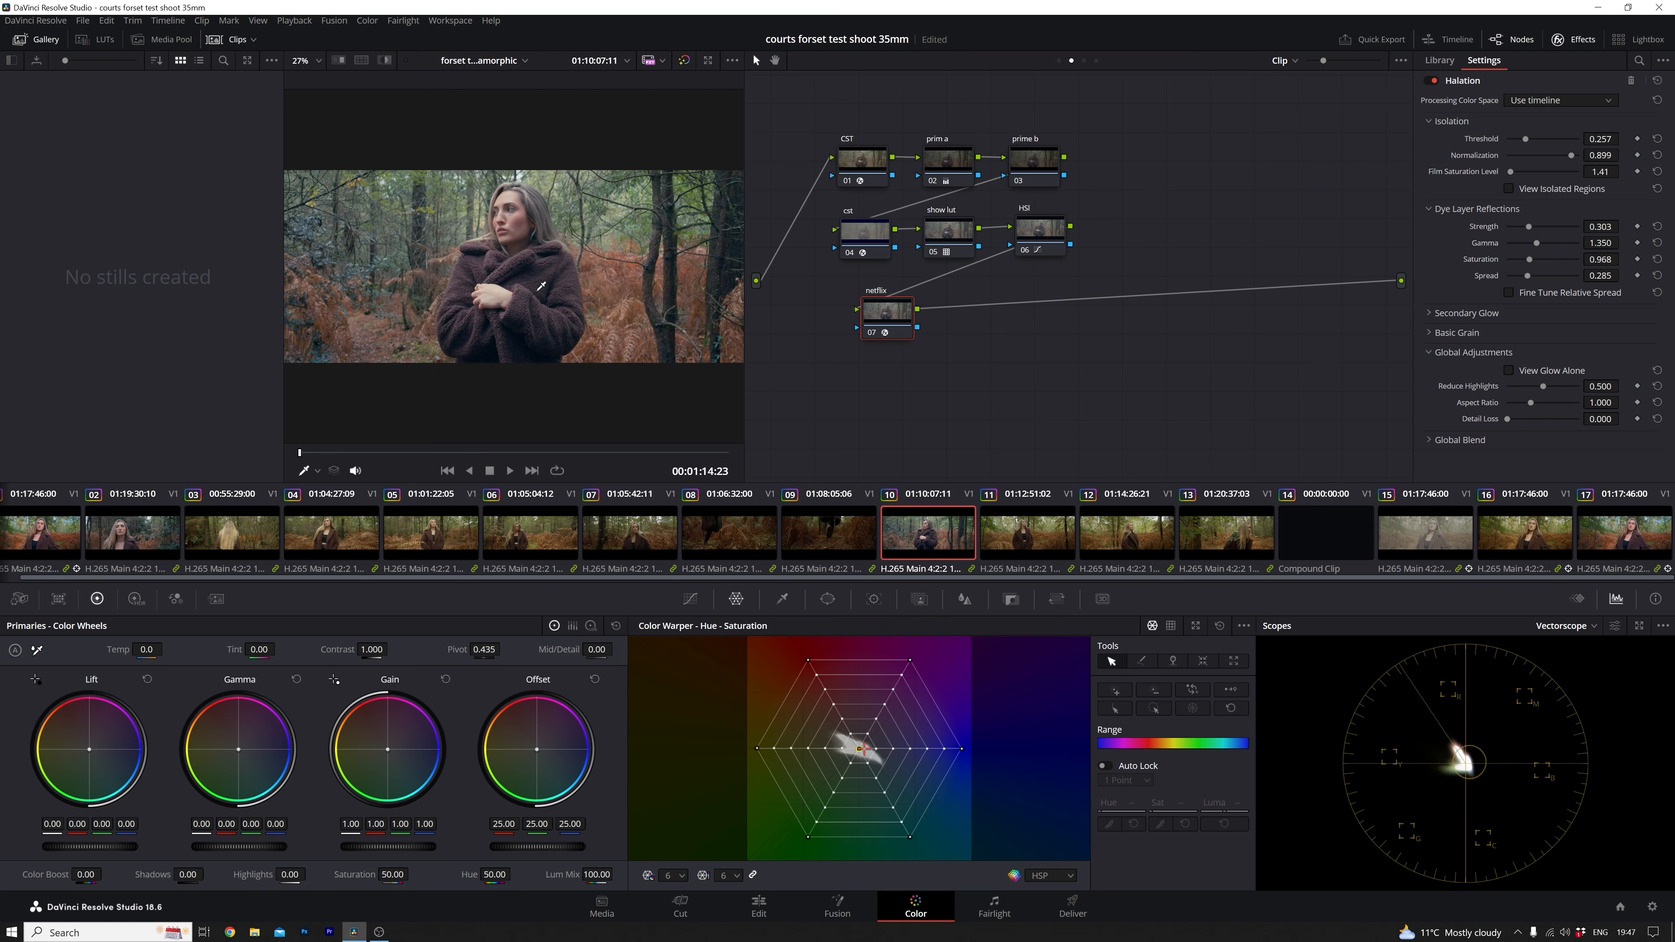
{"action": "left_click", "coordinate": [874, 170]}
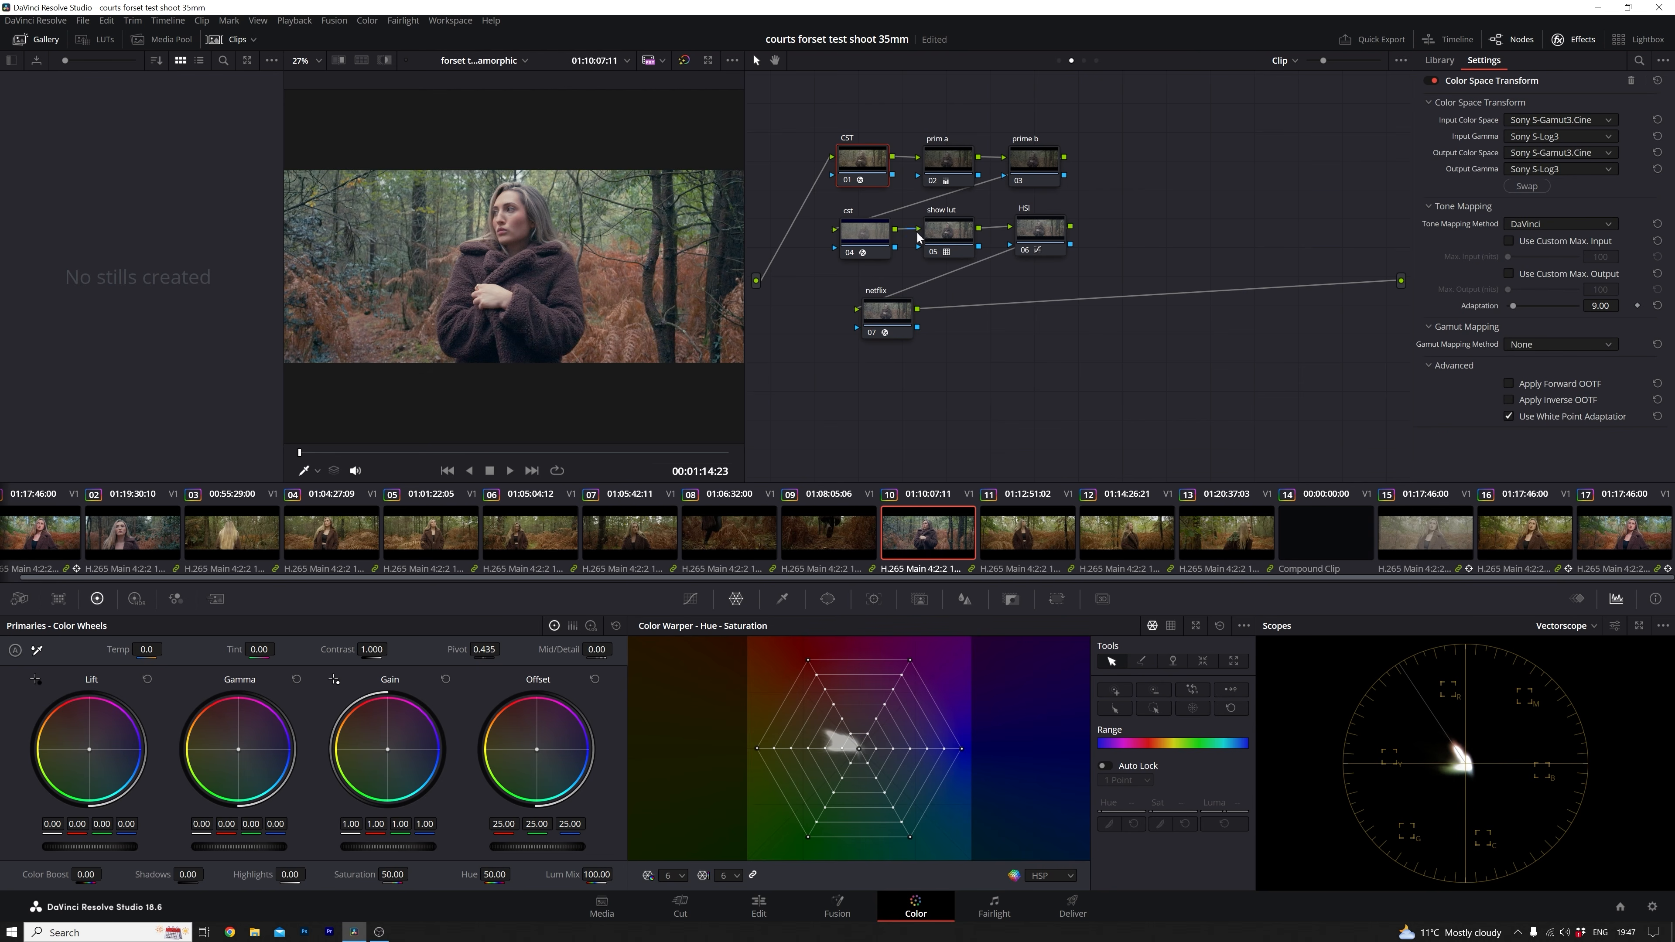
{"action": "left_click", "coordinate": [953, 167]}
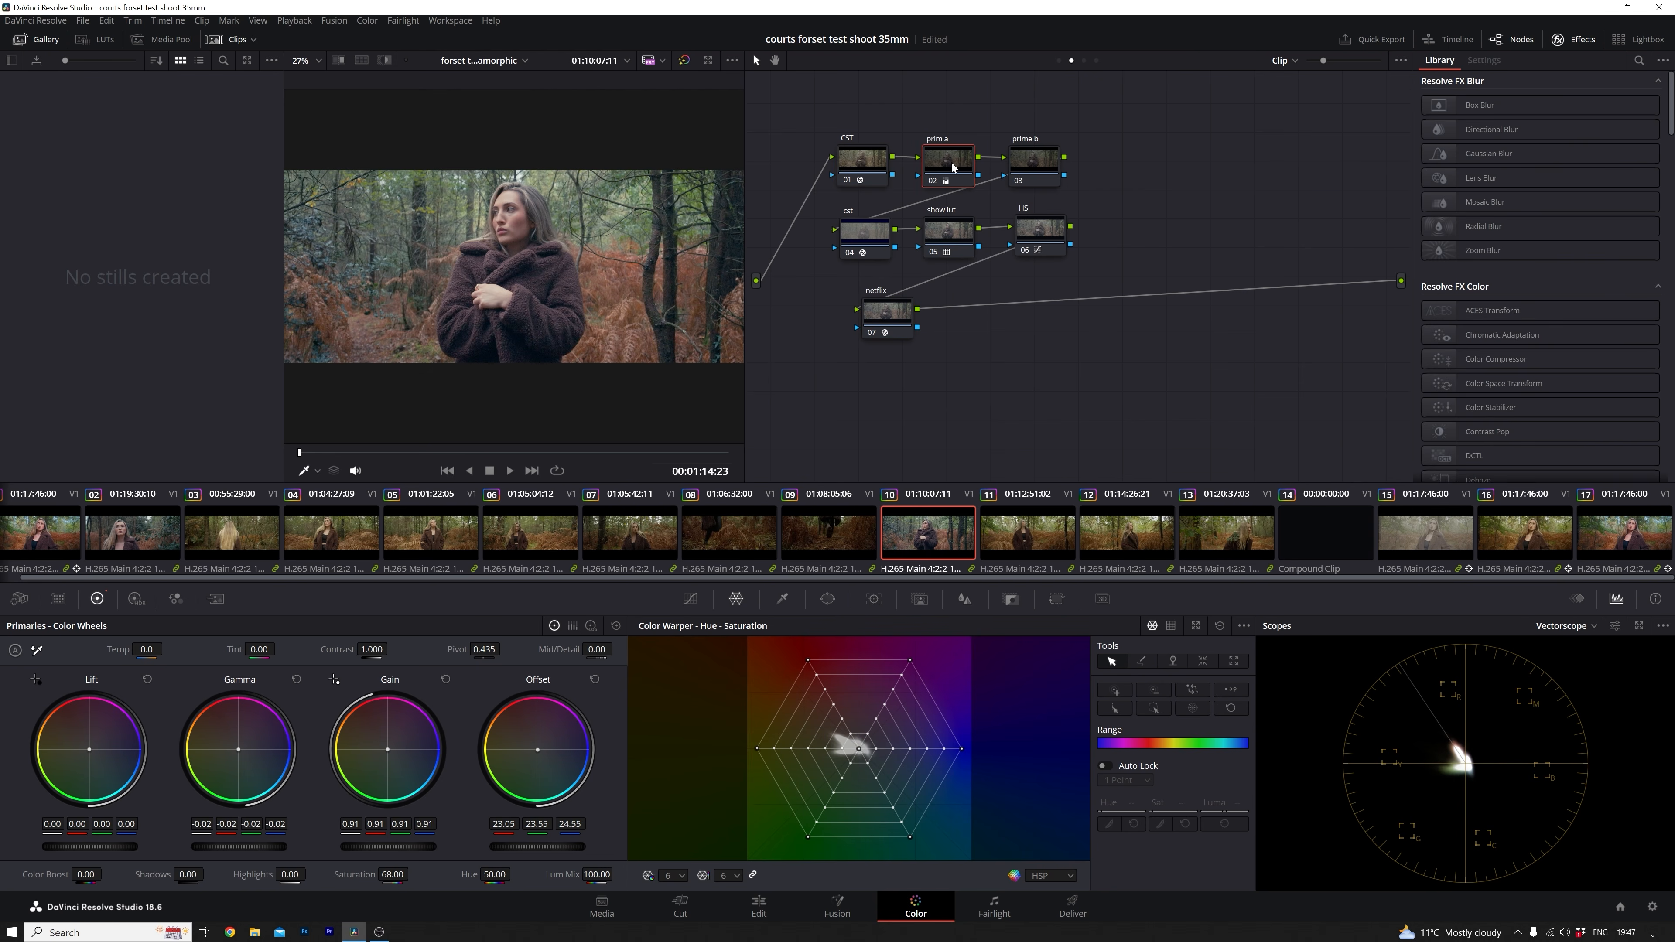
Step: Show the Parade scope, and on the prim a node lower the Offset to 21.65, 22.15 and 23.15 and adjust Gain and Lift
{"action": "left_click", "coordinate": [1589, 626]}
{"action": "left_click", "coordinate": [1587, 648]}
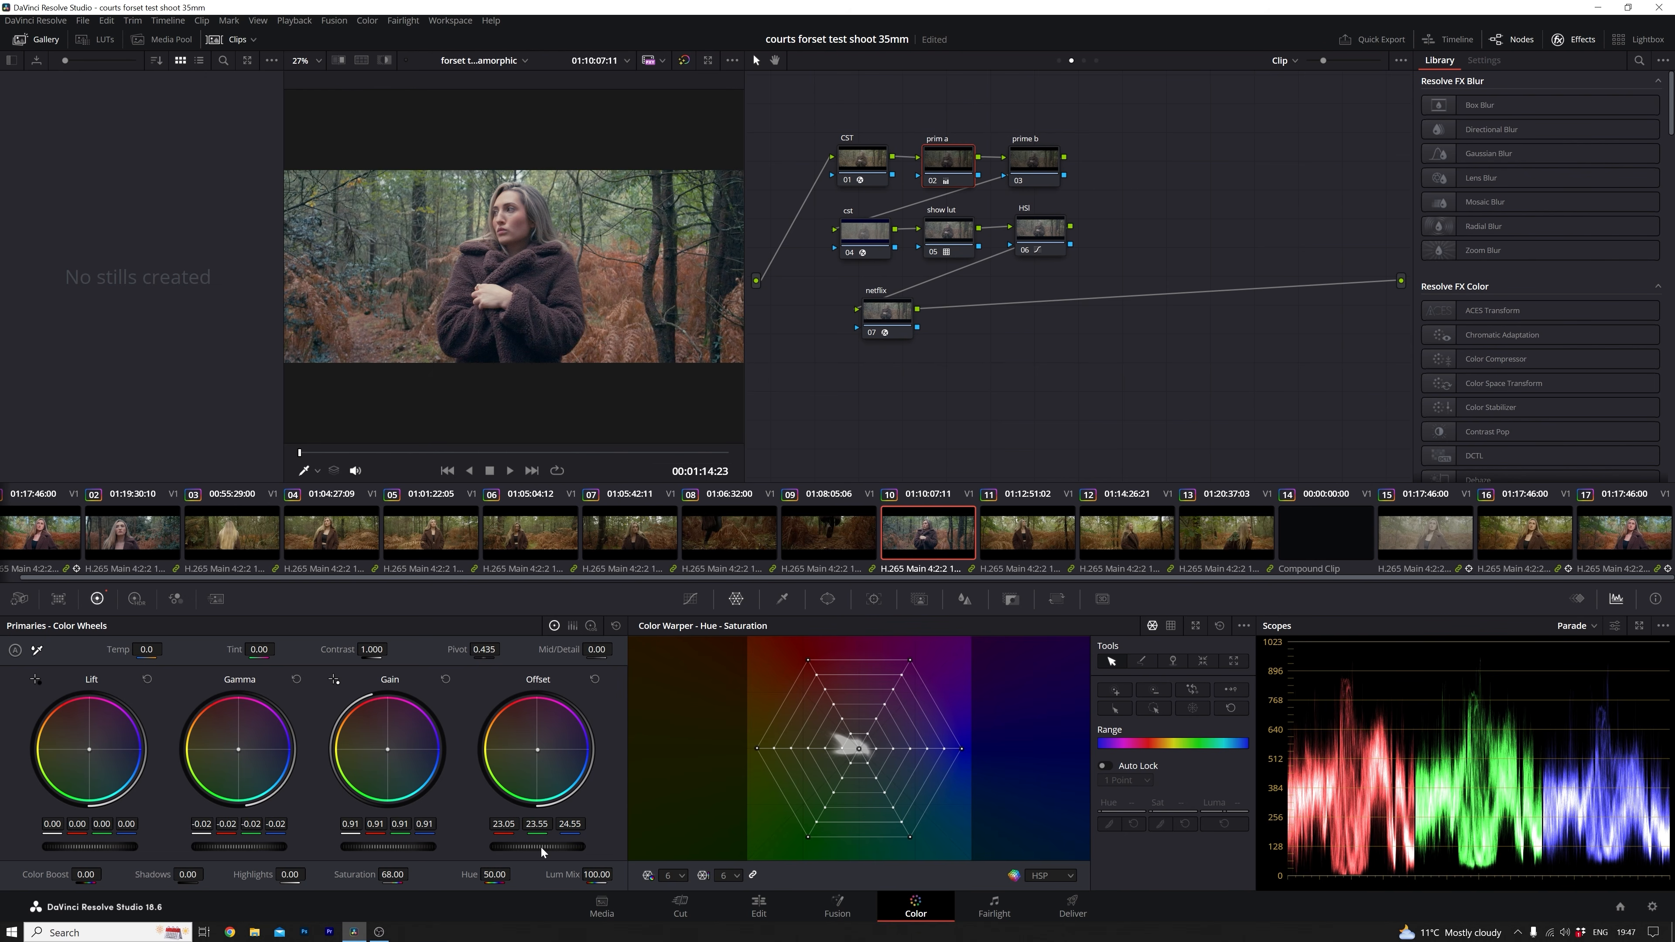
{"action": "left_click_drag", "start_coordinate": [537, 847], "coordinate": [534, 847]}
{"action": "left_click_drag", "start_coordinate": [534, 847], "coordinate": [520, 847]}
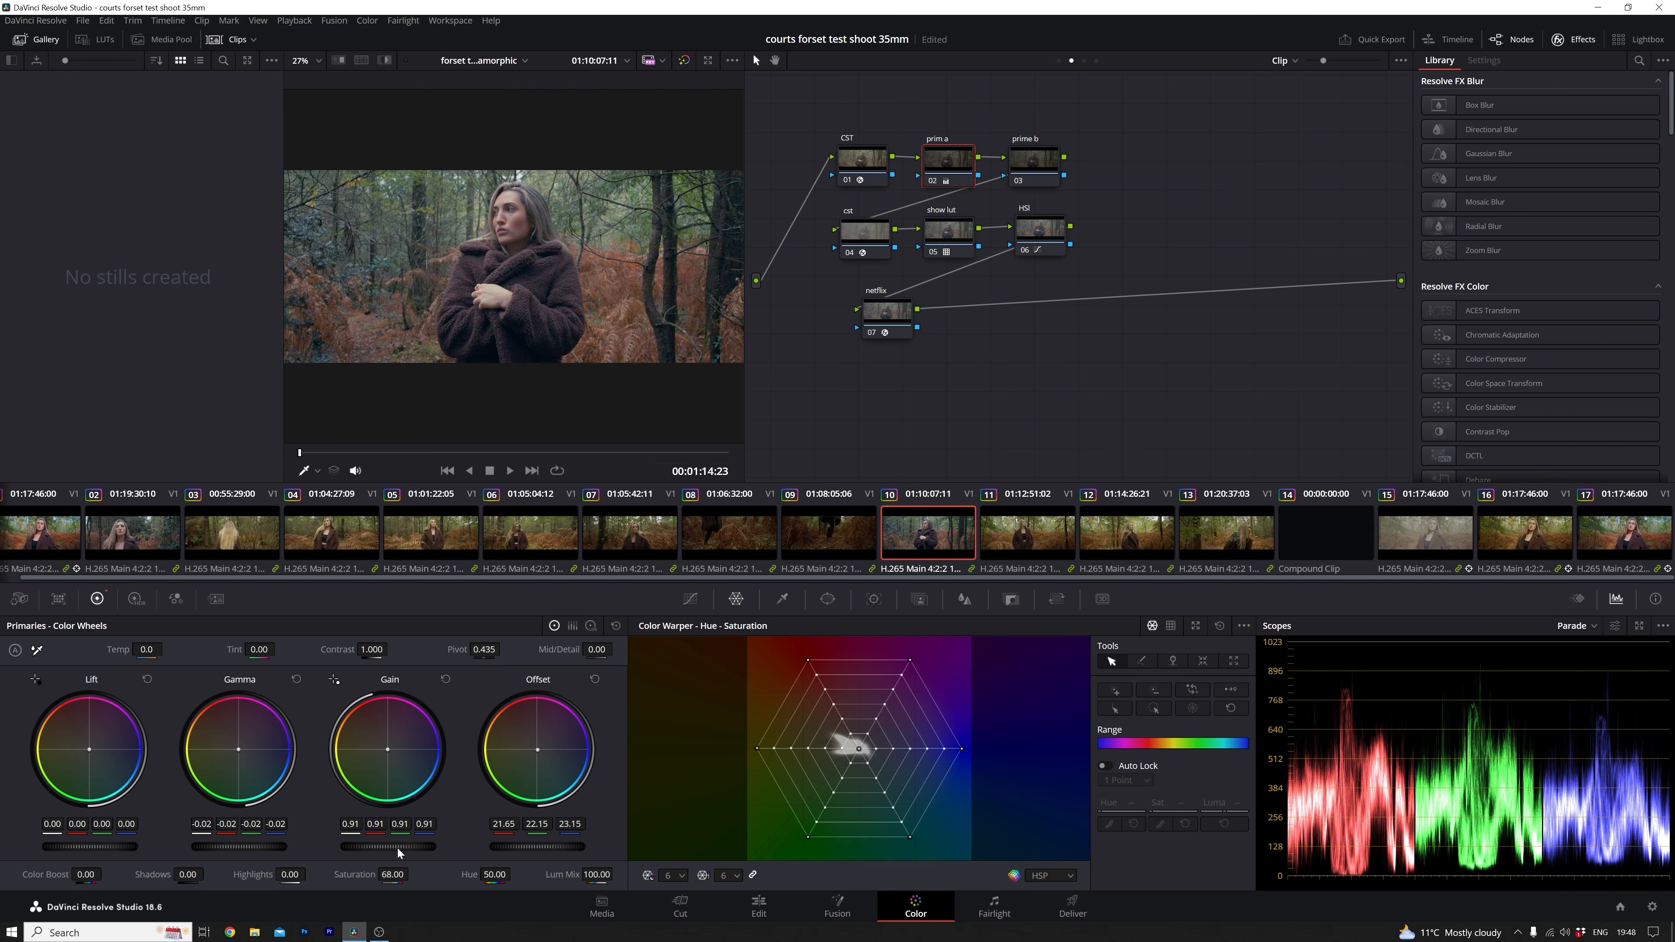
{"action": "left_click_drag", "start_coordinate": [401, 847], "coordinate": [406, 847]}
{"action": "left_click_drag", "start_coordinate": [90, 849], "coordinate": [86, 847]}
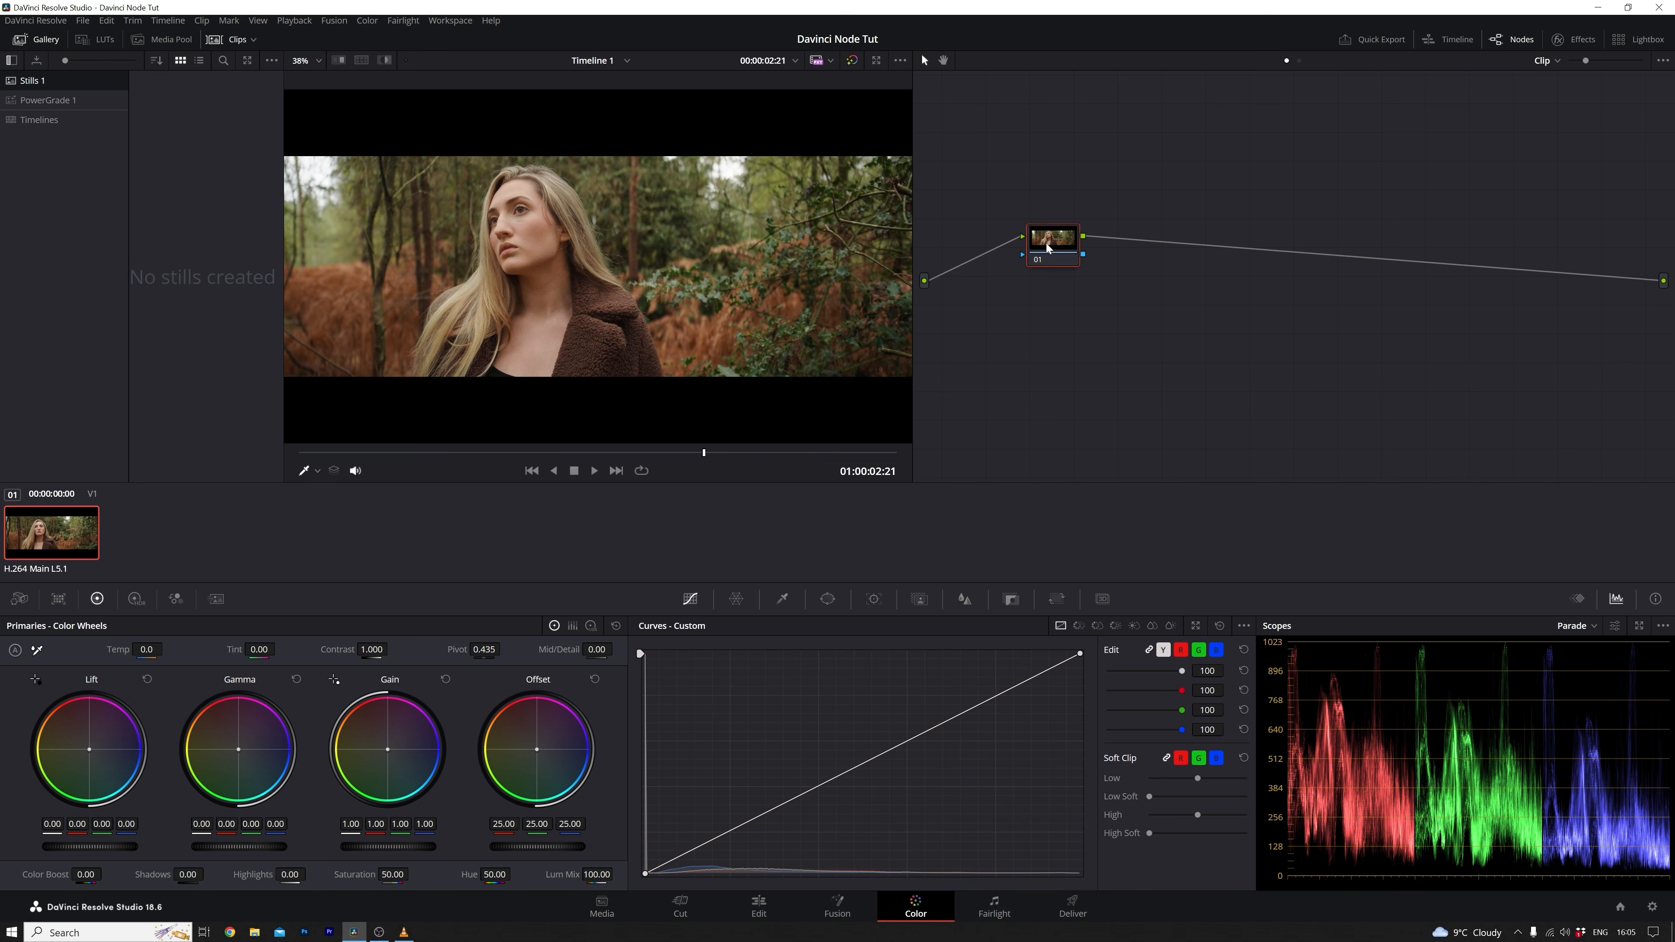
Step: Add four serial nodes after node 01 in the forest portrait clip's node graph
{"action": "mouse_move", "coordinate": [1048, 244]}
{"action": "left_mouse_down"}
{"action": "mouse_move", "coordinate": [1004, 239]}
{"action": "mouse_move", "coordinate": [1045, 239]}
{"action": "left_mouse_up"}
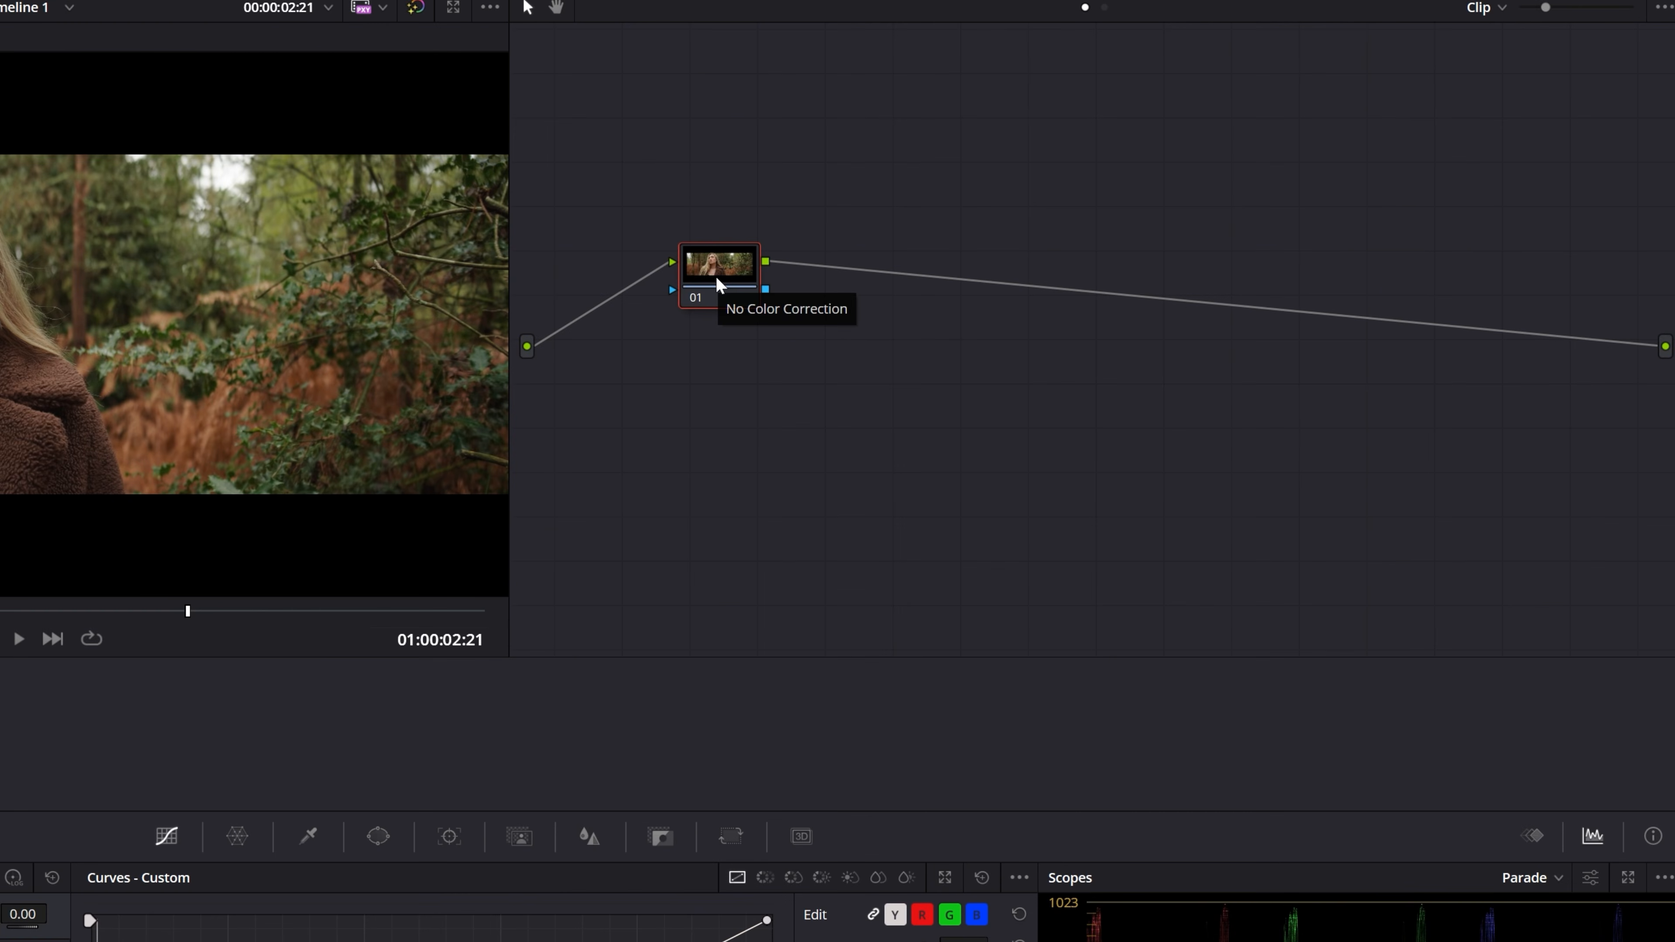
{"action": "key", "text": "alt+s"}
{"action": "key", "text": "alt+s"}
{"action": "key", "text": "alt+s"}
{"action": "key", "text": "alt+s"}
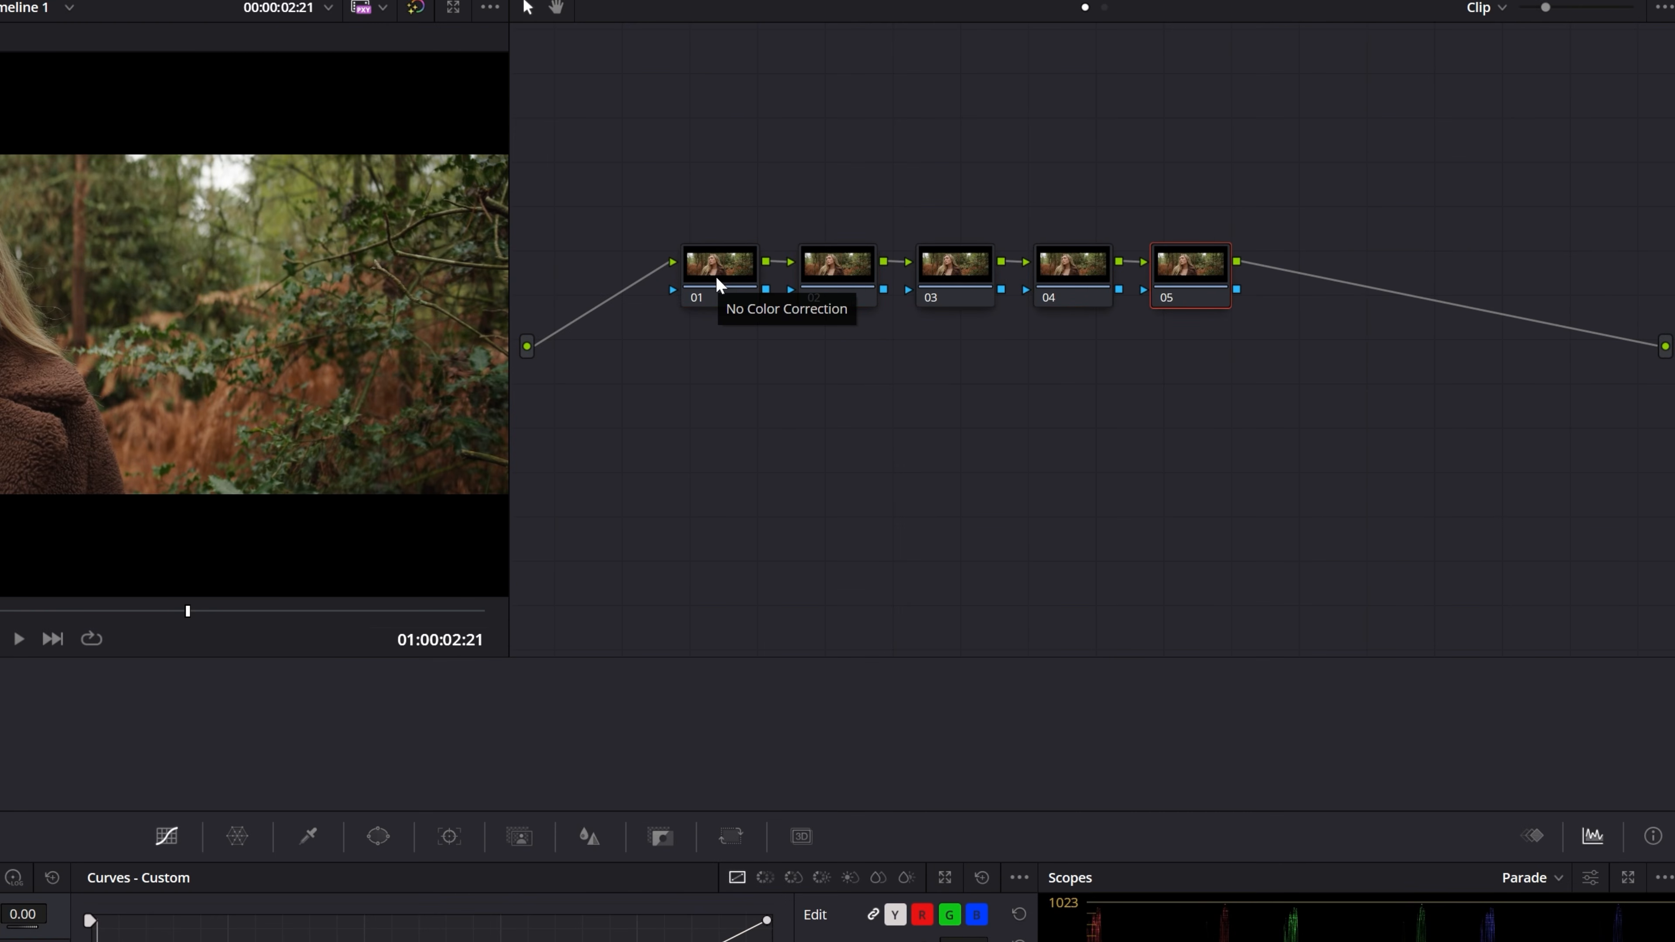
Step: Rearrange nodes 01 to 05 into a staggered zigzag layout in the node graph
{"action": "left_click_drag", "start_coordinate": [846, 249], "coordinate": [860, 149]}
{"action": "left_click_drag", "start_coordinate": [954, 273], "coordinate": [1085, 178]}
{"action": "left_click_drag", "start_coordinate": [1208, 262], "coordinate": [1252, 260]}
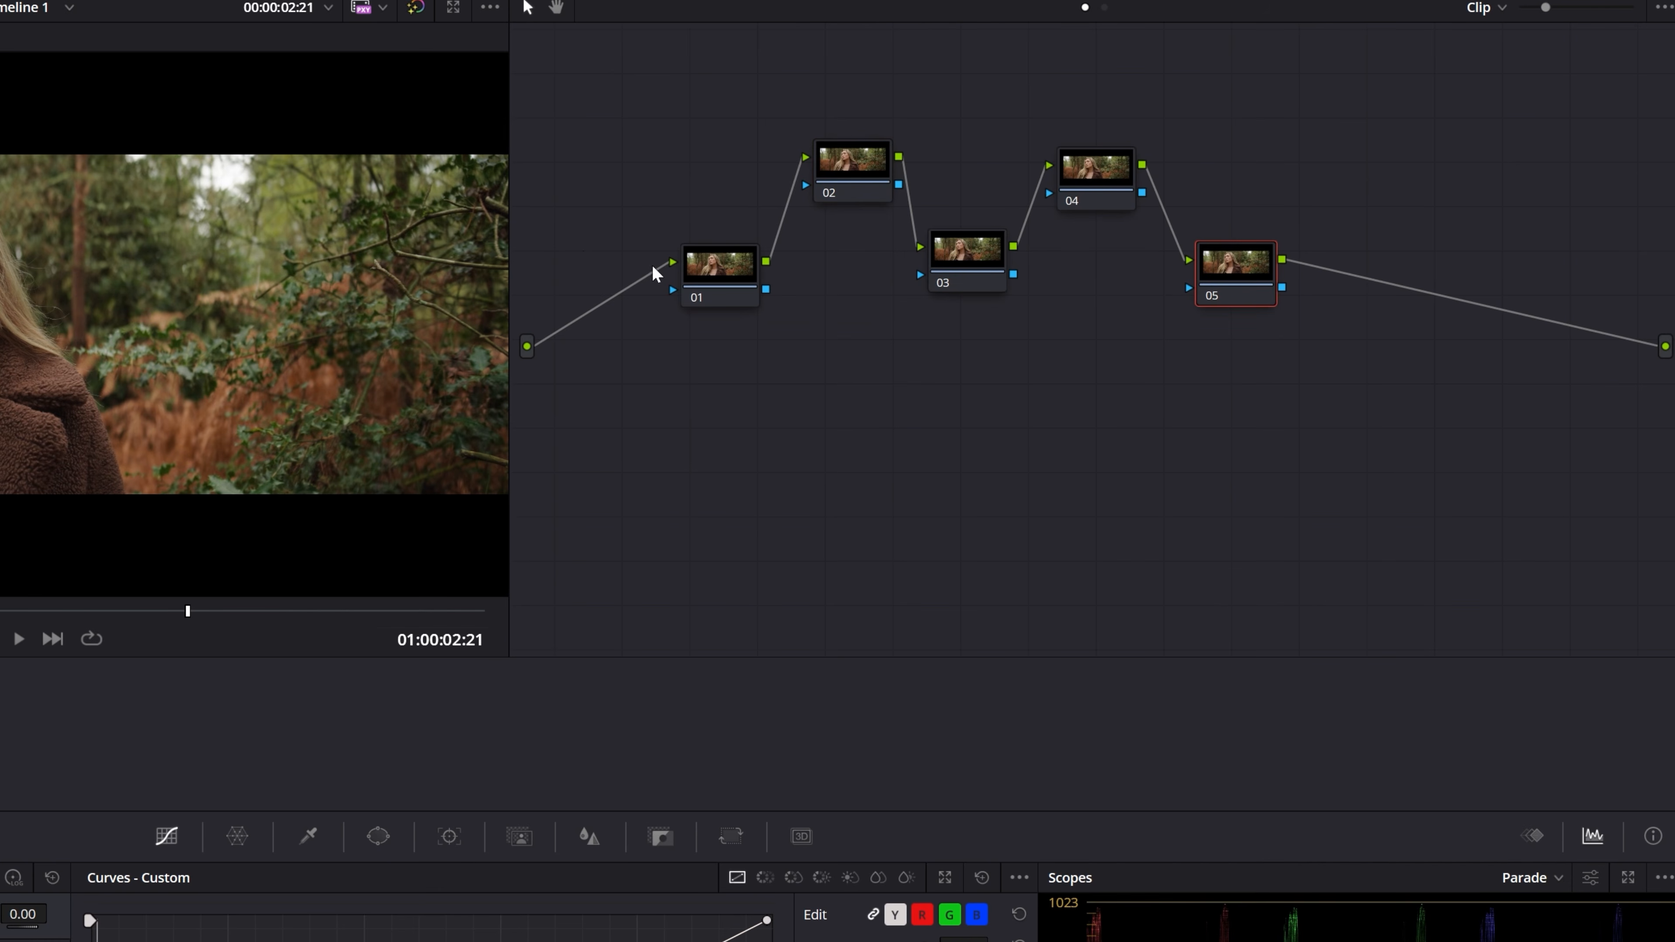
{"action": "left_click", "coordinate": [706, 272]}
{"action": "left_click_drag", "start_coordinate": [723, 276], "coordinate": [704, 271]}
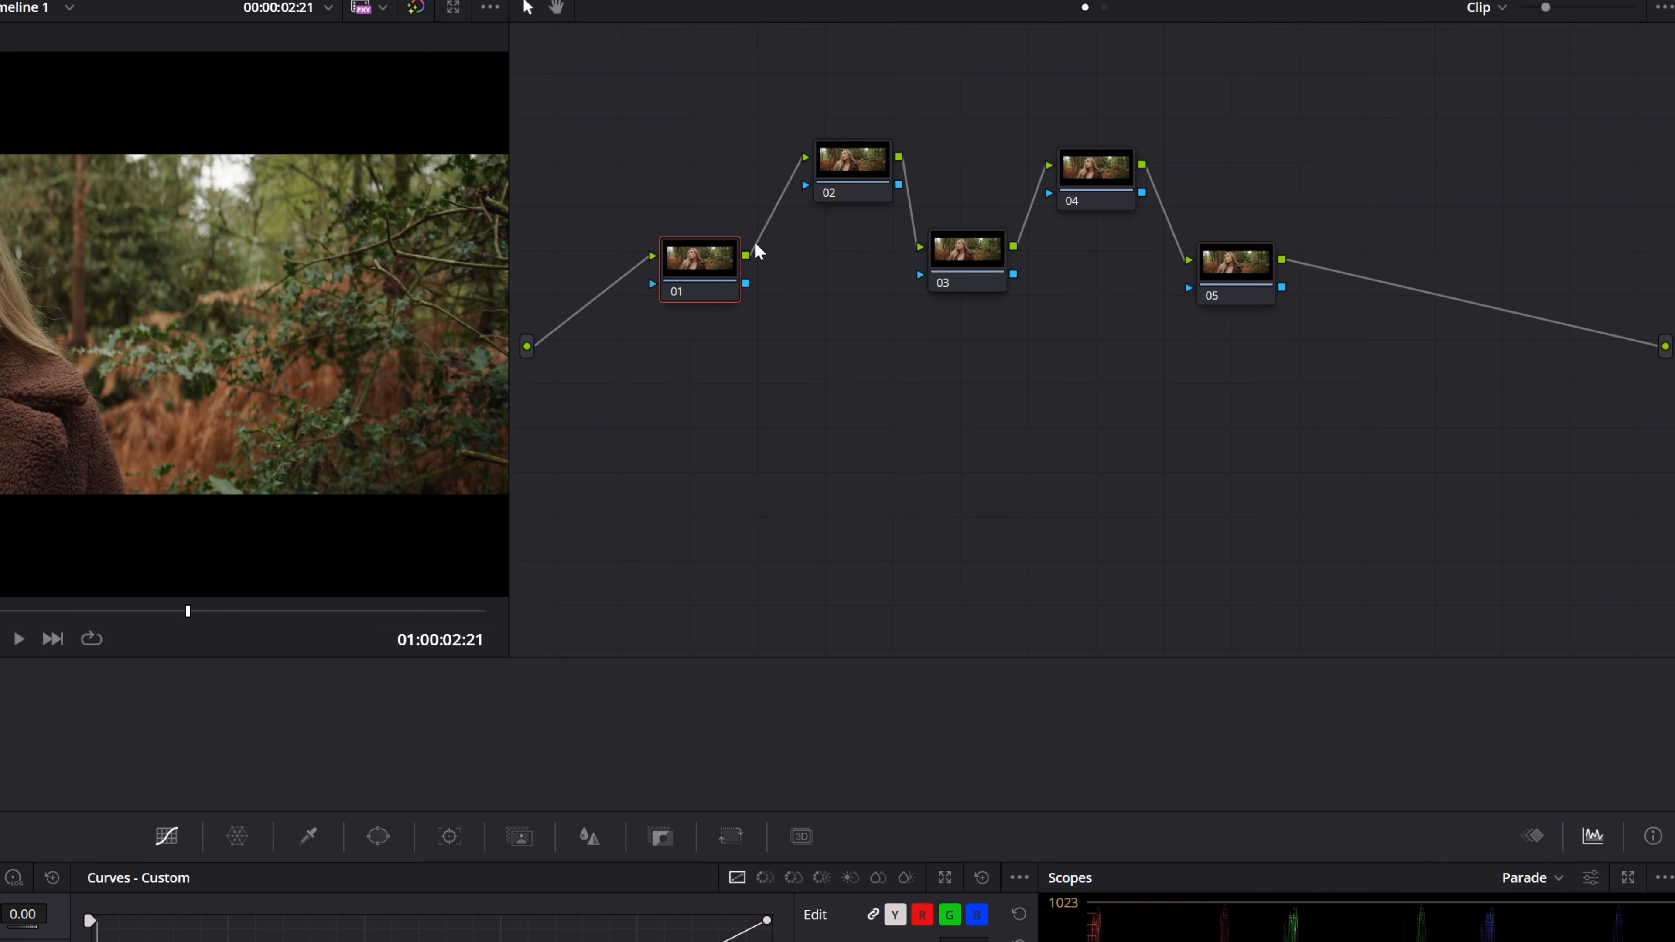
{"action": "left_click_drag", "start_coordinate": [865, 173], "coordinate": [835, 211]}
{"action": "left_click_drag", "start_coordinate": [966, 254], "coordinate": [965, 251]}
{"action": "left_click", "coordinate": [1226, 268]}
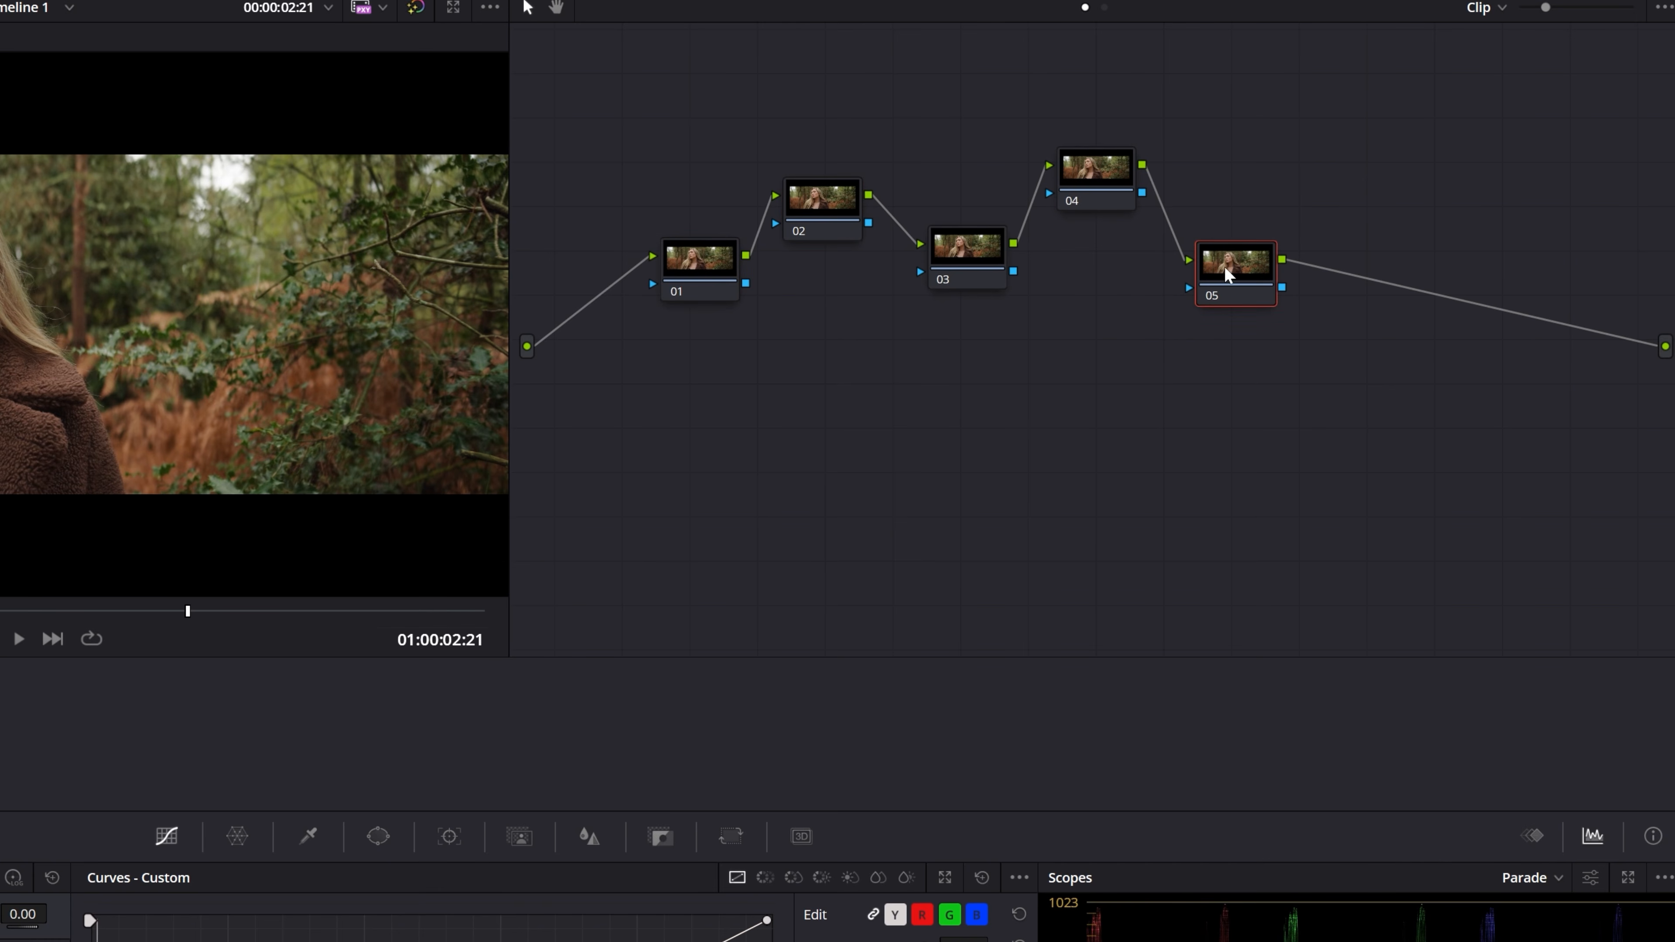
Step: Delete nodes 05, 04, 03 and 02 one after another, and undo back to the five nodes in a straight row
{"action": "key", "text": "Delete"}
{"action": "key", "text": "Delete"}
{"action": "key", "text": "Delete"}
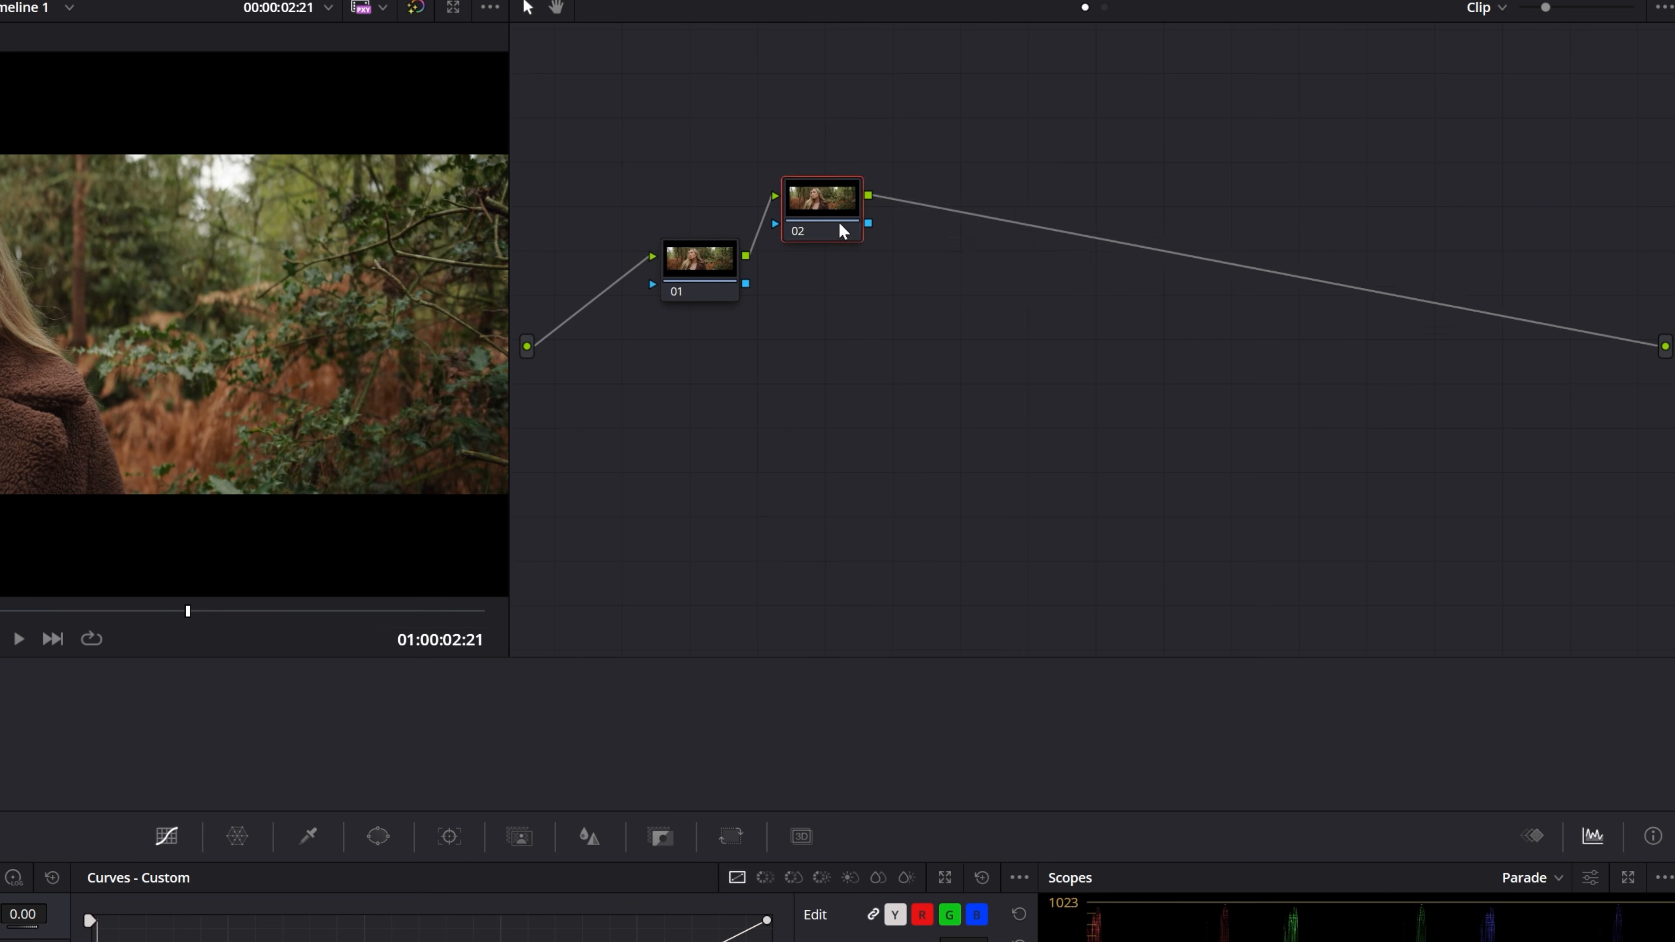
{"action": "key", "text": "Delete"}
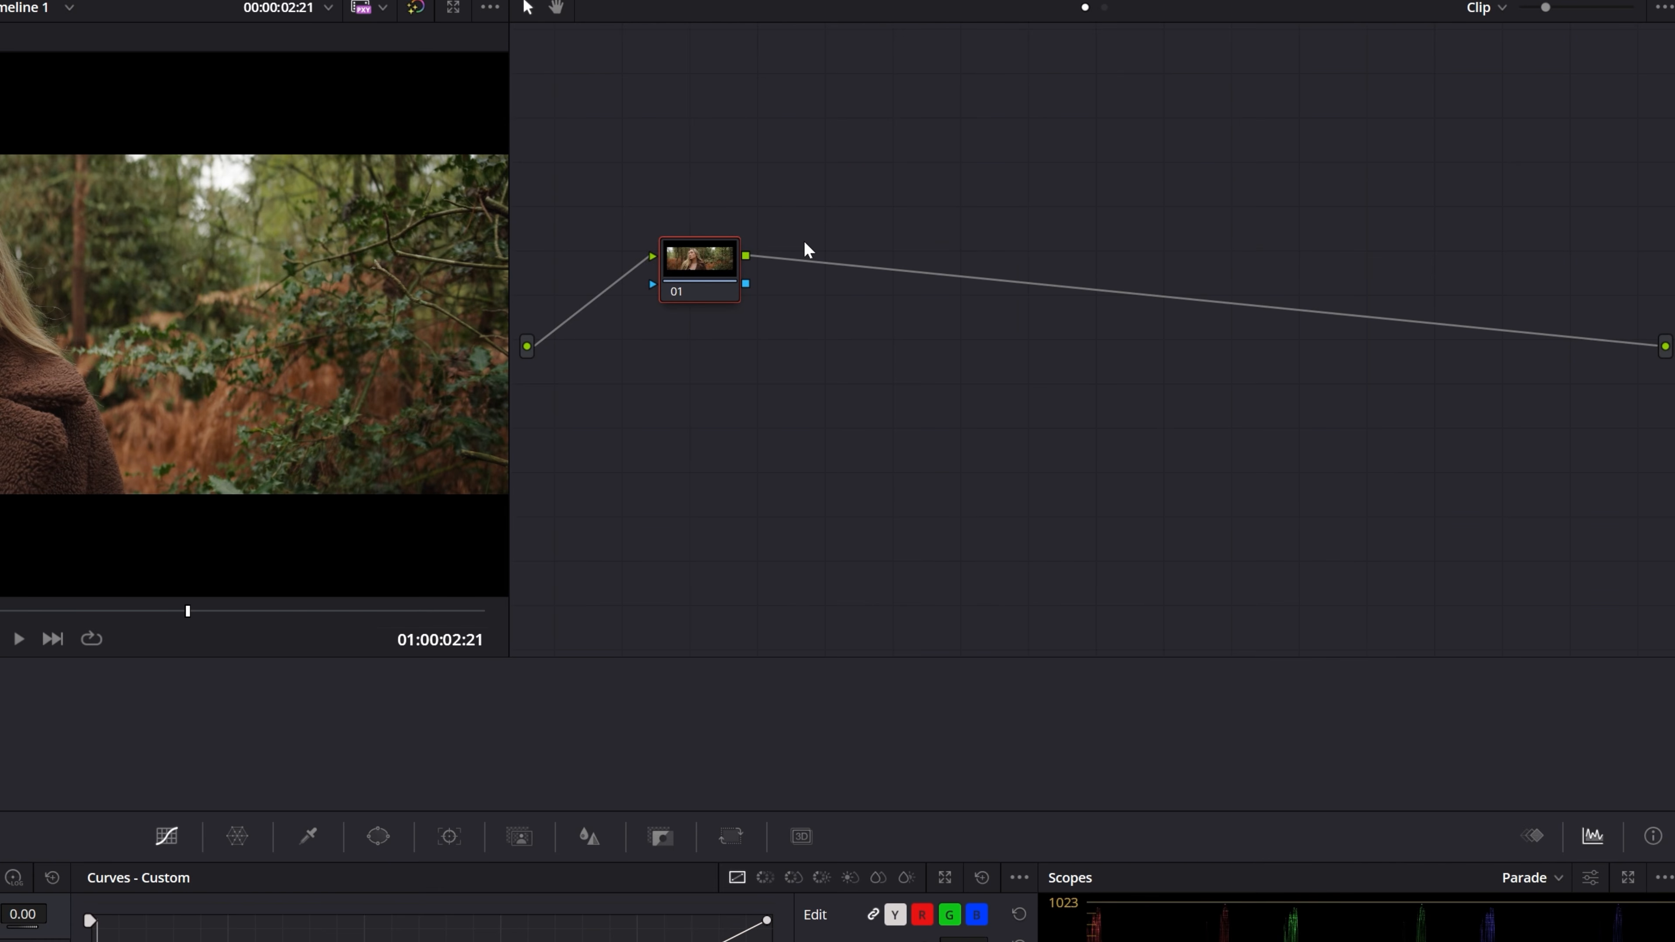
{"action": "key", "text": "ctrl+z"}
{"action": "key", "text": "ctrl+z"}
{"action": "key", "text": "ctrl+z"}
{"action": "key", "text": "ctrl+z"}
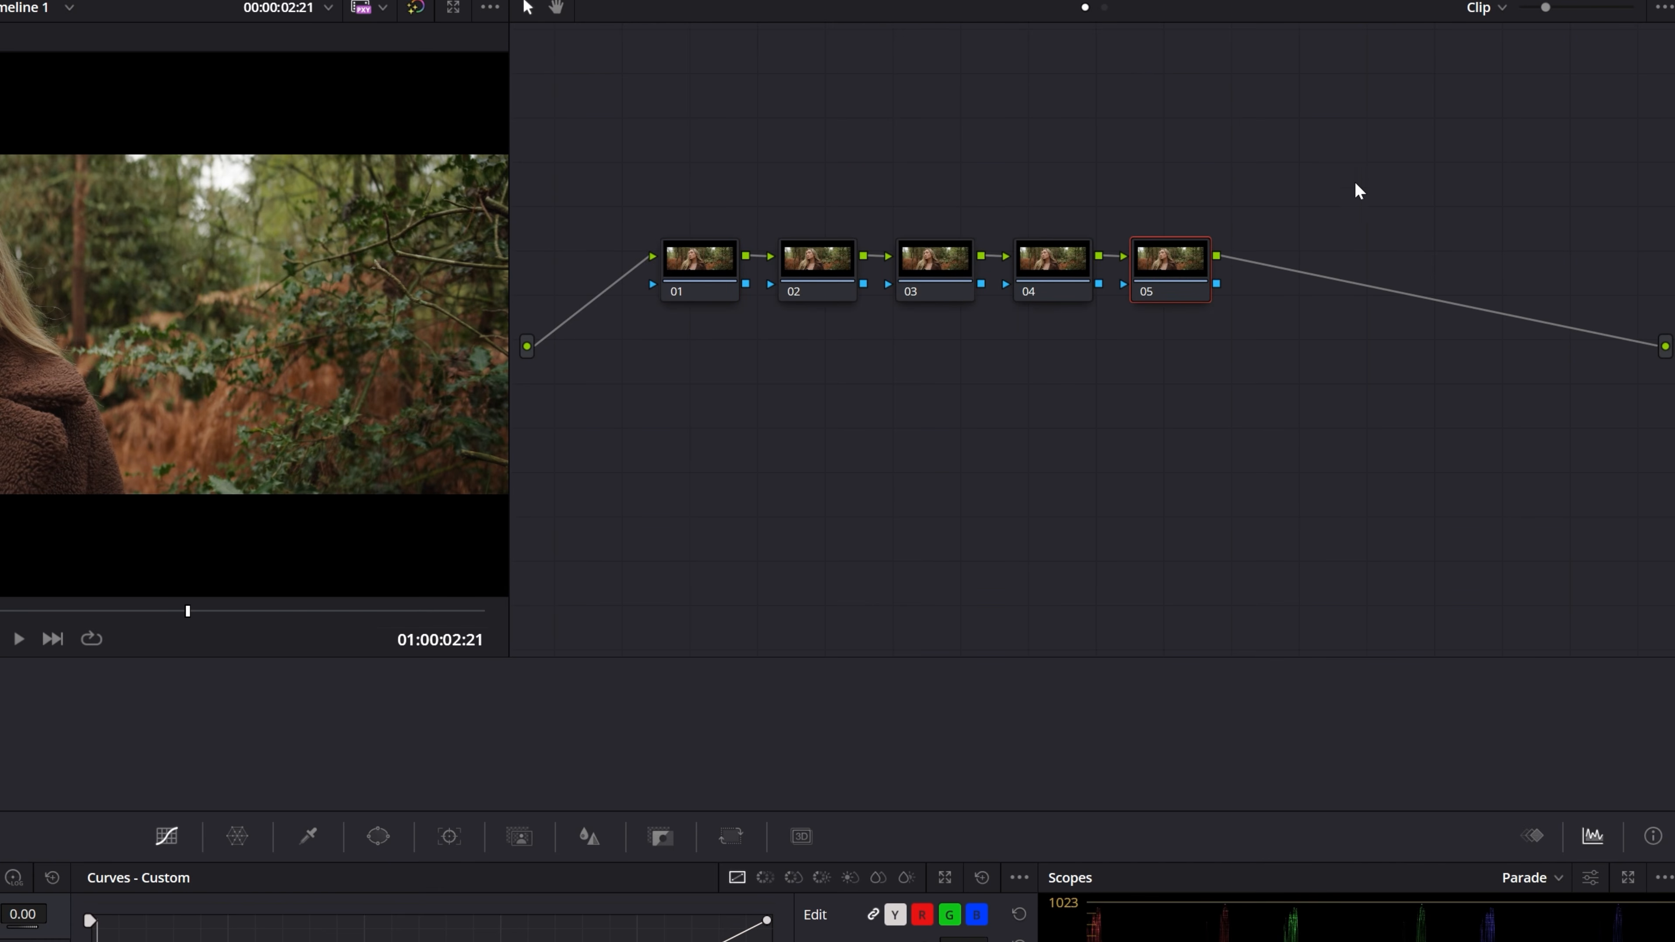
Step: Delete the four serial nodes after node 01 again, leaving only node 01
{"action": "key", "text": "Delete"}
{"action": "key", "text": "Delete"}
{"action": "key", "text": "Delete"}
{"action": "key", "text": "Delete"}
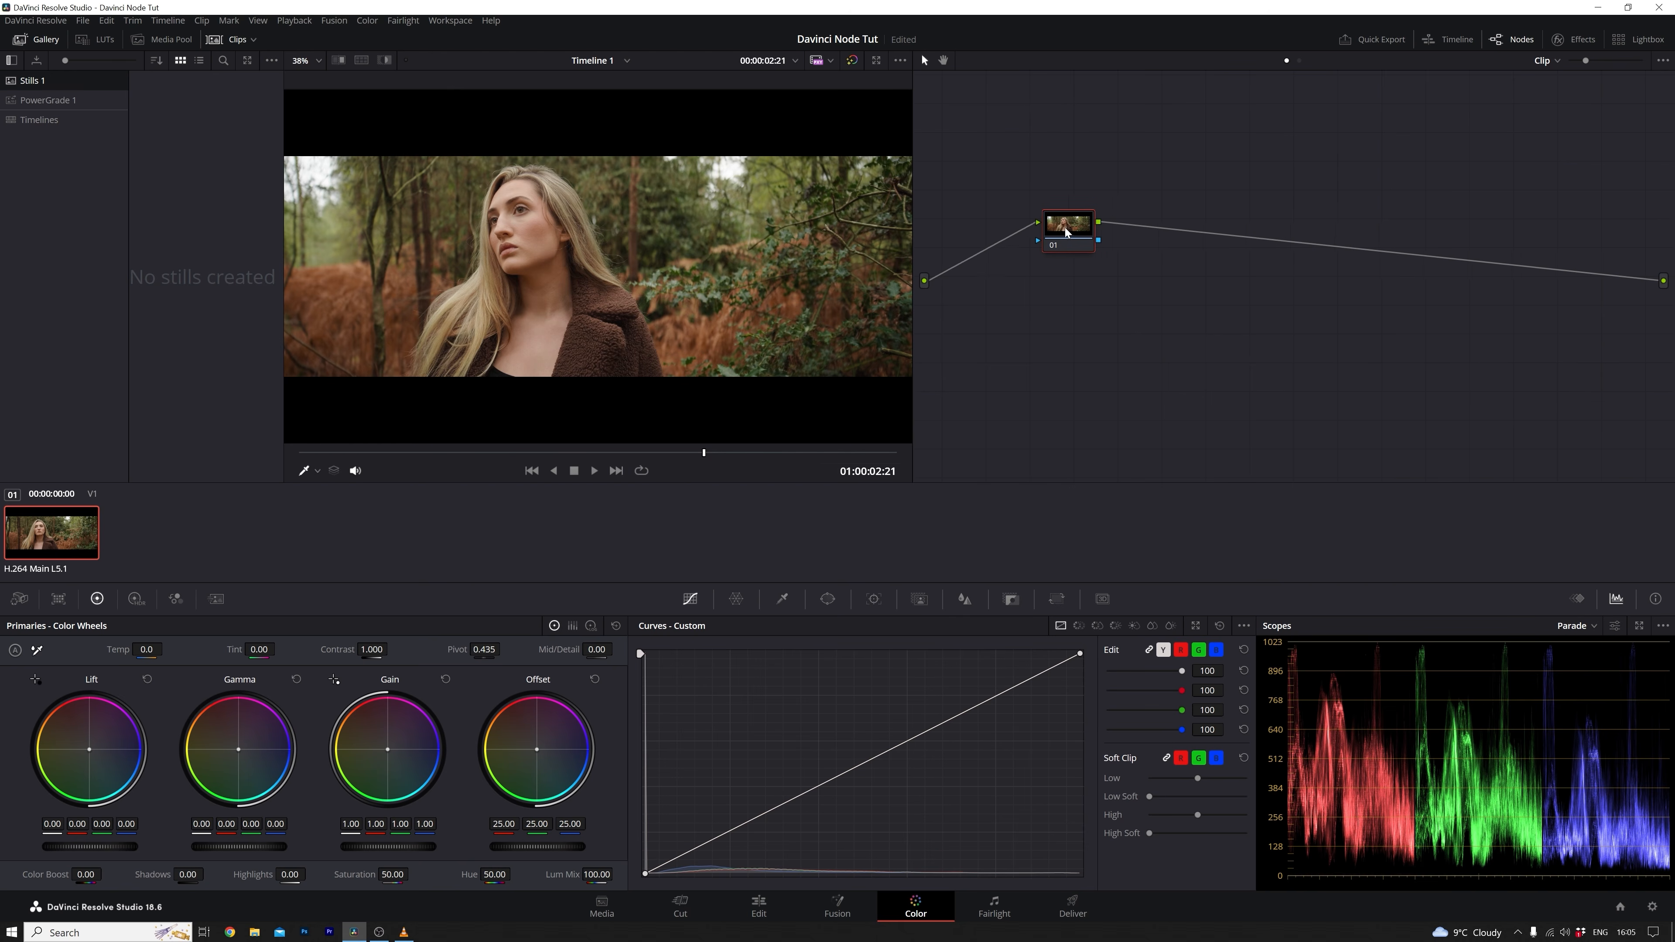
Step: Push node 01's Gamma toward blue, to red -0.02, green 0.00 and blue 0.04
{"action": "left_click_drag", "start_coordinate": [1067, 232], "coordinate": [1072, 232]}
{"action": "left_click_drag", "start_coordinate": [234, 749], "coordinate": [245, 753]}
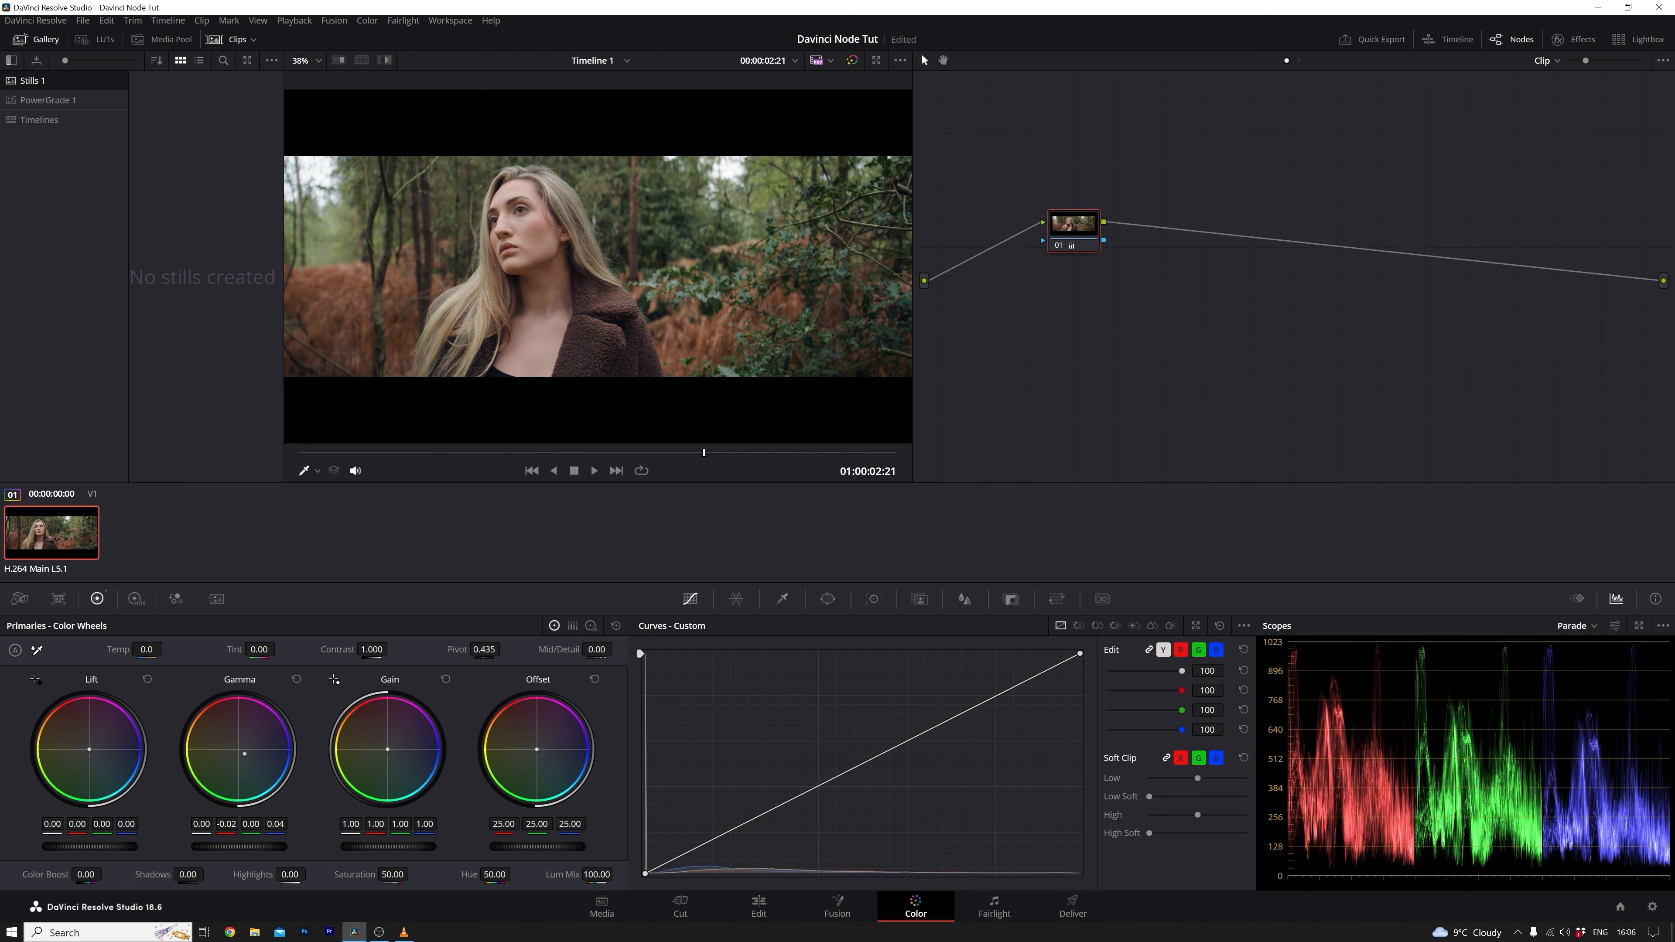
Step: Add a circle window on node 01, enlarge it and center it around the woman's head and shoulders at Pan 45.02, Tilt 50.34
{"action": "left_click", "coordinate": [829, 600]}
{"action": "left_click", "coordinate": [657, 718]}
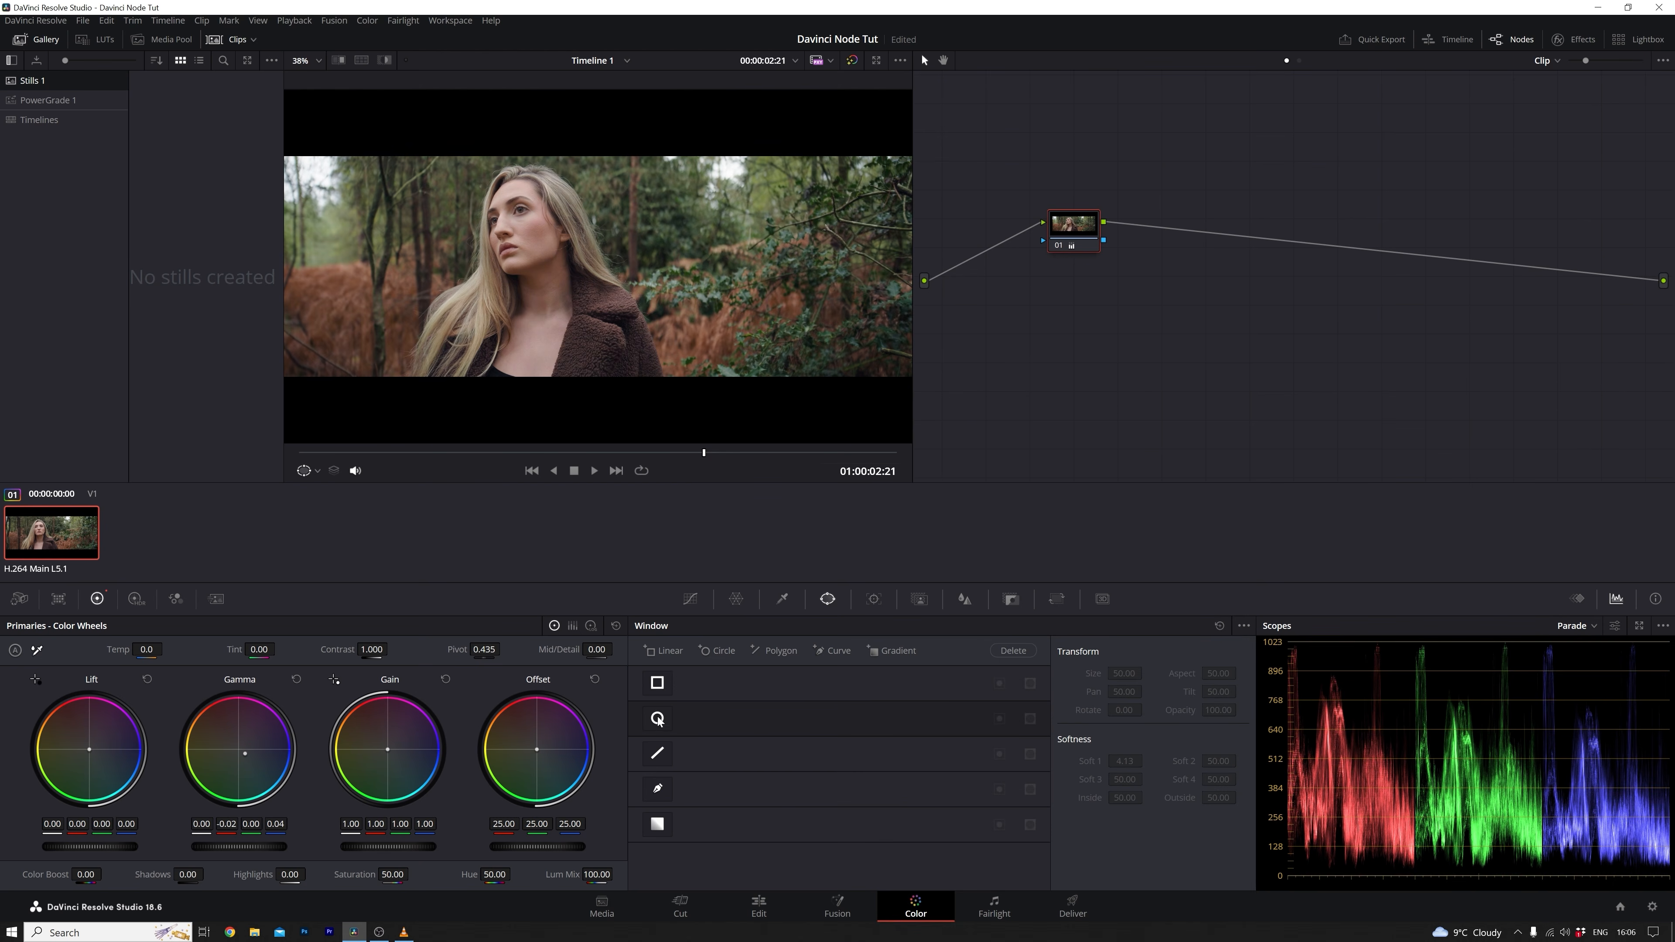
{"action": "left_click_drag", "start_coordinate": [608, 271], "coordinate": [529, 247]}
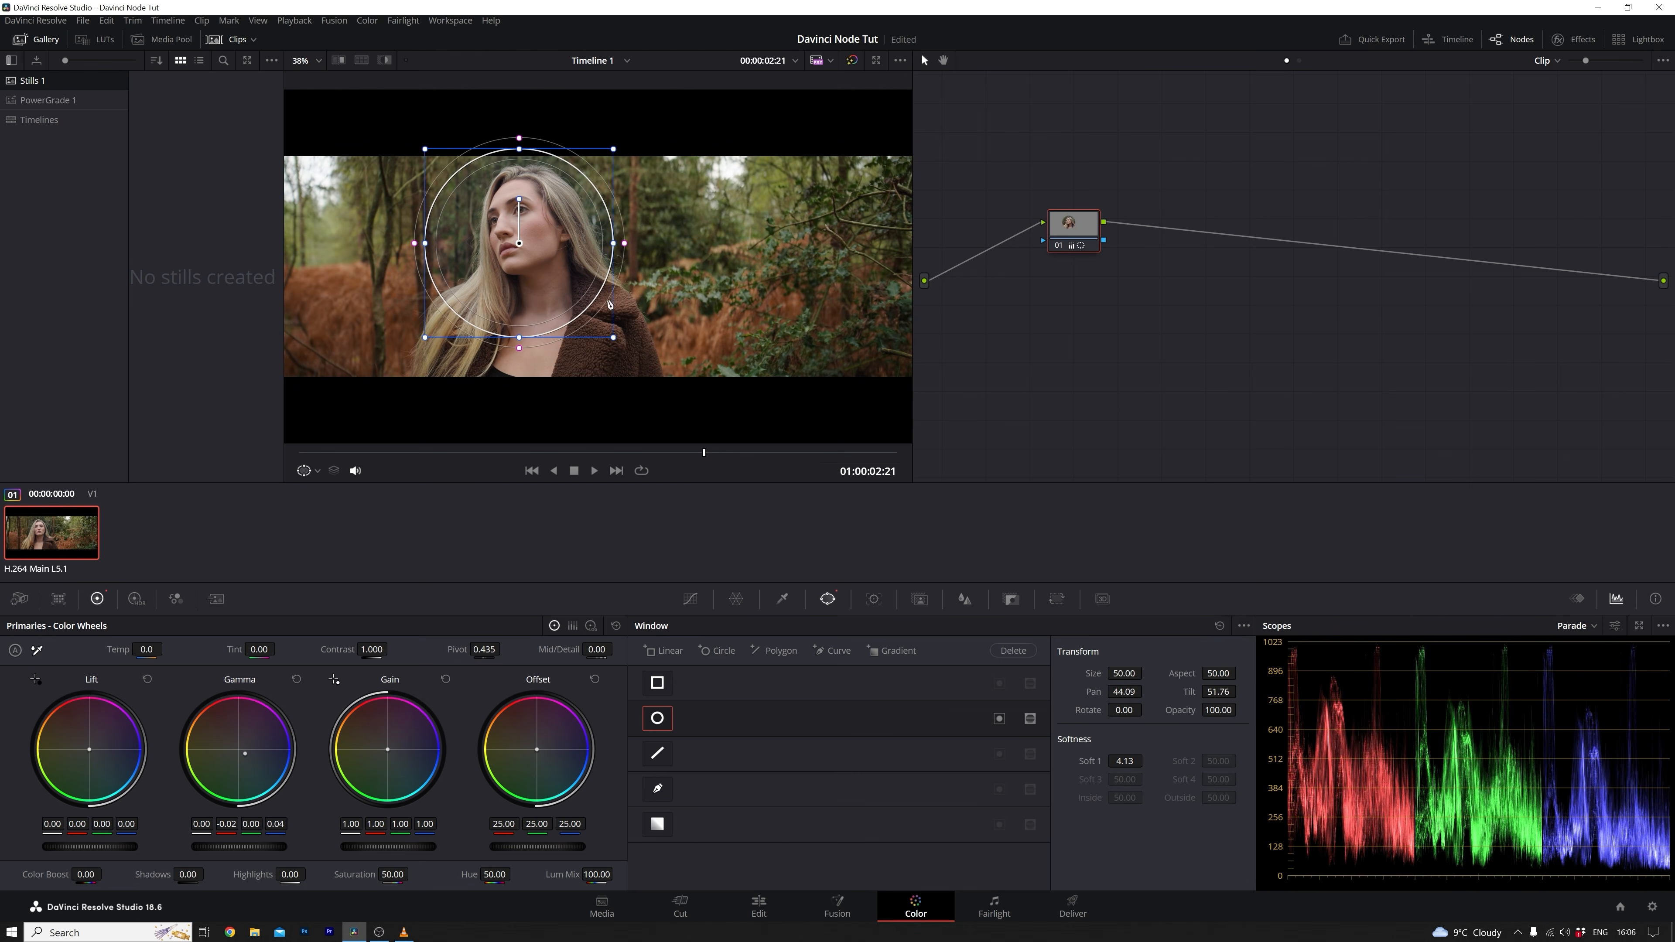
{"action": "left_click_drag", "start_coordinate": [614, 338], "coordinate": [640, 366]}
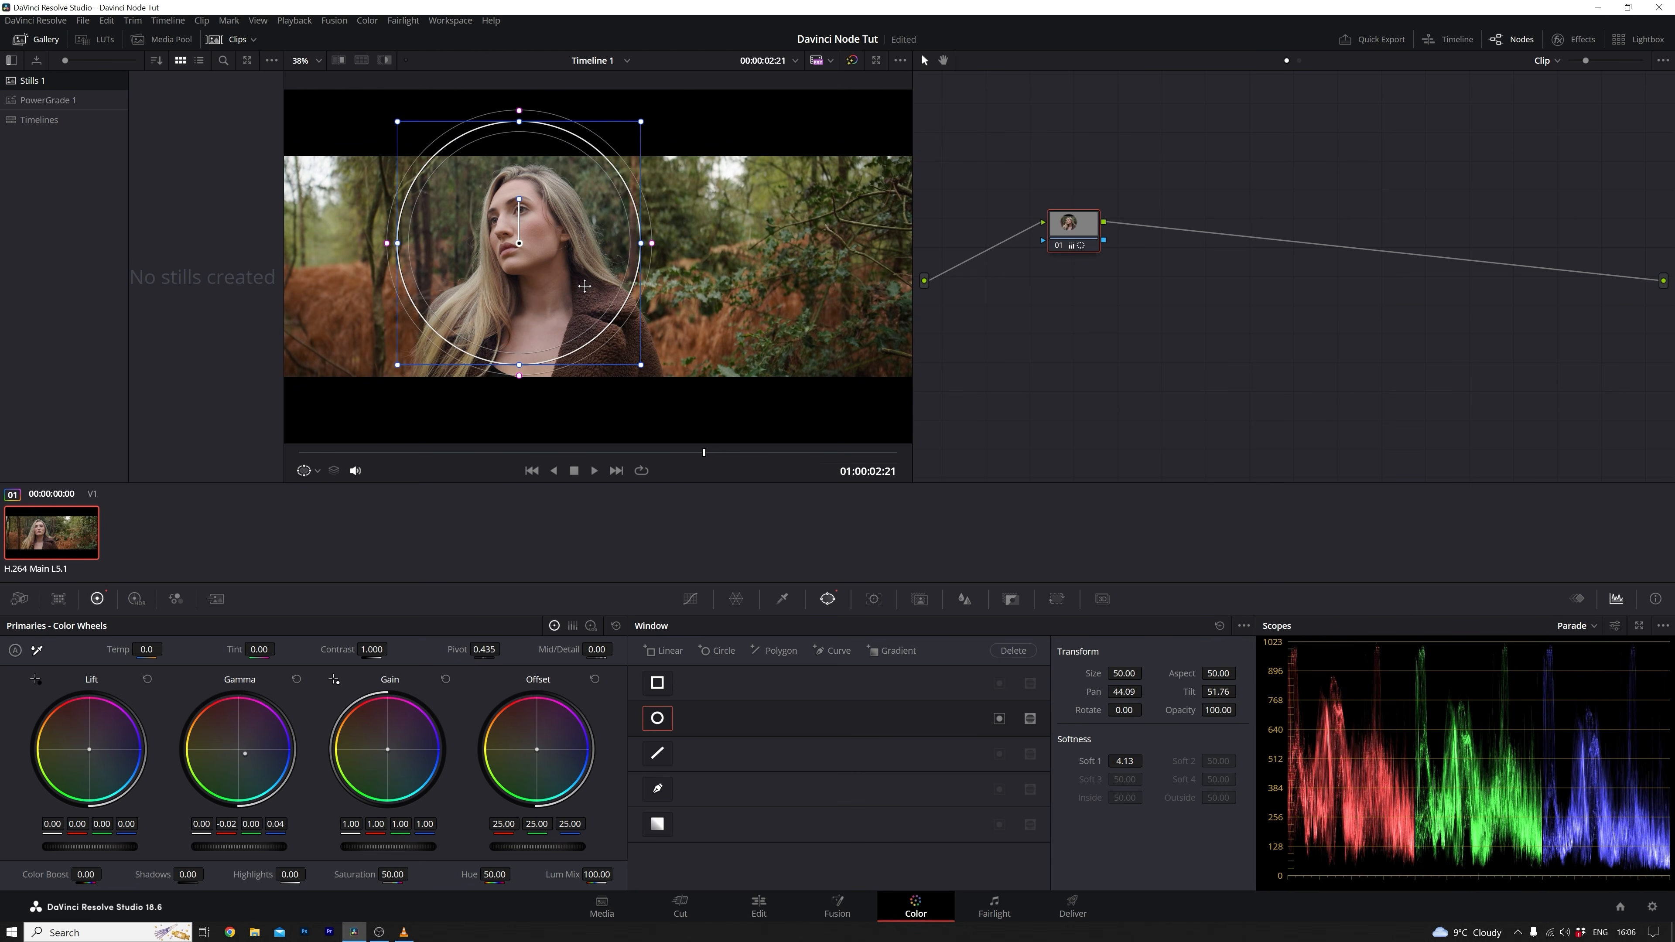
{"action": "left_click_drag", "start_coordinate": [577, 286], "coordinate": [581, 298]}
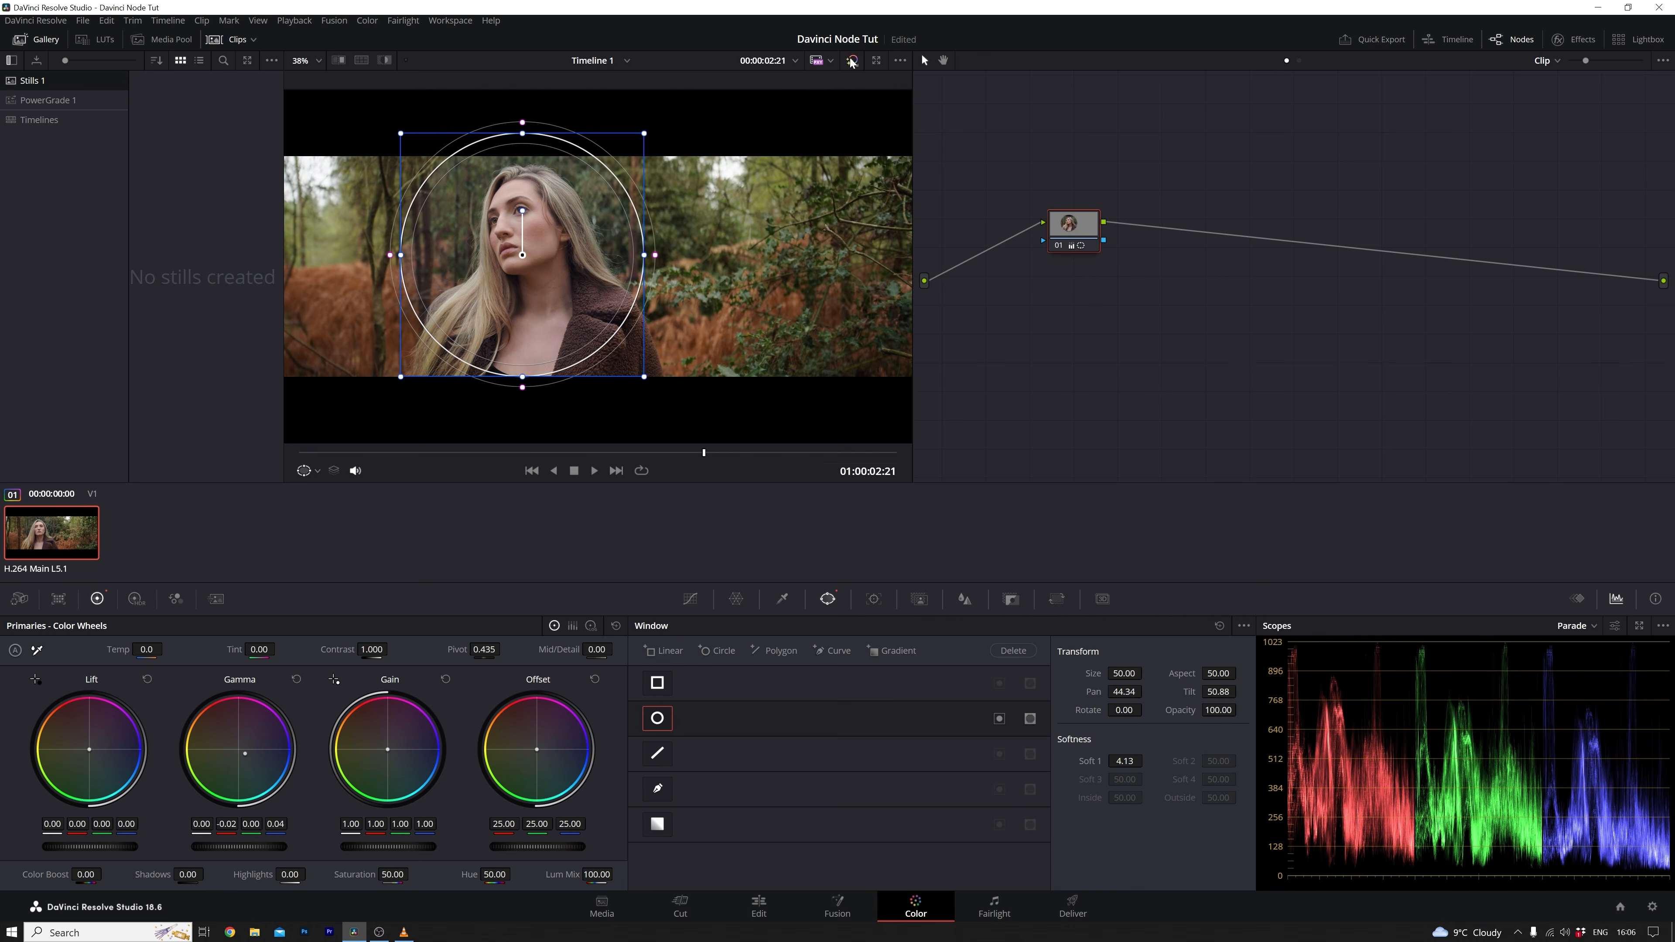
{"action": "left_click_drag", "start_coordinate": [450, 252], "coordinate": [459, 259]}
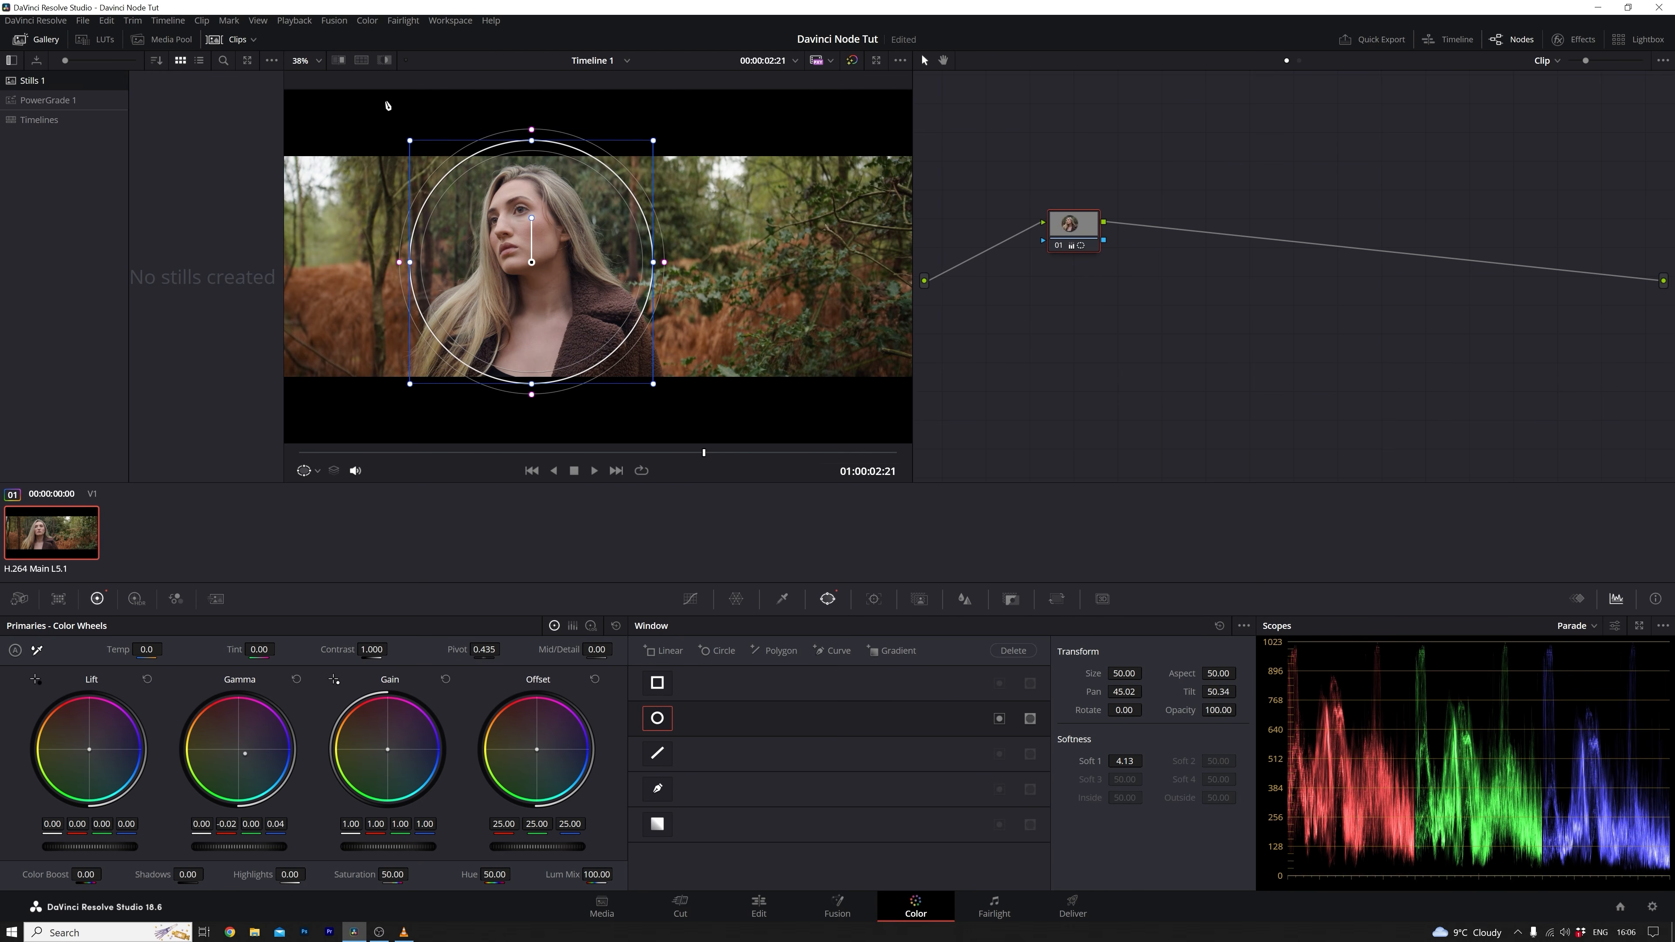
Step: Toggle the highlight view of the circle window and lower the master Gain to 0.93
{"action": "left_click", "coordinate": [385, 61]}
{"action": "left_click", "coordinate": [386, 61]}
{"action": "mouse_move", "coordinate": [384, 851]}
{"action": "left_mouse_down"}
{"action": "mouse_move", "coordinate": [360, 851]}
{"action": "mouse_move", "coordinate": [429, 851]}
{"action": "mouse_move", "coordinate": [392, 851]}
{"action": "left_mouse_up"}
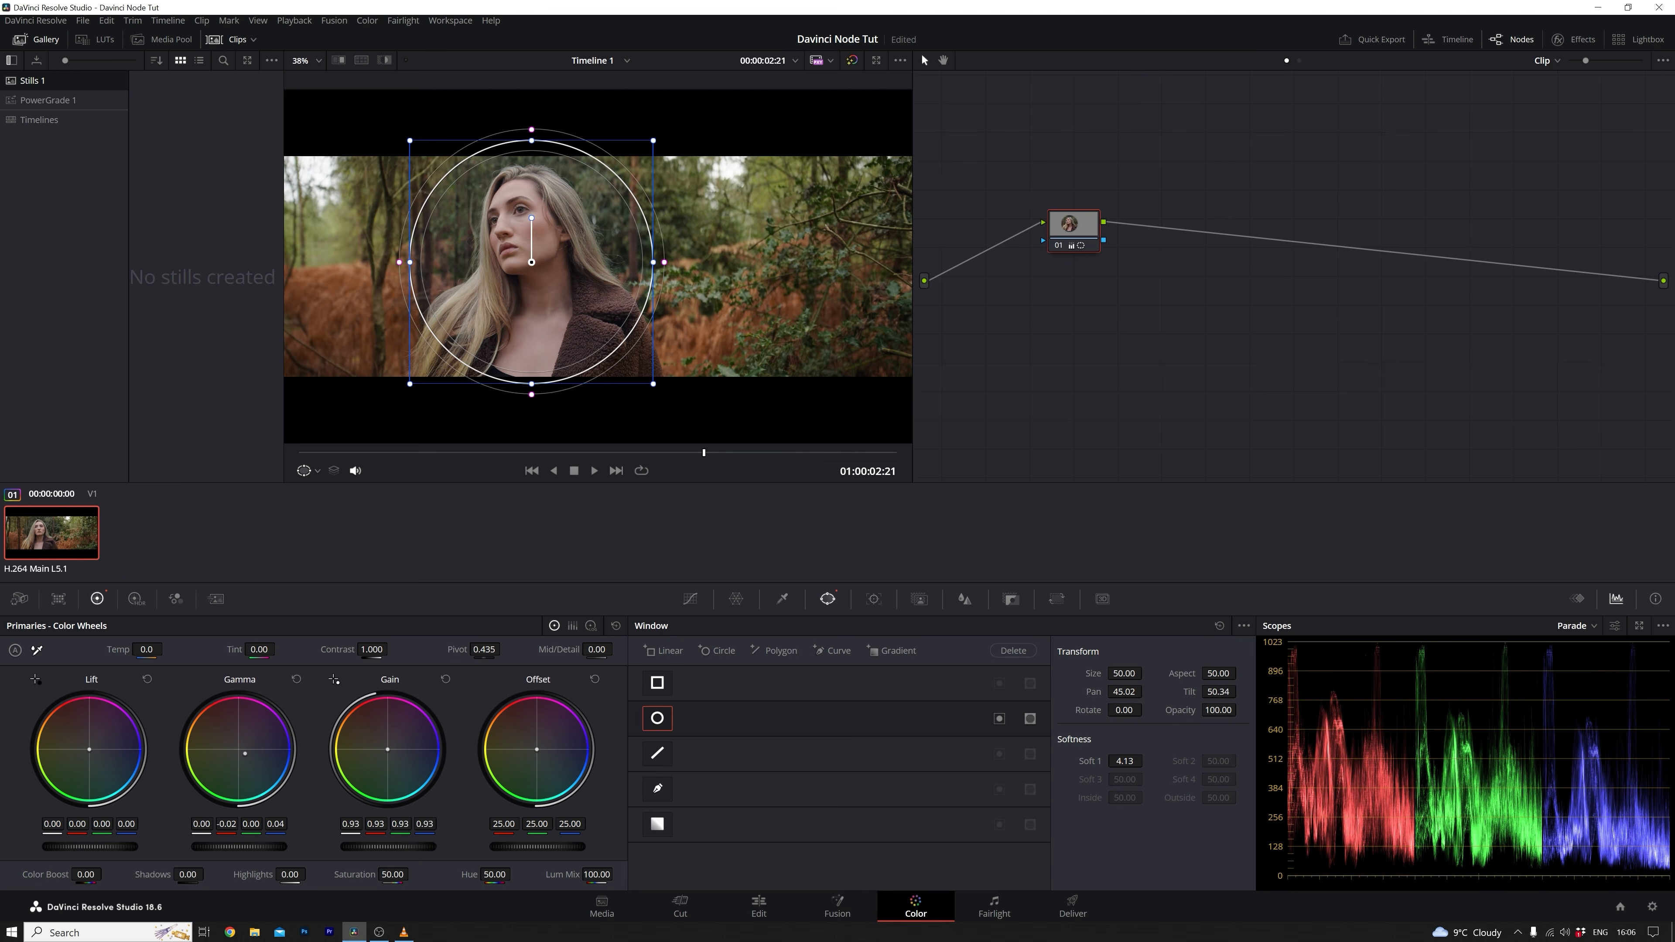
Step: Undo the Gain change and the circle window on node 01
{"action": "key", "text": "ctrl+z"}
{"action": "key", "text": "ctrl+z"}
{"action": "key", "text": "ctrl+z"}
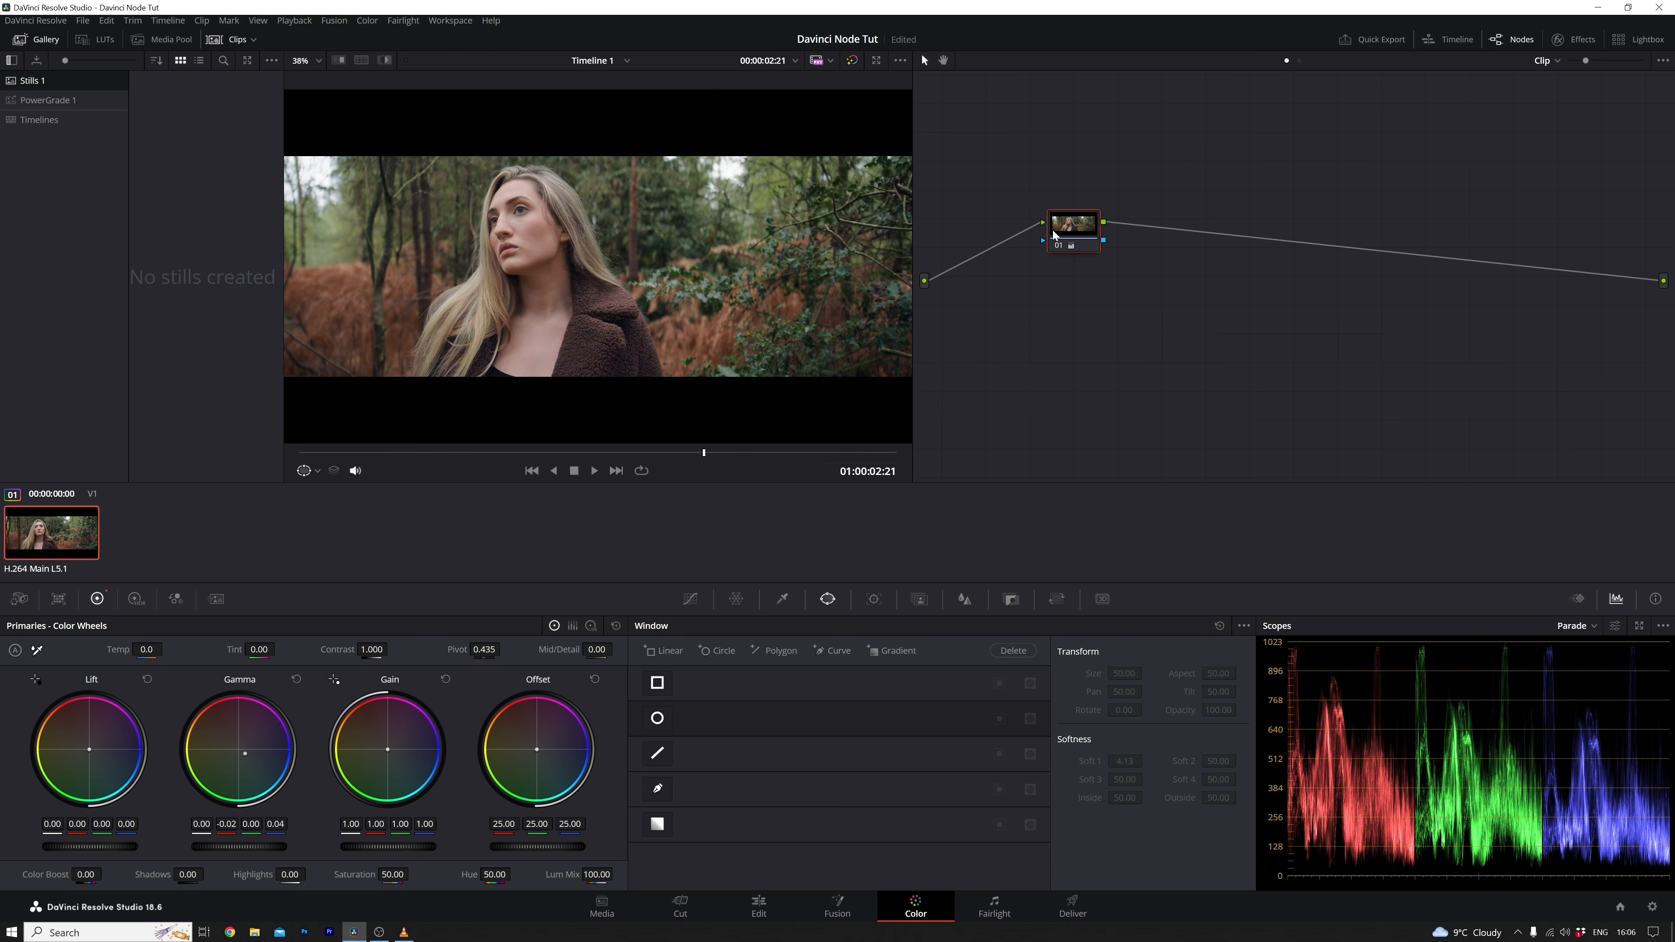
Step: Add three serial nodes after node 01 and select each node of the chain in turn
{"action": "key", "text": "alt+s"}
{"action": "key", "text": "alt+s"}
{"action": "key", "text": "alt+s"}
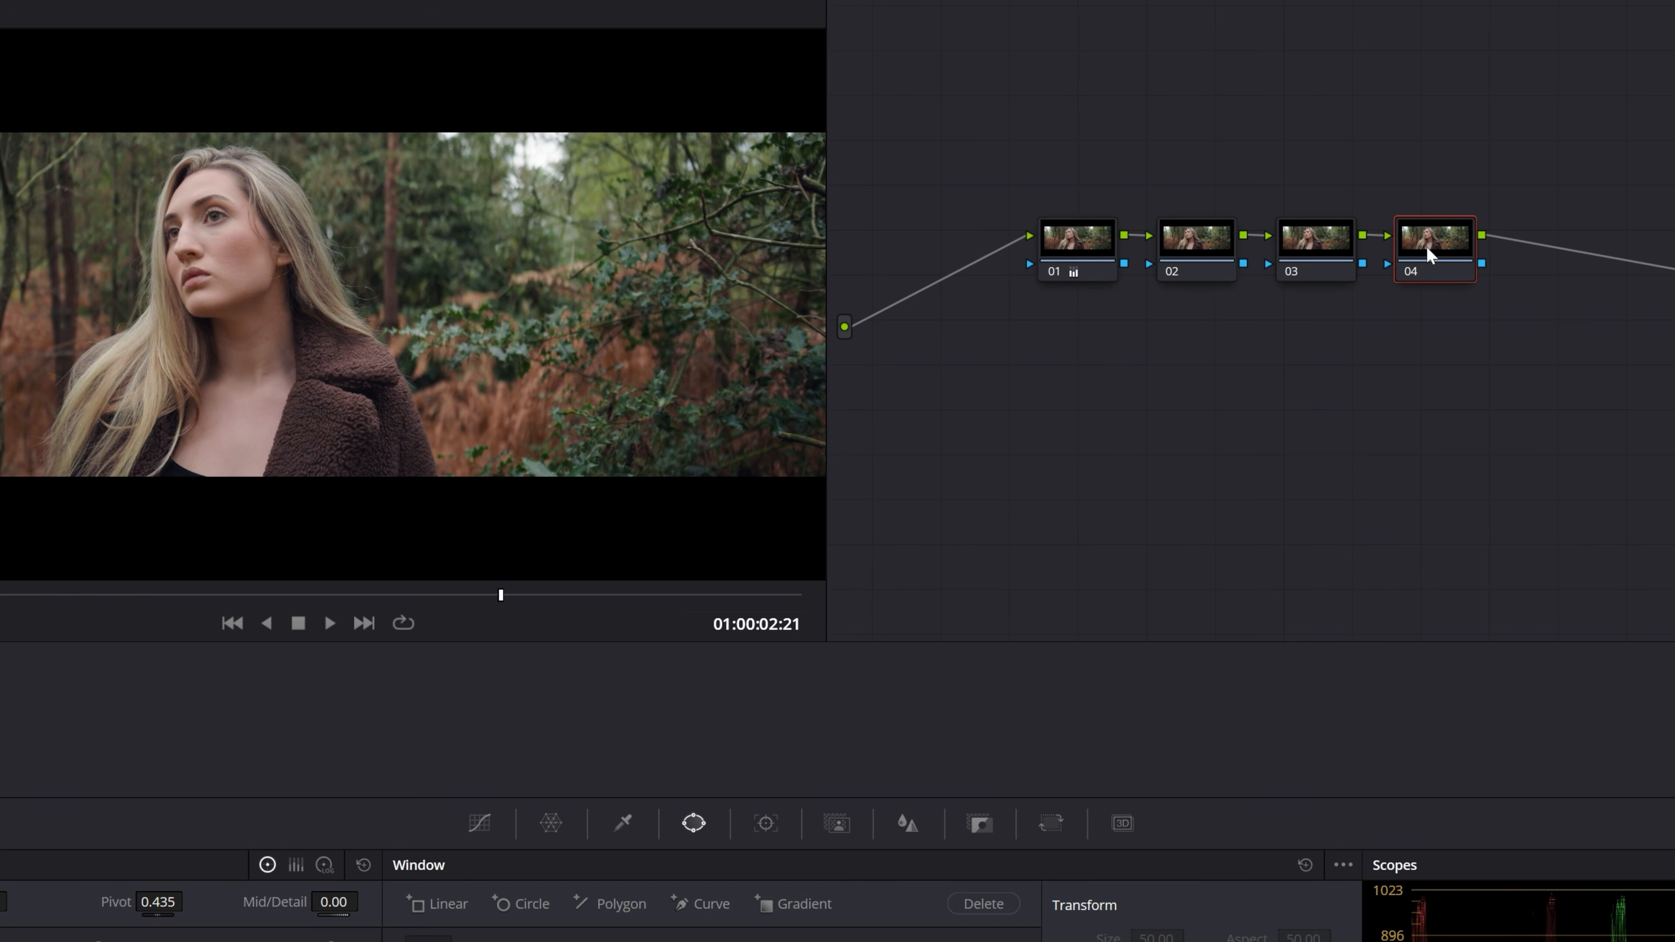
{"action": "left_click", "coordinate": [1102, 248]}
{"action": "left_click", "coordinate": [1191, 234]}
{"action": "left_click", "coordinate": [1301, 252]}
{"action": "left_click", "coordinate": [1409, 248]}
{"action": "left_click", "coordinate": [1084, 254]}
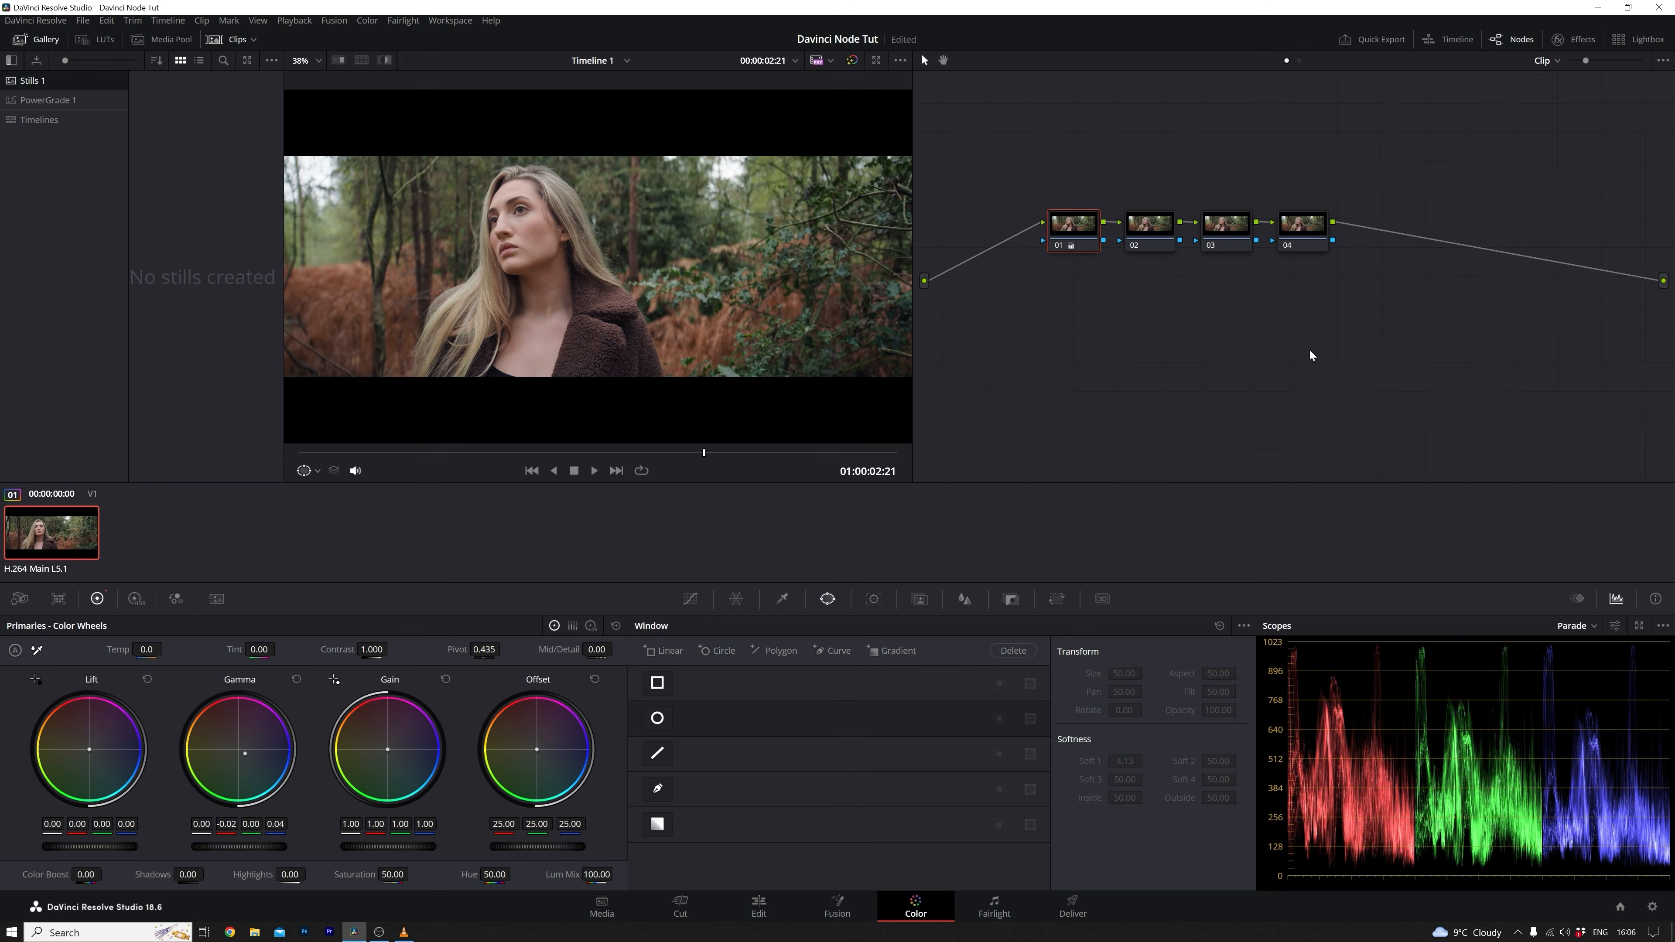
Step: Undo the three added serial nodes so that only node 01 remains
{"action": "key", "text": "ctrl+z"}
{"action": "key", "text": "ctrl+z"}
{"action": "key", "text": "ctrl+z"}
{"action": "key", "text": "ctrl+z"}
{"action": "key", "text": "ctrl+z"}
{"action": "key", "text": "ctrl+z"}
{"action": "key", "text": "ctrl+z"}
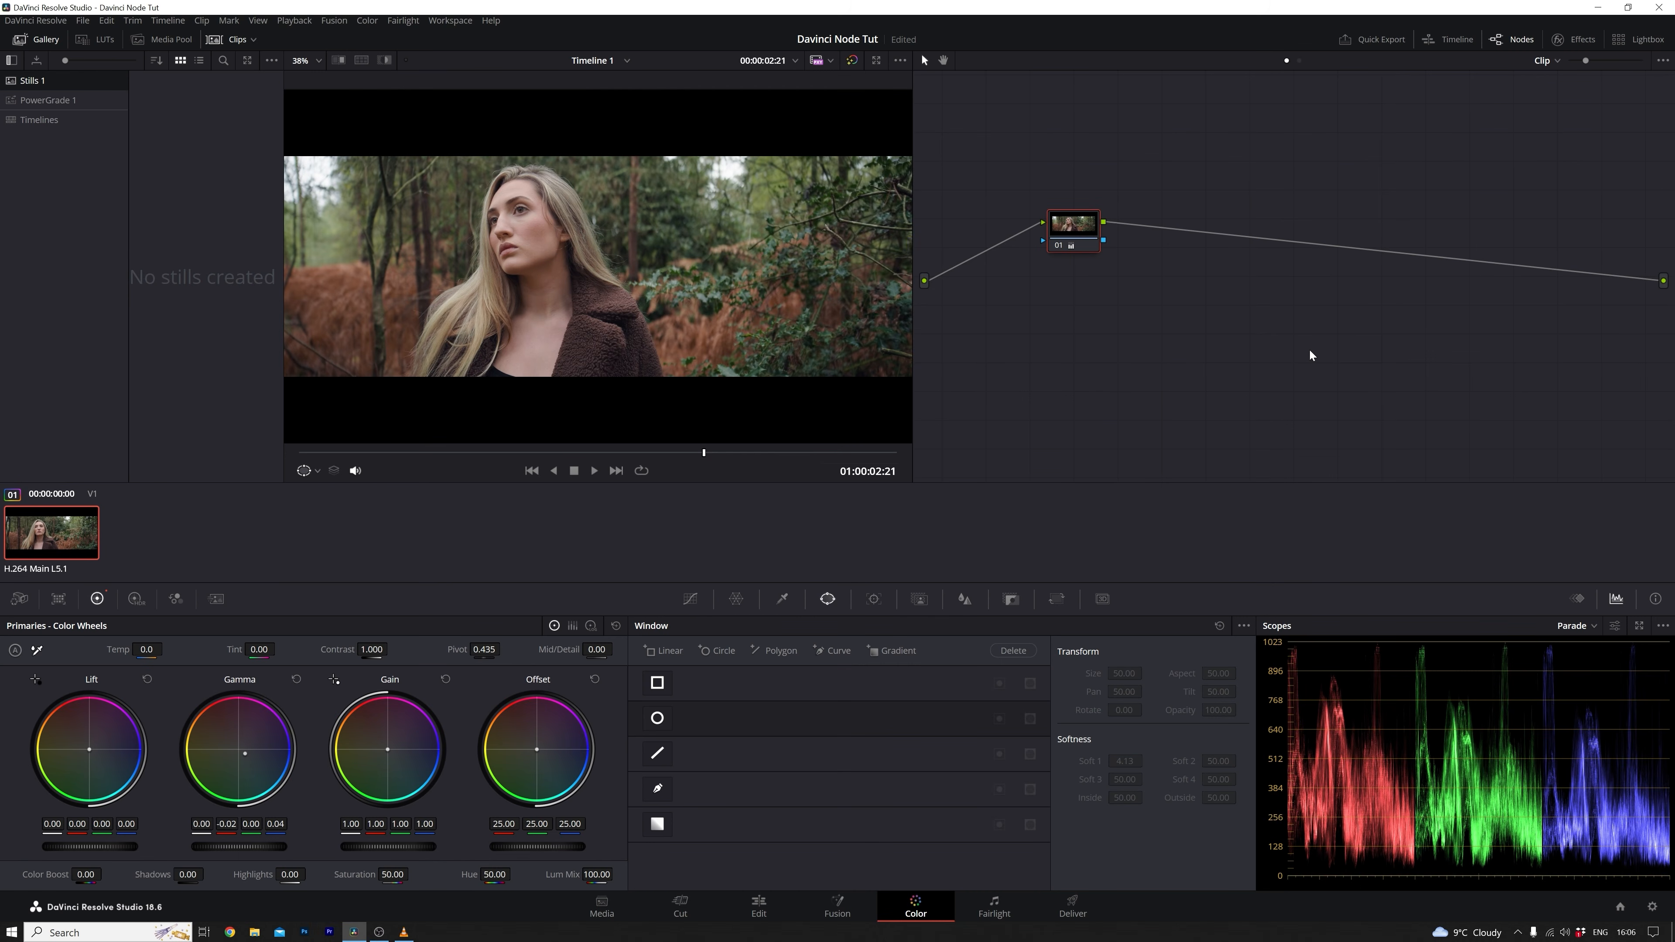
Step: Lower the master Offset on node 01, and reset the node's whole grade
{"action": "left_click_drag", "start_coordinate": [1065, 235], "coordinate": [1078, 236]}
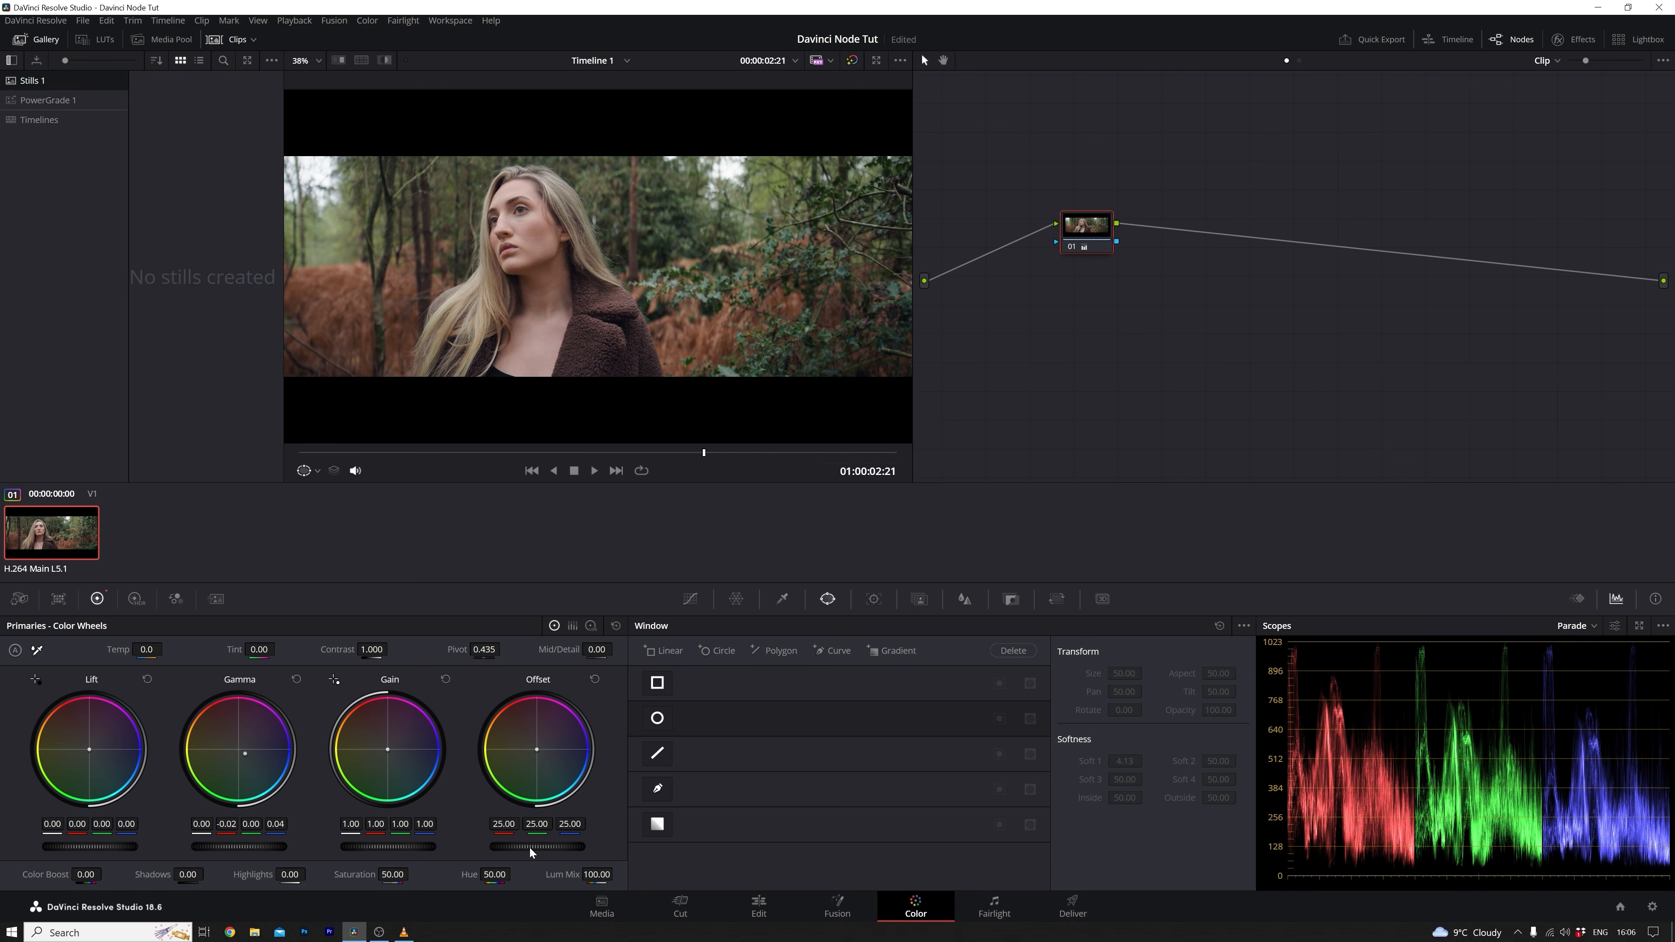
{"action": "left_click_drag", "start_coordinate": [538, 847], "coordinate": [501, 847]}
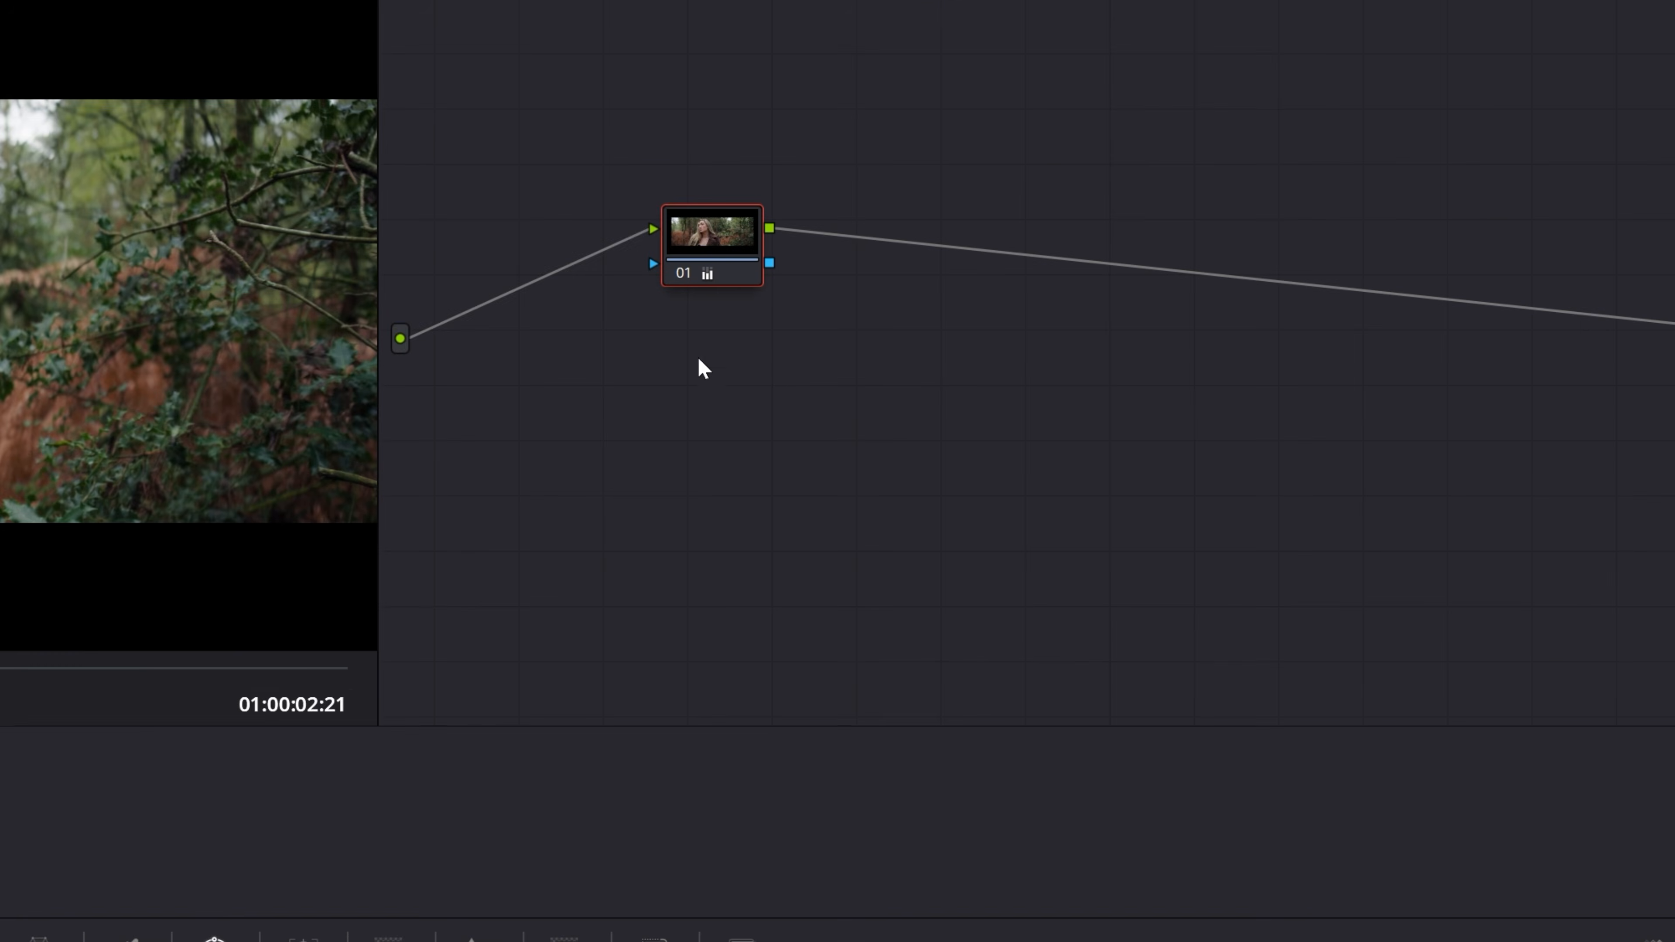
{"action": "right_click", "coordinate": [707, 230]}
{"action": "left_click", "coordinate": [765, 244]}
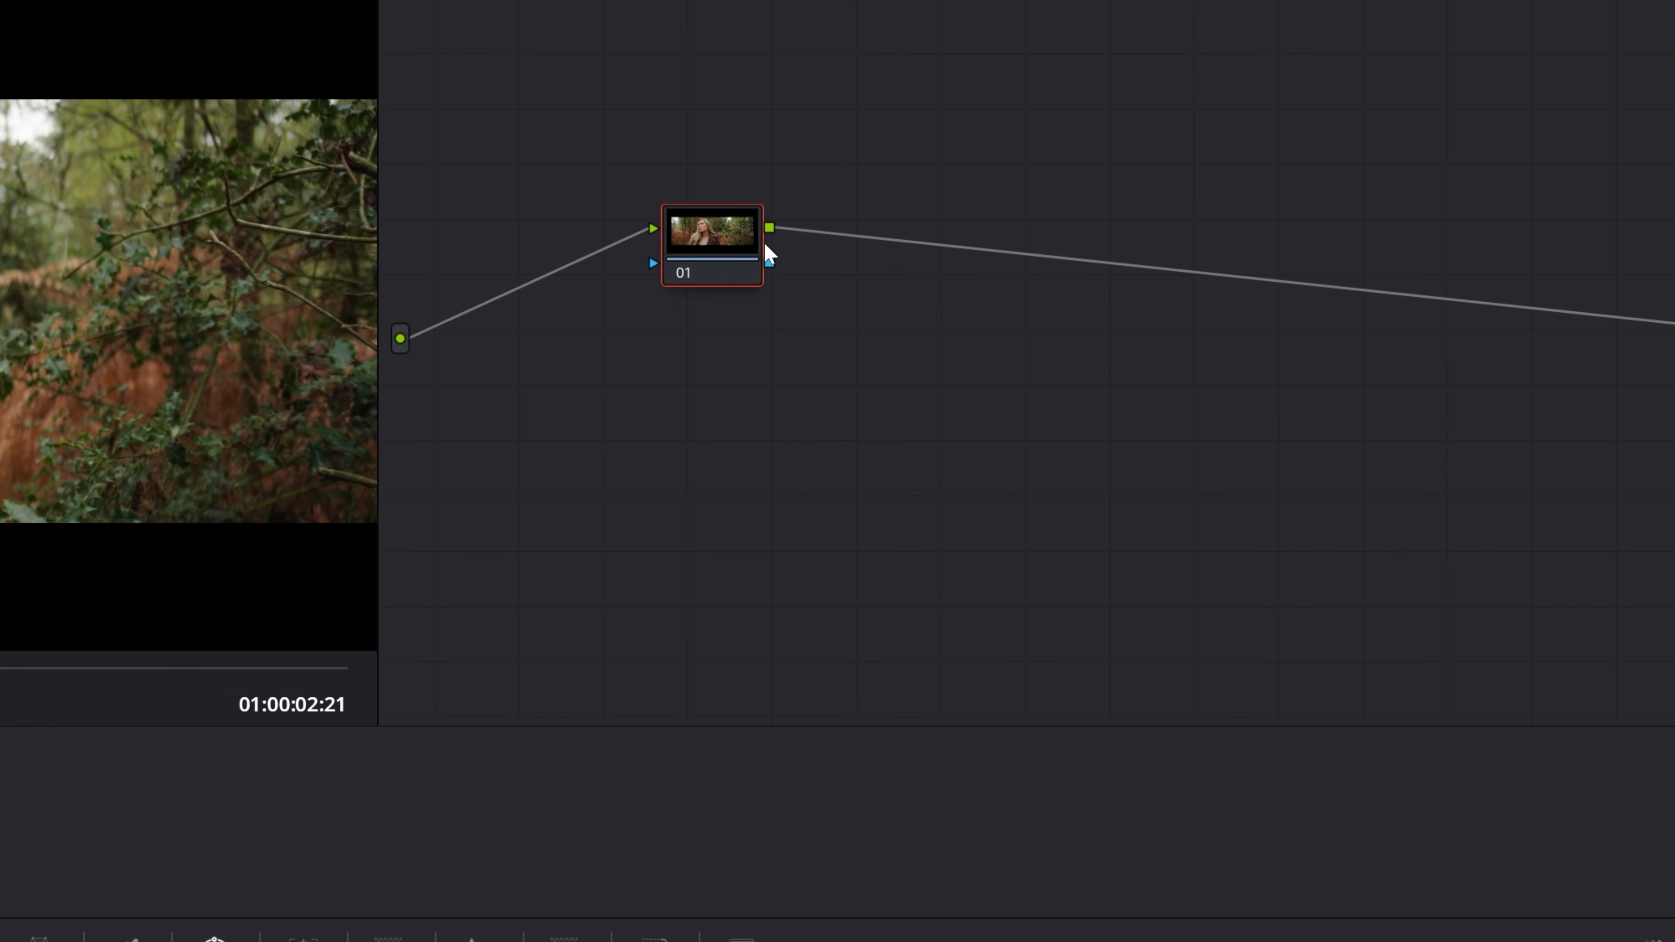
Step: Label node 01 "Primary" and add a serial node after it
{"action": "right_click", "coordinate": [725, 238]}
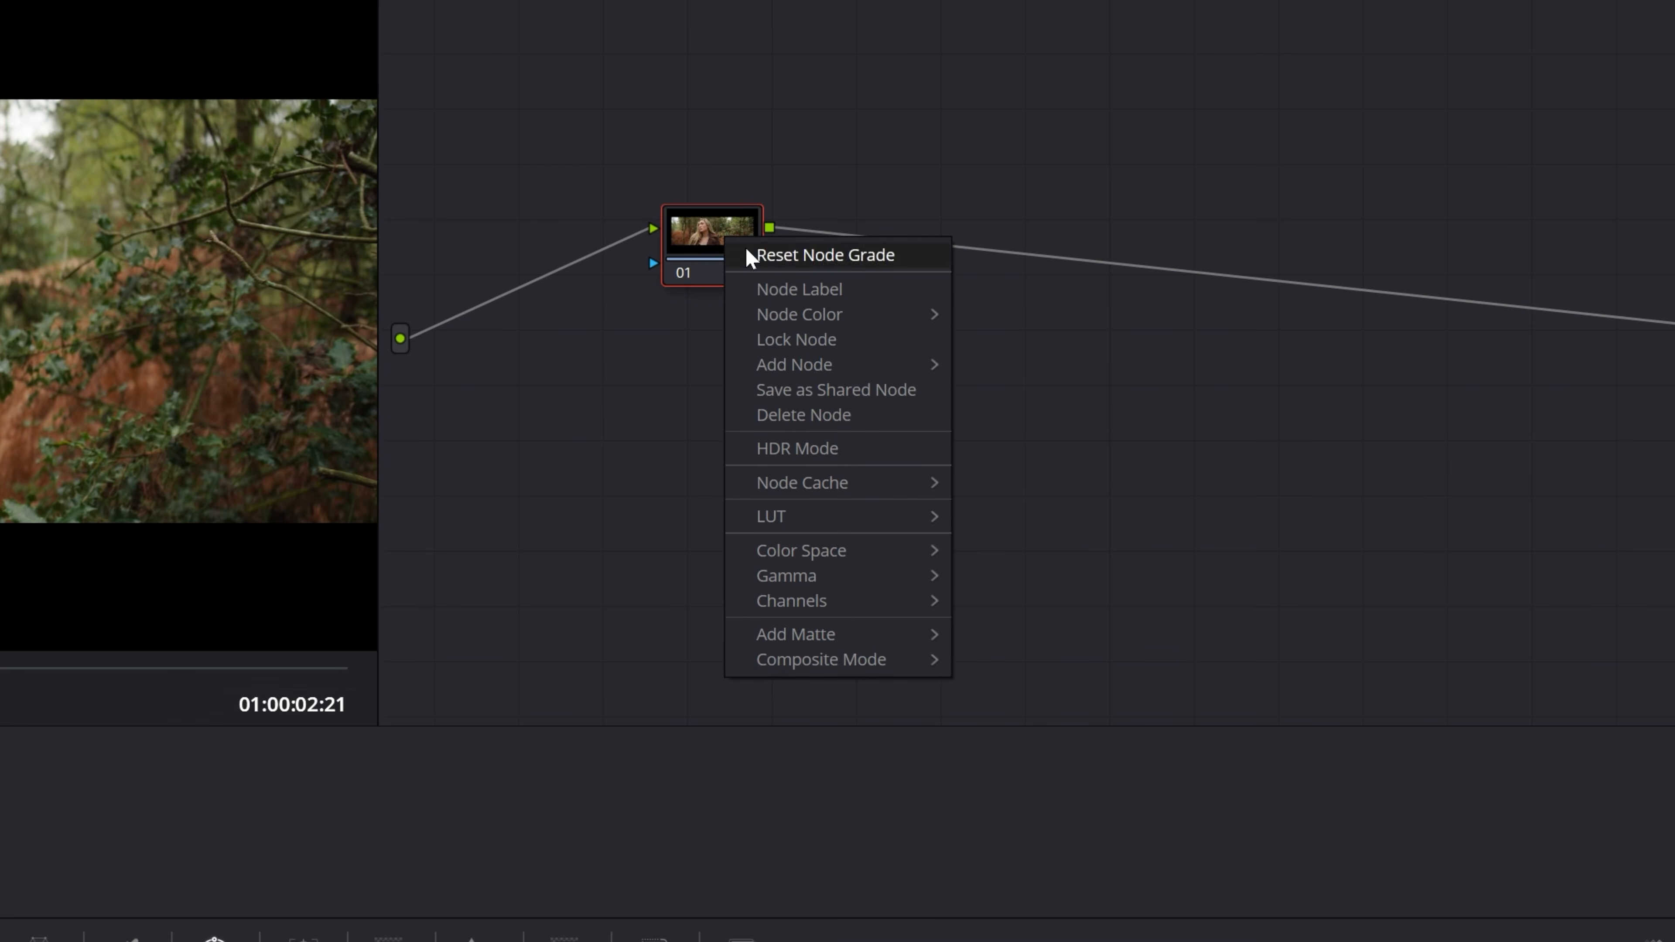
{"action": "left_click", "coordinate": [795, 295]}
{"action": "type", "text": "Primary"}
{"action": "key", "text": "Return"}
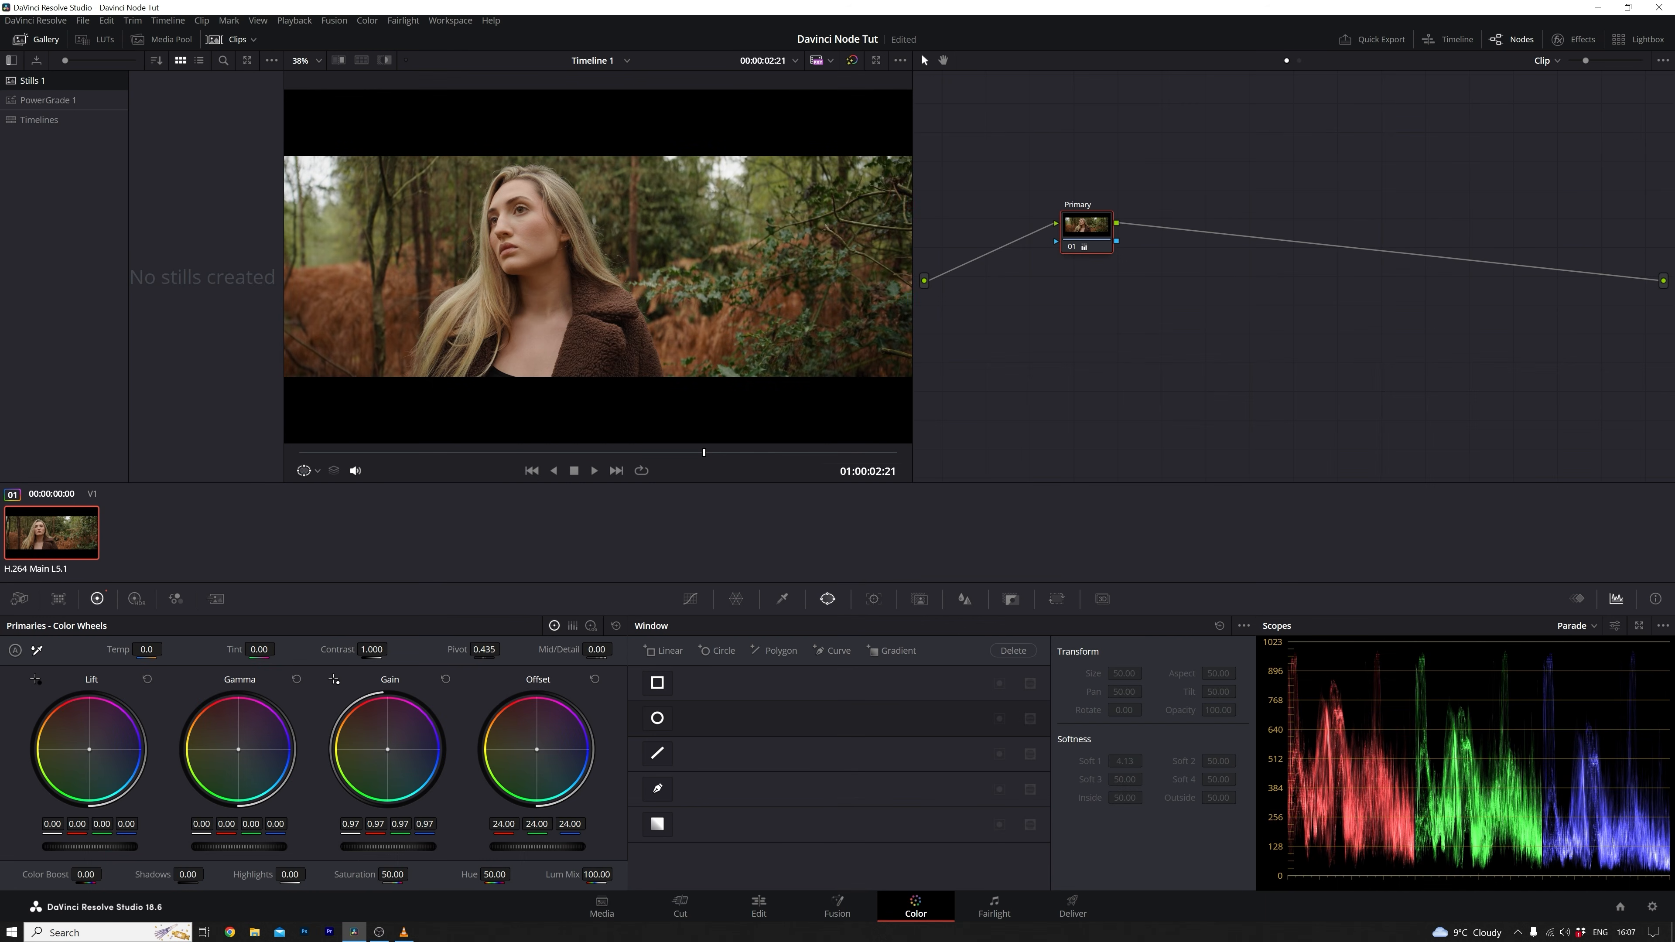
{"action": "mouse_move", "coordinate": [1103, 225]}
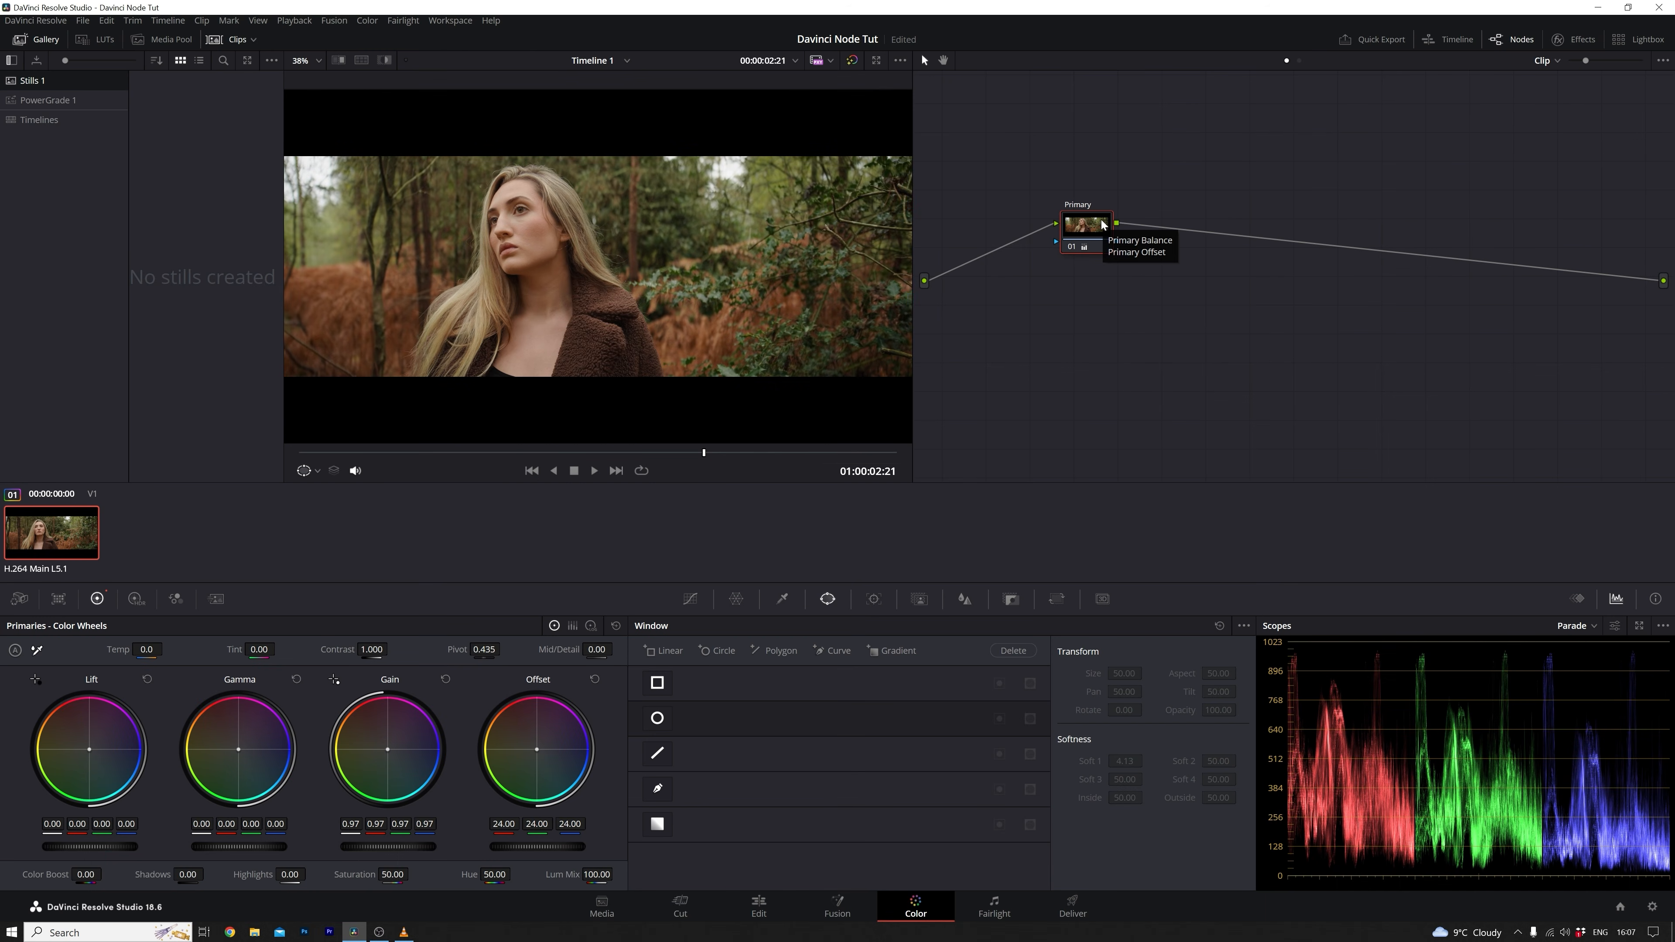
{"action": "key", "text": "alt+s"}
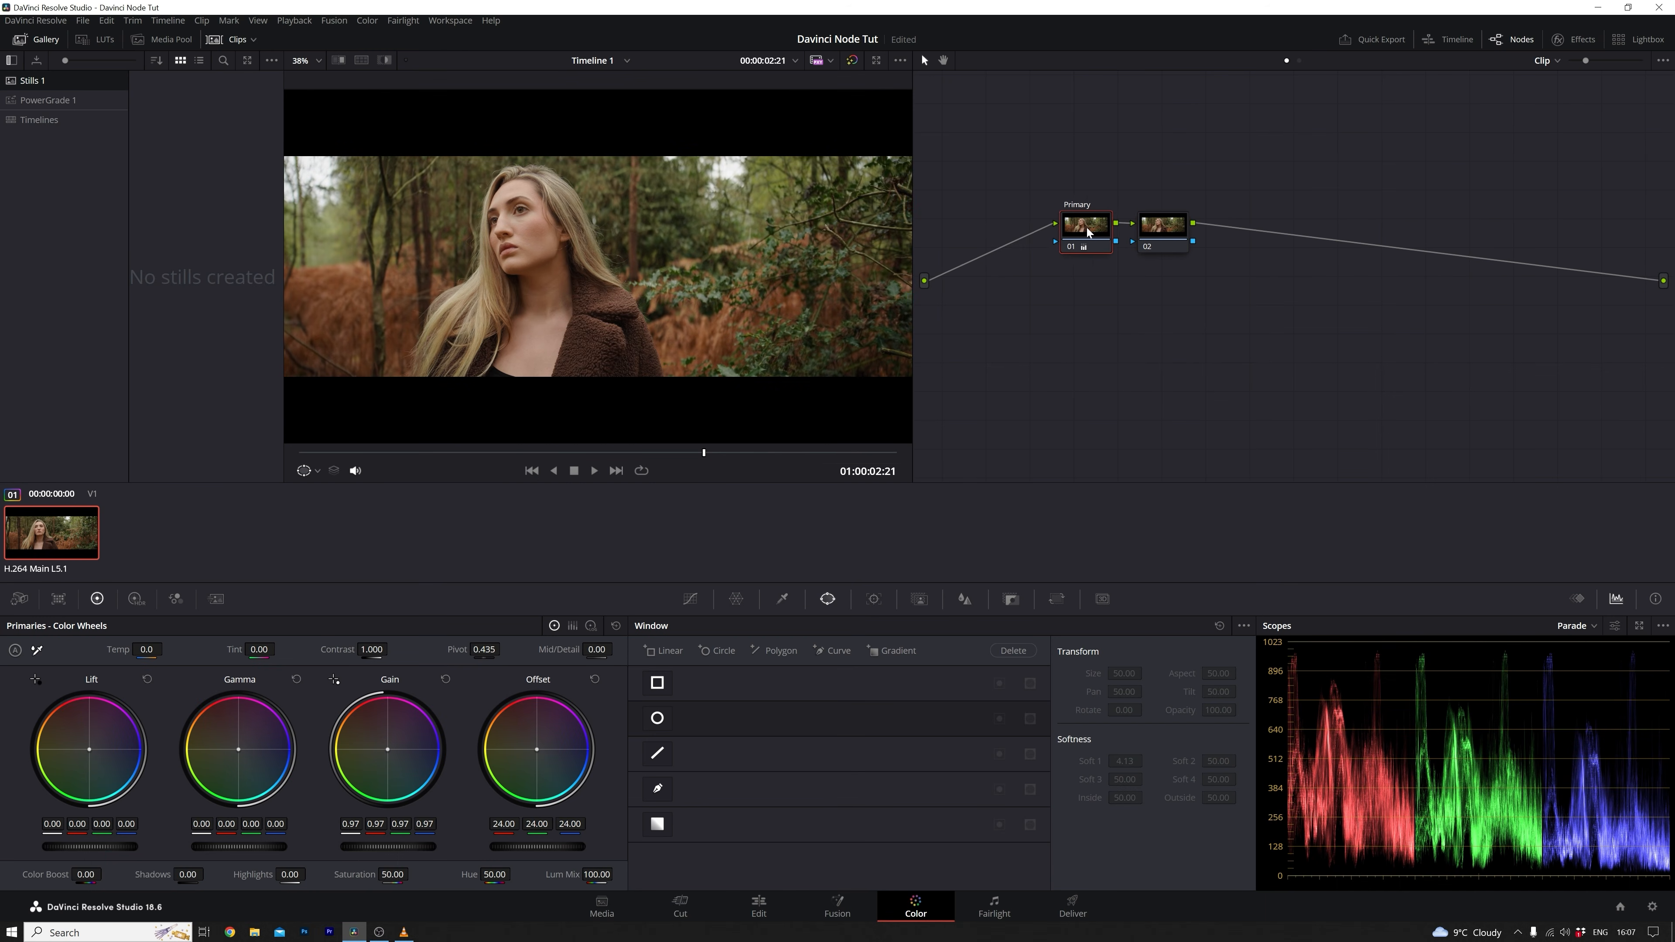
Step: Select the Primary node and node 02 in turn to compare their primaries settings, nudging node 02 level with the Primary node
{"action": "left_click", "coordinate": [1167, 231]}
{"action": "left_click", "coordinate": [1077, 231]}
{"action": "left_click_drag", "start_coordinate": [1077, 231], "coordinate": [1085, 233]}
{"action": "left_click", "coordinate": [1167, 229]}
{"action": "left_click", "coordinate": [1085, 235]}
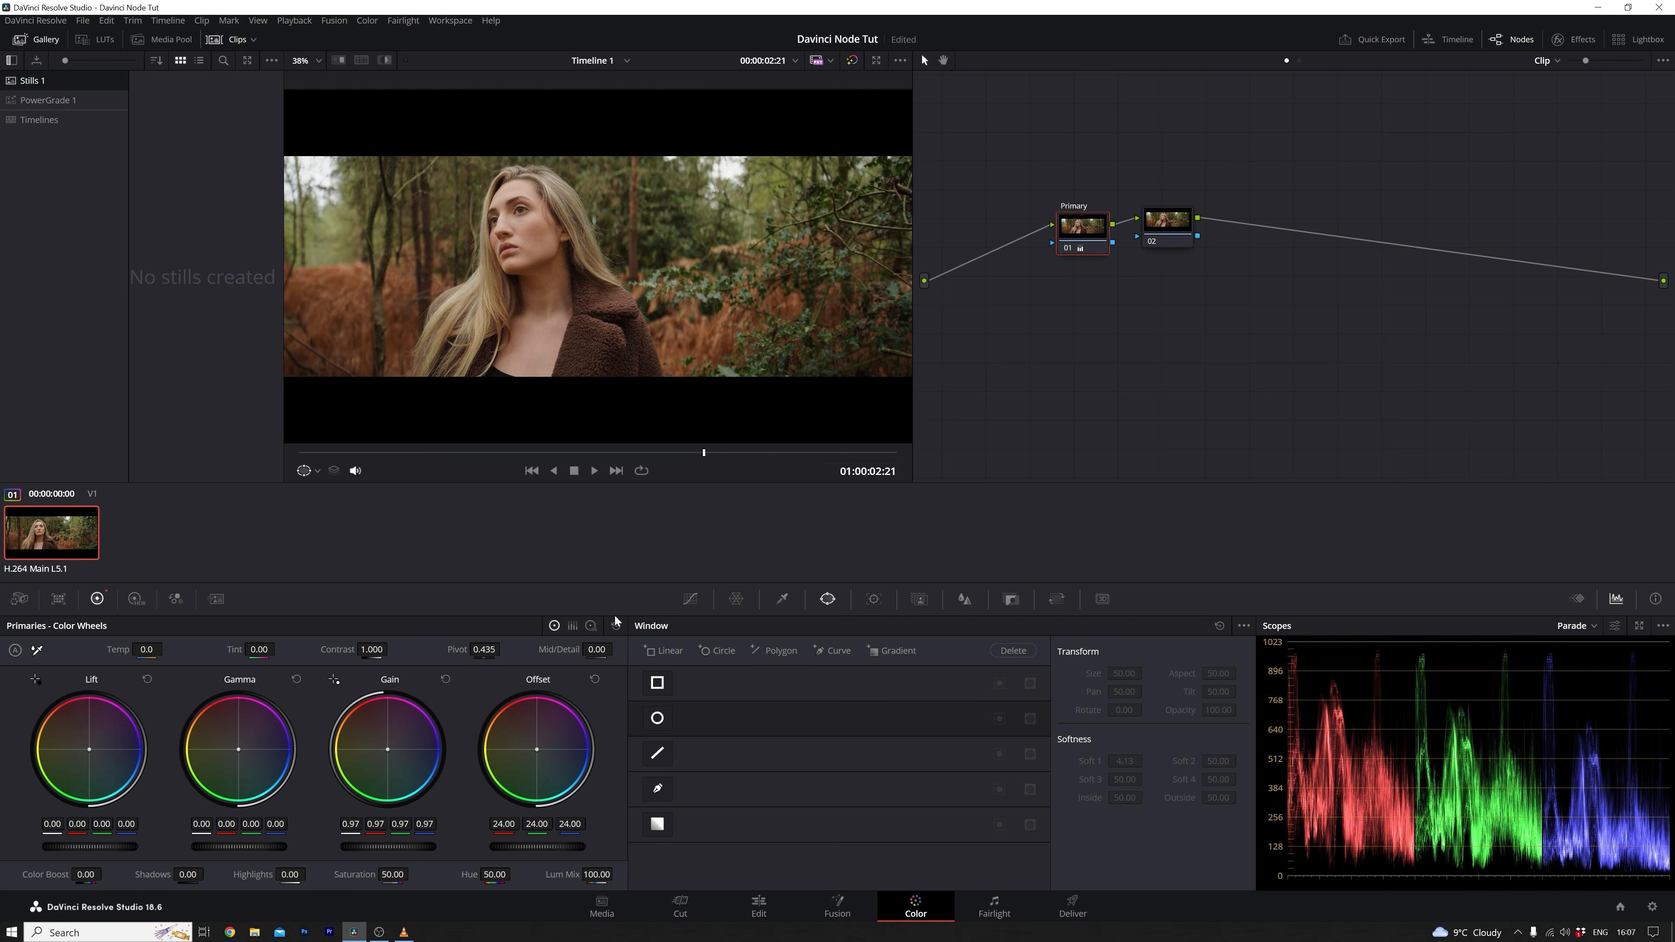
{"action": "left_click_drag", "start_coordinate": [1178, 224], "coordinate": [1179, 233]}
{"action": "left_click", "coordinate": [1087, 234]}
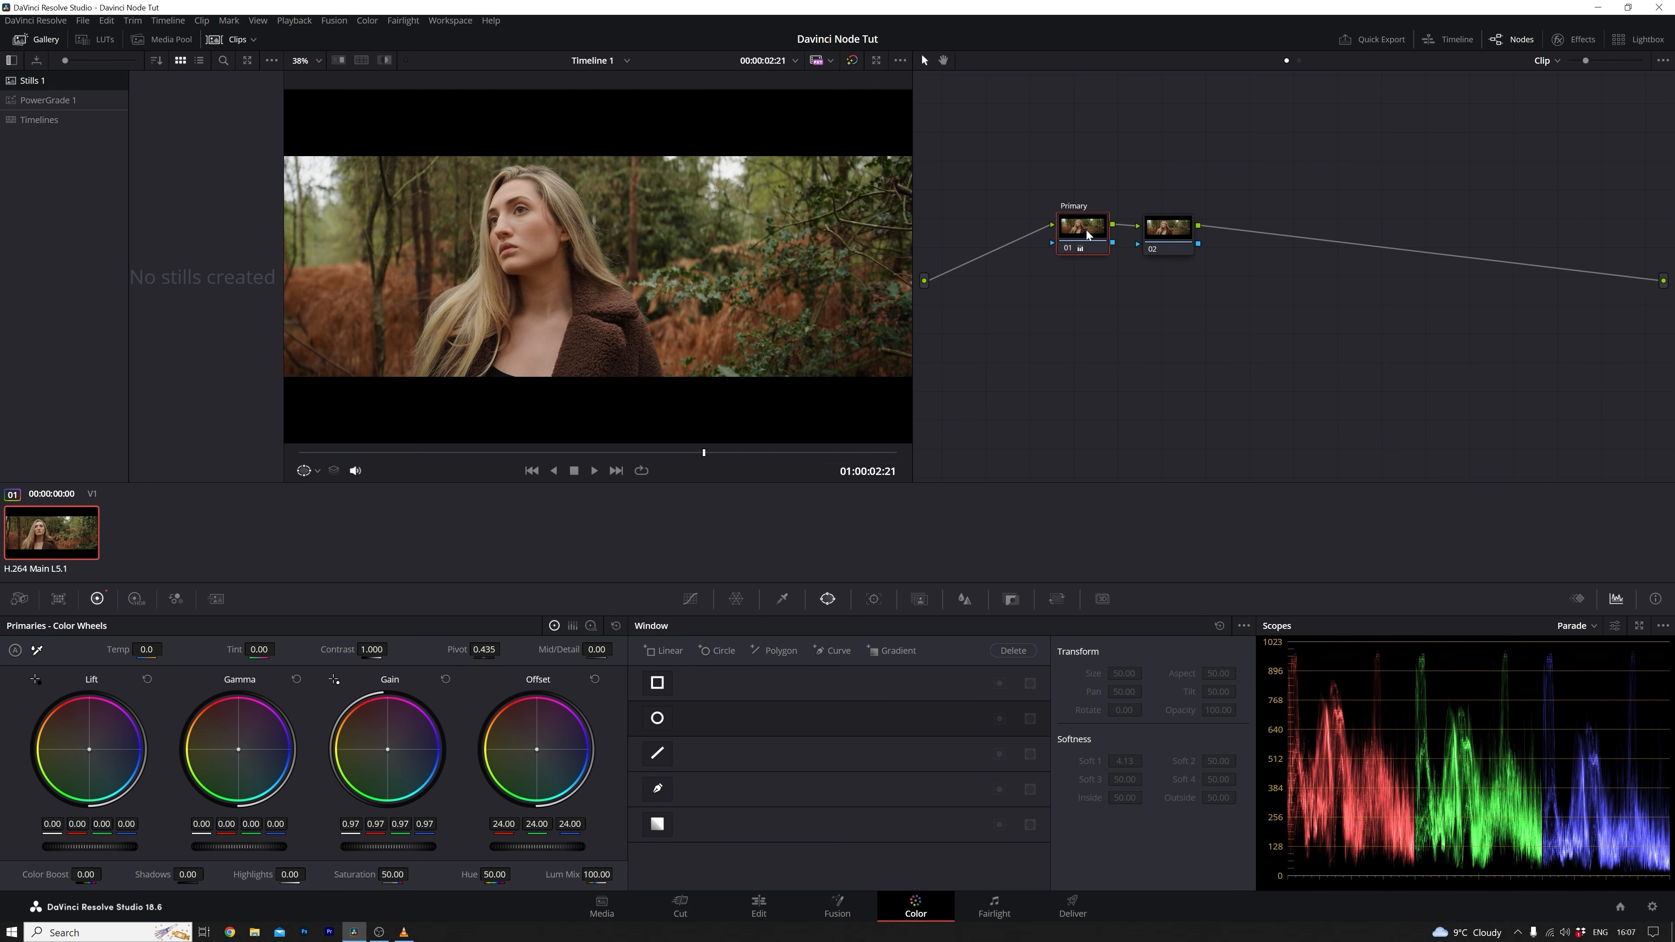
{"action": "left_click_drag", "start_coordinate": [1142, 234], "coordinate": [1160, 231]}
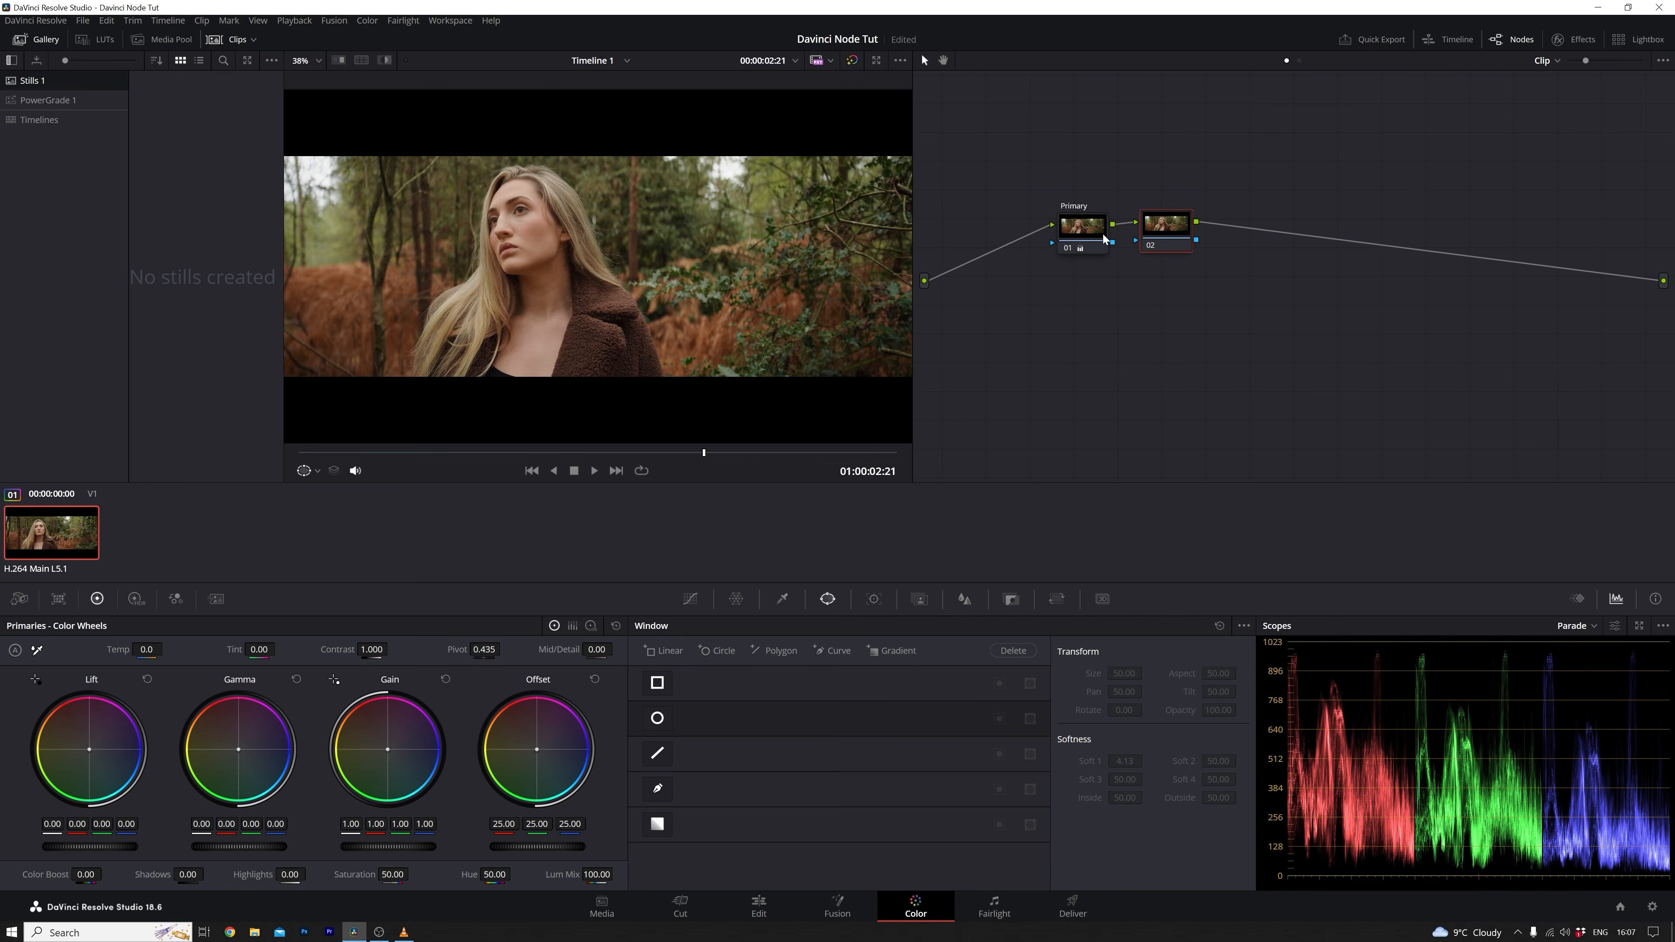
Step: Warm the Primary node's Gamma toward orange, with red at 0.03 and blue at -0.10, and check node 02's wheels
{"action": "left_click", "coordinate": [1086, 232]}
{"action": "left_click_drag", "start_coordinate": [238, 750], "coordinate": [222, 743]}
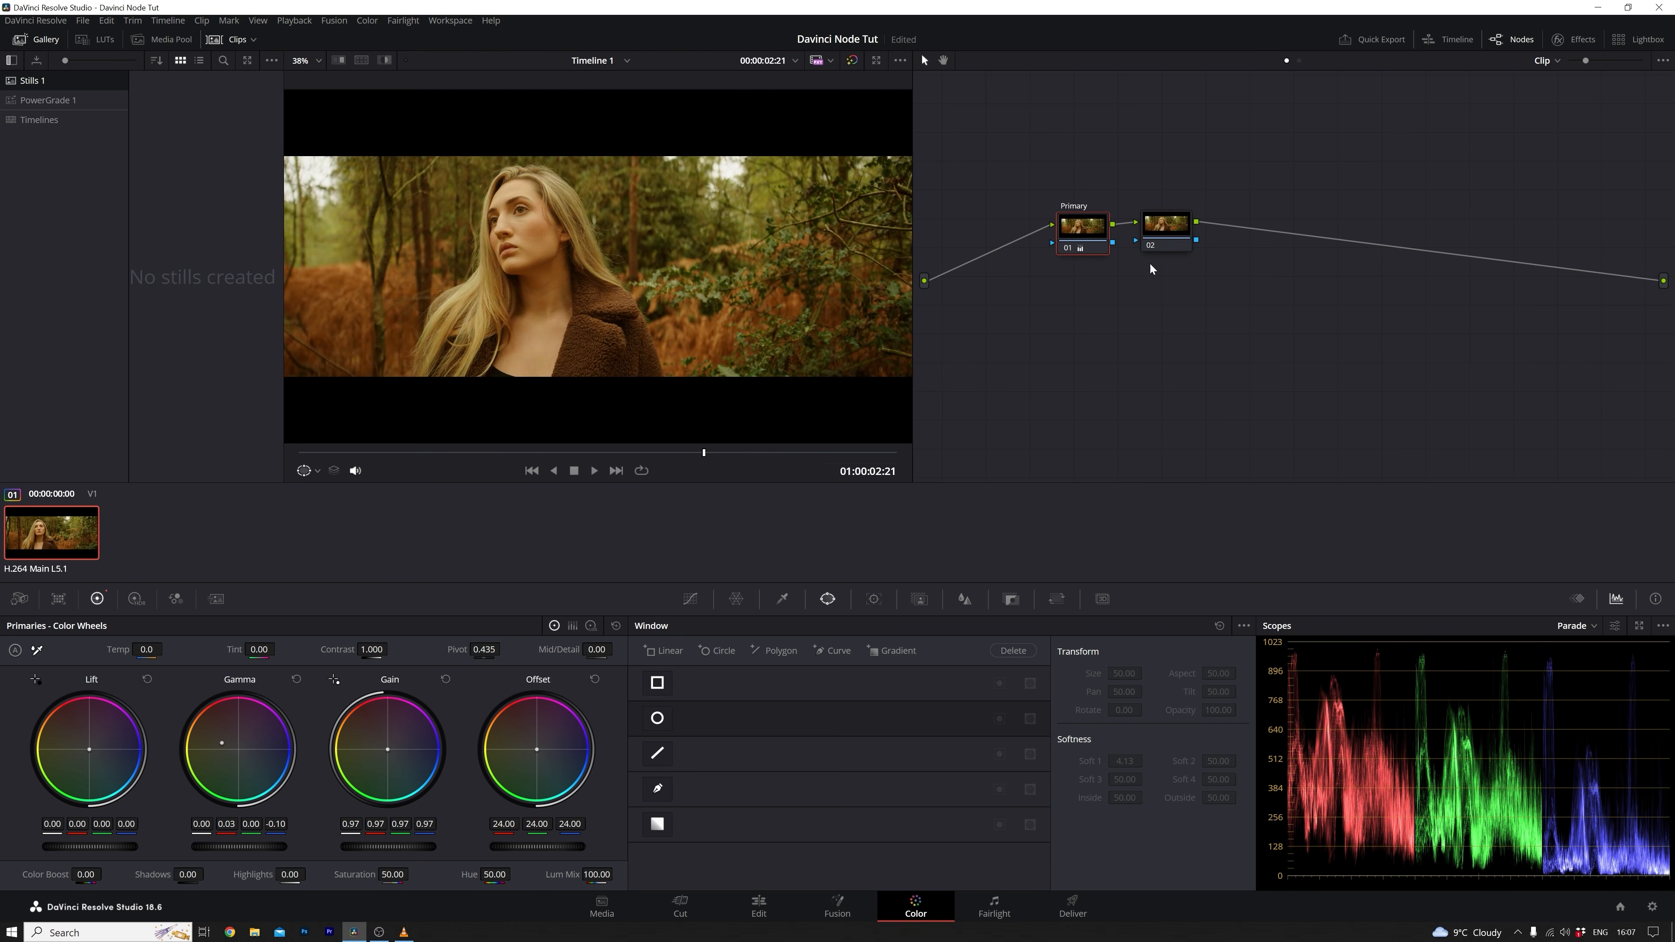
{"action": "left_click", "coordinate": [1166, 231]}
{"action": "left_click", "coordinate": [1082, 234]}
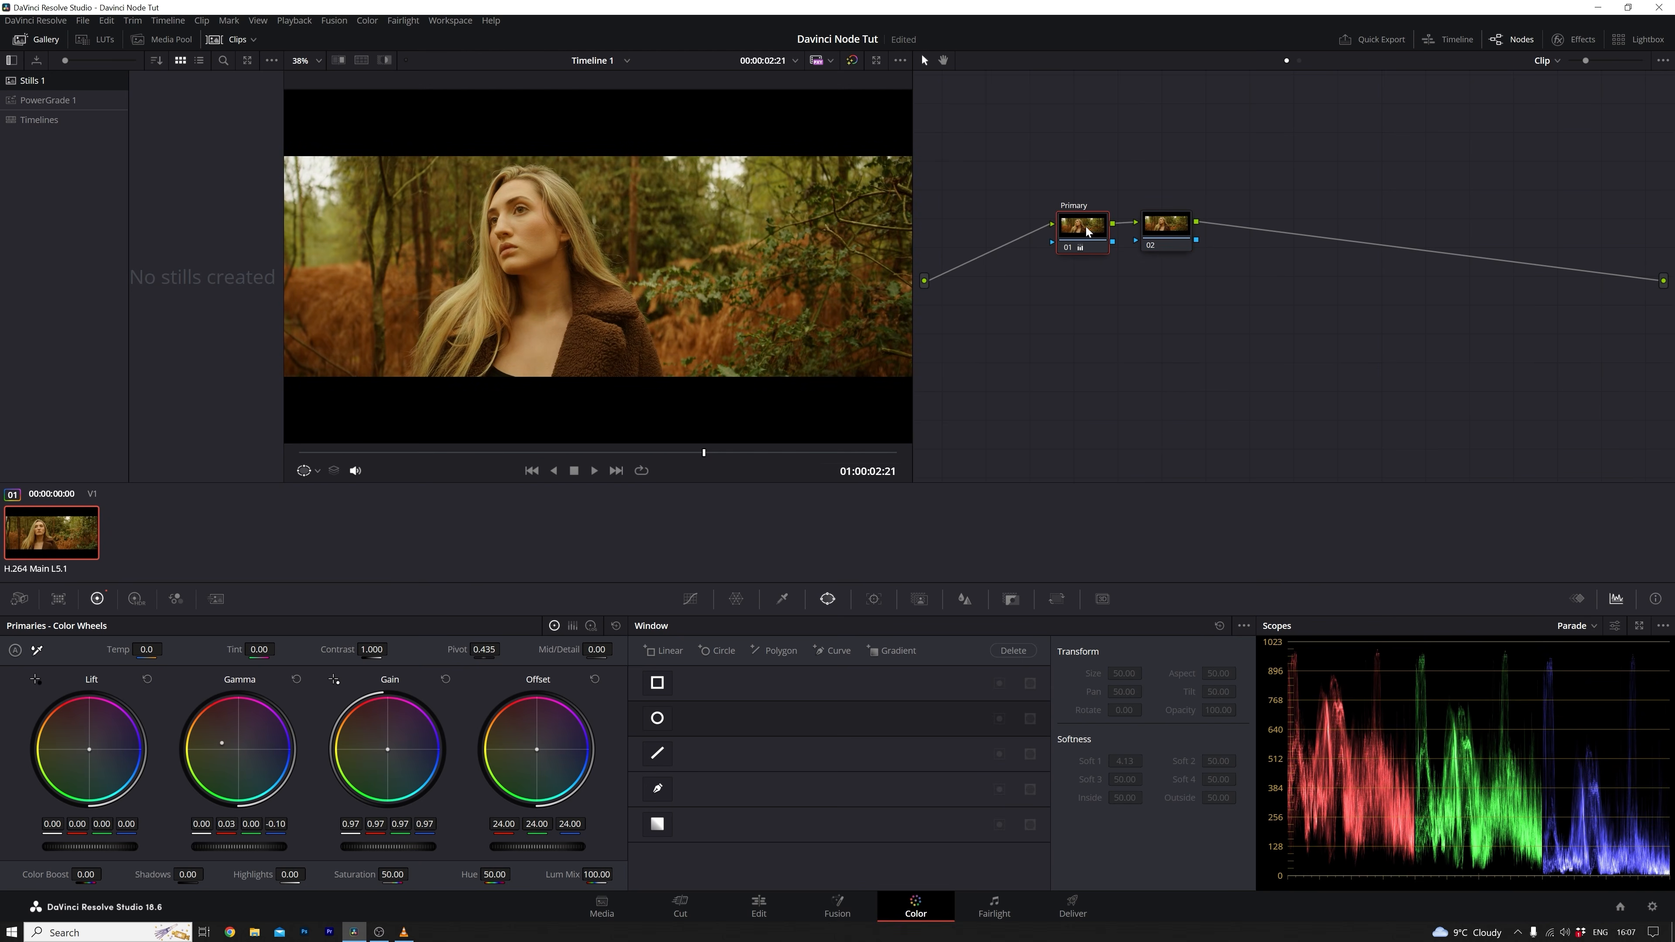
Step: Disable and re-enable the Primary node twice to compare the image with and without its grade
{"action": "left_click", "coordinate": [1068, 248]}
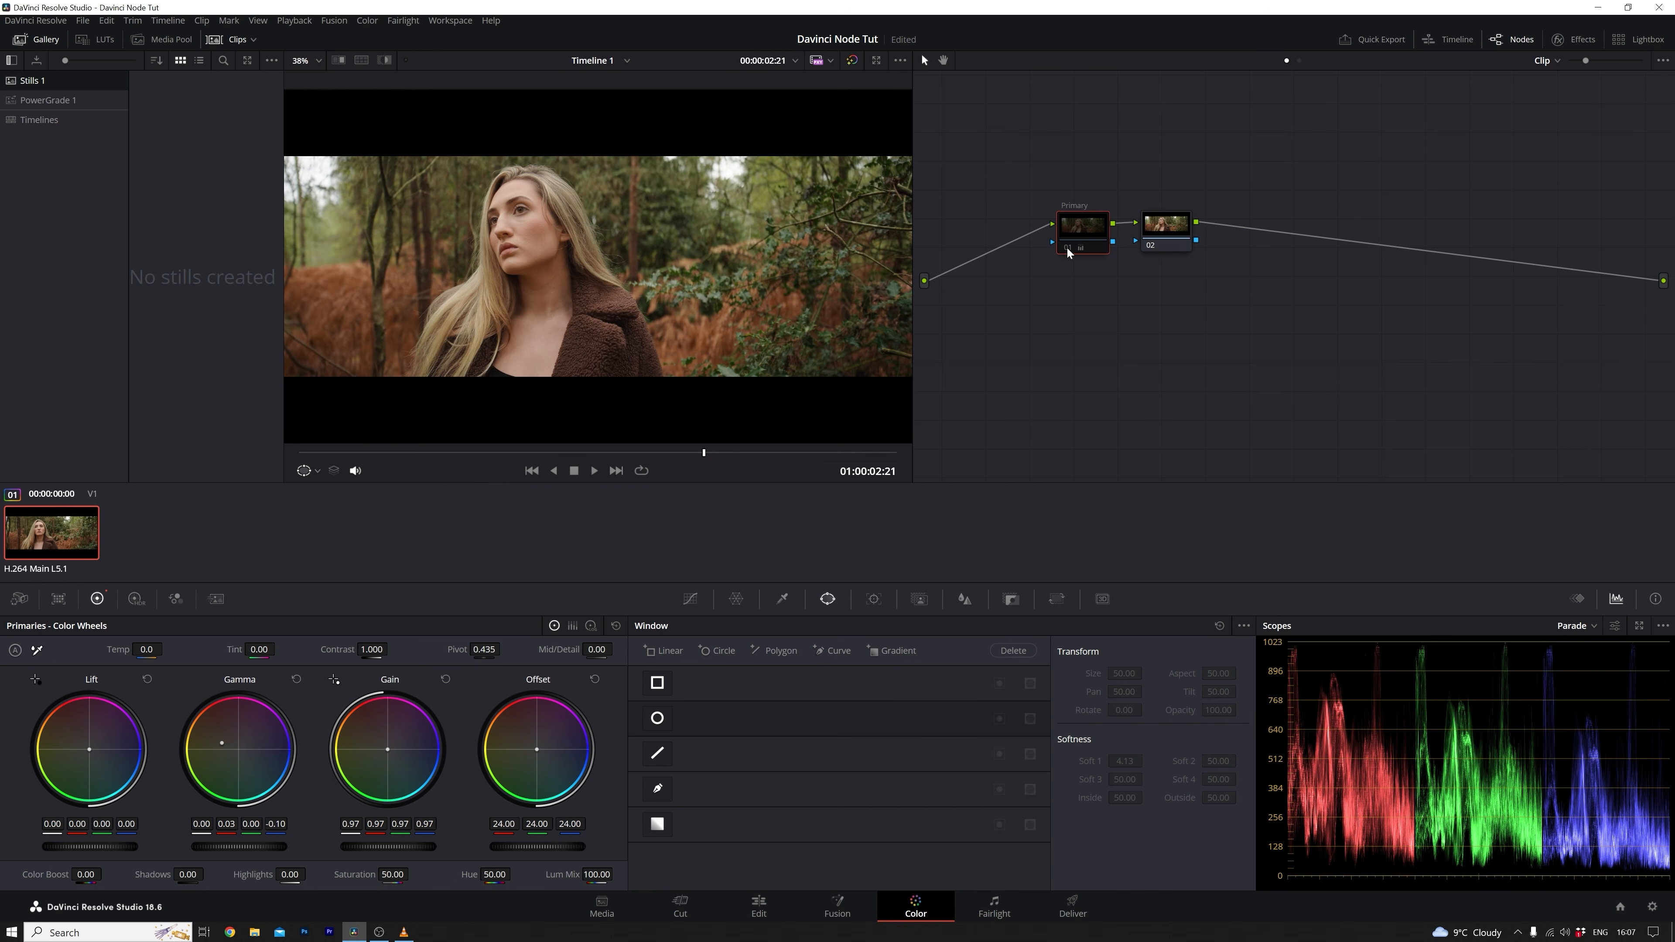
{"action": "left_click", "coordinate": [1068, 247]}
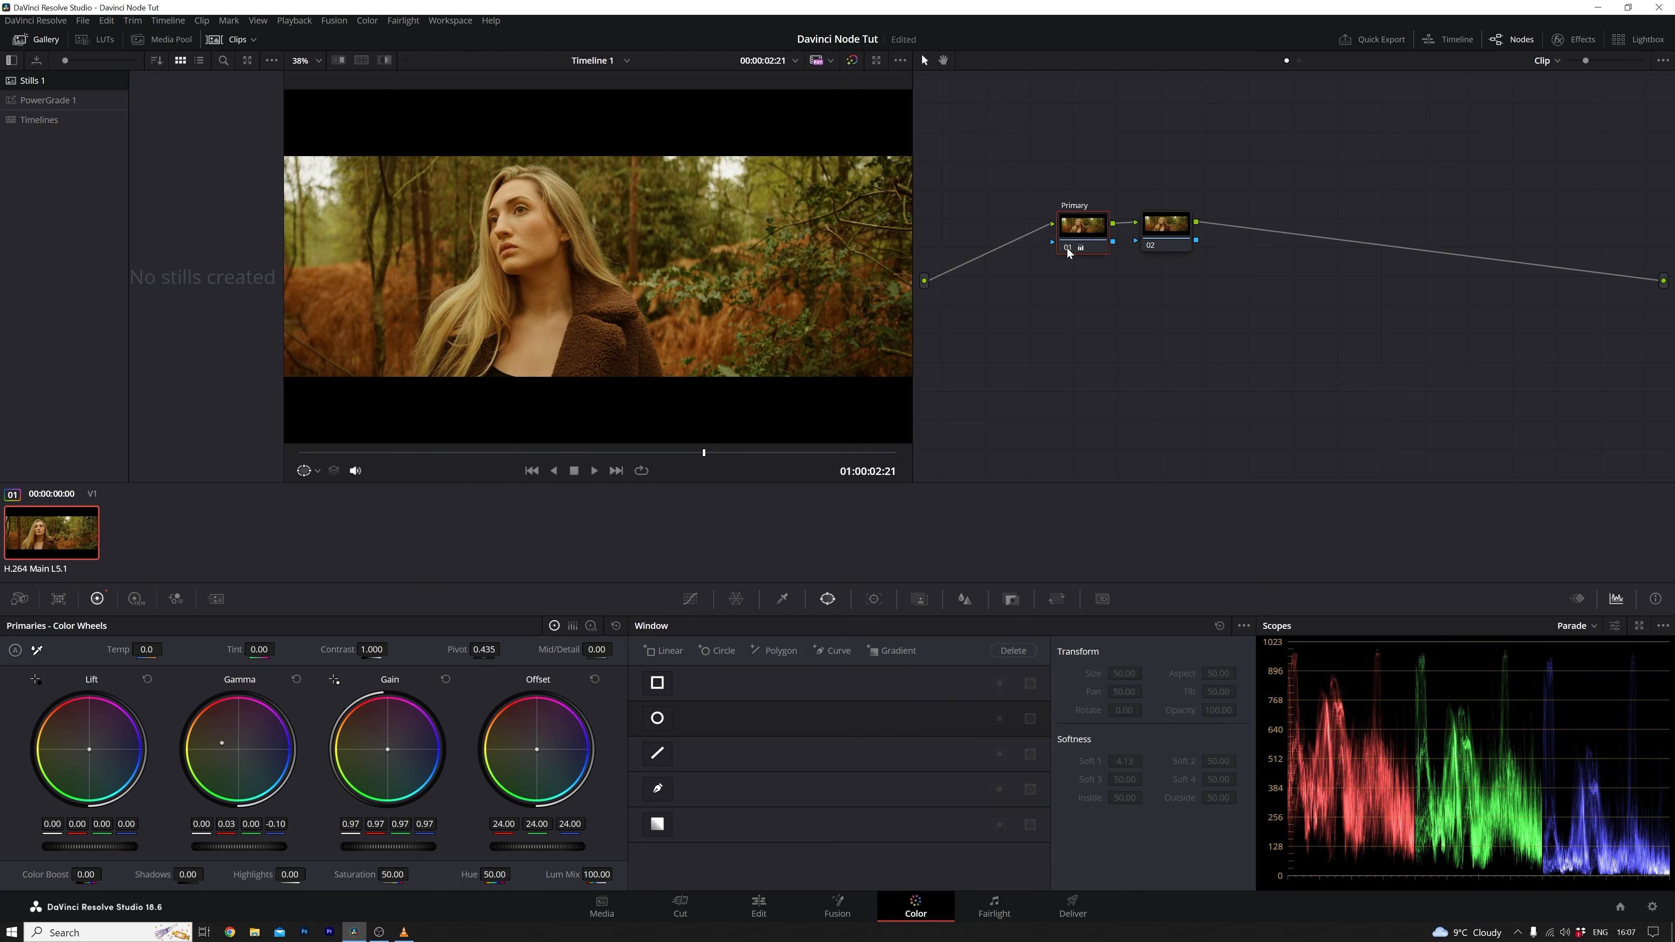
{"action": "left_click", "coordinate": [1068, 248]}
{"action": "left_click", "coordinate": [1068, 249]}
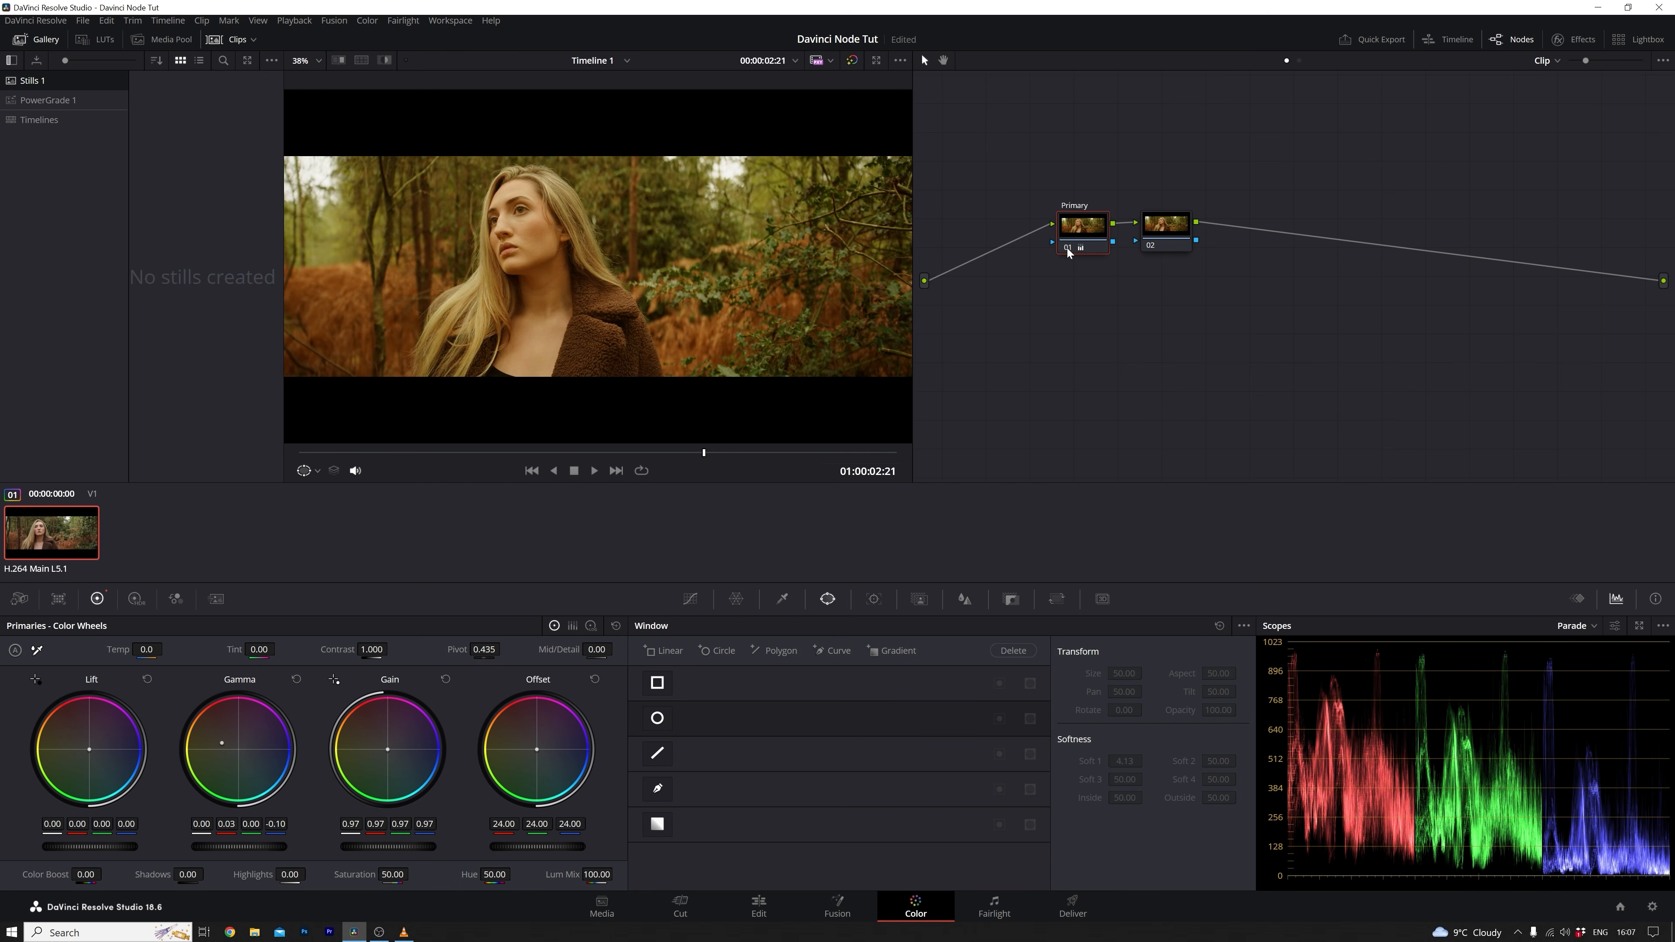
Step: Lower the Saturation on node 02 to 24.00, and switch between both nodes to compare their settings
{"action": "left_click", "coordinate": [1166, 236]}
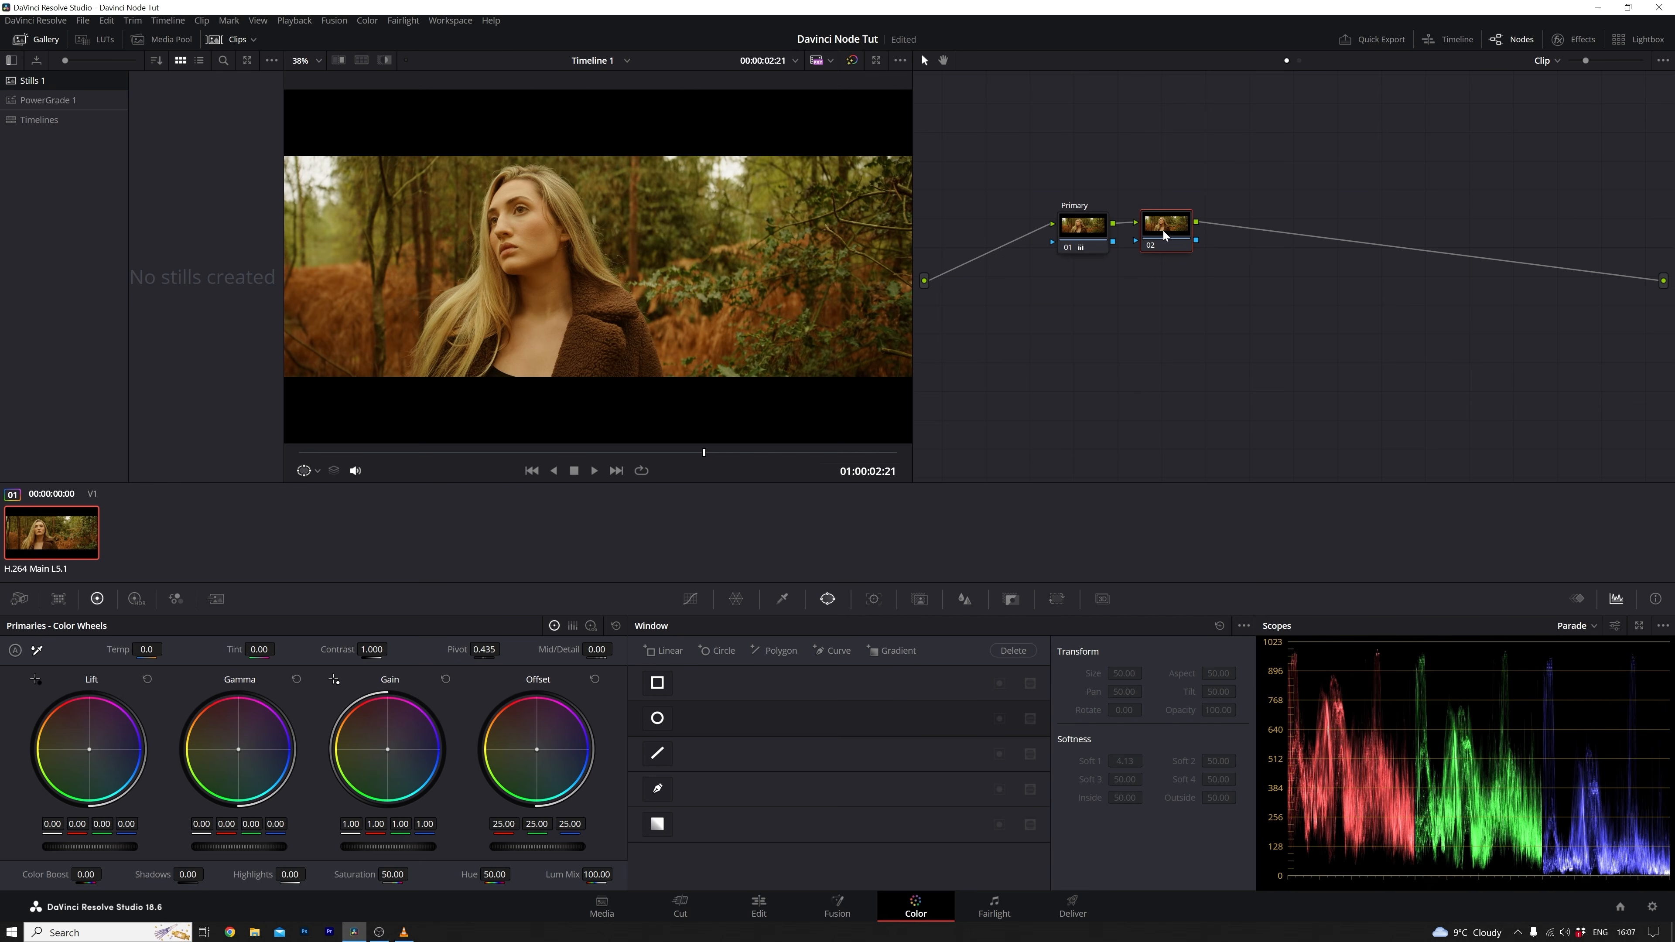
{"action": "left_click", "coordinate": [1082, 234]}
{"action": "left_click", "coordinate": [1180, 231]}
{"action": "left_click_drag", "start_coordinate": [388, 875], "coordinate": [310, 876]}
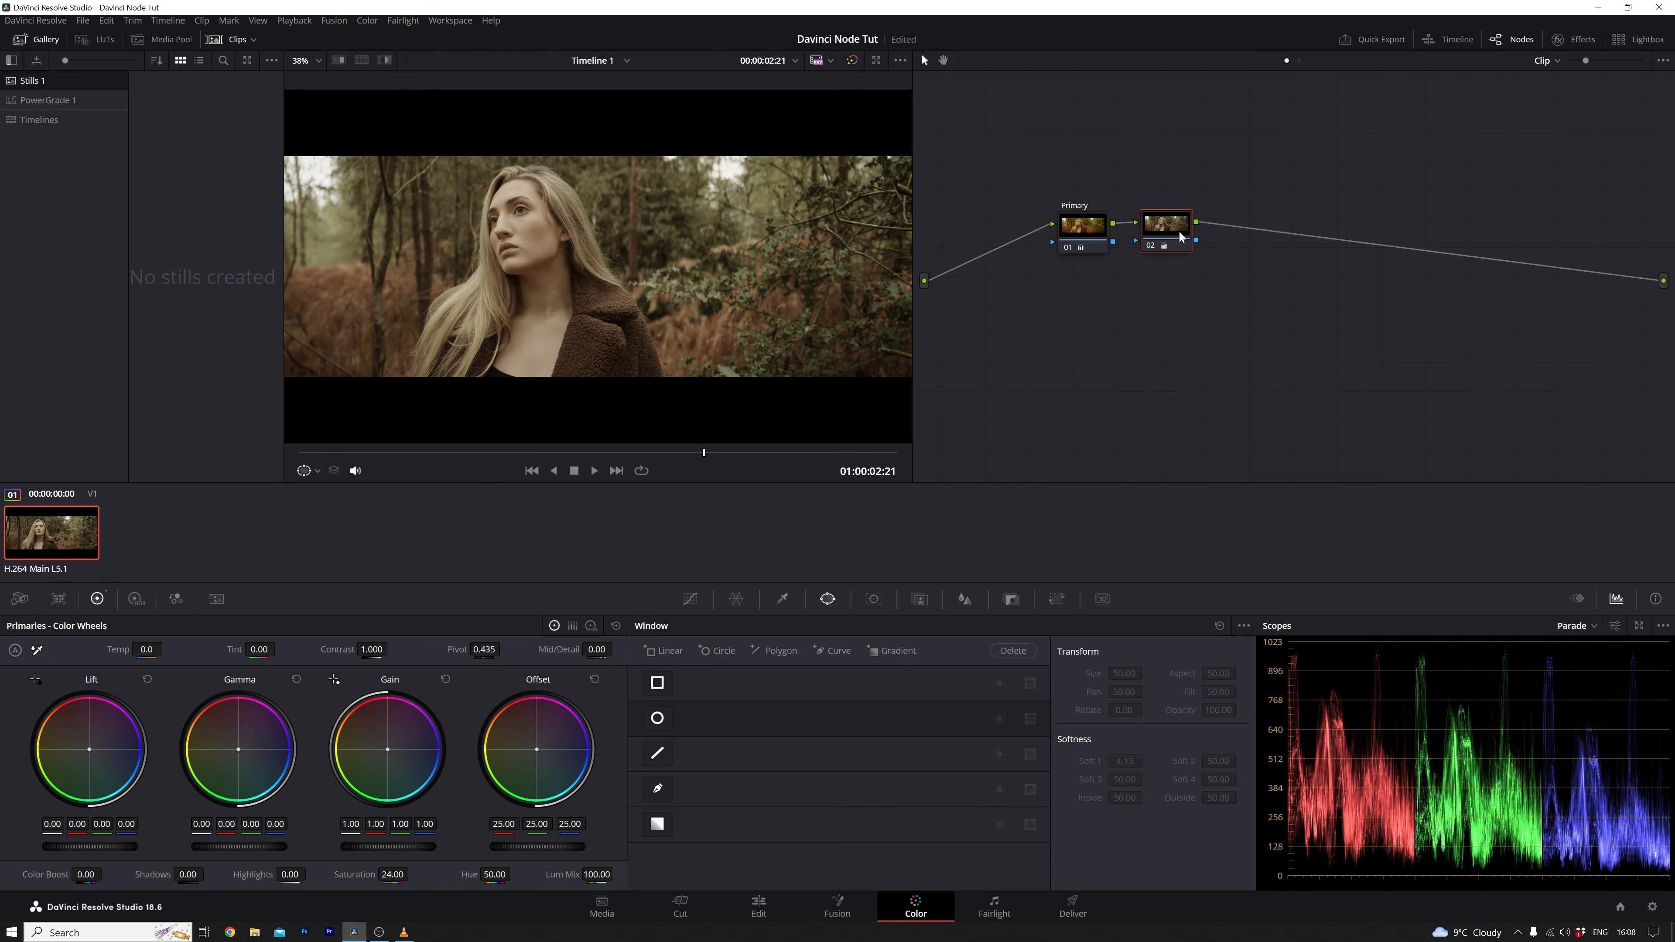
{"action": "left_click", "coordinate": [1088, 234]}
{"action": "left_click", "coordinate": [1164, 232]}
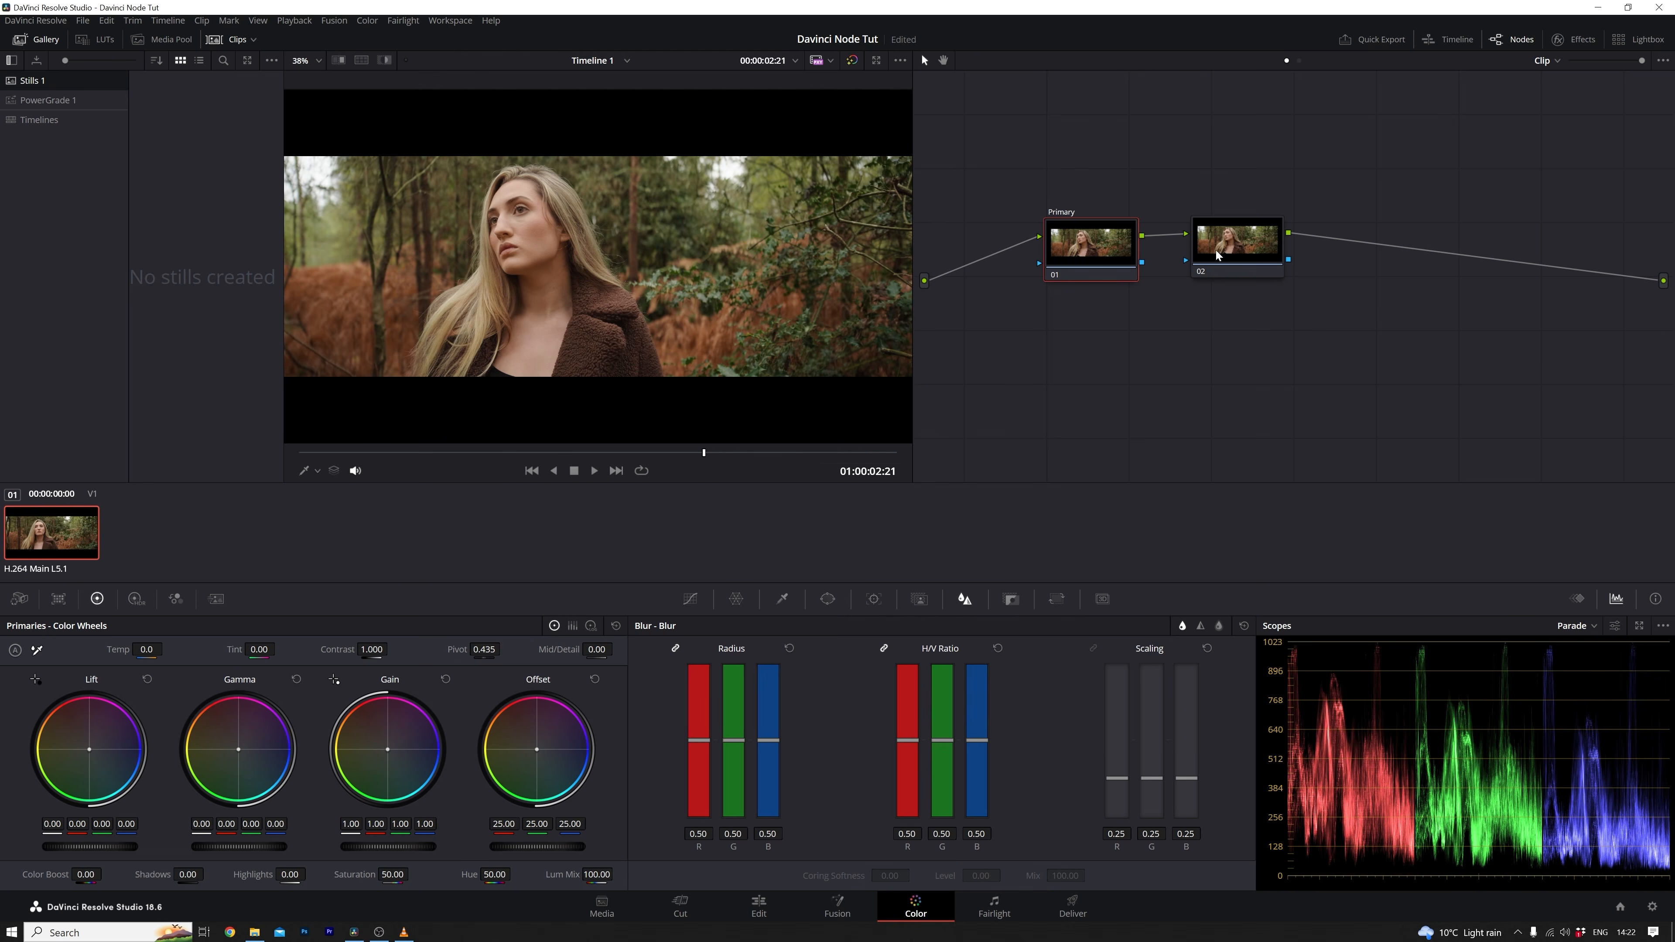
Step: Push the Primary node's Gamma to strong blue, with blue at 1.00, and lower node 02's Saturation to 15.40
{"action": "left_click_drag", "start_coordinate": [1215, 250], "coordinate": [1226, 252]}
{"action": "left_click_drag", "start_coordinate": [1109, 248], "coordinate": [1122, 253]}
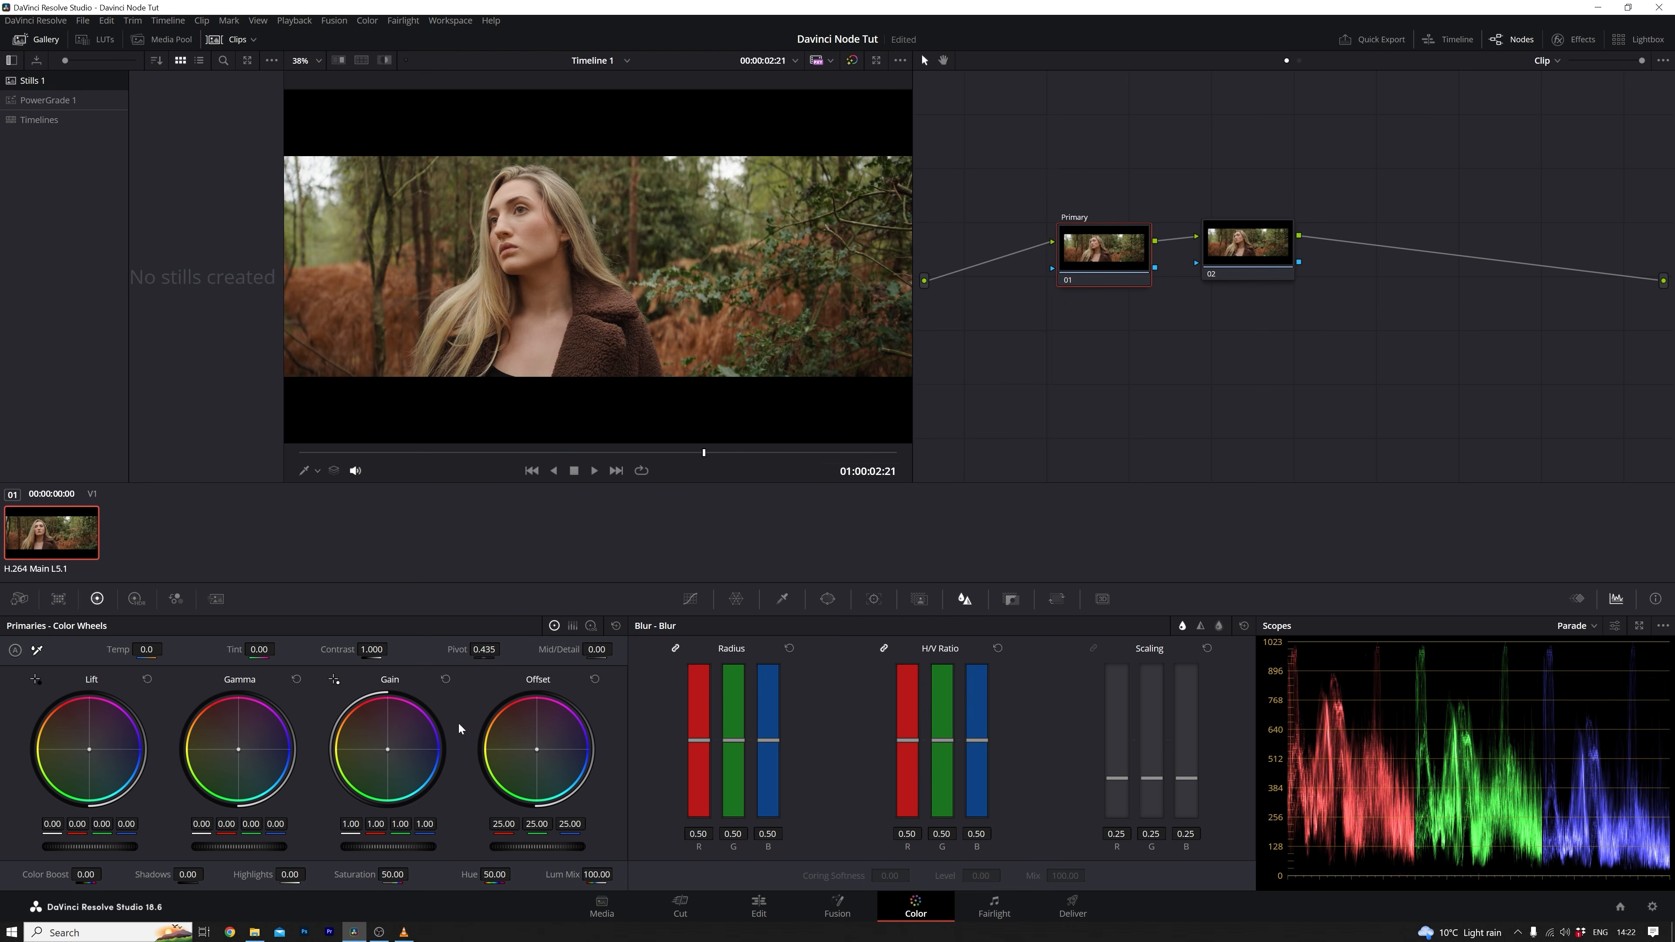
{"action": "left_click_drag", "start_coordinate": [239, 749], "coordinate": [291, 755]}
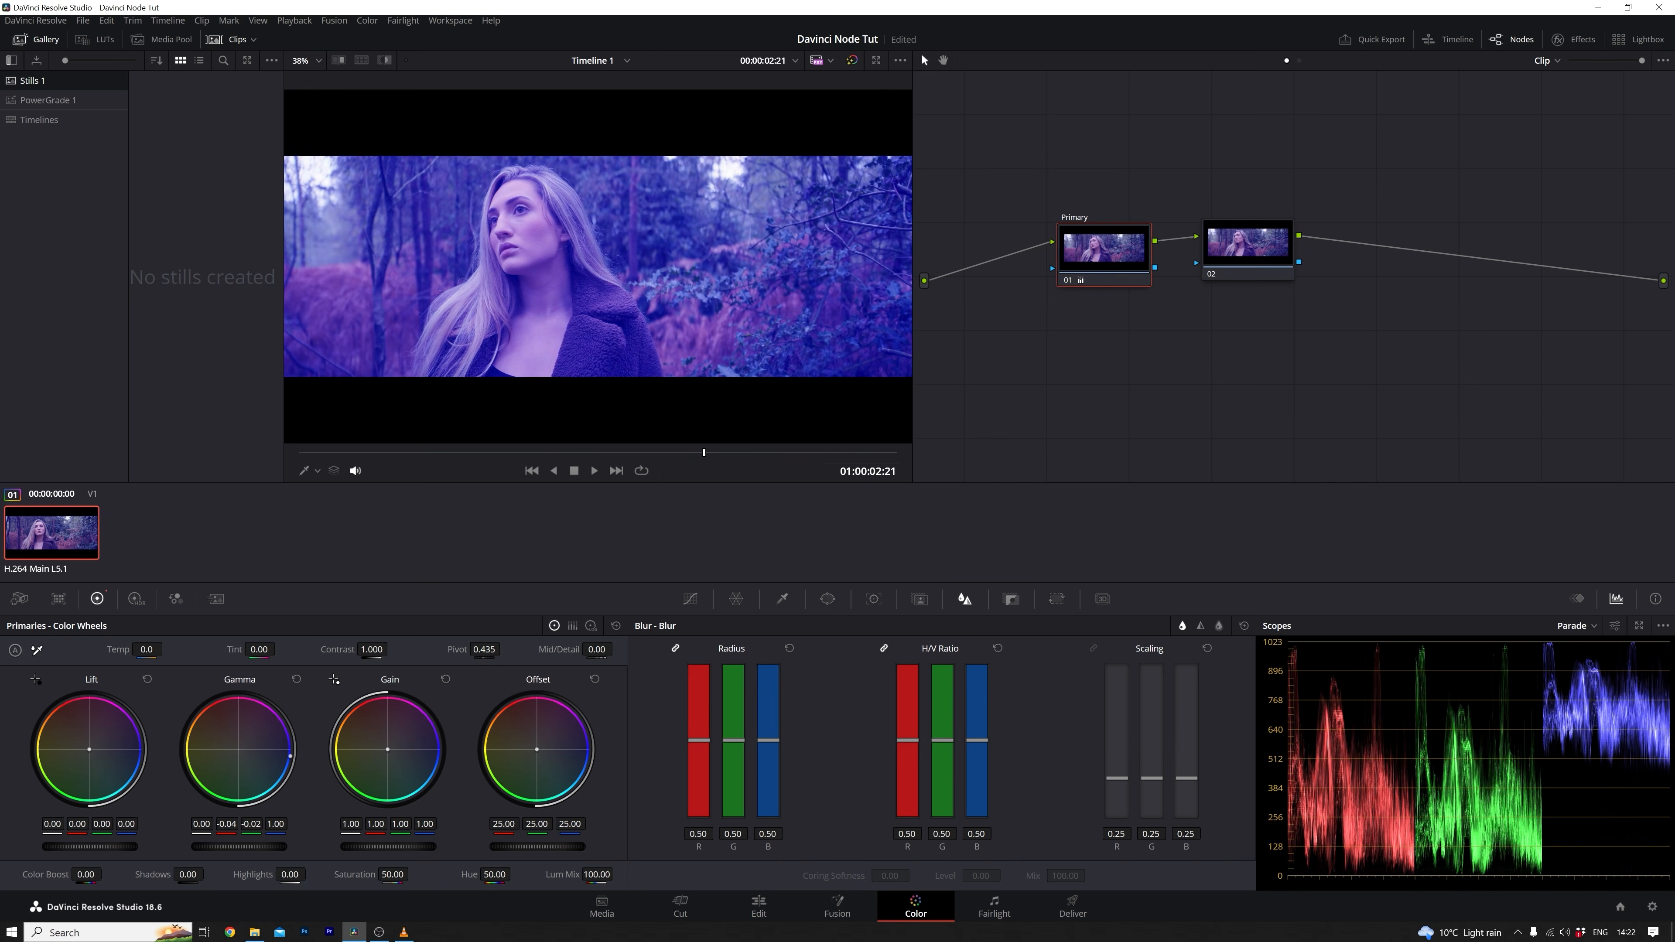
{"action": "left_click", "coordinate": [1255, 248]}
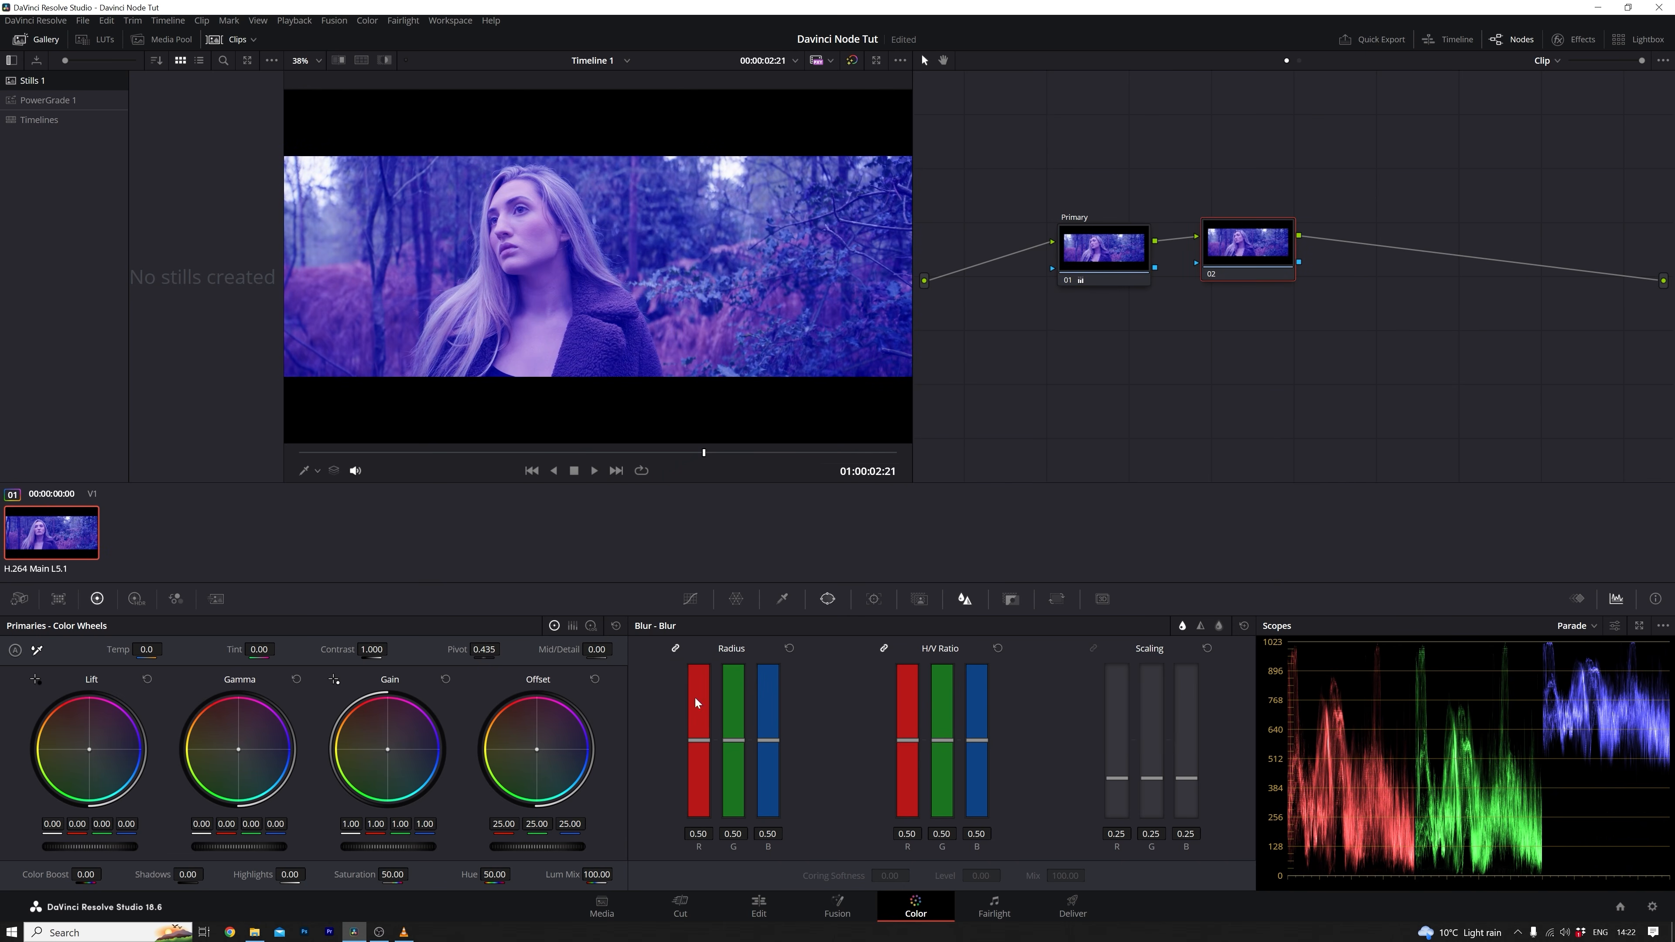
{"action": "mouse_move", "coordinate": [401, 875]}
{"action": "left_mouse_down"}
{"action": "mouse_move", "coordinate": [284, 875]}
{"action": "mouse_move", "coordinate": [423, 871]}
{"action": "left_mouse_up"}
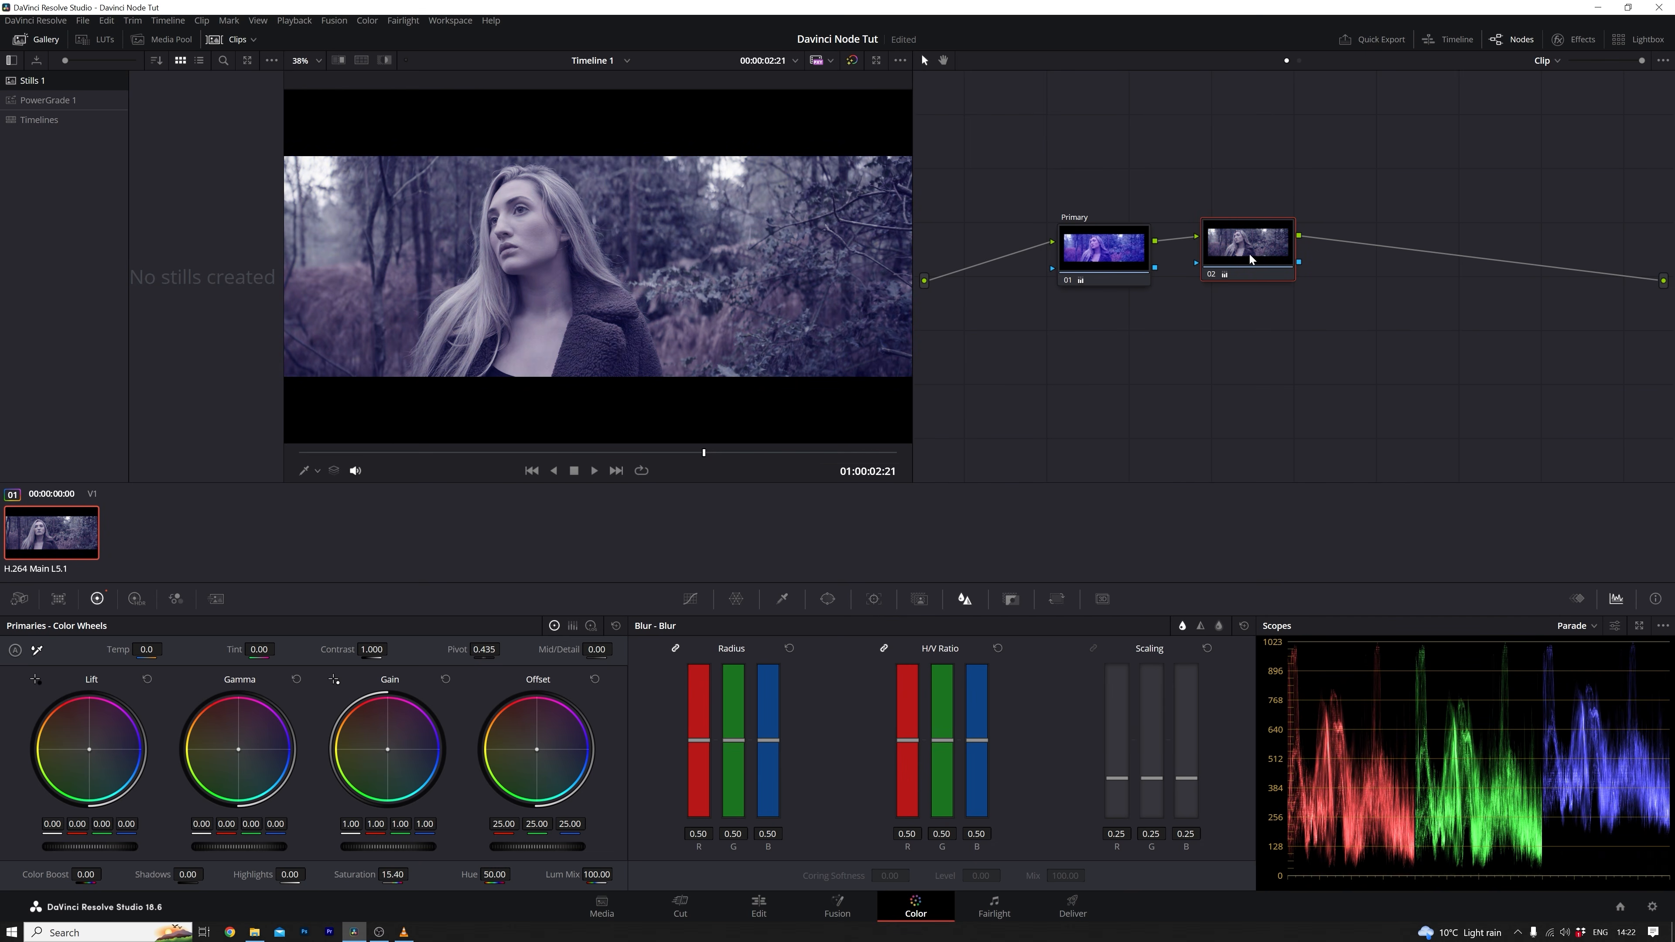
Step: Reorder the chain by disconnecting node 02 and wiring it ahead of the Primary node between the source and output
{"action": "left_click", "coordinate": [1179, 239]}
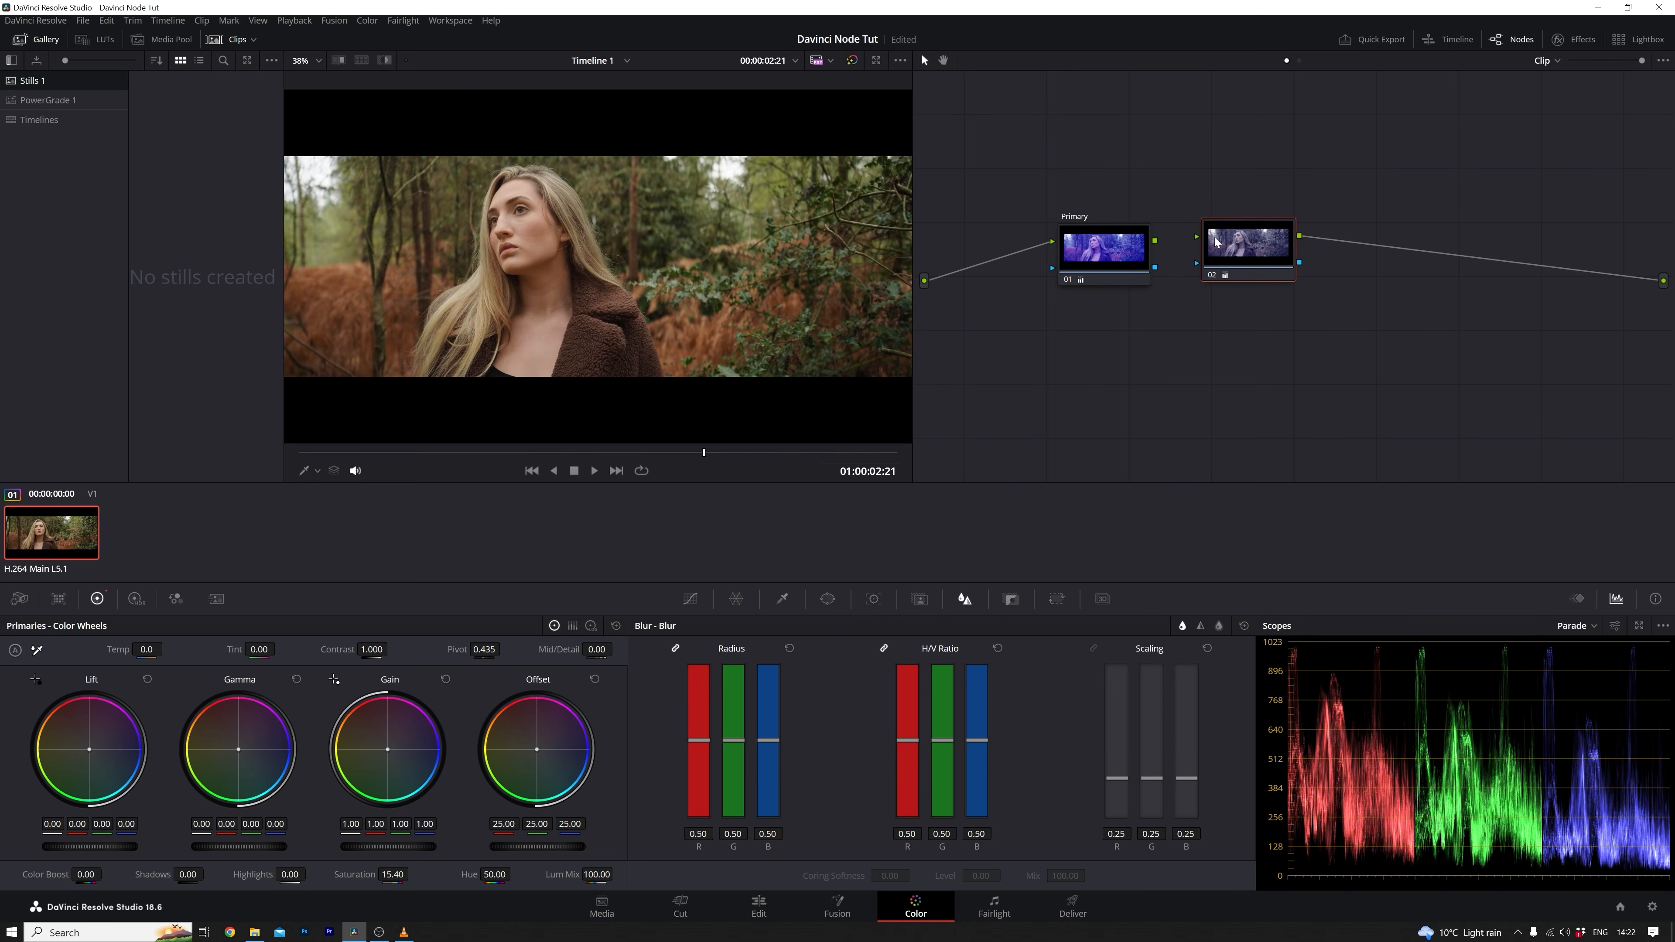
{"action": "key", "text": "Delete"}
{"action": "left_click_drag", "start_coordinate": [1244, 231], "coordinate": [980, 238]}
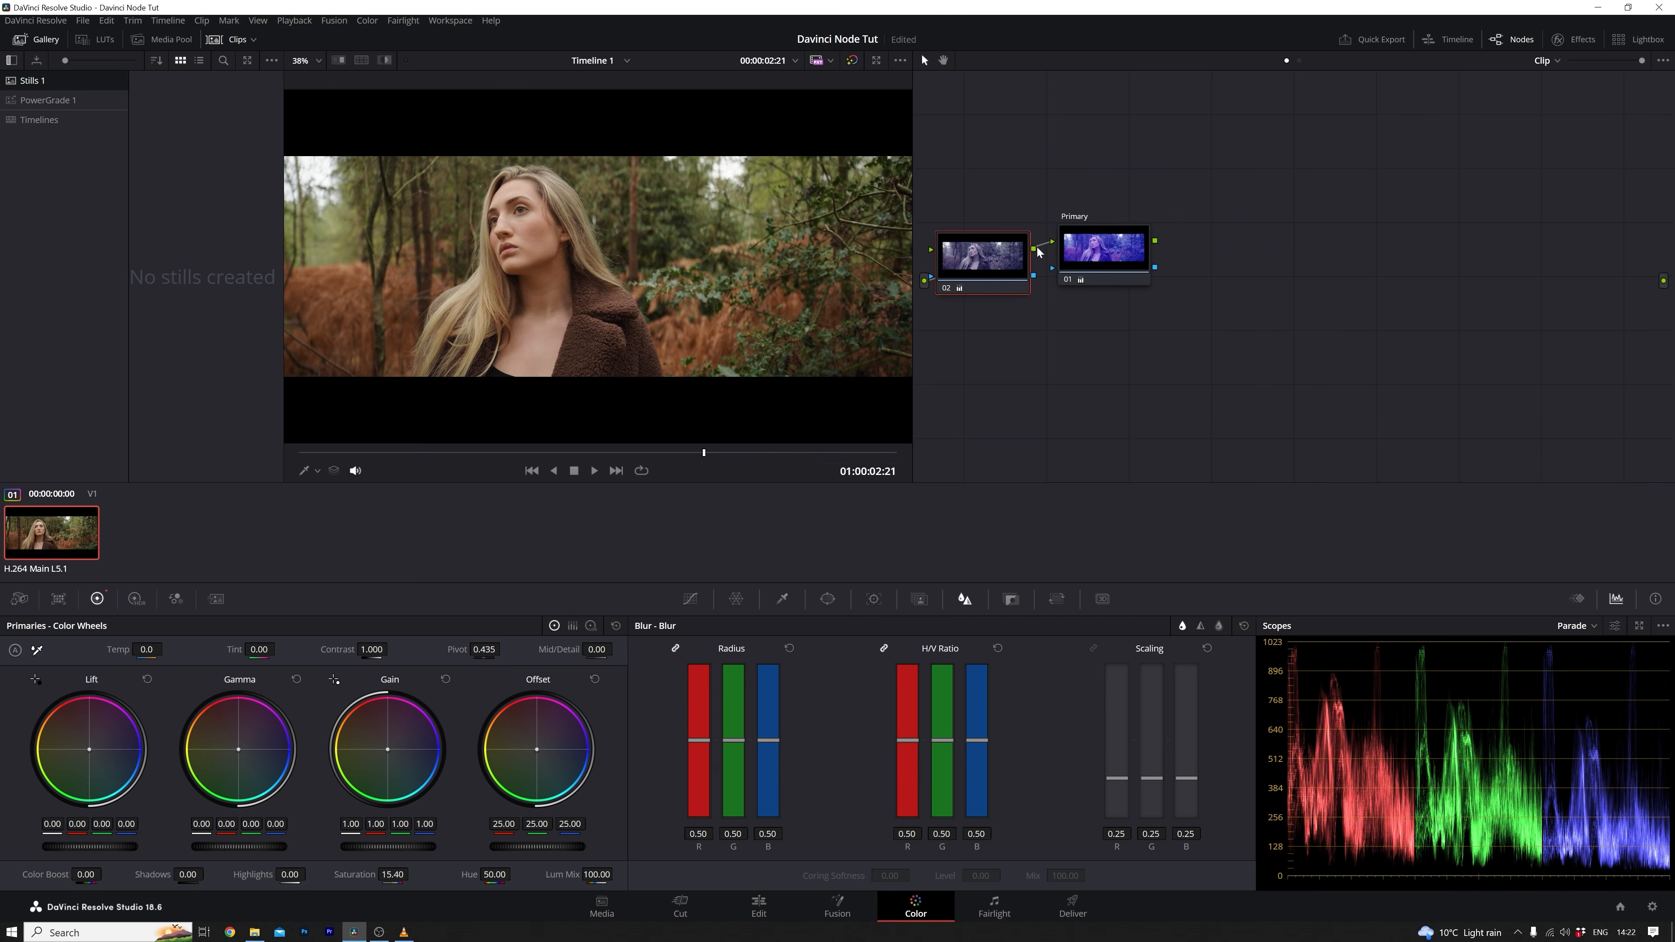
{"action": "left_click_drag", "start_coordinate": [1053, 244], "coordinate": [1193, 244]}
{"action": "left_click_drag", "start_coordinate": [976, 255], "coordinate": [1027, 248]}
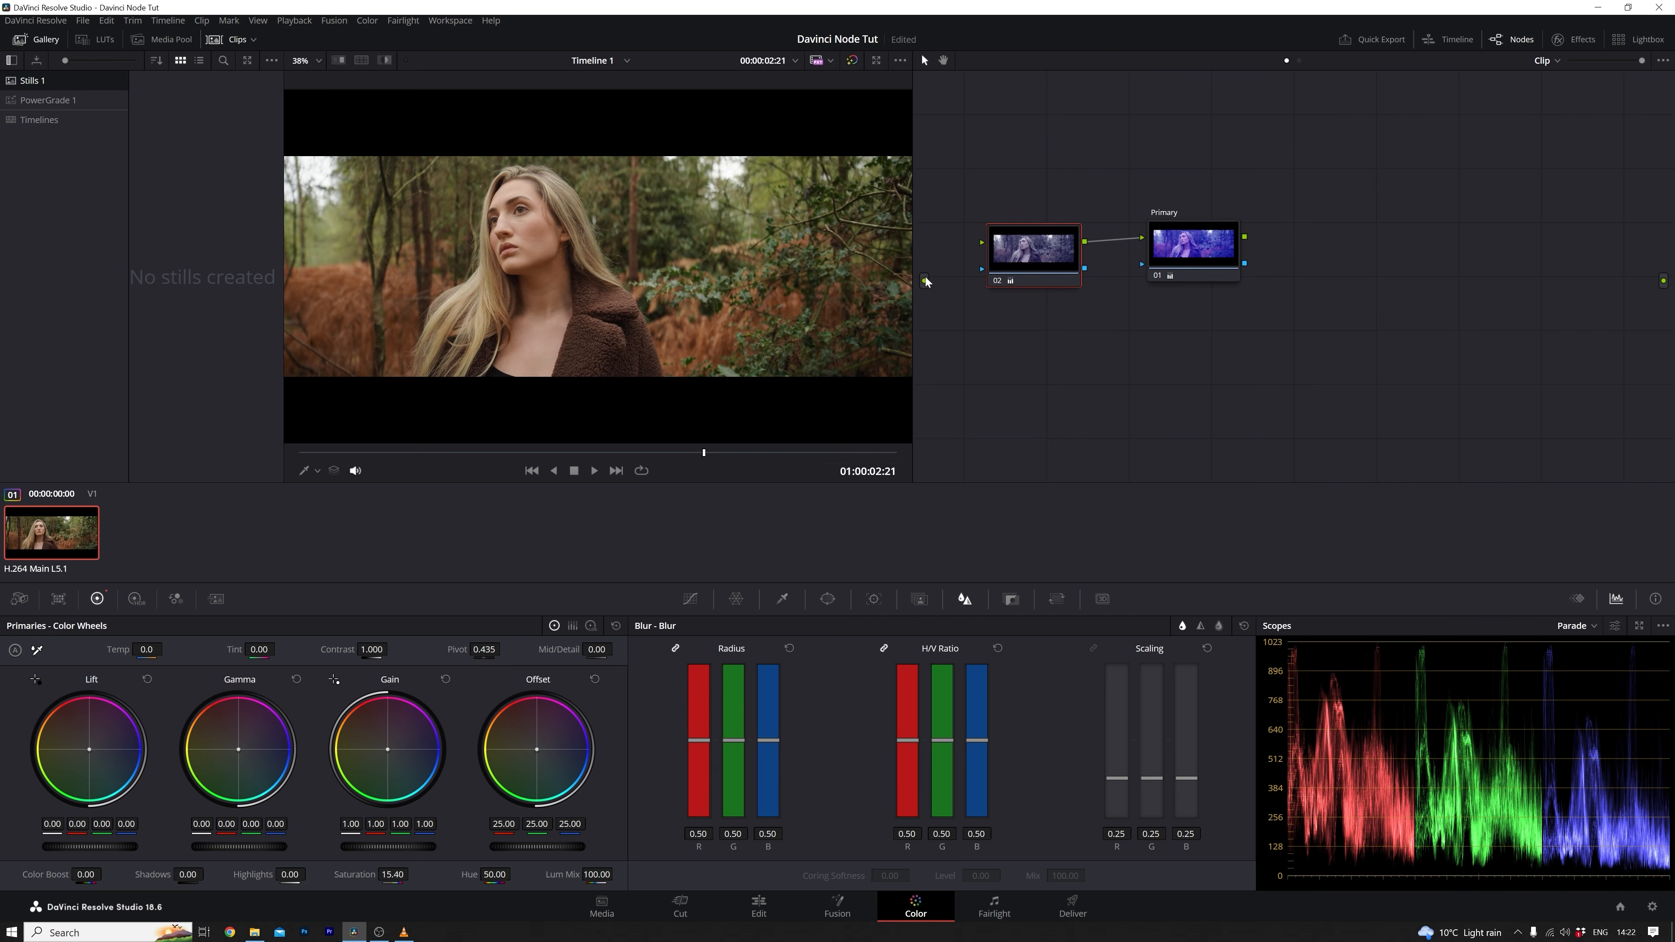
{"action": "left_click_drag", "start_coordinate": [925, 281], "coordinate": [982, 243]}
{"action": "left_click_drag", "start_coordinate": [1244, 236], "coordinate": [1664, 280]}
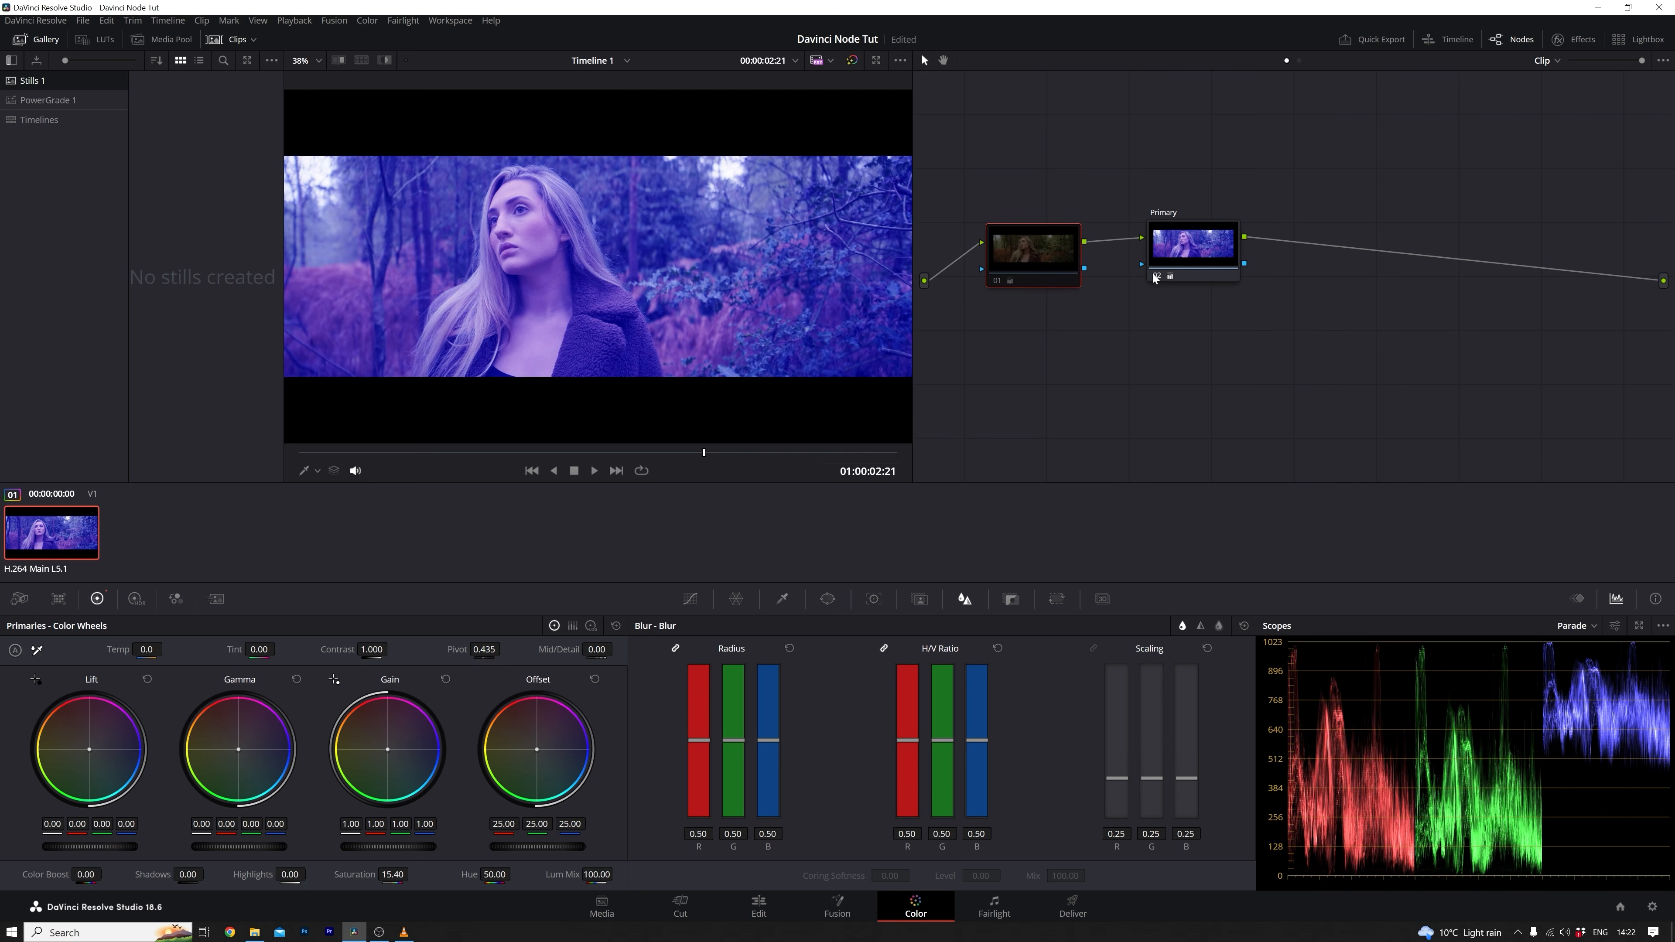
Step: Toggle the desaturated first node and the Primary node off and on to compare their effect in the reordered chain
{"action": "left_click", "coordinate": [995, 281]}
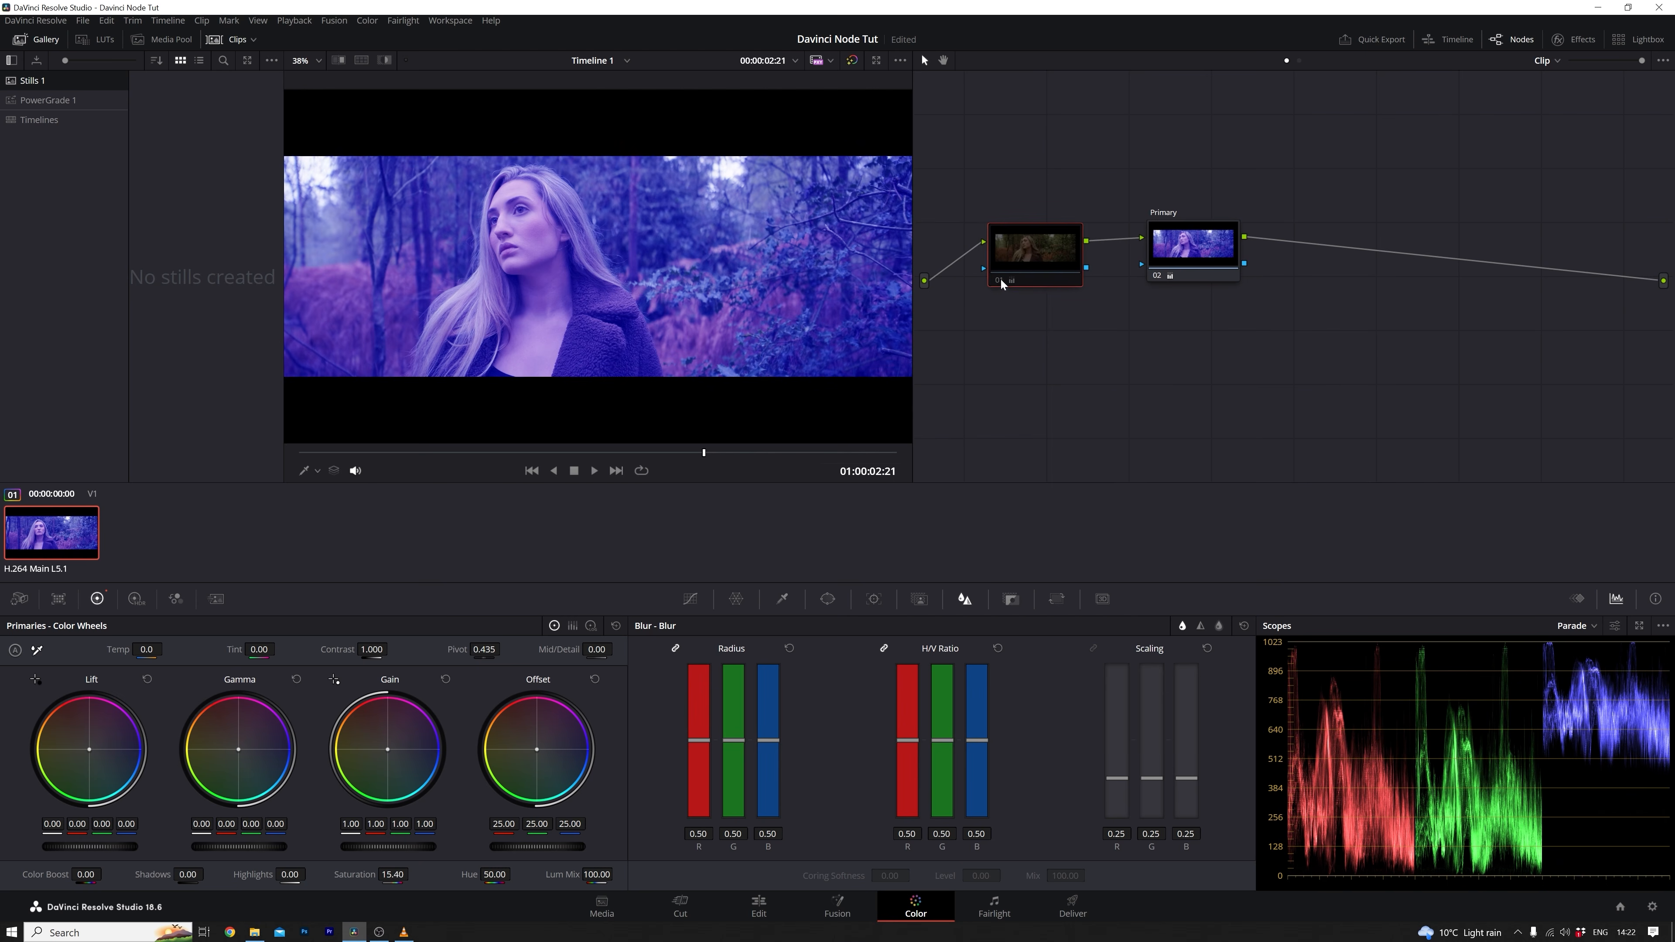
{"action": "left_click", "coordinate": [1156, 275]}
{"action": "left_click", "coordinate": [1156, 275]}
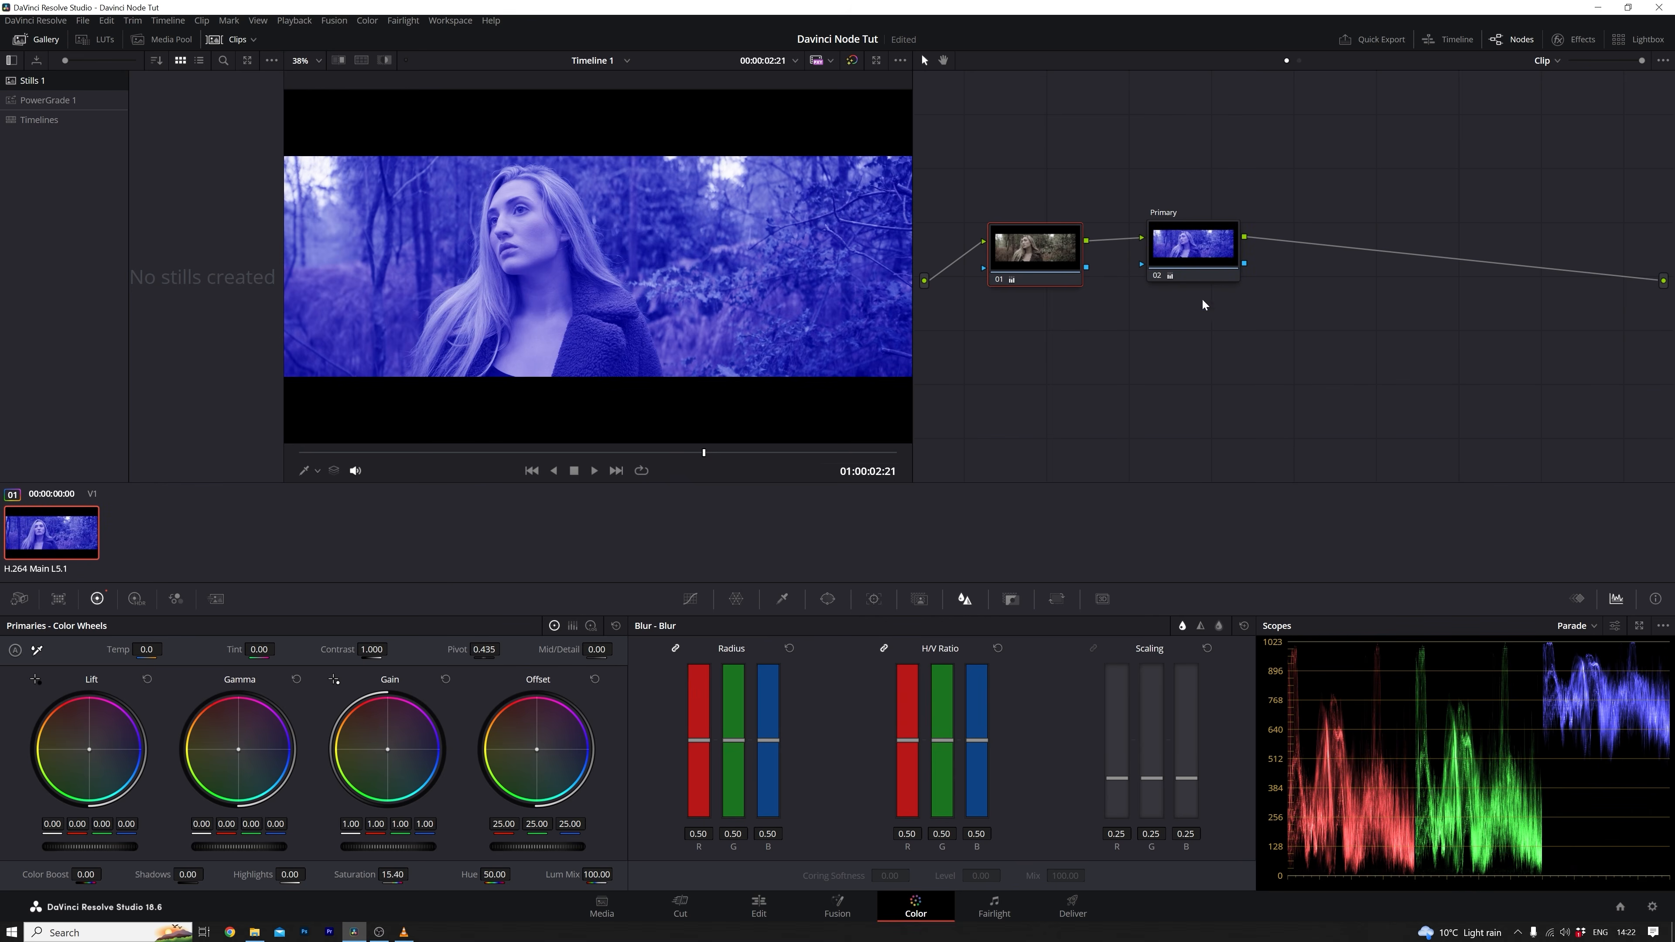
{"action": "left_click_drag", "start_coordinate": [1041, 260], "coordinate": [1058, 255]}
{"action": "left_click_drag", "start_coordinate": [1192, 249], "coordinate": [1202, 257]}
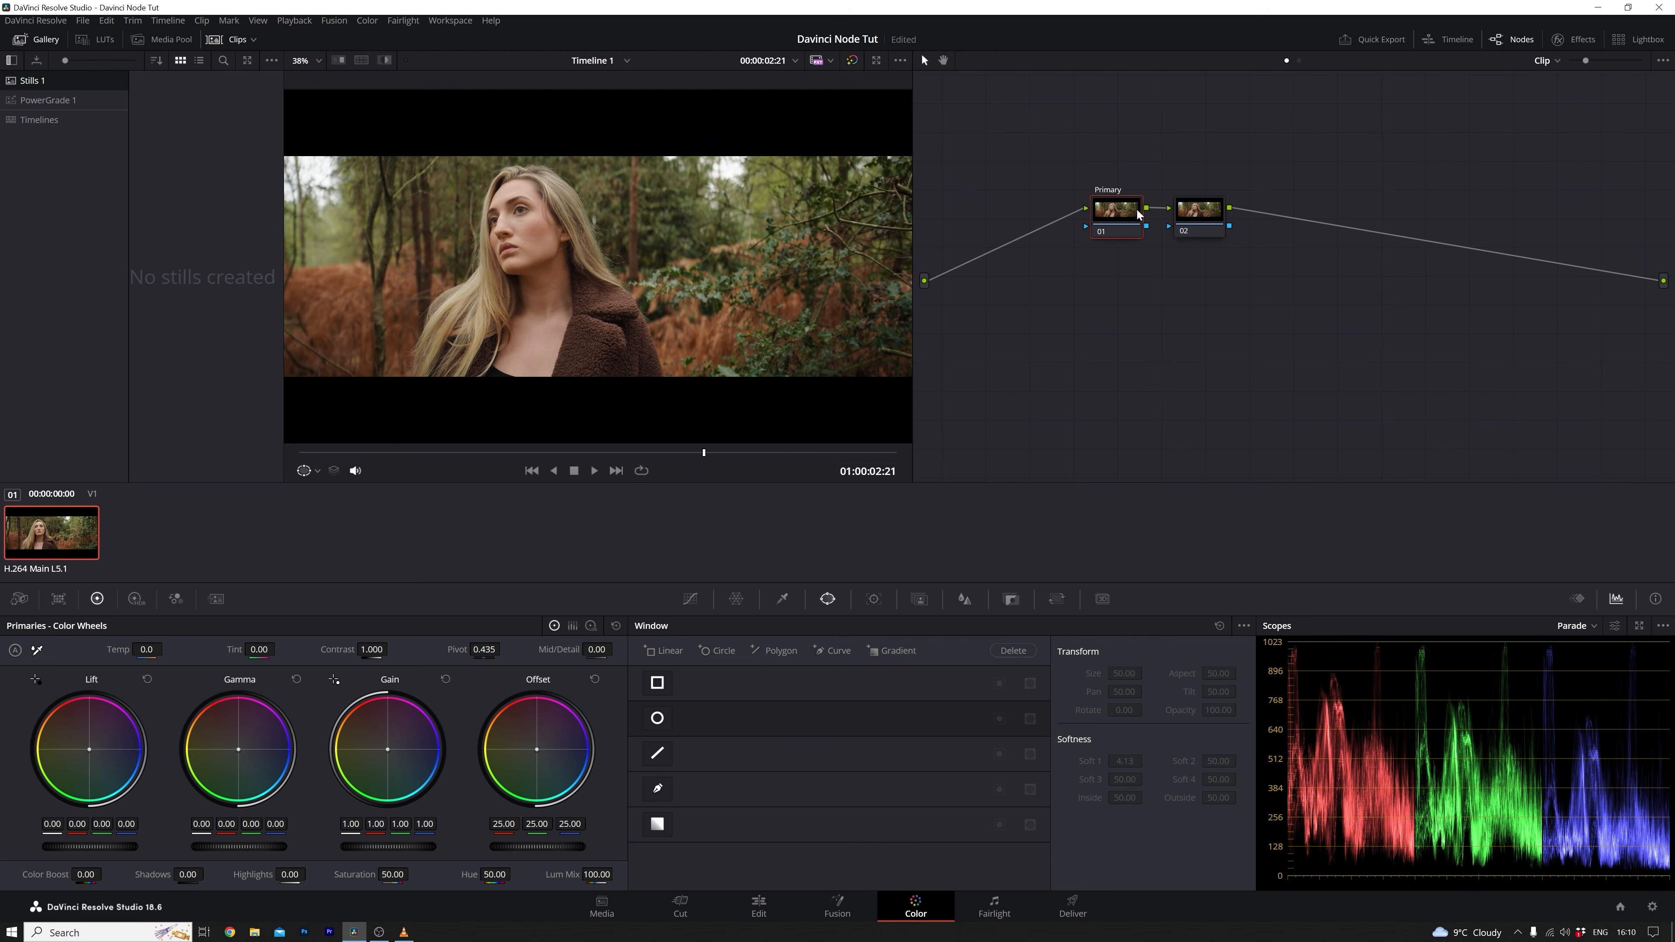
Step: Label node 02 "skin"
{"action": "left_click", "coordinate": [1195, 215]}
{"action": "right_click", "coordinate": [1195, 214]}
{"action": "left_click", "coordinate": [1230, 238]}
{"action": "type", "text": "skin"}
Step: Key the skin tones on the skin node by sampling the woman's face with the HSL Qualifier
{"action": "left_click", "coordinate": [783, 599]}
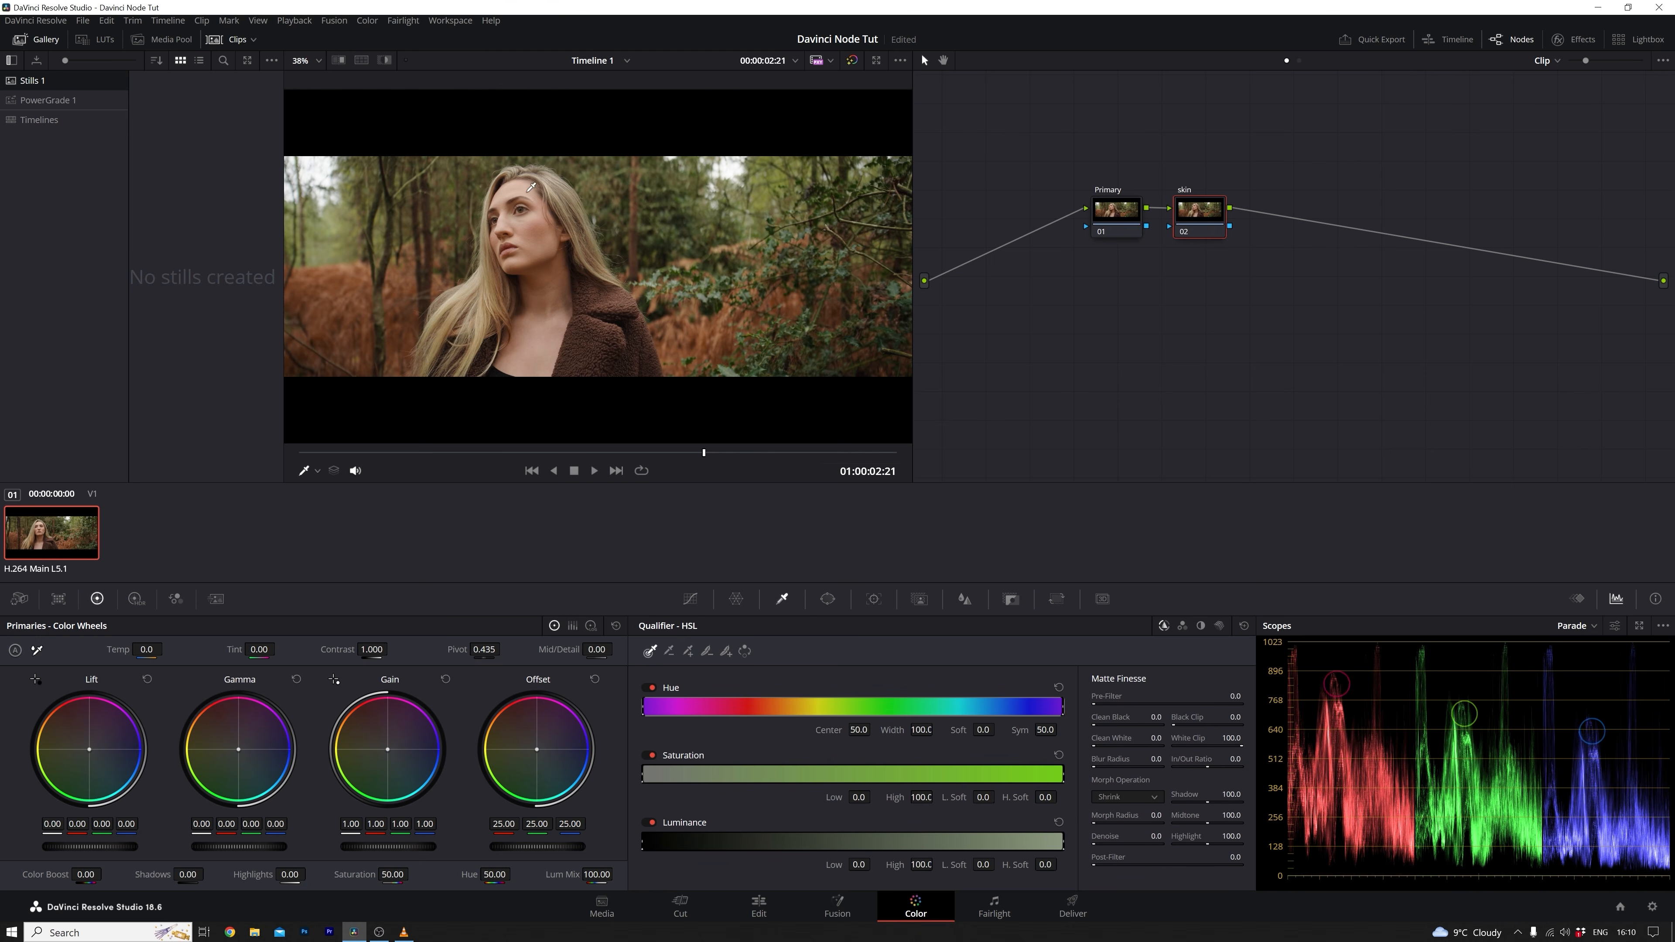
{"action": "left_click", "coordinate": [542, 221]}
{"action": "left_click_drag", "start_coordinate": [539, 226], "coordinate": [540, 232]}
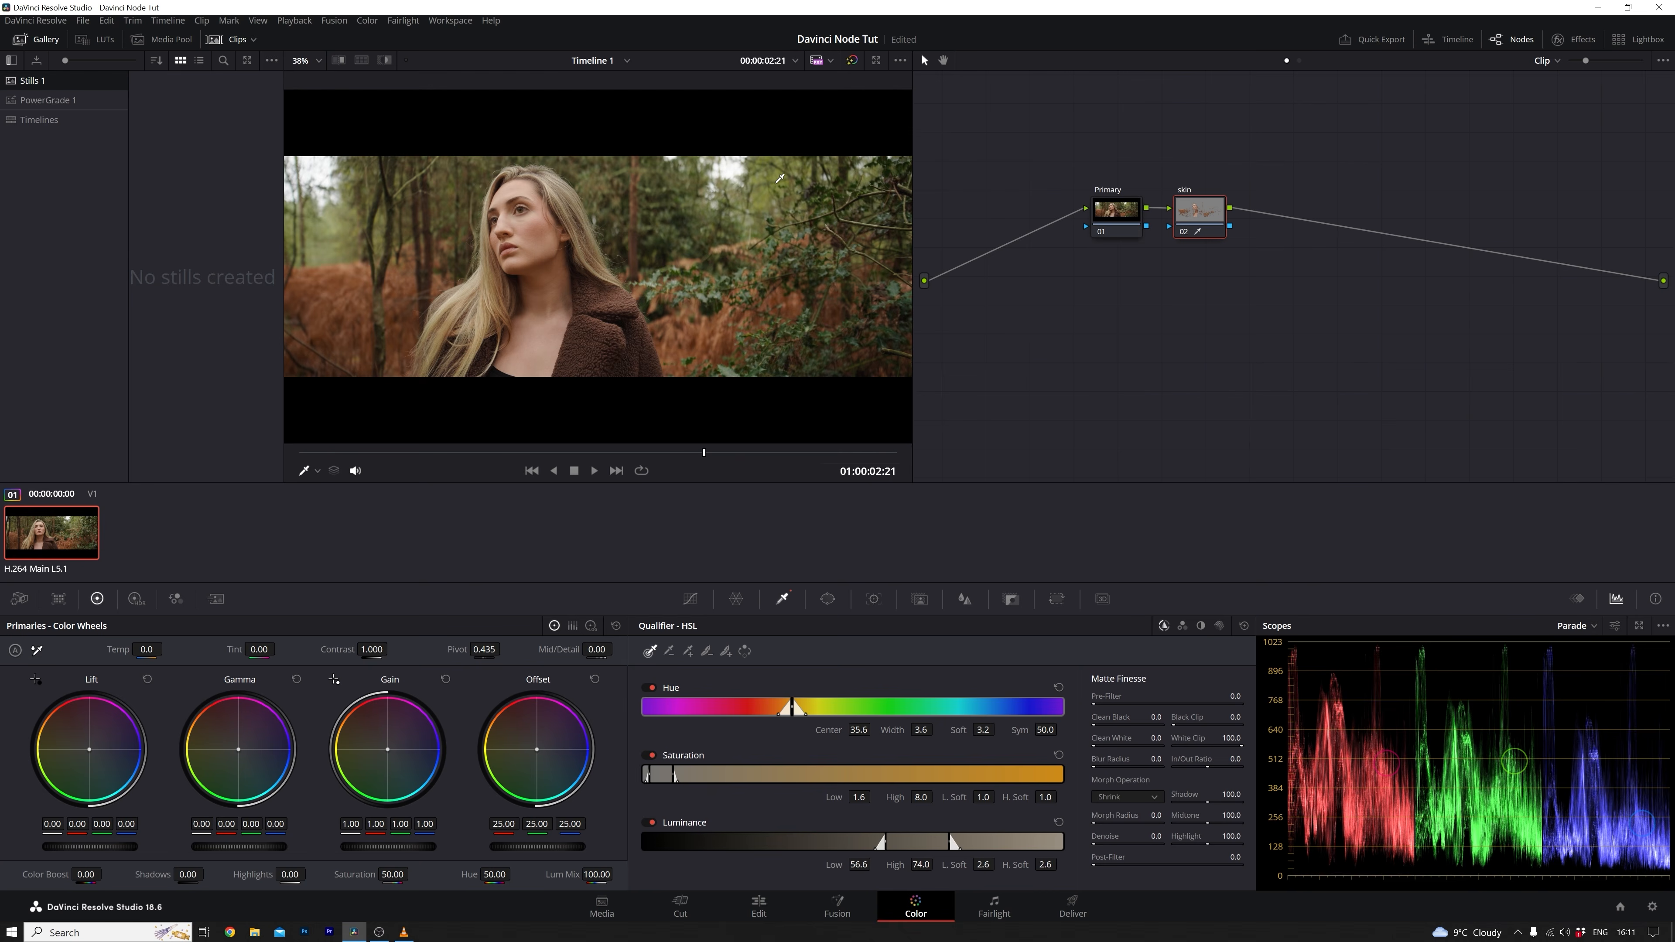
Step: Shift the skin node's Gamma blue to 0.59 and Gain blue to 2.76, checking the keyed area in the highlight view
{"action": "key", "text": "shift+h"}
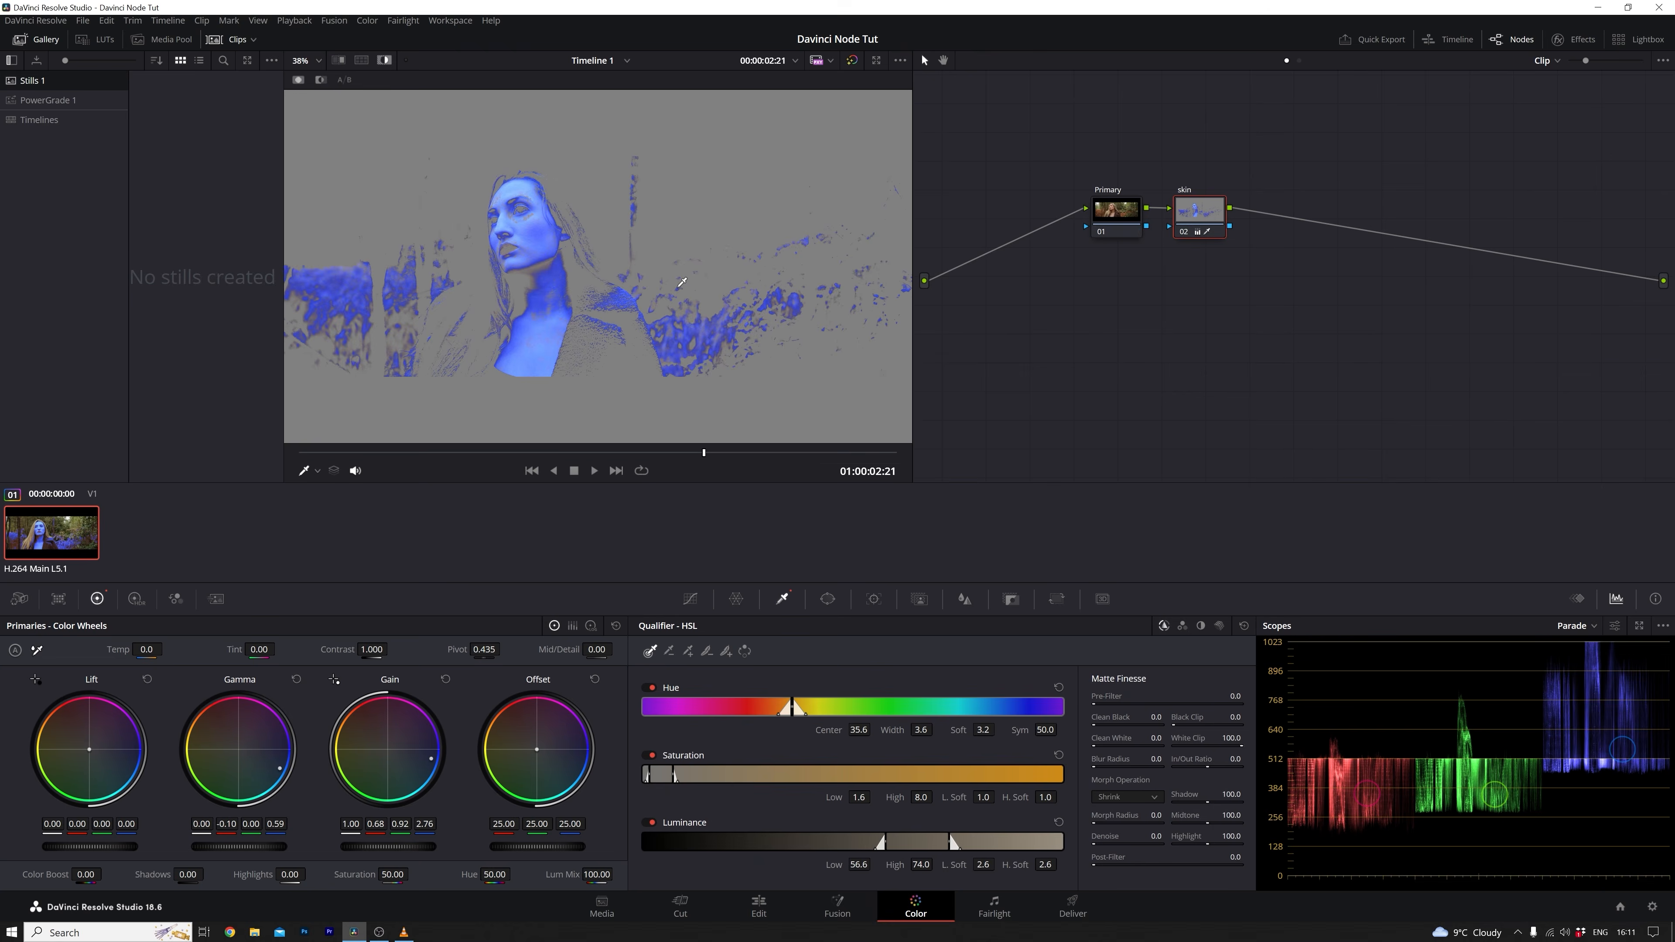
{"action": "key", "text": "shift+h"}
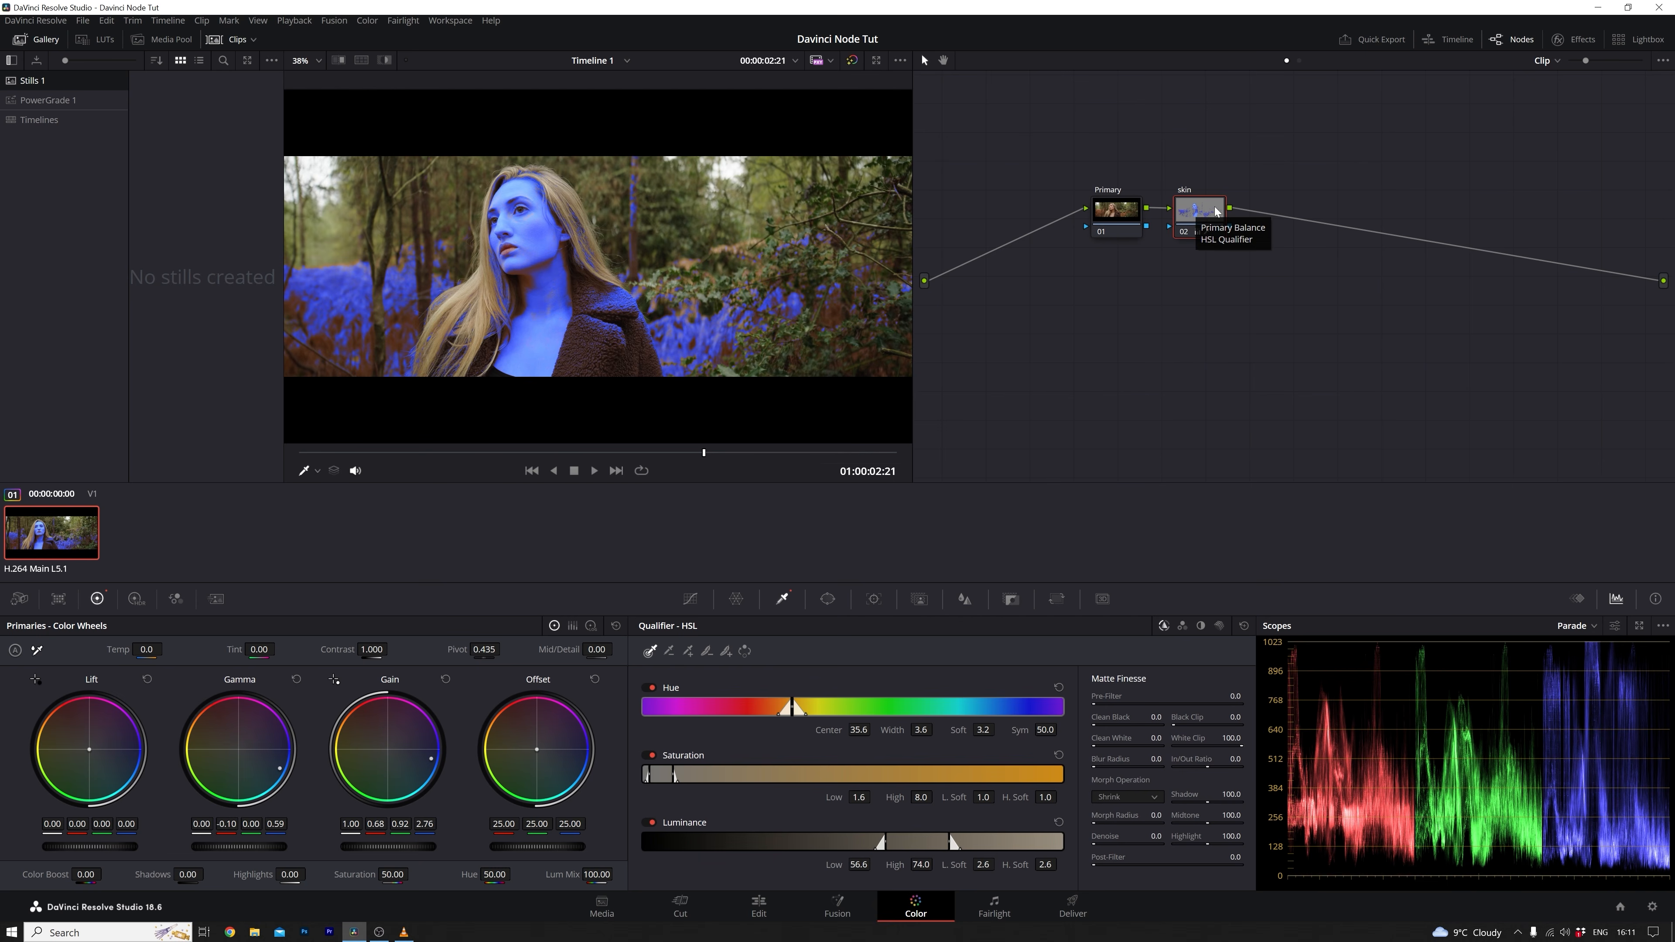
Step: Disable the skin node and warm the Primary node's Gamma toward orange, with red at 0.08 and blue at -0.16
{"action": "left_click", "coordinate": [1186, 233]}
{"action": "left_click", "coordinate": [1122, 227]}
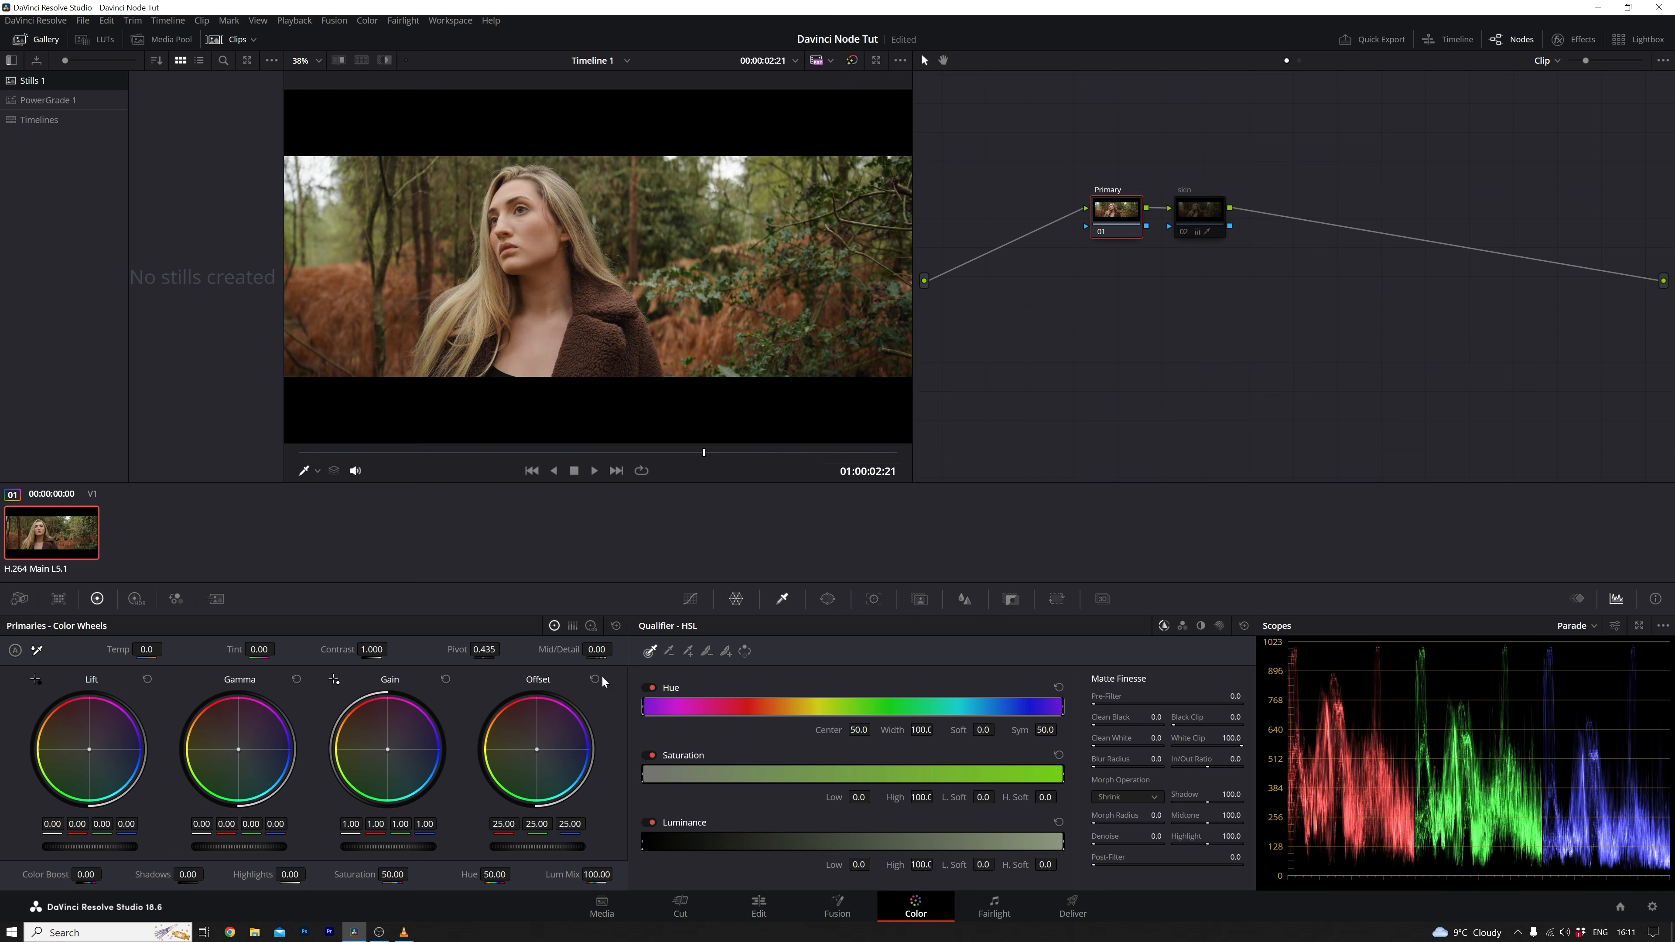
{"action": "left_click_drag", "start_coordinate": [238, 749], "coordinate": [215, 735]}
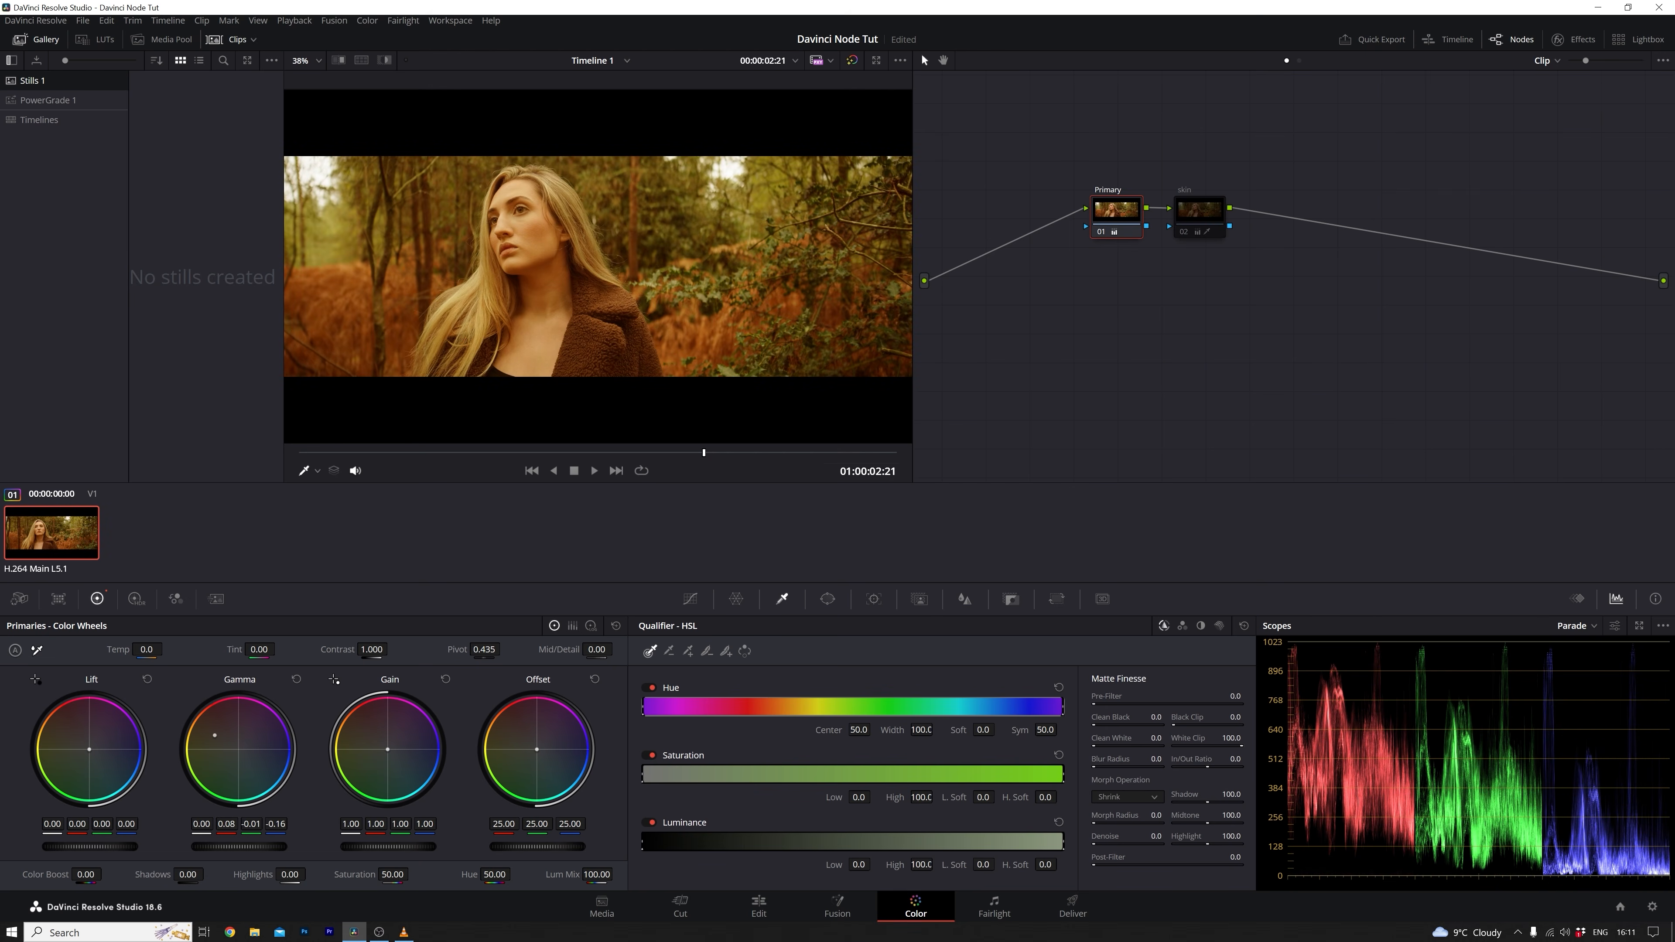
Step: Re-enable the skin node and toggle the highlight view to inspect which areas its qualifier selects from the warmed image
{"action": "left_click", "coordinate": [1199, 215]}
{"action": "left_click", "coordinate": [1185, 233]}
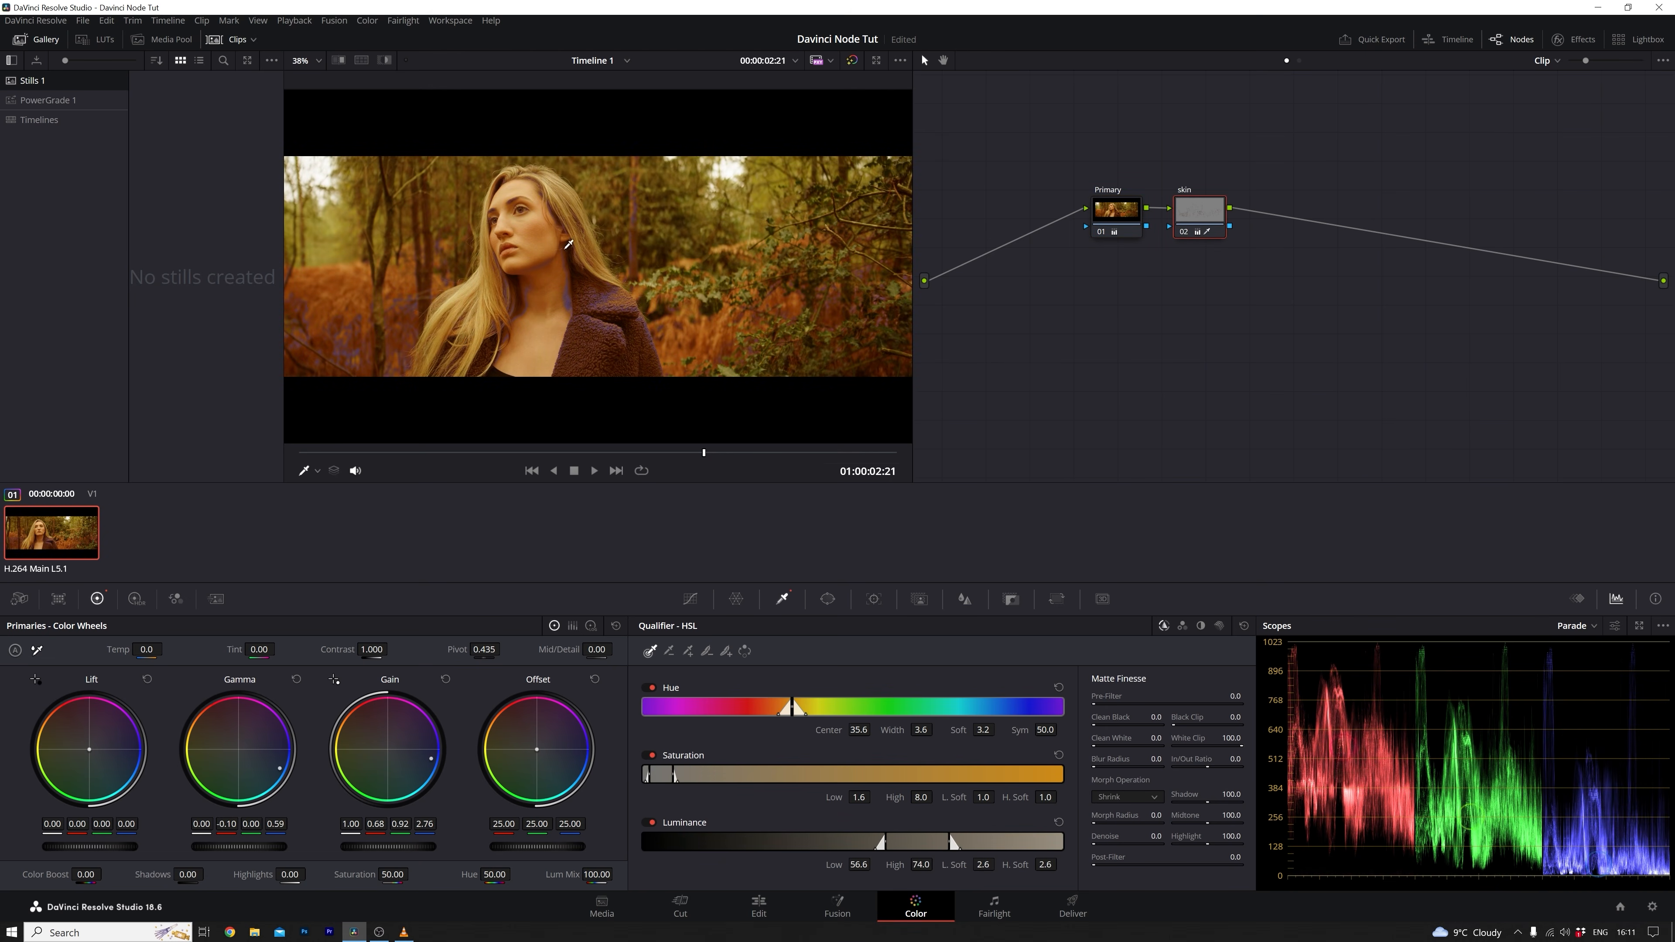
{"action": "key", "text": "shift+h"}
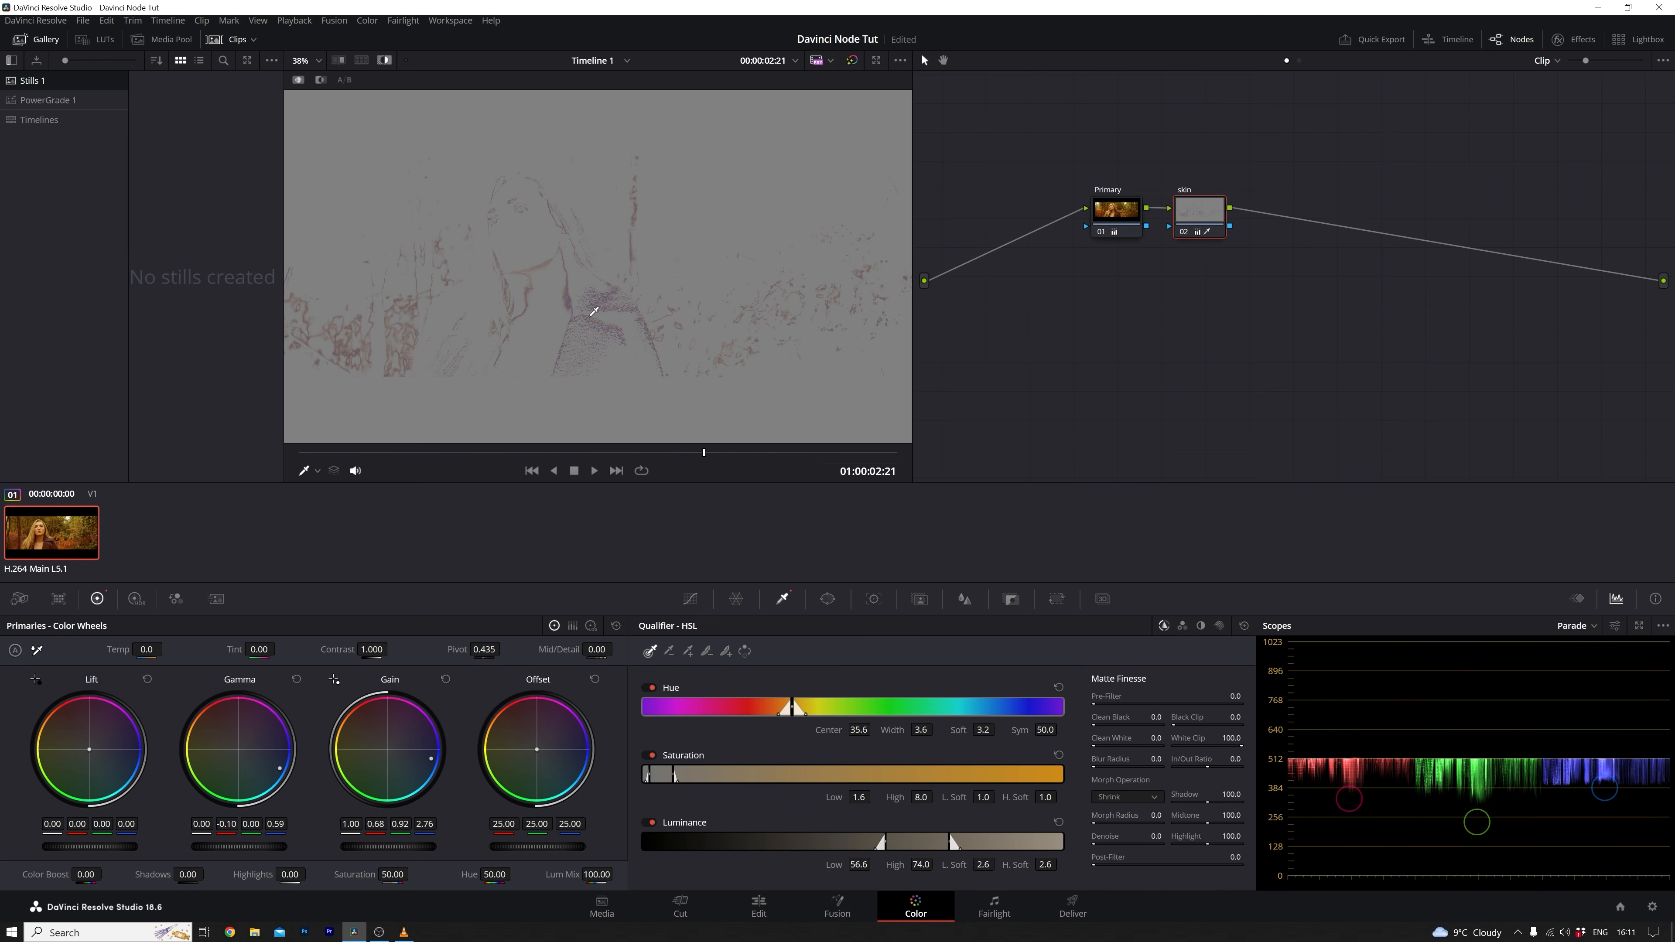
{"action": "key", "text": "shift+h"}
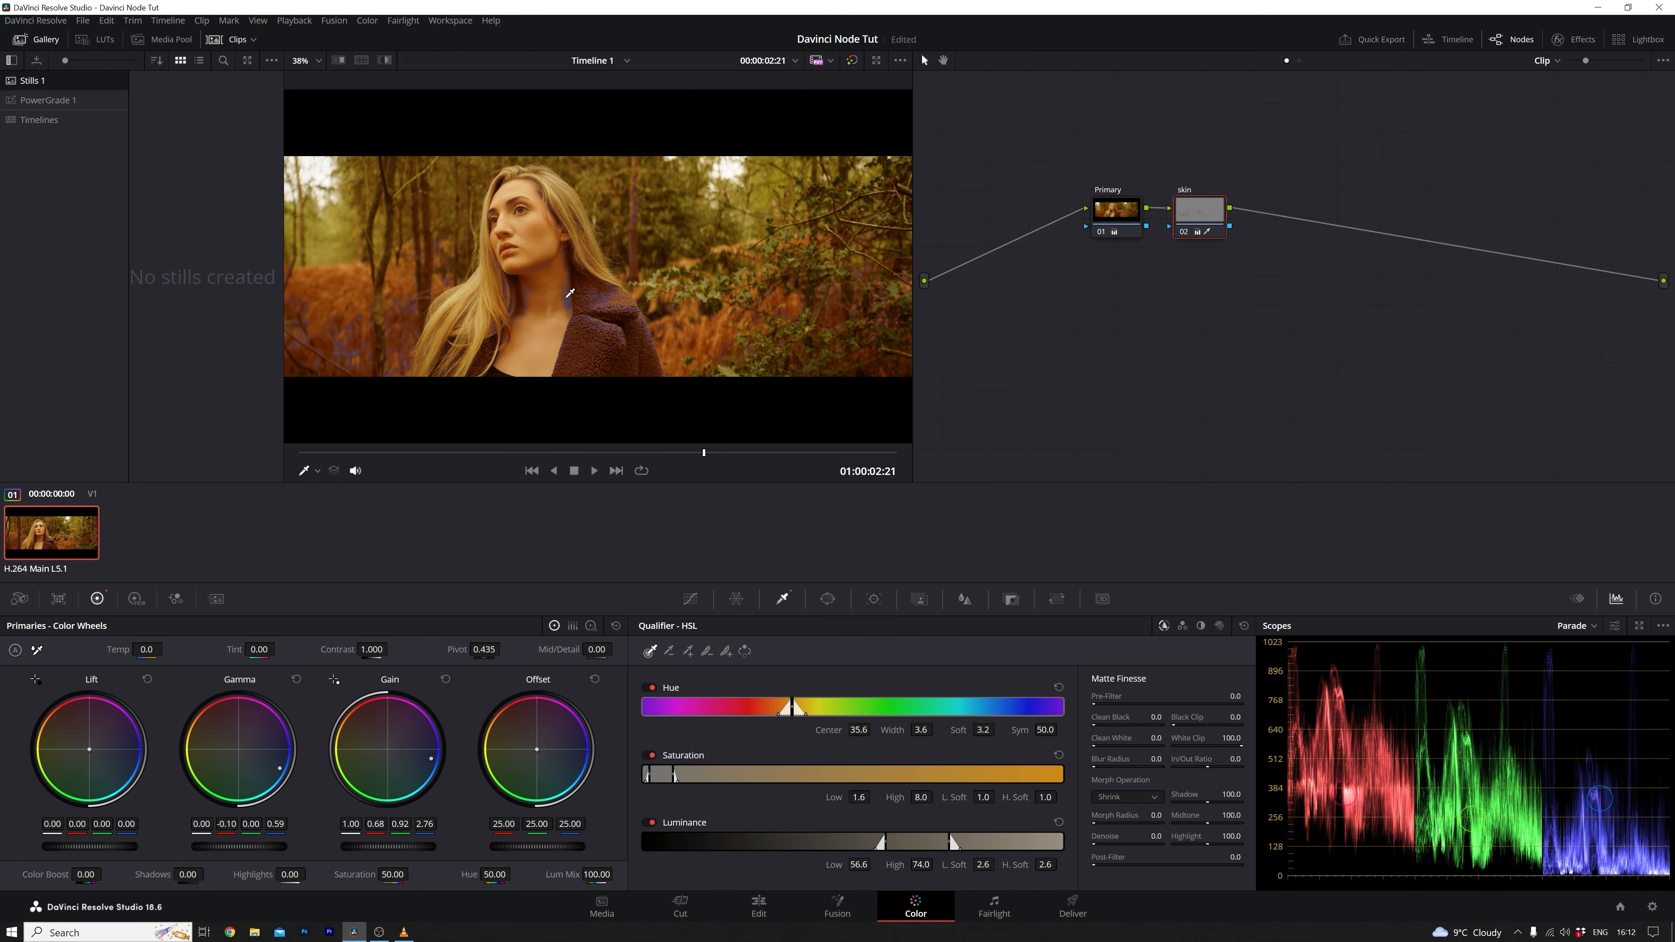
{"action": "key", "text": "shift+h"}
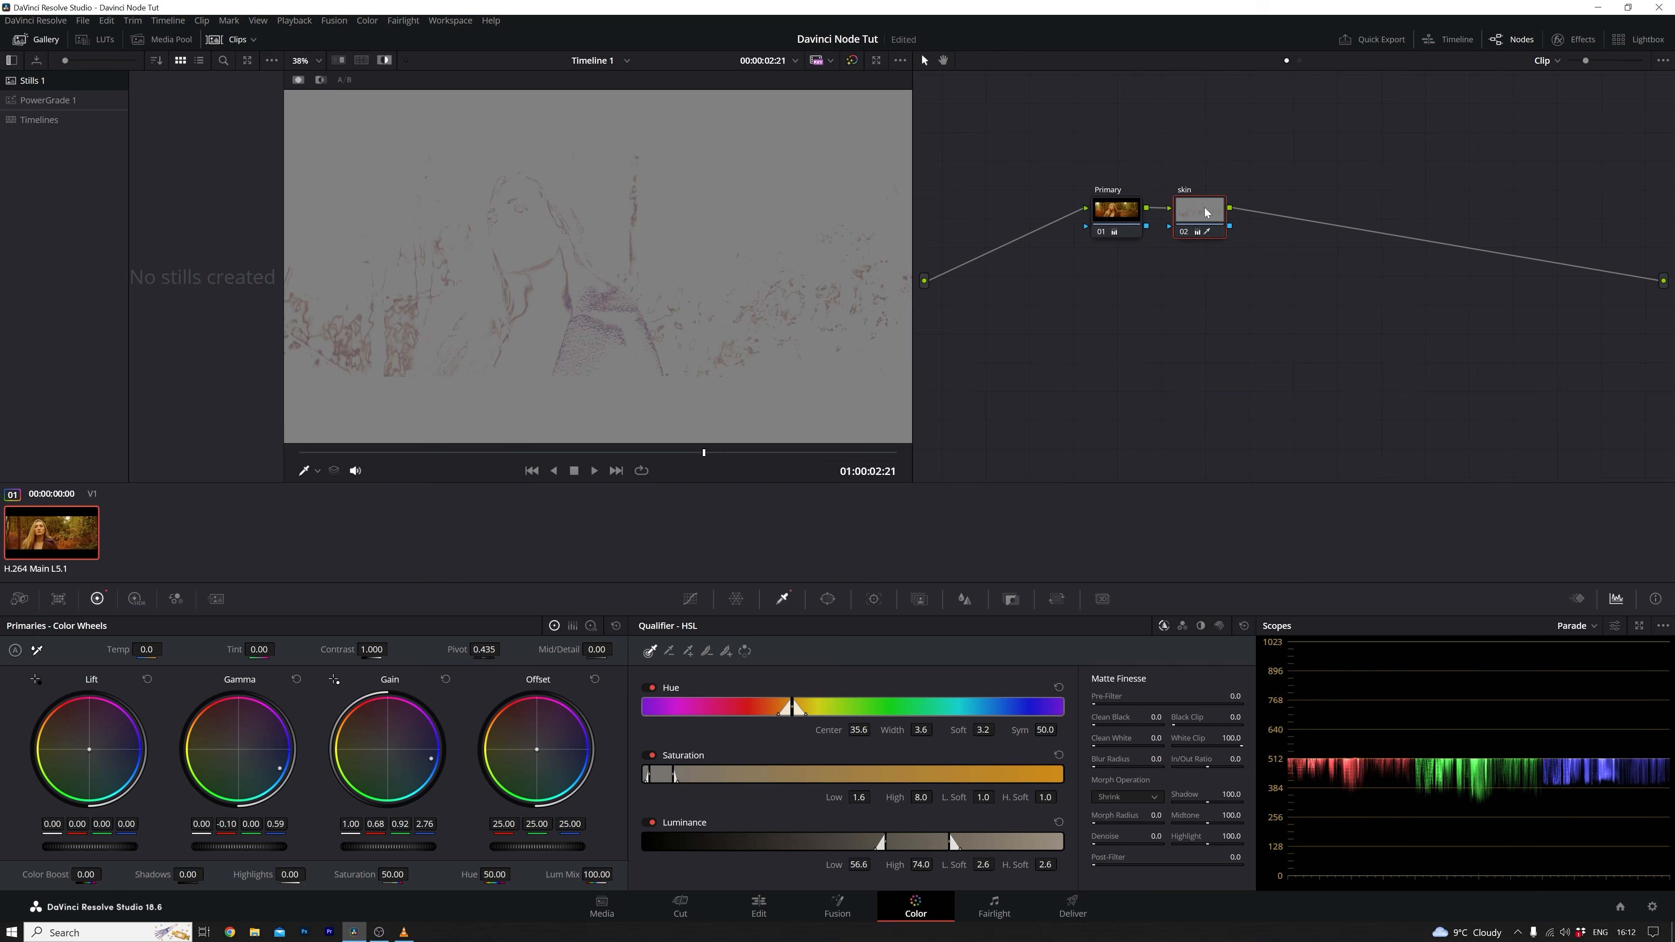
{"action": "key", "text": "shift+h"}
Step: Select the Primary and skin nodes in turn to compare their wheel and qualifier settings
{"action": "left_click", "coordinate": [1122, 218]}
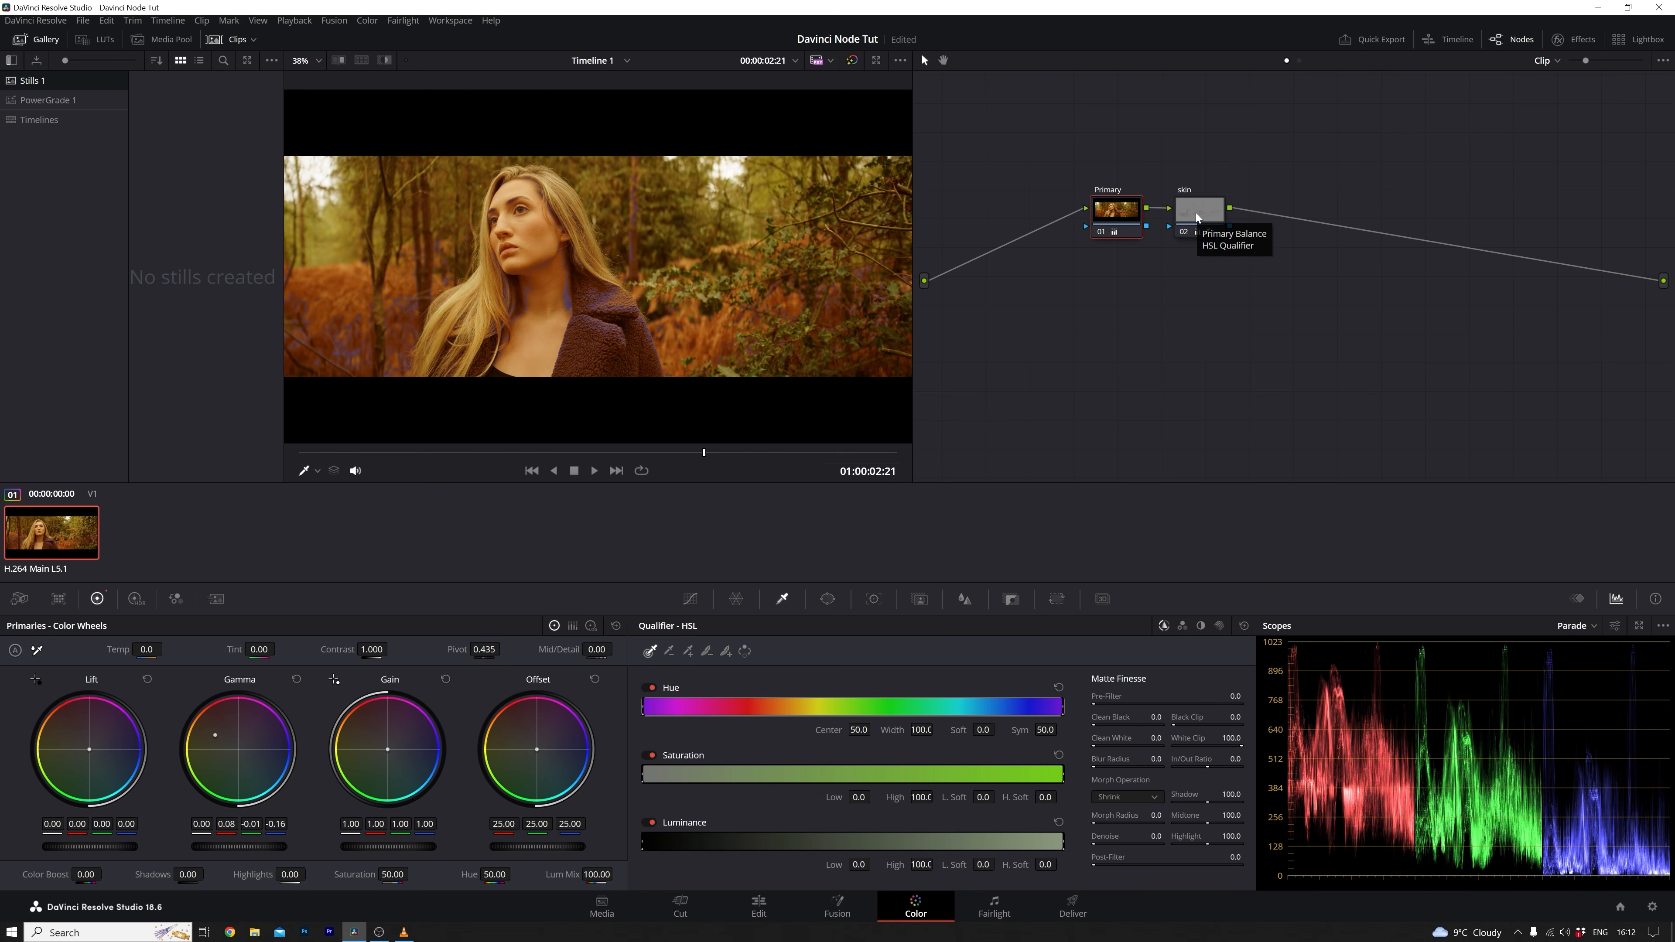
{"action": "left_click", "coordinate": [1197, 218]}
{"action": "left_click", "coordinate": [1117, 212]}
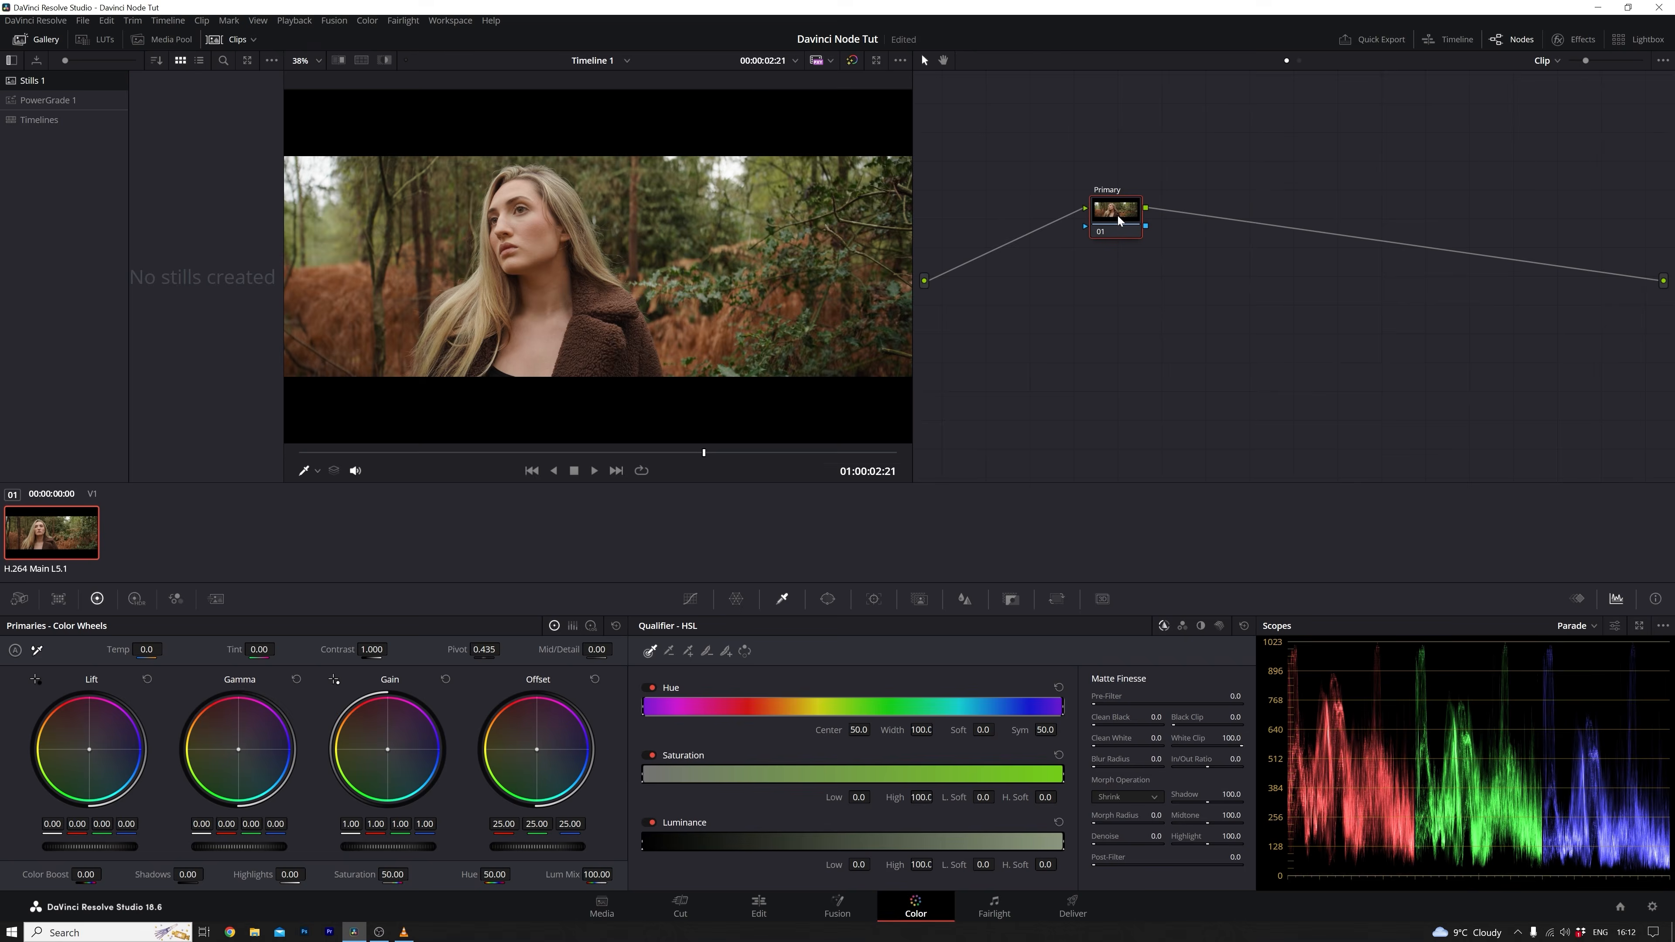
Step: Add a parallel node beneath the Primary node, move the parallel mixer clear of them, and select each node in turn
{"action": "right_click", "coordinate": [1120, 210]}
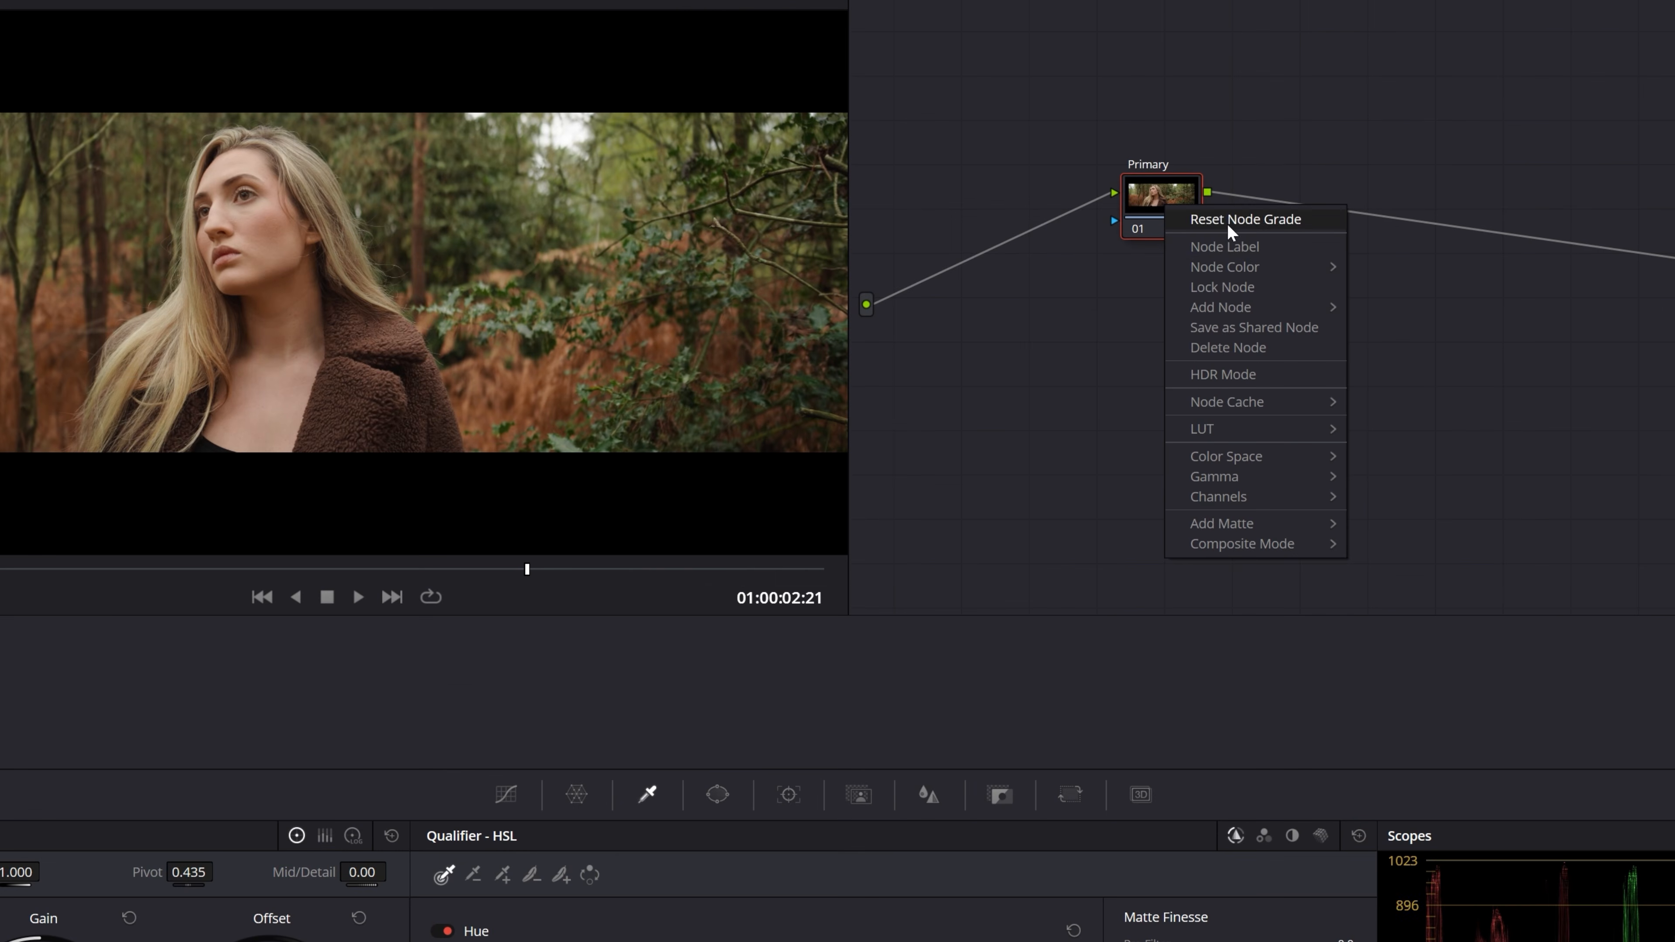
{"action": "mouse_move", "coordinate": [1272, 305]}
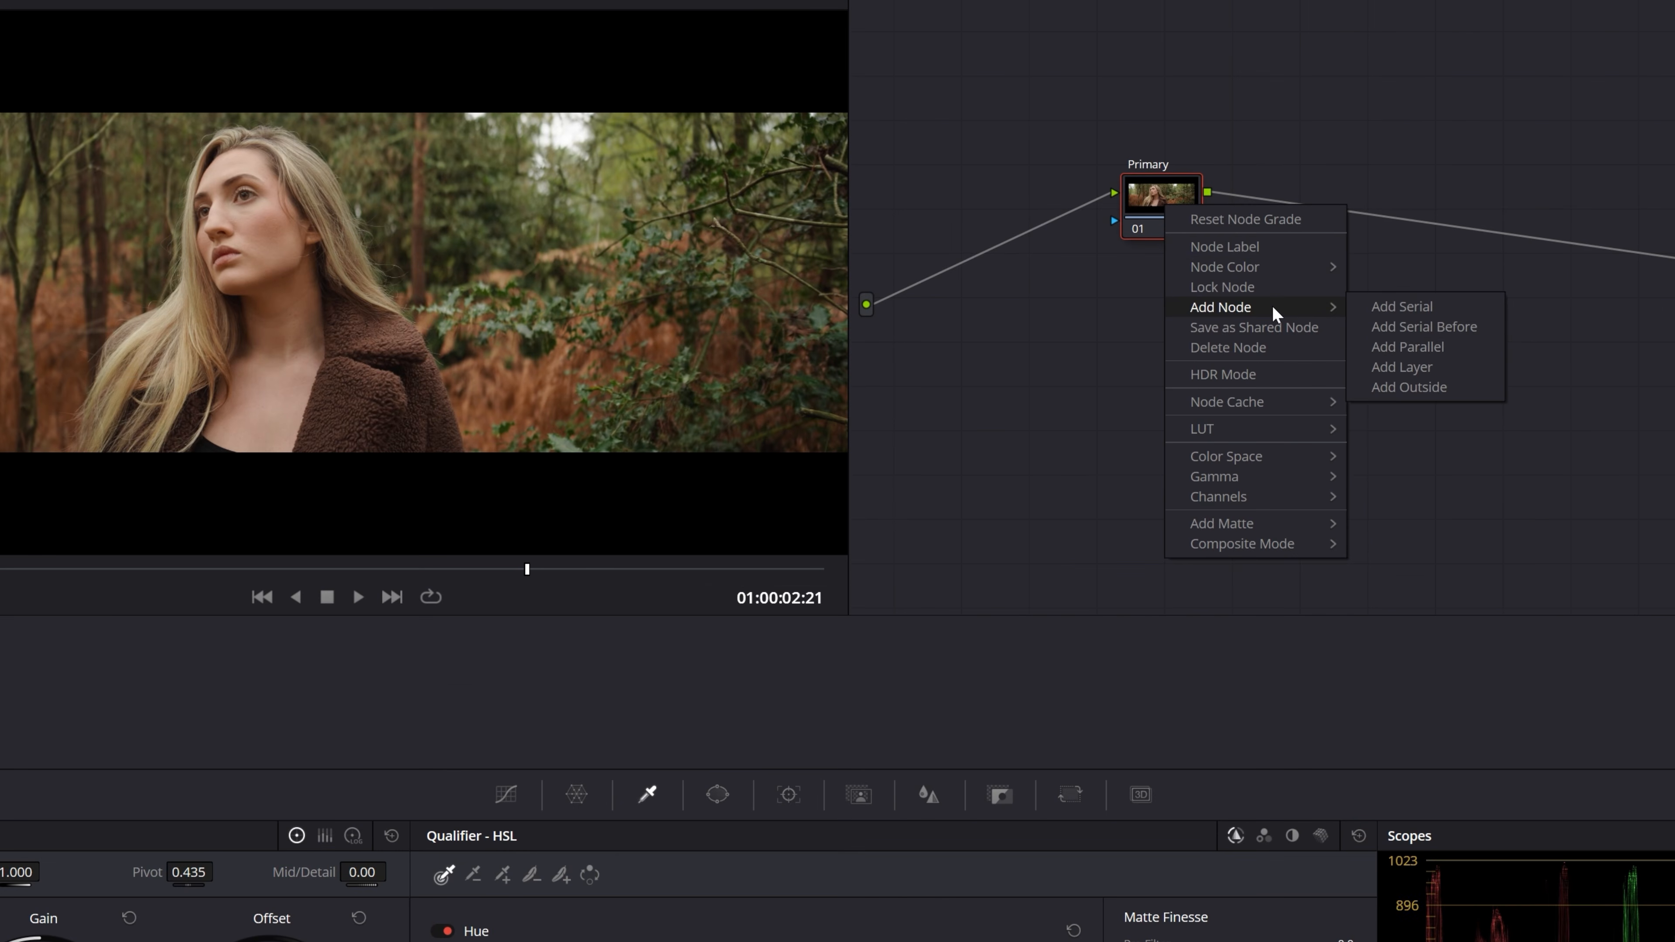
{"action": "left_click", "coordinate": [1418, 347]}
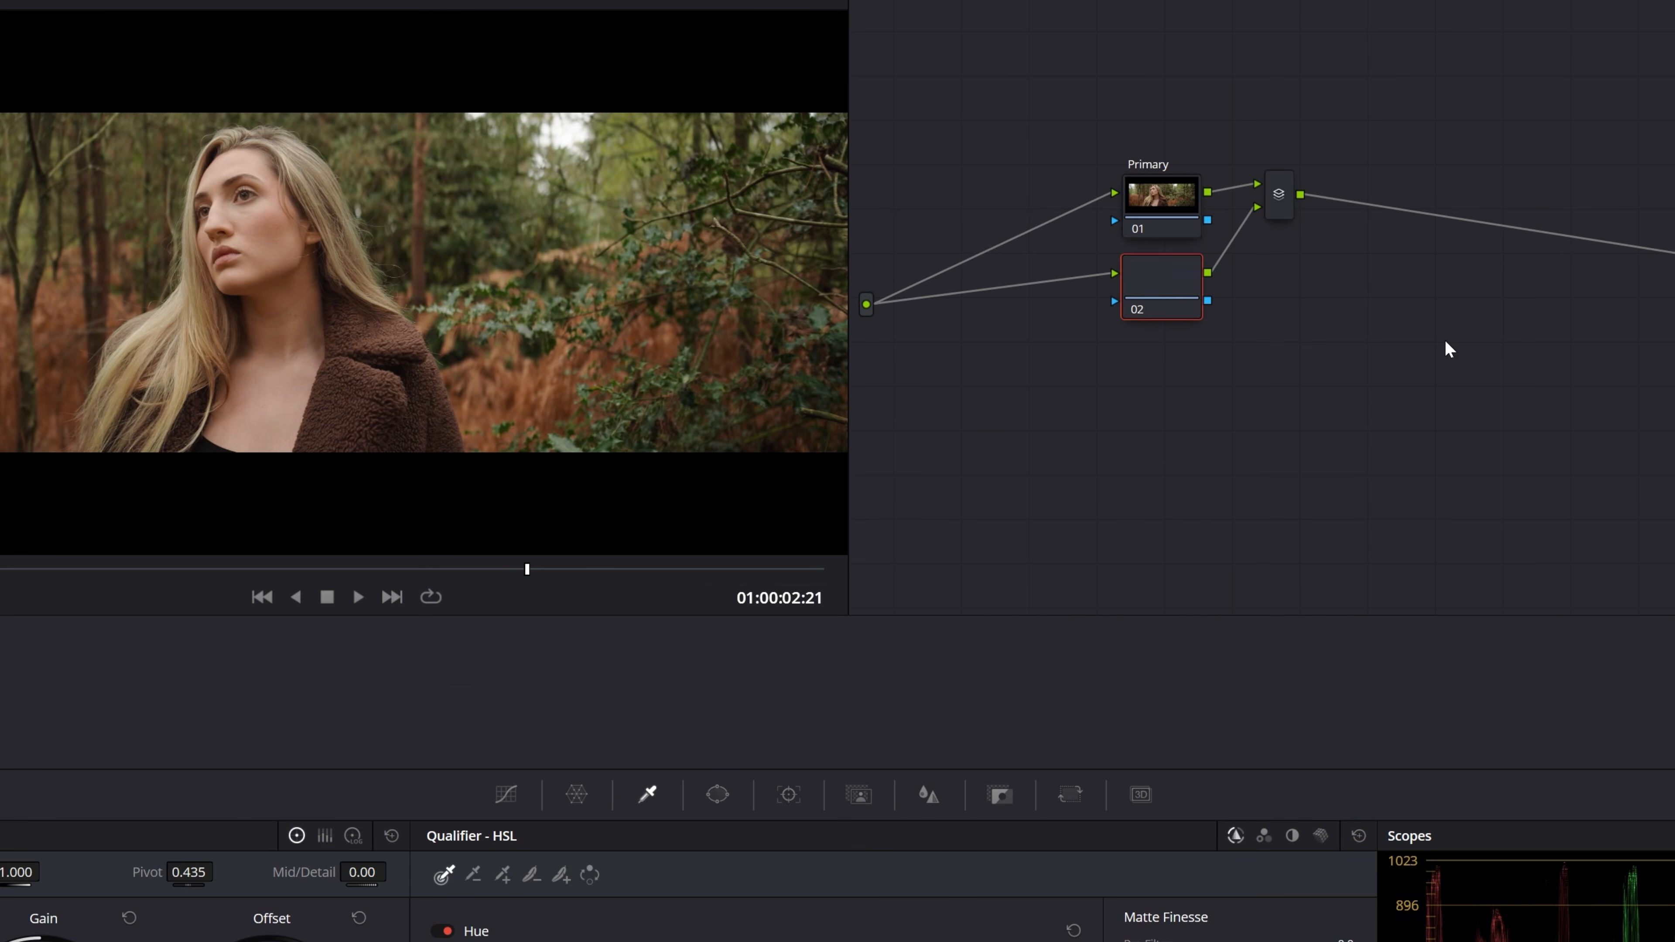
{"action": "left_click_drag", "start_coordinate": [1278, 218], "coordinate": [1307, 248]}
{"action": "left_click", "coordinate": [1166, 189]}
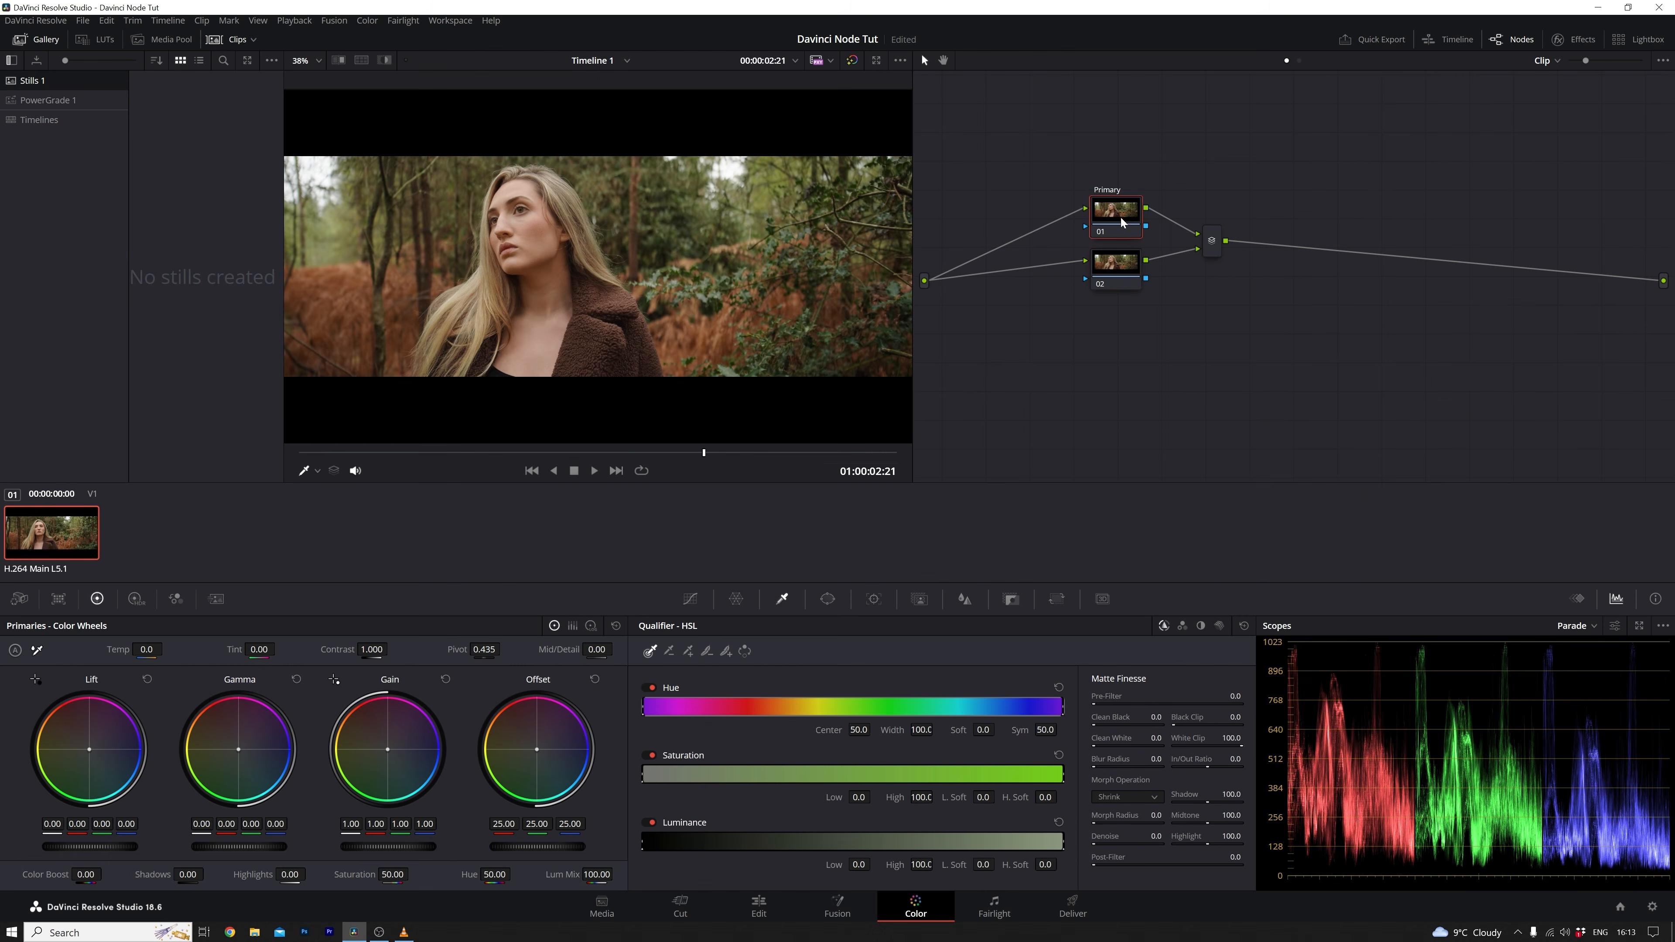
{"action": "left_click", "coordinate": [1170, 280]}
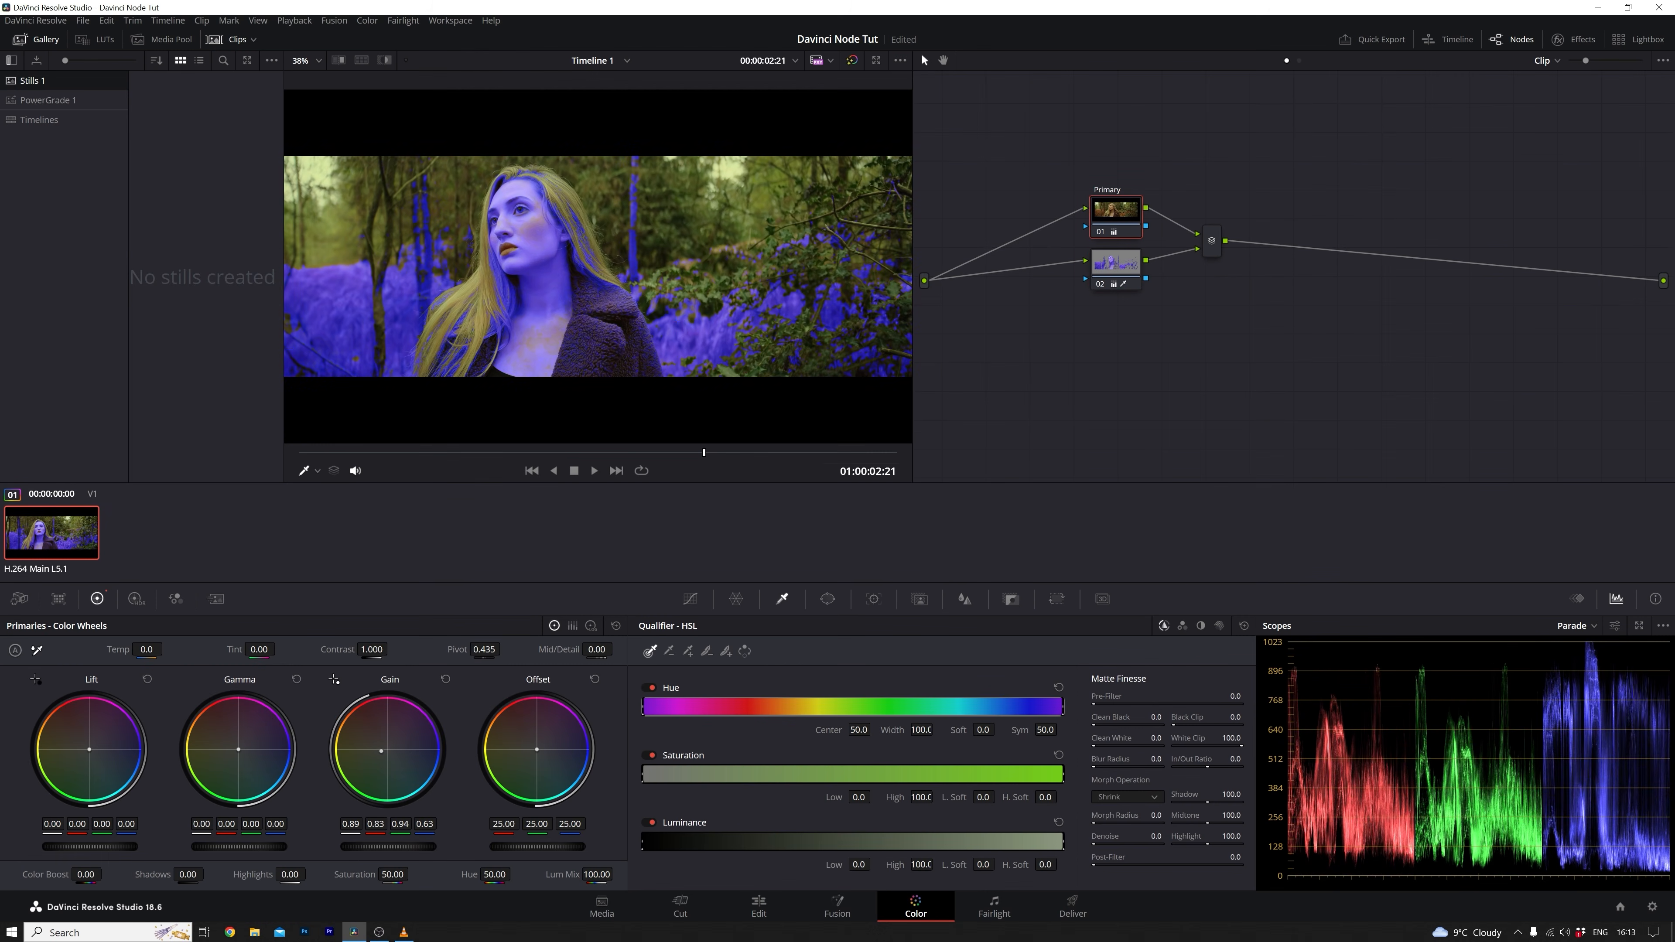
Step: Shift the Primary node's Gain to red 0.71, green 0.93, blue 1.09 and Gamma red to 0.05, checking the parallel node's qualifier after each change
{"action": "left_click_drag", "start_coordinate": [392, 756], "coordinate": [392, 755]}
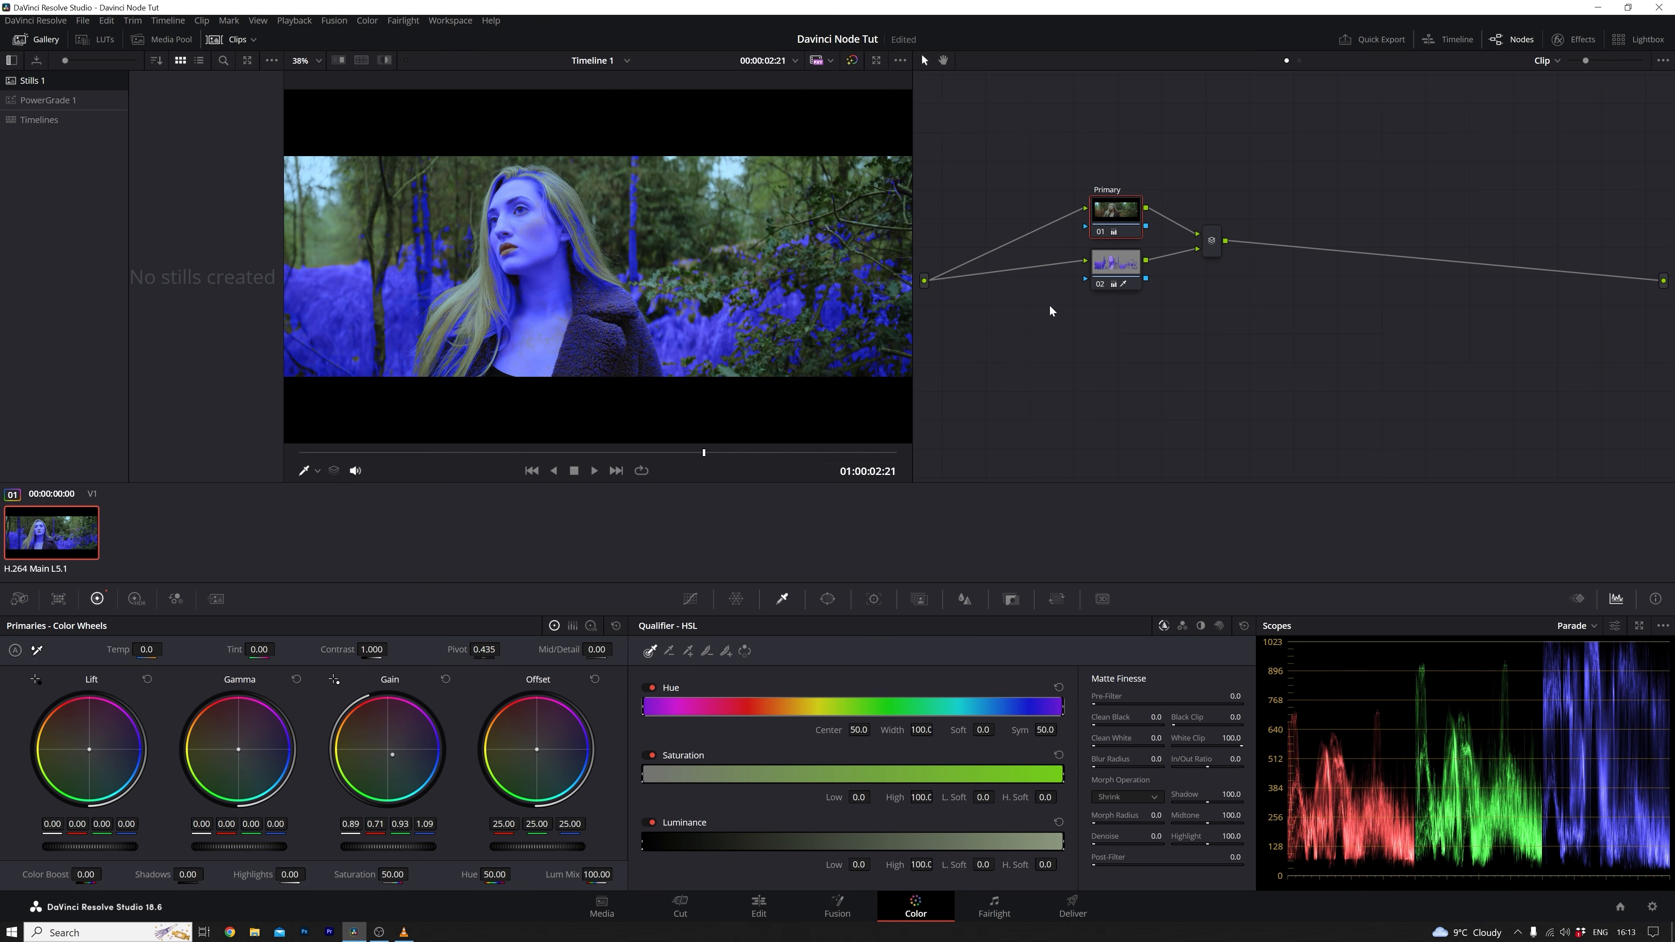
{"action": "left_click", "coordinate": [1116, 264]}
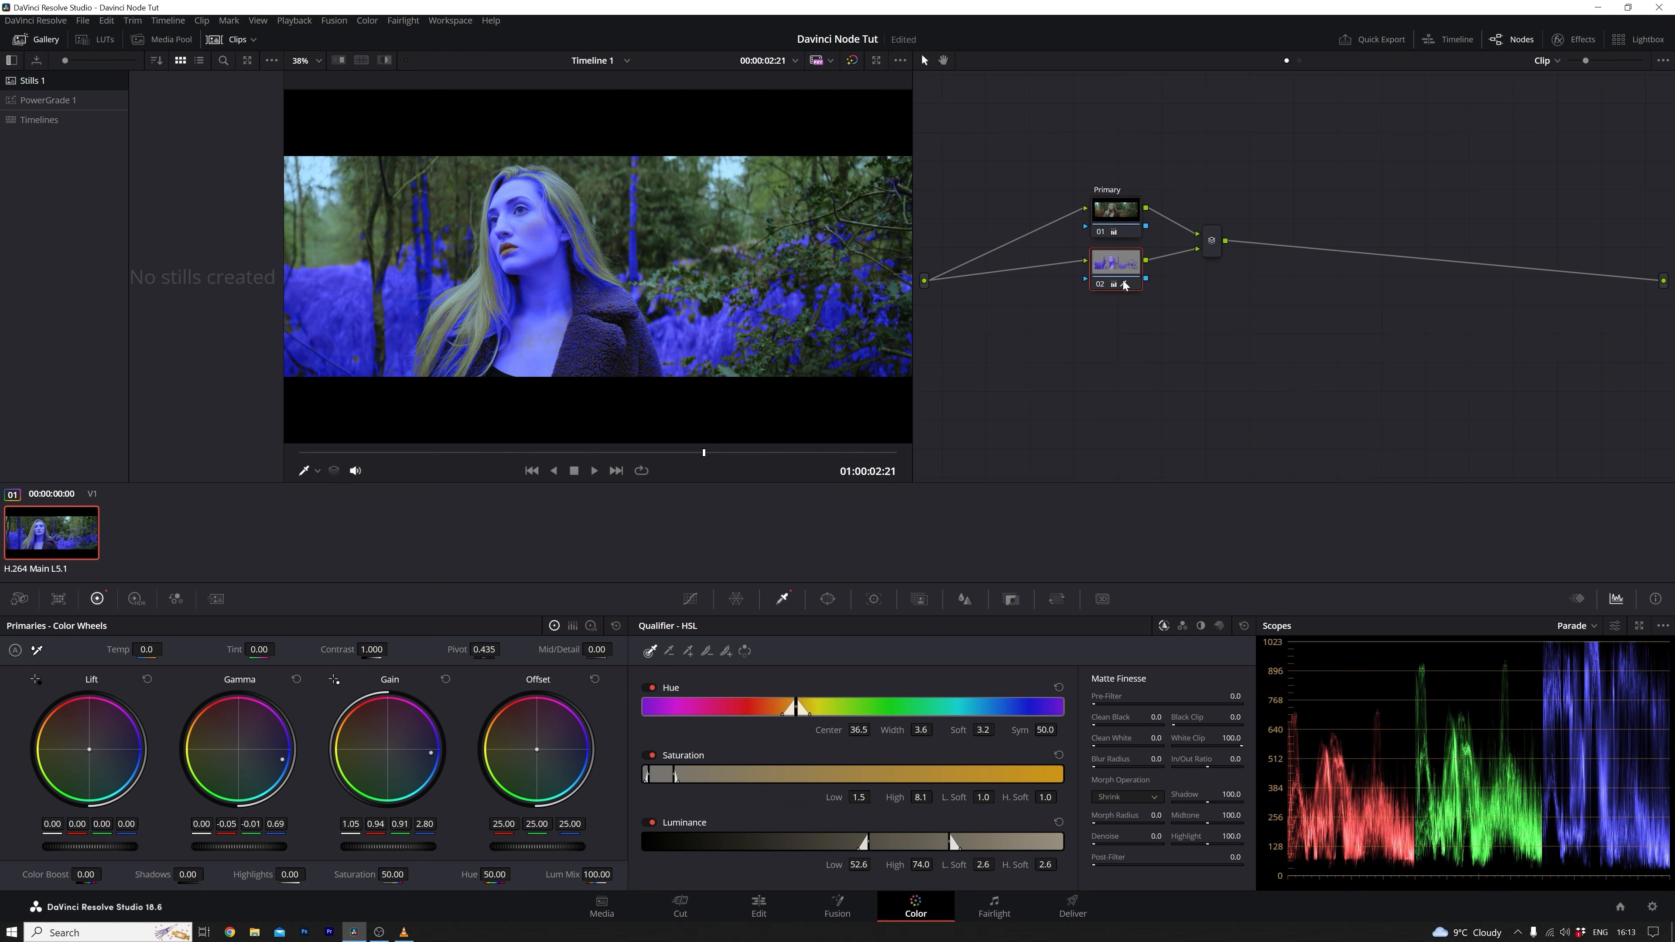
{"action": "left_click", "coordinate": [1119, 218]}
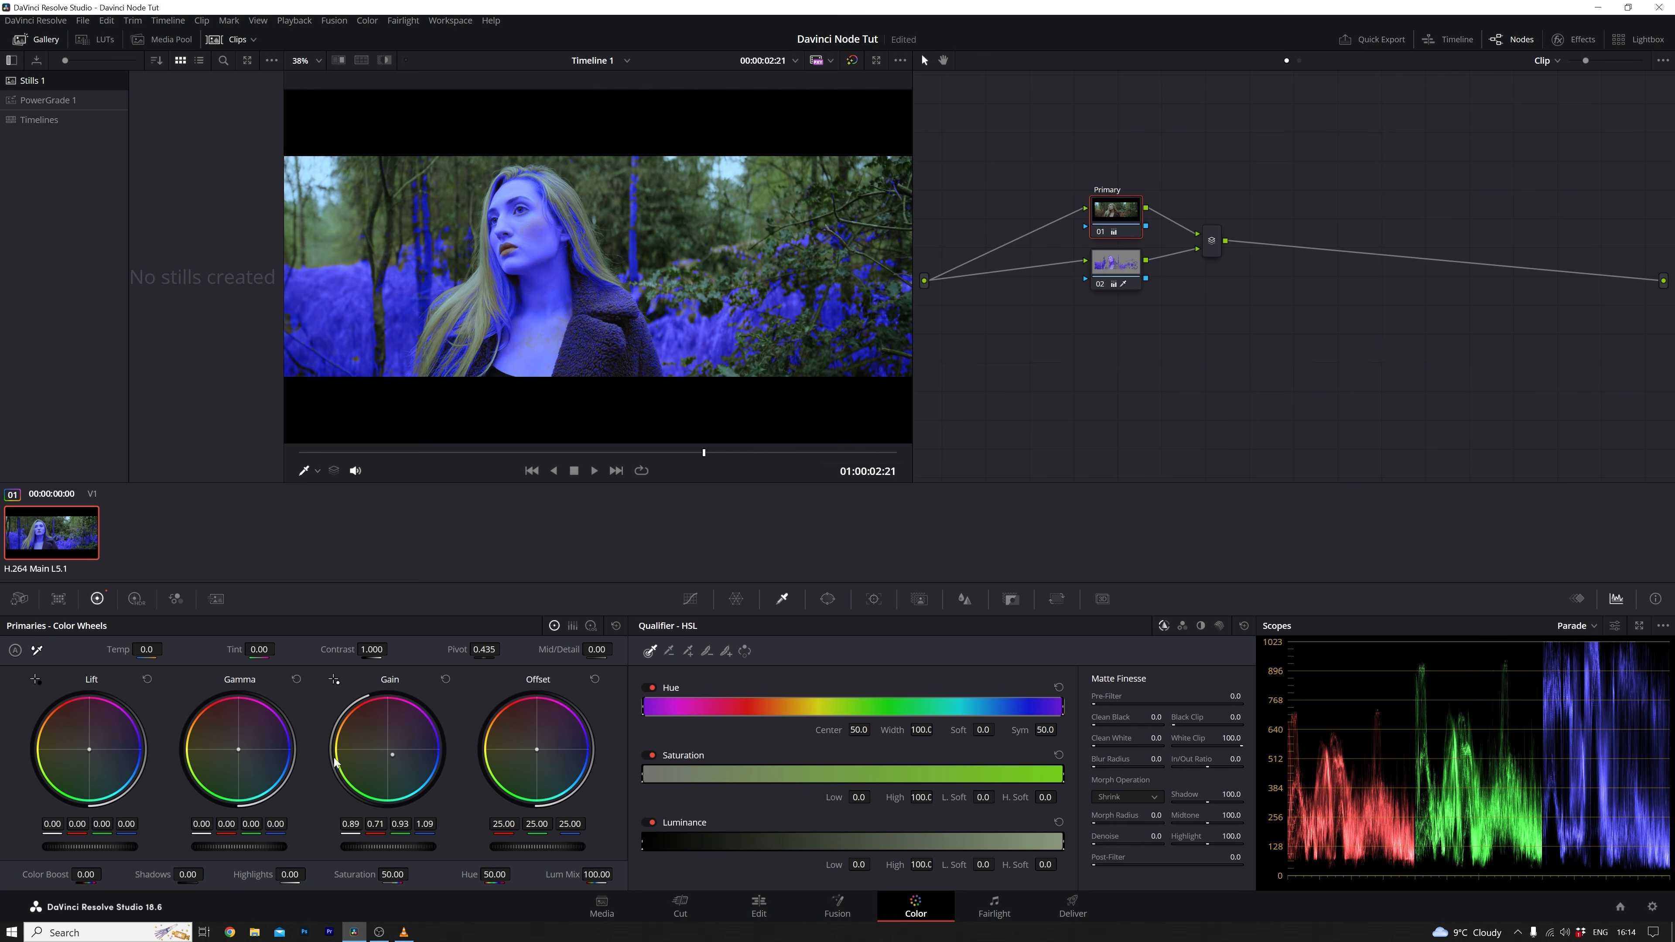
{"action": "left_click_drag", "start_coordinate": [240, 749], "coordinate": [233, 741]}
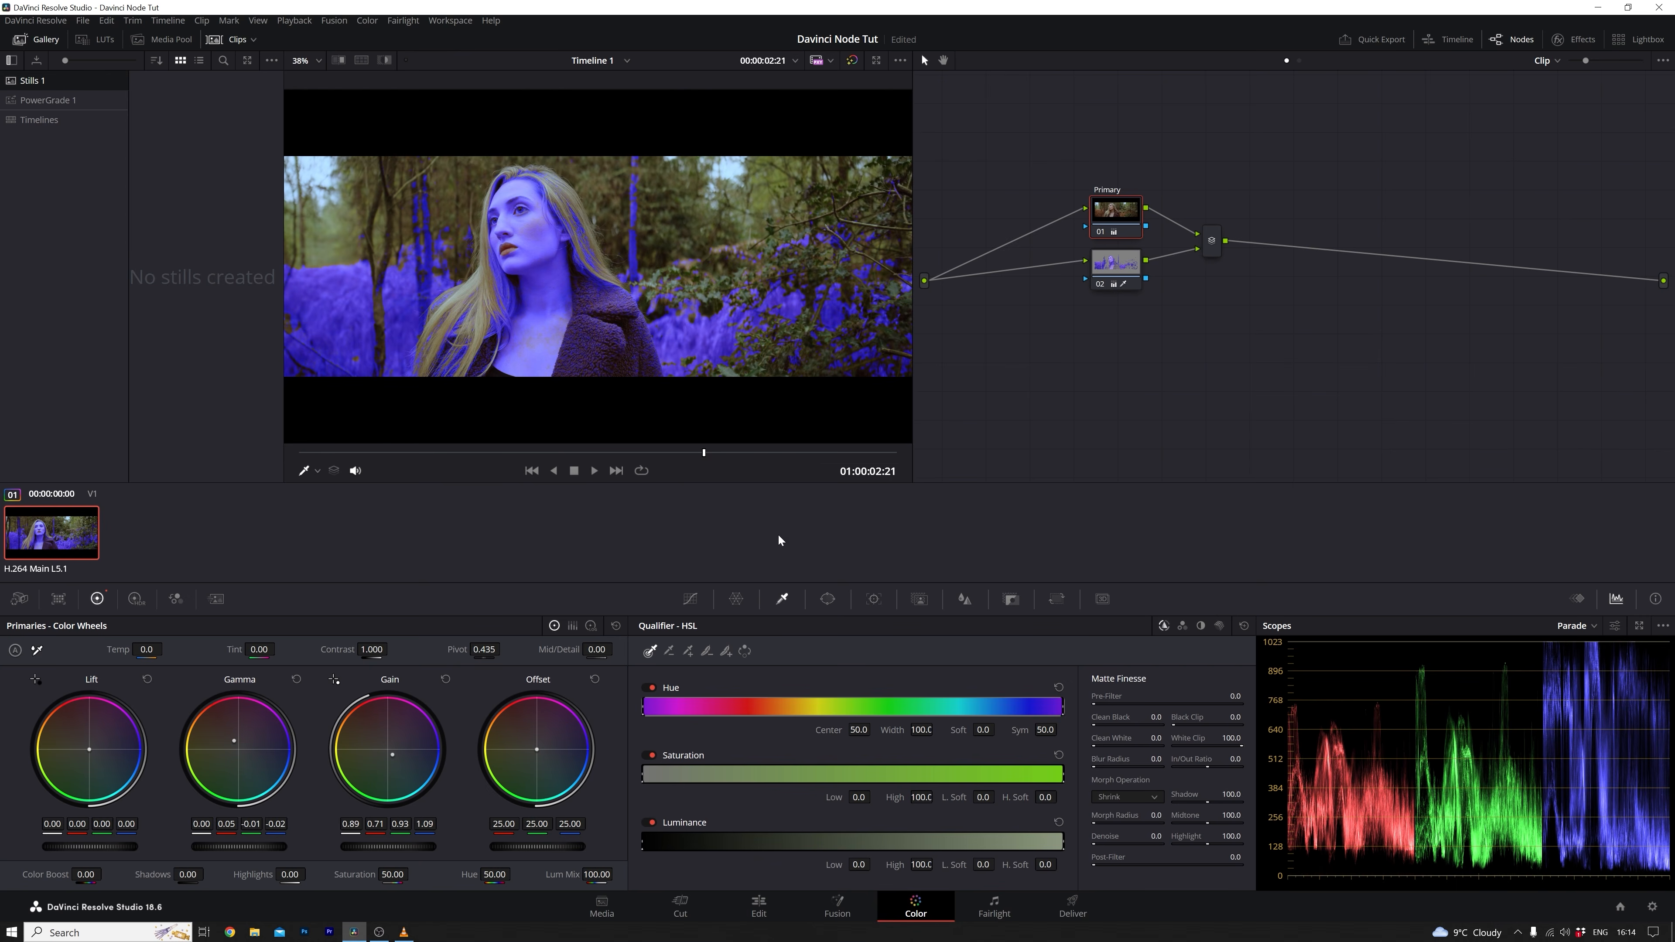
{"action": "left_click", "coordinate": [1113, 281]}
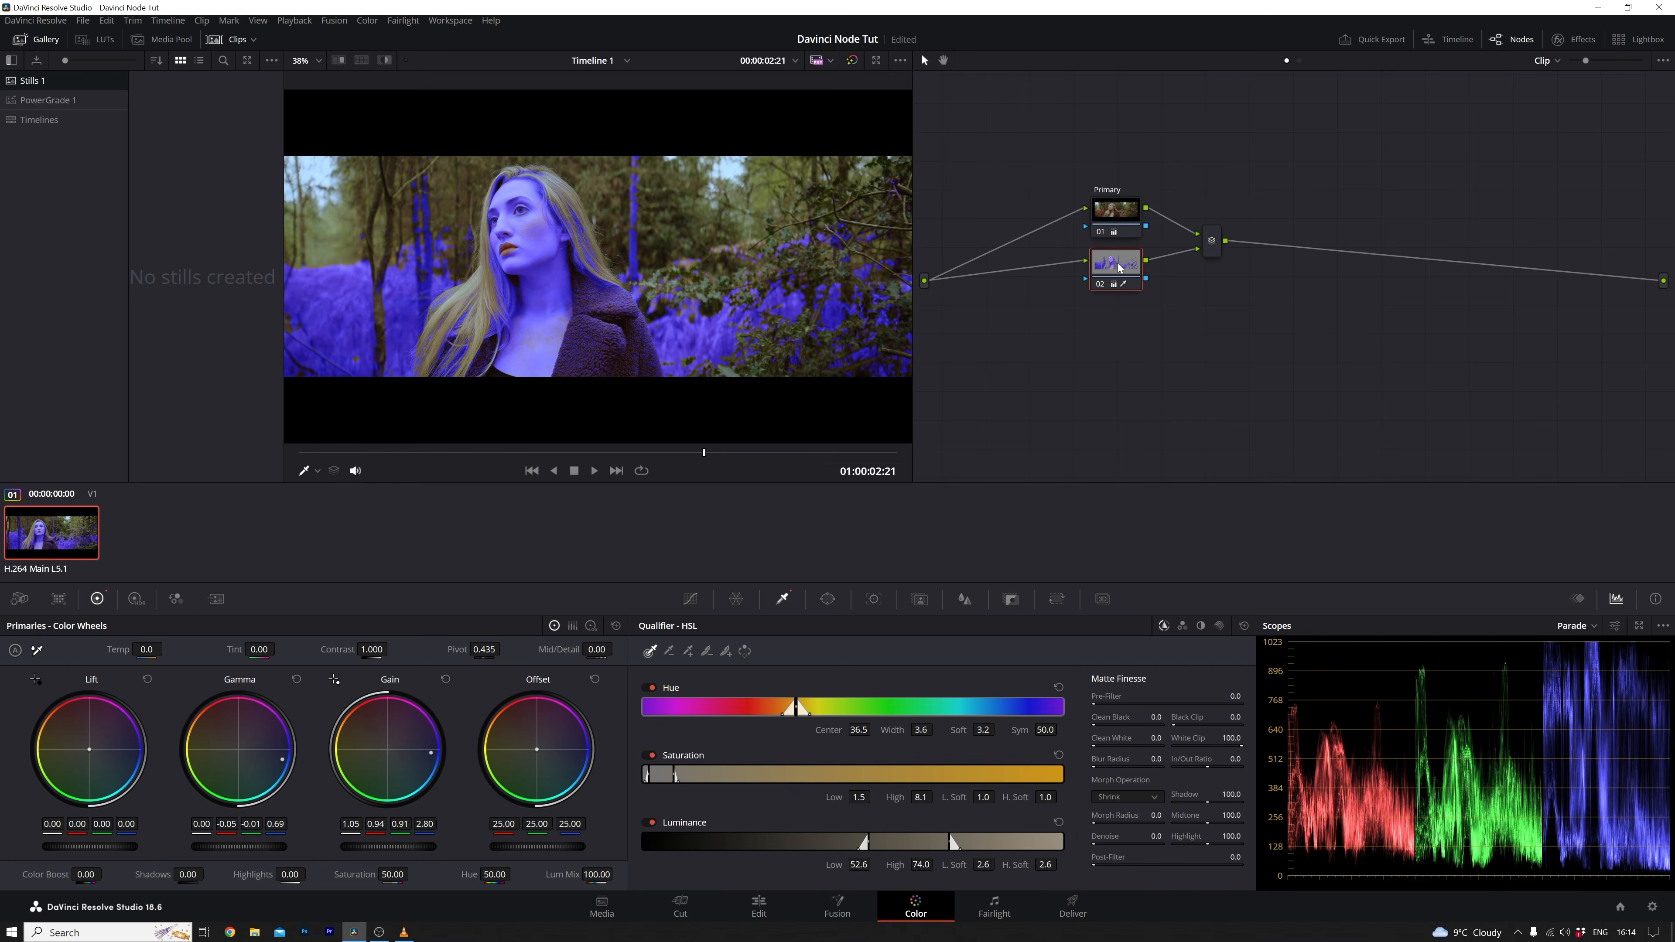
{"action": "key", "text": "shift+h"}
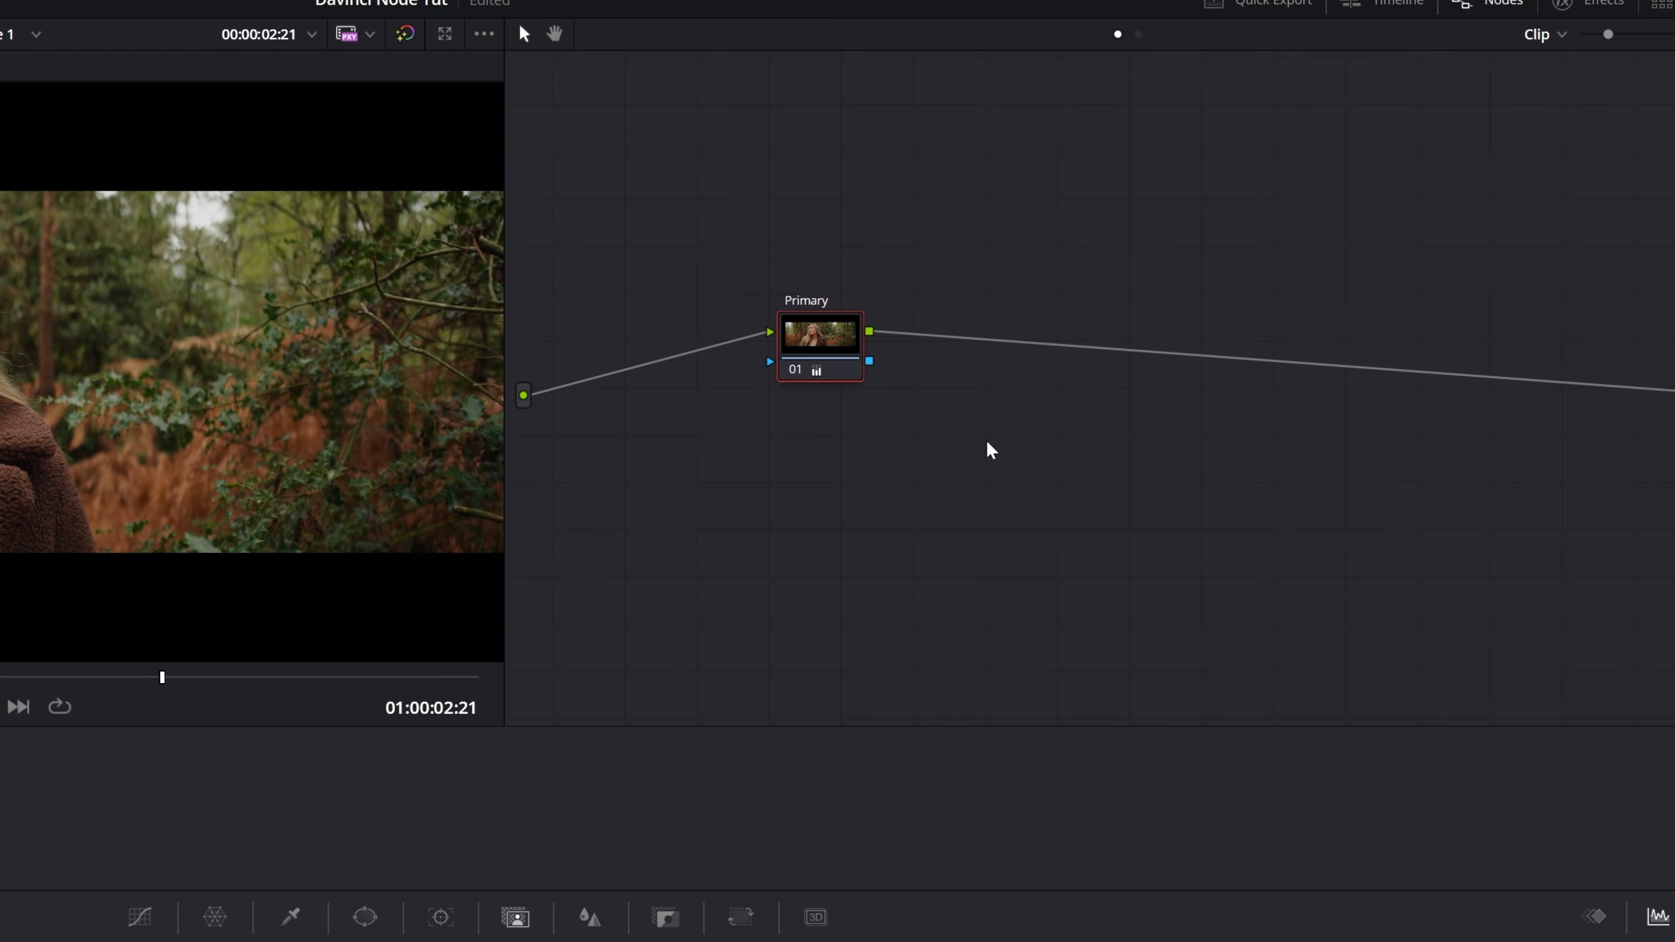
Step: Add a serial node after Primary, add a layer node to it, and space the two layered nodes apart vertically
{"action": "key", "text": "alt+s"}
{"action": "right_click", "coordinate": [940, 351]}
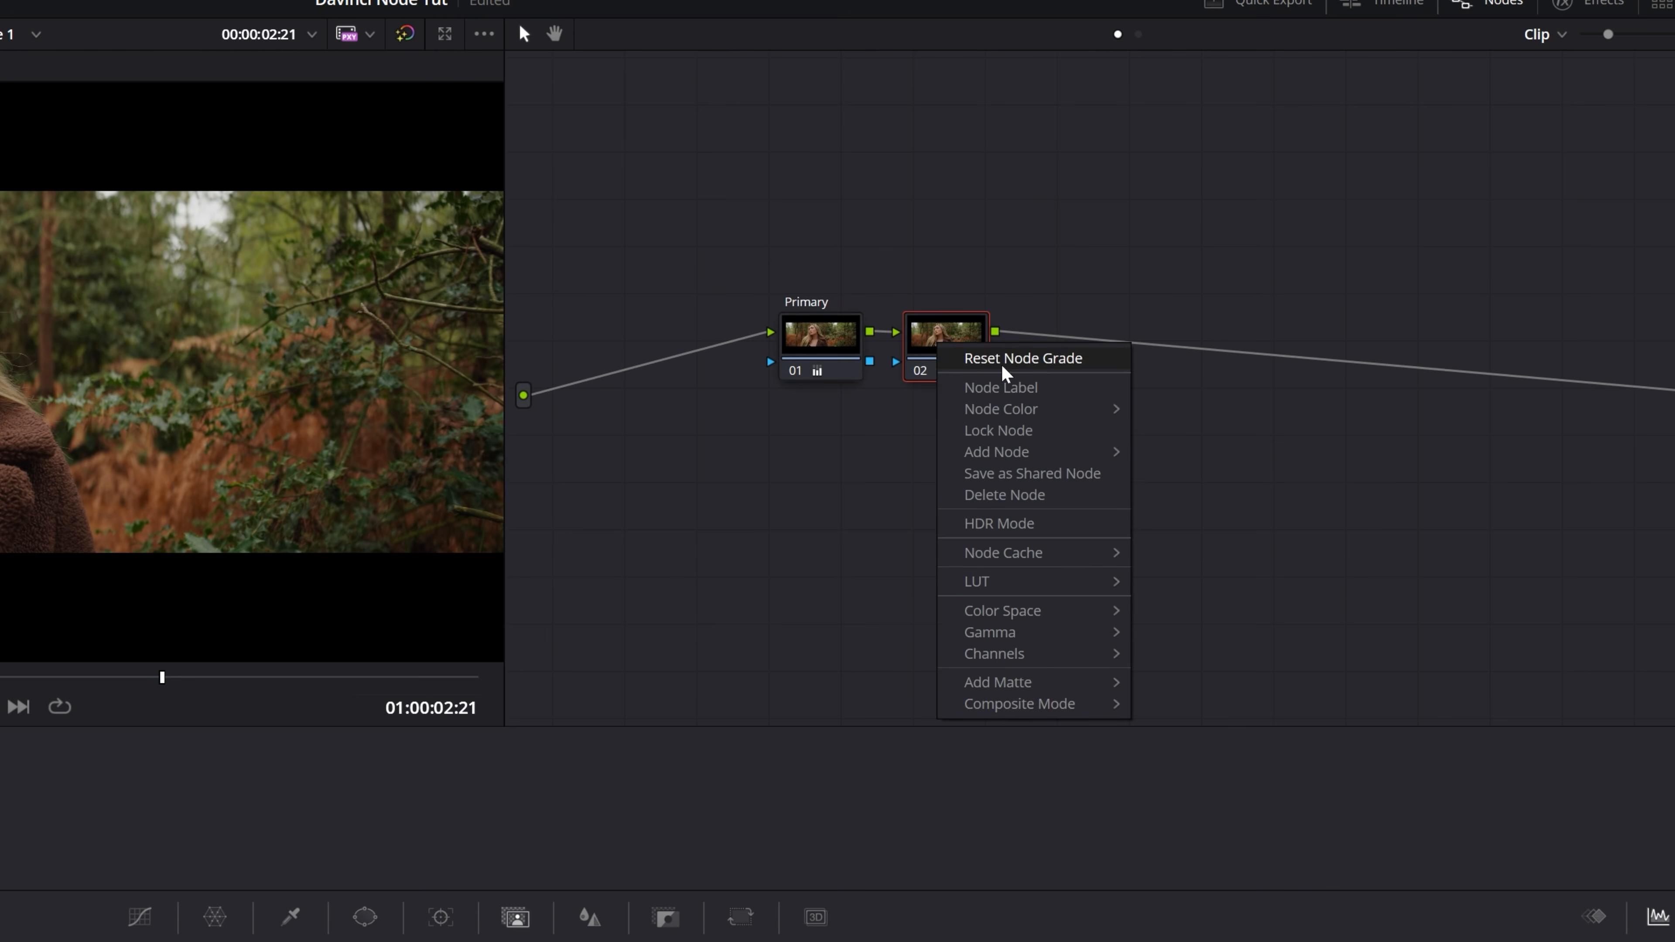
{"action": "mouse_move", "coordinate": [1029, 451]}
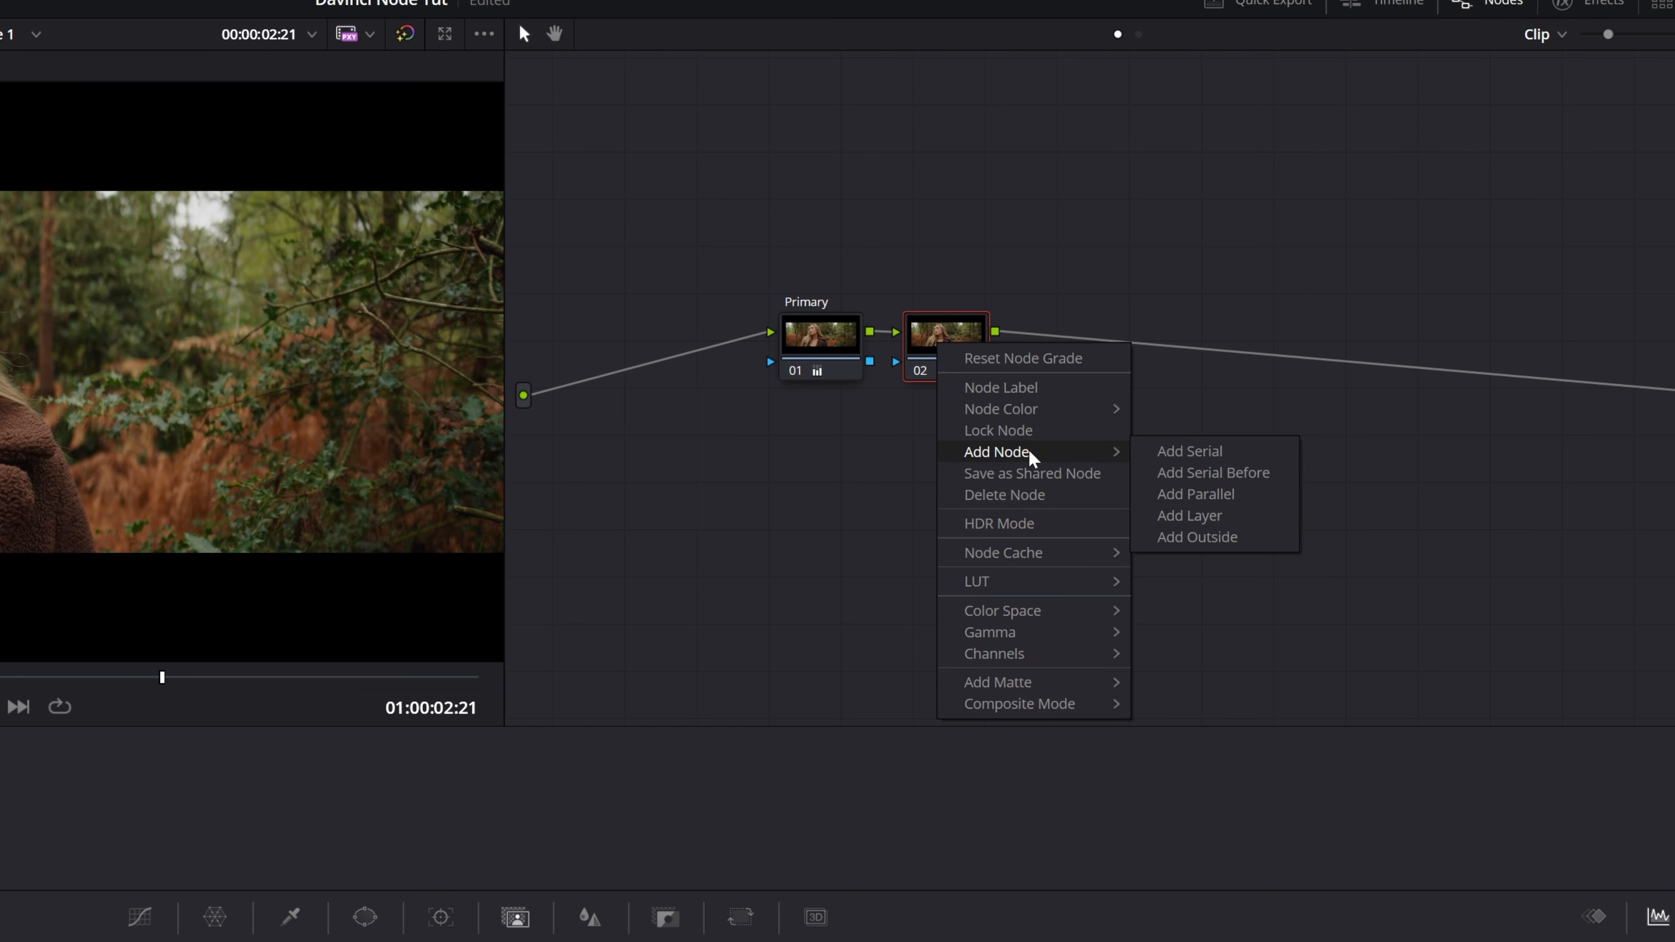
{"action": "left_click", "coordinate": [1213, 518]}
{"action": "left_click_drag", "start_coordinate": [971, 374], "coordinate": [943, 287]}
{"action": "left_click_drag", "start_coordinate": [948, 449], "coordinate": [943, 391]}
Step: Add two more inputs to the layer mixer, and reposition the mixer and the lower node 03
{"action": "right_click", "coordinate": [1070, 337]}
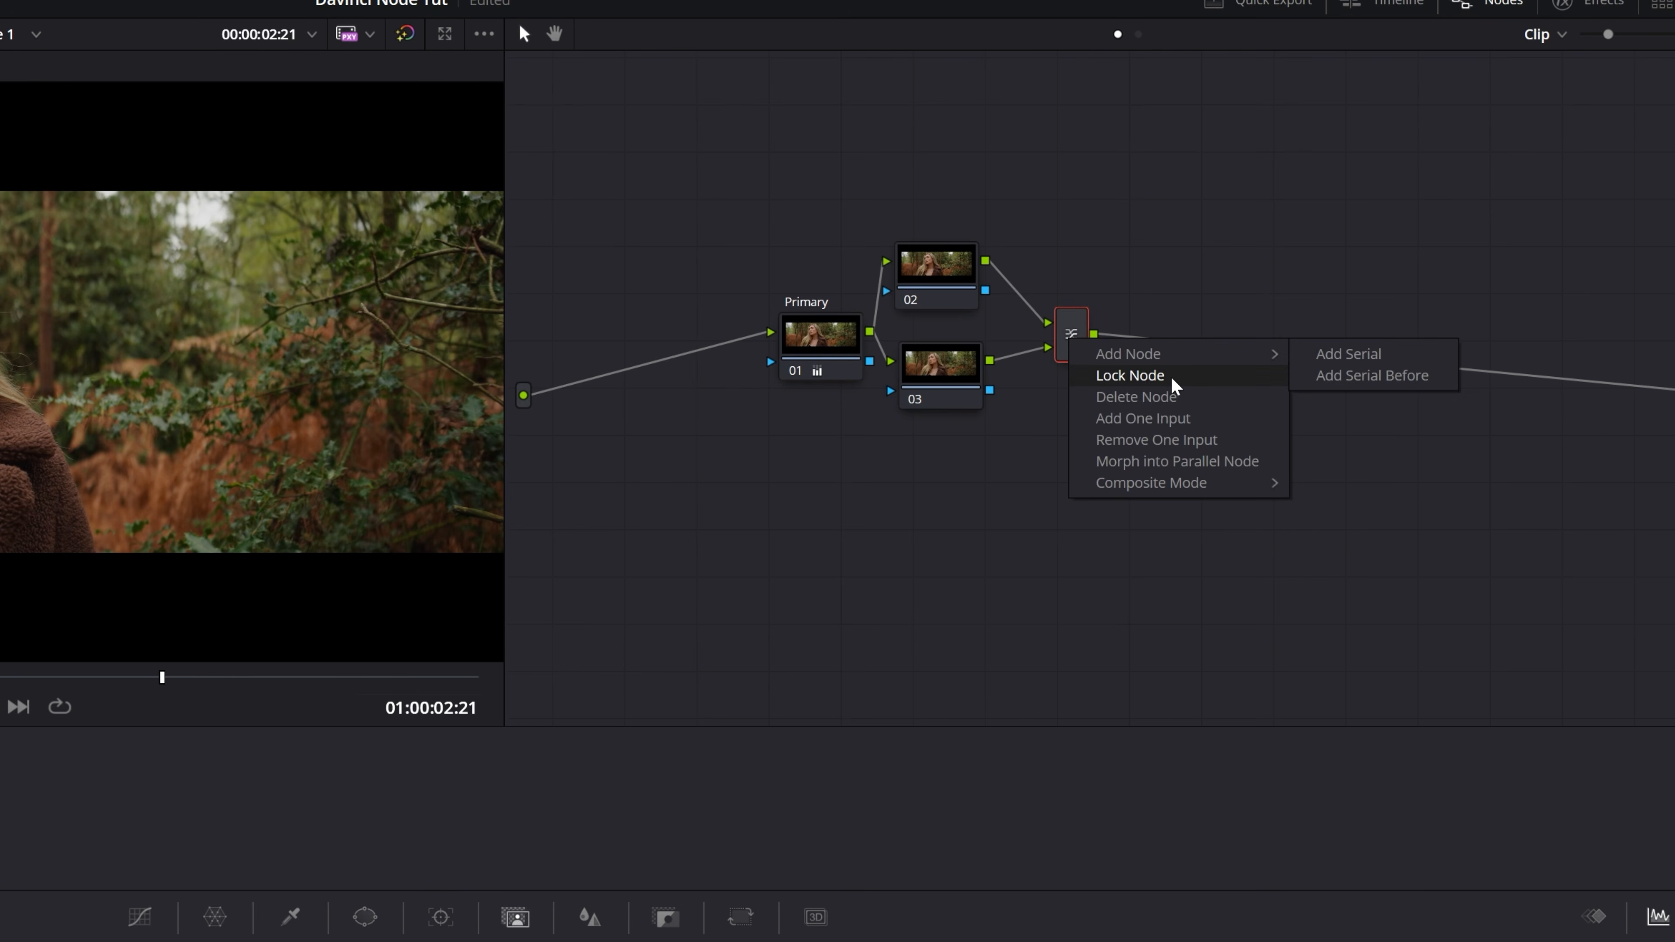
{"action": "left_click", "coordinate": [1181, 422]}
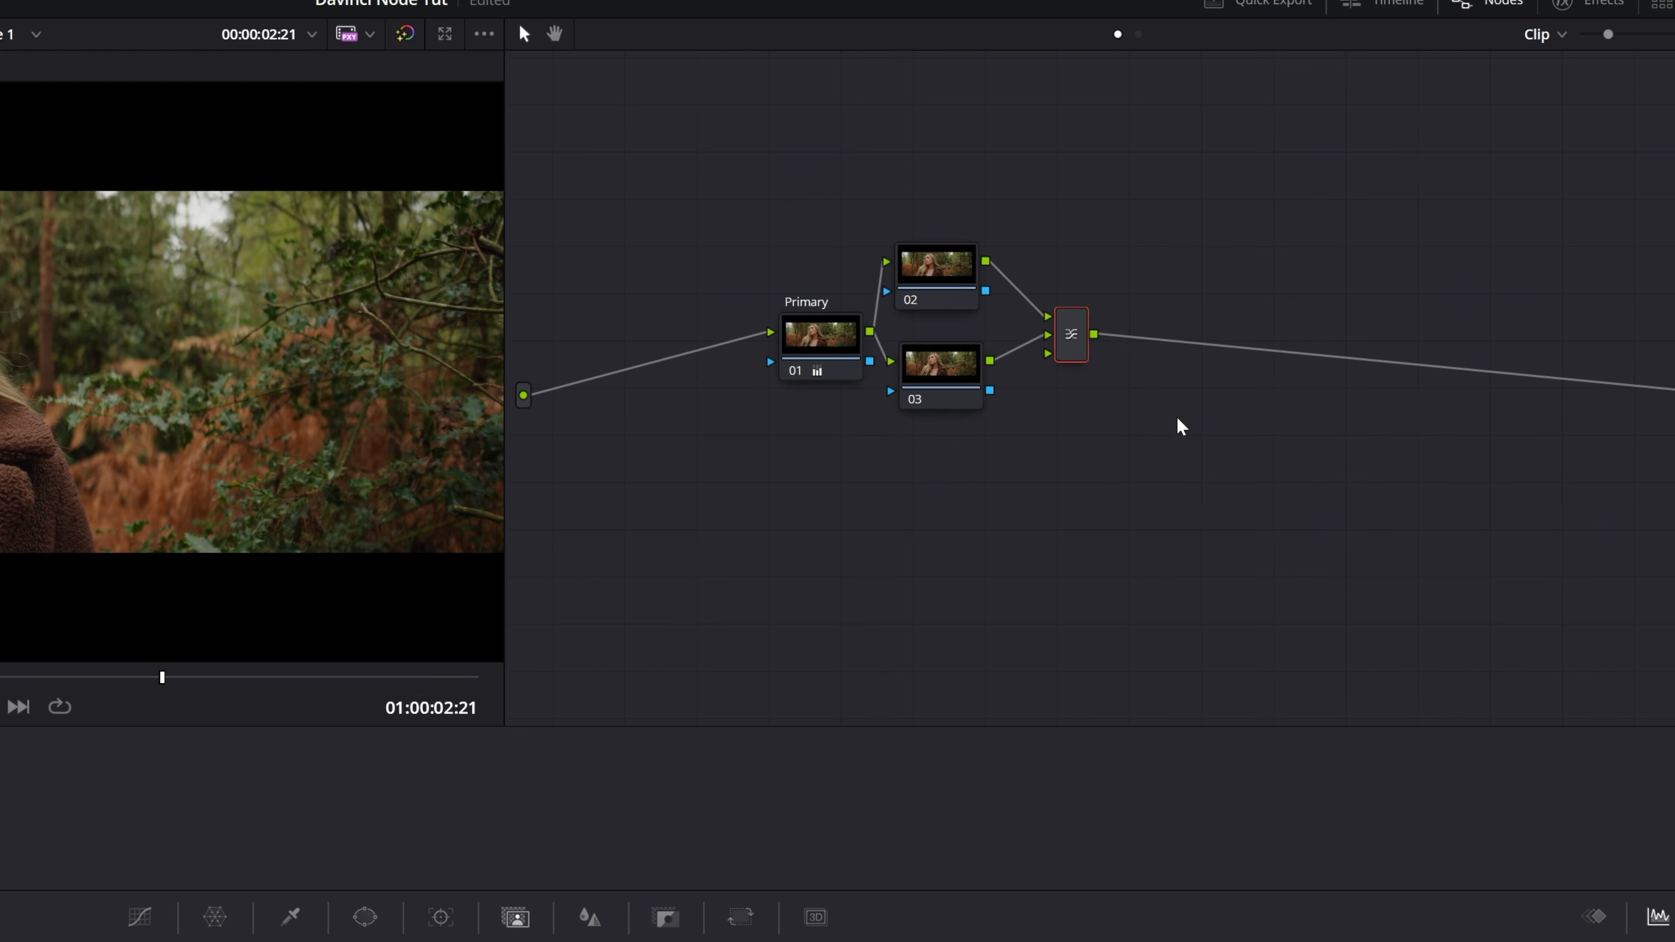
{"action": "left_click_drag", "start_coordinate": [1075, 342], "coordinate": [1097, 345]}
{"action": "right_click", "coordinate": [1100, 345]}
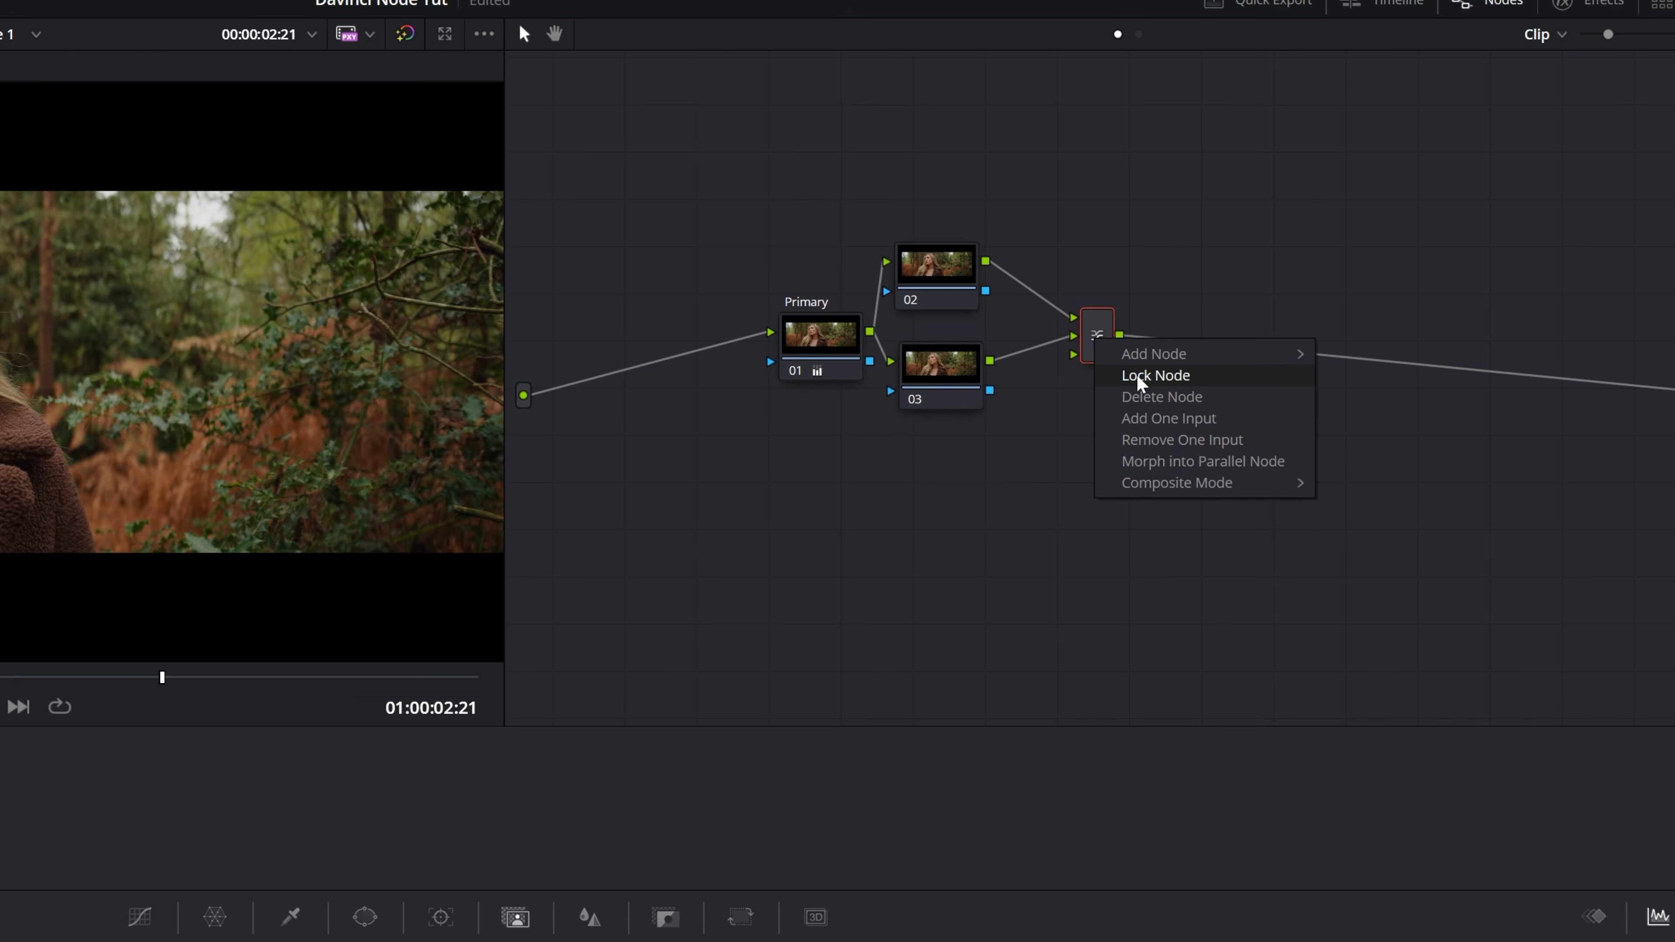
{"action": "left_click", "coordinate": [1181, 418]}
{"action": "left_click_drag", "start_coordinate": [1103, 351], "coordinate": [1111, 377]}
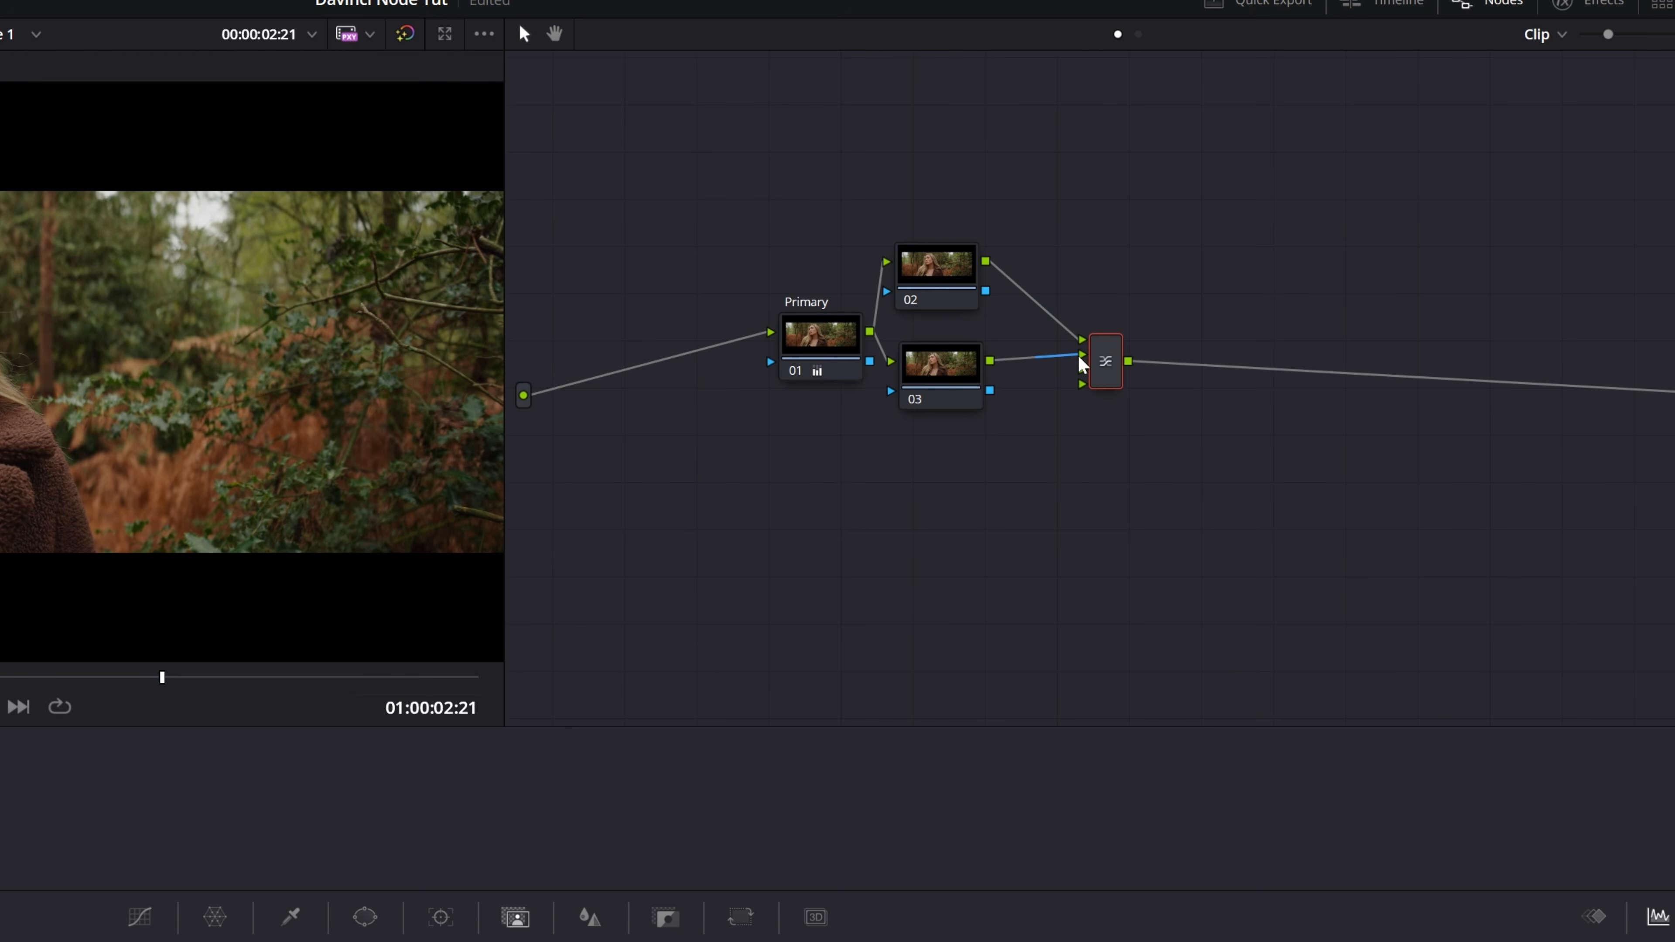
{"action": "left_click_drag", "start_coordinate": [947, 367], "coordinate": [942, 396]}
Step: Tint node 02 blue with Gamma blue at 0.71 and node 03 orange with Gamma red at 0.38 and blue at -0.18
{"action": "left_click", "coordinate": [945, 297]}
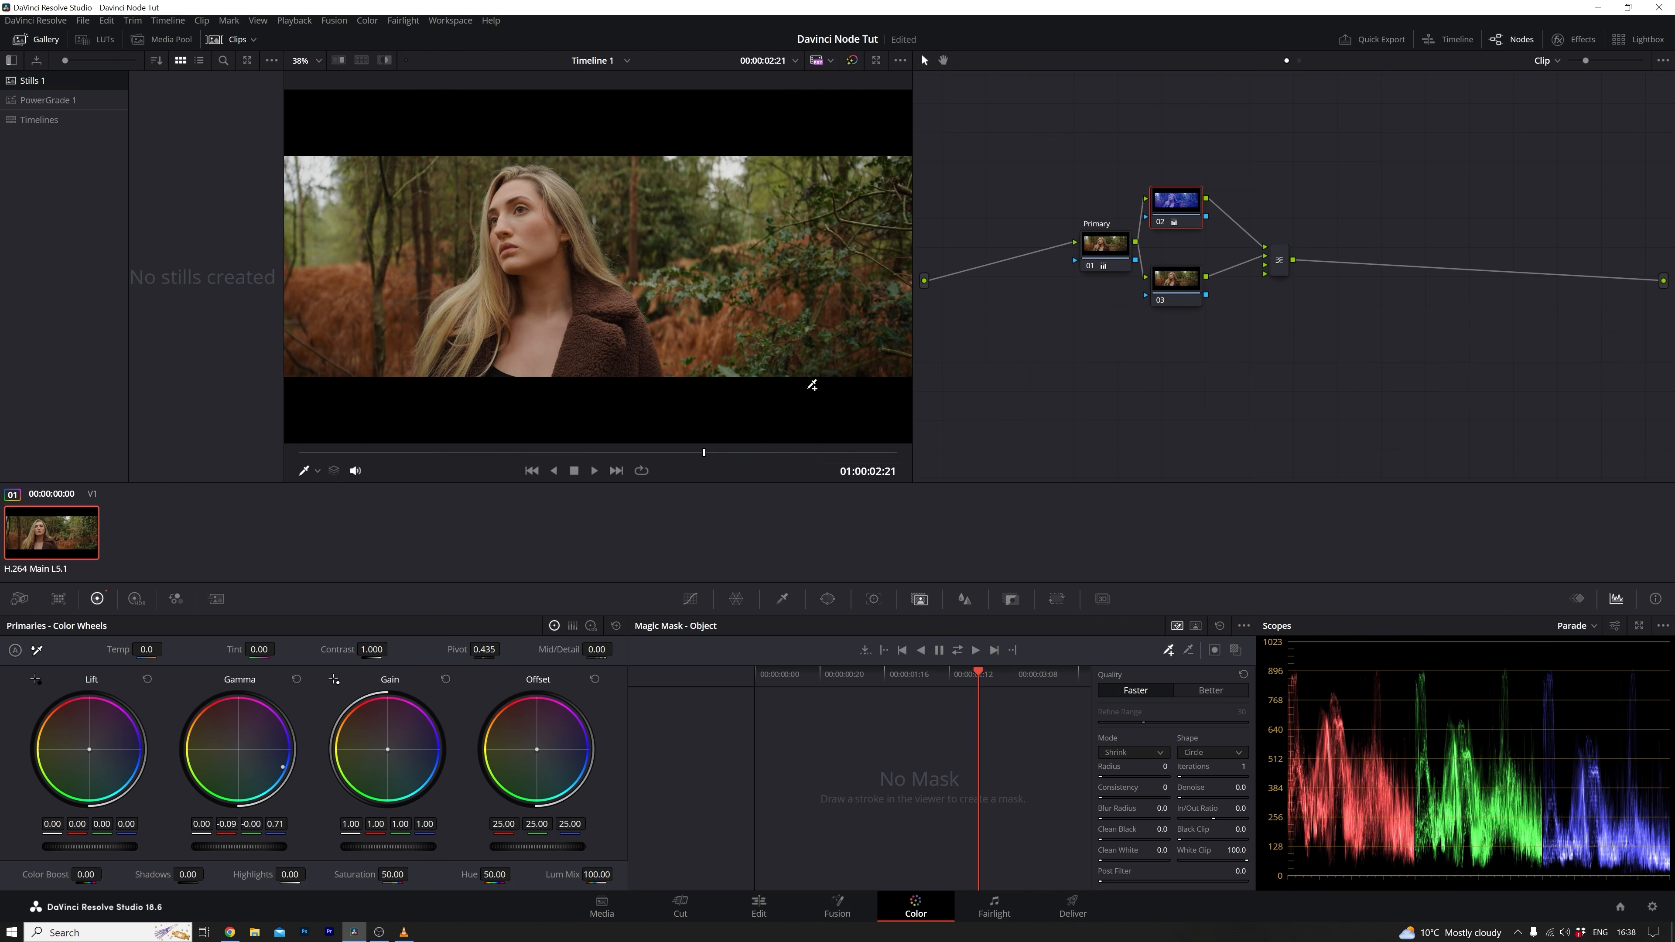
{"action": "left_click", "coordinate": [1178, 285]}
{"action": "left_click_drag", "start_coordinate": [240, 744], "coordinate": [213, 709]}
Step: Reconnect the two nodes to the layer mixer in swapped order, placing orange node 03 above blue node 02
{"action": "left_click_drag", "start_coordinate": [1154, 270], "coordinate": [1181, 270]}
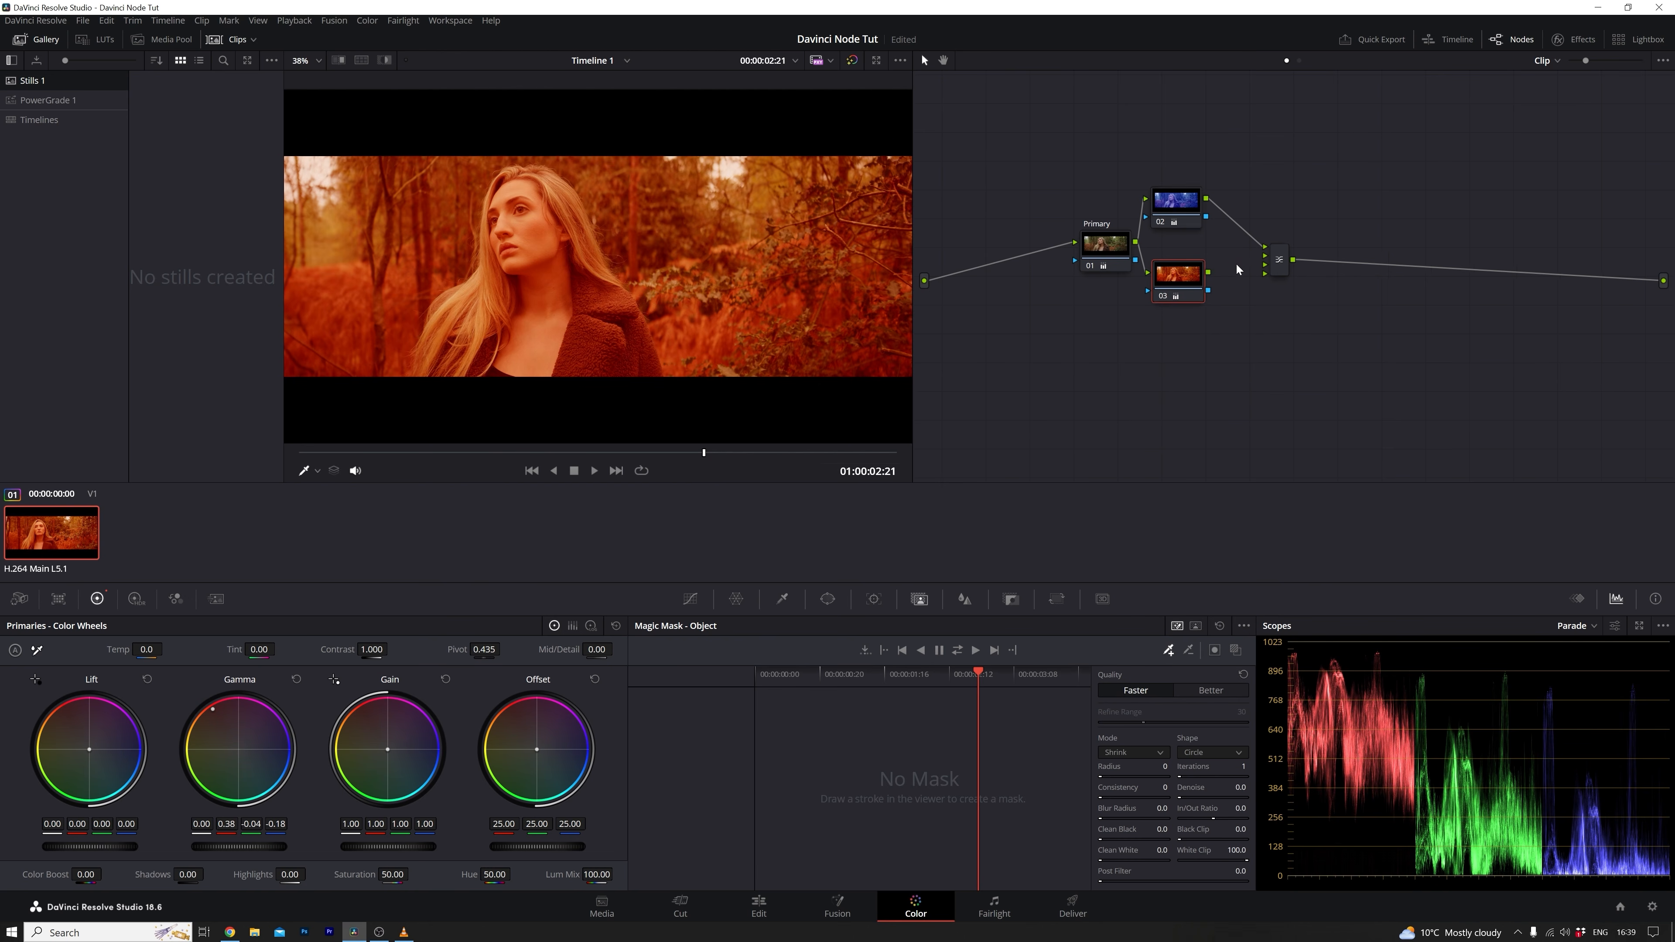
{"action": "key", "text": "Delete"}
{"action": "mouse_move", "coordinate": [1264, 247]}
{"action": "left_mouse_down"}
{"action": "mouse_move", "coordinate": [1220, 263]}
{"action": "mouse_move", "coordinate": [1264, 248]}
{"action": "left_mouse_up"}
{"action": "left_click_drag", "start_coordinate": [1185, 211], "coordinate": [1206, 241]}
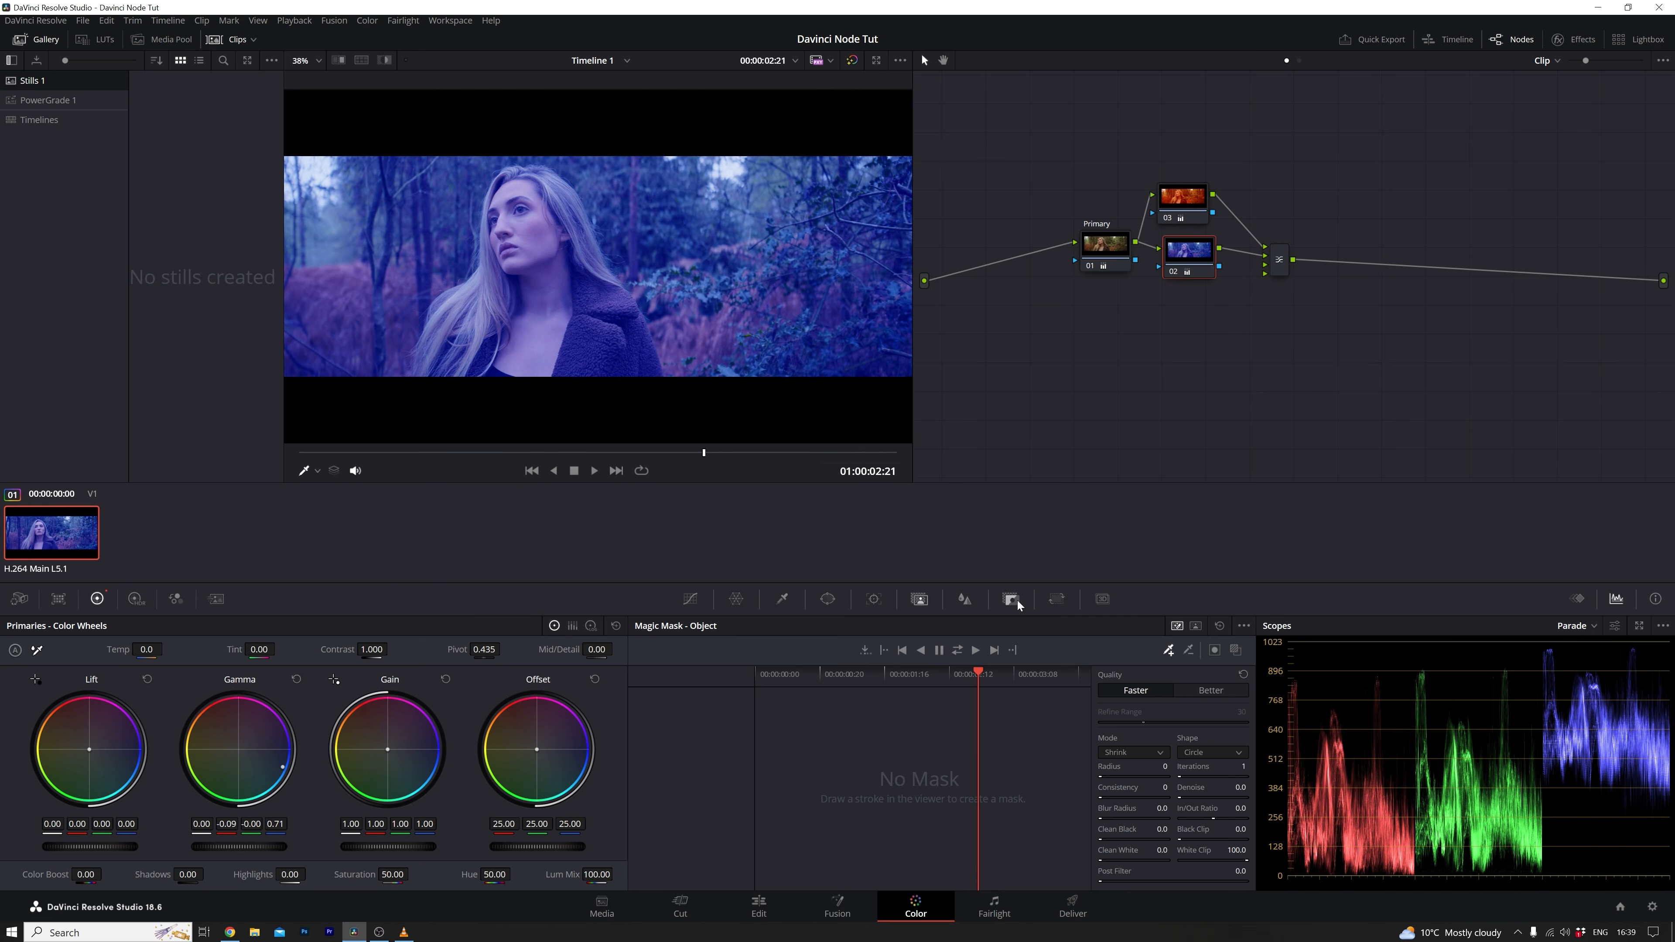
Step: Try lowering node 02's key output gain to blend the layers, and reset its key settings
{"action": "left_click", "coordinate": [1018, 601]}
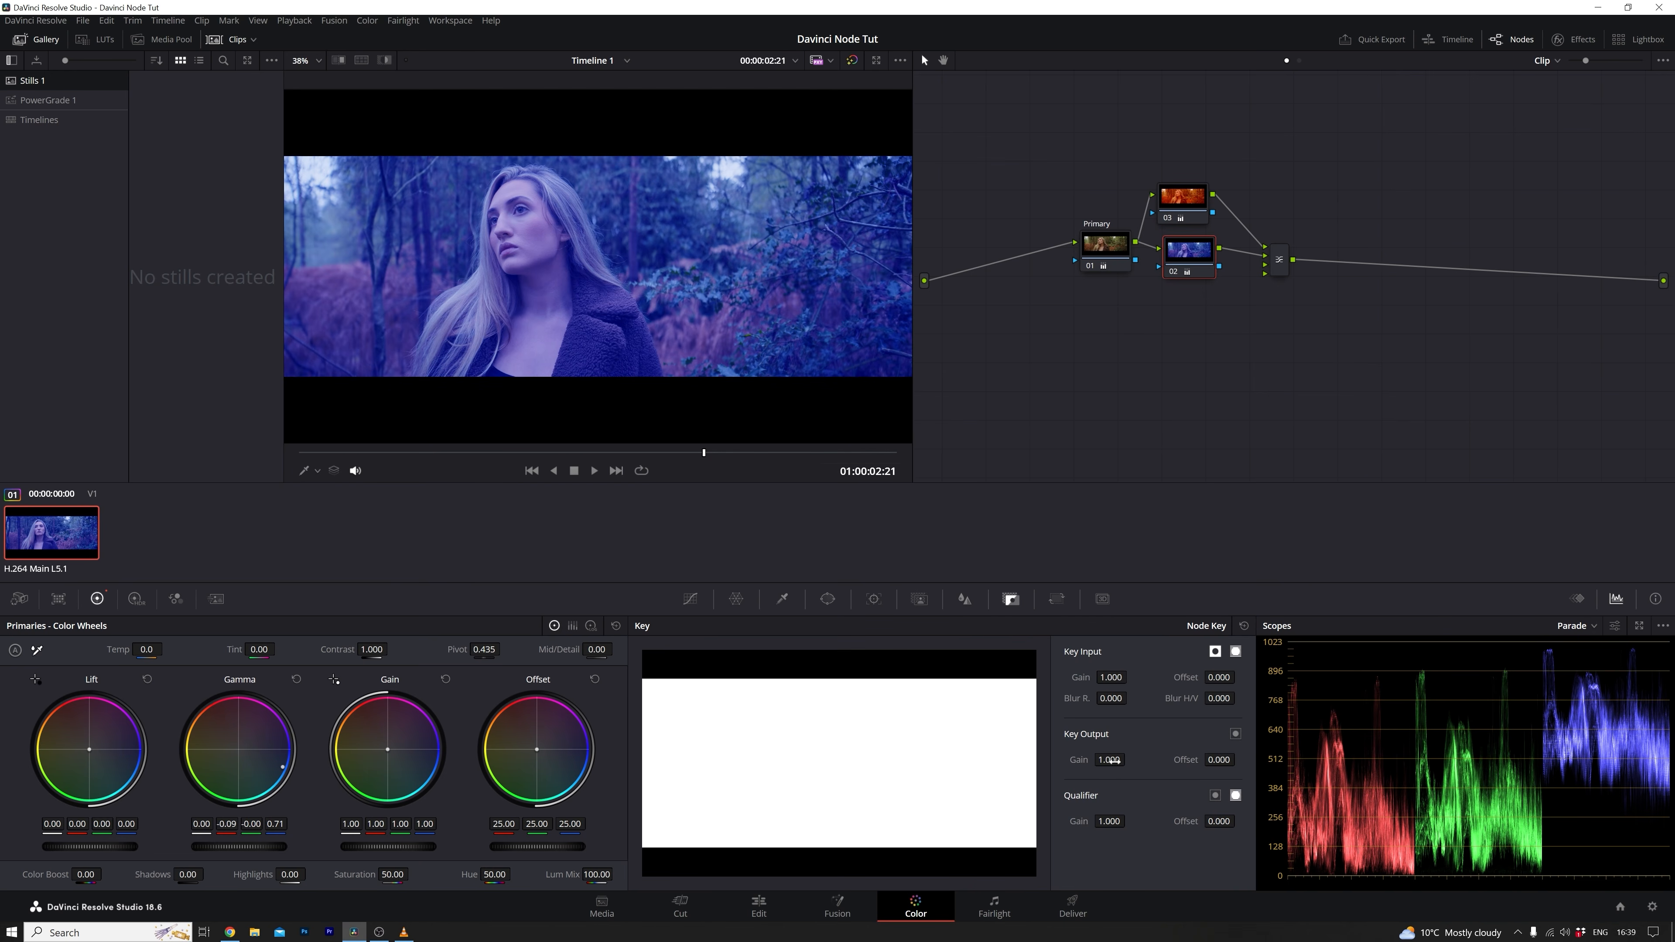
{"action": "mouse_move", "coordinate": [1113, 760]}
{"action": "left_mouse_down"}
{"action": "mouse_move", "coordinate": [1128, 761]}
{"action": "mouse_move", "coordinate": [1085, 760]}
{"action": "mouse_move", "coordinate": [1116, 760]}
{"action": "left_mouse_up"}
{"action": "mouse_move", "coordinate": [1109, 760]}
{"action": "left_mouse_down"}
{"action": "mouse_move", "coordinate": [983, 760]}
{"action": "mouse_move", "coordinate": [1103, 761]}
{"action": "left_mouse_up"}
{"action": "left_click", "coordinate": [1244, 626]}
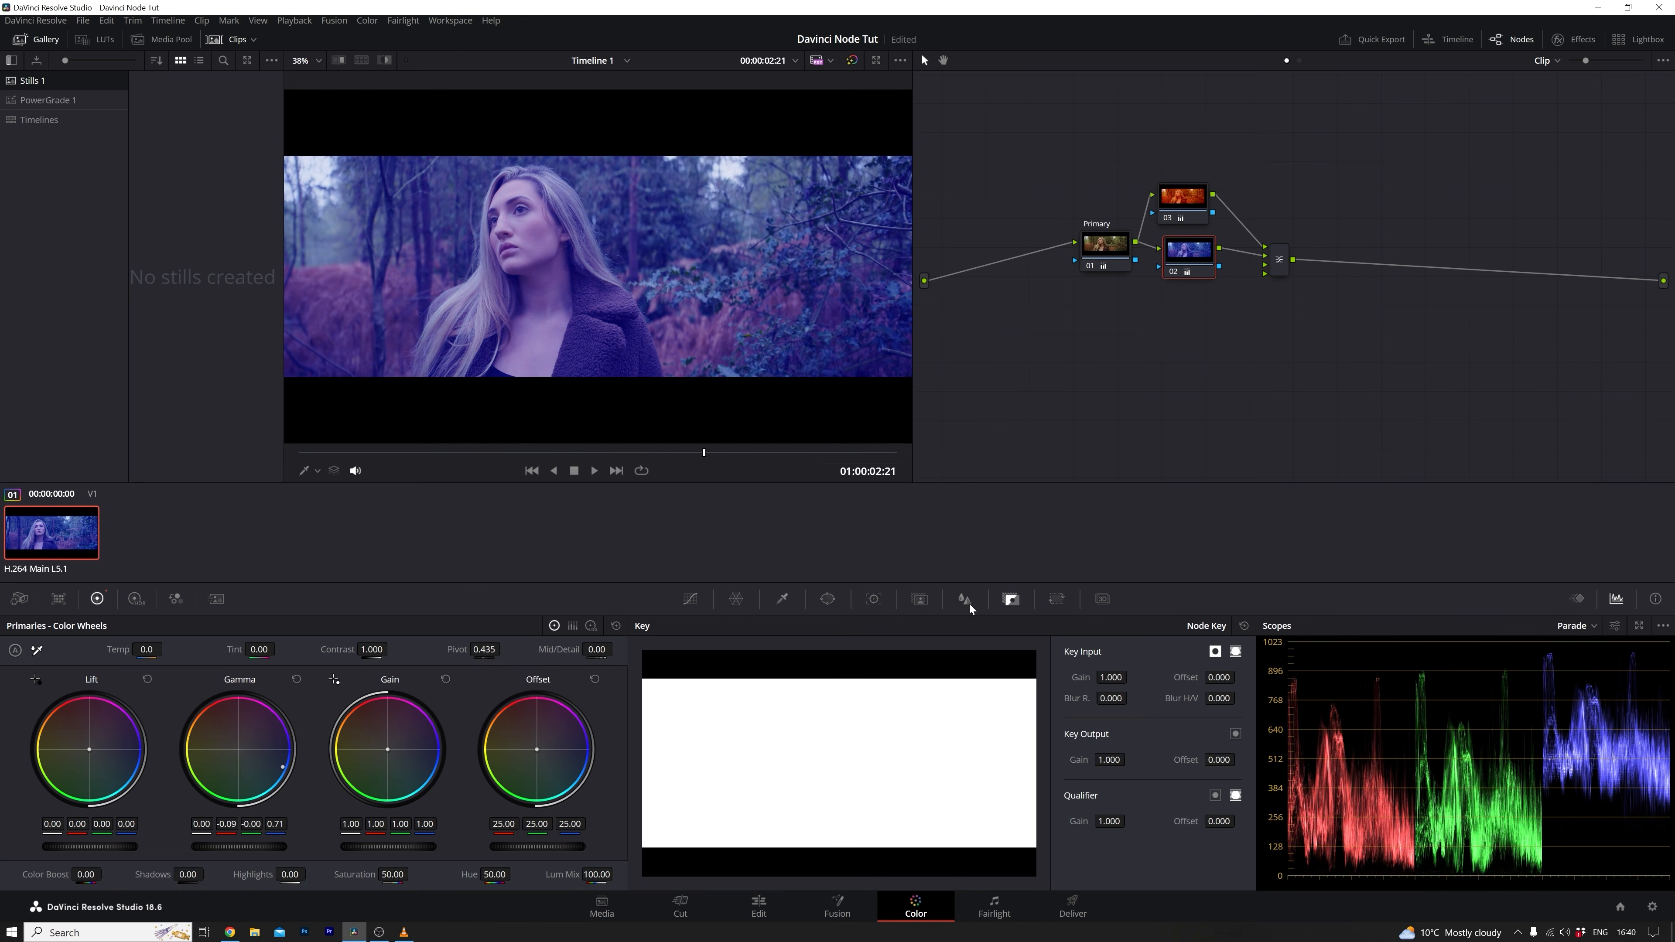
Step: Draw a Magic Mask stroke around the woman's face and body on node 02 to isolate her
{"action": "left_click", "coordinate": [919, 598]}
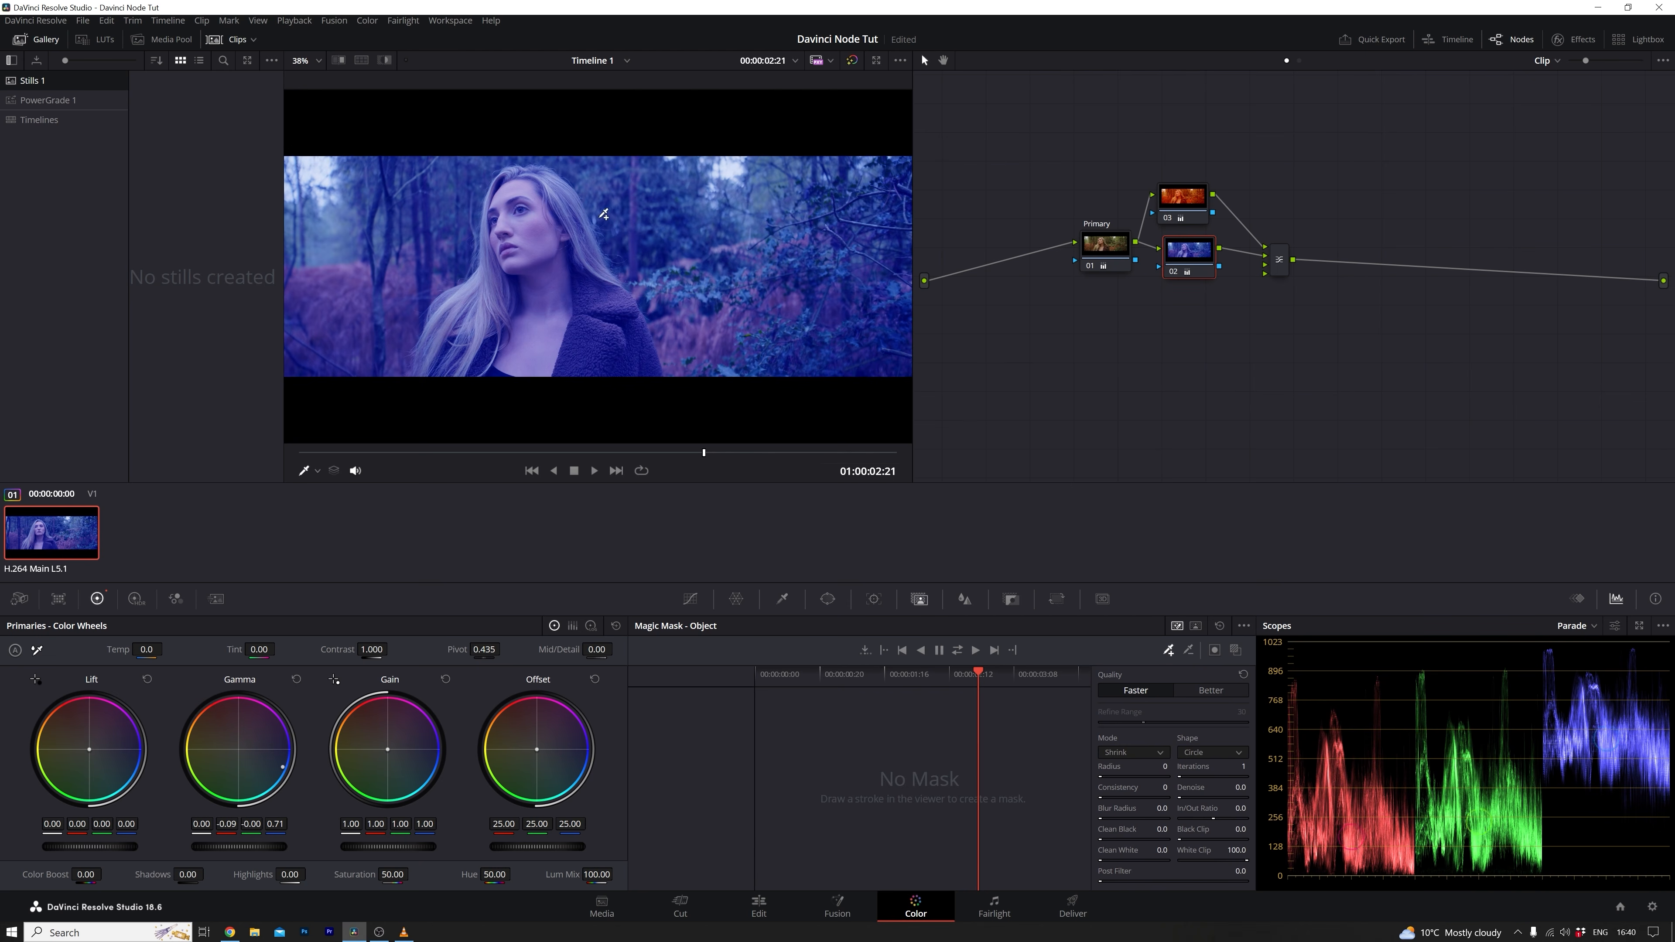
{"action": "mouse_move", "coordinate": [513, 195]}
{"action": "left_mouse_down"}
{"action": "mouse_move", "coordinate": [609, 357]}
{"action": "mouse_move", "coordinate": [468, 379]}
{"action": "mouse_move", "coordinate": [468, 325]}
{"action": "mouse_move", "coordinate": [512, 217]}
{"action": "left_mouse_up"}
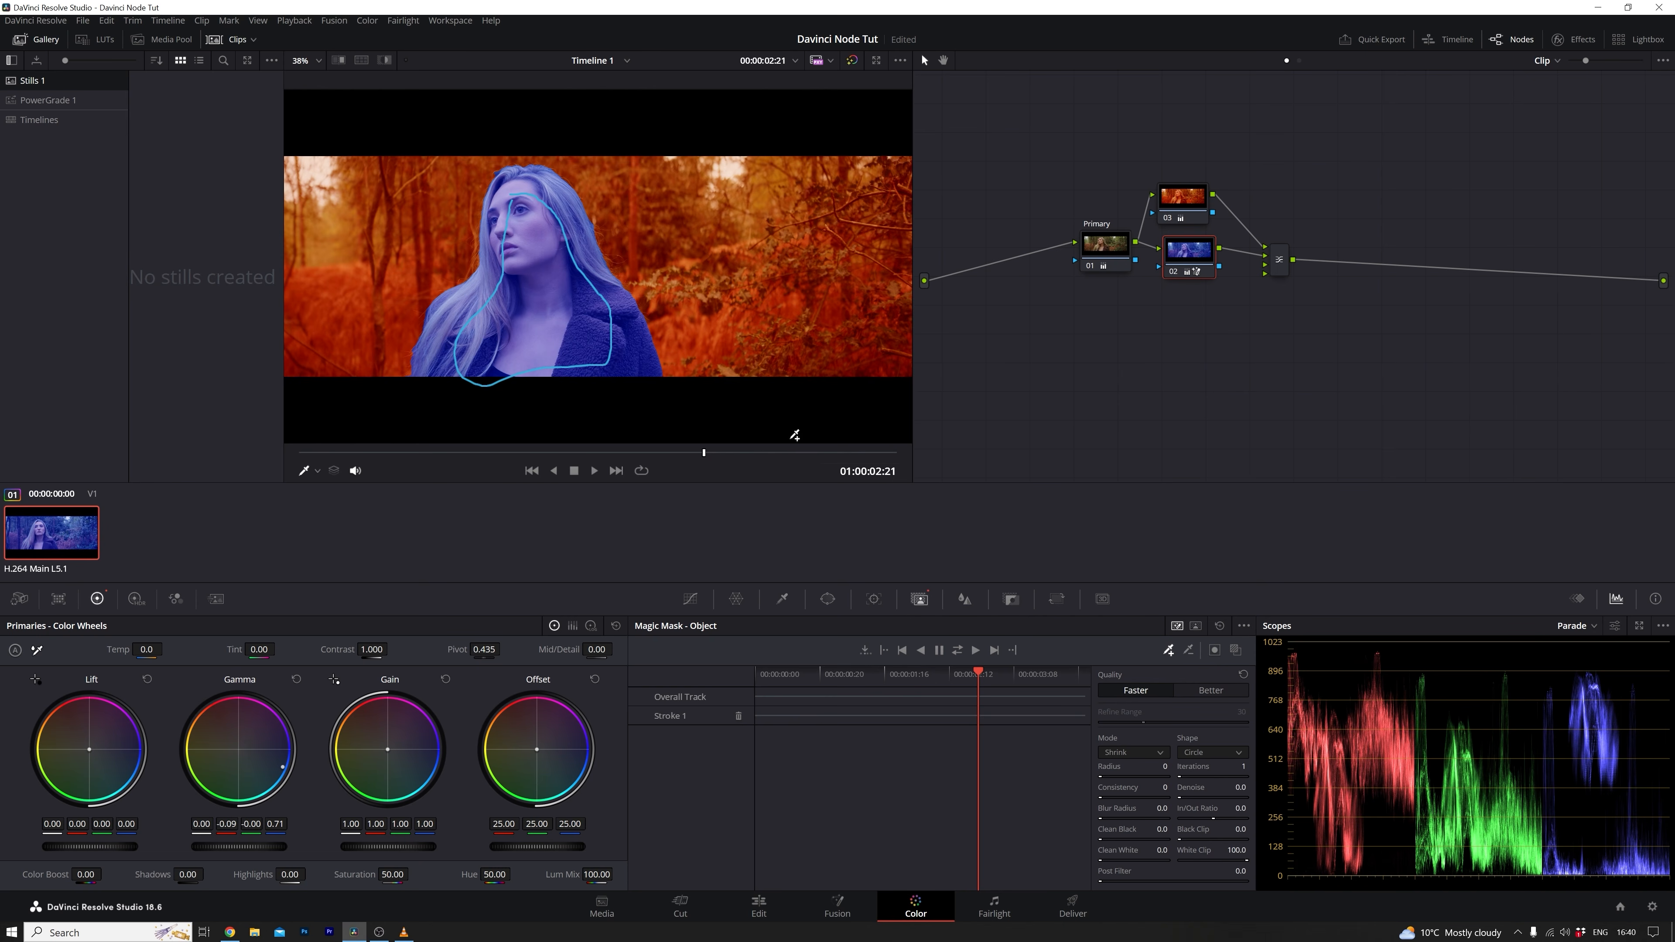
Step: Reset the Gamma on both layer nodes, grade node 03 teal, and set node 02's Gamma to red -0.05, green 0.01, blue 0.07
{"action": "left_click", "coordinate": [1189, 207]}
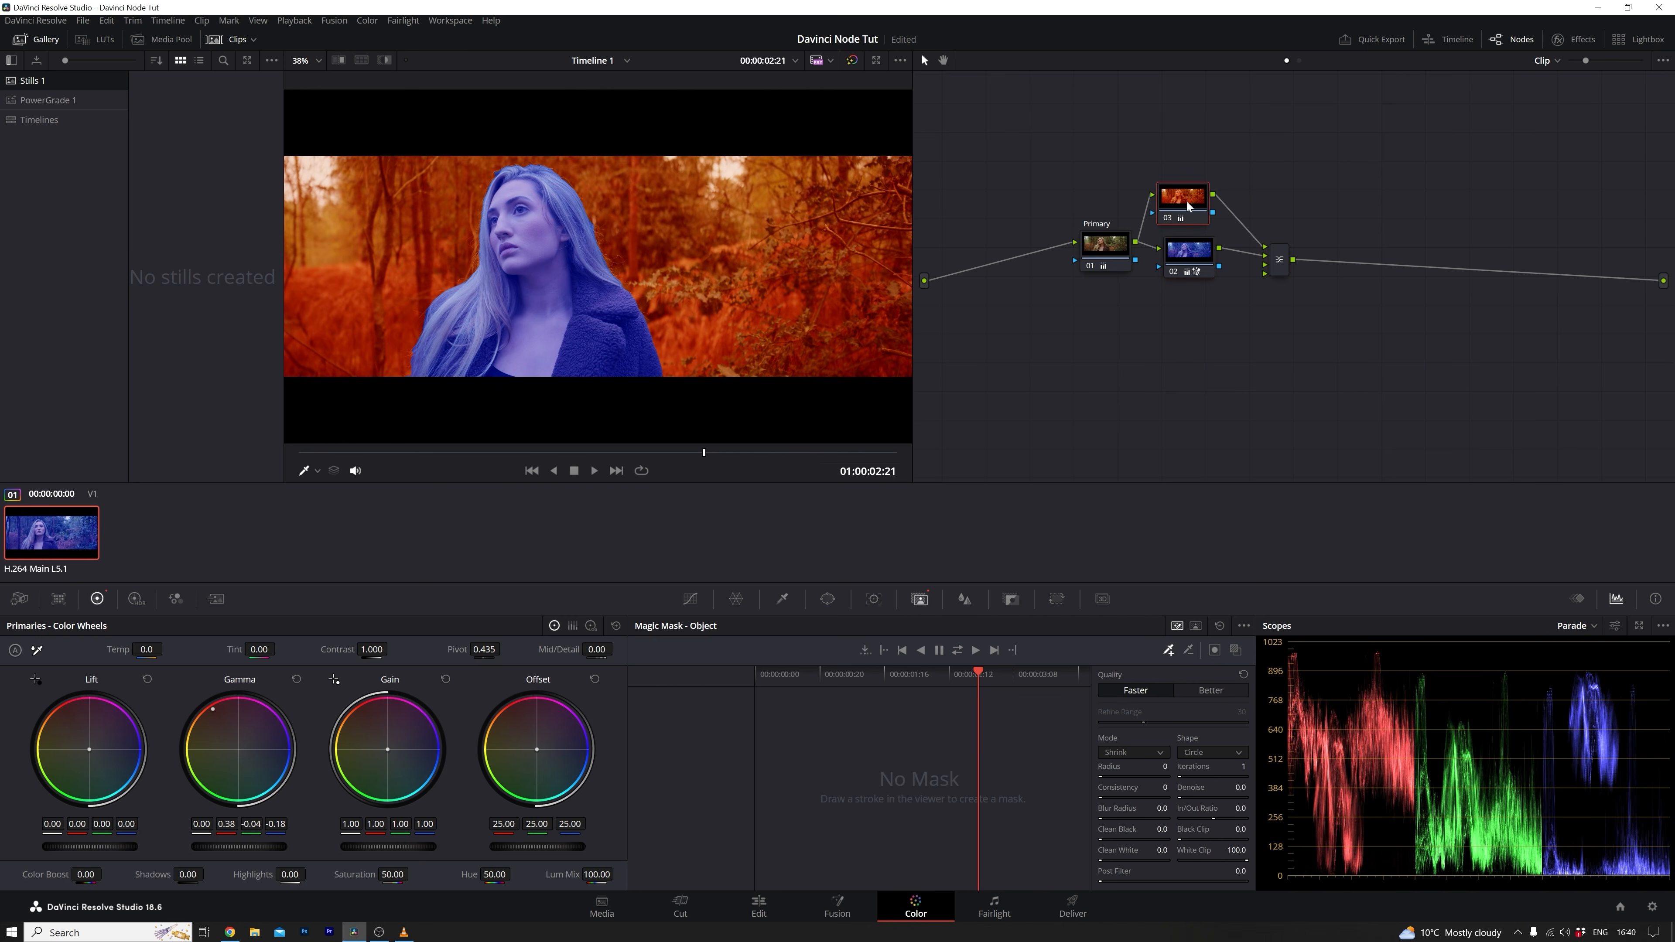
{"action": "left_click", "coordinate": [297, 679]}
{"action": "left_click", "coordinate": [1199, 257]}
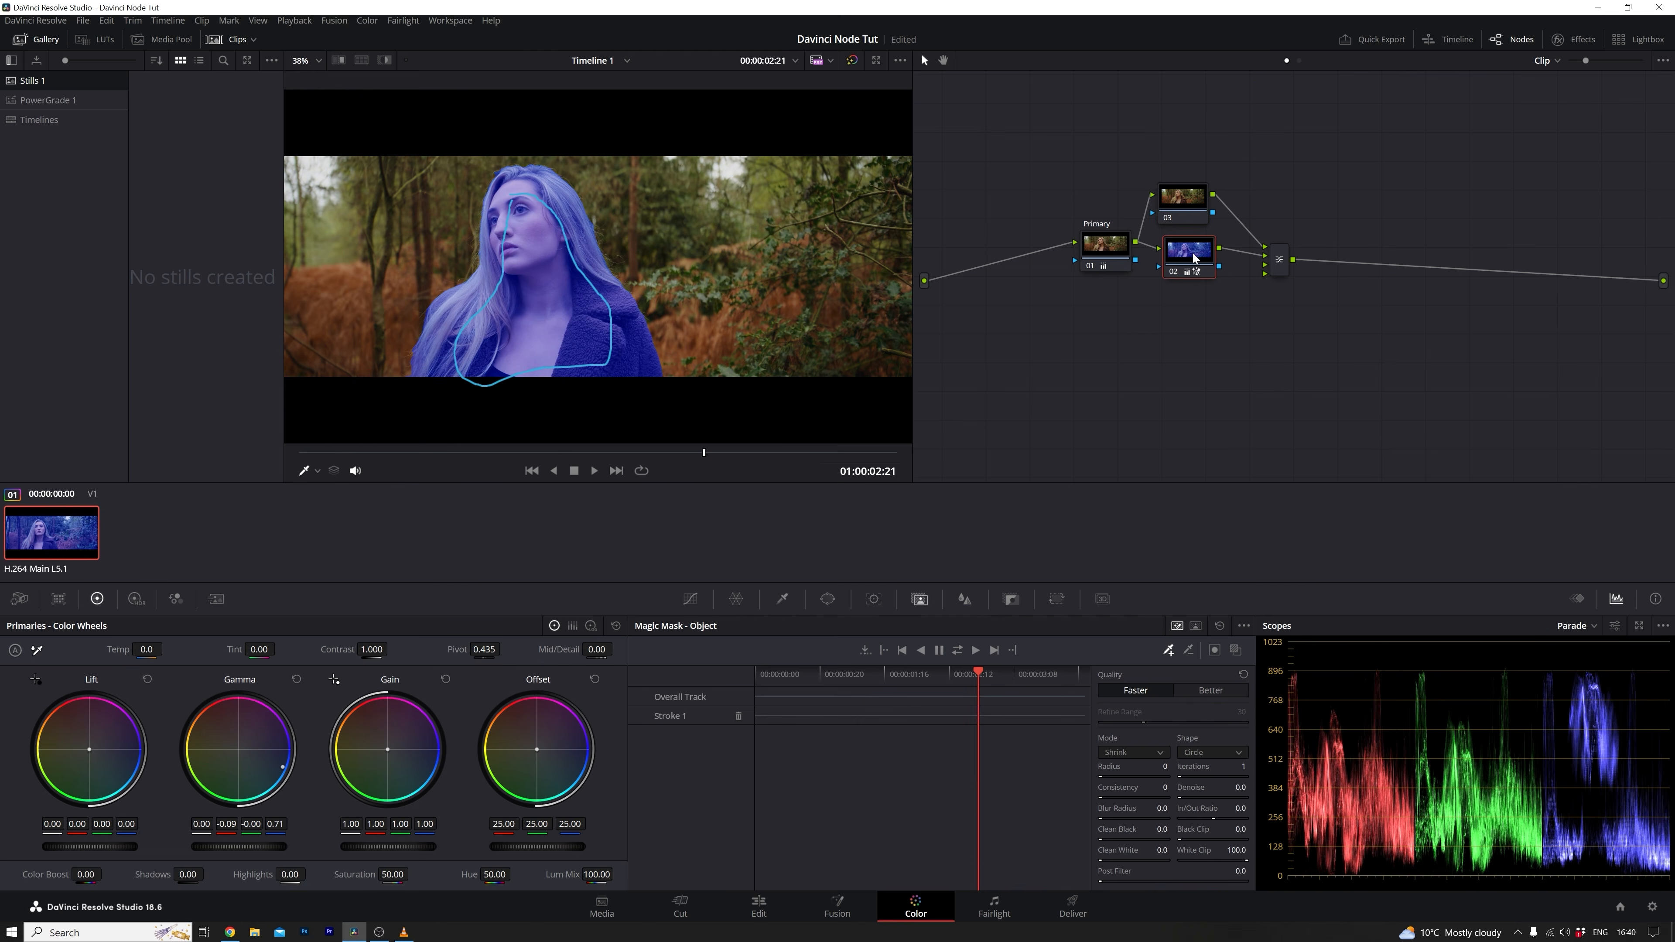
{"action": "left_click", "coordinate": [296, 680]}
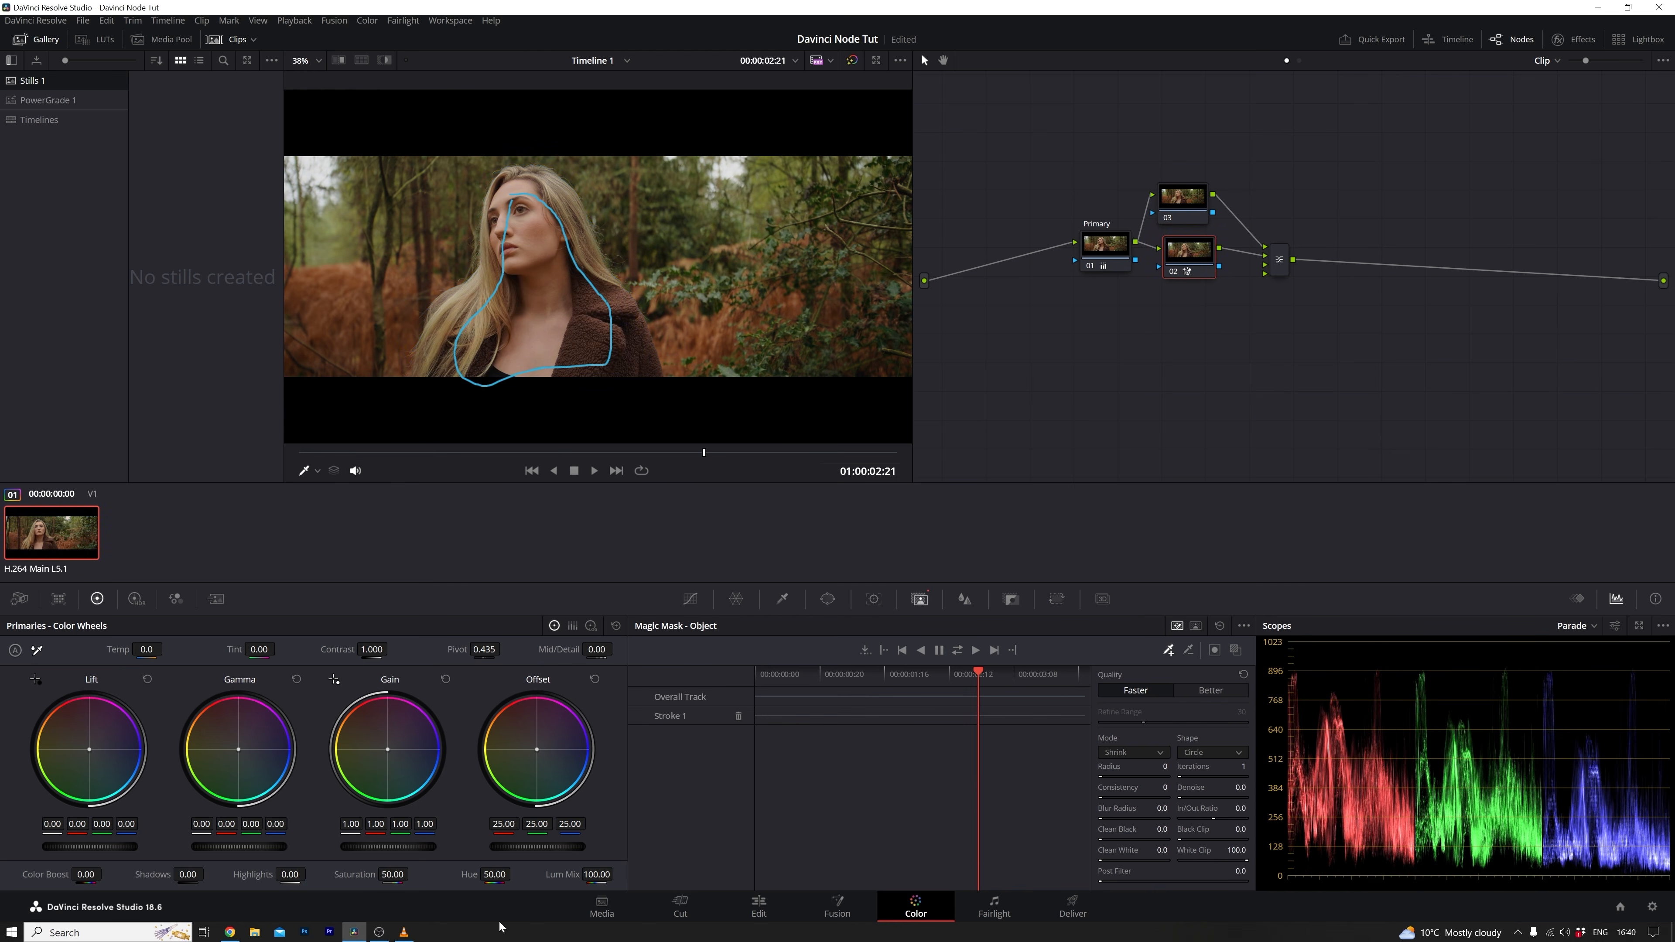
{"action": "left_click_drag", "start_coordinate": [234, 749], "coordinate": [250, 761]}
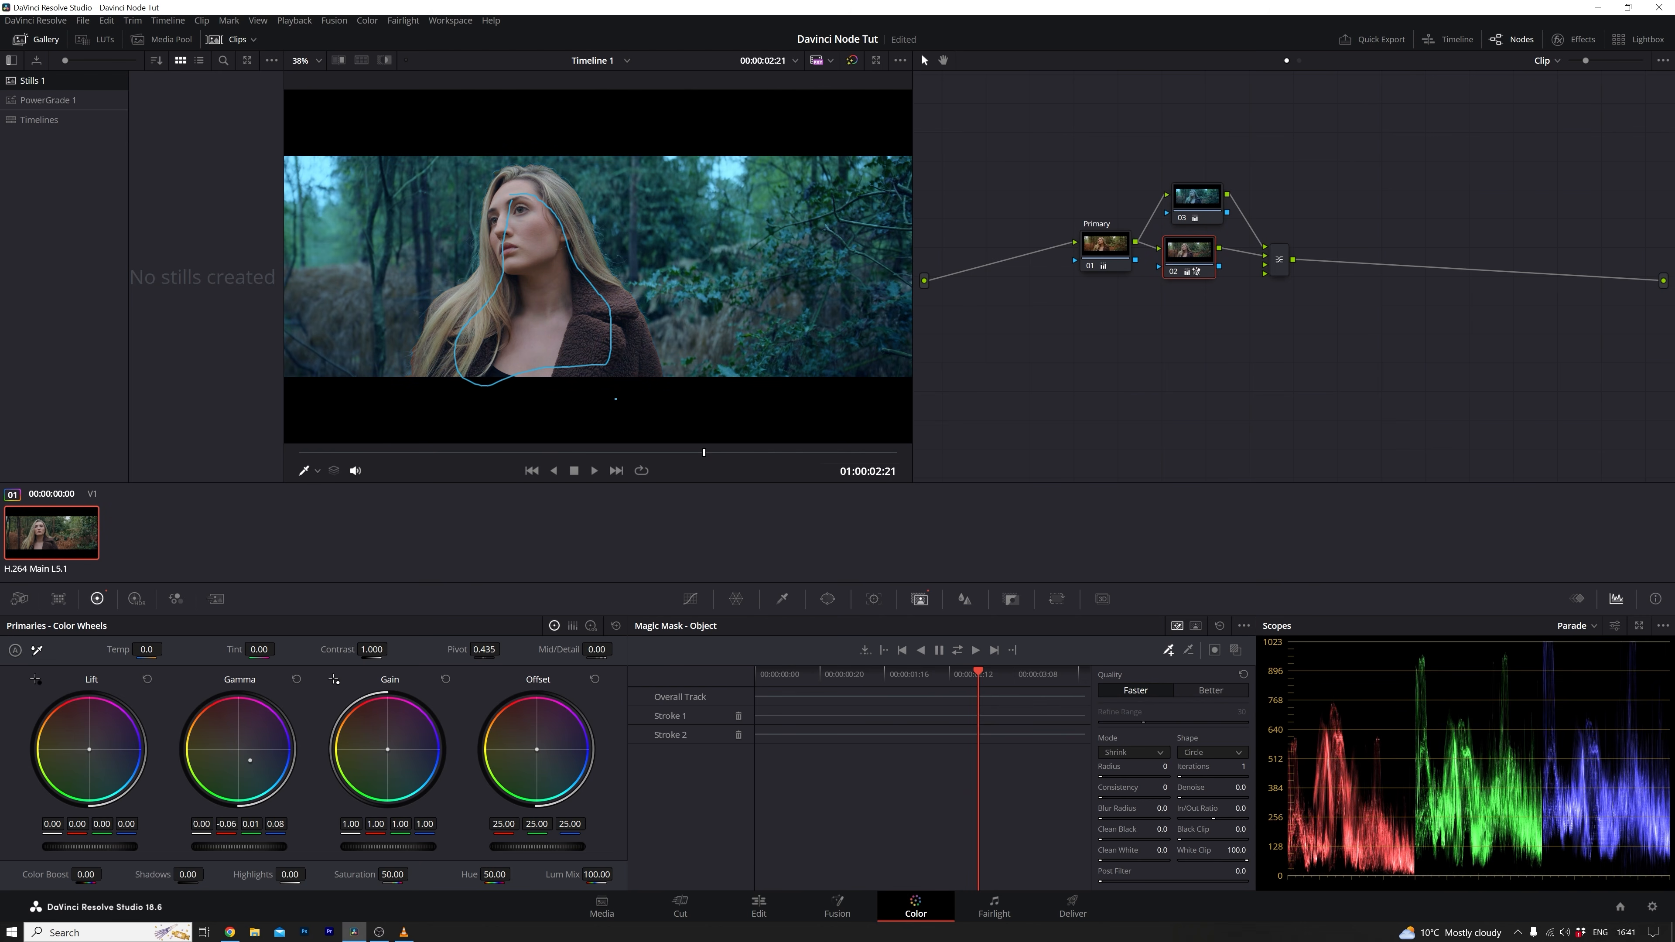
Step: Show node 02's key matte and toggle nodes 03 and 02 off and on to compare their effect on the image
{"action": "left_click", "coordinate": [1011, 599]}
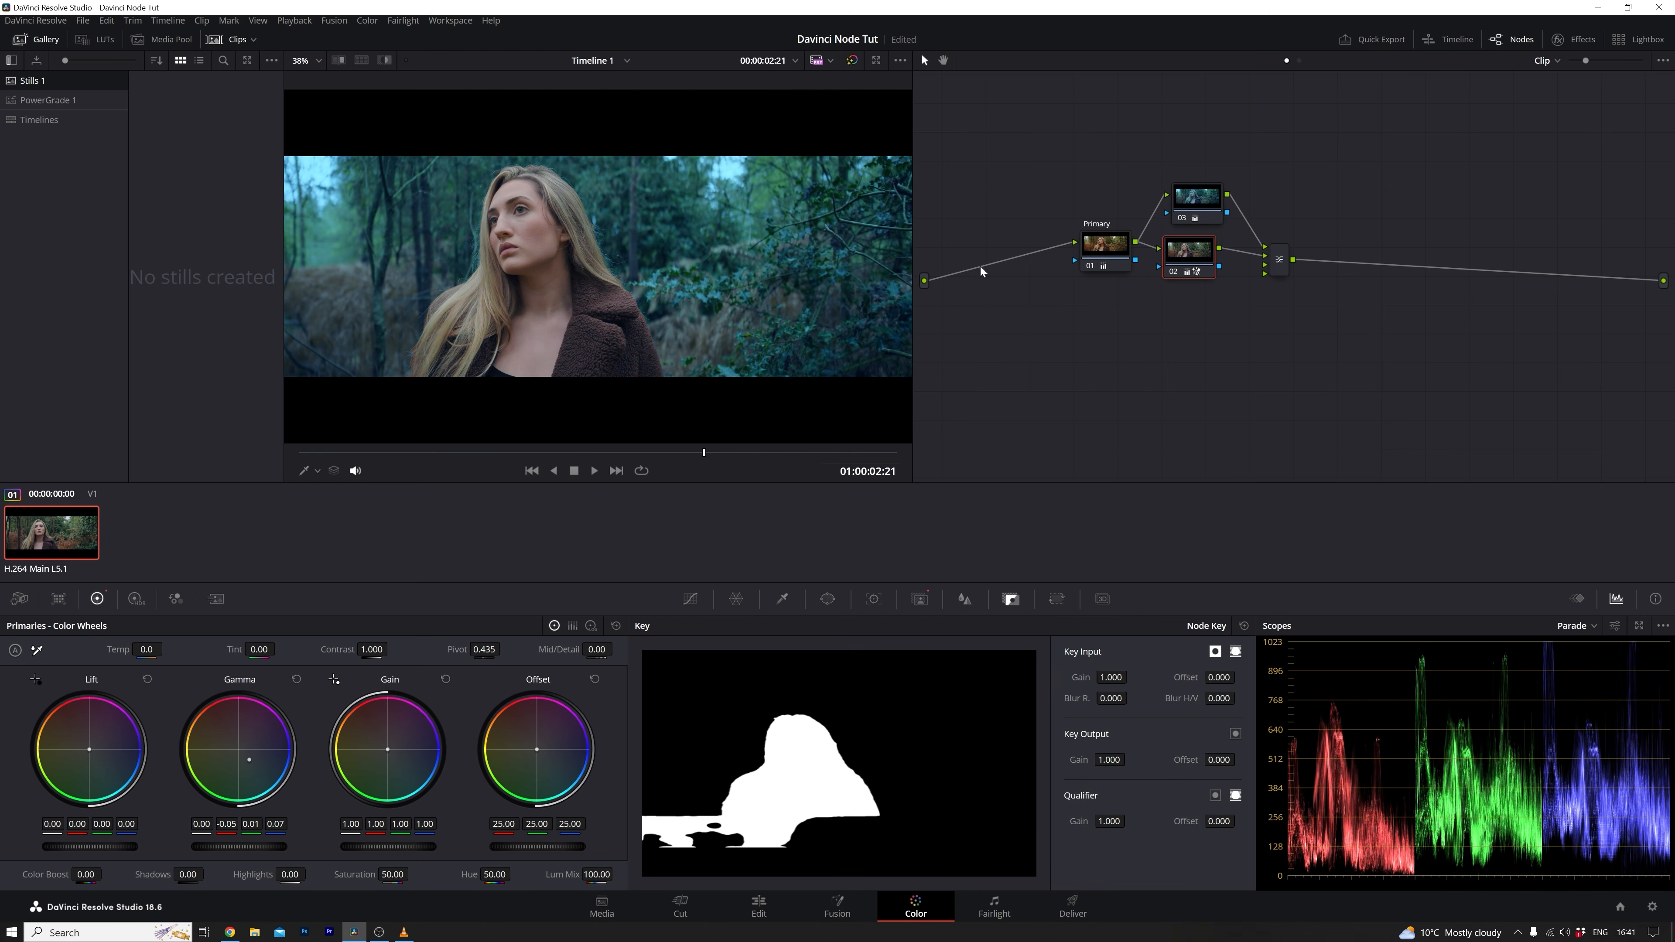
{"action": "left_click_drag", "start_coordinate": [1175, 277], "coordinate": [1187, 287]}
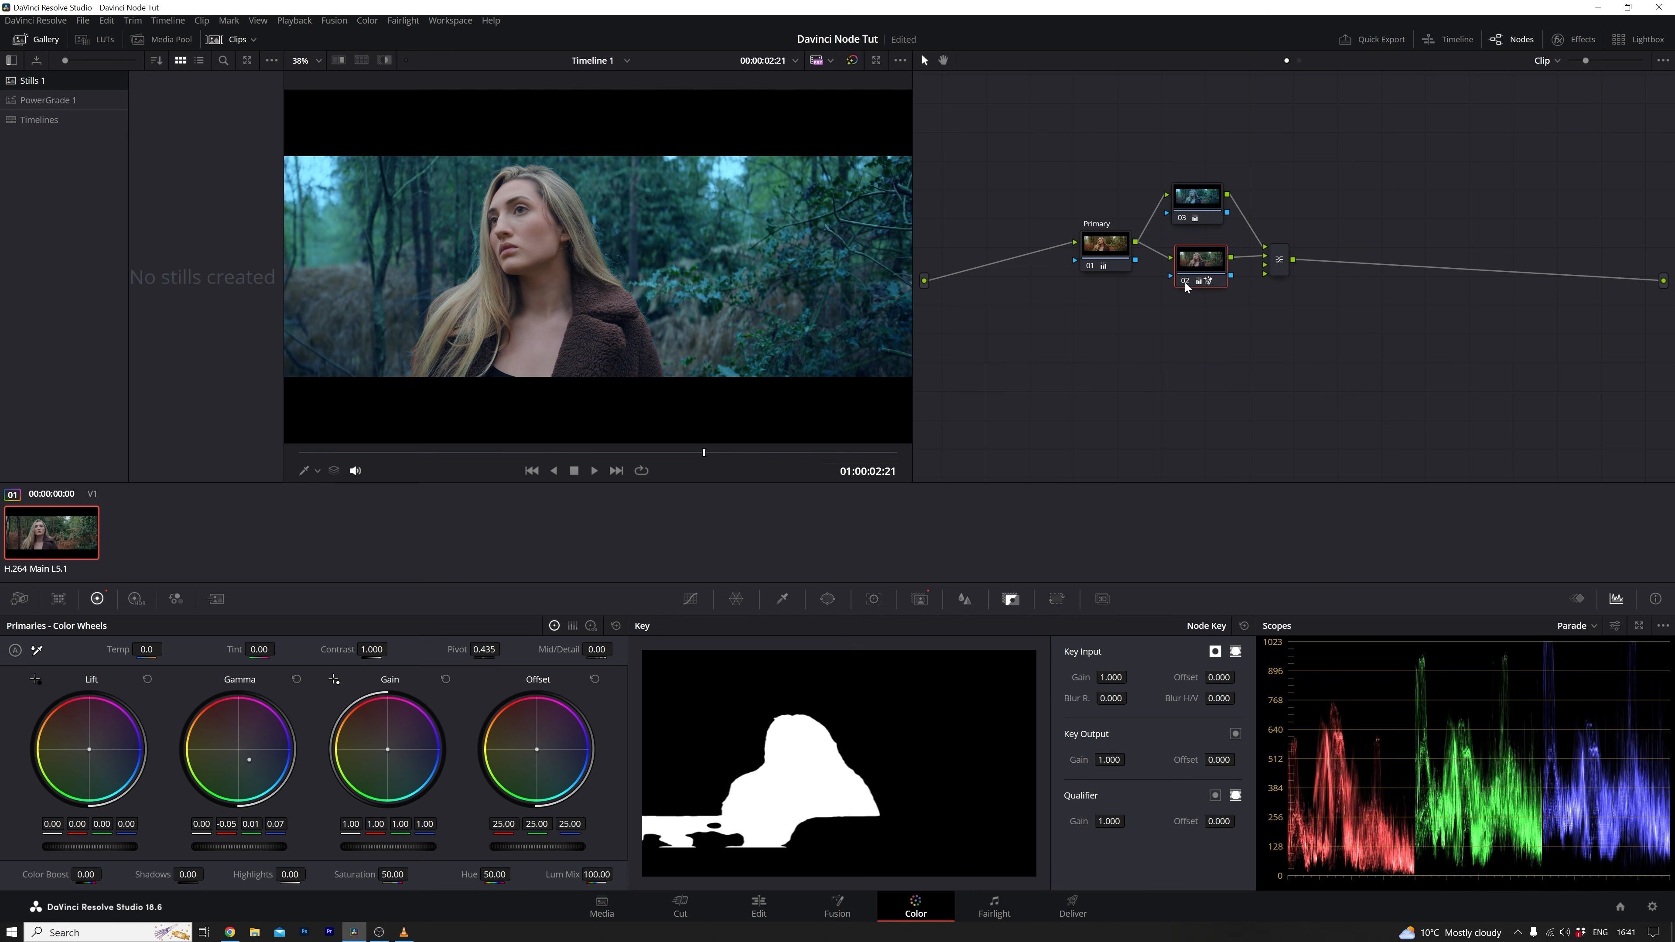
{"action": "left_click", "coordinate": [1182, 220]}
{"action": "left_click", "coordinate": [1183, 220]}
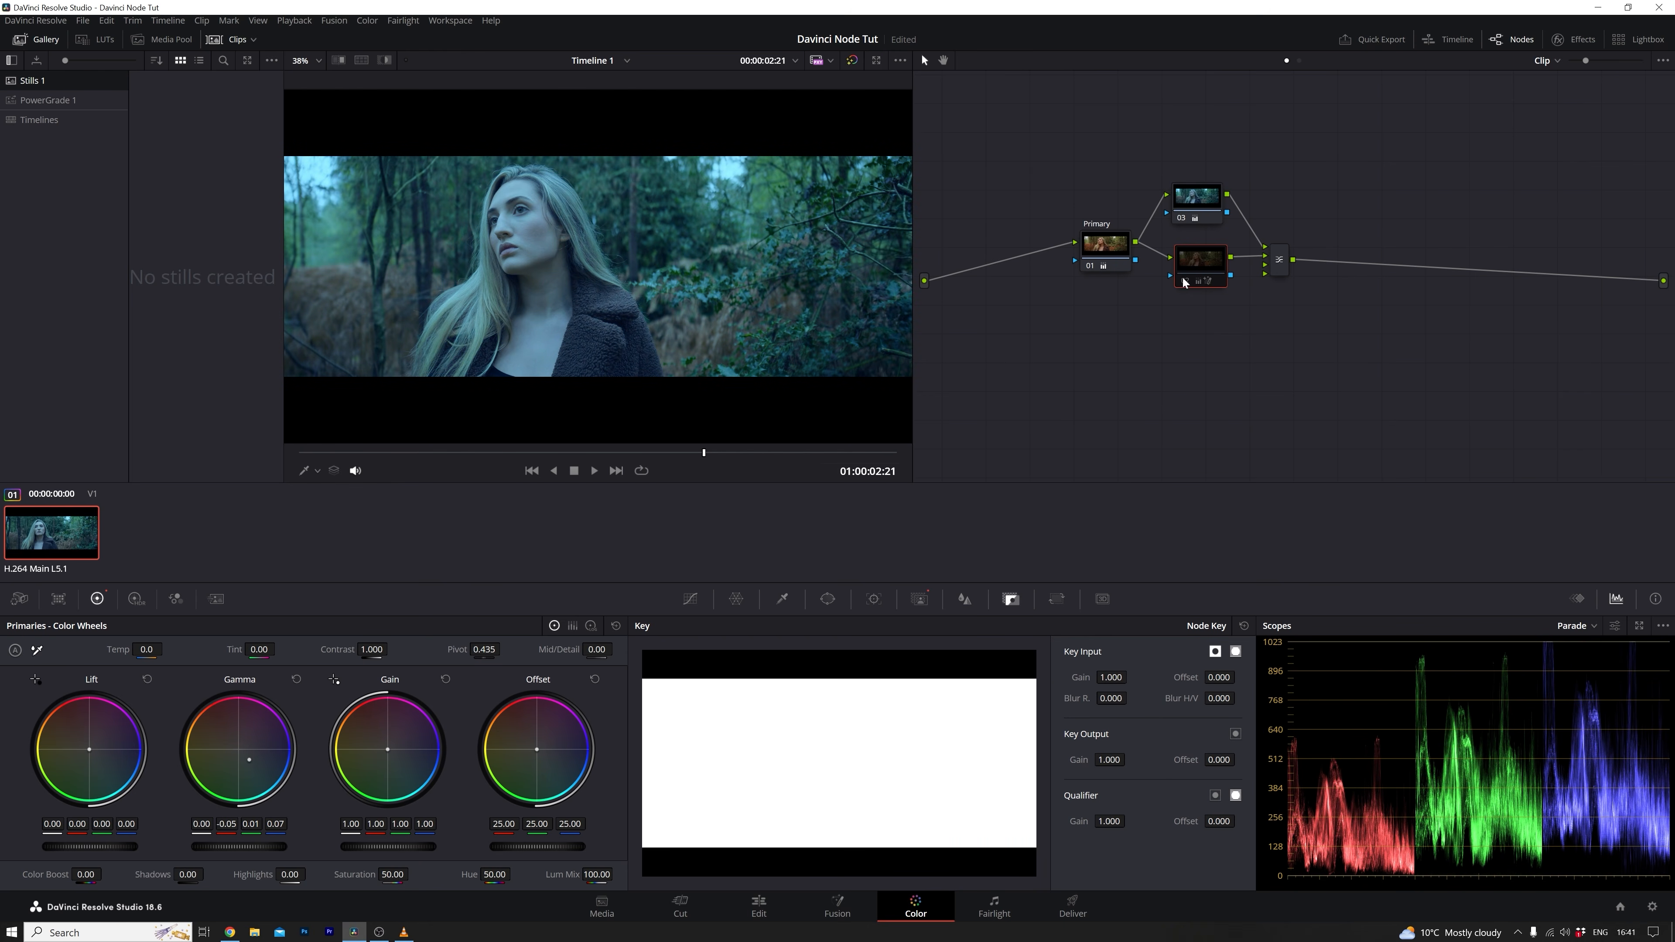
{"action": "left_click", "coordinate": [1184, 283]}
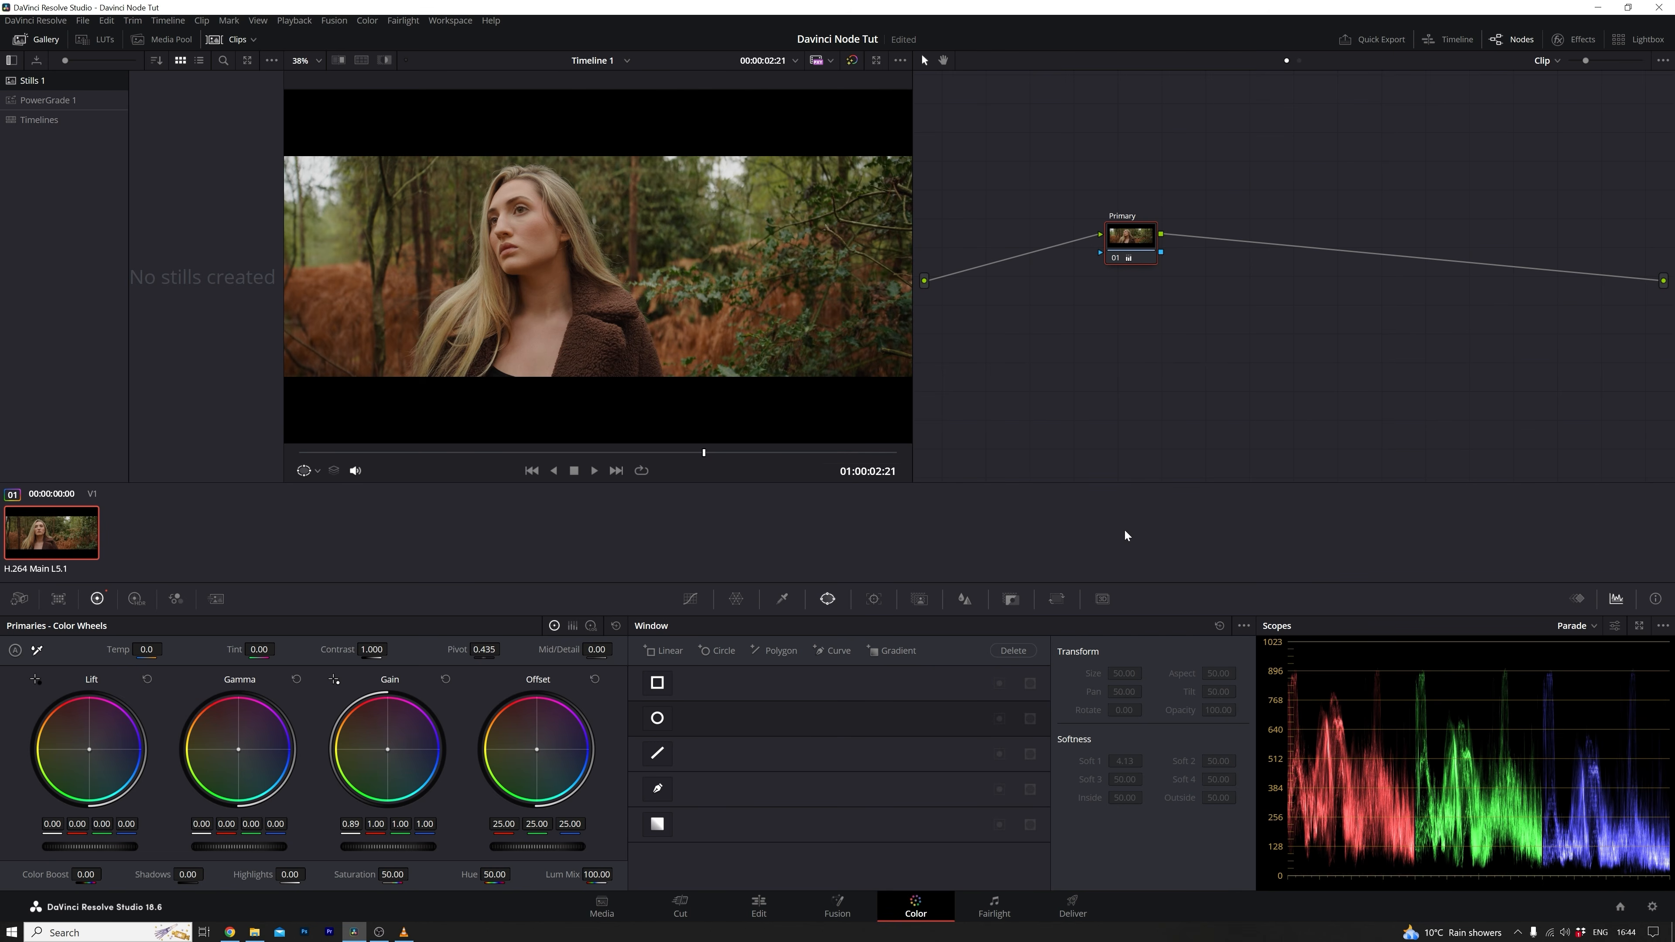
Step: Add a circle window to the Primary node, center it around the woman's head and shoulders, and widen it slightly
{"action": "left_click", "coordinate": [665, 721]}
{"action": "left_click_drag", "start_coordinate": [631, 279], "coordinate": [564, 276]}
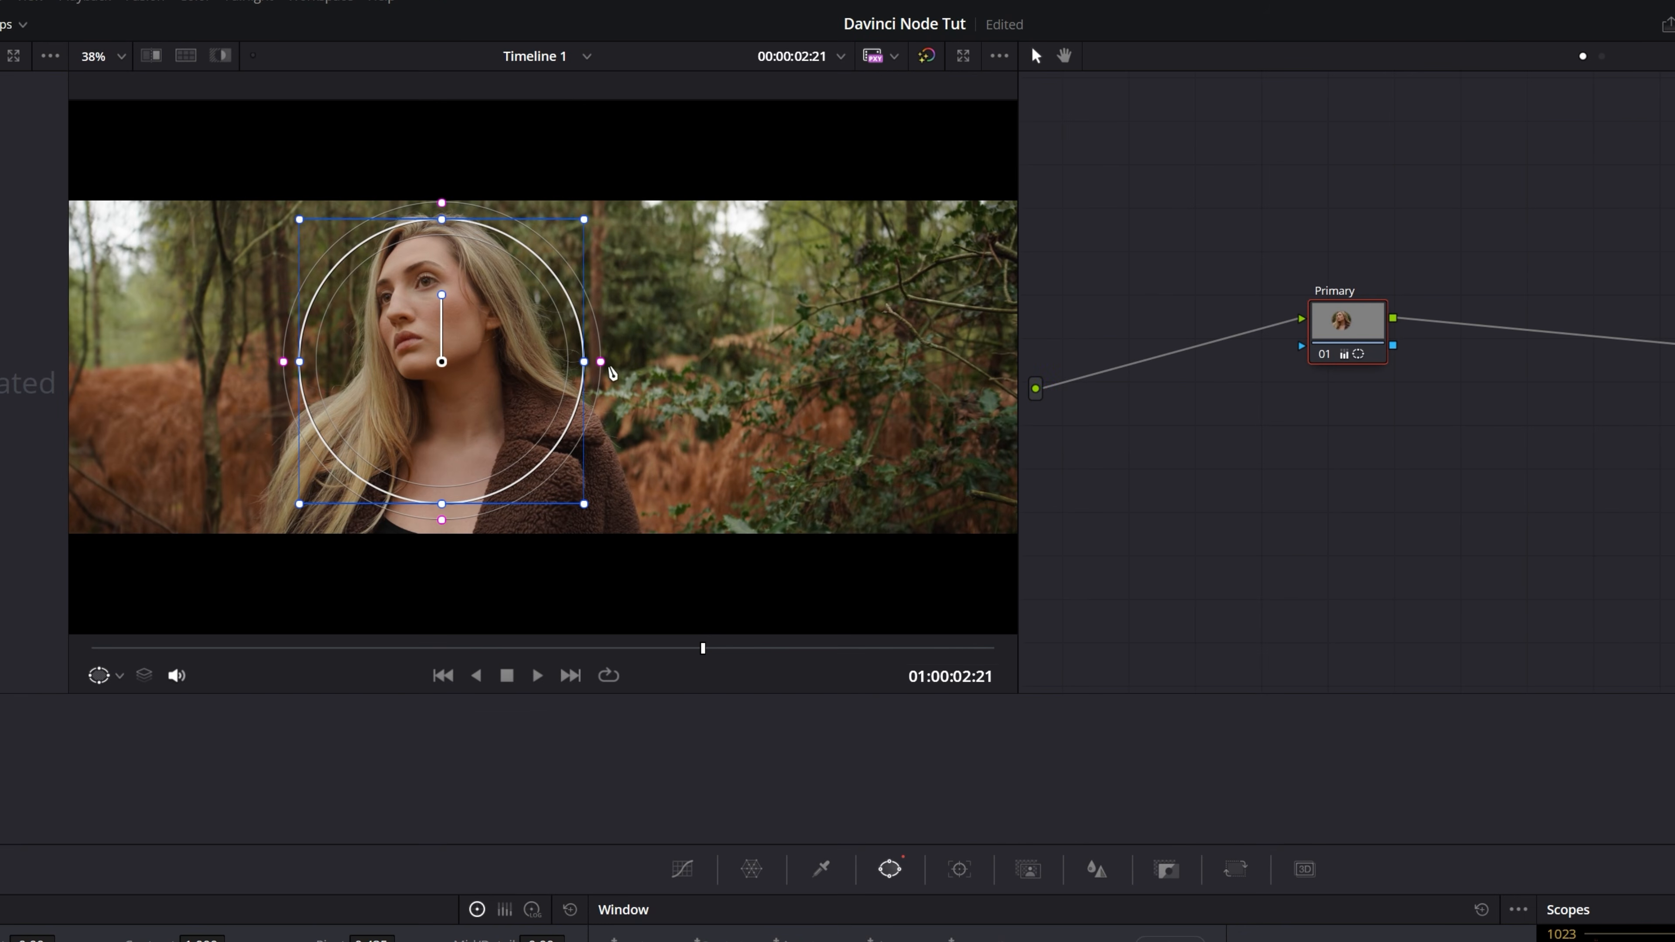
{"action": "left_click_drag", "start_coordinate": [600, 362], "coordinate": [614, 362]}
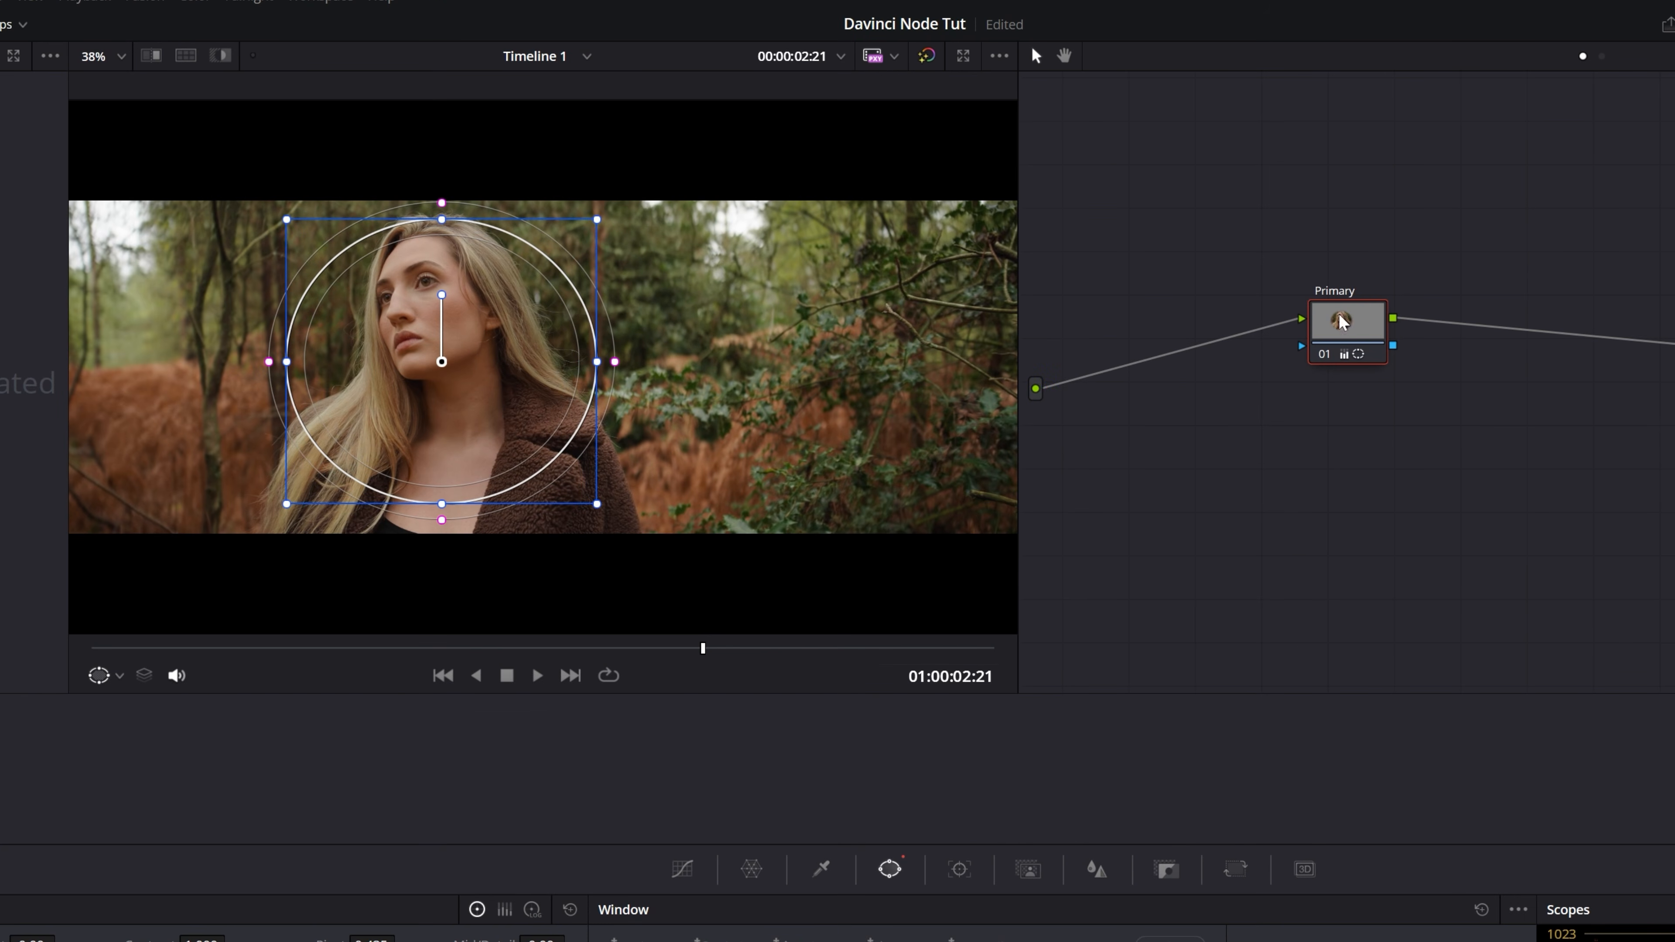
Step: Add an outside node after the Primary node to grade the area outside its circle window
{"action": "right_click", "coordinate": [1352, 339]}
{"action": "mouse_move", "coordinate": [1498, 443]}
{"action": "left_click", "coordinate": [1617, 519]}
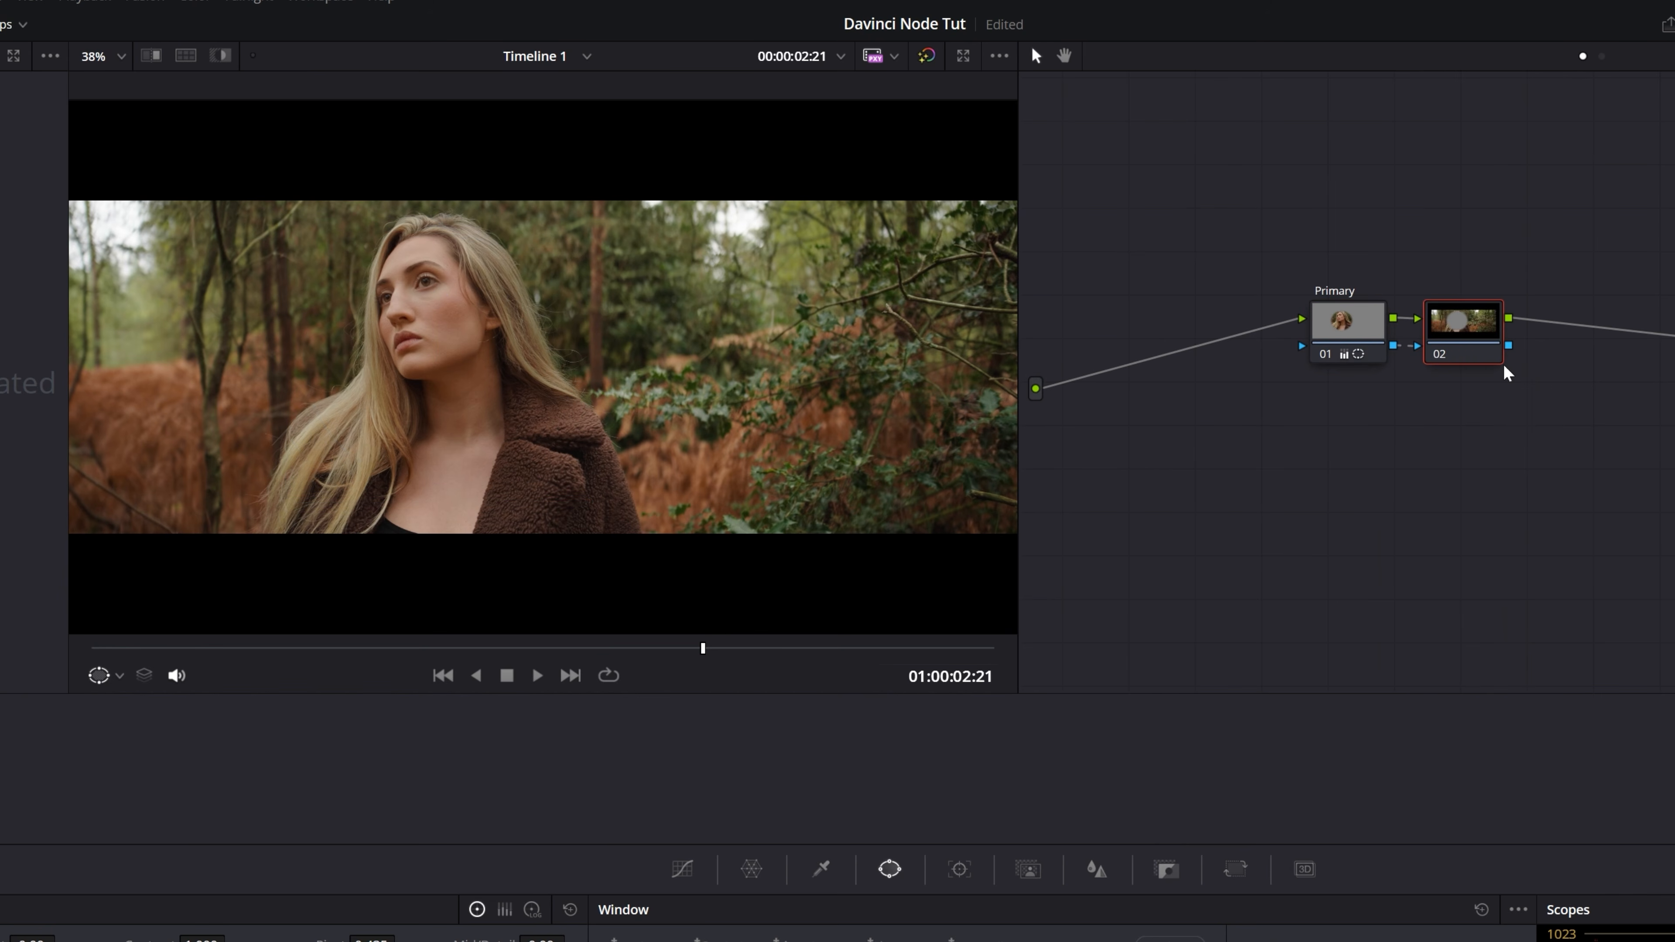
Step: Move the Primary node's circle window away from the woman's face to check how the outside node's mask follows
{"action": "left_click_drag", "start_coordinate": [1460, 332], "coordinate": [1465, 330]}
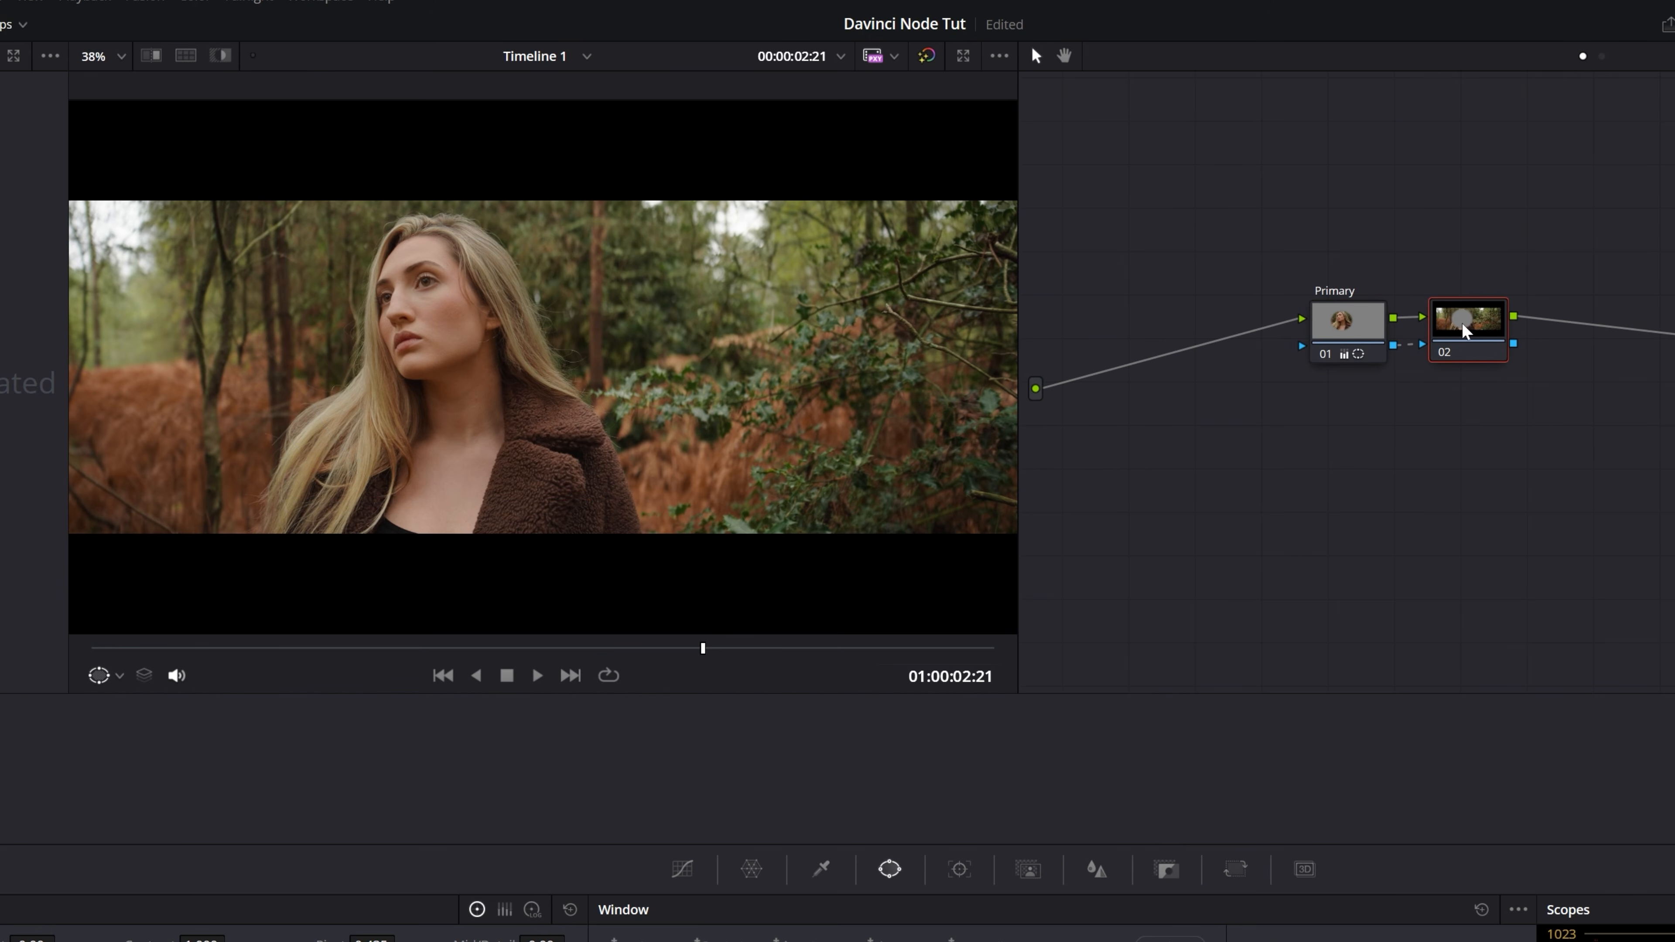
{"action": "left_click", "coordinate": [1342, 324]}
{"action": "left_click_drag", "start_coordinate": [386, 348], "coordinate": [437, 350]}
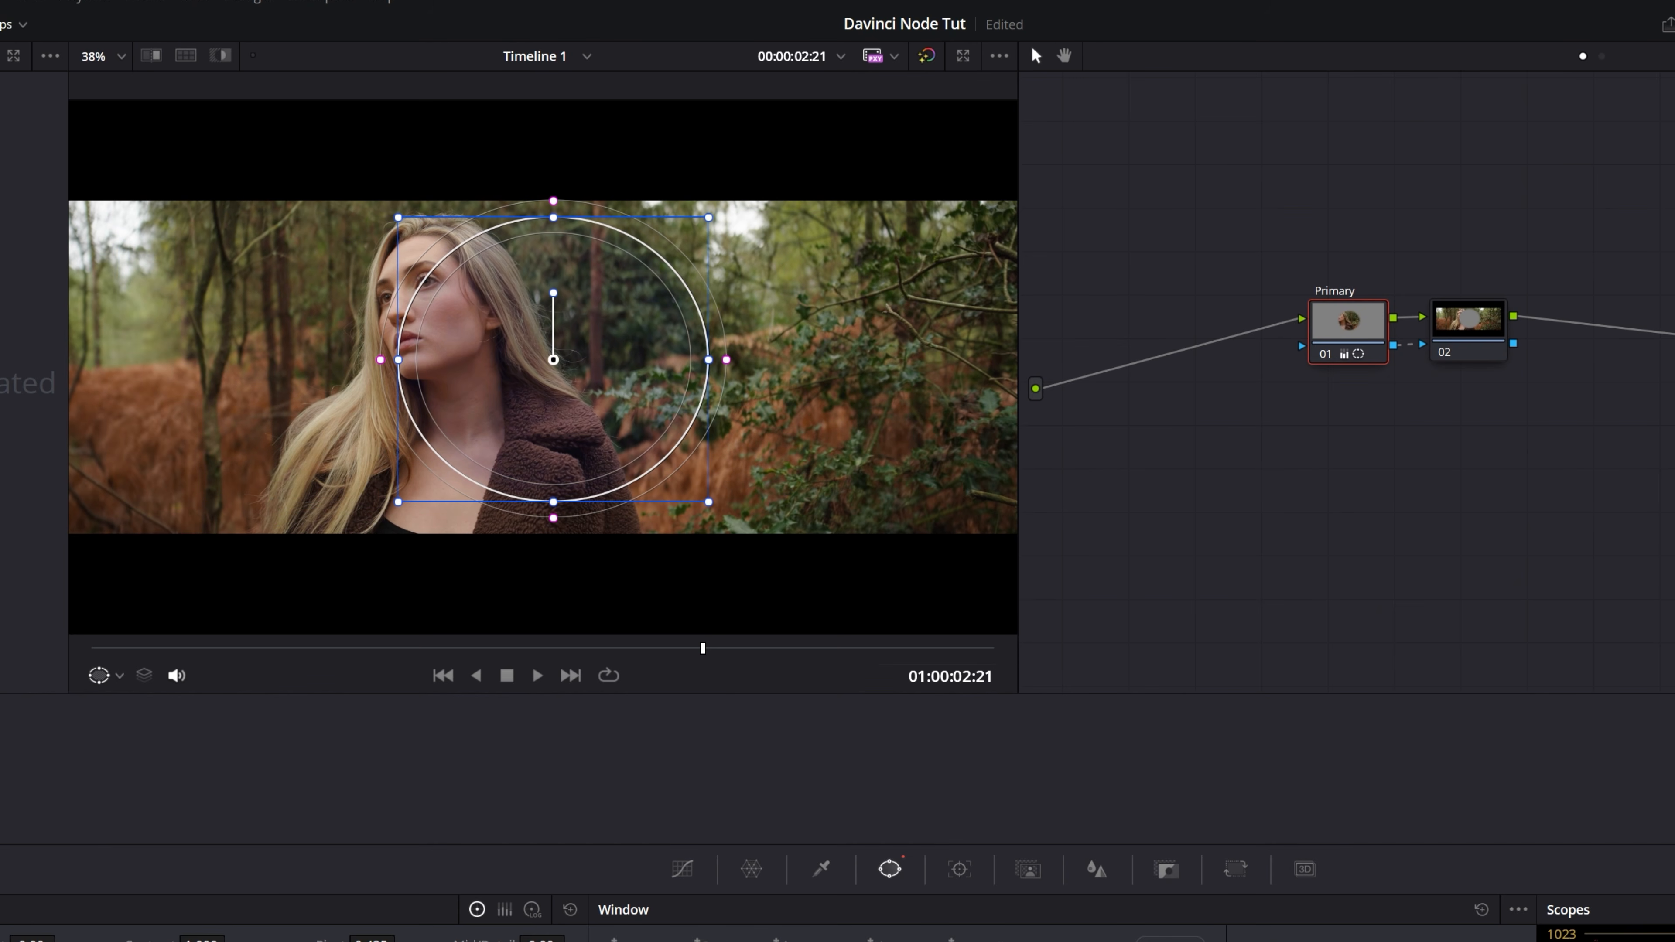
Step: Adjust the outside node's overall Gain to change the brightness of the area around the circle window
{"action": "left_click", "coordinate": [1481, 334]}
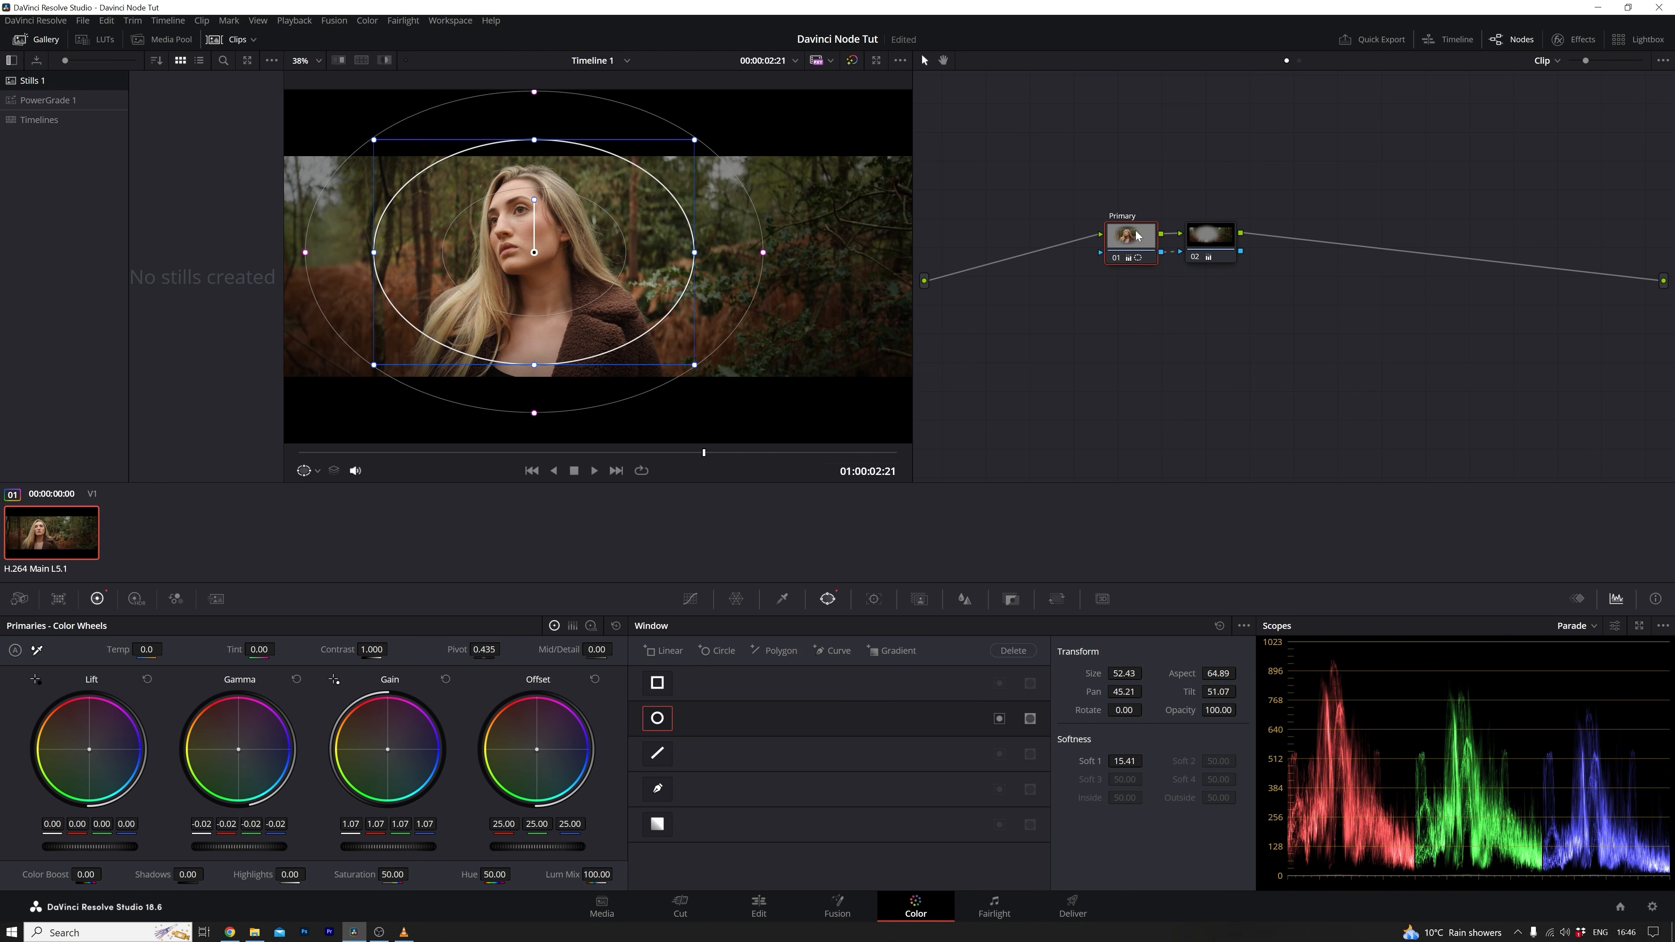
{"action": "left_click", "coordinate": [1222, 244]}
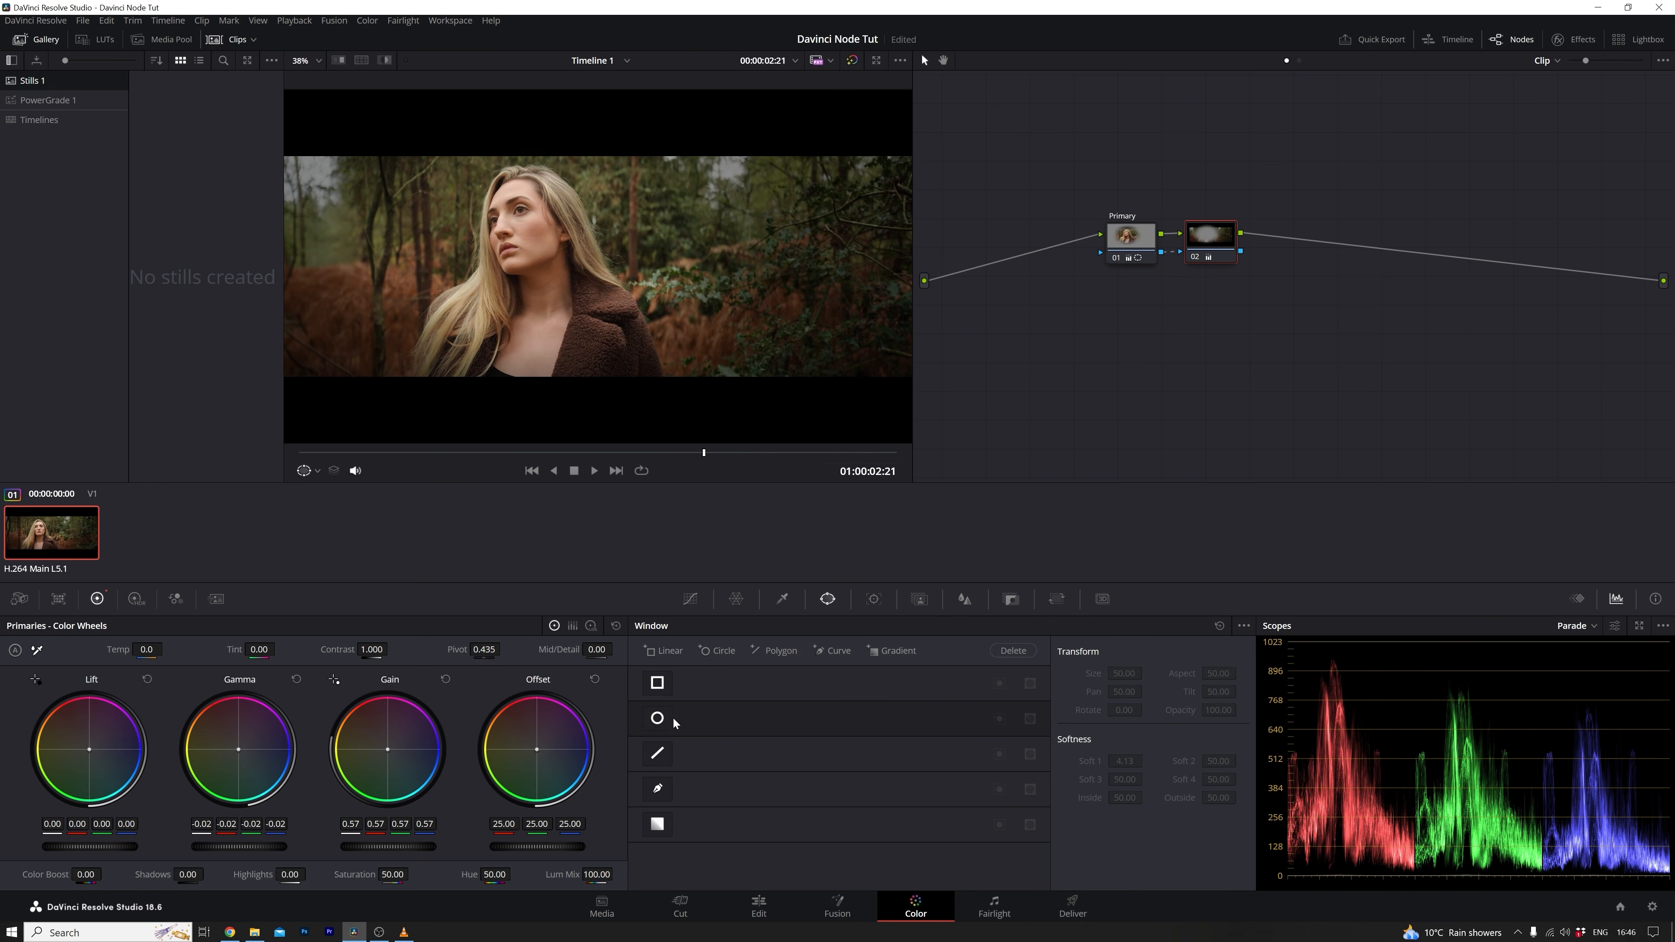
{"action": "left_click_drag", "start_coordinate": [388, 847], "coordinate": [400, 847]}
Step: Toggle the Primary node off and on to compare its effect inside the window, and bring up the Curves controls
{"action": "left_click", "coordinate": [1130, 239]}
{"action": "left_click", "coordinate": [1116, 258]}
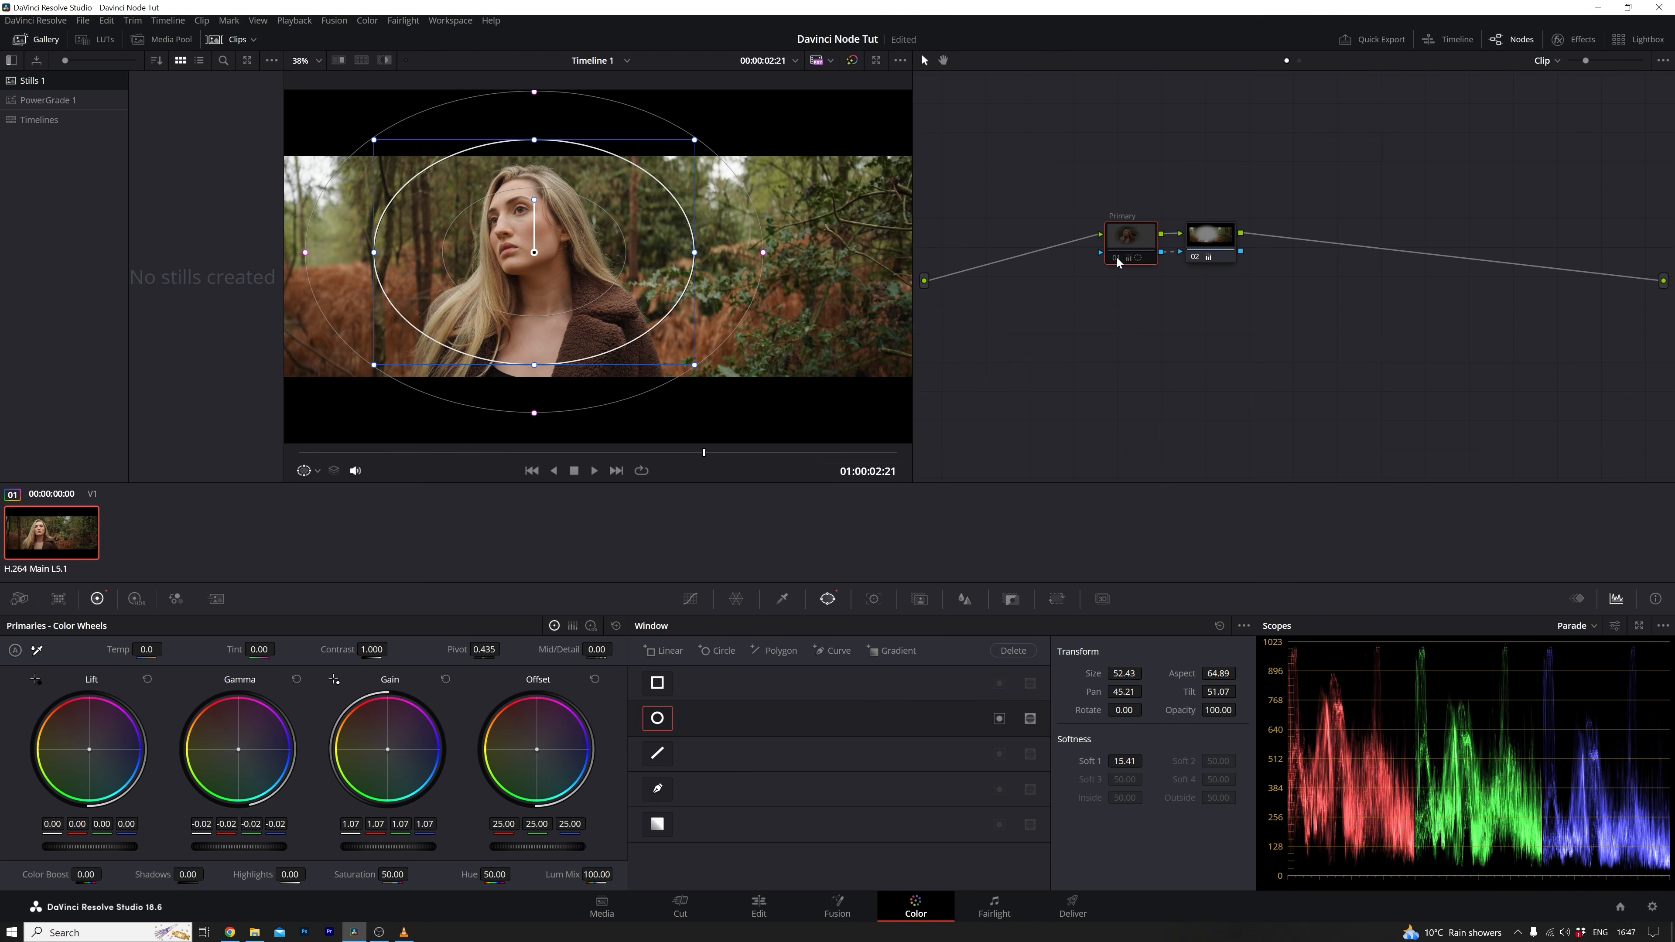
{"action": "left_click", "coordinate": [1116, 258]}
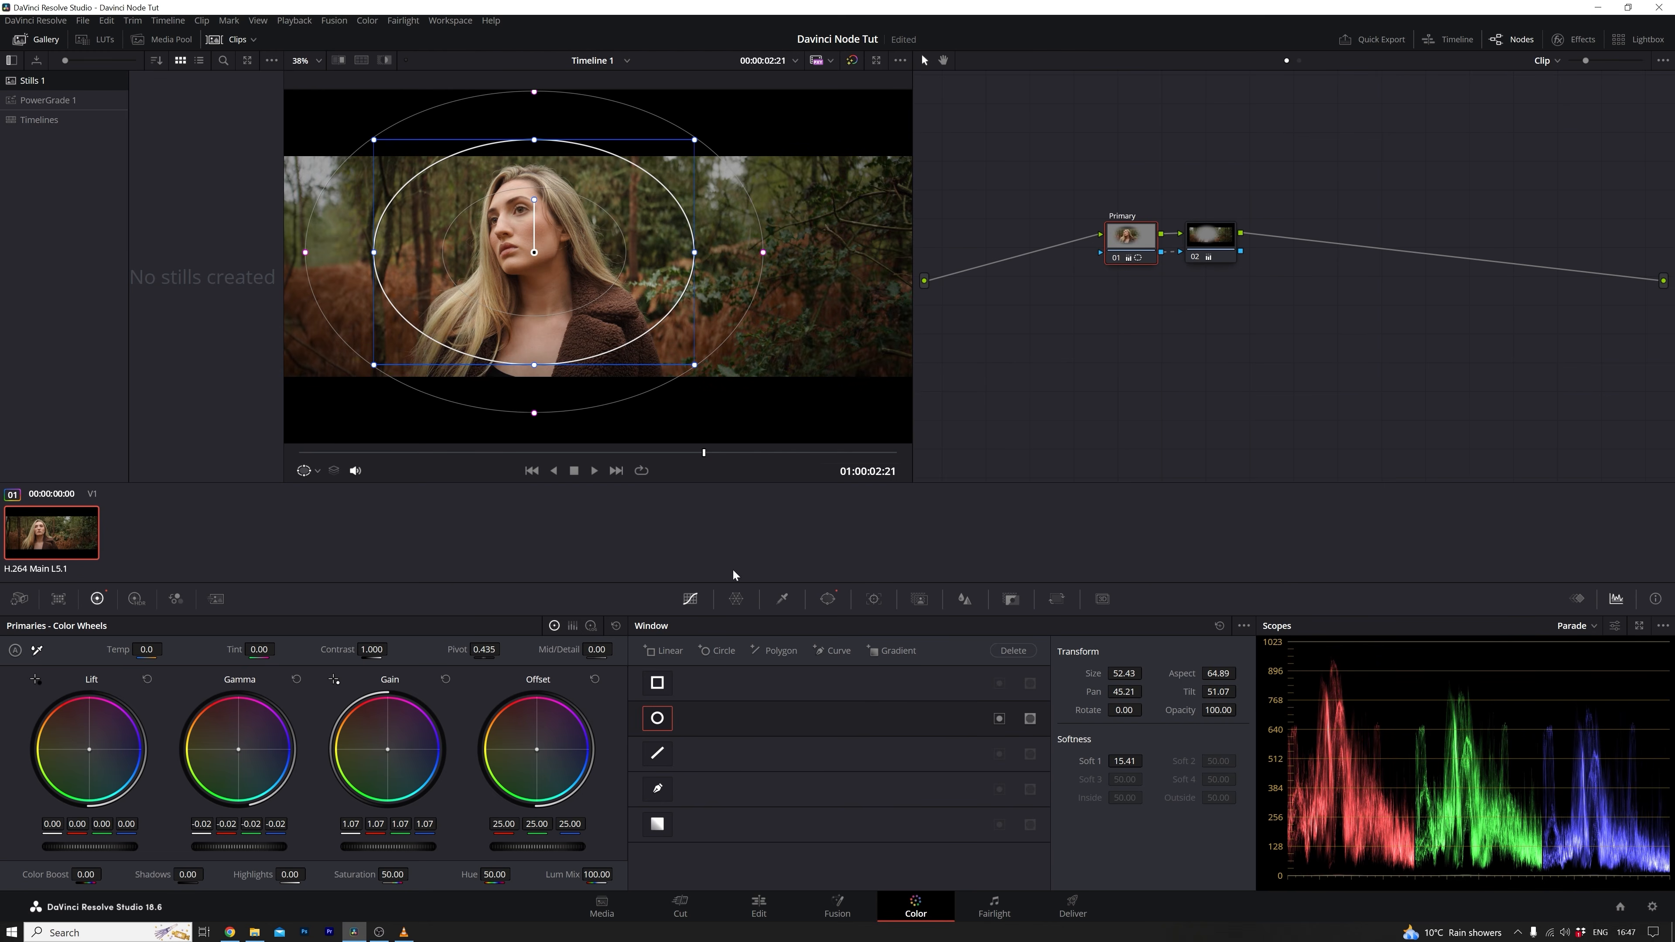
{"action": "left_click", "coordinate": [691, 598]}
{"action": "left_click", "coordinate": [1116, 260]}
{"action": "left_click", "coordinate": [1116, 258]}
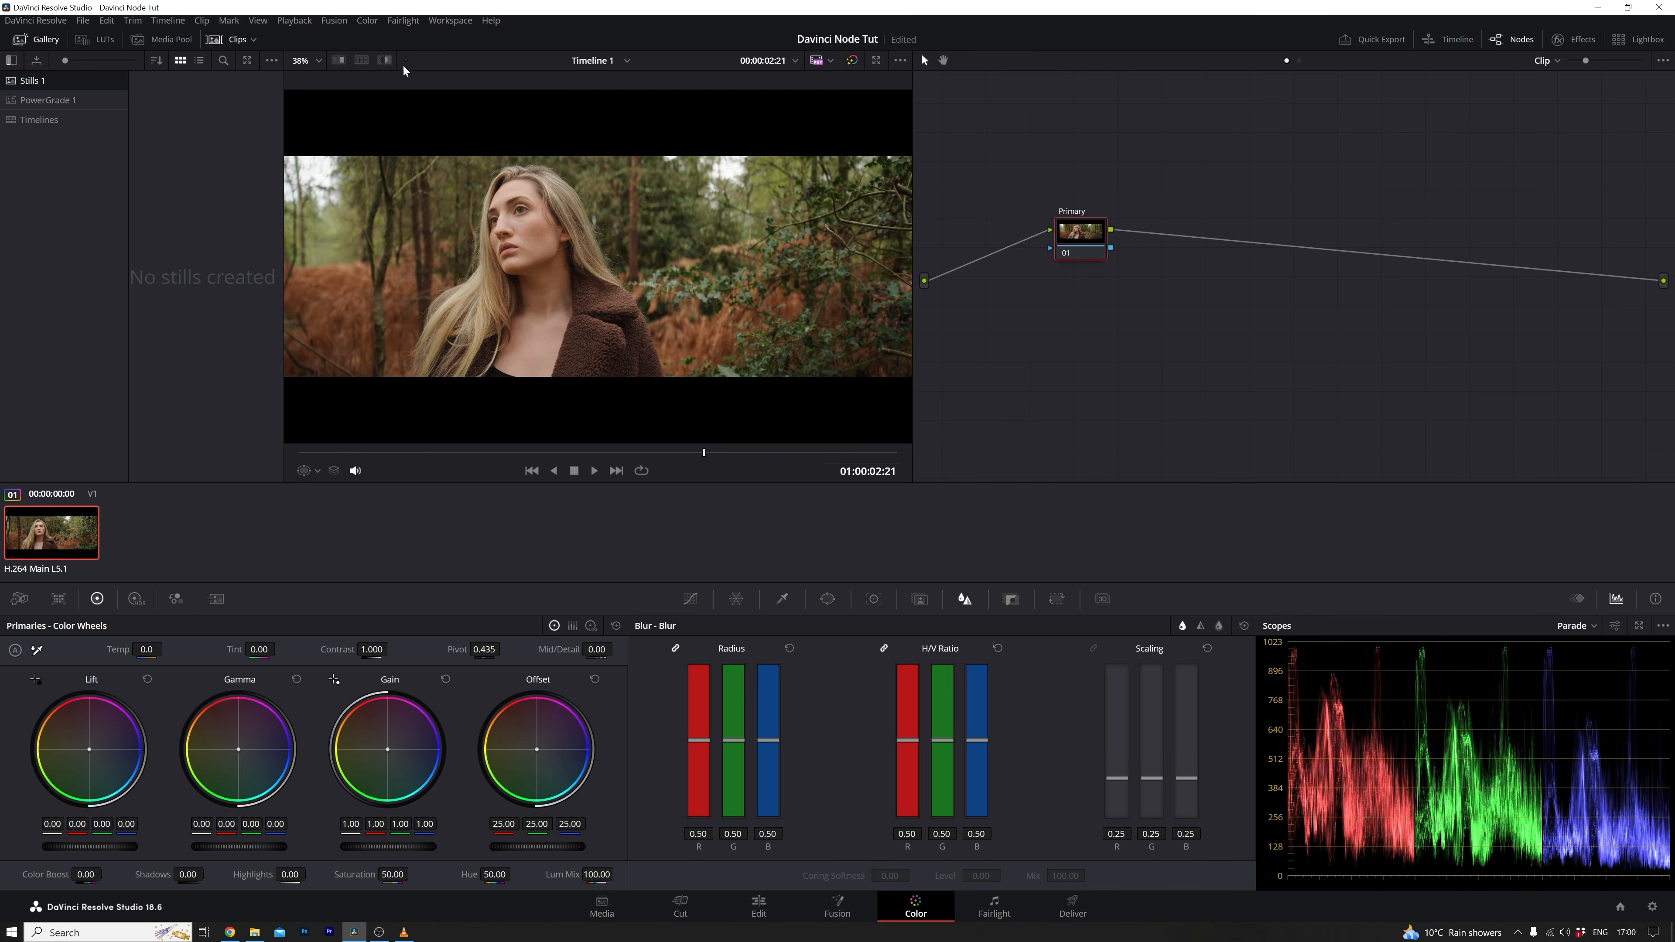
Step: Add a splitter combiner node after the Primary node and arrange its three channel nodes in a tighter column
{"action": "left_click", "coordinate": [366, 21]}
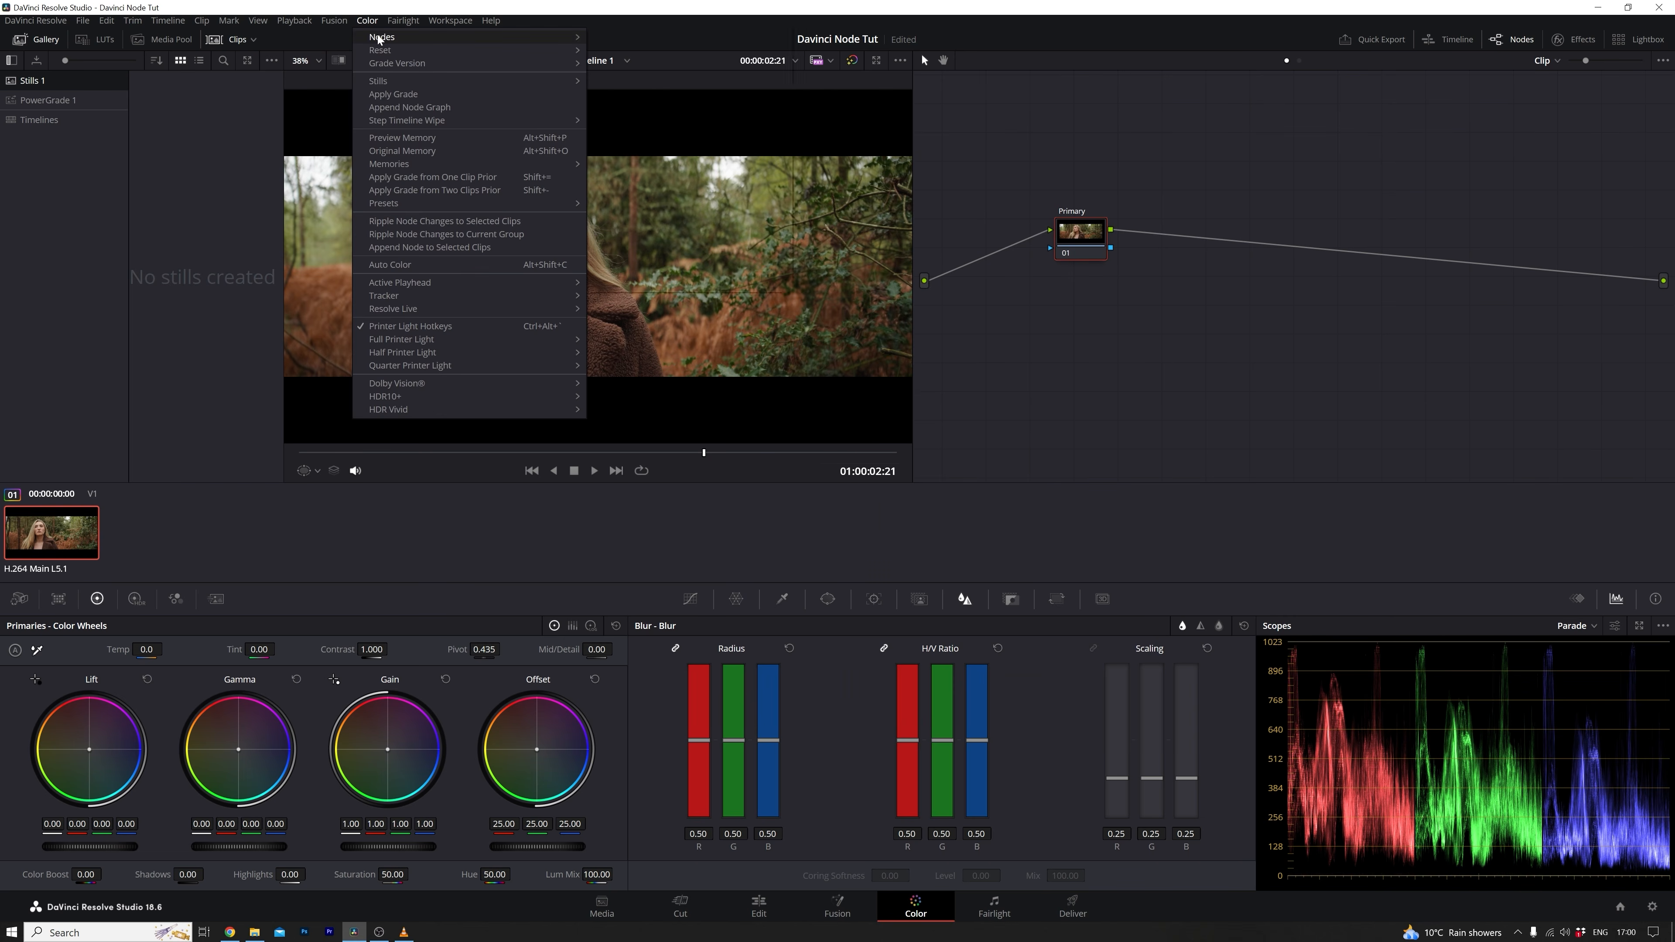
{"action": "mouse_move", "coordinate": [380, 38]}
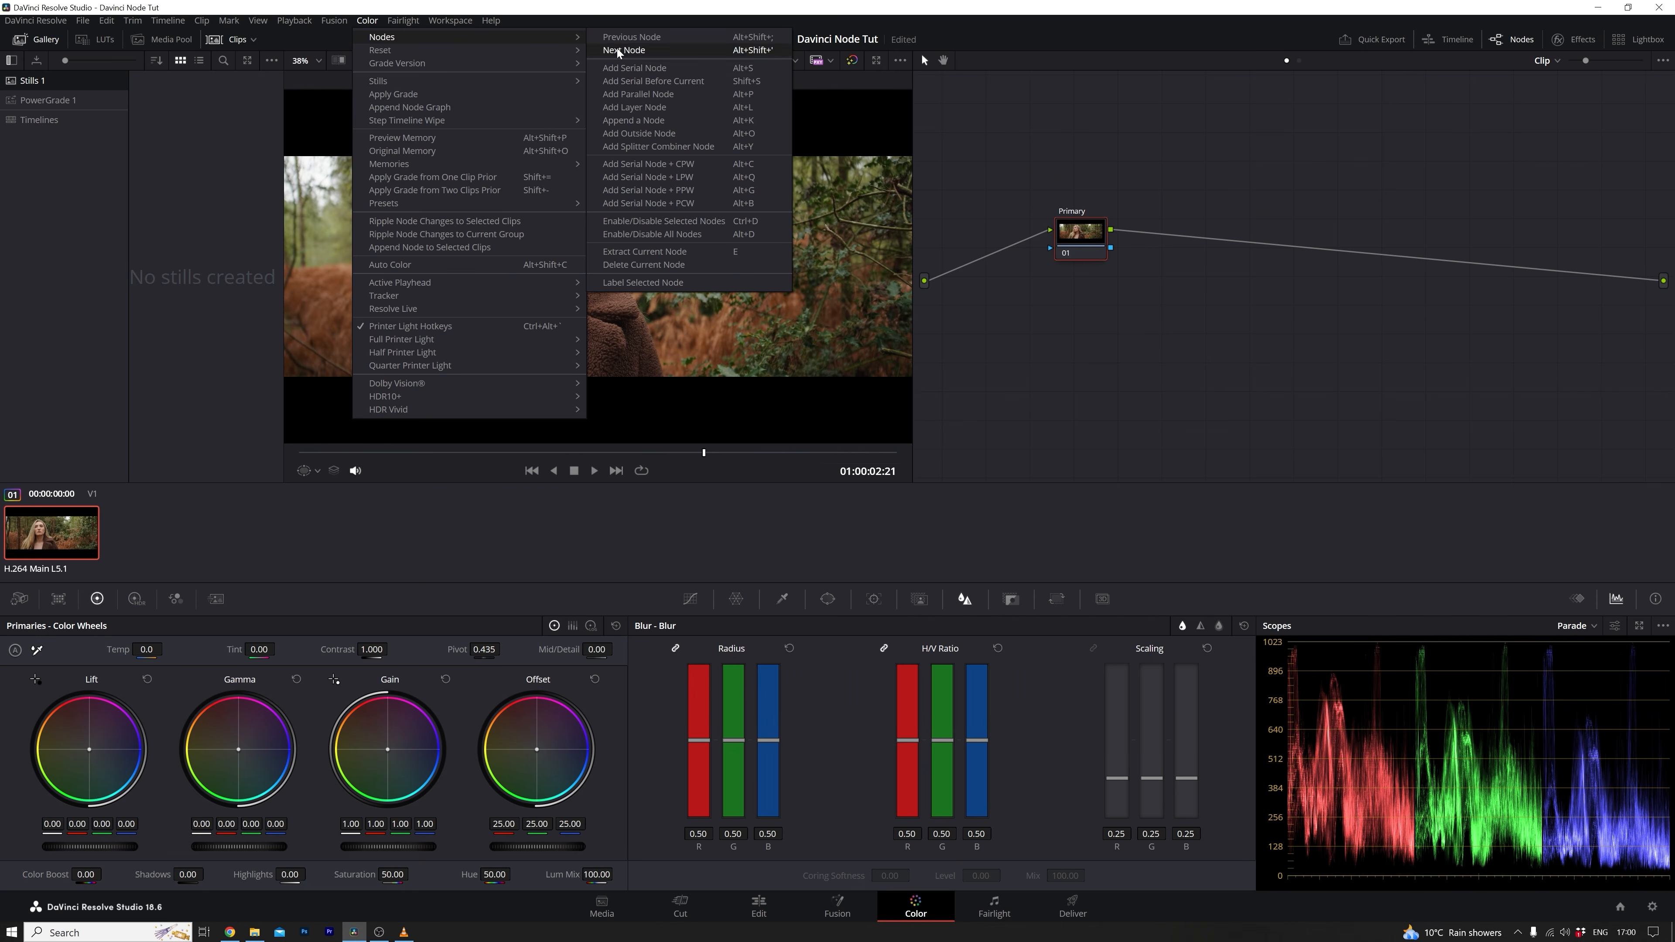
{"action": "left_click", "coordinate": [657, 148]}
{"action": "left_click_drag", "start_coordinate": [1236, 243], "coordinate": [1237, 161]}
{"action": "left_click_drag", "start_coordinate": [1233, 309], "coordinate": [1228, 231]}
{"action": "left_click_drag", "start_coordinate": [1238, 378], "coordinate": [1238, 302]}
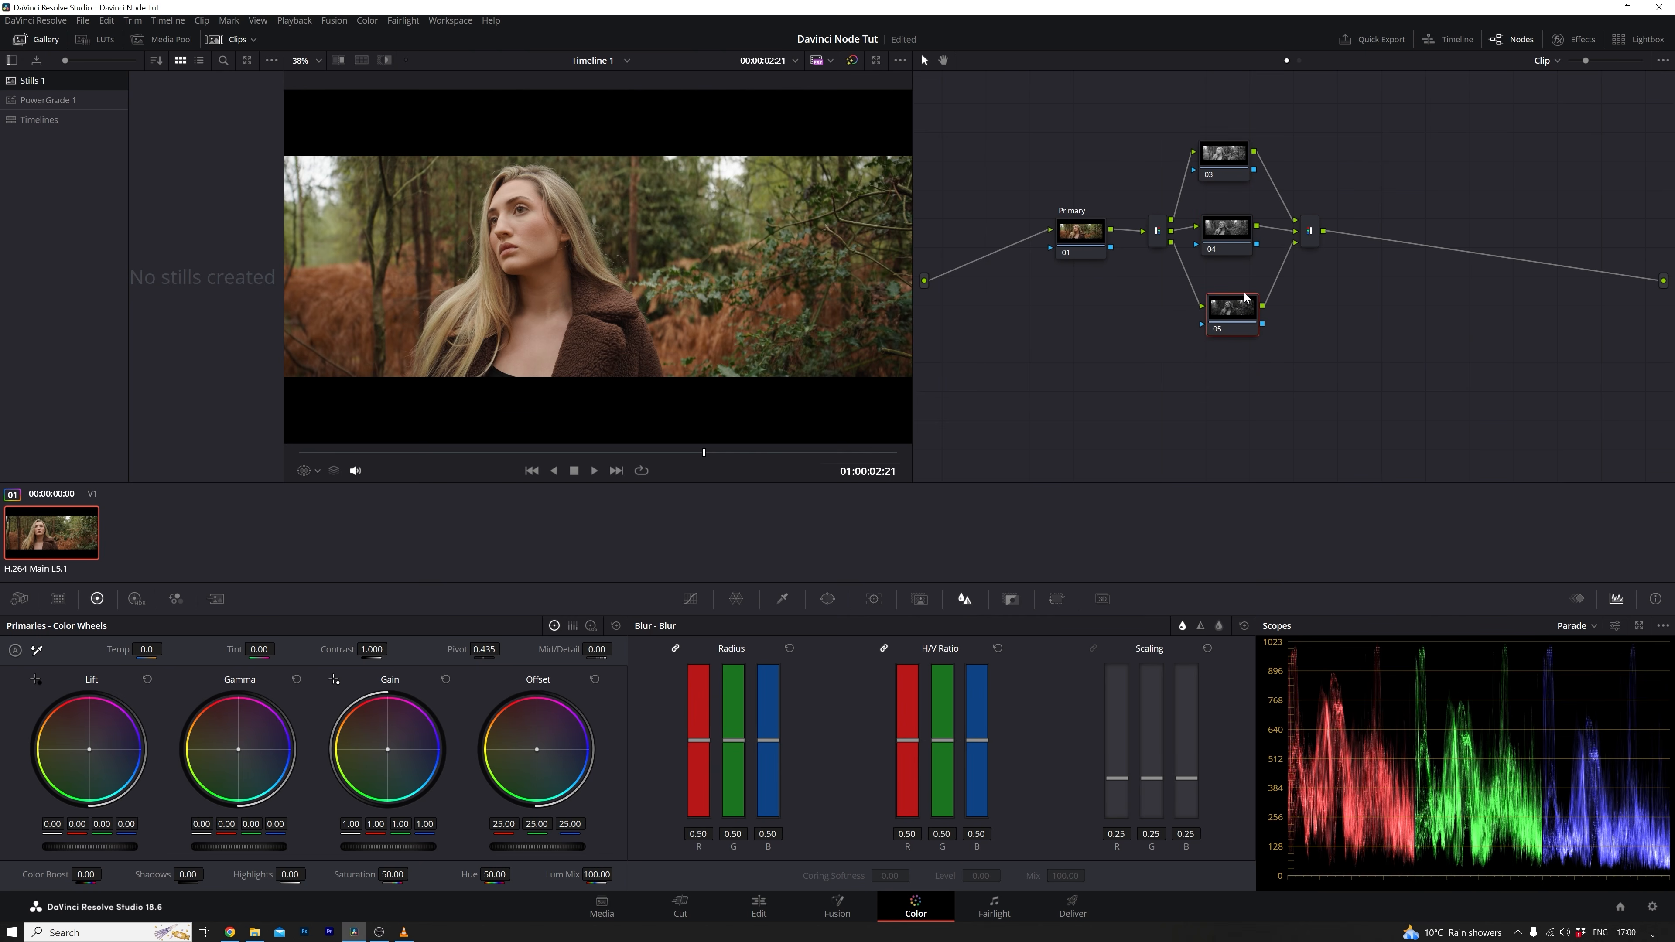
Step: Set the blur Radius to 0.61 on channel node 05, lower it slightly on node 04 and raise it slightly on node 03
{"action": "left_click", "coordinate": [1230, 233]}
{"action": "left_click", "coordinate": [1228, 167]}
{"action": "left_click", "coordinate": [1228, 314]}
{"action": "mouse_move", "coordinate": [700, 741]}
{"action": "left_mouse_down"}
{"action": "mouse_move", "coordinate": [696, 670]}
{"action": "mouse_move", "coordinate": [700, 726]}
{"action": "left_mouse_up"}
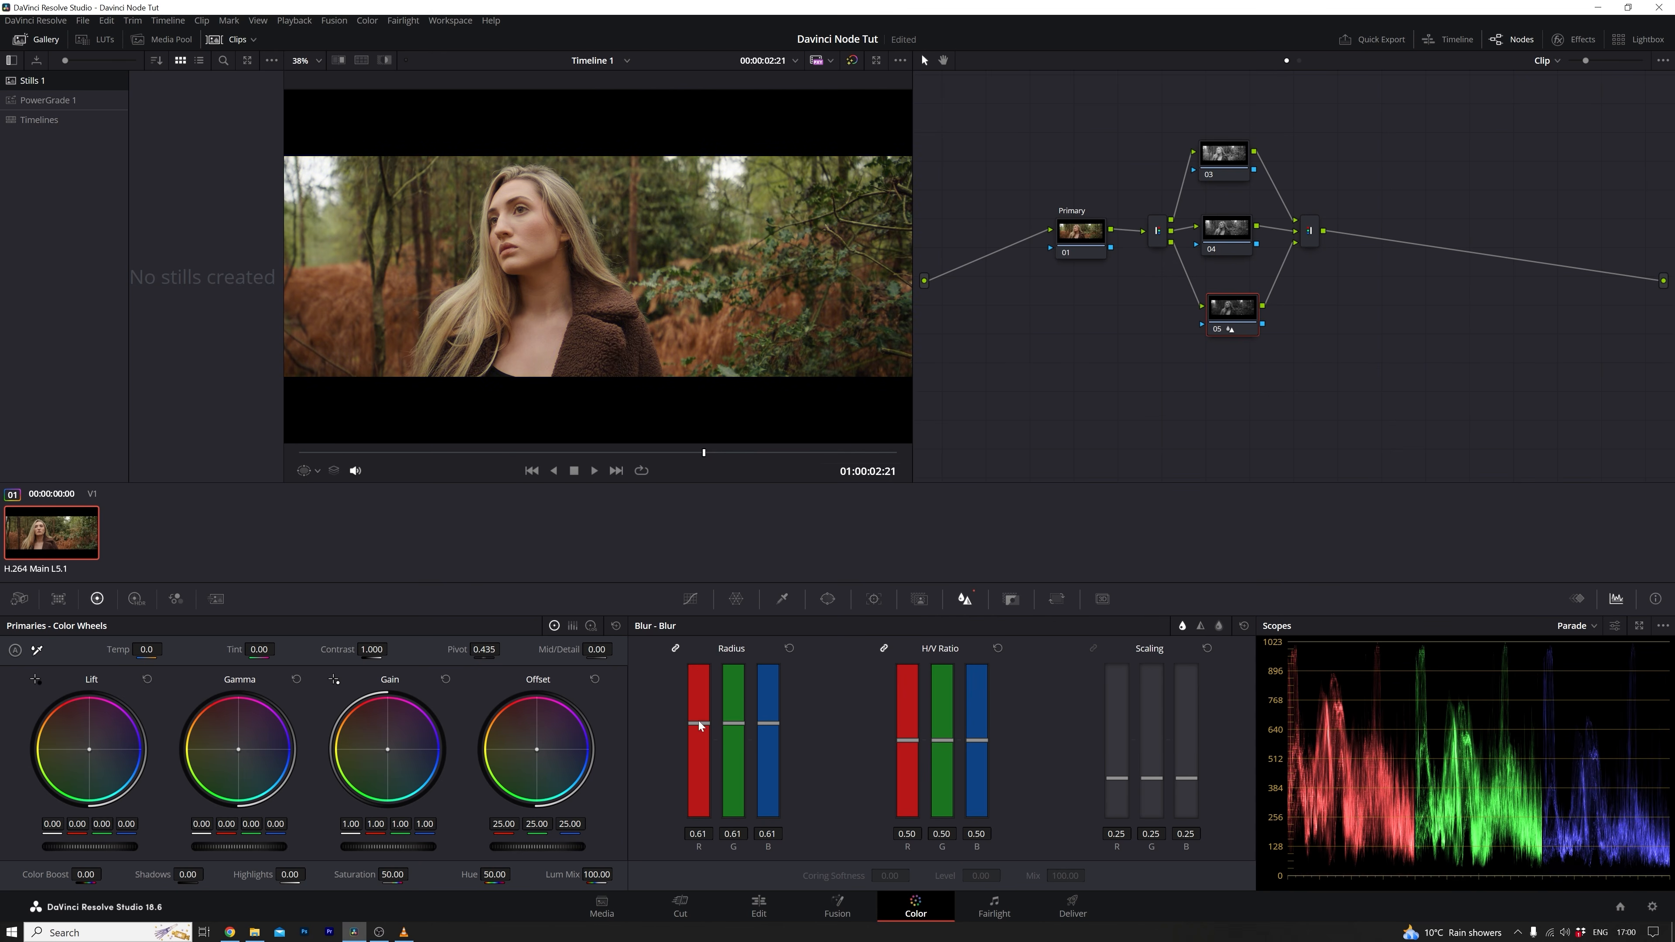
{"action": "left_click", "coordinate": [1234, 236]}
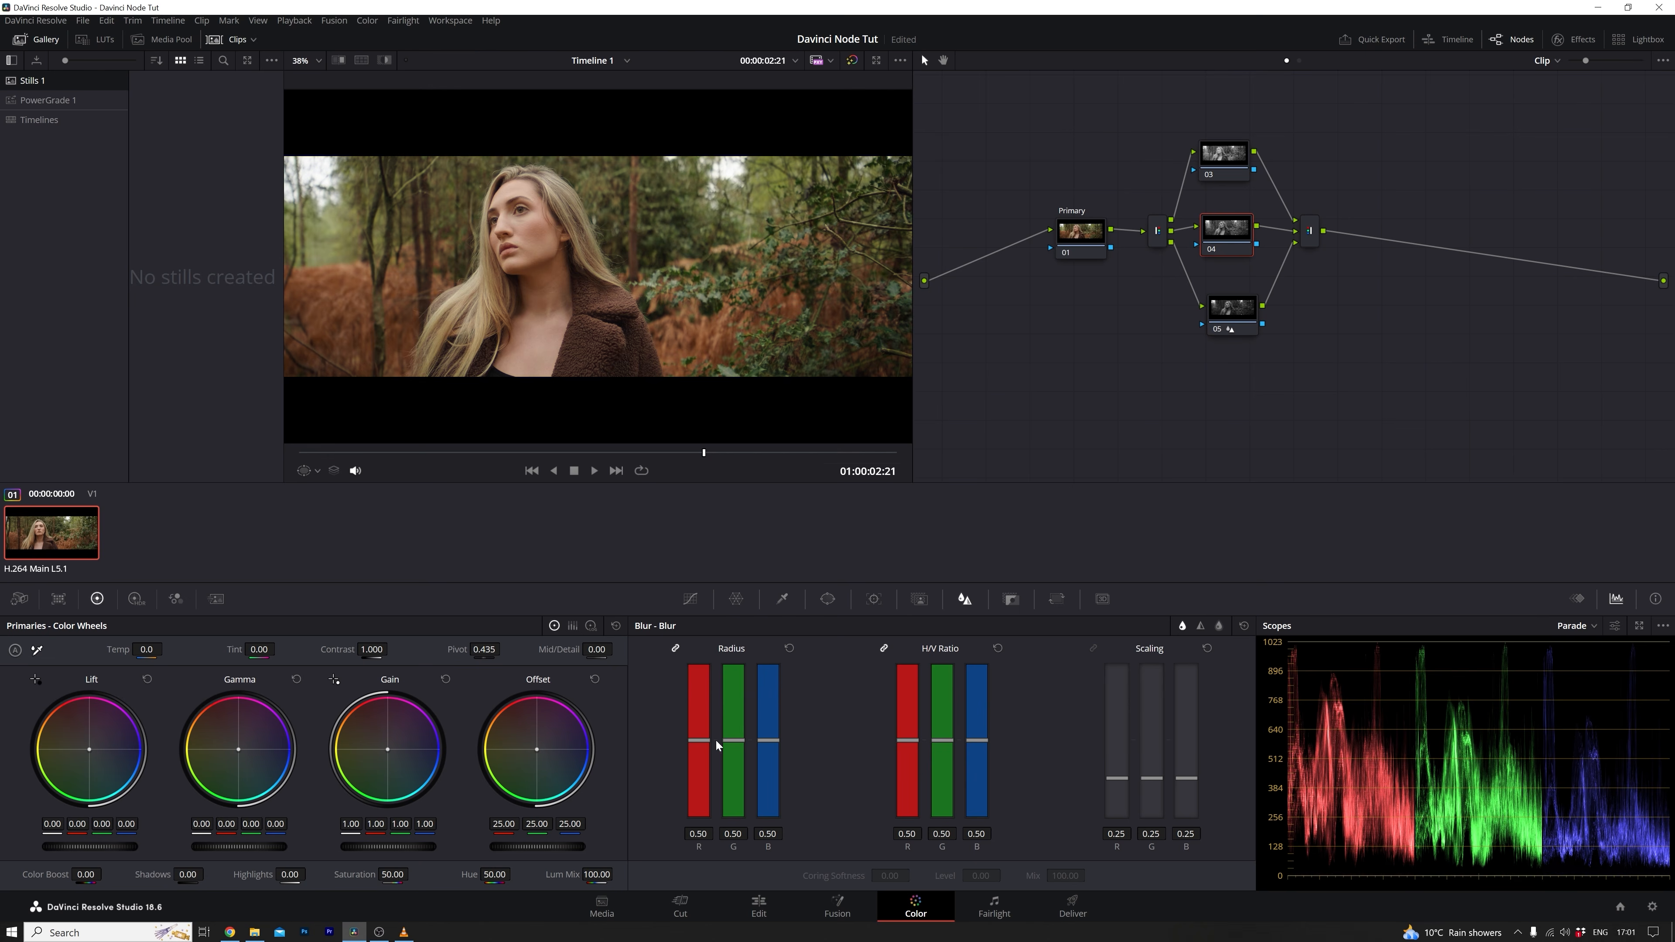
{"action": "mouse_move", "coordinate": [701, 739]}
{"action": "left_mouse_down"}
{"action": "mouse_move", "coordinate": [701, 702]}
{"action": "mouse_move", "coordinate": [701, 753]}
{"action": "left_mouse_up"}
{"action": "left_click", "coordinate": [1227, 164]}
{"action": "left_click_drag", "start_coordinate": [717, 751], "coordinate": [705, 731]}
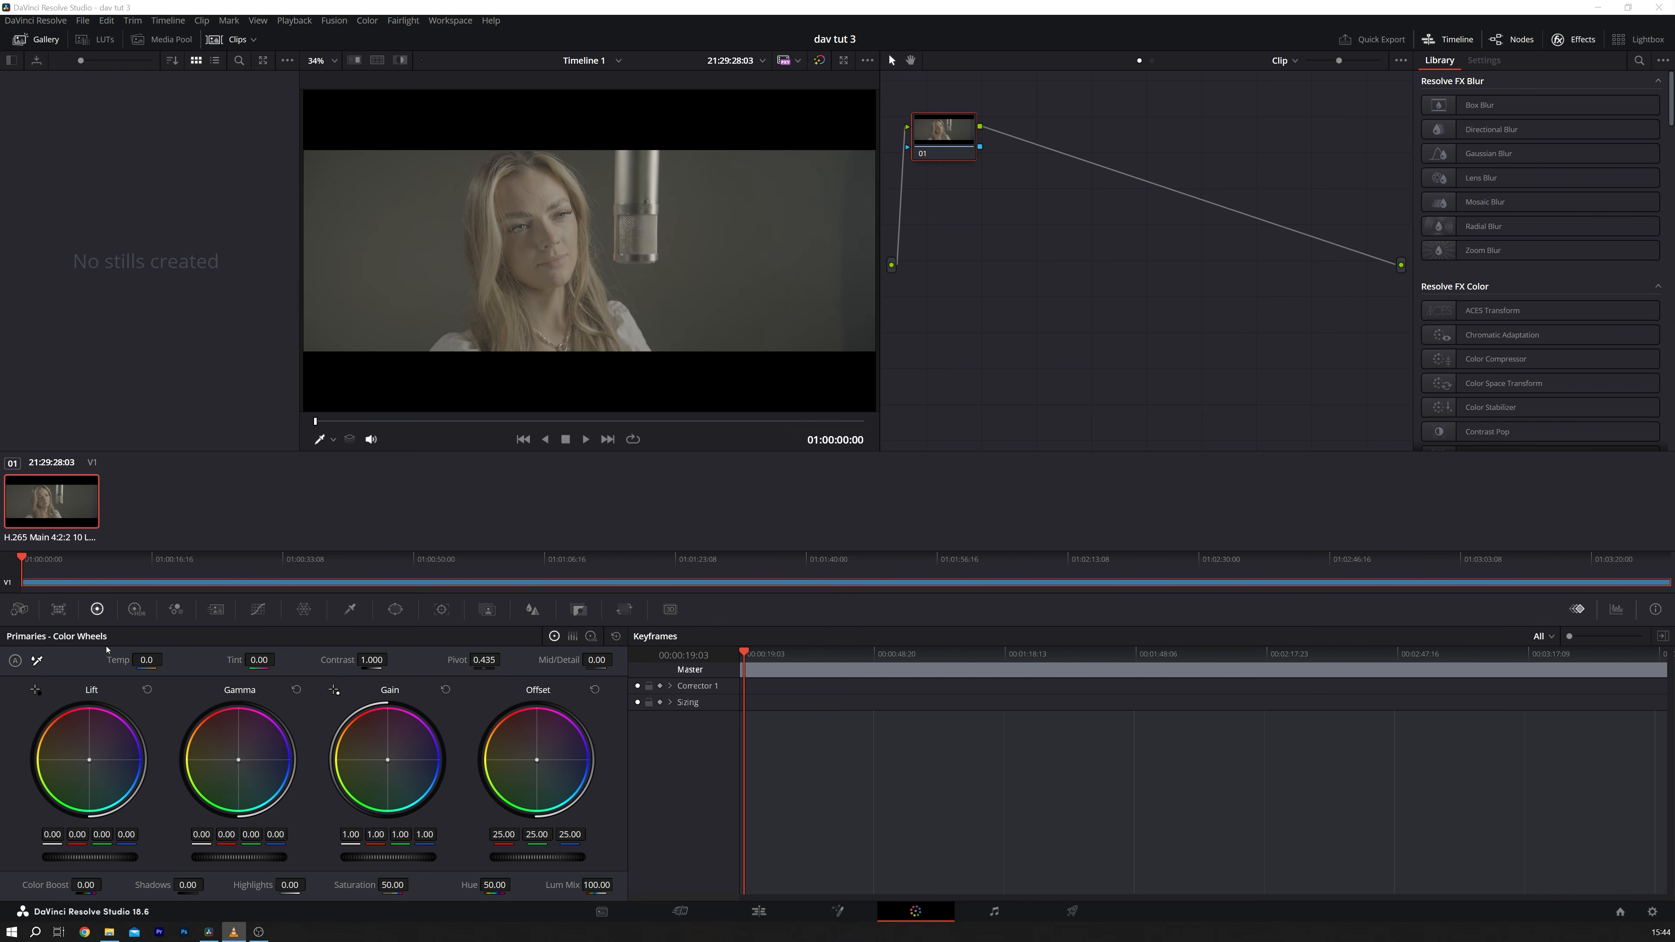
Step: In the project's color management, set Output color space to Same as Timeline and Timeline color space to Rec.709 Gamma 2.4
{"action": "left_click_drag", "start_coordinate": [964, 142], "coordinate": [983, 154]}
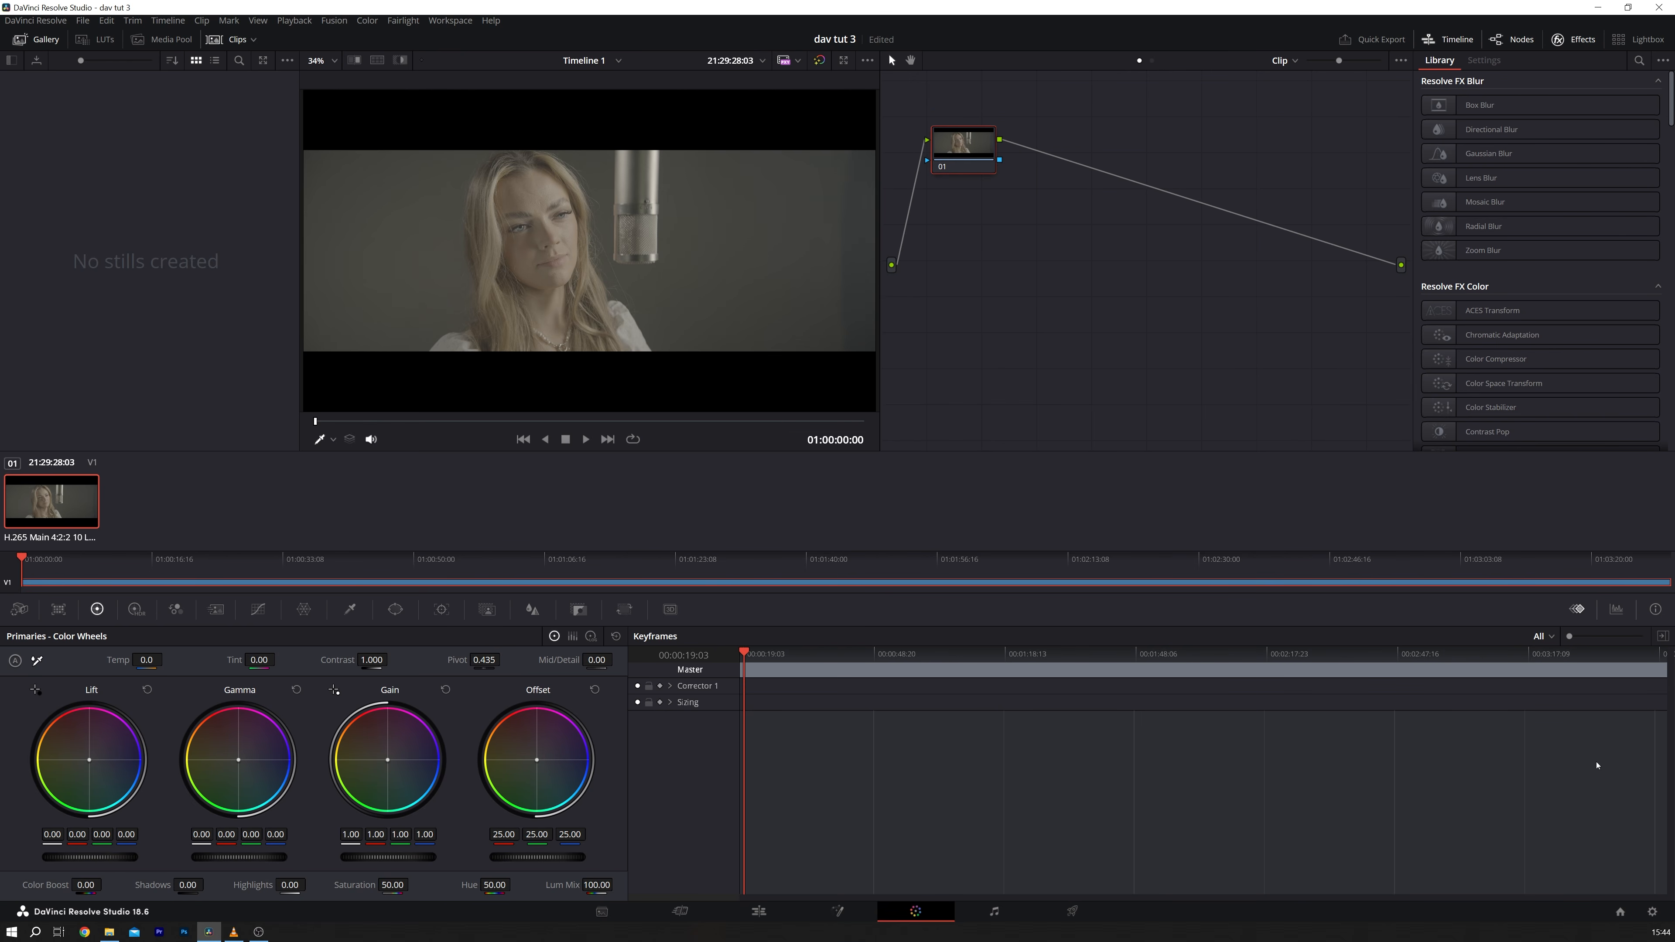
{"action": "left_click", "coordinate": [1654, 912]}
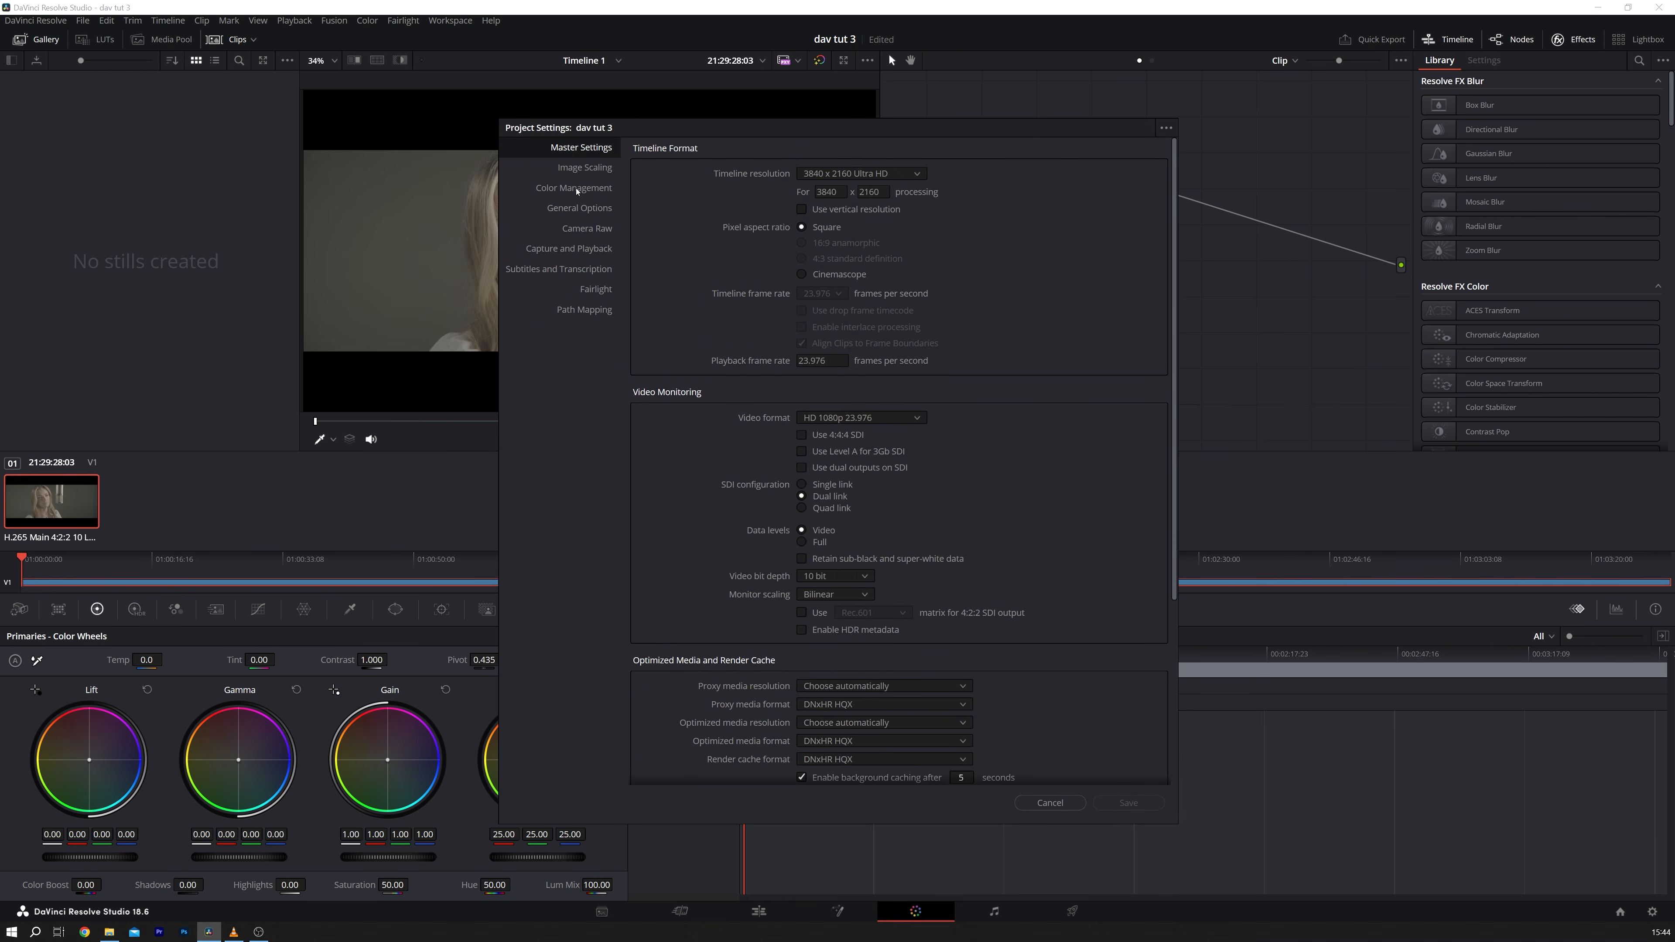
{"action": "left_click", "coordinate": [574, 189]}
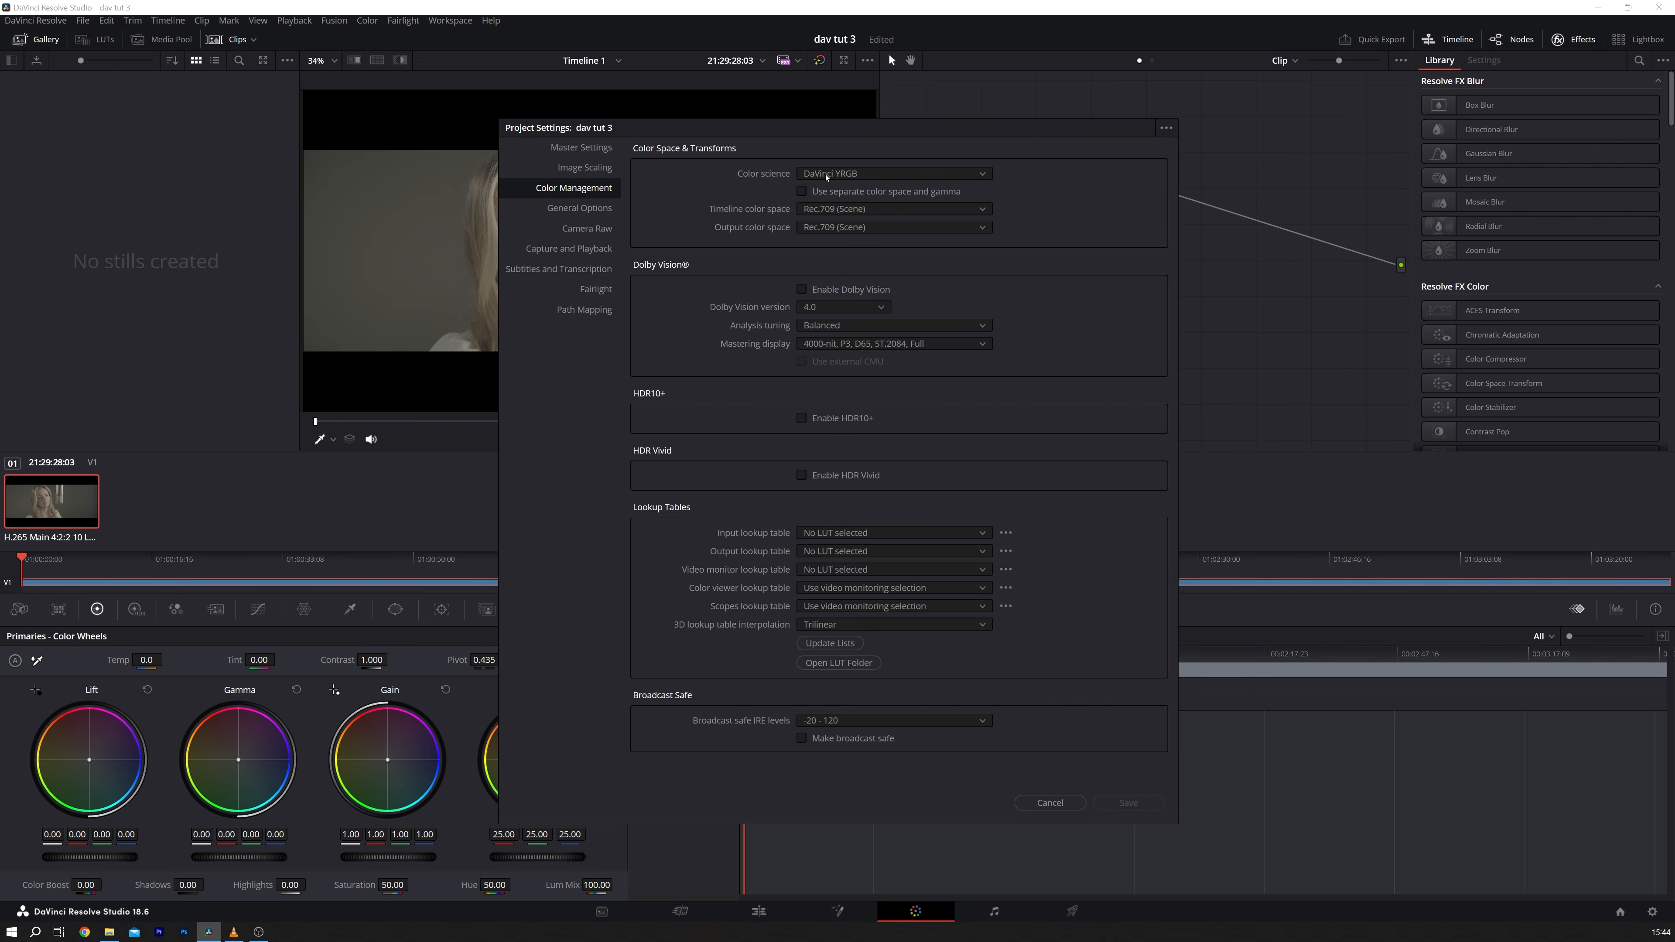
{"action": "left_click", "coordinate": [936, 227]}
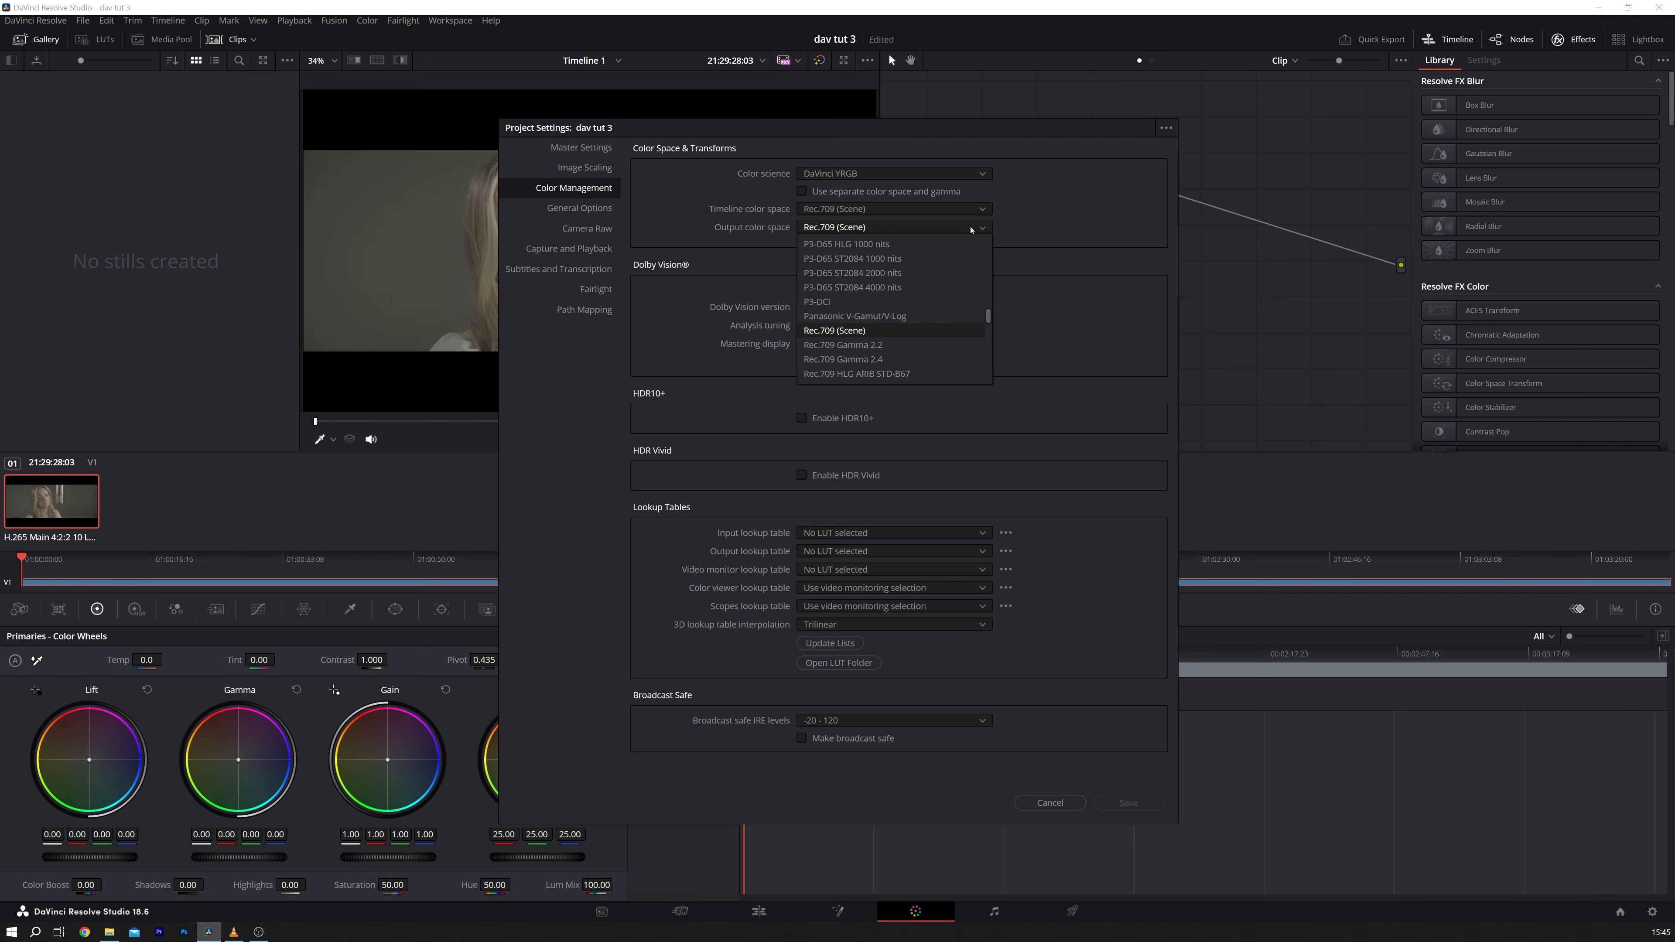
{"action": "left_click", "coordinate": [867, 245]}
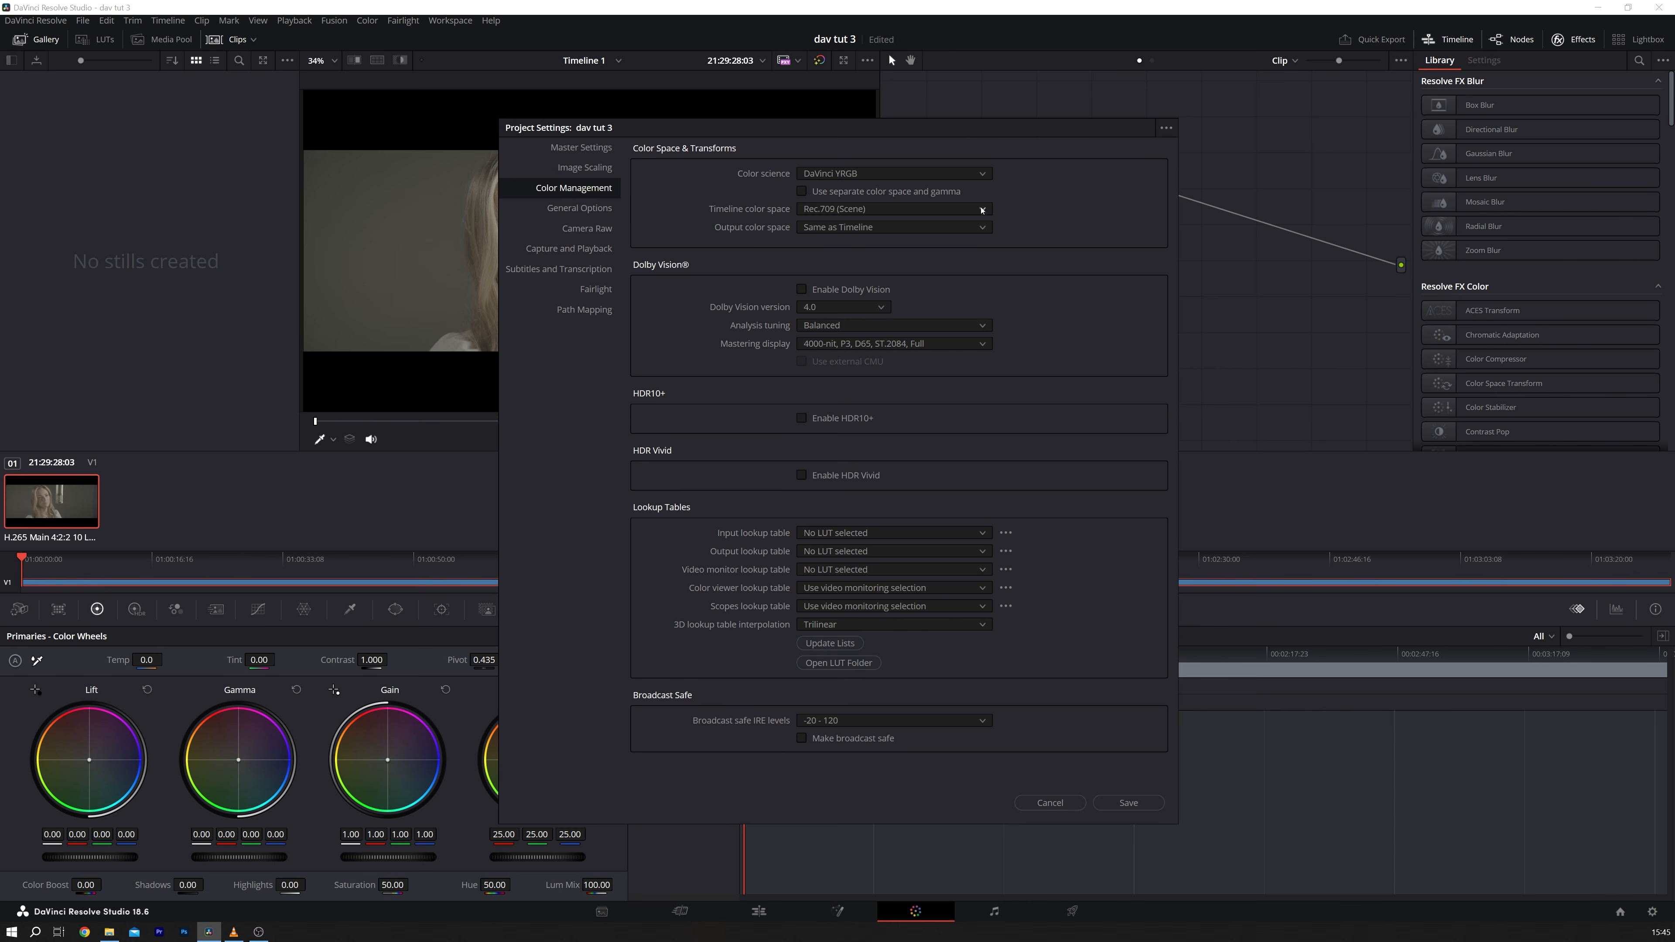
{"action": "left_click", "coordinate": [981, 210]}
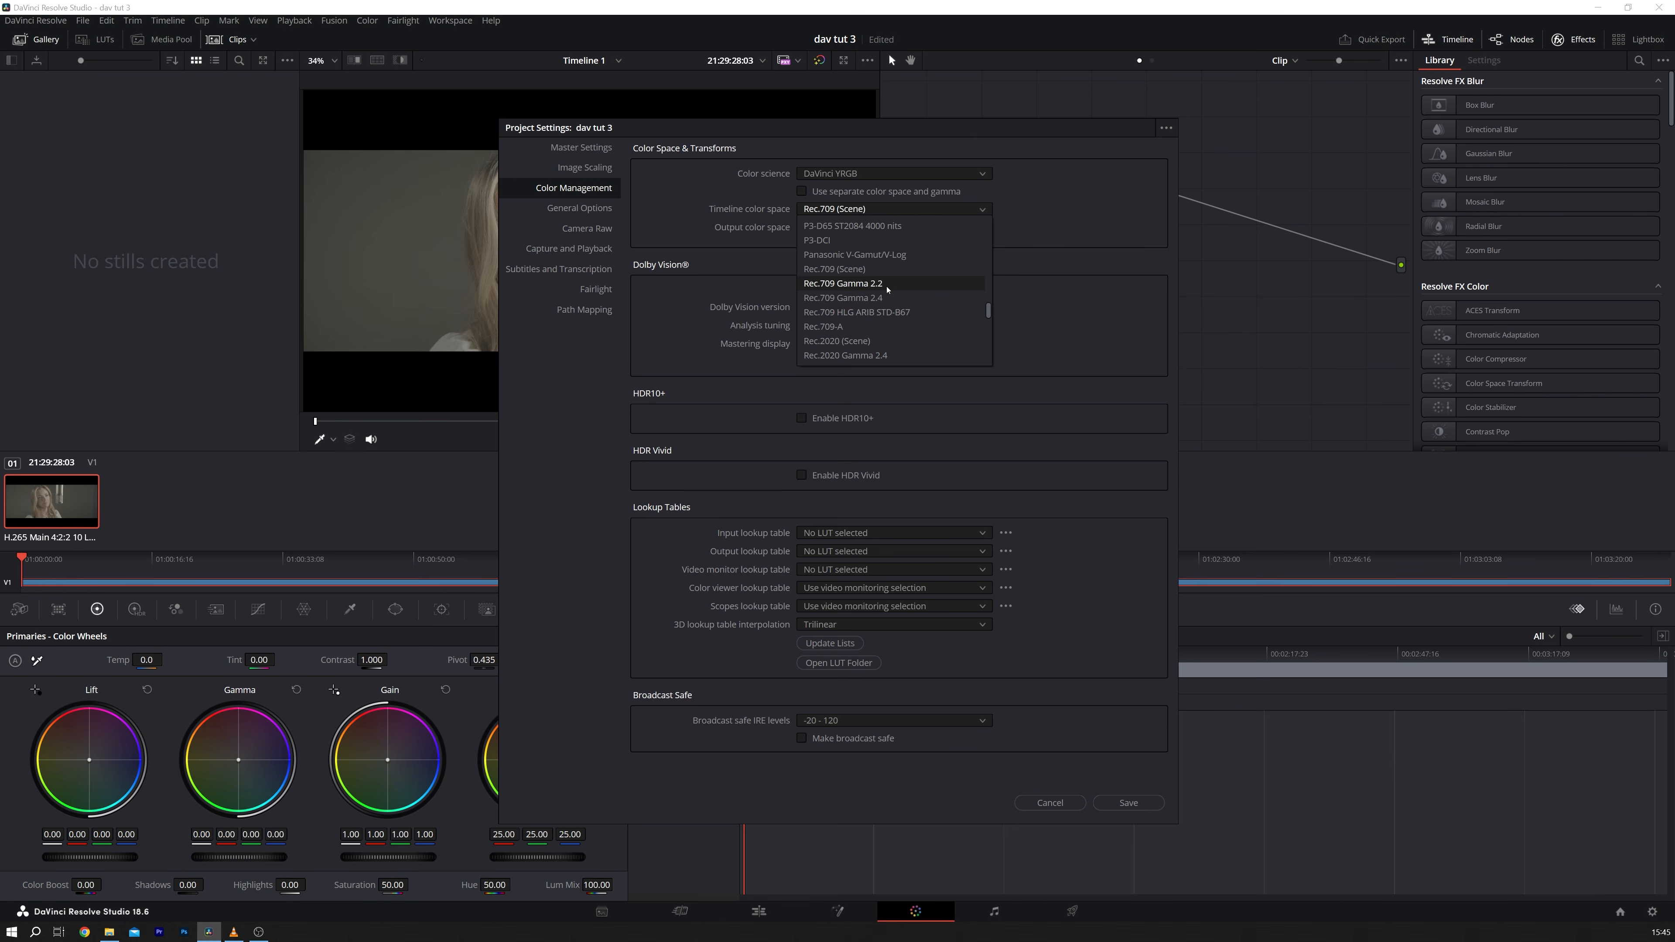
{"action": "left_click", "coordinate": [882, 299]}
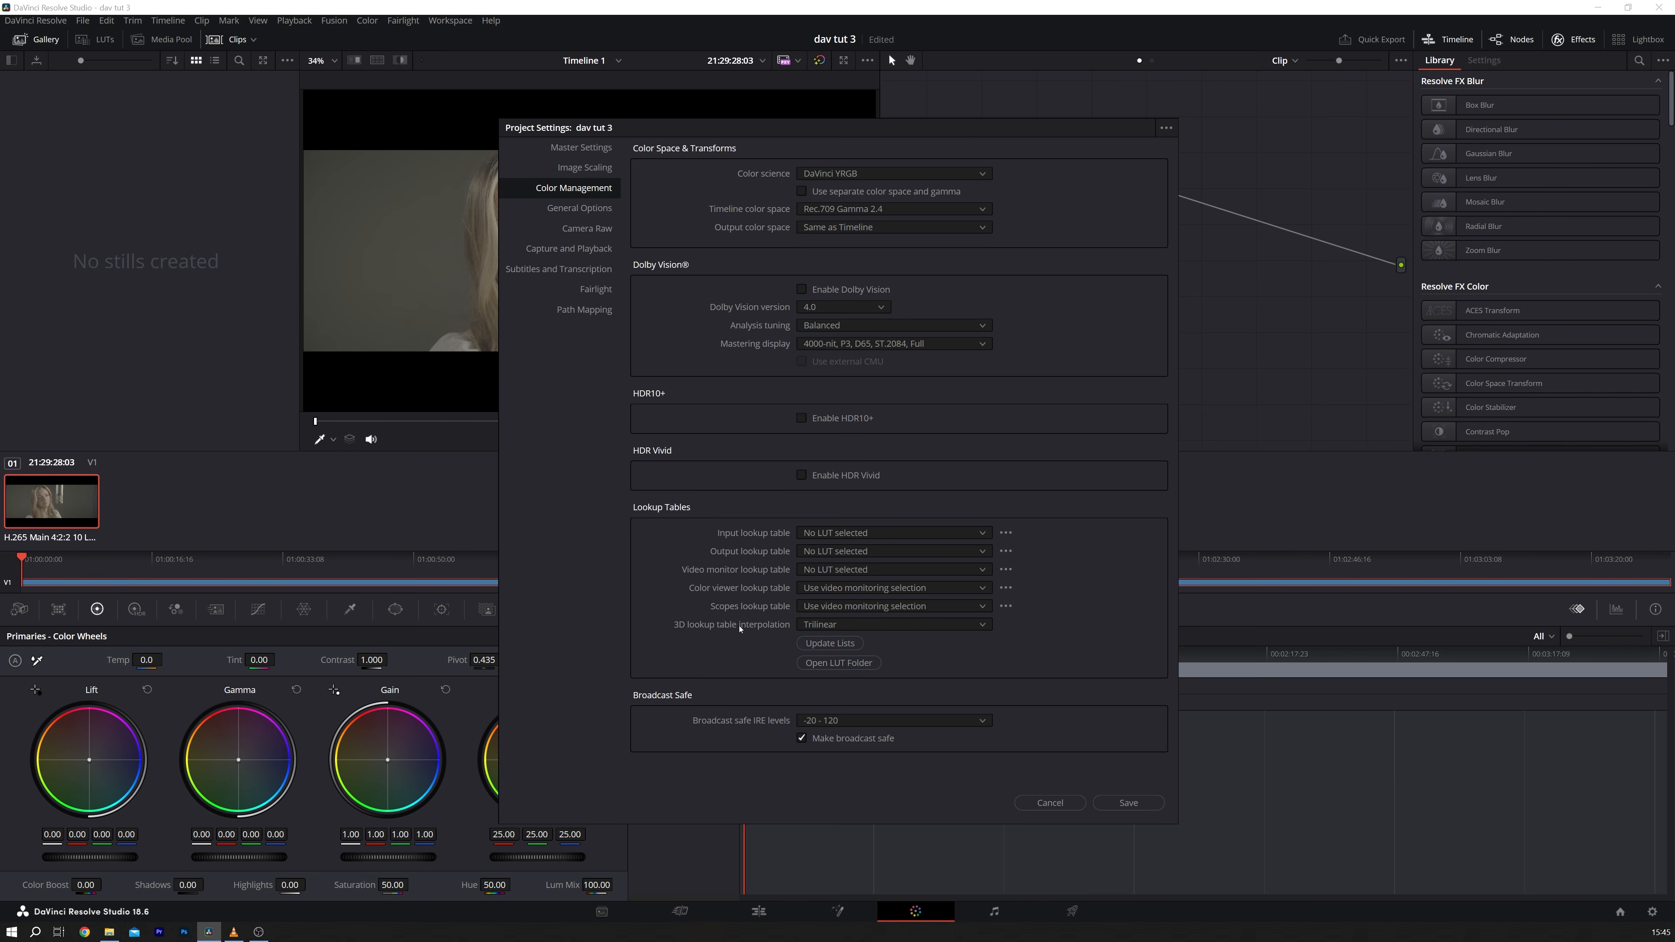
Step: Enable Make broadcast safe, set 3D lookup table interpolation to Tetrahedral, and save the project settings
{"action": "left_click", "coordinate": [982, 625]}
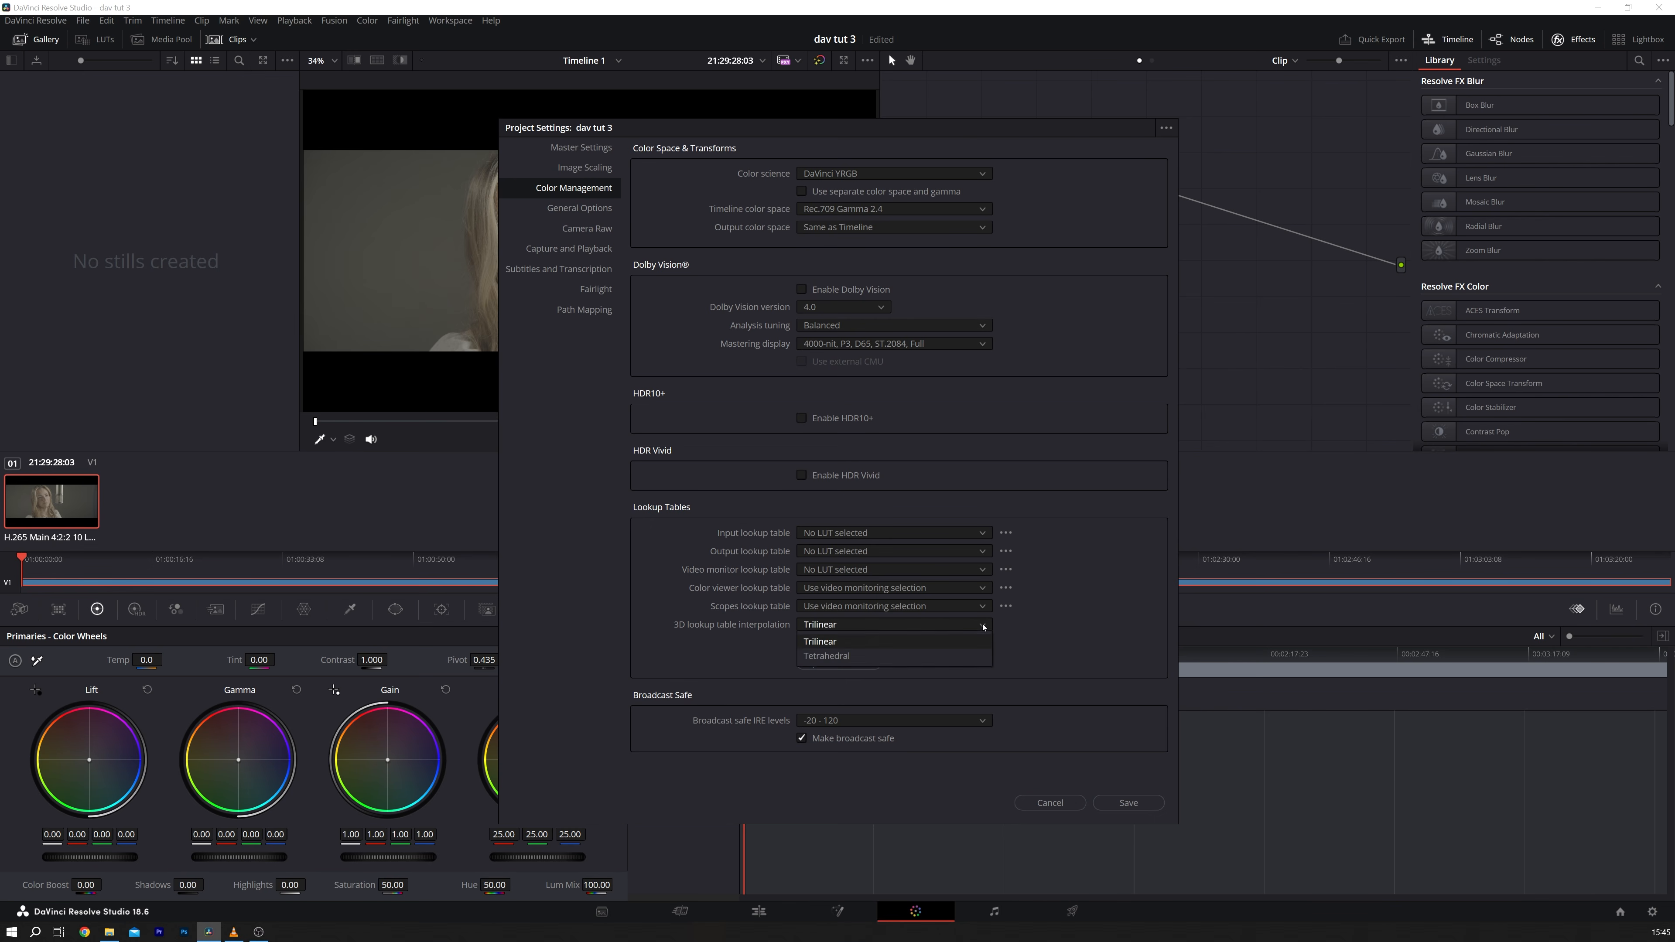
{"action": "left_click", "coordinate": [860, 656]}
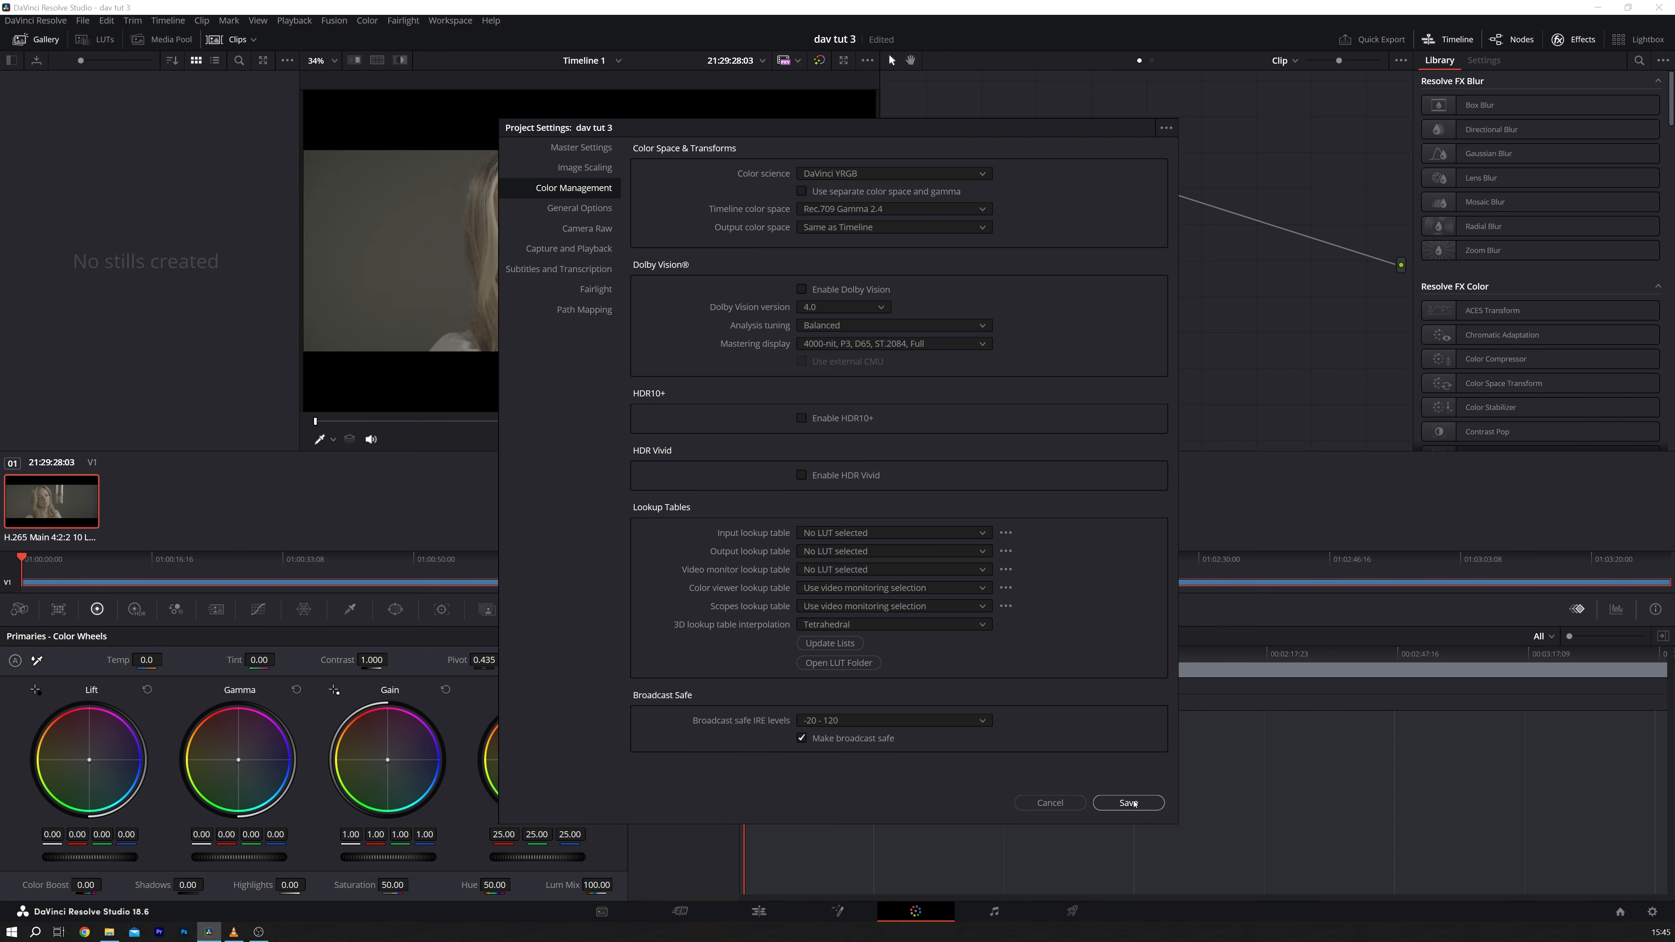
{"action": "left_click", "coordinate": [1129, 802]}
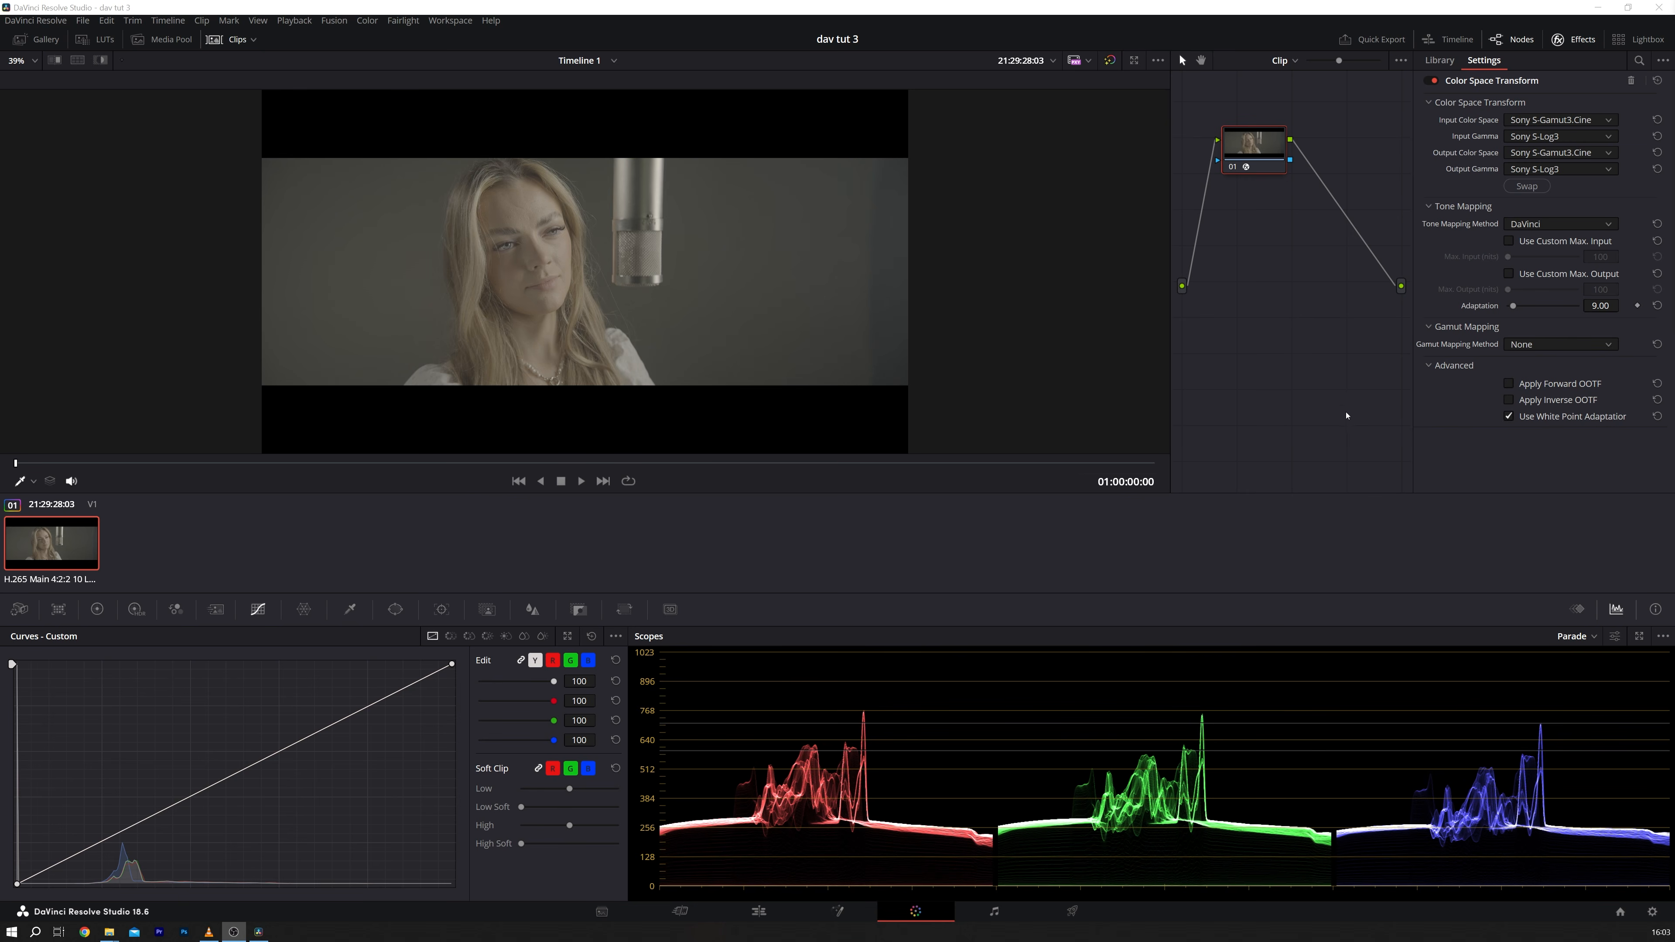
Step: Open the scopes in a floating window beside the image and try the single and dual layouts, ending with the four-scope layout
{"action": "left_click", "coordinate": [1620, 610]}
{"action": "left_click", "coordinate": [1639, 636]}
{"action": "left_click_drag", "start_coordinate": [1077, 350], "coordinate": [951, 292]}
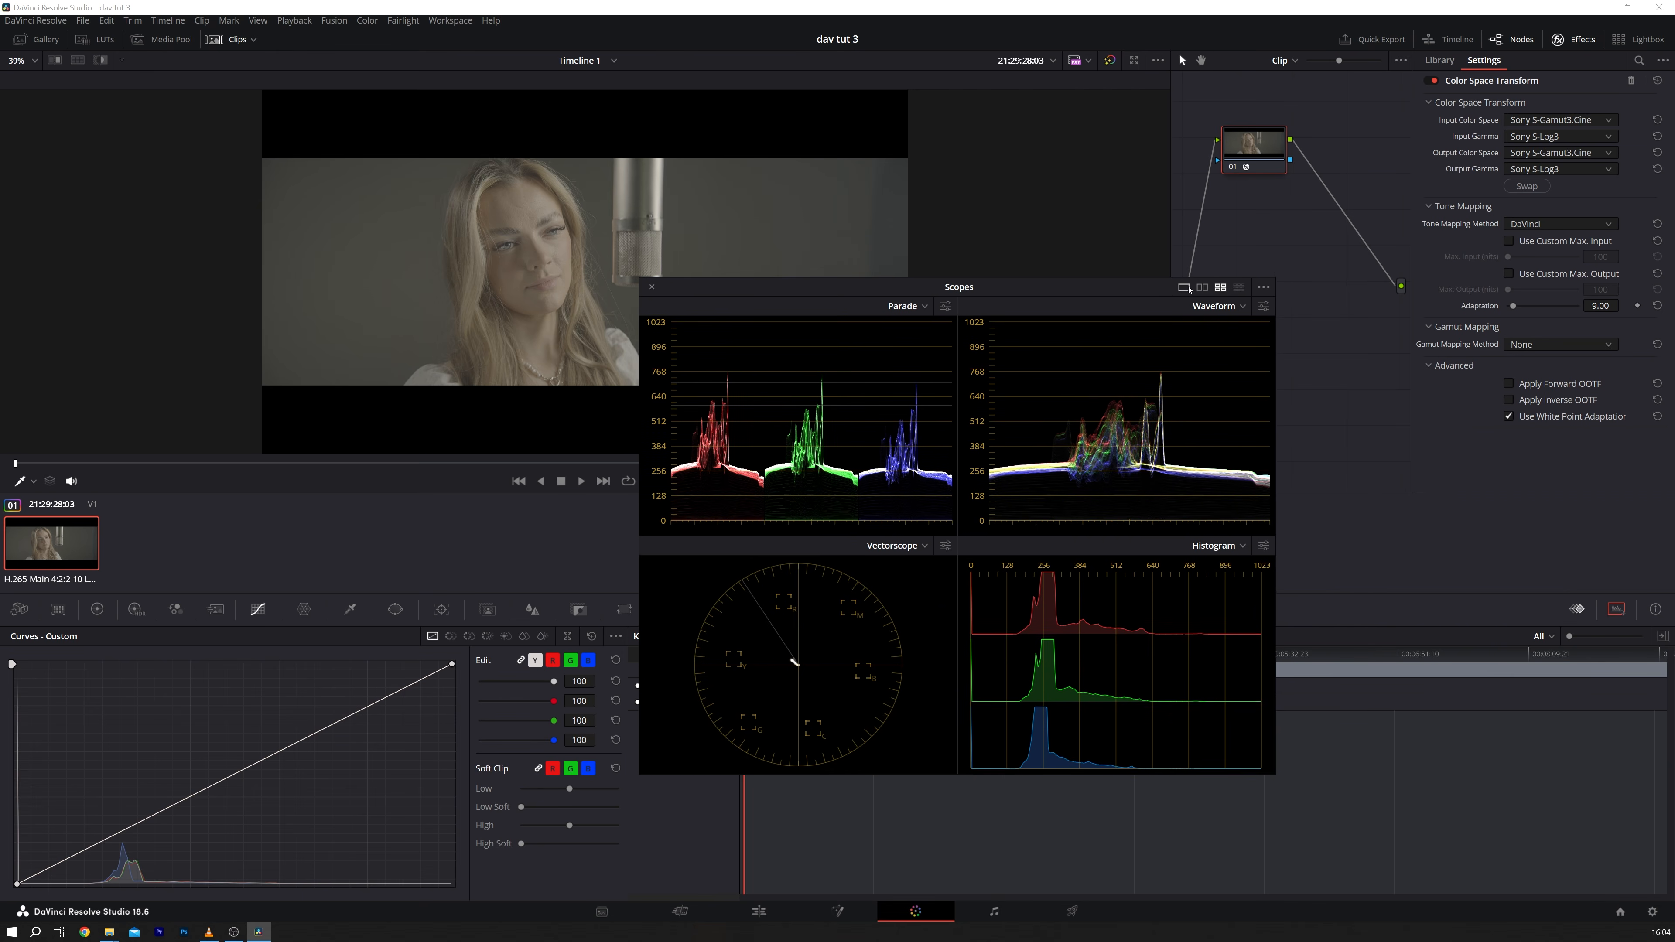
{"action": "left_click", "coordinate": [1203, 288]}
{"action": "left_click", "coordinate": [1184, 287]}
{"action": "left_click", "coordinate": [1202, 288]}
{"action": "left_click", "coordinate": [1220, 288]}
Step: Switch the scopes' Low Pass Filter off and back on to compare the traces, and view the waveform's display settings
{"action": "left_click", "coordinate": [1265, 288]}
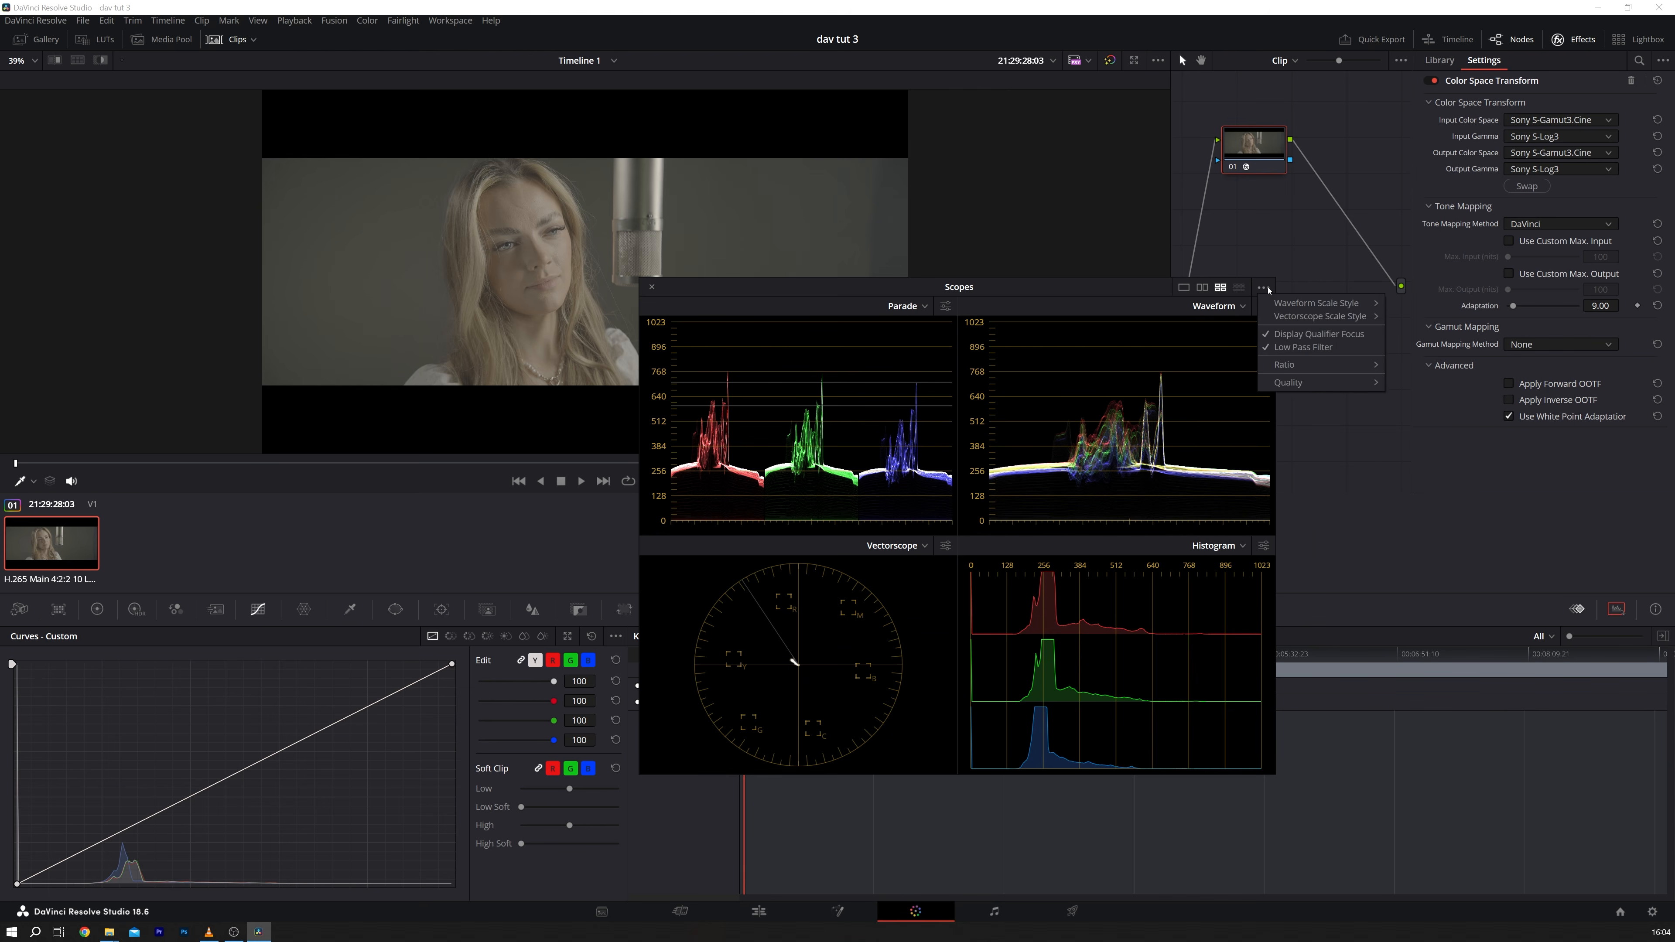
{"action": "left_click", "coordinate": [1316, 348]}
{"action": "left_click", "coordinate": [1264, 287]}
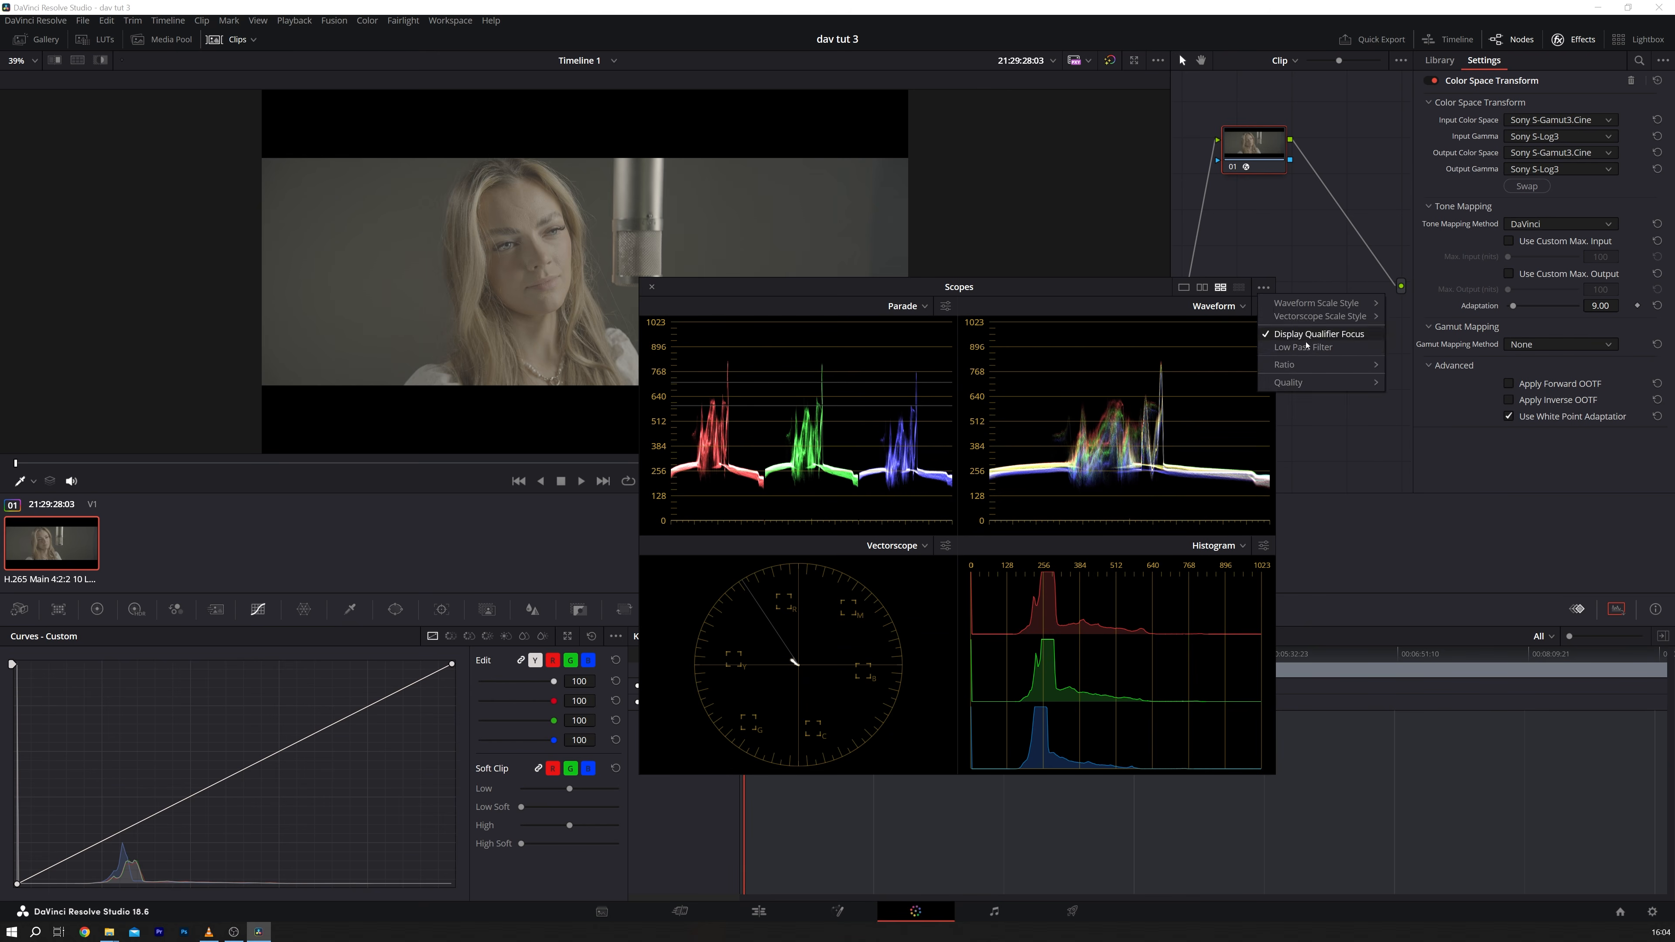
{"action": "left_click", "coordinate": [1302, 348]}
{"action": "left_click", "coordinate": [1262, 307]}
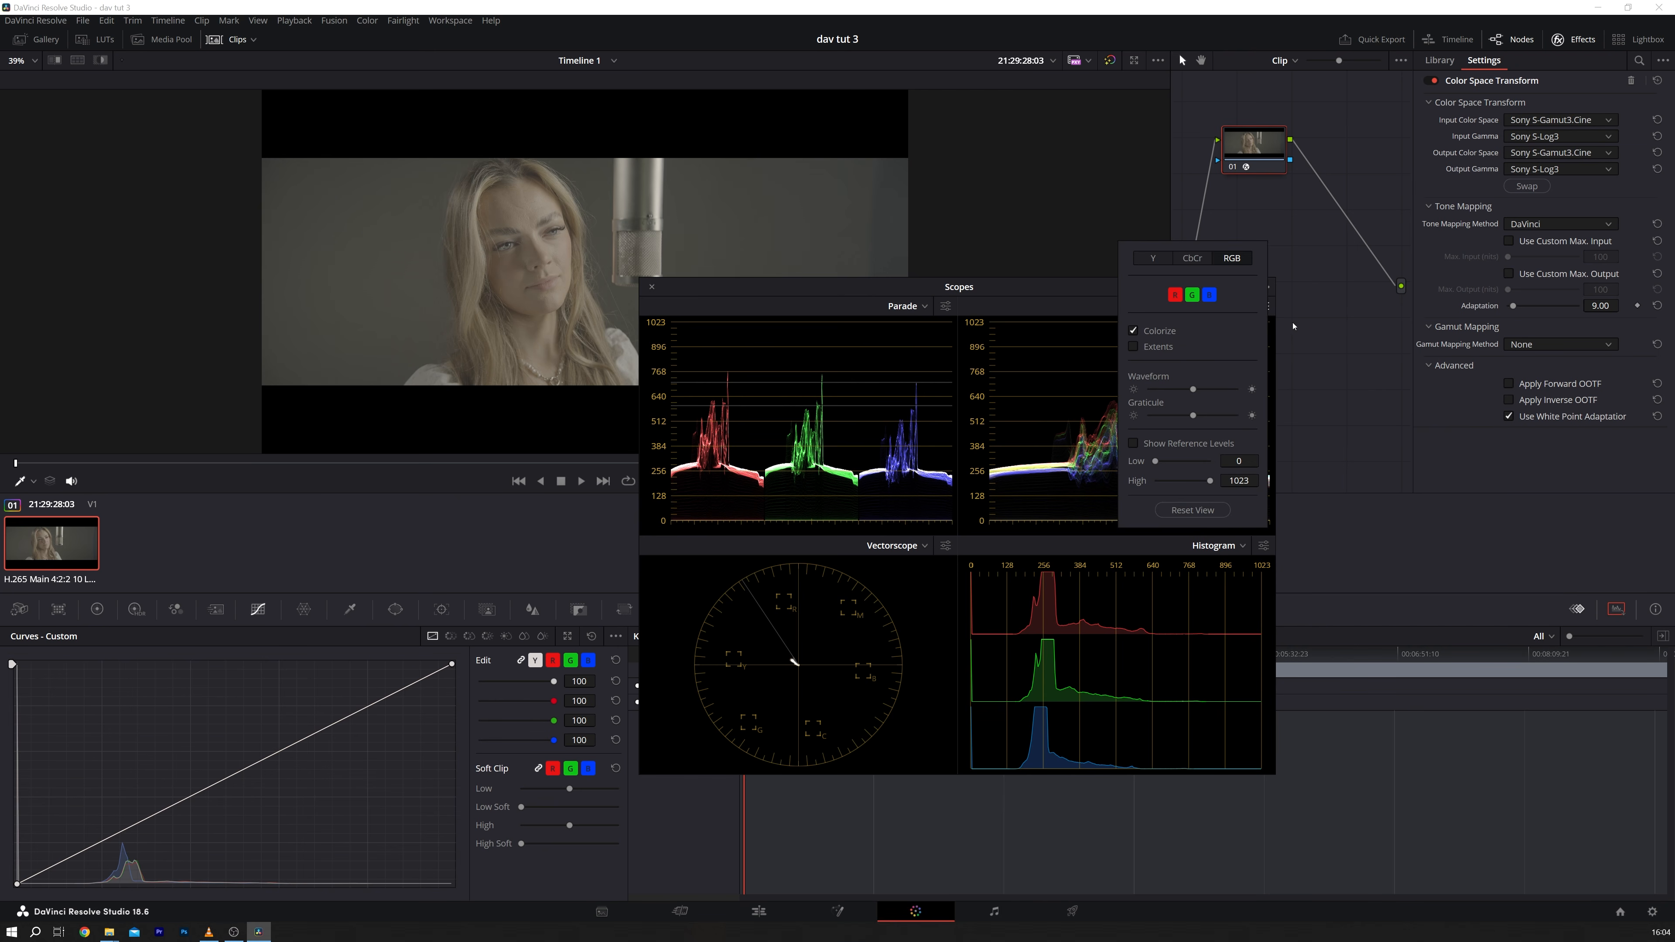
{"action": "left_click", "coordinate": [1264, 307]}
Step: Switch the scopes' Display Qualifier Focus option off and back on
{"action": "left_click", "coordinate": [1264, 288]}
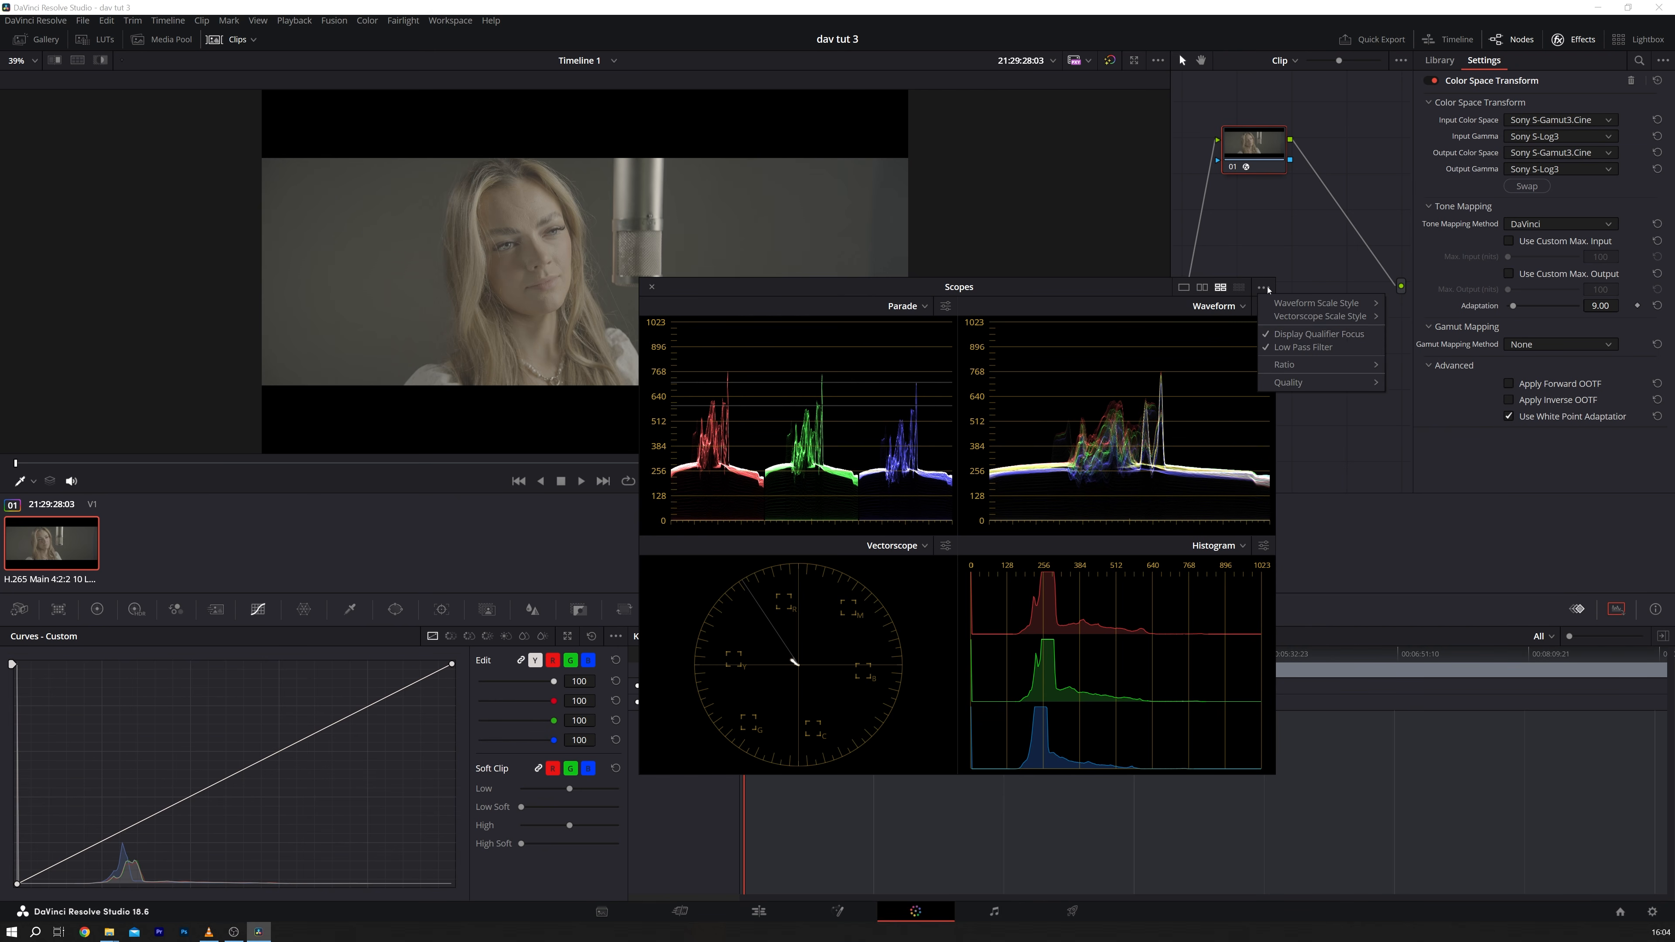
{"action": "left_click", "coordinate": [1321, 335]}
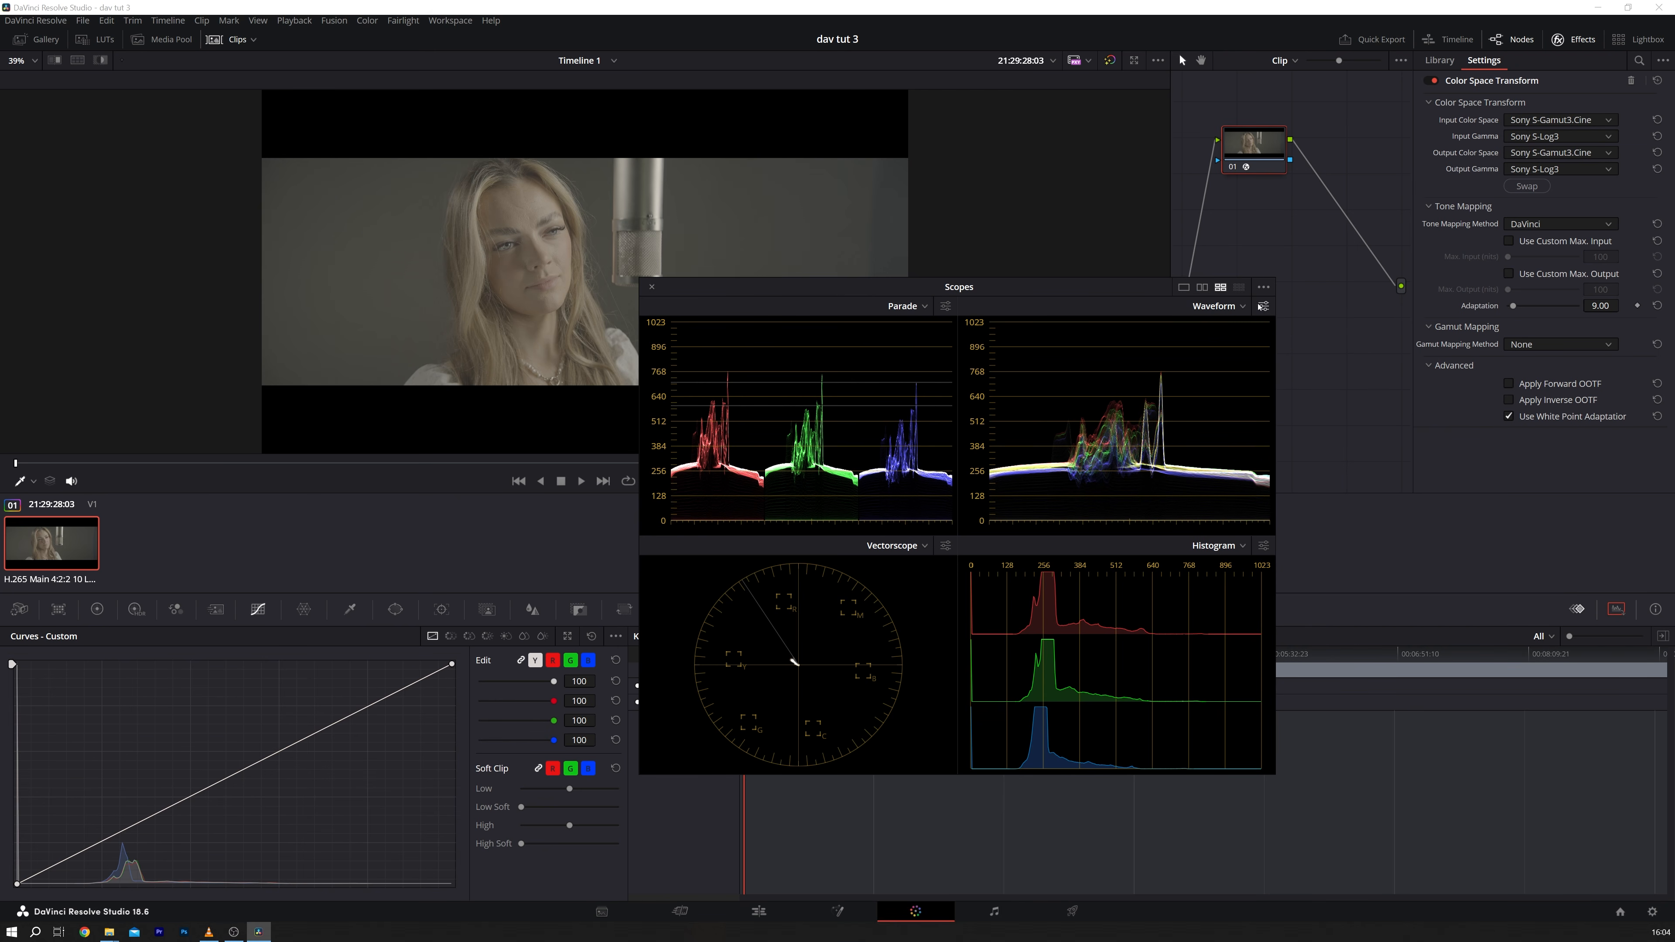
{"action": "left_click", "coordinate": [1263, 287]}
{"action": "left_click", "coordinate": [1317, 335]}
Step: Move the vectorscope's display settings clear of the scope and toggle Show Skin Tone Indicator, leaving it enabled
{"action": "left_click", "coordinate": [945, 546]}
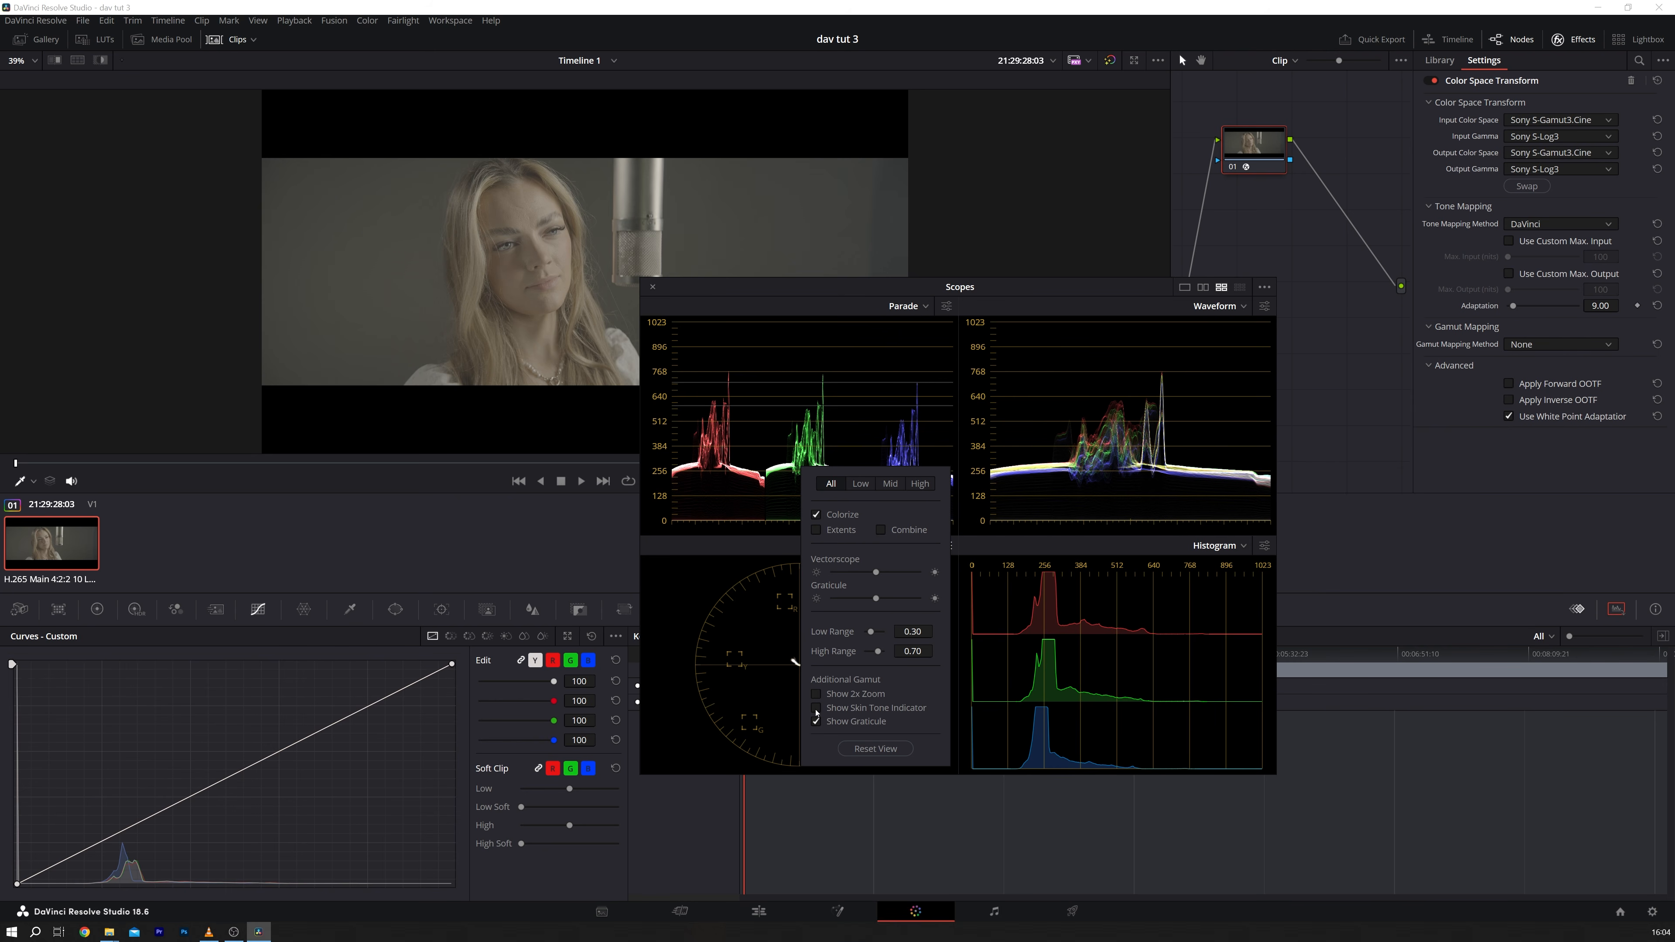
{"action": "left_click_drag", "start_coordinate": [865, 474], "coordinate": [1053, 475]}
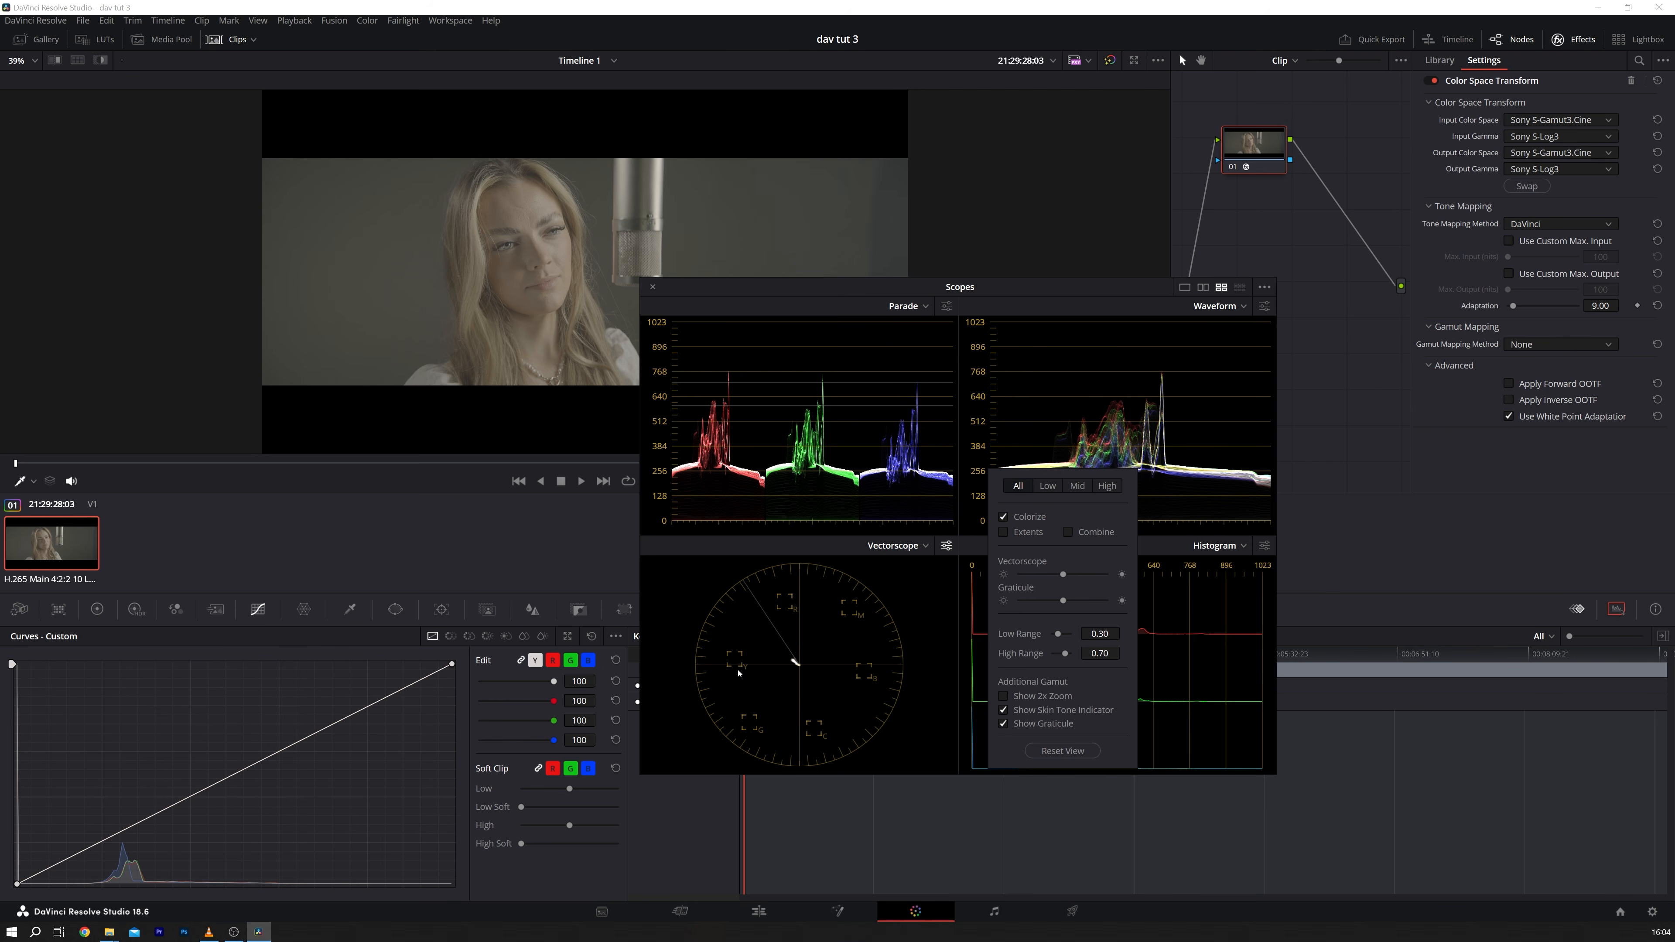
{"action": "left_click", "coordinate": [1004, 711]}
{"action": "left_click", "coordinate": [1003, 712]}
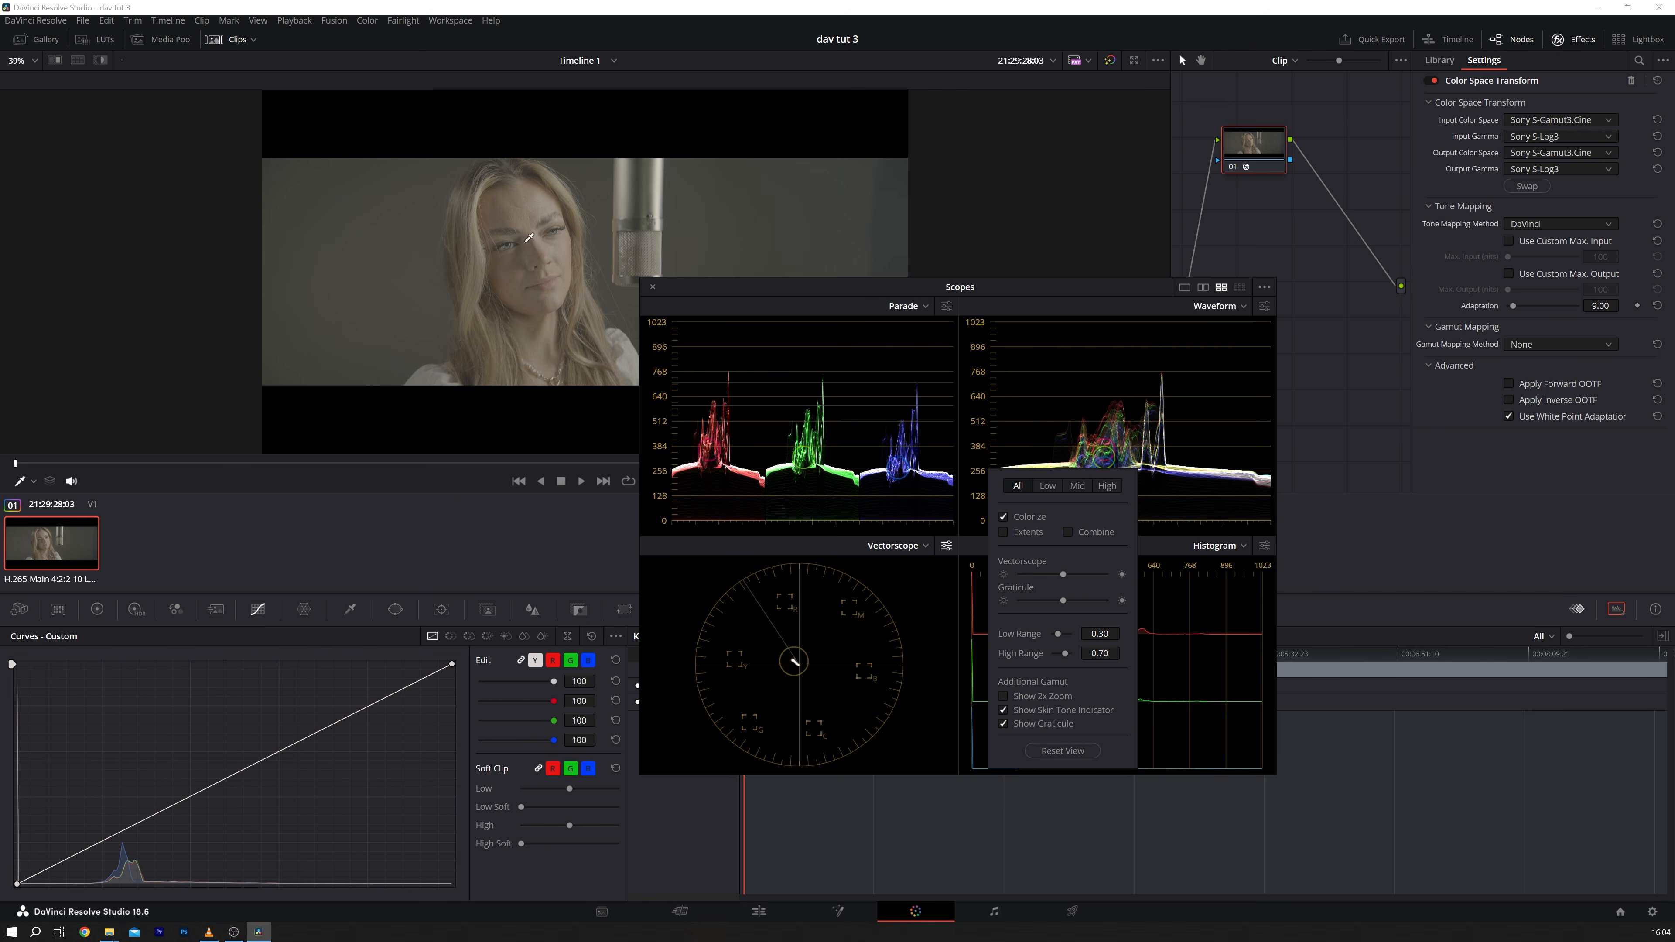
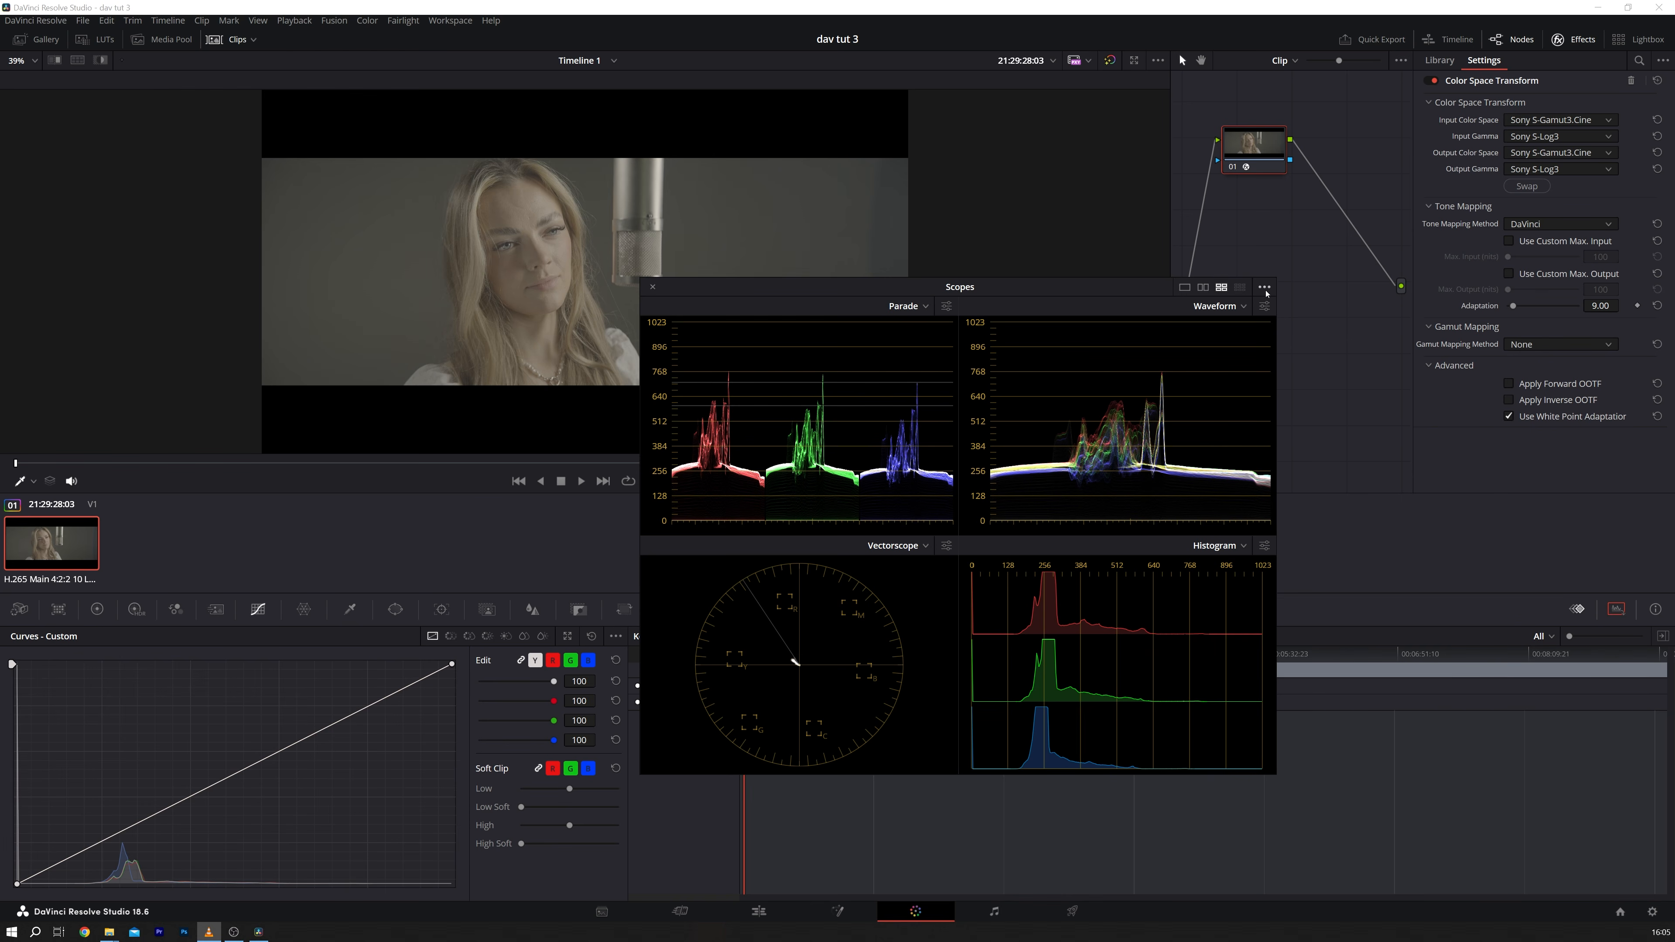
Step: Set the scopes' Waveform Scale Style to HDR (ST.2084/HLG)
{"action": "left_click", "coordinate": [1265, 289]}
{"action": "mouse_move", "coordinate": [1319, 302]}
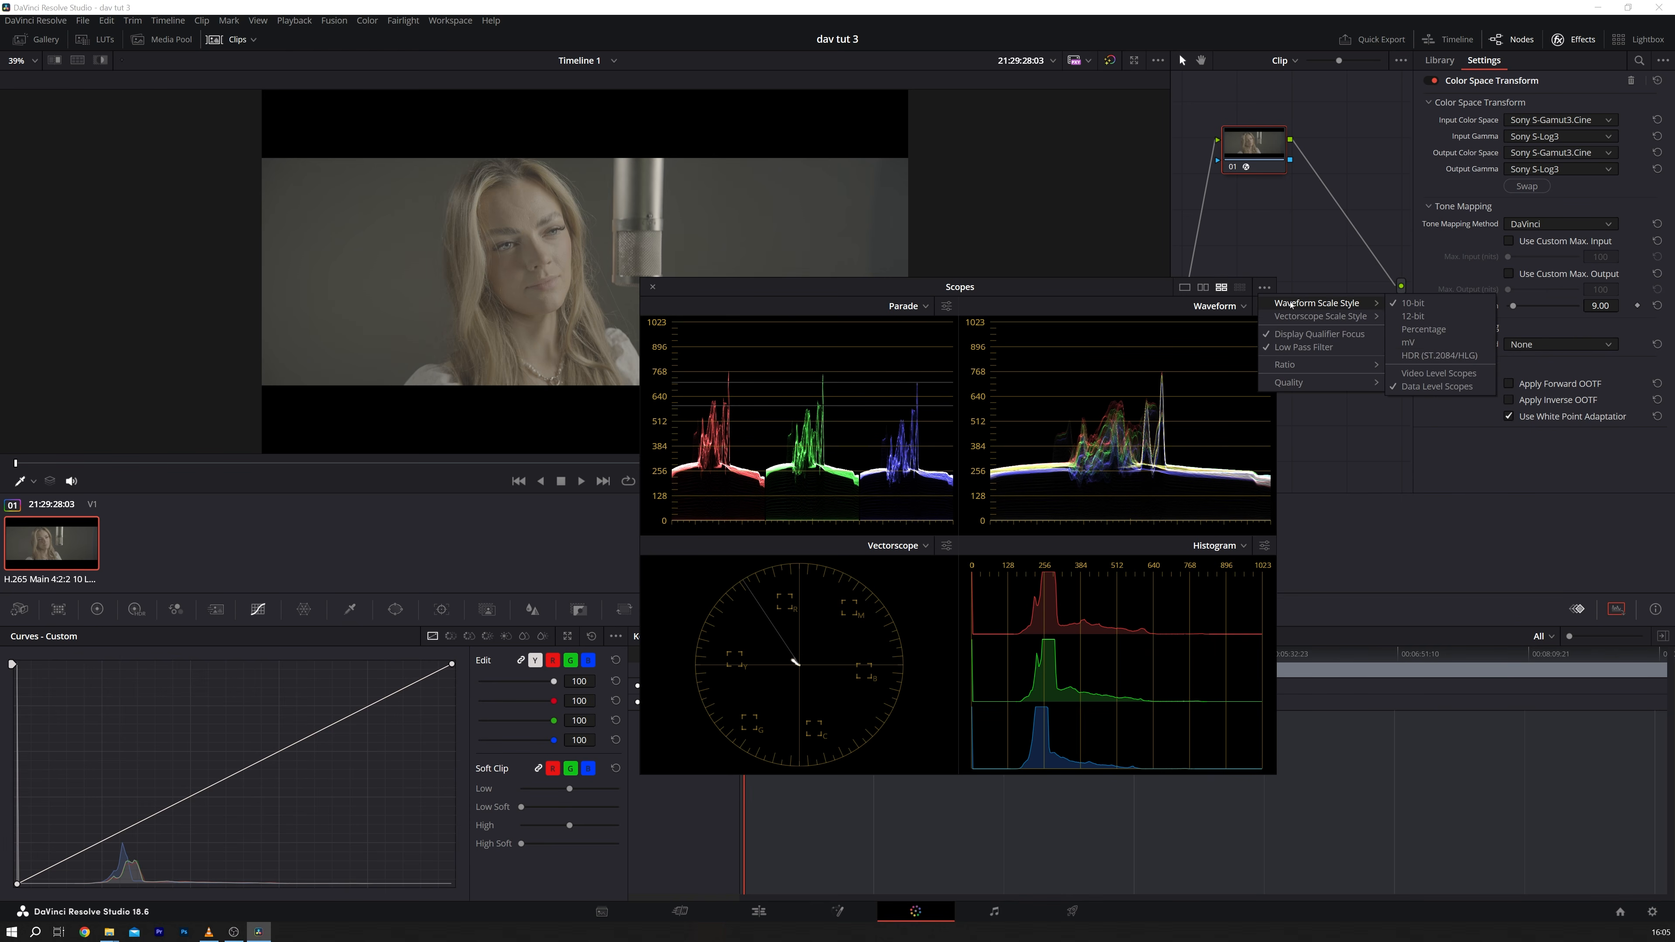
{"action": "left_click", "coordinate": [1441, 357]}
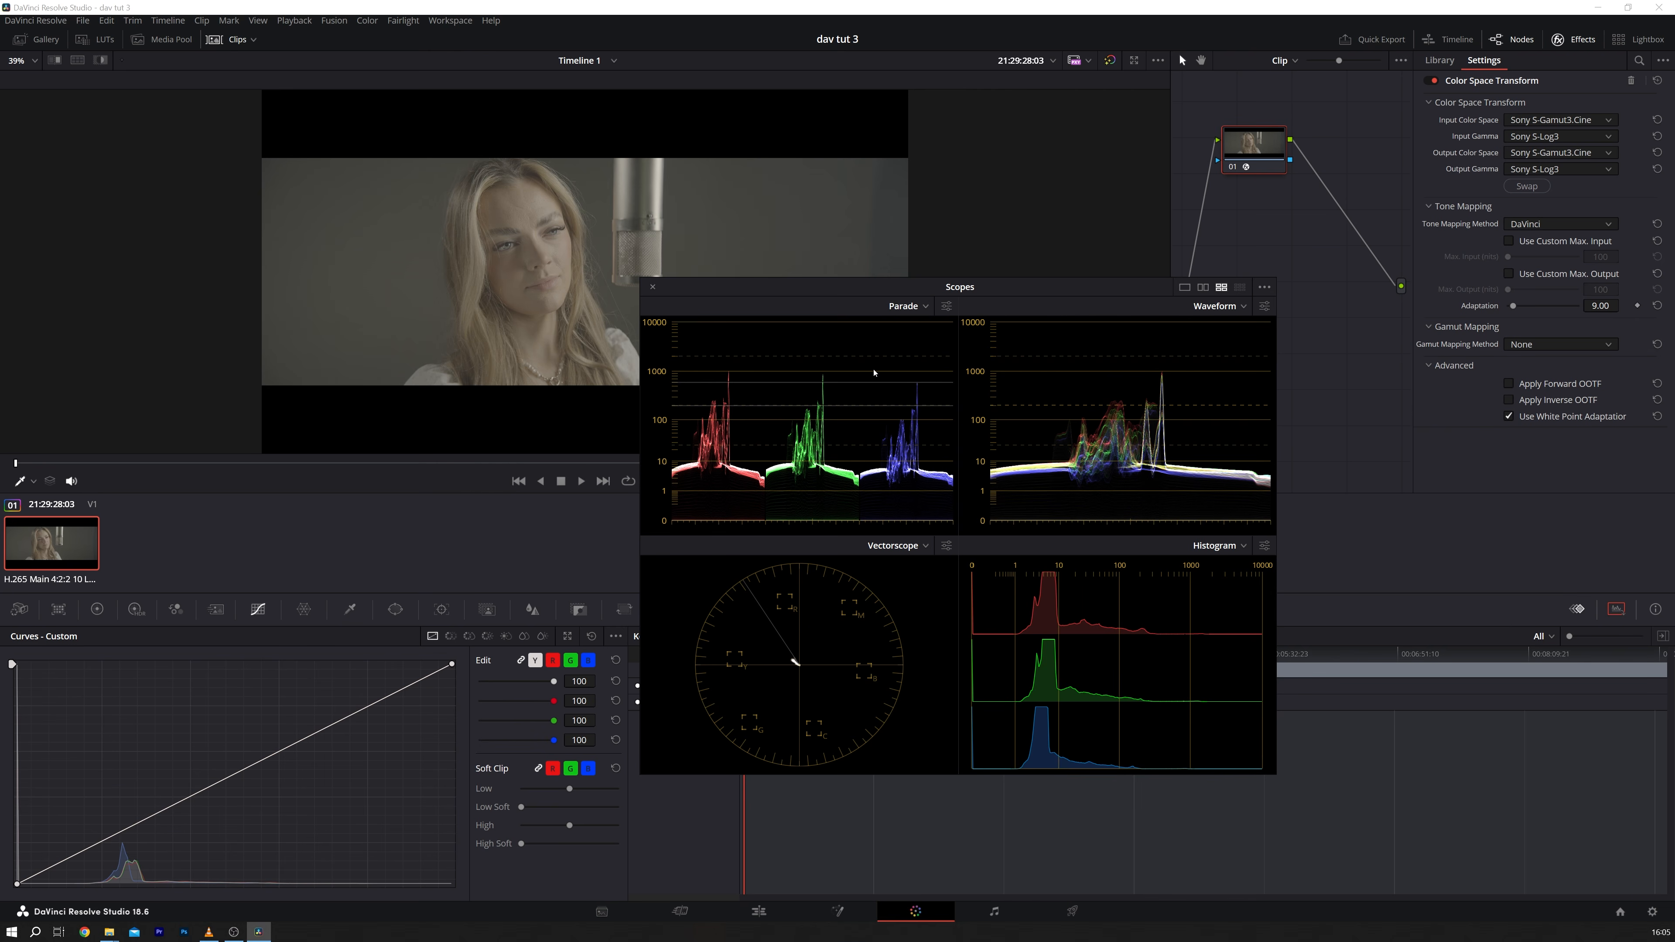
Step: Toggle Show Reference Levels off and on in the parade's display settings, moving the settings clear of the traces to compare
{"action": "left_click_drag", "start_coordinate": [874, 291], "coordinate": [1003, 371]}
{"action": "left_click", "coordinate": [1077, 386]}
{"action": "left_click", "coordinate": [945, 524]}
{"action": "left_click", "coordinate": [946, 524]}
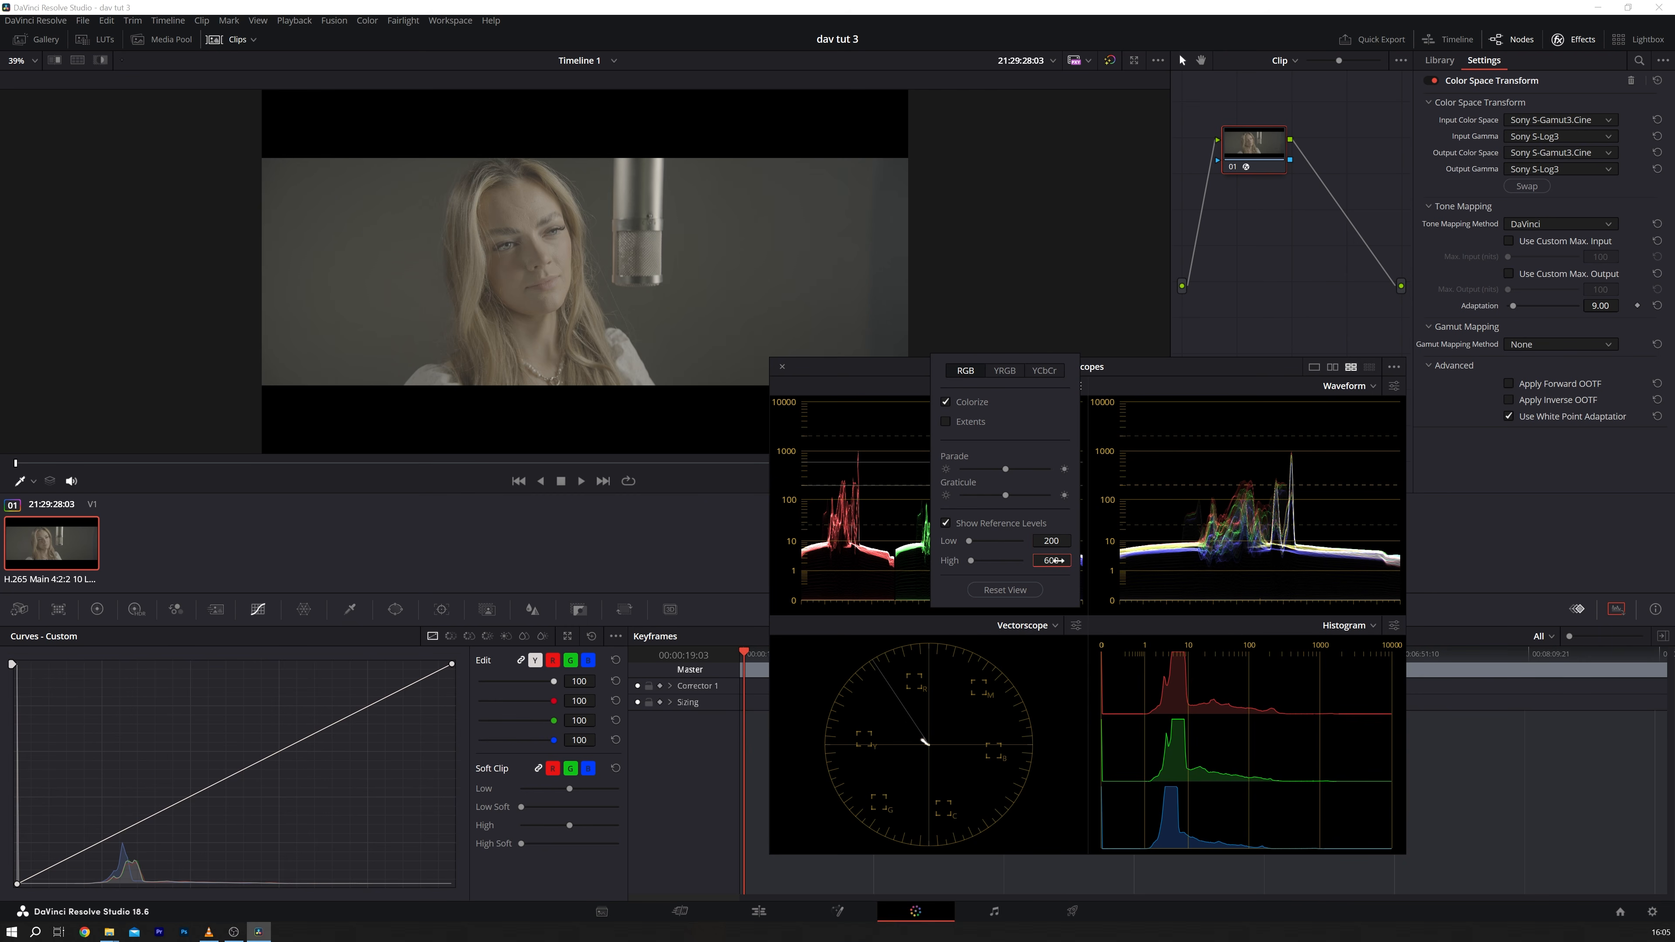
{"action": "left_click_drag", "start_coordinate": [1001, 366], "coordinate": [1189, 370]}
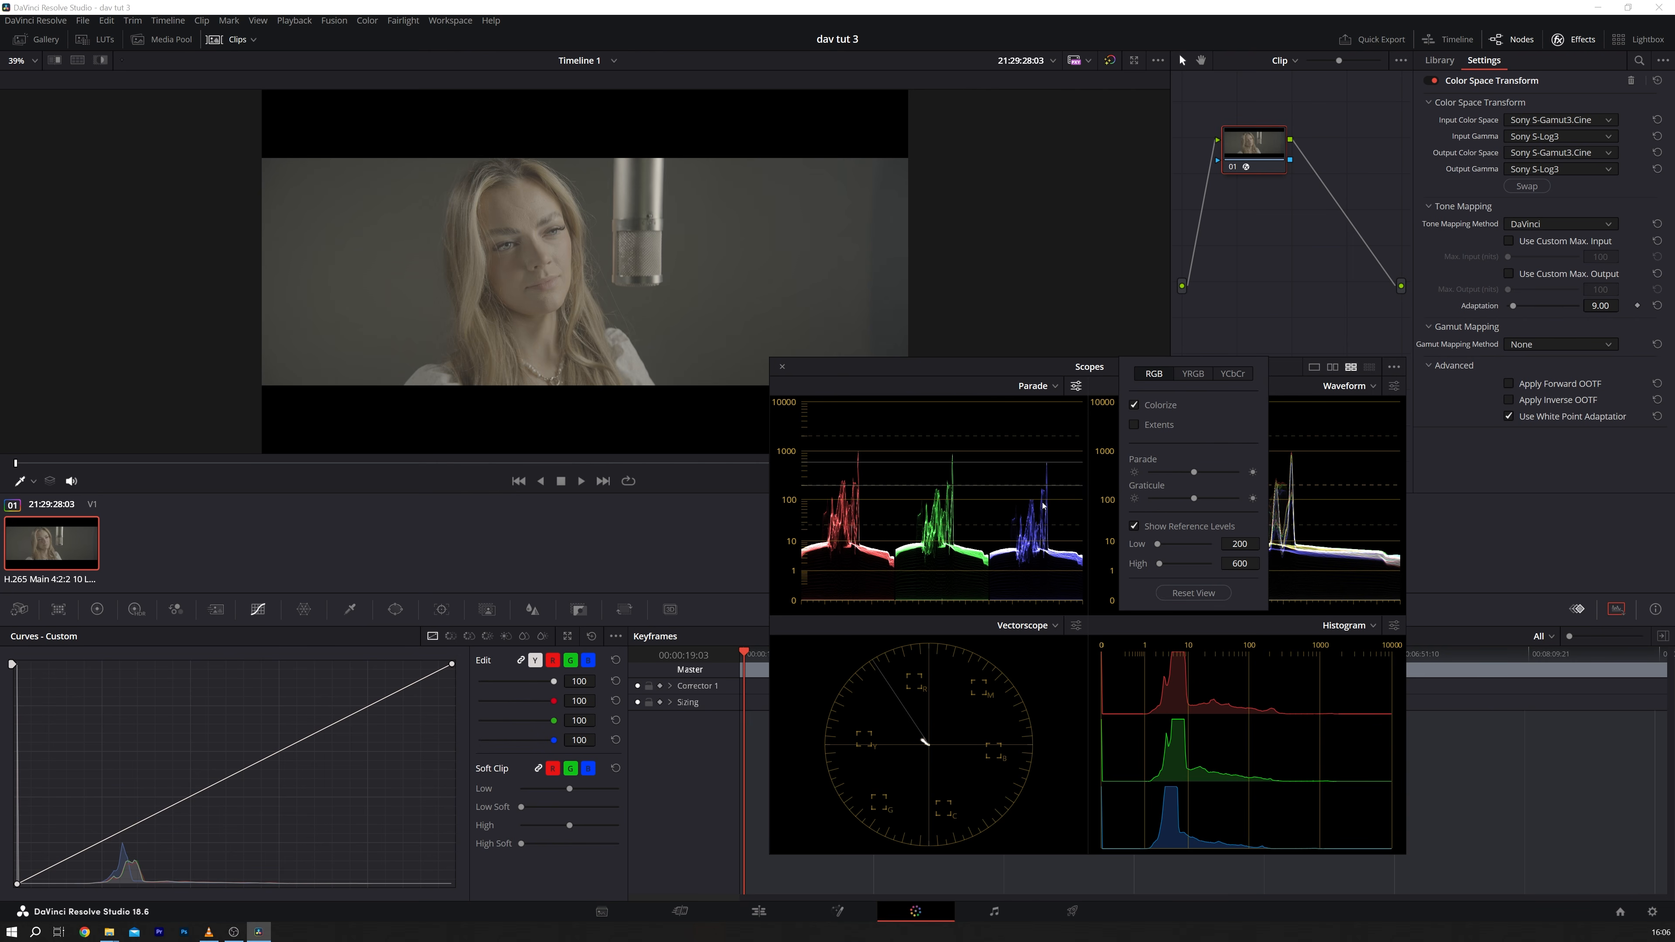
{"action": "left_click", "coordinate": [1134, 527]}
{"action": "left_click", "coordinate": [1134, 526]}
{"action": "left_click", "coordinate": [1078, 387]}
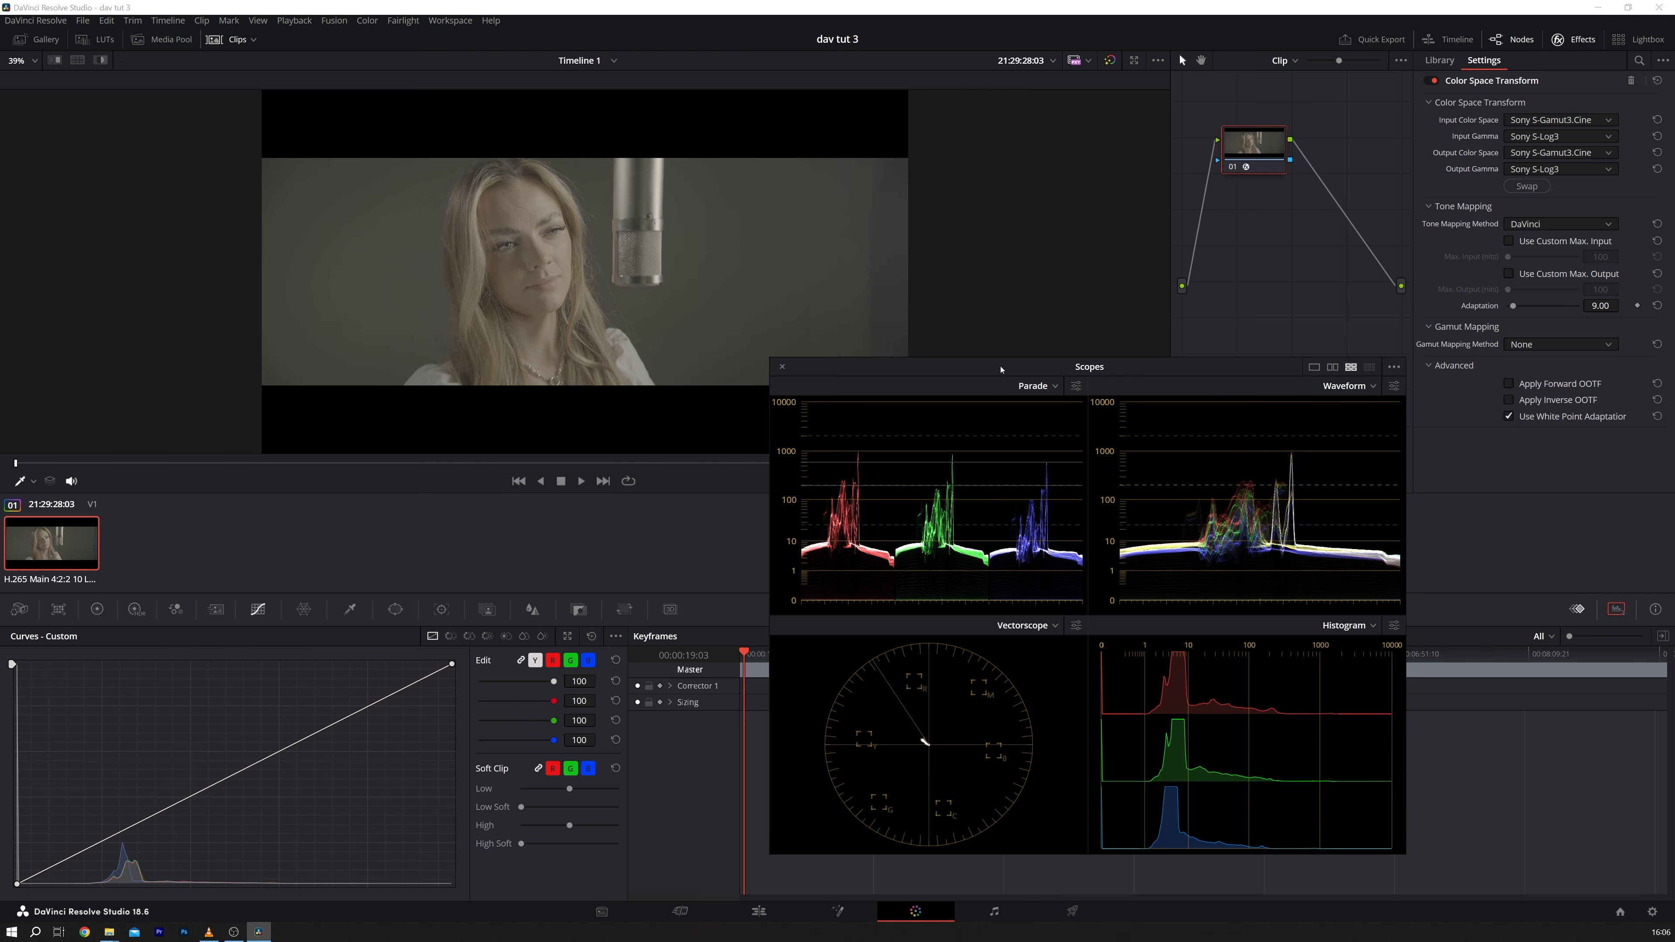
Step: Set the scopes' Waveform Scale Style to 10-bit and reposition the scopes window clear of the viewer image
{"action": "left_click_drag", "start_coordinate": [1000, 369], "coordinate": [958, 378]}
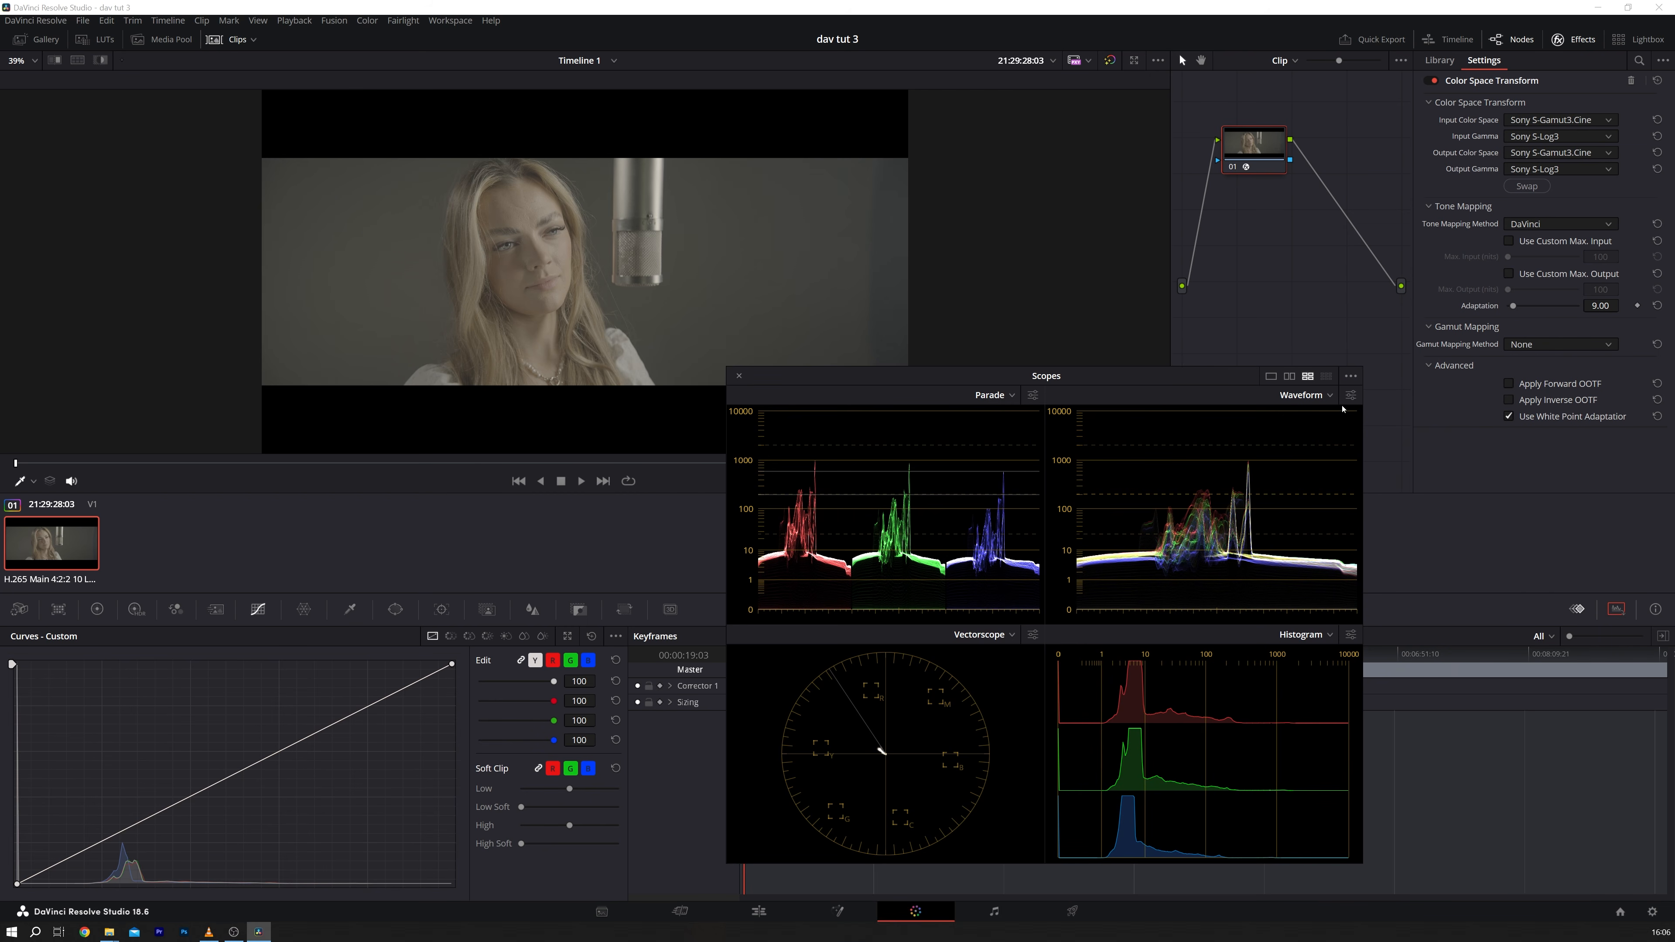
{"action": "left_click", "coordinate": [1350, 377]}
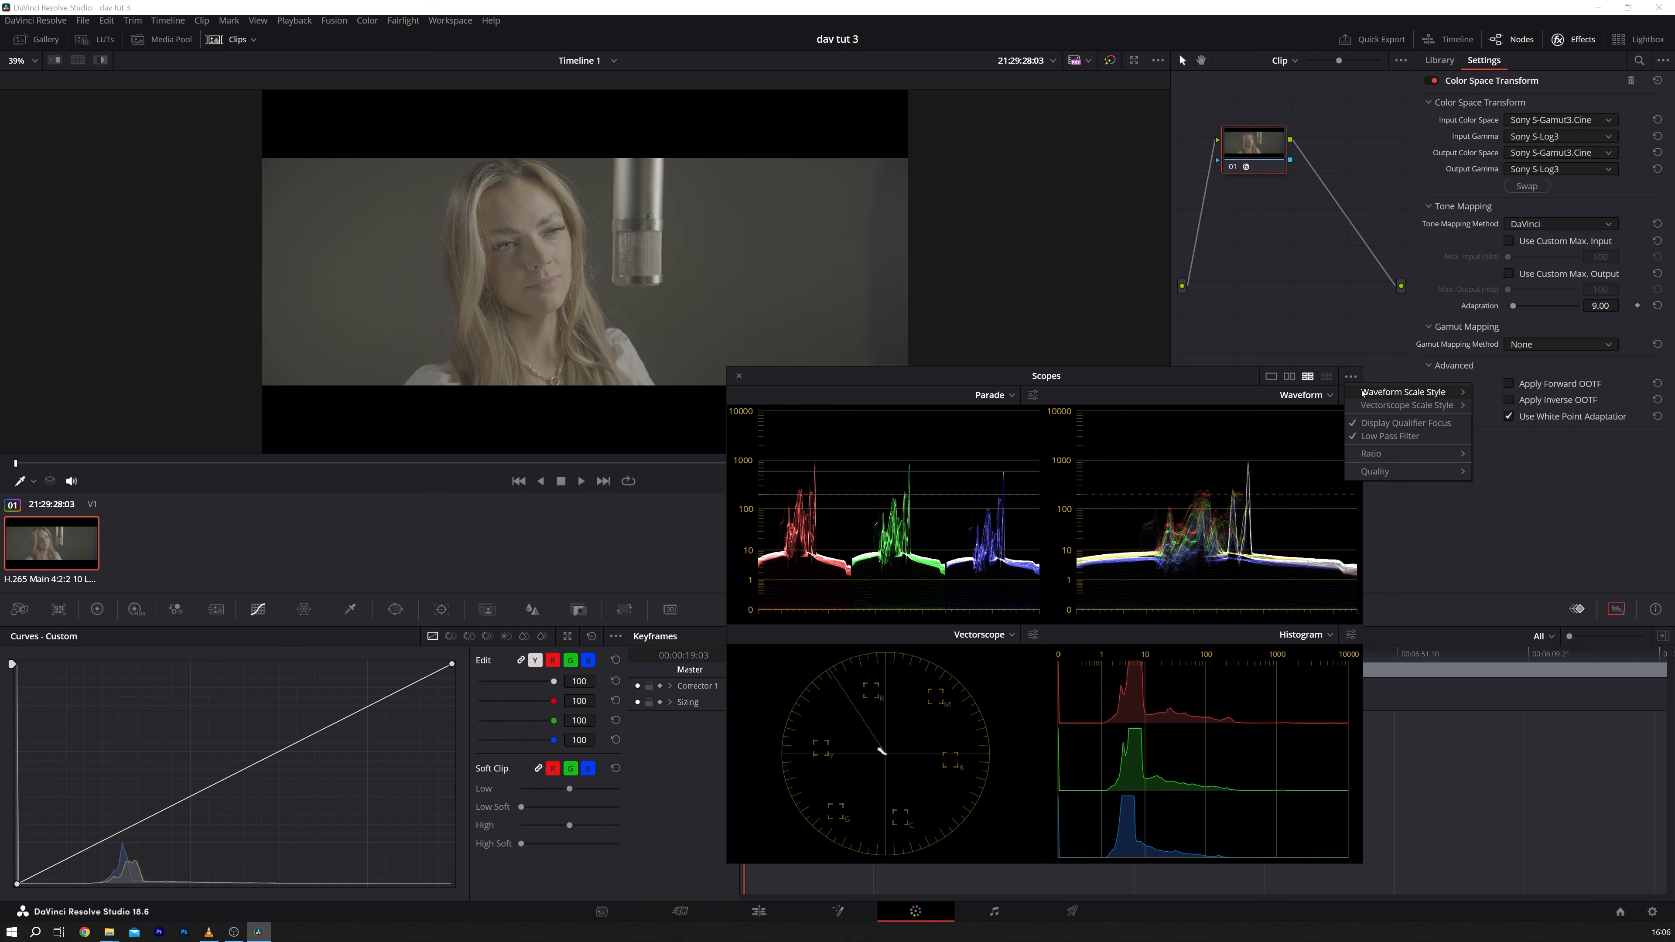
{"action": "mouse_move", "coordinate": [1444, 392]}
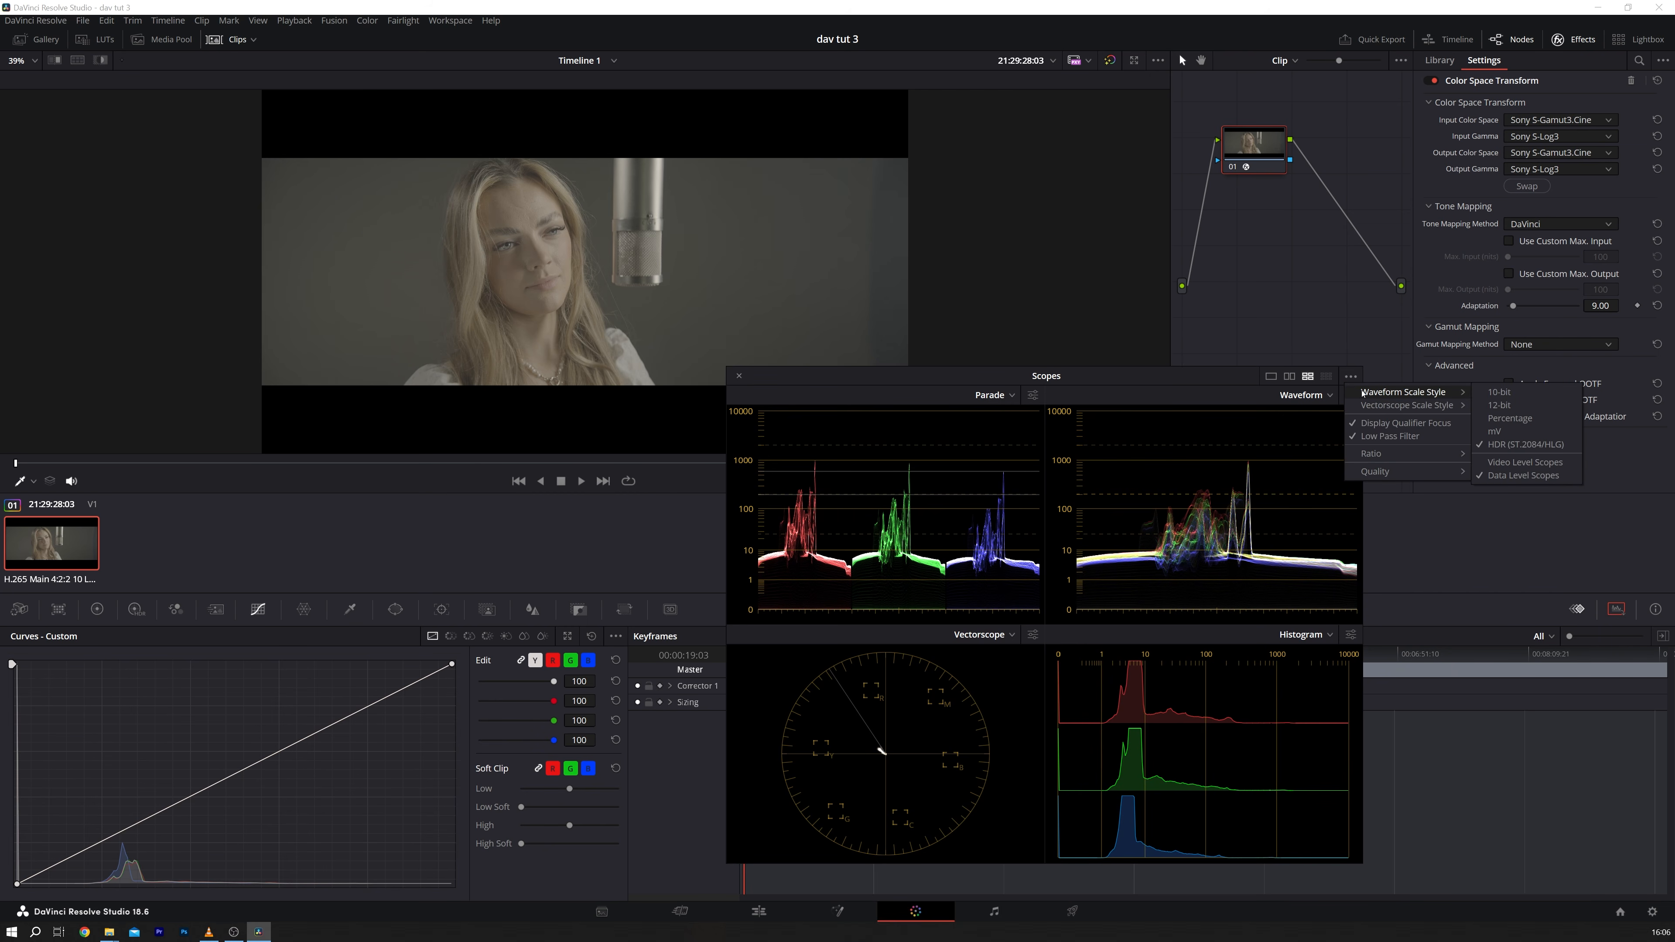
{"action": "left_click", "coordinate": [1505, 392]}
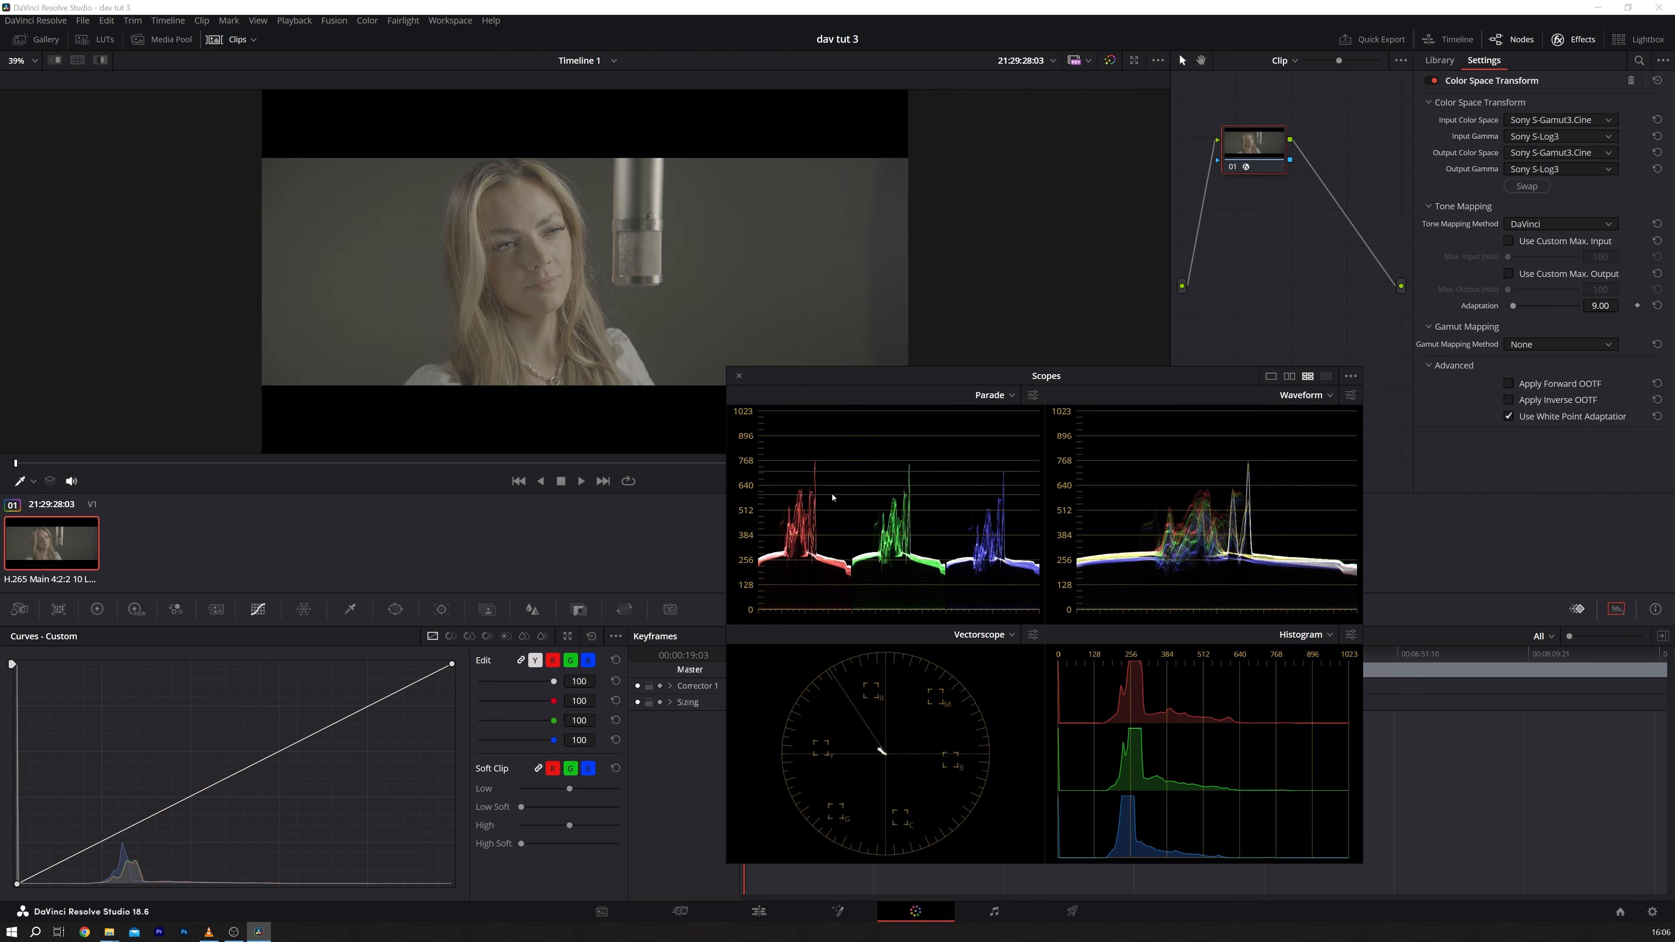
{"action": "left_click_drag", "start_coordinate": [979, 376], "coordinate": [948, 448]}
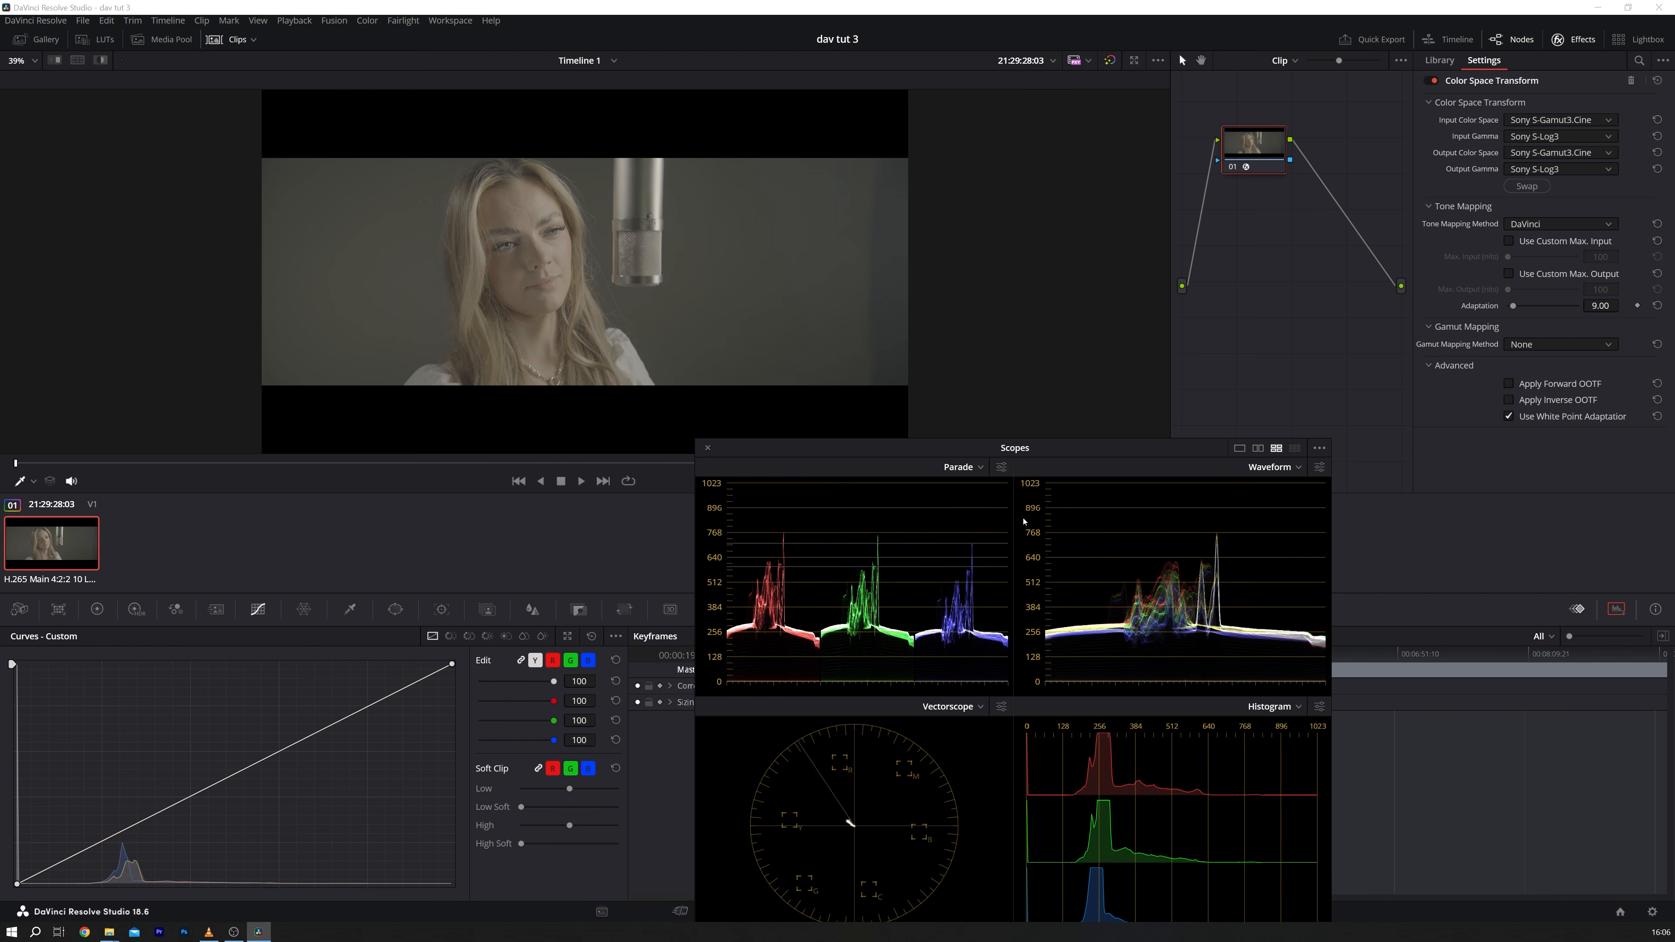
{"action": "left_click_drag", "start_coordinate": [1117, 447], "coordinate": [1149, 361]}
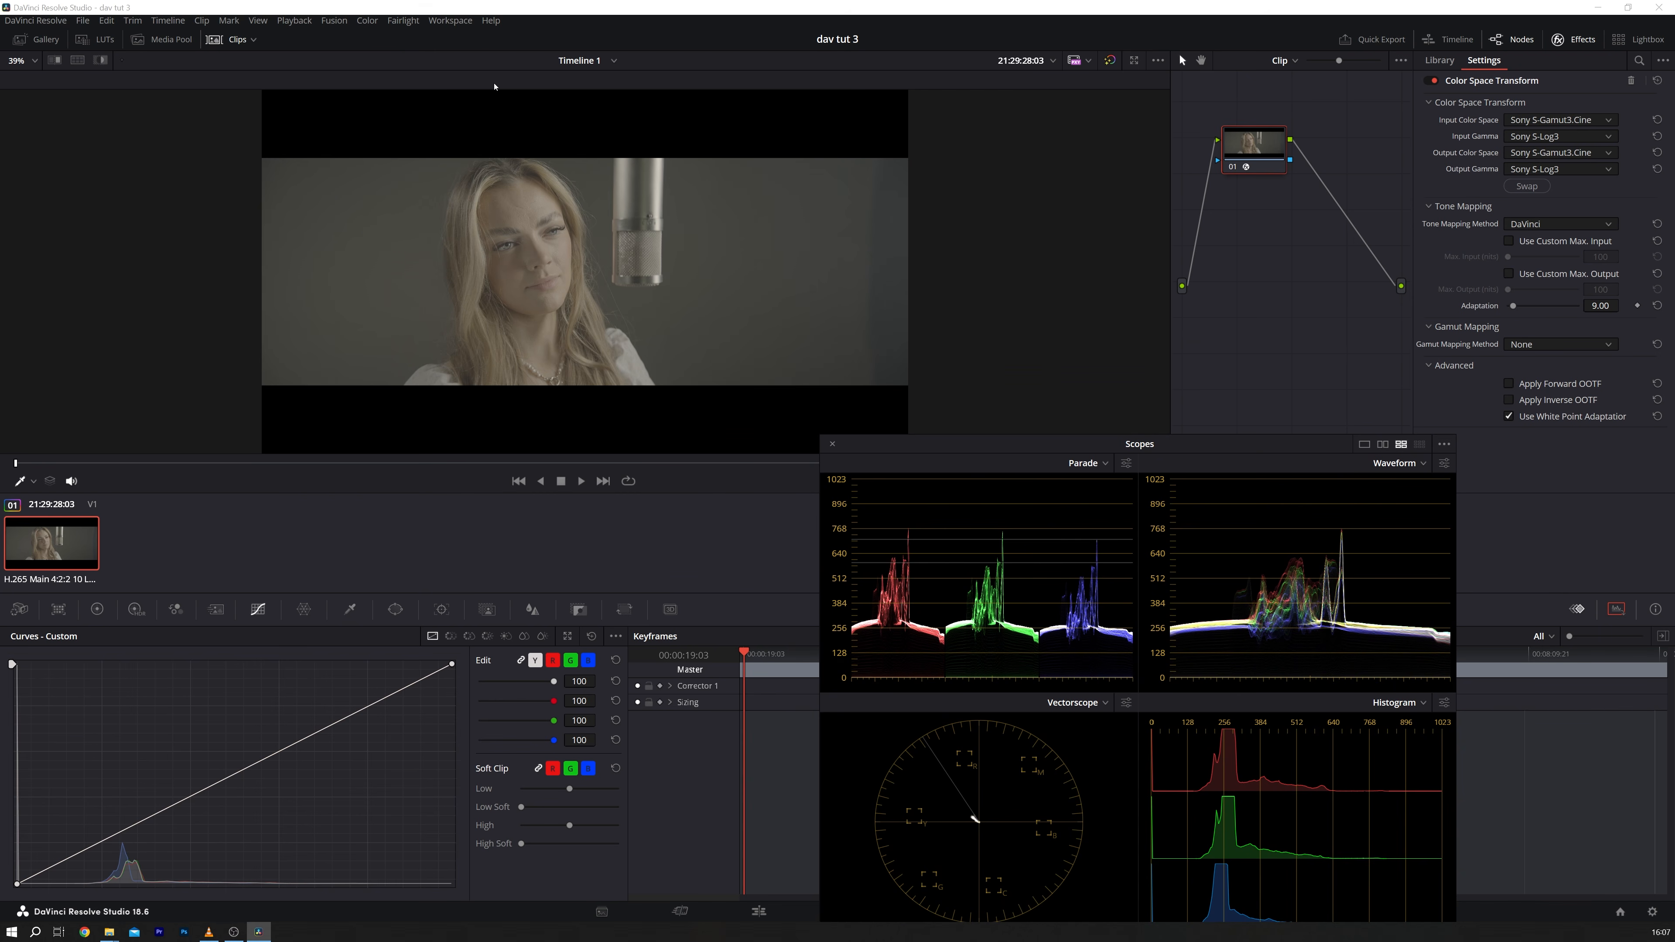
Step: Check that Printer Light Hotkeys is enabled, and cool the Primary B node by nudging its printer lights toward less red and more blue
{"action": "left_click", "coordinate": [368, 23]}
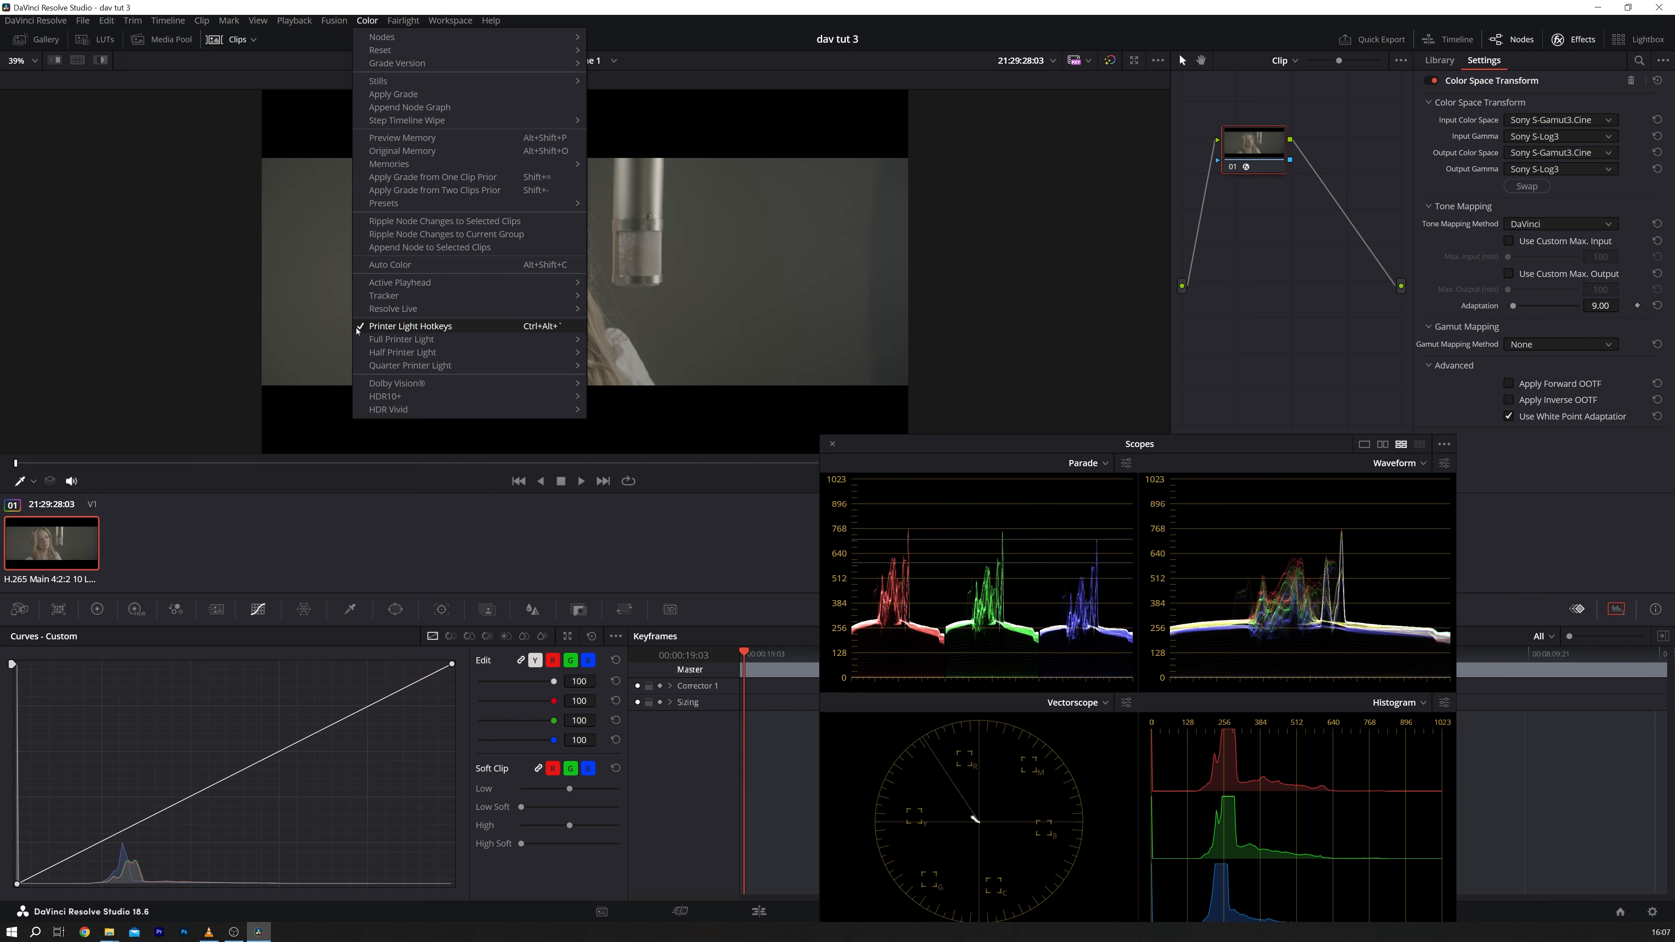
{"action": "left_click", "coordinate": [766, 507]}
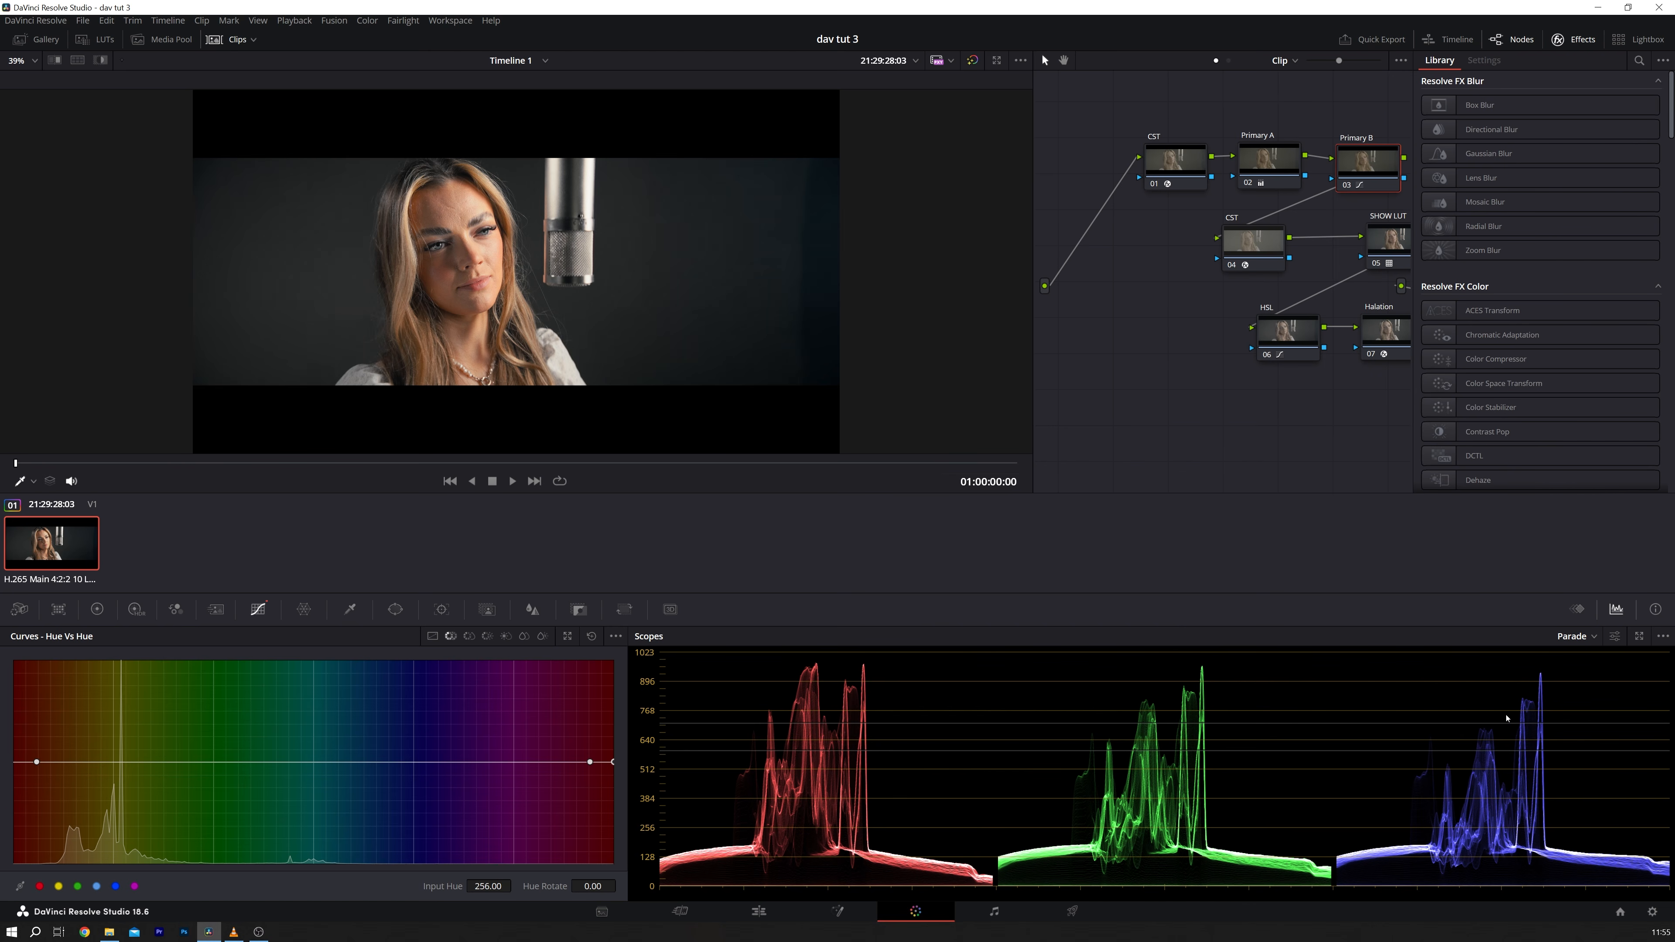
{"action": "key", "text": "KP_7"}
{"action": "key", "text": "KP_7"}
{"action": "key", "text": "KP_7"}
{"action": "key", "text": "KP_7"}
{"action": "key", "text": "KP_4"}
{"action": "key", "text": "KP_4"}
{"action": "key", "text": "KP_4"}
{"action": "key", "text": "KP_4"}
{"action": "key", "text": "KP_8"}
{"action": "key", "text": "KP_8"}
{"action": "key", "text": "KP_8"}
{"action": "key", "text": "KP_8"}
{"action": "key", "text": "KP_2"}
{"action": "key", "text": "KP_2"}
{"action": "key", "text": "KP_2"}
{"action": "key", "text": "KP_2"}
{"action": "key", "text": "KP_9"}
{"action": "key", "text": "KP_9"}
{"action": "key", "text": "KP_9"}
{"action": "key", "text": "KP_9"}
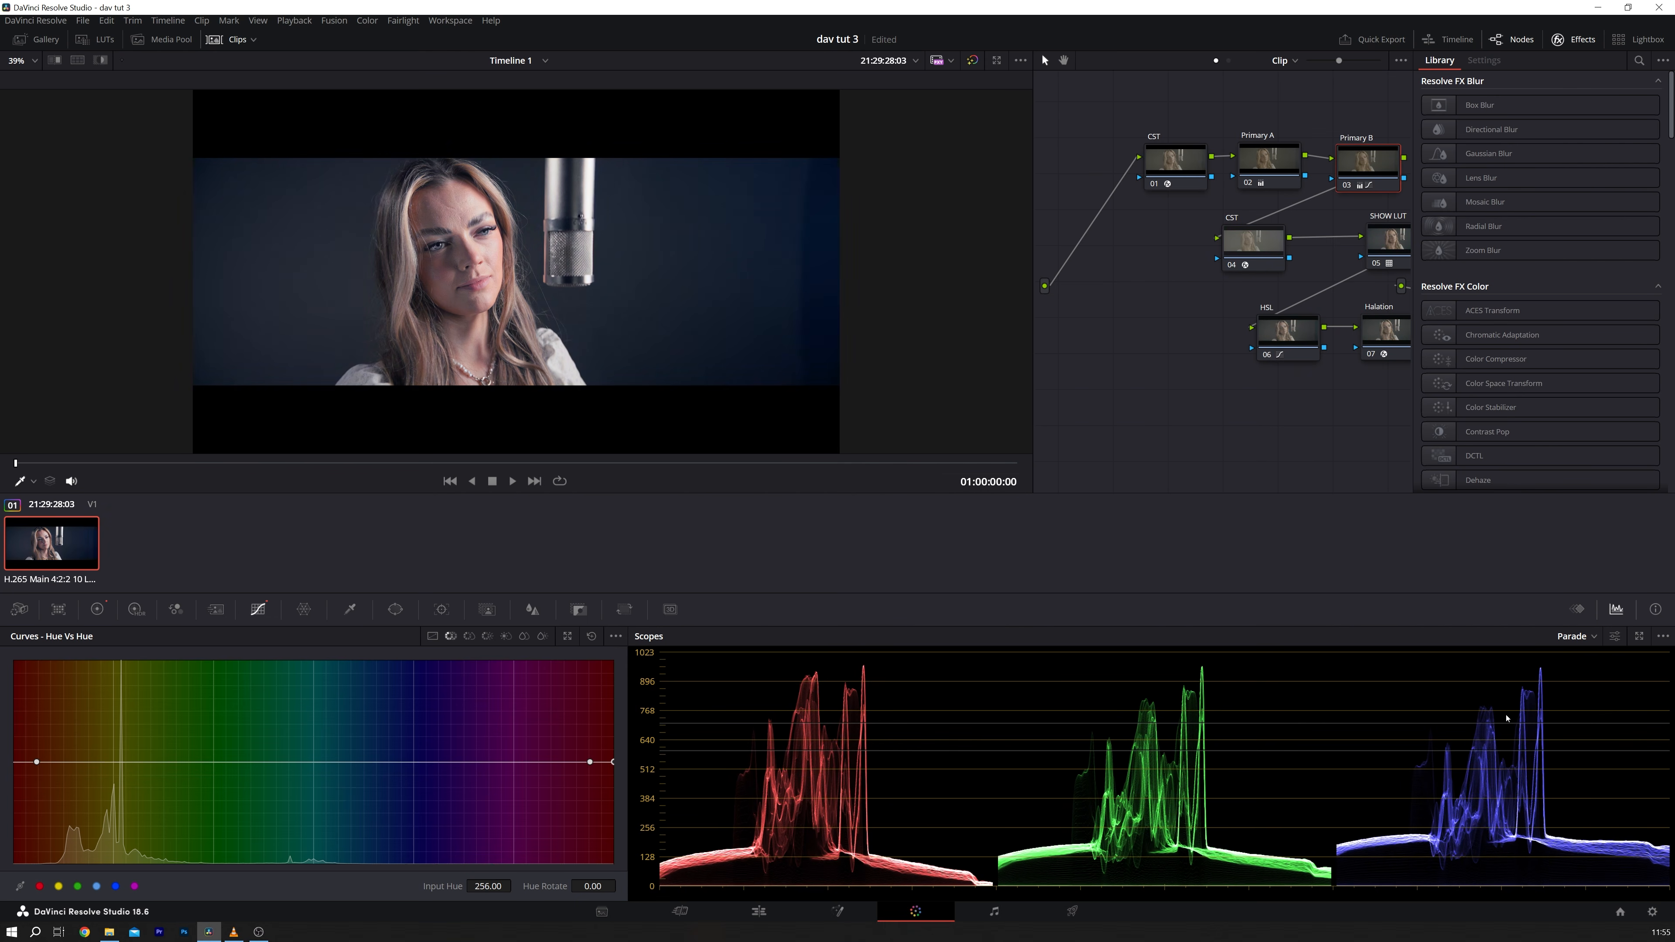
Step: Warm the Primary B node by lowering its blue printer light and raising its red printer light
{"action": "key", "text": "KP_6"}
{"action": "key", "text": "KP_6"}
{"action": "key", "text": "KP_7"}
{"action": "key", "text": "KP_7"}
{"action": "key", "text": "KP_7"}
{"action": "key", "text": "KP_7"}
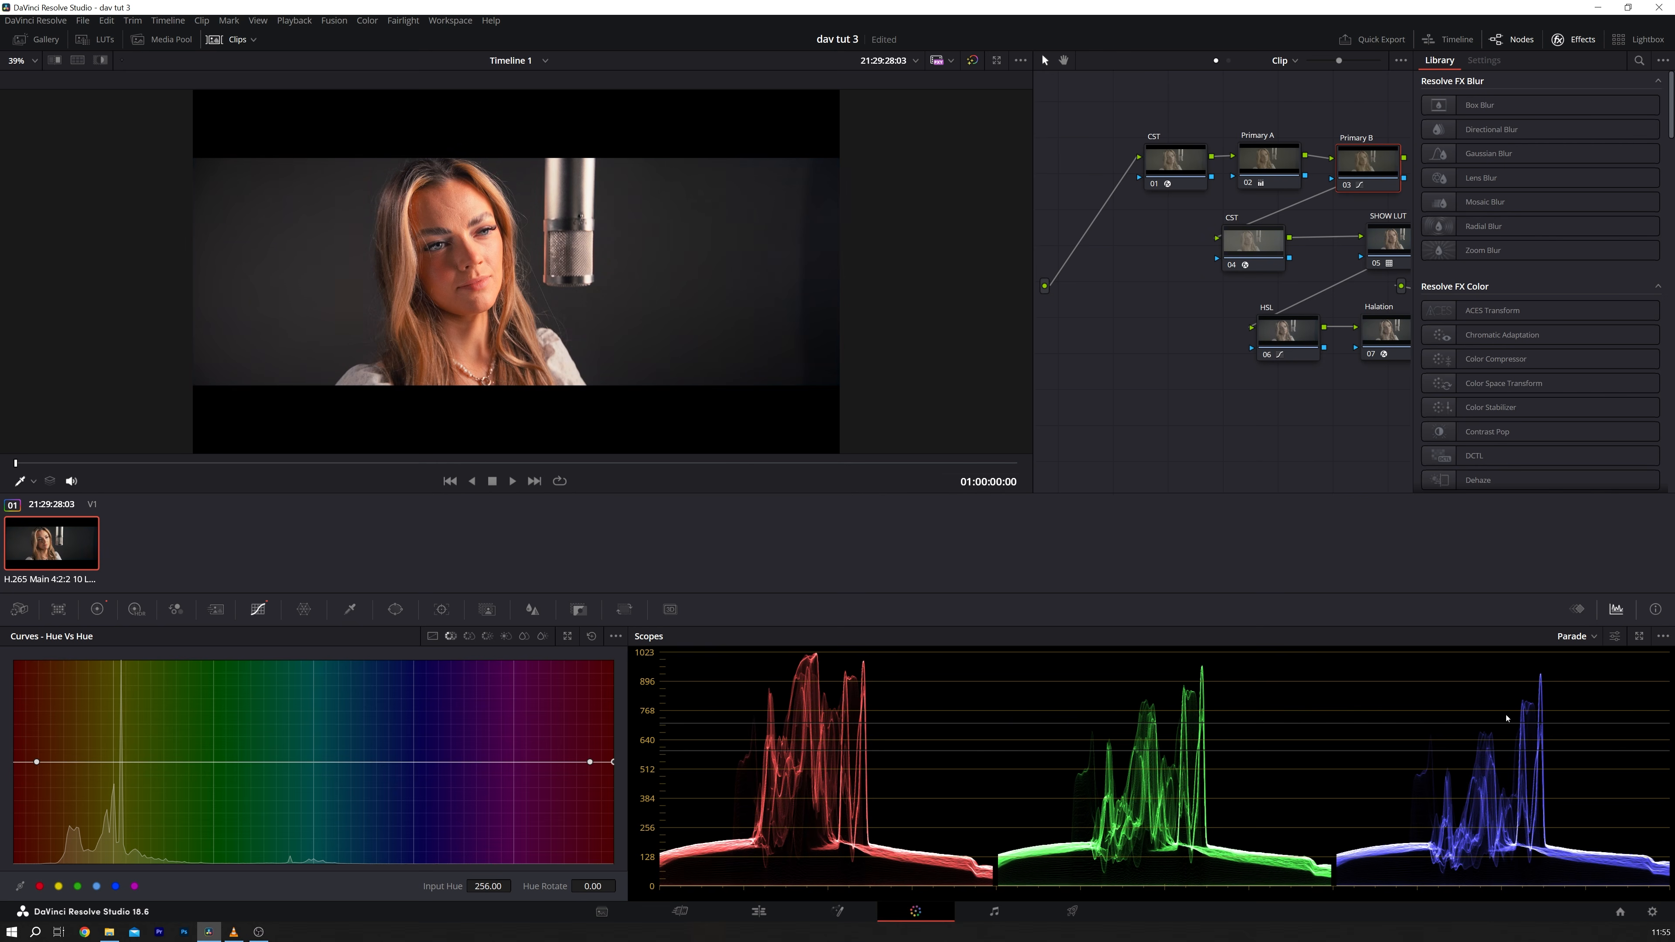
Step: Lower the red printer light on the Primary B node and undo the last printer light change
{"action": "key", "text": "KP_4"}
{"action": "key", "text": "KP_4"}
{"action": "key", "text": "KP_4"}
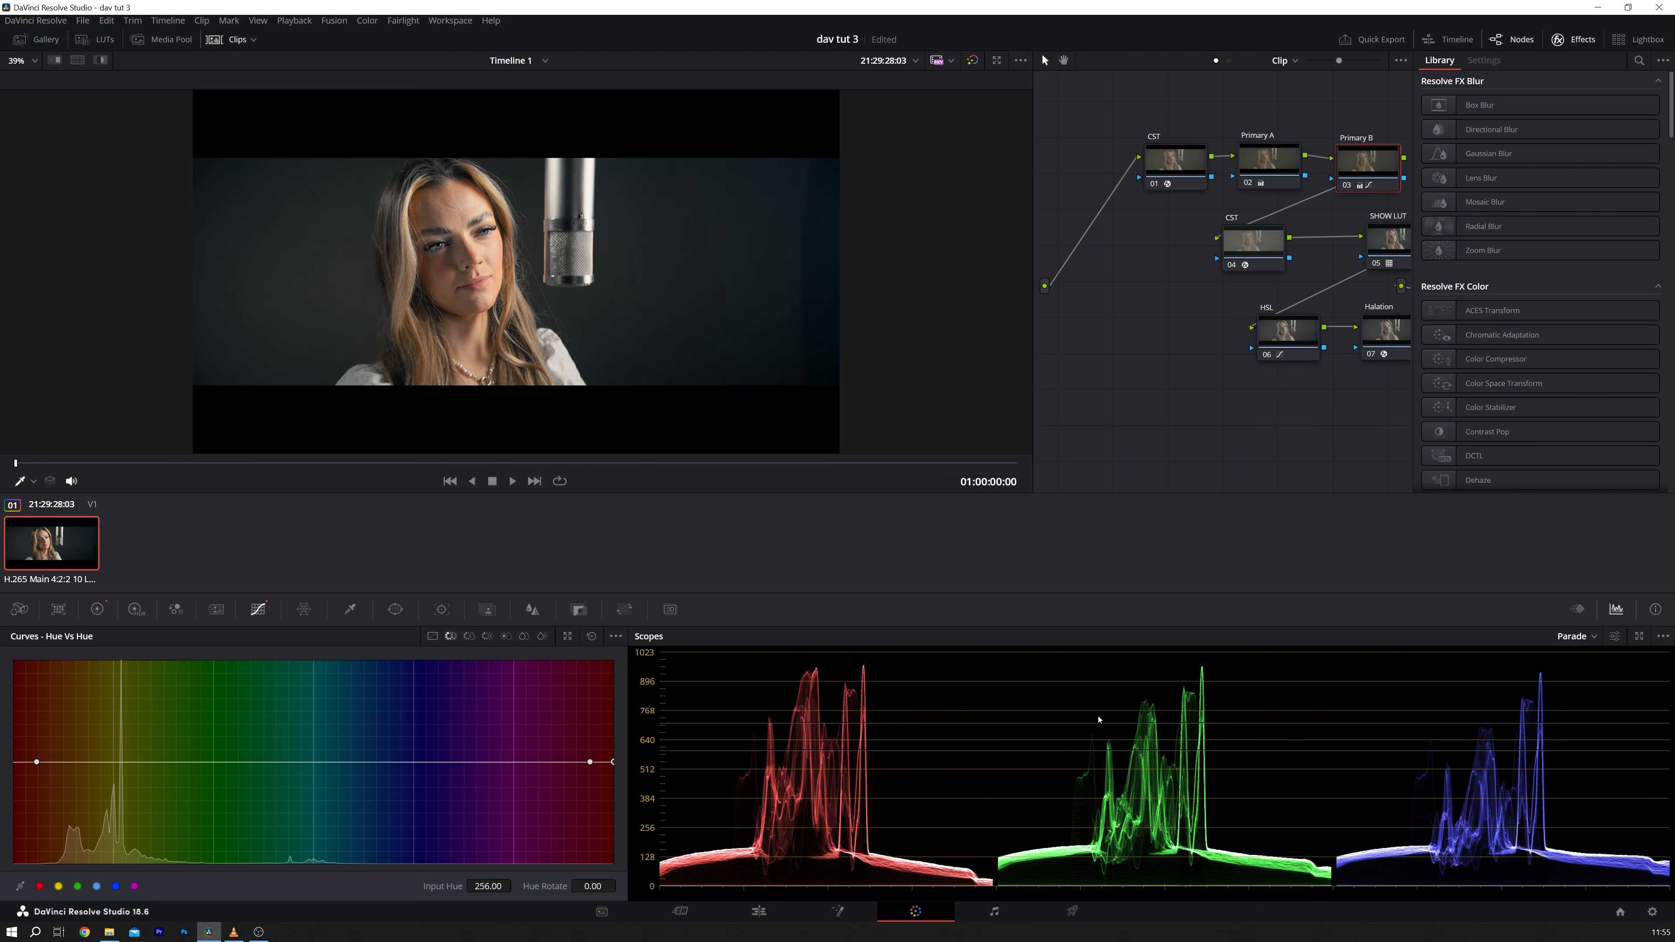
{"action": "key", "text": "ctrl+s"}
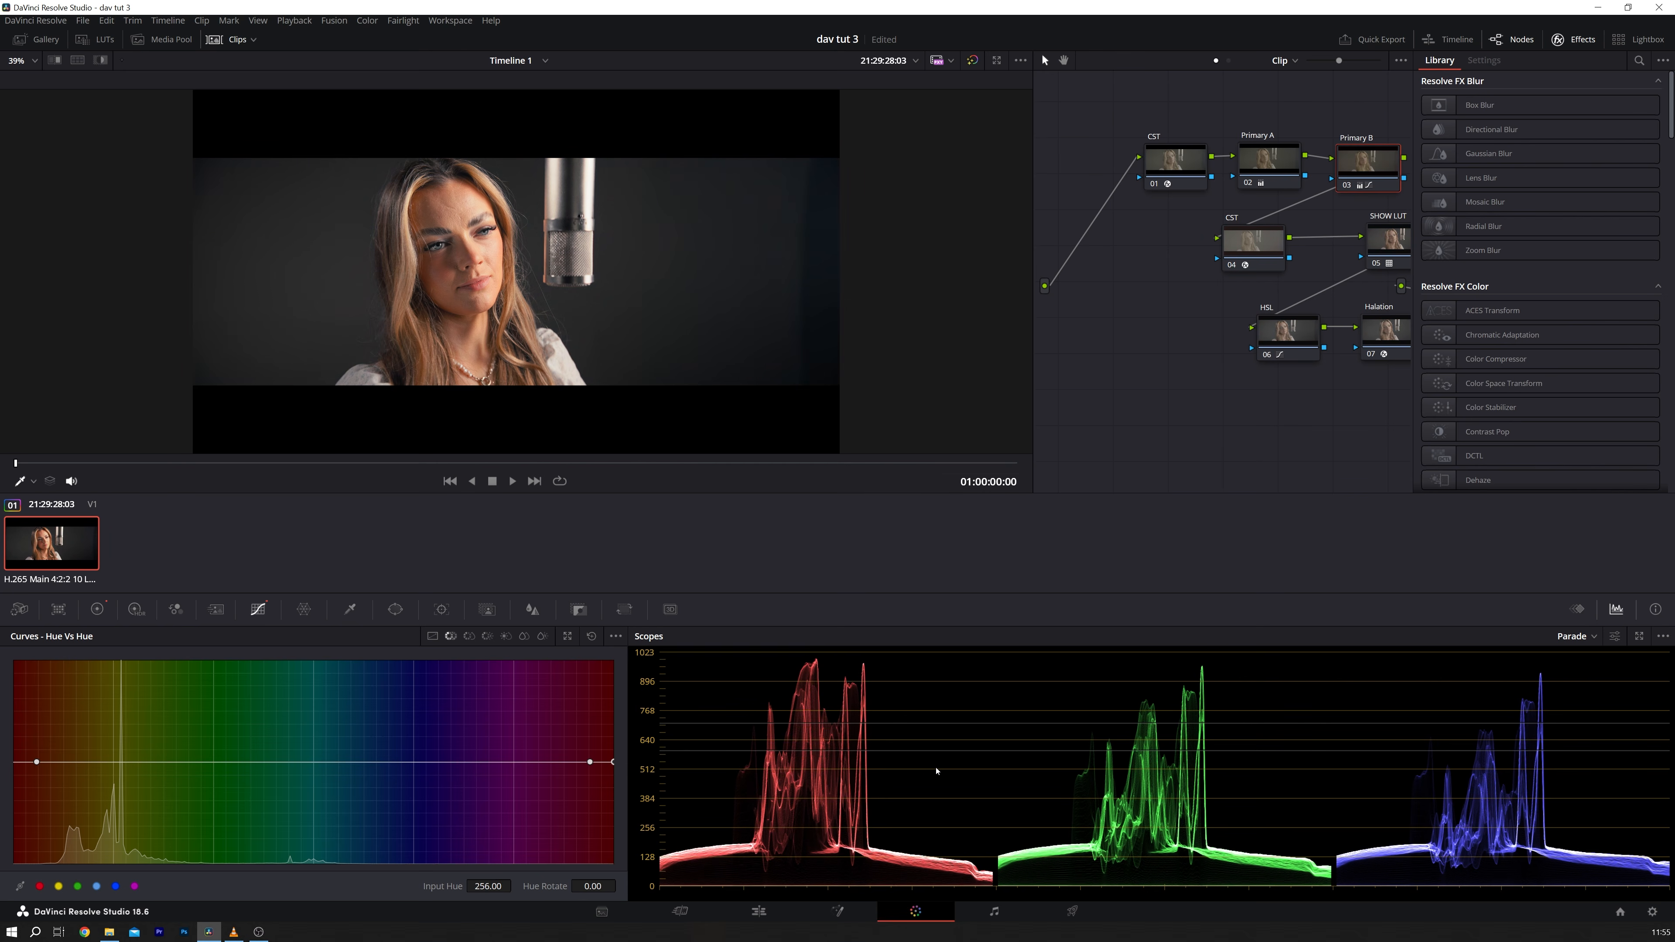
{"action": "key", "text": "ctrl+z"}
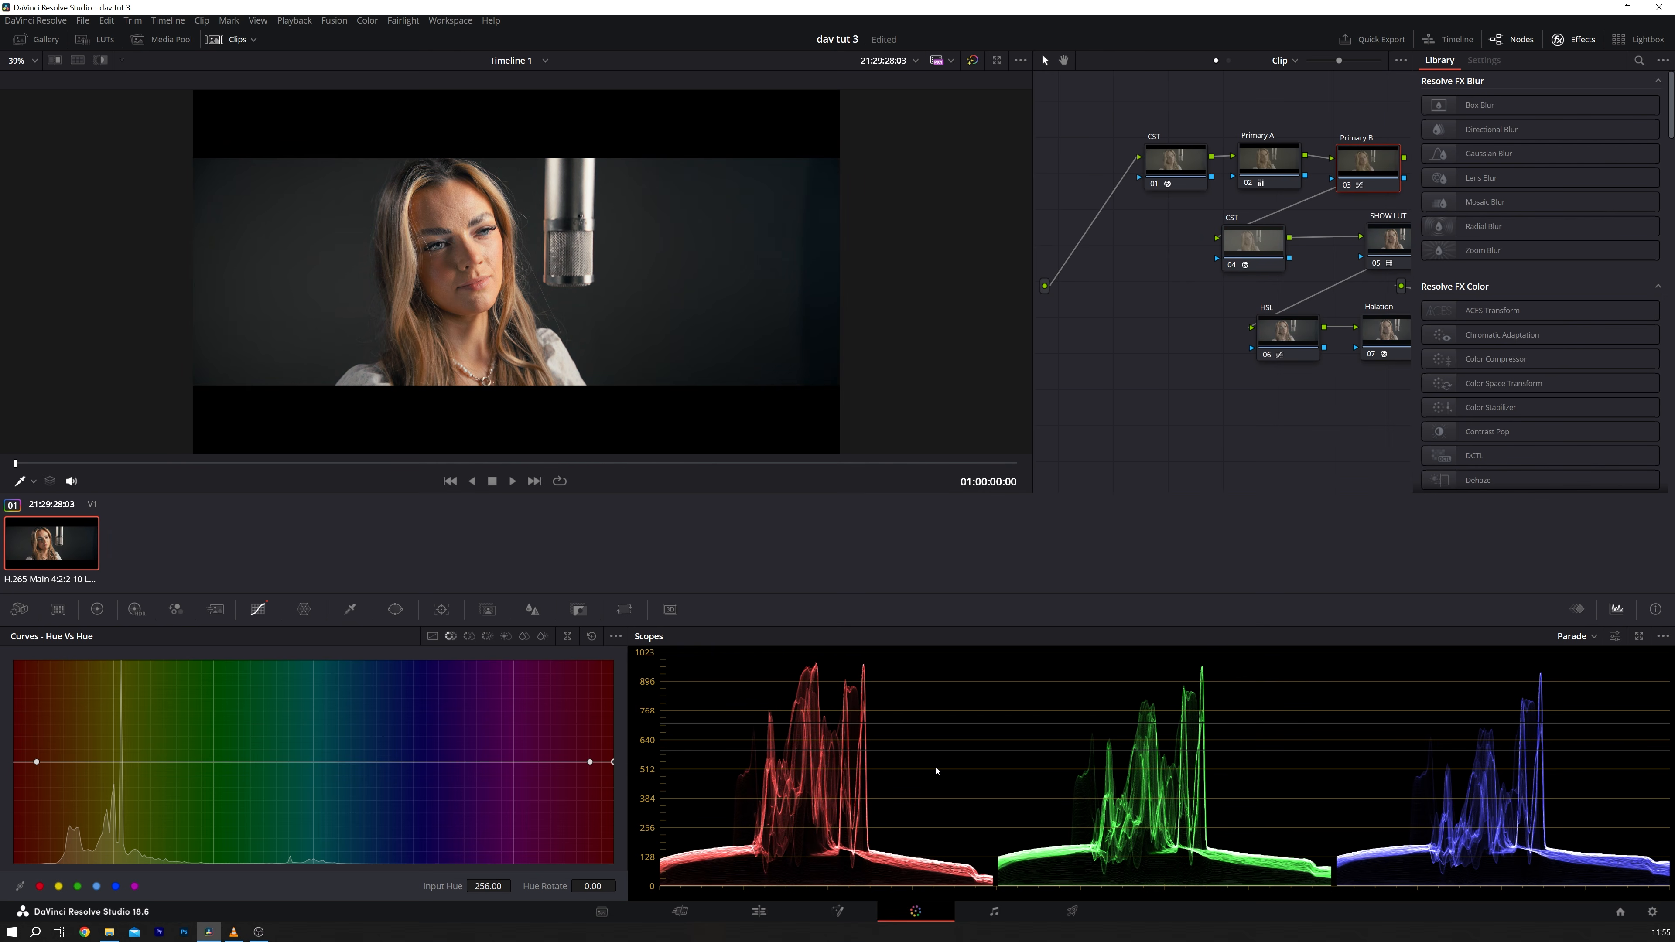
Step: Lower the Primary B node's red printer light by two points and bring its green printer light down
{"action": "key", "text": "KP_4"}
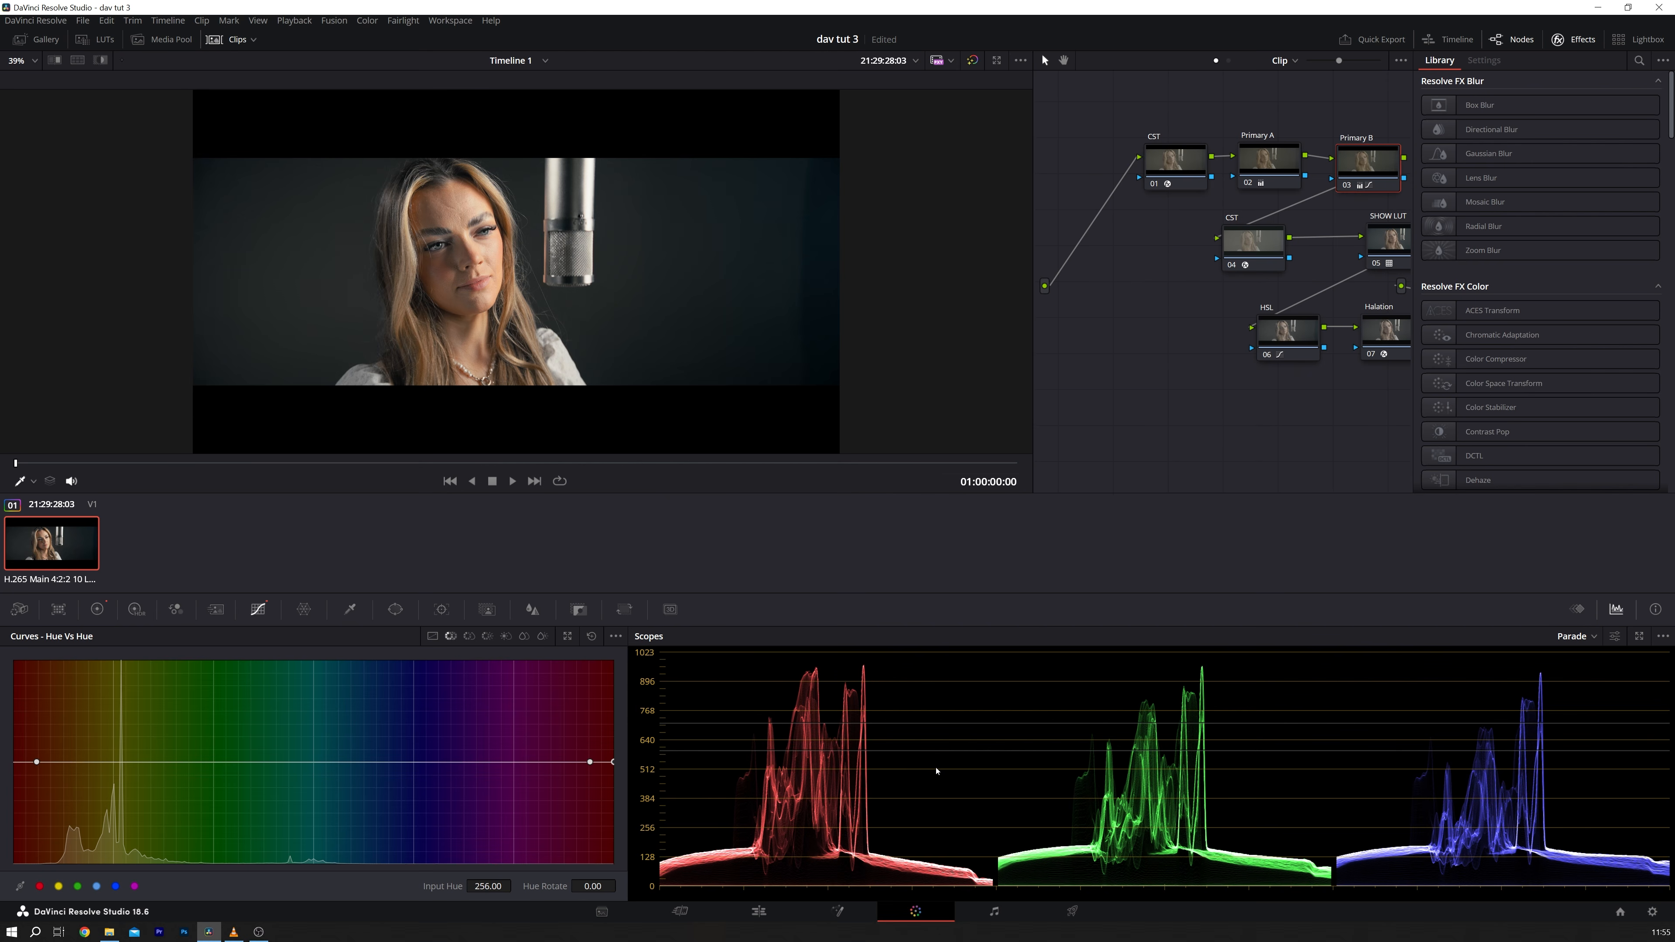
{"action": "key", "text": "KP_4"}
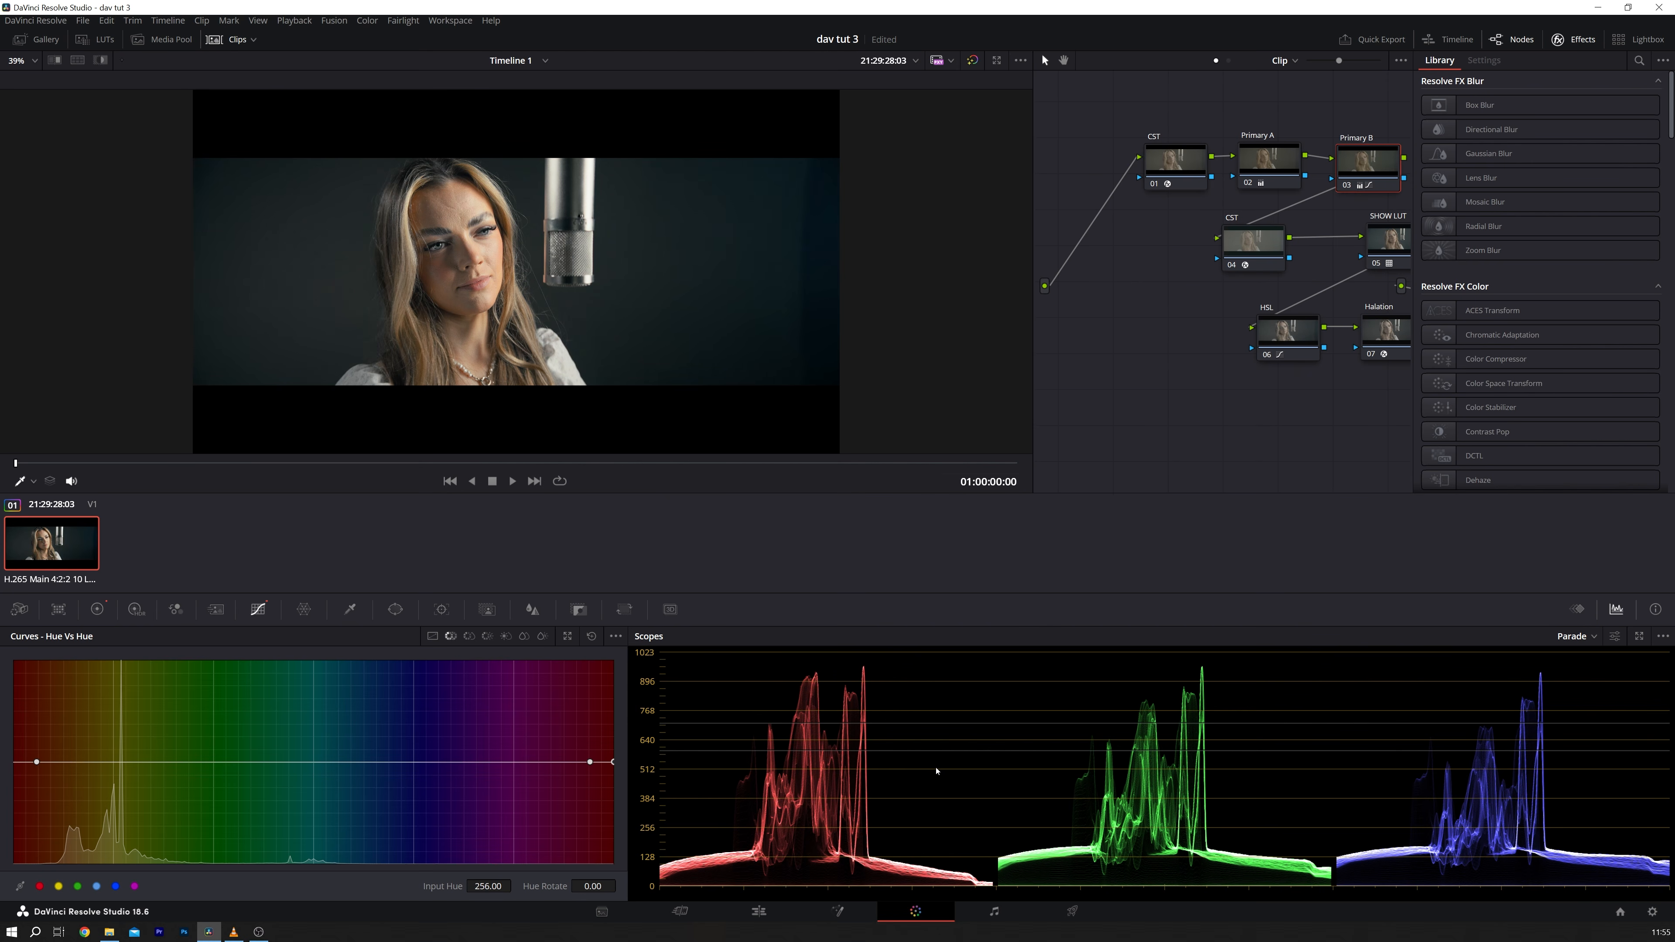
{"action": "key", "text": "KP_8"}
{"action": "key", "text": "KP_8"}
{"action": "key", "text": "KP_8"}
{"action": "key", "text": "KP_8"}
{"action": "key", "text": "KP_5"}
{"action": "key", "text": "KP_5"}
{"action": "key", "text": "KP_5"}
{"action": "key", "text": "KP_5"}
{"action": "key", "text": "KP_5"}
{"action": "key", "text": "KP_5"}
{"action": "key", "text": "KP_5"}
{"action": "key", "text": "KP_5"}
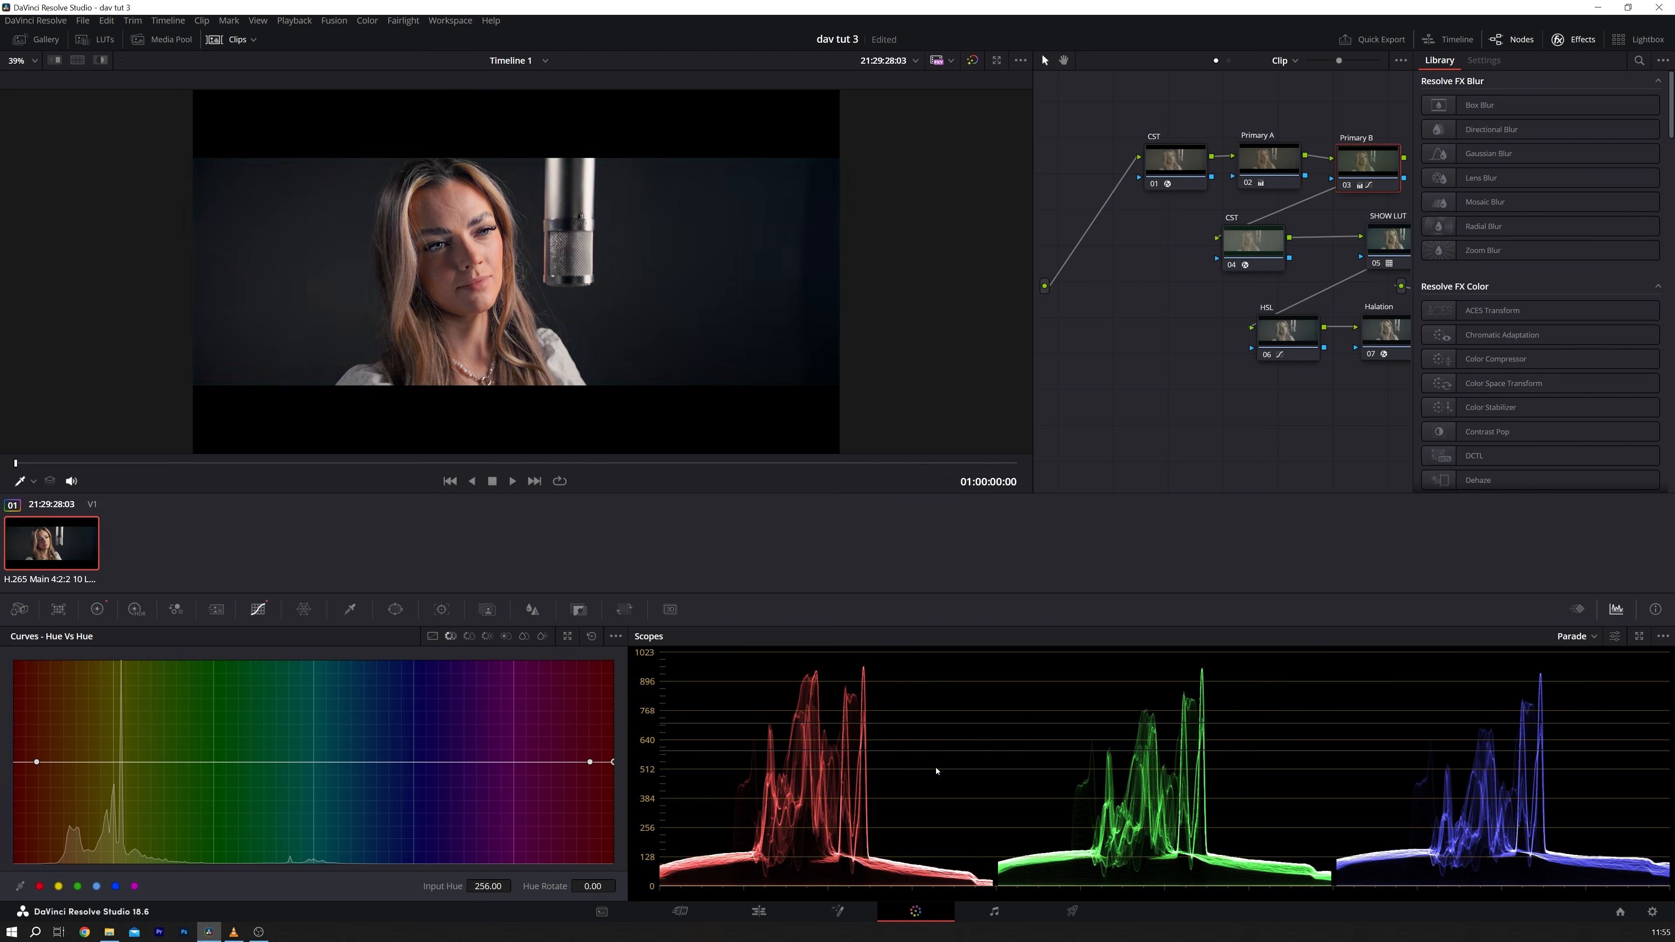
{"action": "key", "text": "KP_5"}
Step: Raise the red and green printer lights on the Primary B node and adjust blue to give the image a warmer balance
{"action": "key", "text": "KP_7"}
{"action": "key", "text": "KP_7"}
{"action": "key", "text": "KP_7"}
{"action": "key", "text": "KP_6"}
{"action": "key", "text": "KP_6"}
{"action": "key", "text": "KP_6"}
{"action": "key", "text": "KP_6"}
{"action": "key", "text": "KP_6"}
{"action": "key", "text": "KP_6"}
{"action": "key", "text": "KP_6"}
{"action": "key", "text": "KP_6"}
{"action": "key", "text": "KP_6"}
{"action": "key", "text": "KP_8"}
{"action": "key", "text": "KP_8"}
{"action": "key", "text": "KP_8"}
{"action": "key", "text": "KP_8"}
{"action": "key", "text": "KP_8"}
{"action": "key", "text": "KP_8"}
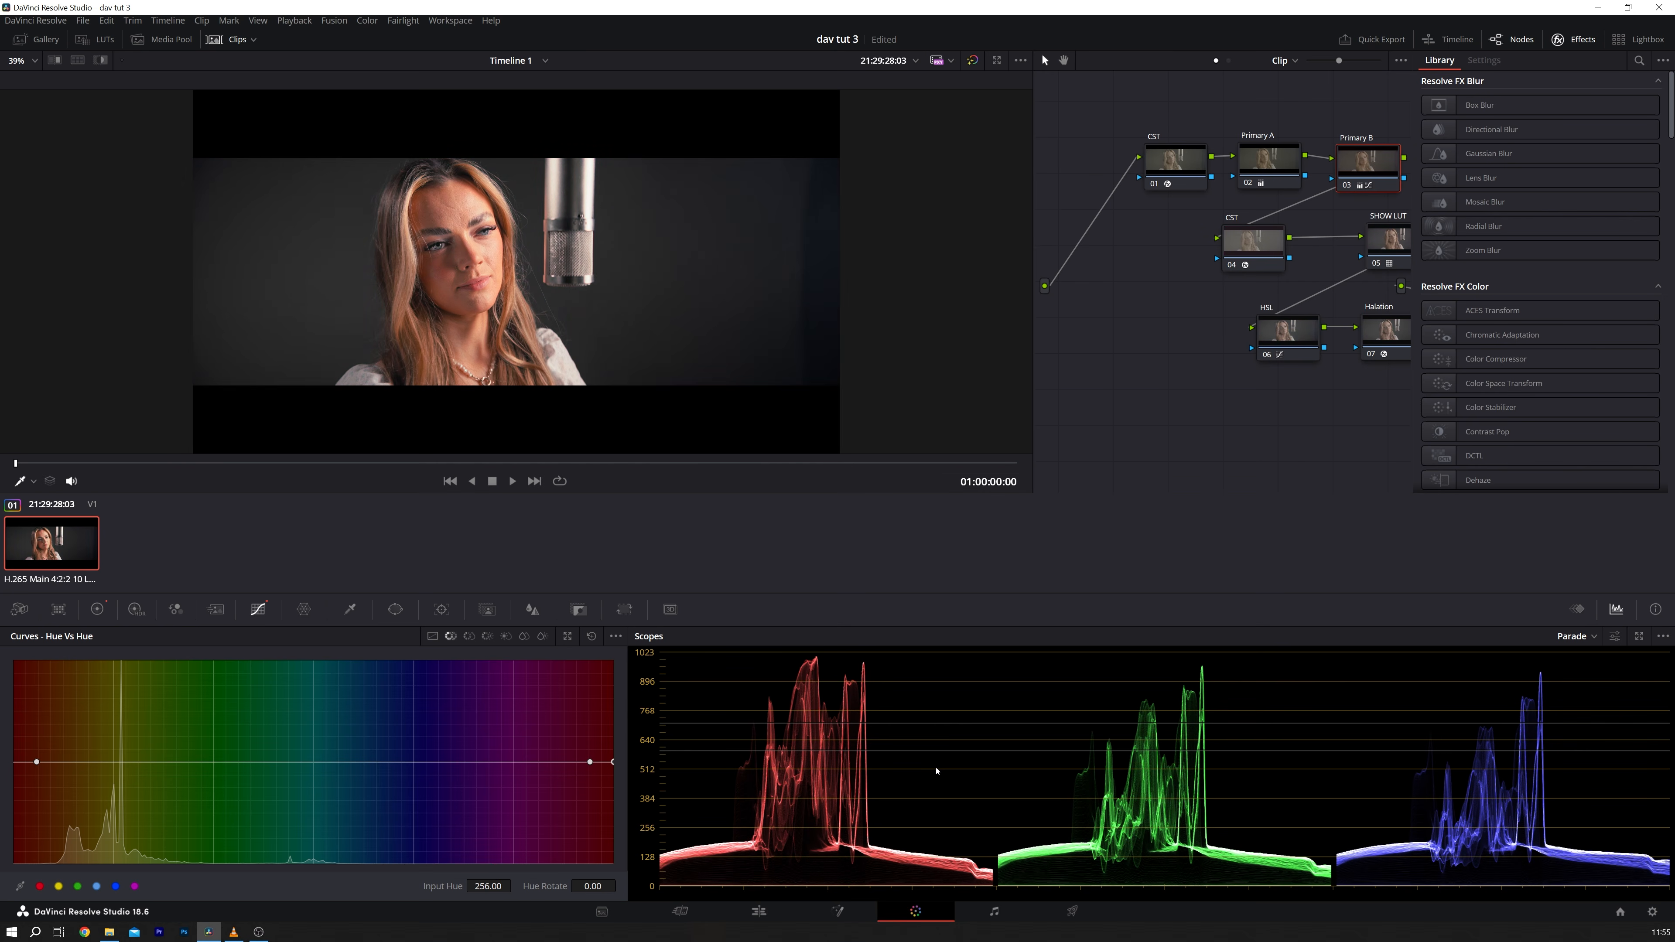
{"action": "key", "text": "KP_8"}
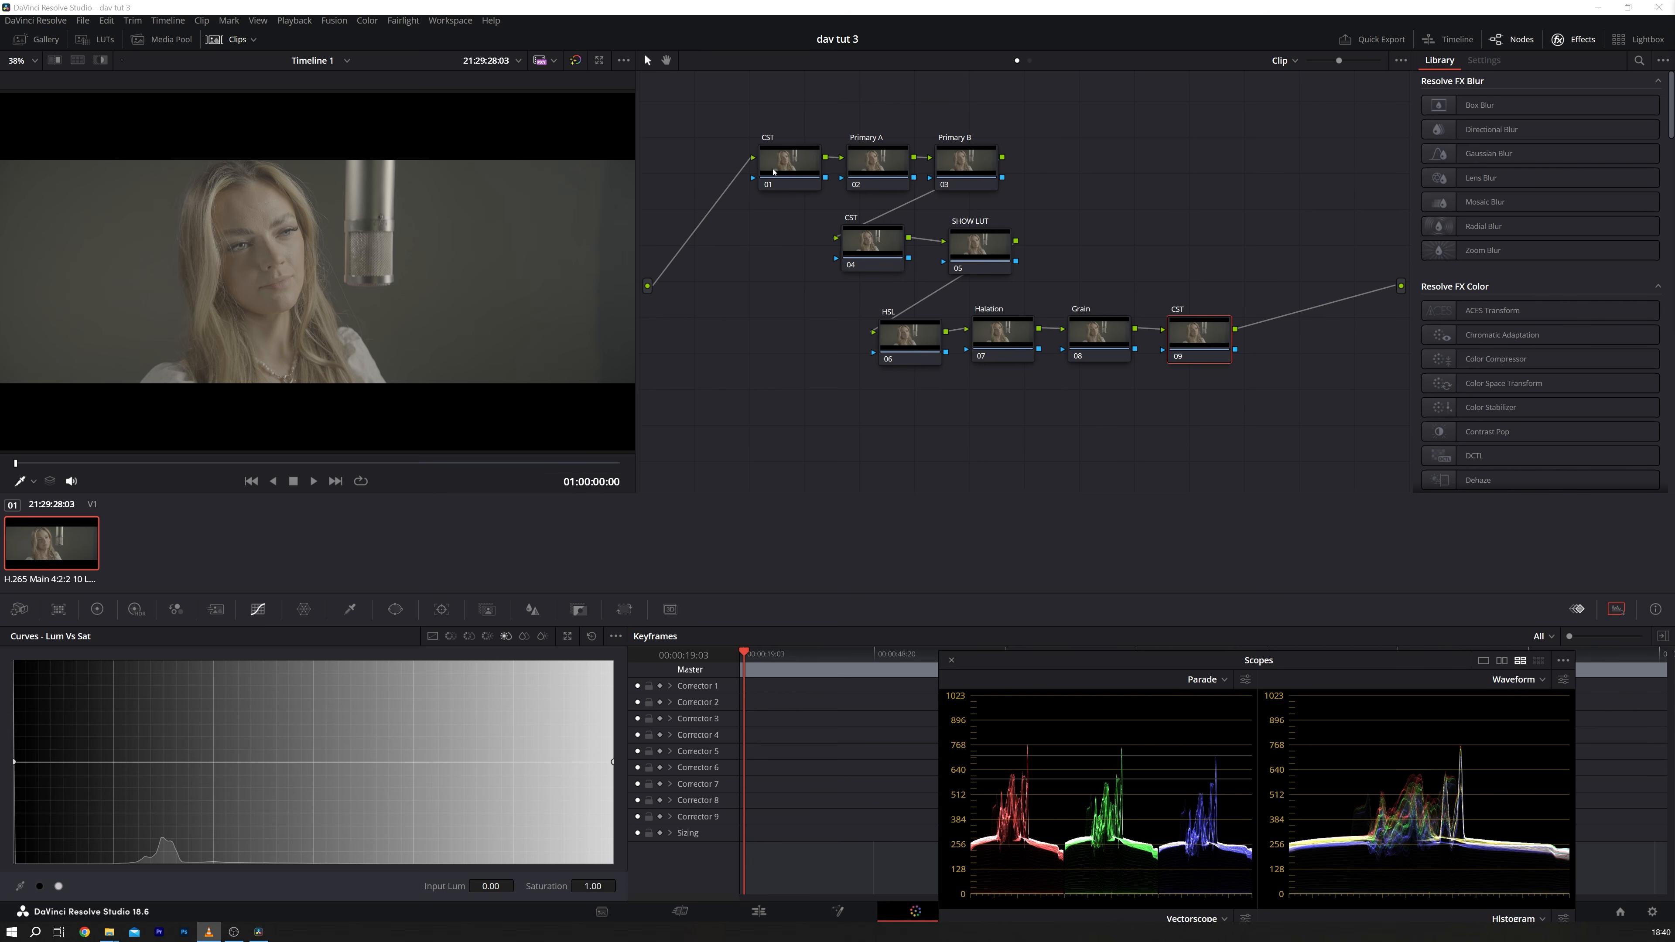
Step: Tidy the labelled nodes into three rows: CST and primaries, CST and SHOW LUT, then HSL, Halation, Grain and CST
{"action": "left_click_drag", "start_coordinate": [774, 173], "coordinate": [763, 171]}
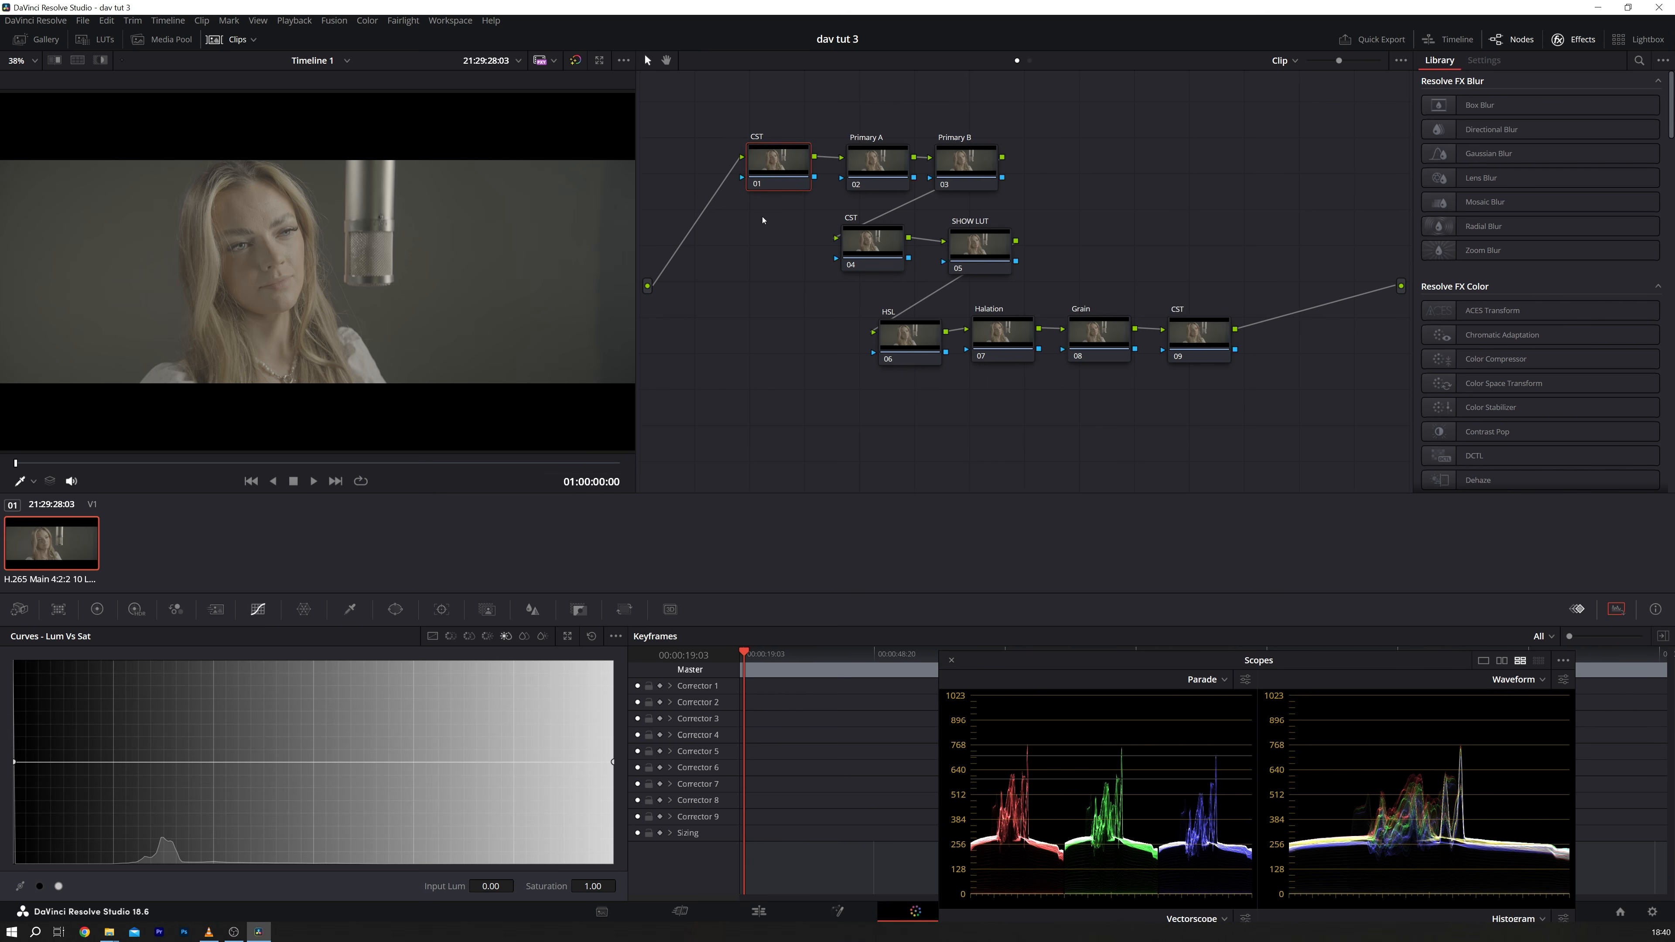
{"action": "left_click_drag", "start_coordinate": [877, 166], "coordinate": [968, 168]}
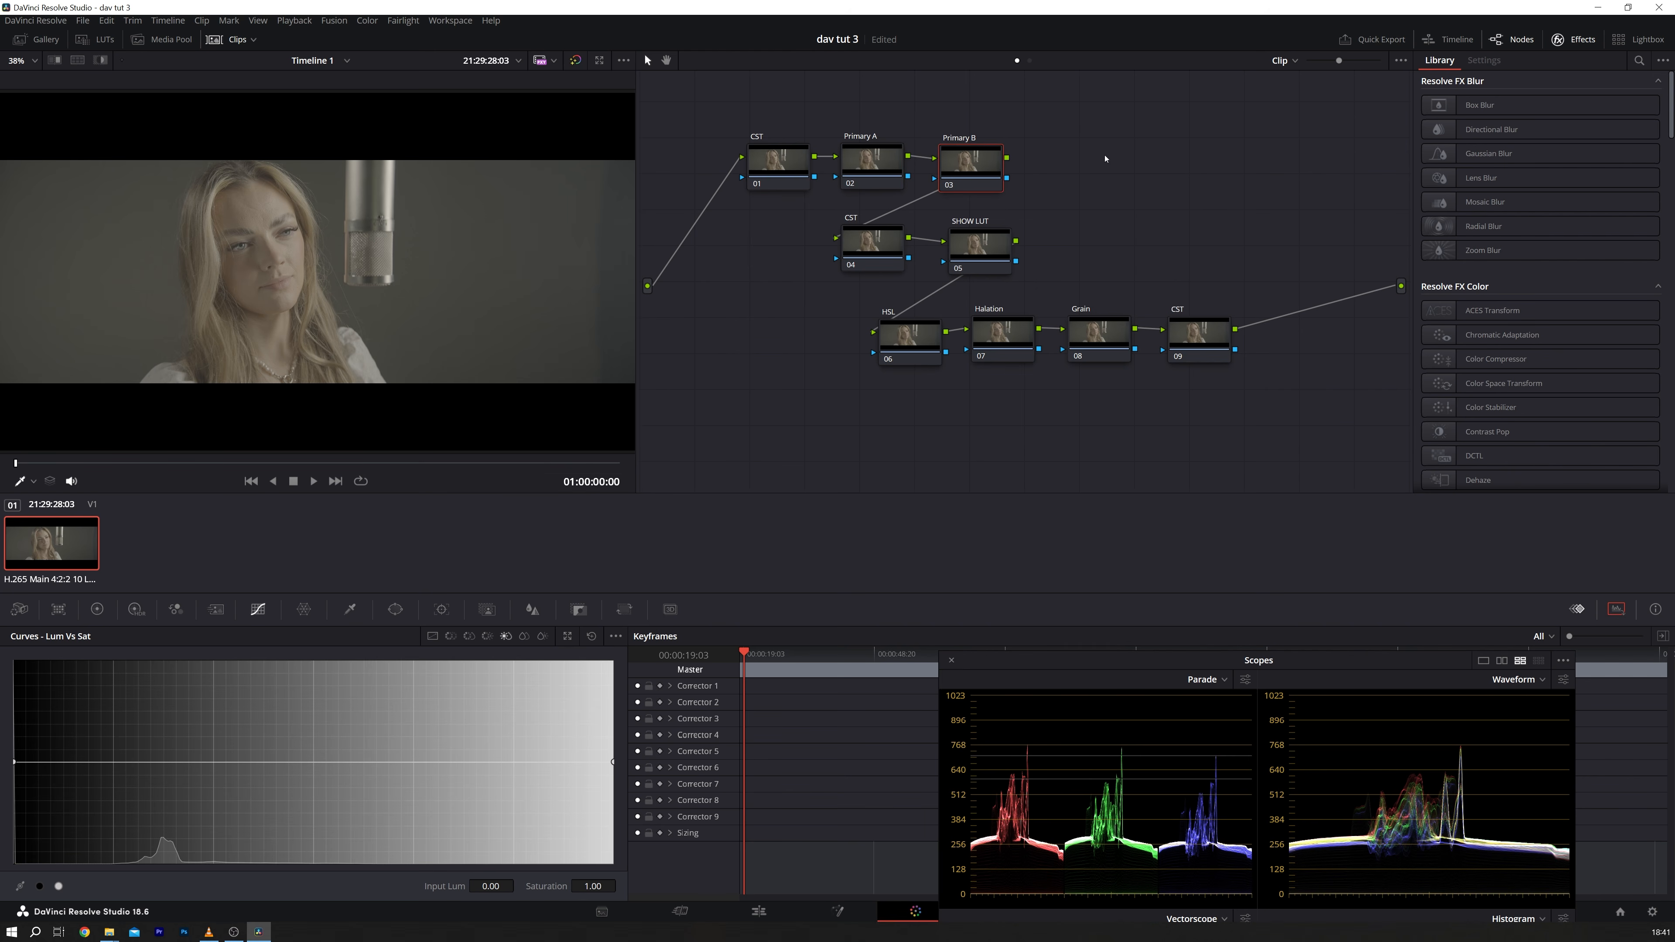
{"action": "left_click_drag", "start_coordinate": [876, 250], "coordinate": [859, 251]}
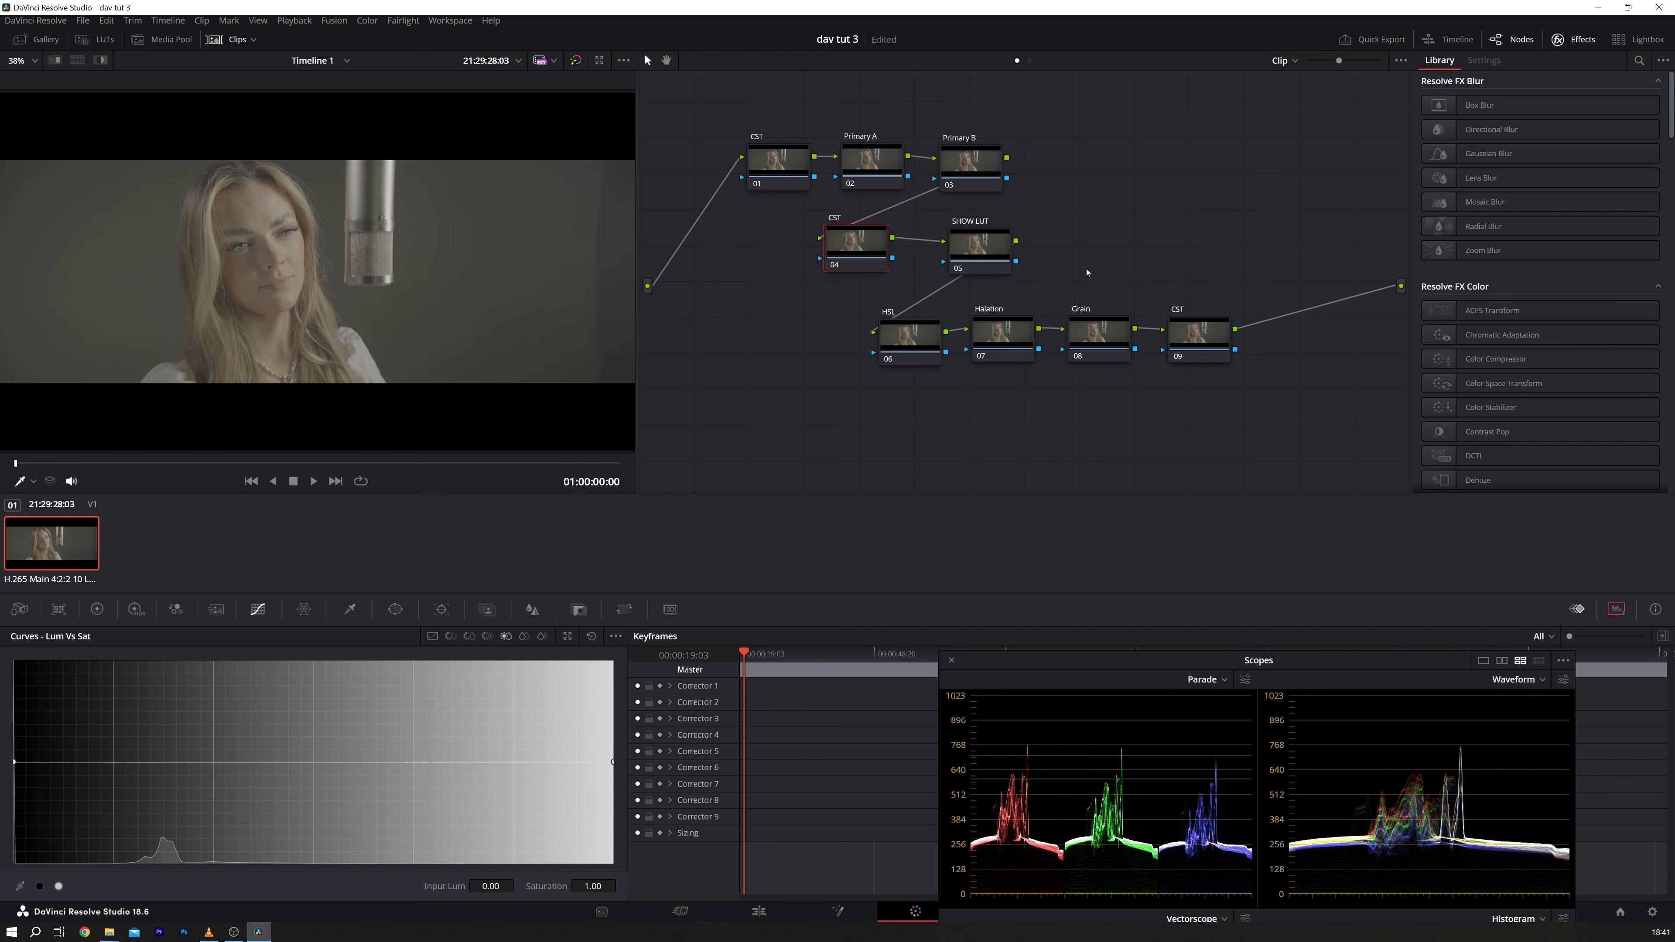
{"action": "left_click_drag", "start_coordinate": [985, 247], "coordinate": [1005, 242]}
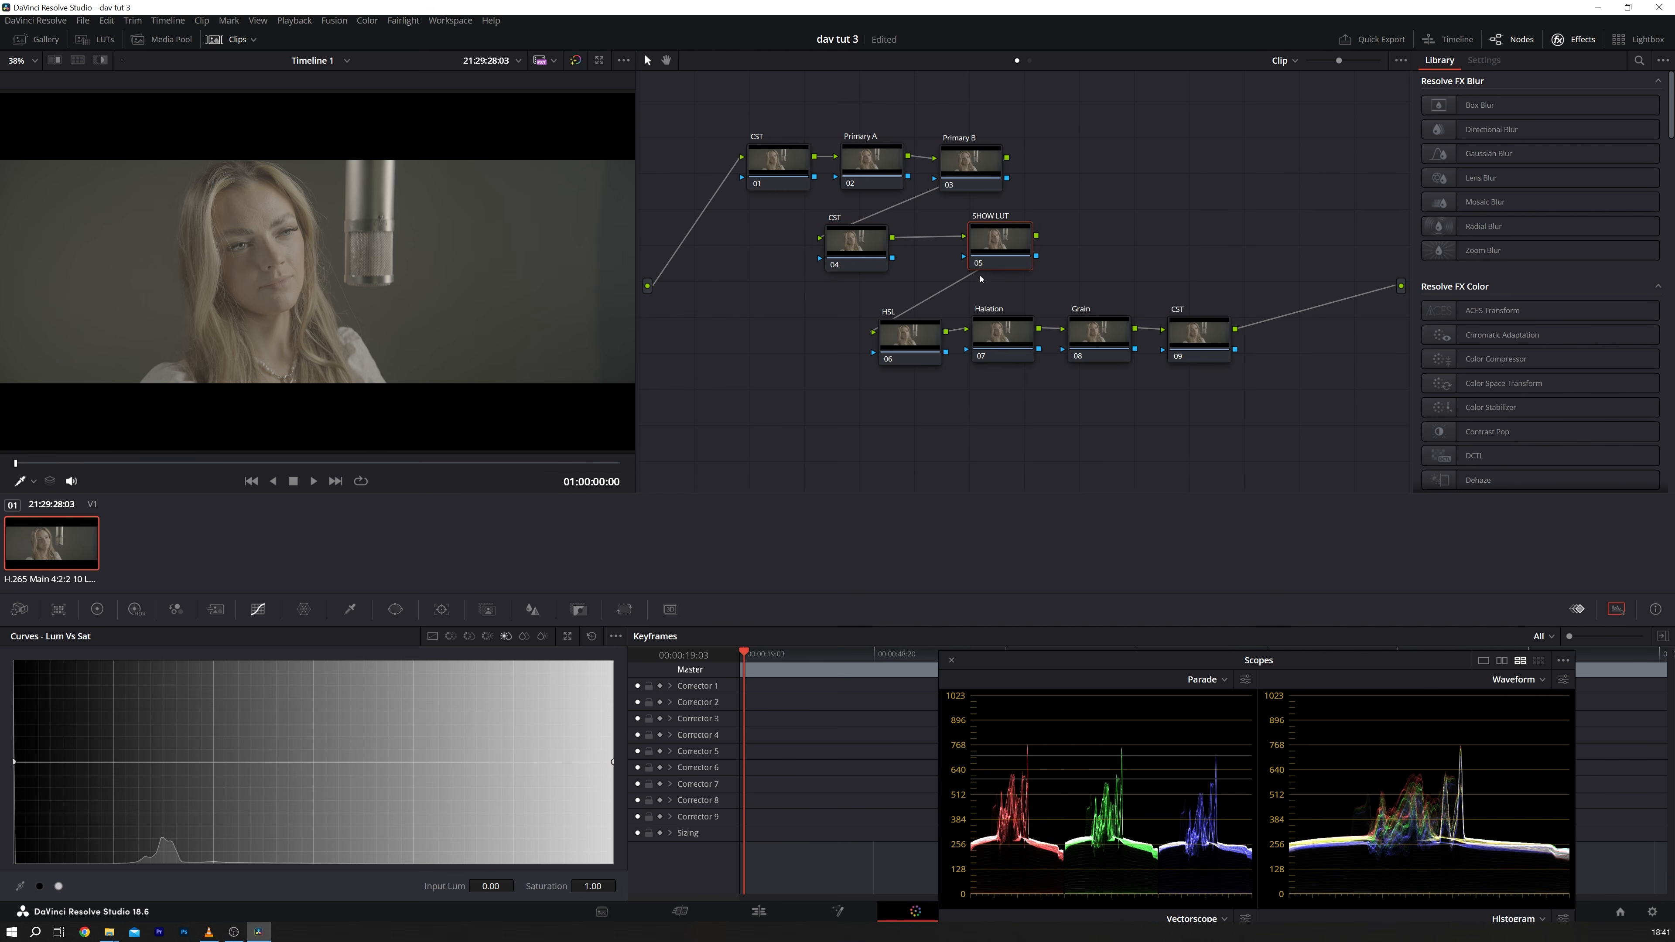
{"action": "left_click_drag", "start_coordinate": [907, 342], "coordinate": [891, 339]}
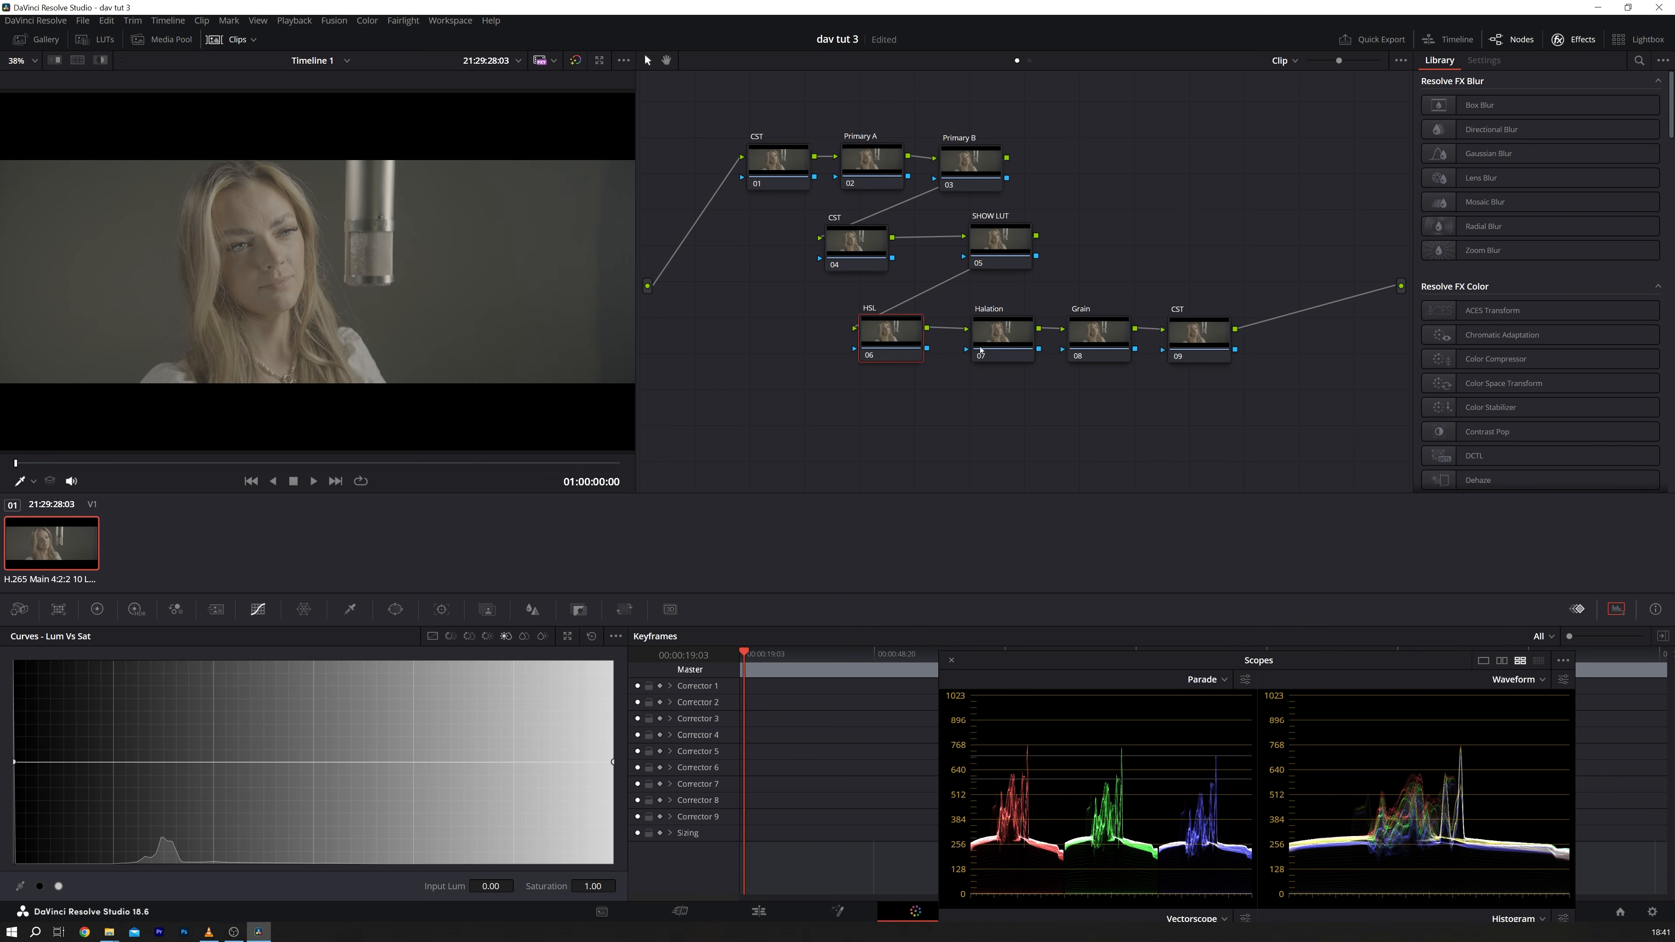
{"action": "left_click_drag", "start_coordinate": [999, 341], "coordinate": [1090, 342]}
{"action": "left_click_drag", "start_coordinate": [1191, 335], "coordinate": [1191, 336]}
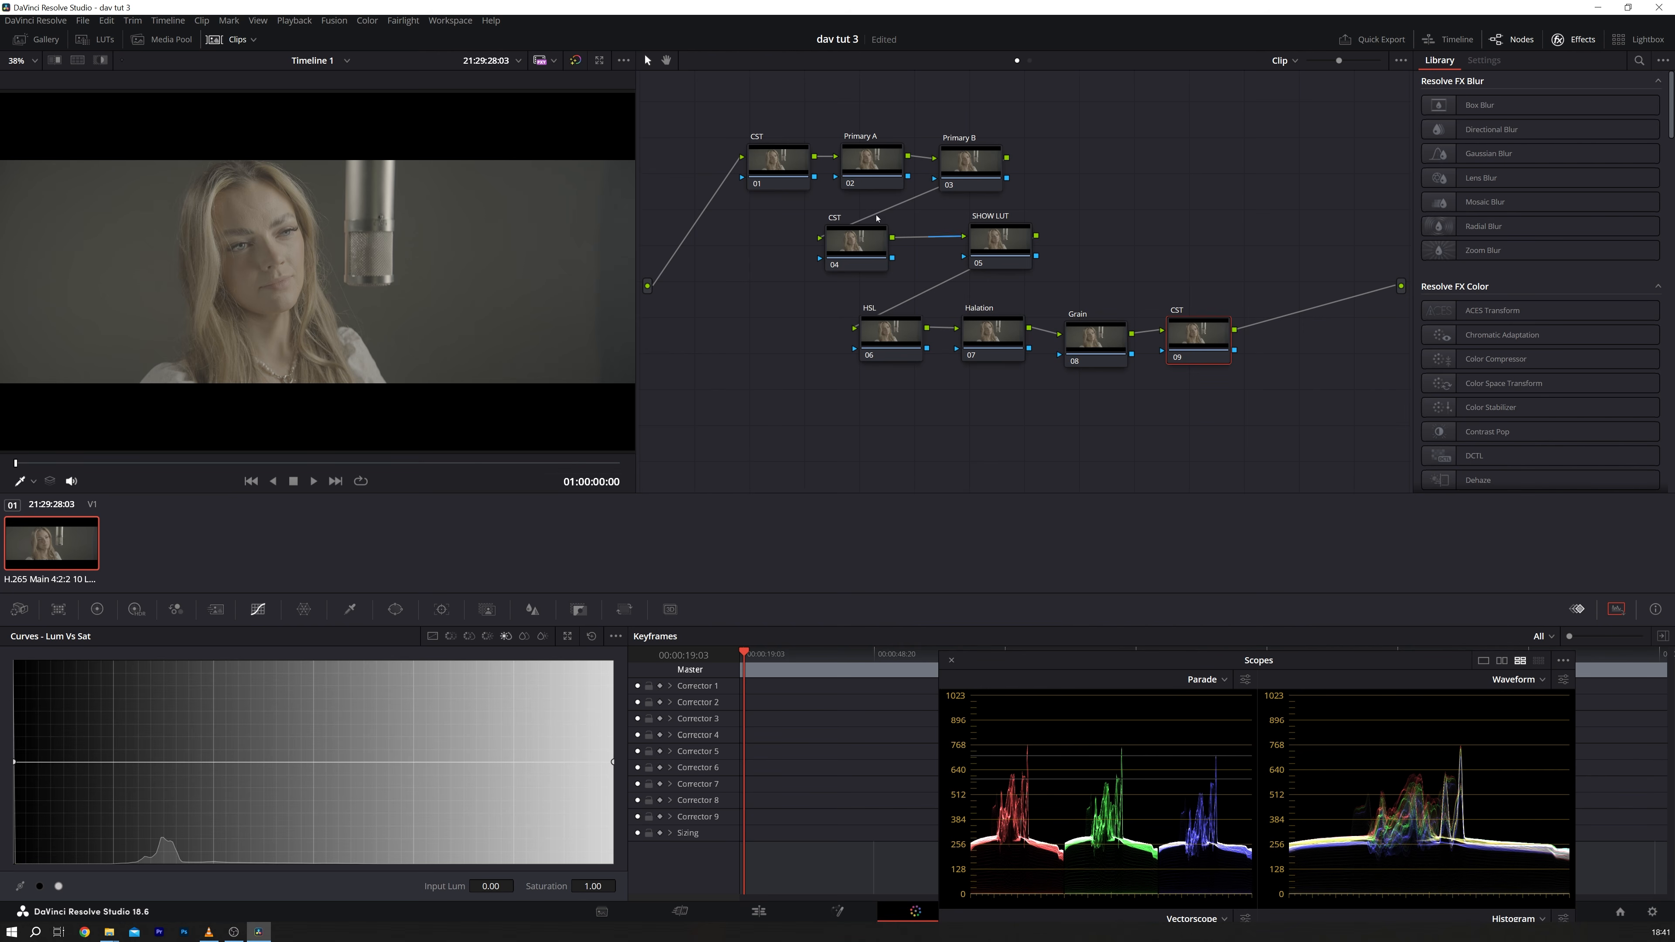
Step: Apply the Color Space Transform effect to the first CST node and set its input color space to Sony S-Gamut3.Cine
{"action": "left_click", "coordinate": [771, 171]}
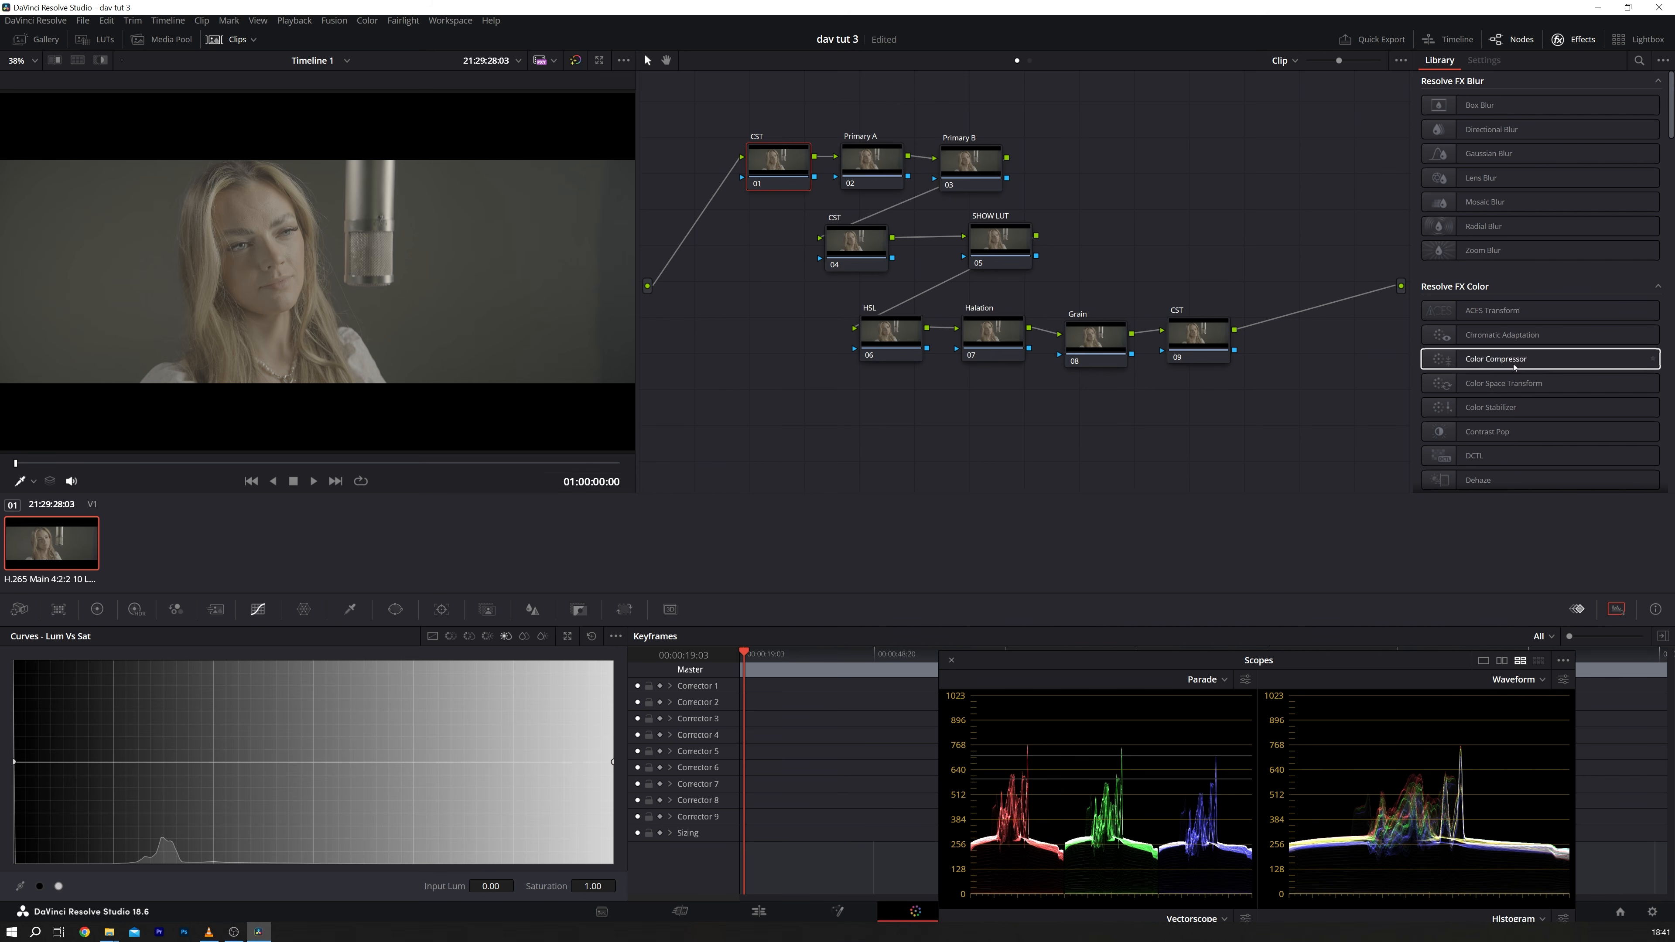
{"action": "left_click_drag", "start_coordinate": [1507, 383], "coordinate": [777, 171]}
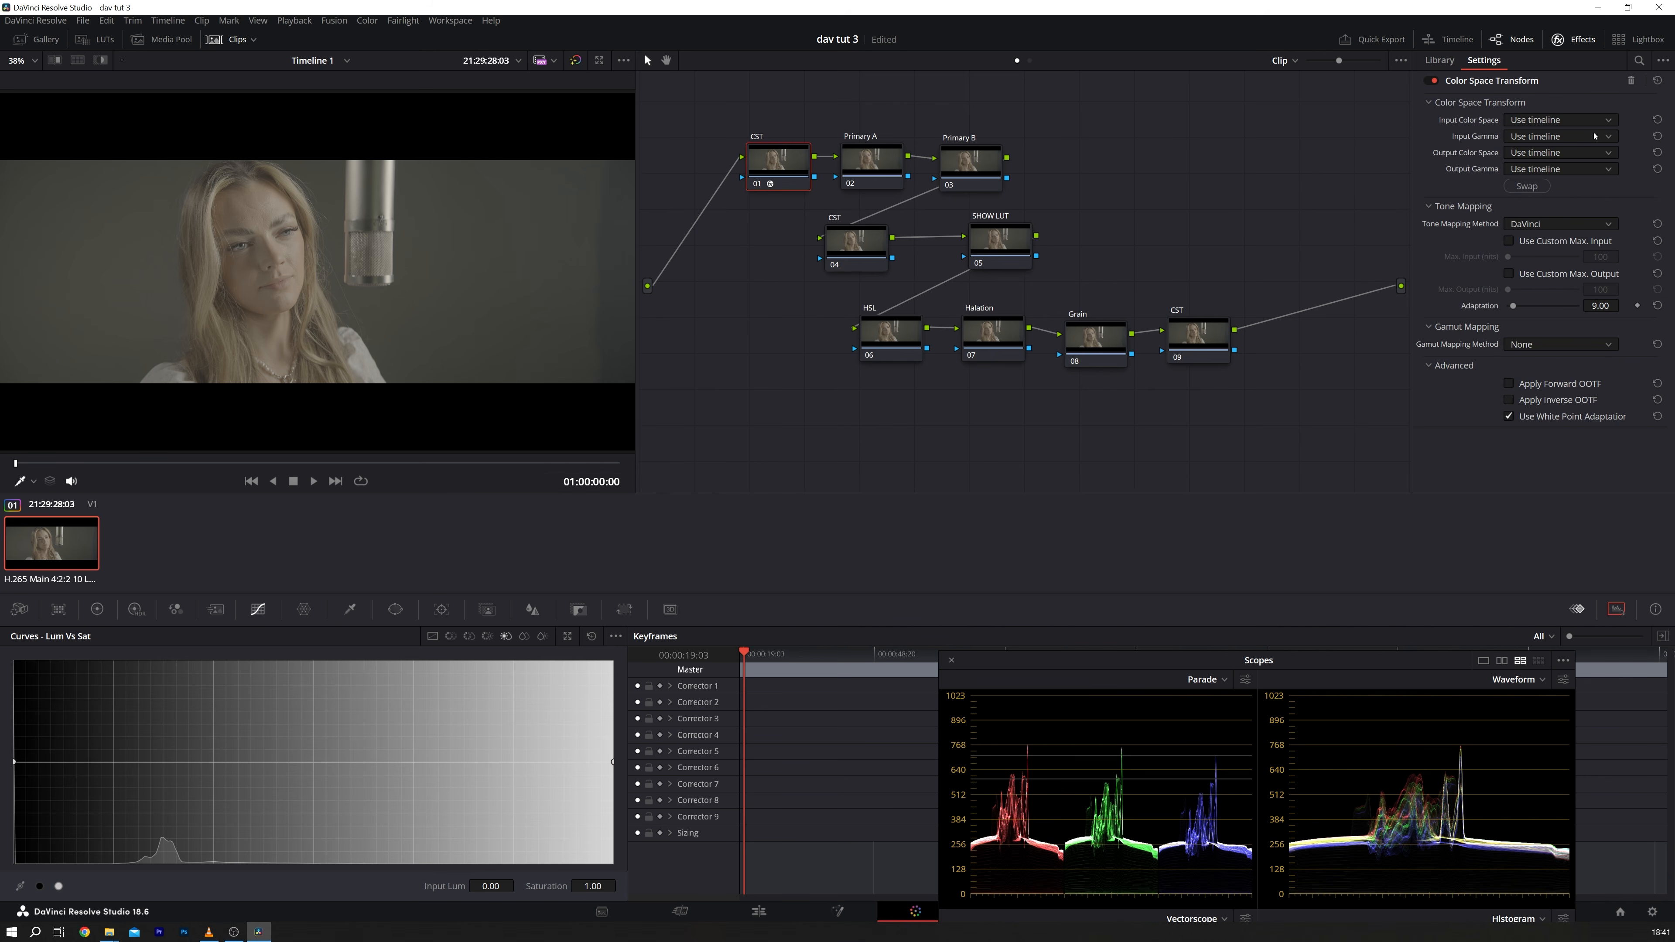
{"action": "left_click", "coordinate": [1595, 121]}
{"action": "scroll", "coordinate": [1592, 135], "scroll_direction": "down", "scroll_amount": 10}
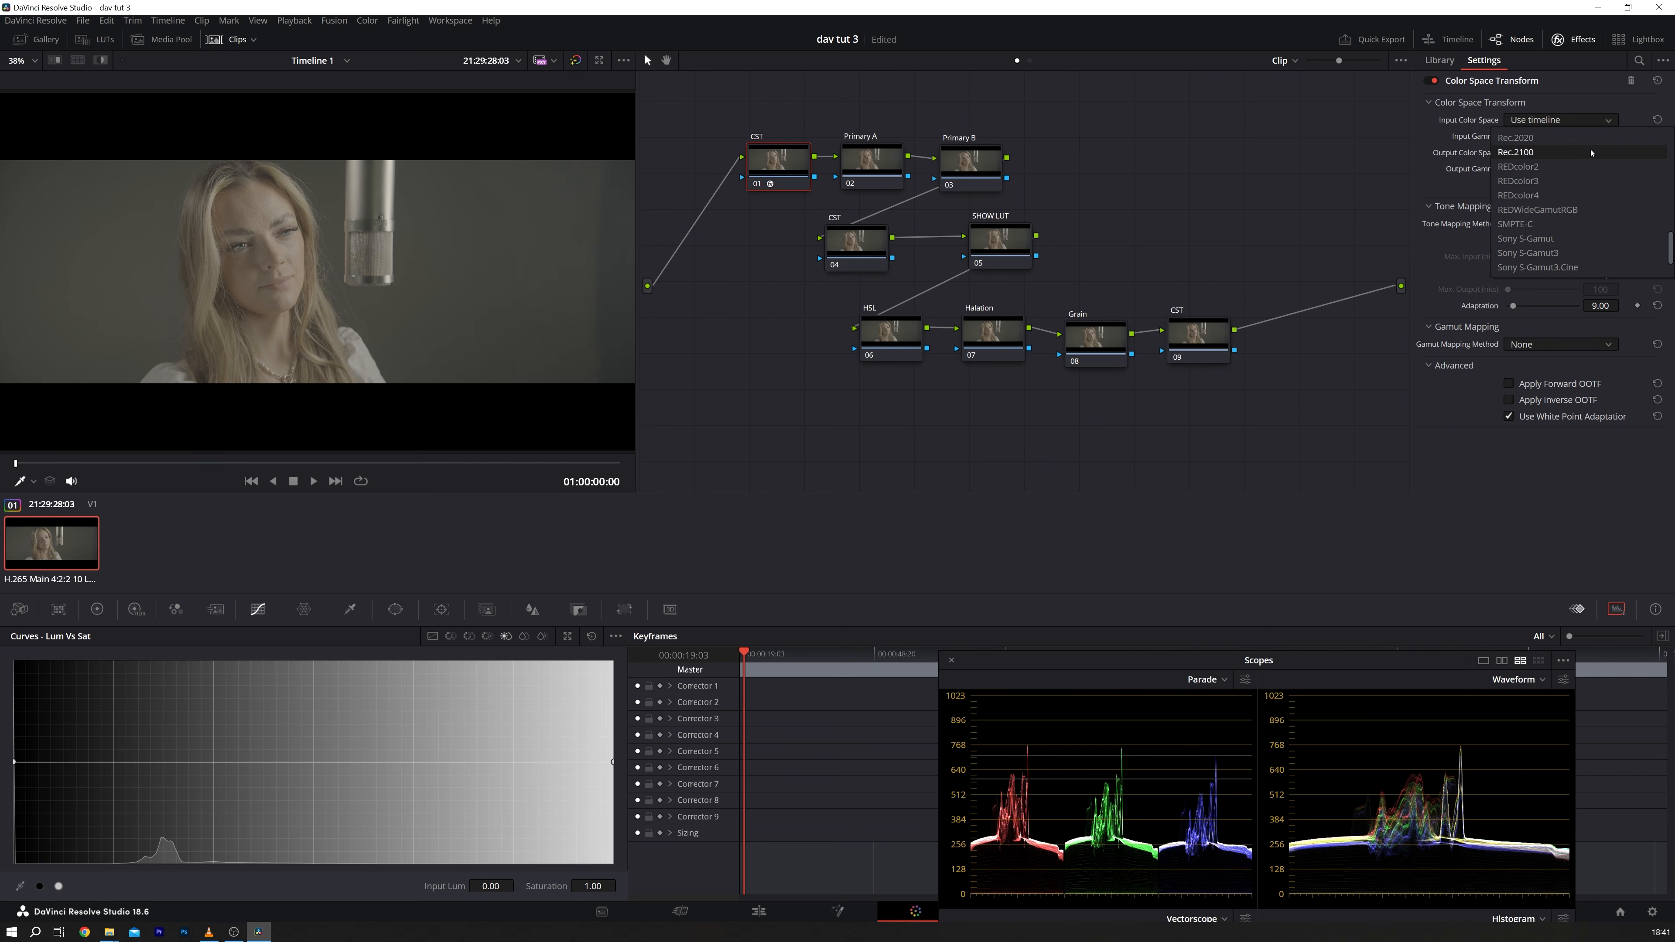
{"action": "left_click", "coordinate": [1576, 264]}
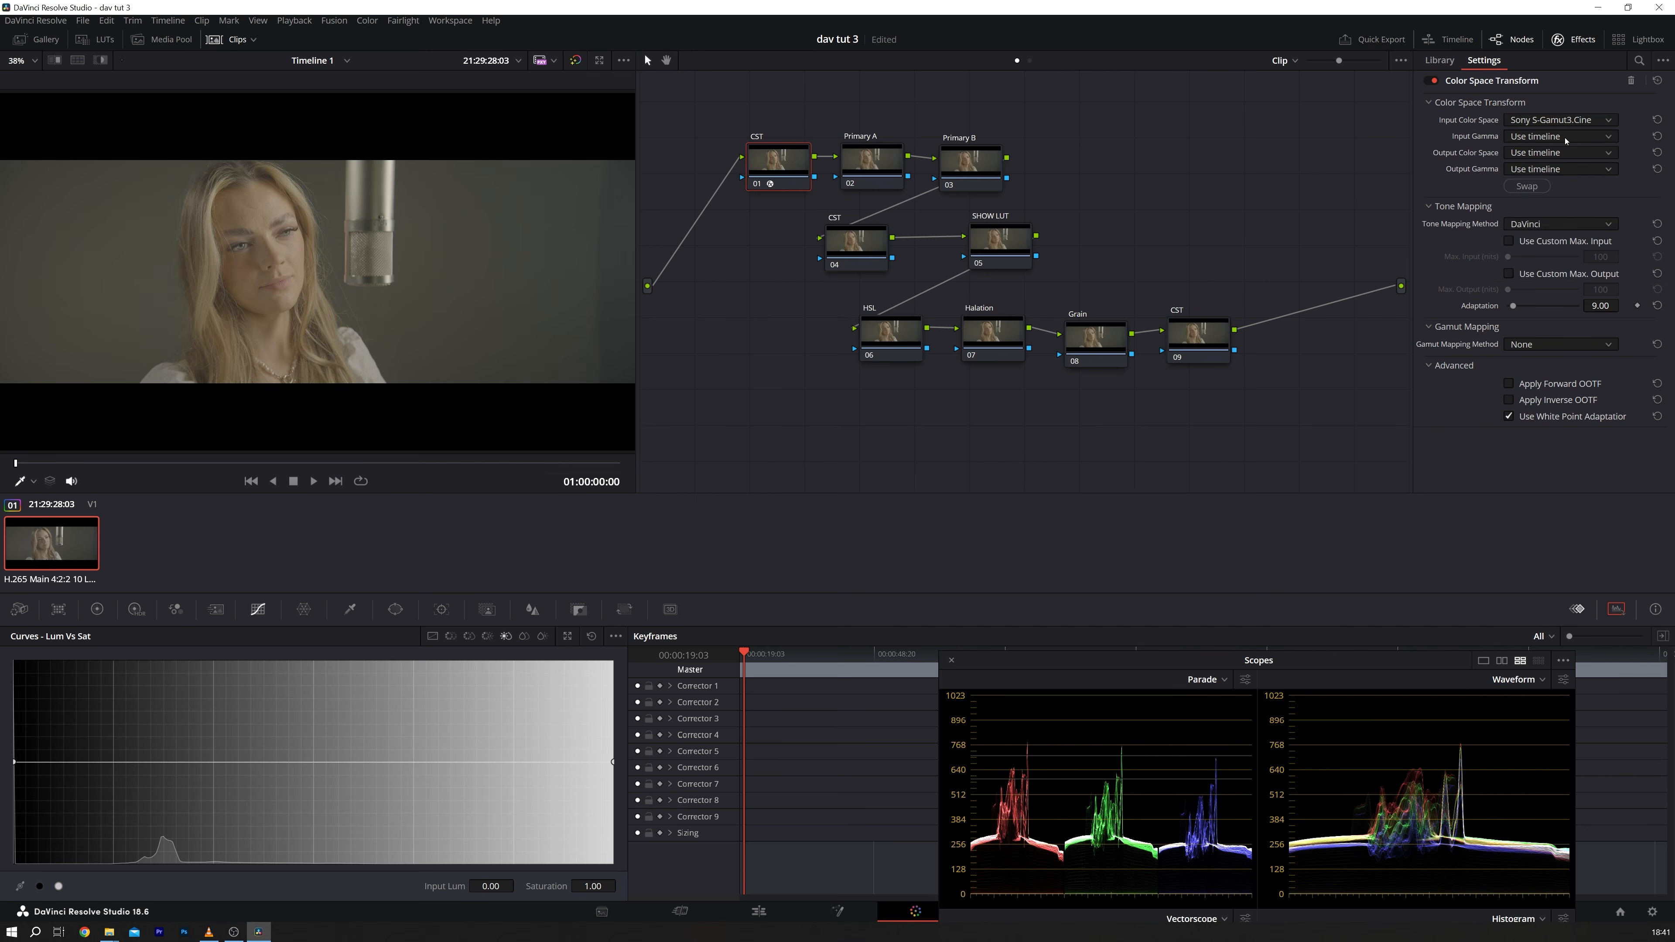
Step: Set the first CST node's input gamma to Sony S-Log3
{"action": "left_click", "coordinate": [1566, 137]}
{"action": "scroll", "coordinate": [1563, 172], "scroll_direction": "down", "scroll_amount": 5}
{"action": "scroll", "coordinate": [1563, 173], "scroll_direction": "down", "scroll_amount": 10}
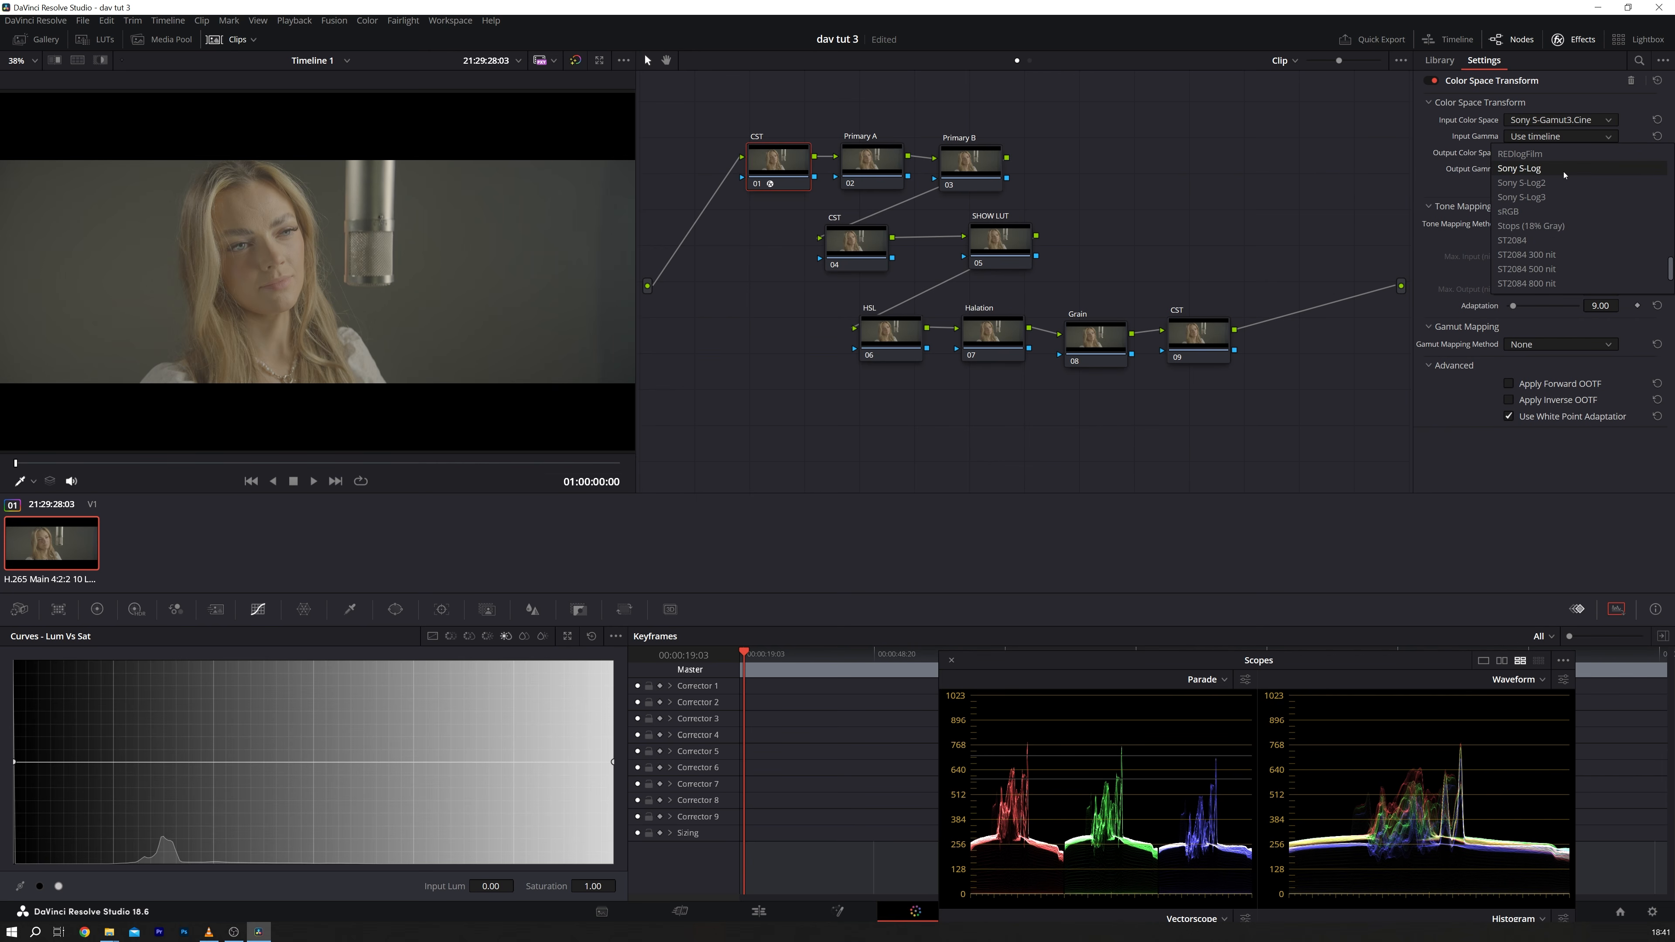
{"action": "left_click", "coordinate": [1563, 197]}
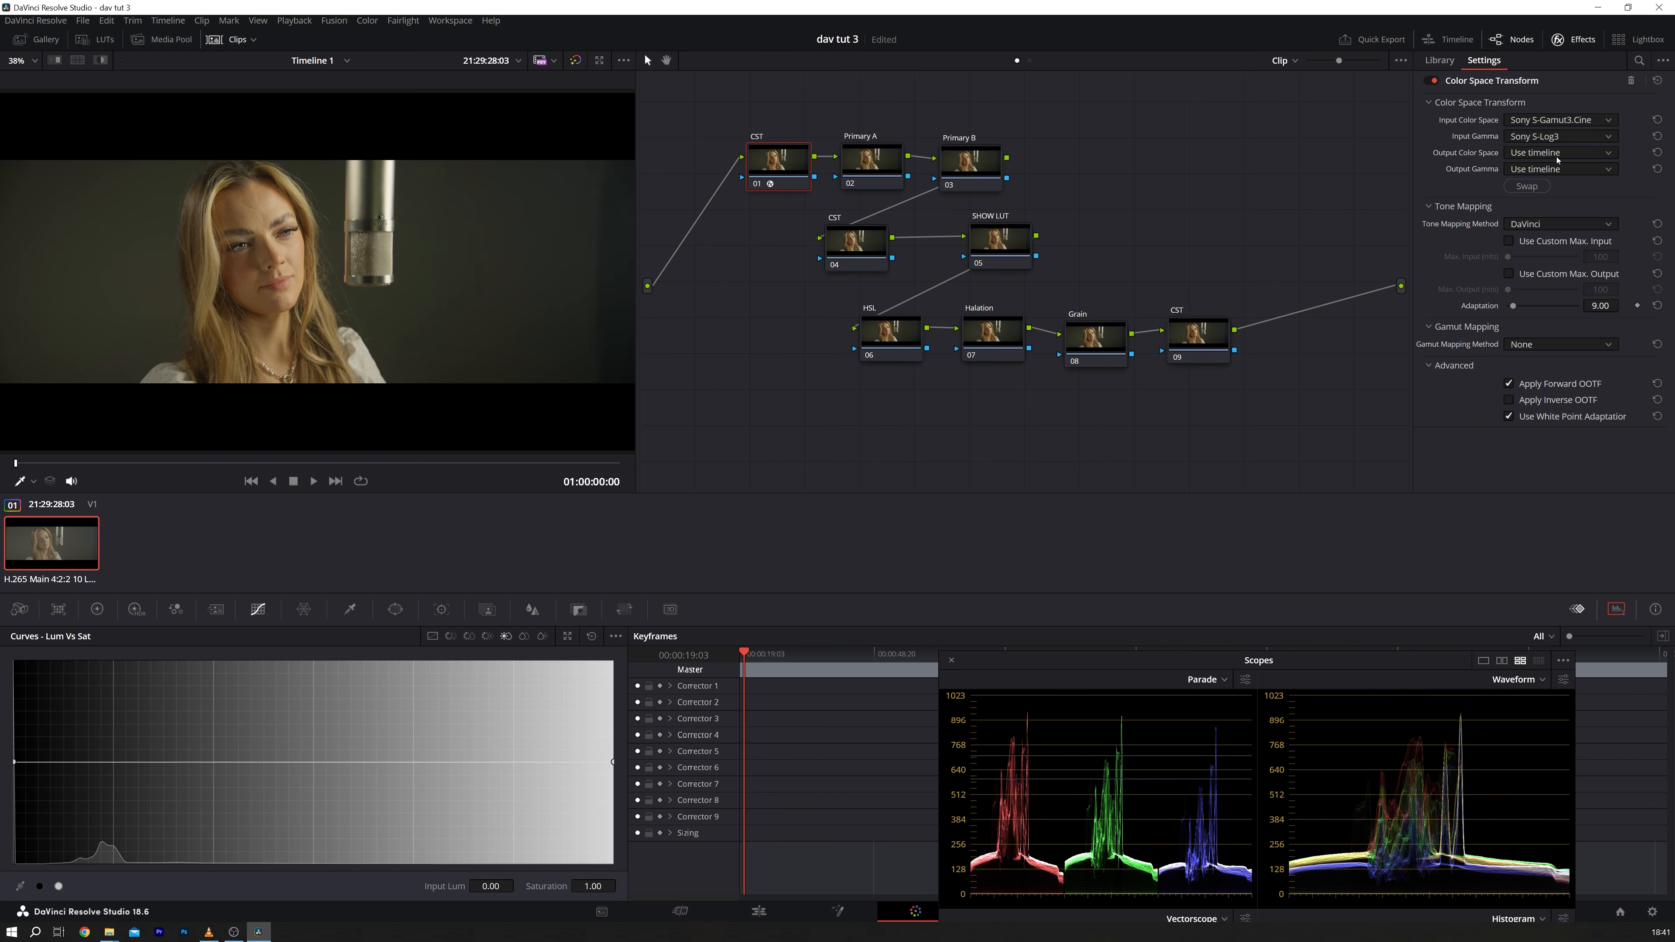
Step: Set the first CST node's output color space to Sony S-Gamut3.Cine and its output gamma to Sony S-Log3
{"action": "left_click", "coordinate": [1557, 157]}
{"action": "scroll", "coordinate": [1557, 197], "scroll_direction": "down", "scroll_amount": 5}
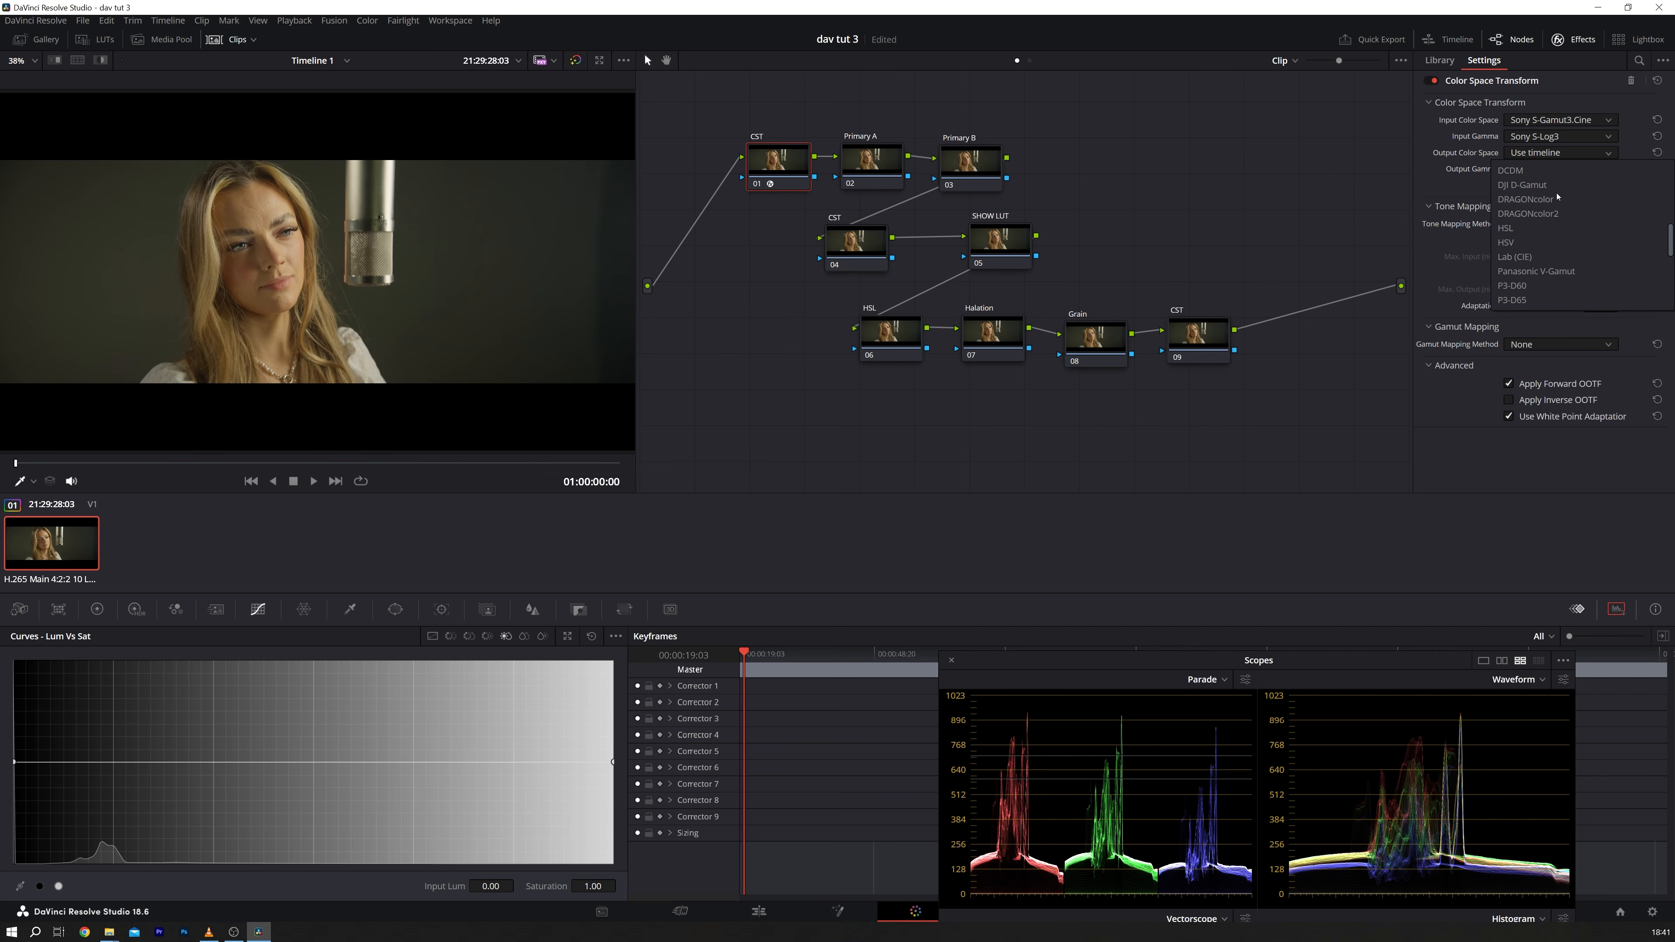
{"action": "scroll", "coordinate": [1558, 197], "scroll_direction": "down", "scroll_amount": 5}
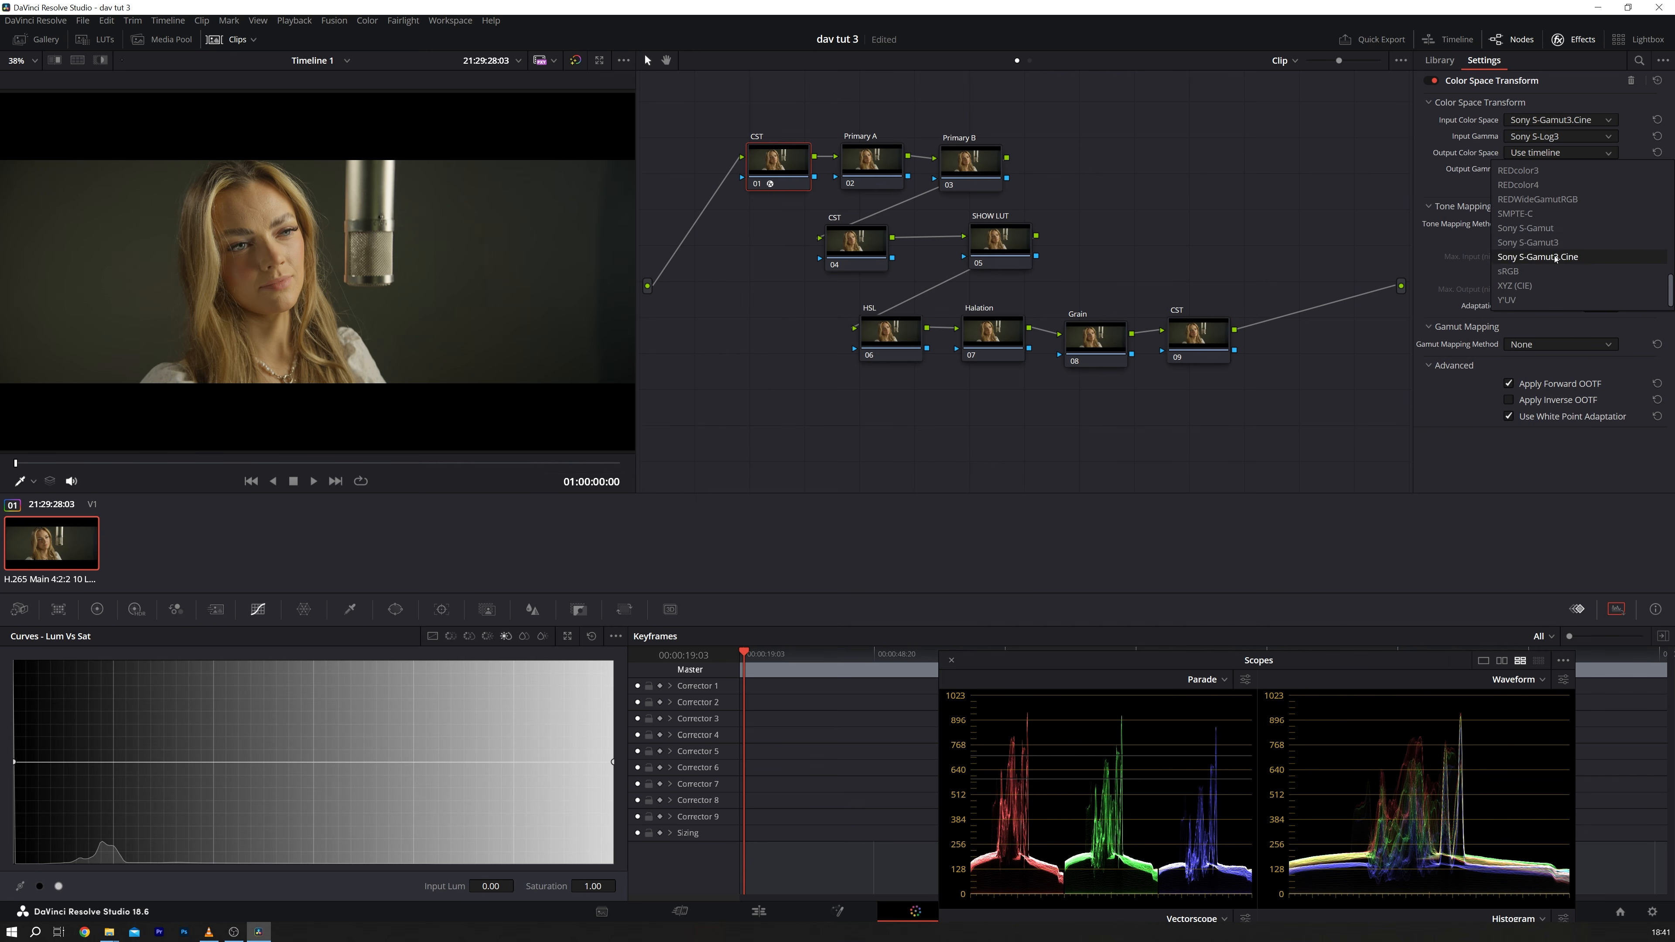
{"action": "left_click", "coordinate": [1558, 256]}
{"action": "left_click", "coordinate": [1554, 170]}
{"action": "scroll", "coordinate": [1558, 228], "scroll_direction": "down", "scroll_amount": 3}
{"action": "scroll", "coordinate": [1558, 228], "scroll_direction": "down", "scroll_amount": 6}
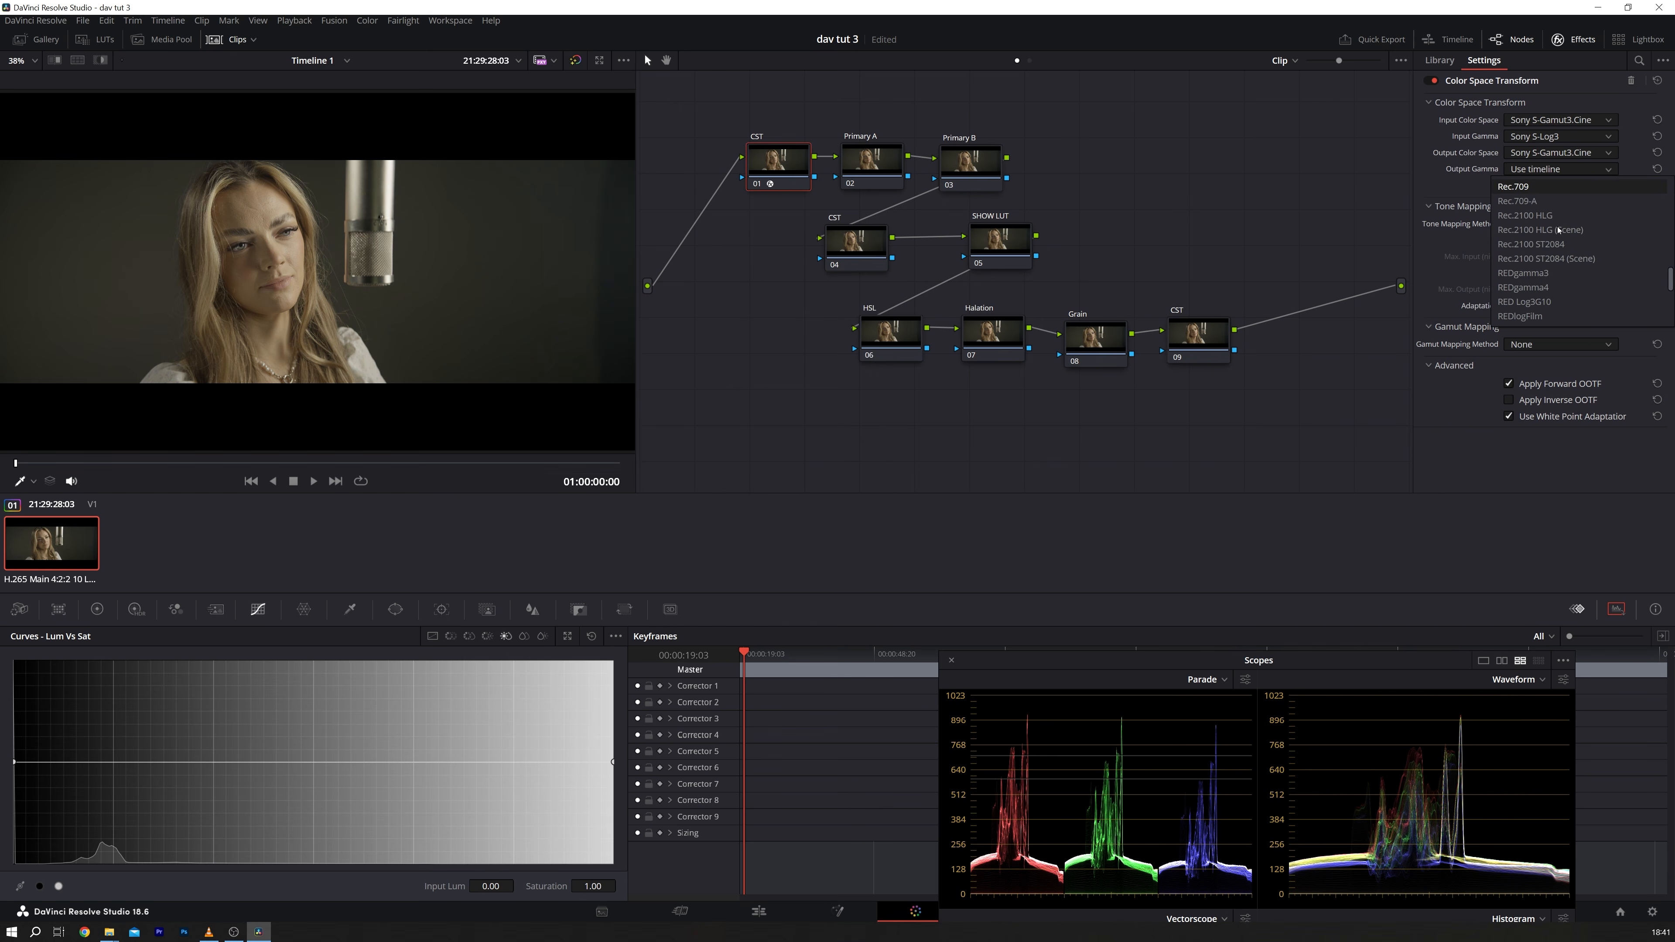
{"action": "left_click", "coordinate": [1577, 273]}
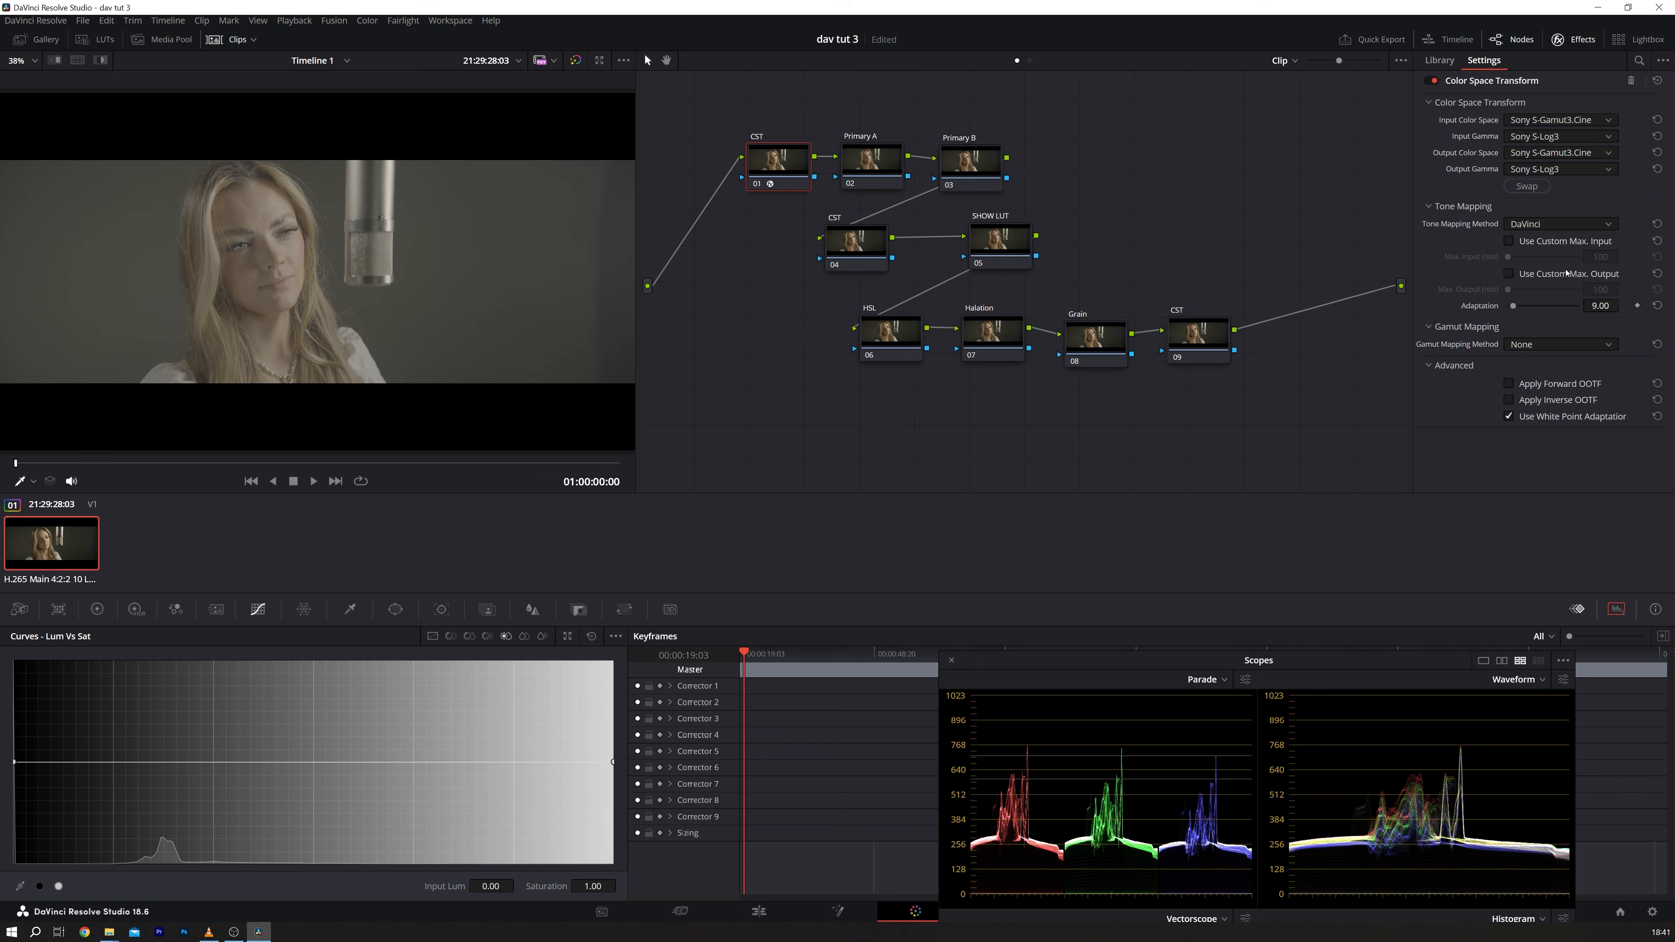
Step: Apply the Color Space Transform effect to the last CST node and set its input color space to Sony S-Gamut3.Cine
{"action": "left_click", "coordinate": [1196, 345]}
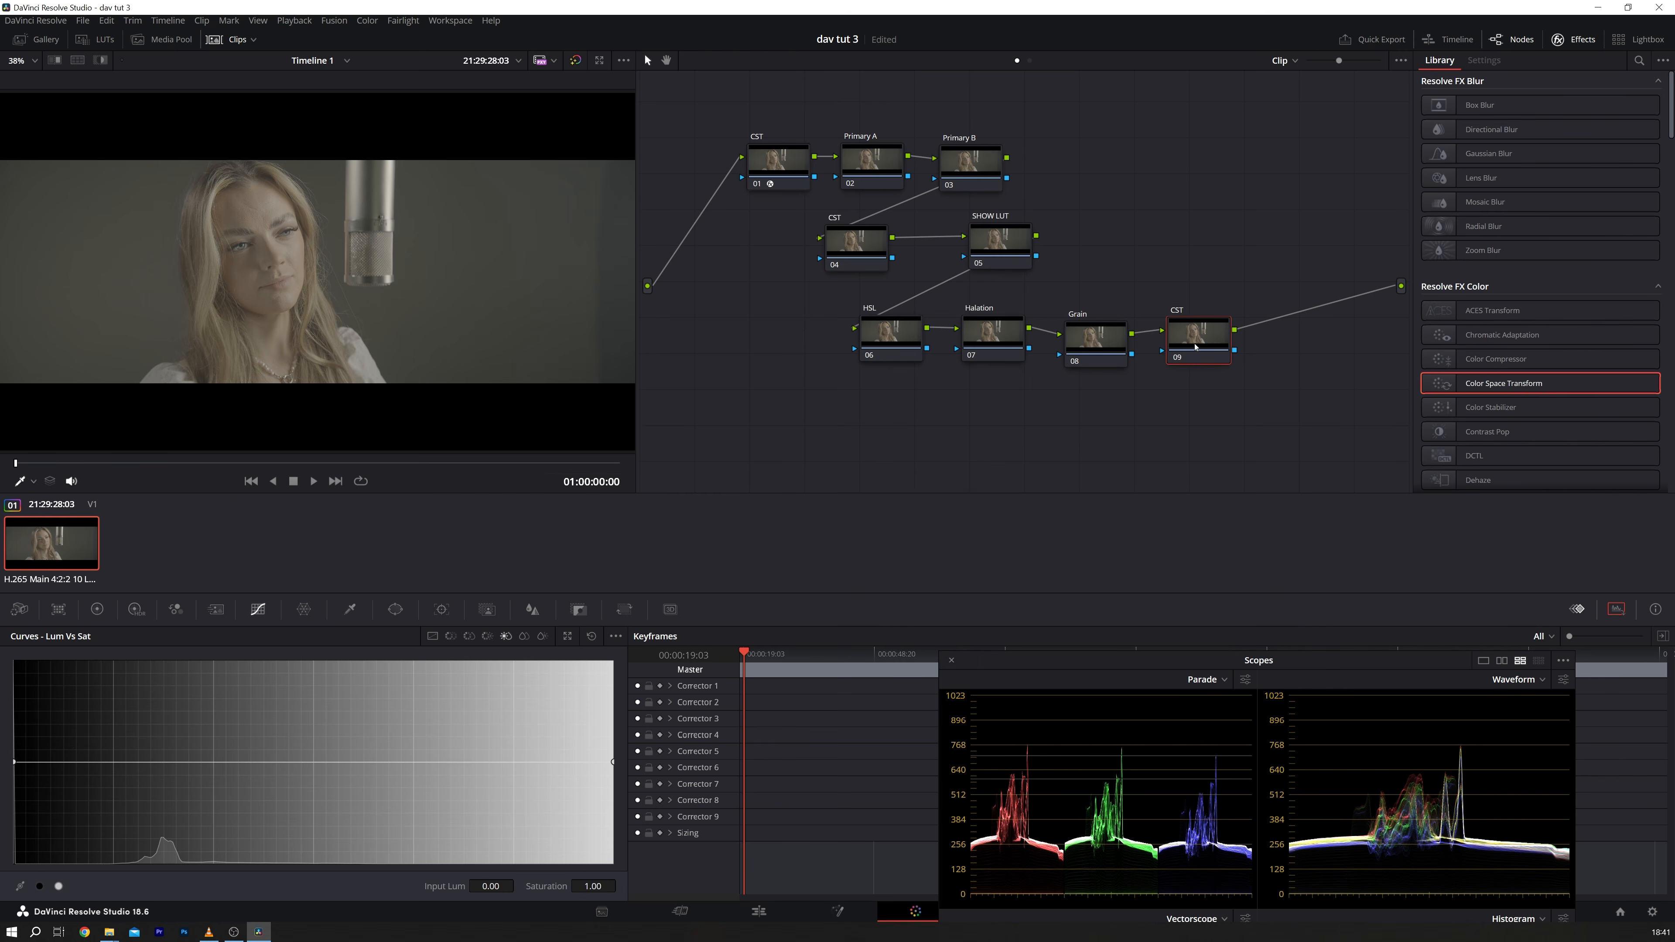
{"action": "left_click_drag", "start_coordinate": [1495, 388], "coordinate": [1197, 345]}
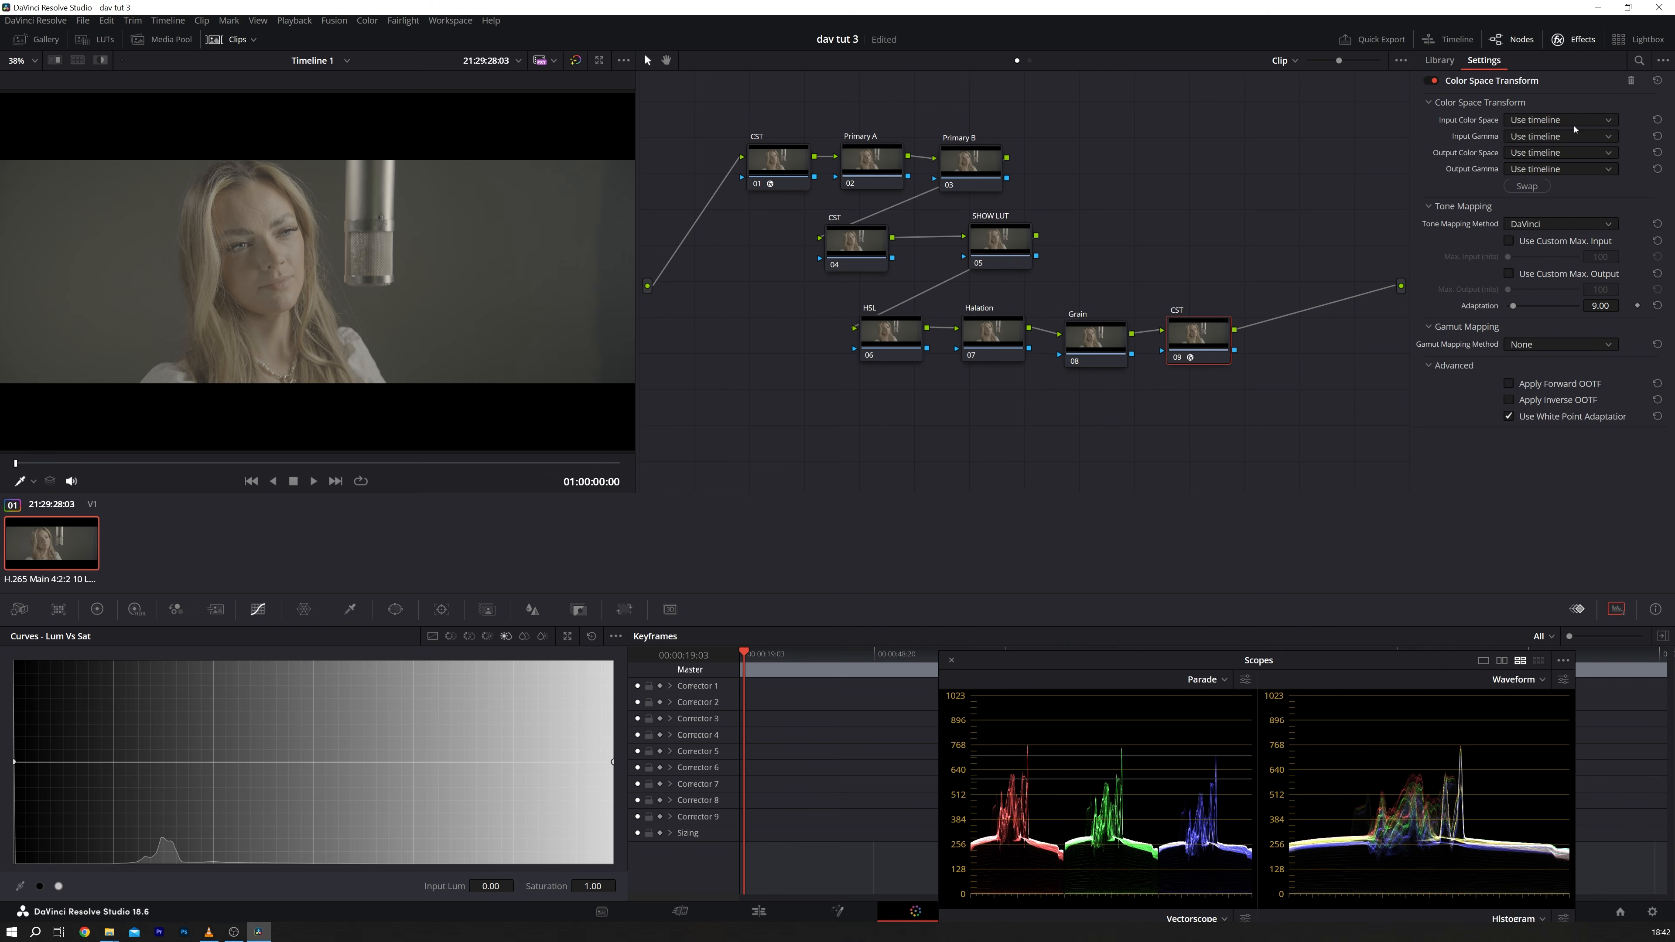
{"action": "left_click", "coordinate": [1576, 122]}
{"action": "scroll", "coordinate": [1558, 166], "scroll_direction": "down", "scroll_amount": 5}
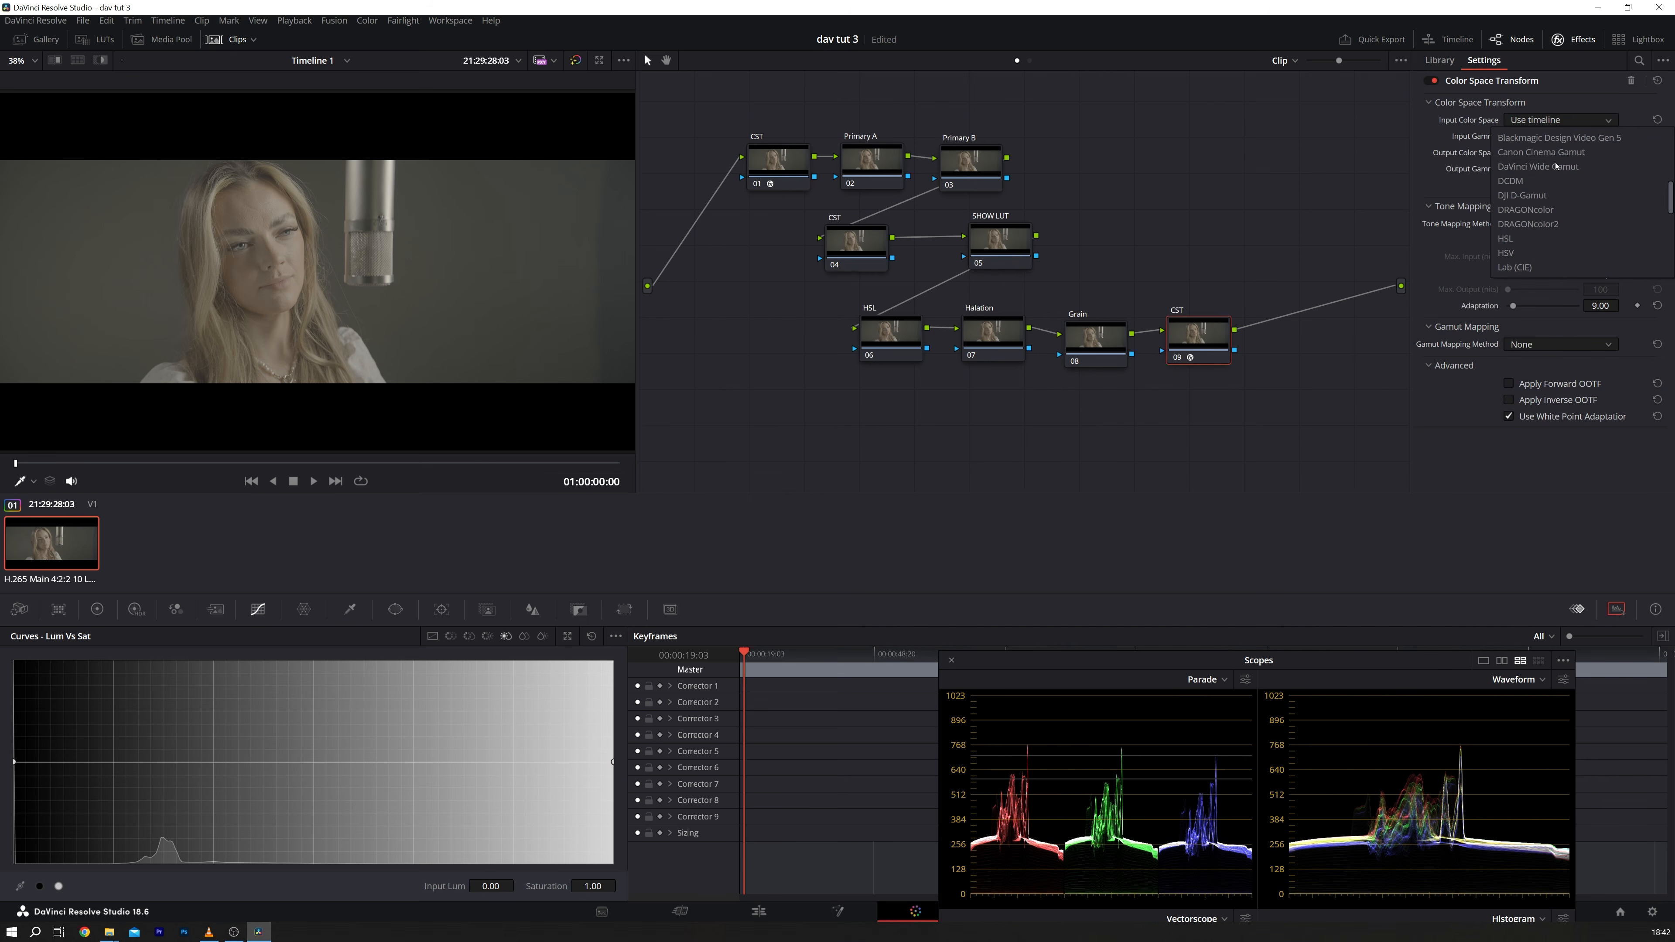
{"action": "scroll", "coordinate": [1558, 165], "scroll_direction": "down", "scroll_amount": 3}
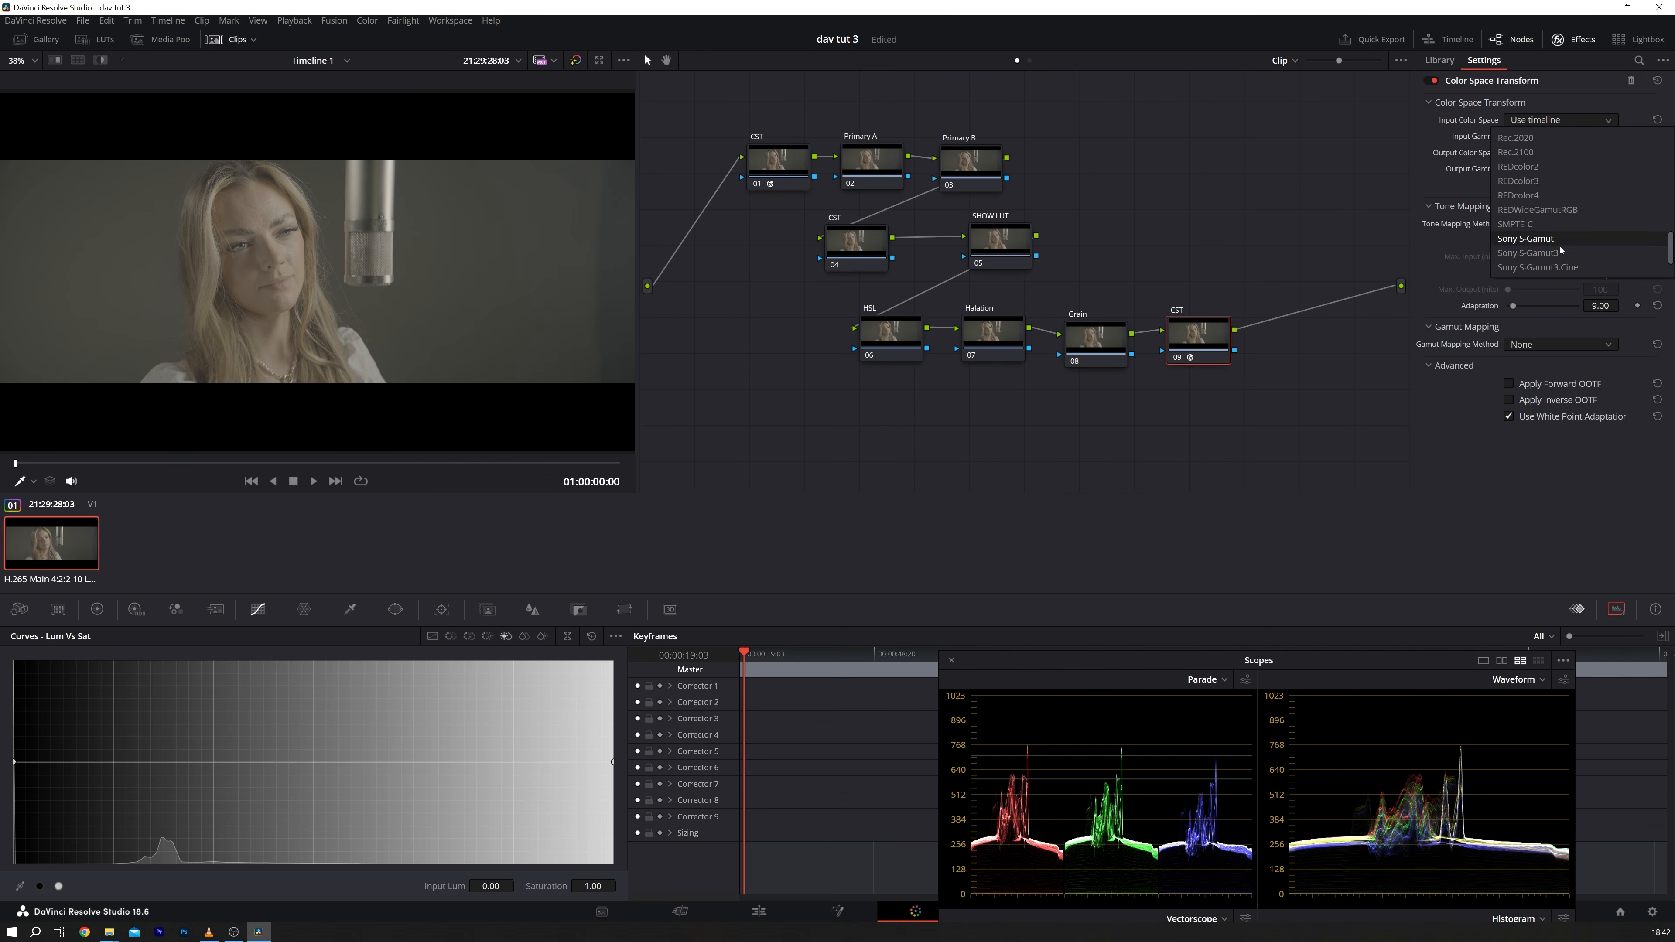
{"action": "left_click", "coordinate": [1562, 267]}
Step: Set the last CST node's input gamma to Sony S-Log3
{"action": "left_click", "coordinate": [1559, 136]}
{"action": "scroll", "coordinate": [1555, 217], "scroll_direction": "down", "scroll_amount": 3}
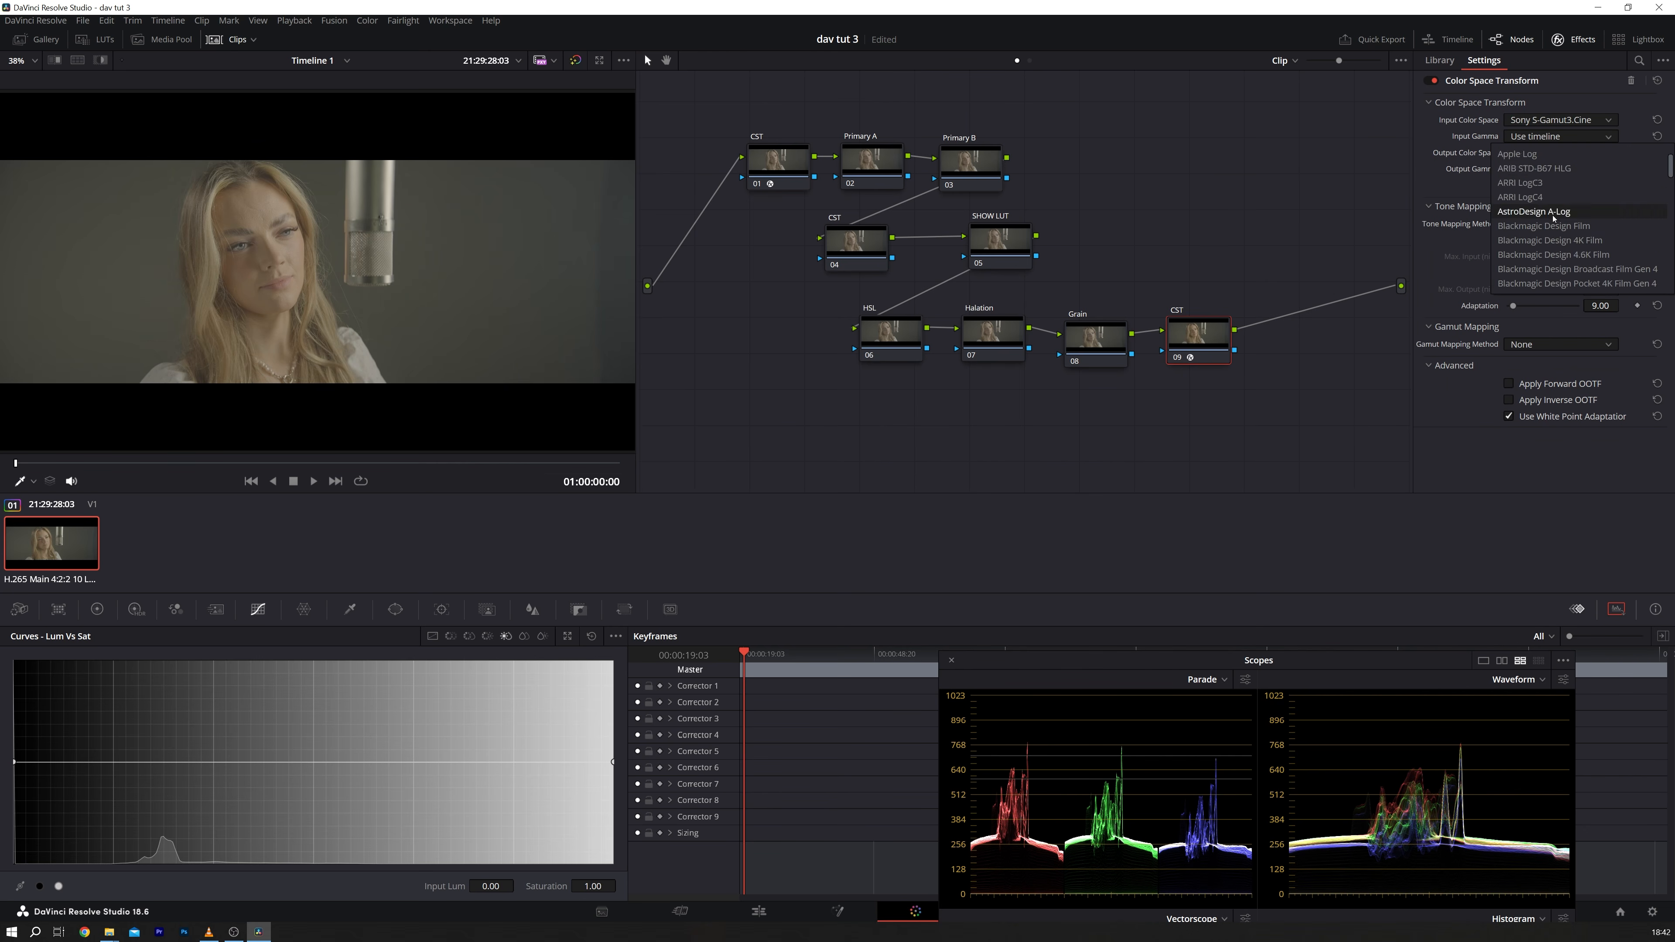
{"action": "scroll", "coordinate": [1554, 217], "scroll_direction": "down", "scroll_amount": 6}
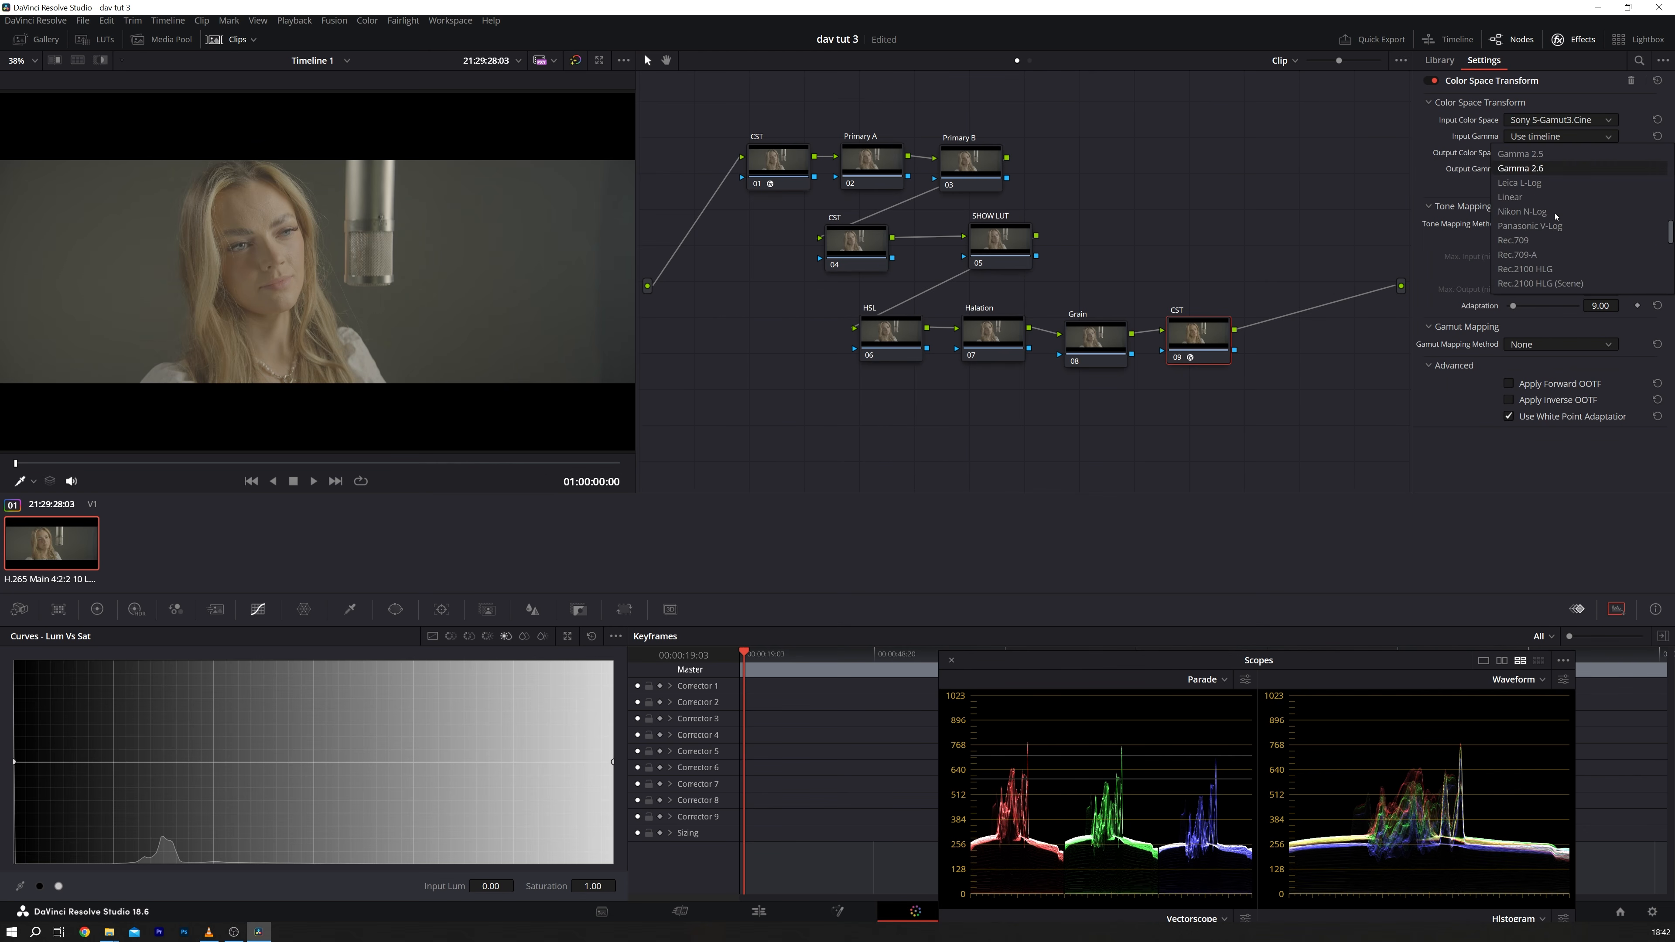
{"action": "left_click", "coordinate": [1524, 283]}
Step: Set the last CST node's output color space to Rec.709 and its output gamma to Gamma 2.4
{"action": "left_click", "coordinate": [1565, 157]}
{"action": "scroll", "coordinate": [1559, 237], "scroll_direction": "down", "scroll_amount": 5}
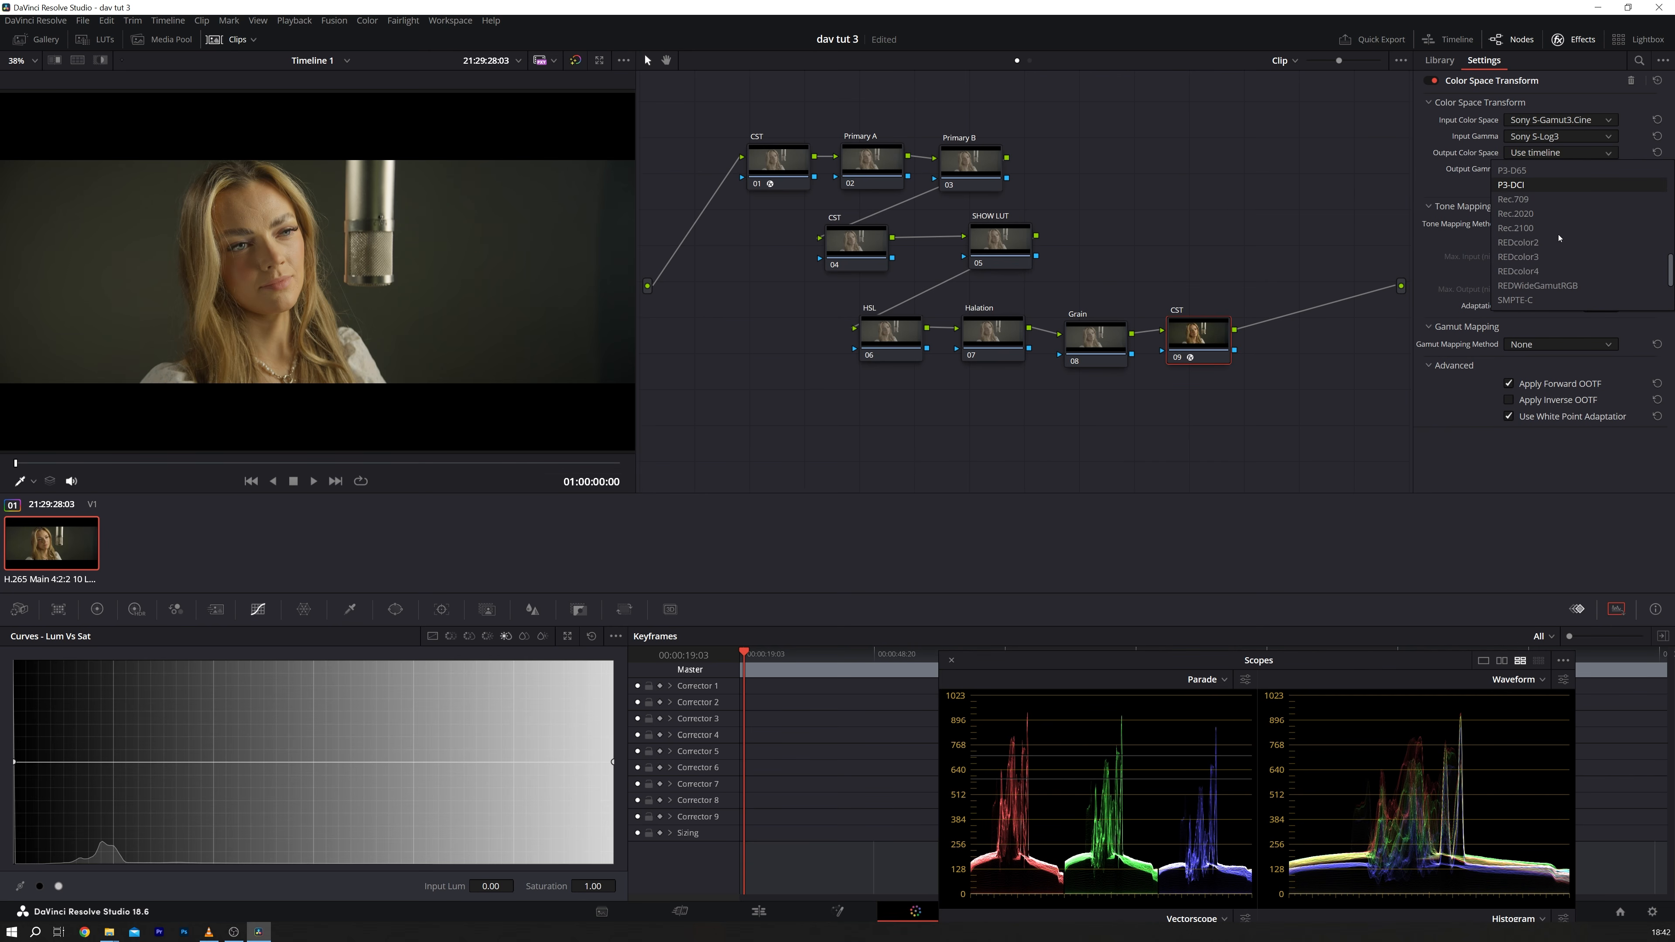
{"action": "left_click", "coordinate": [1523, 199]}
{"action": "left_click", "coordinate": [1557, 170]}
{"action": "scroll", "coordinate": [1563, 231], "scroll_direction": "down", "scroll_amount": 4}
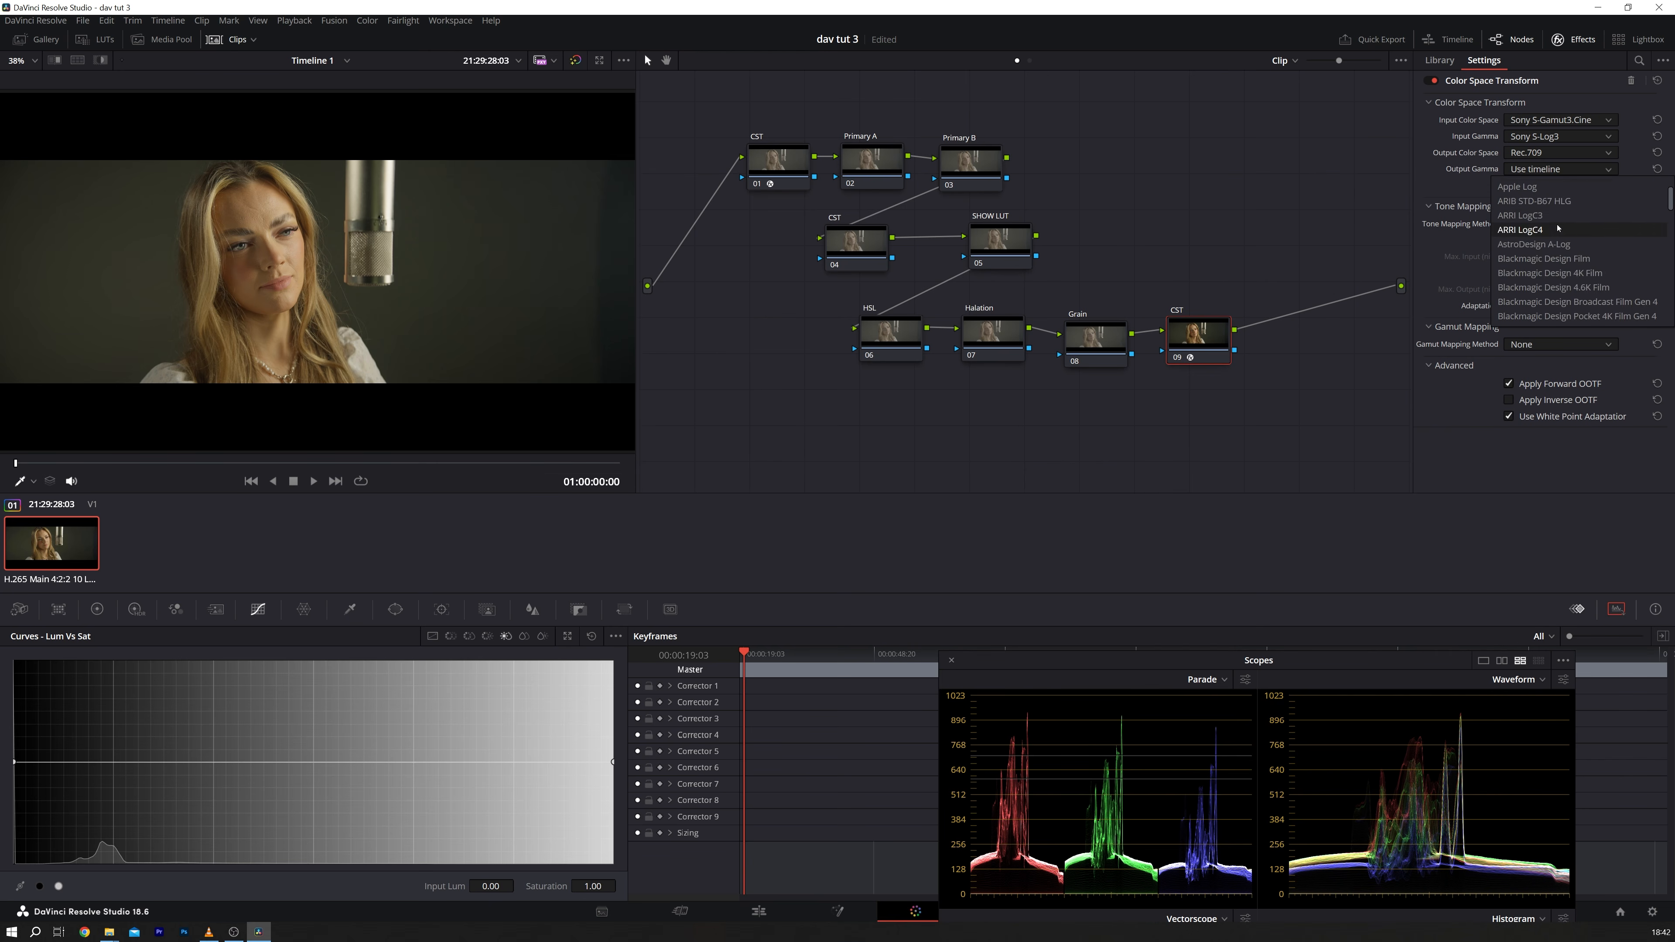
{"action": "scroll", "coordinate": [1564, 238], "scroll_direction": "up", "scroll_amount": 3}
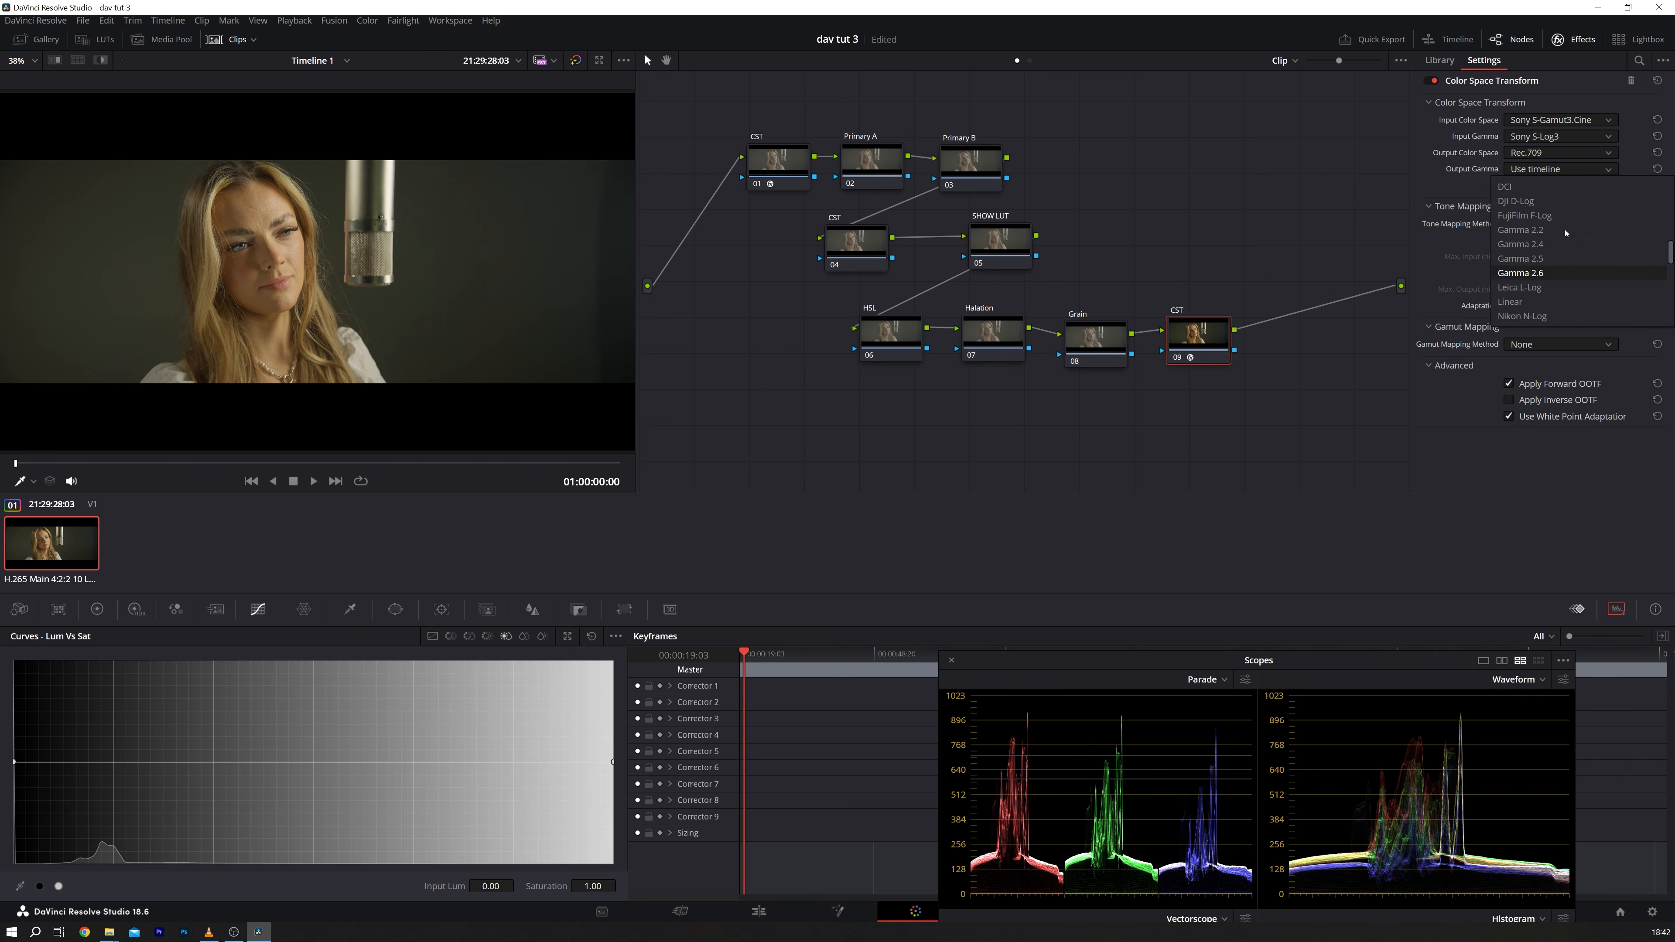
{"action": "left_click", "coordinate": [1562, 244]}
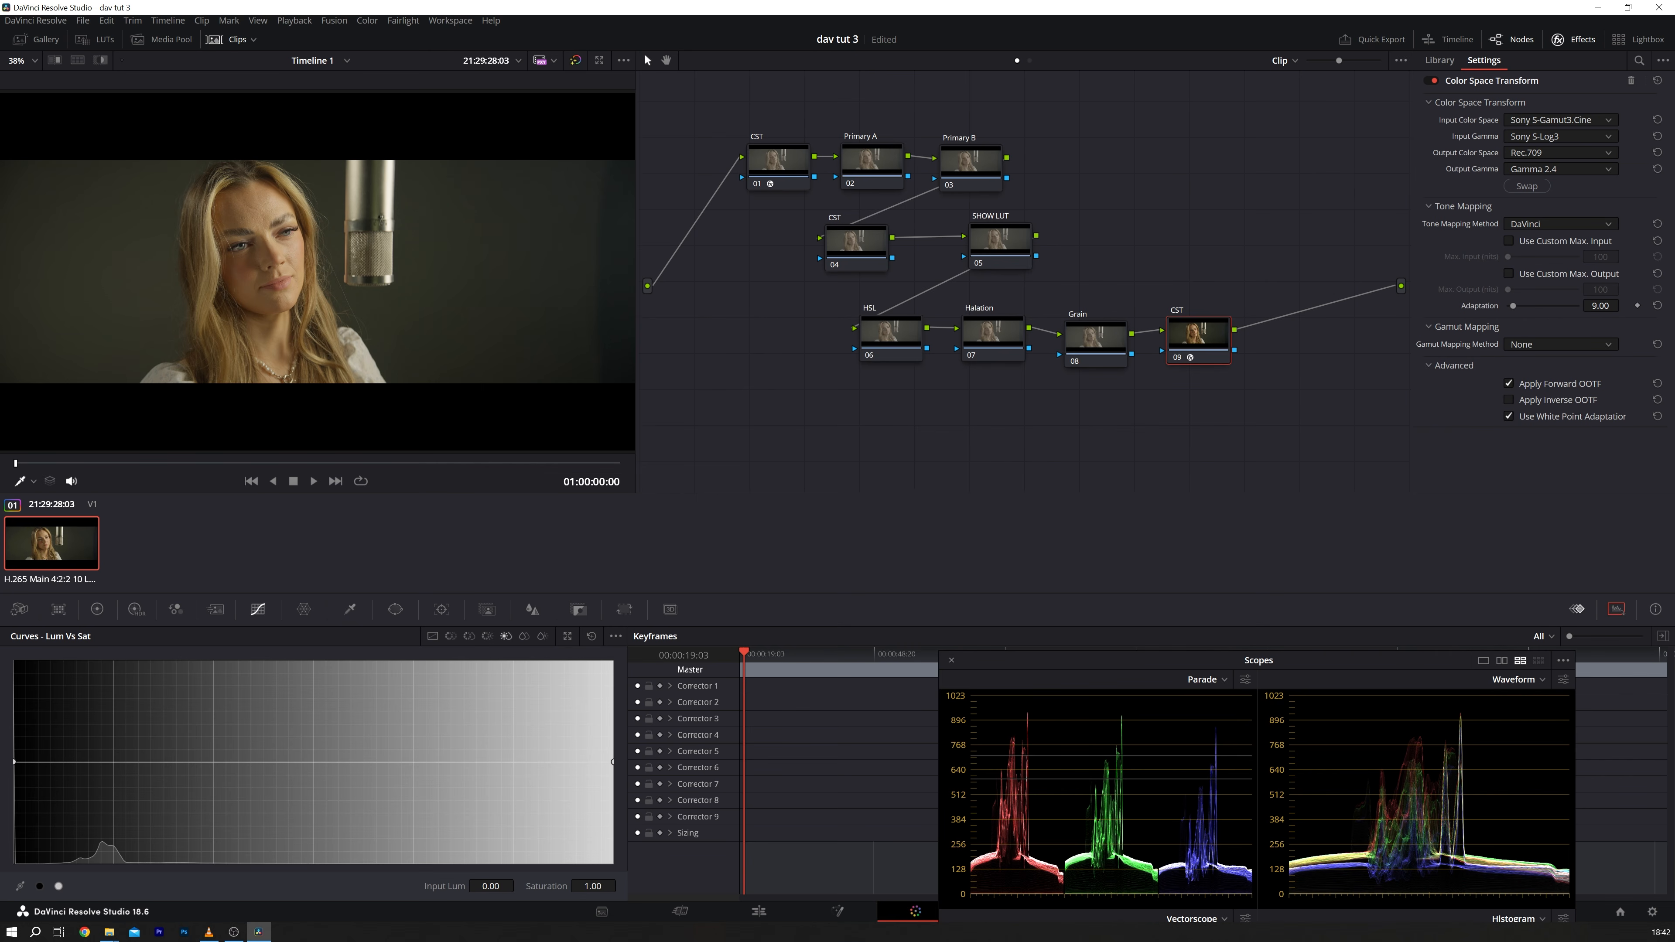
{"action": "key", "text": "alt+Tab"}
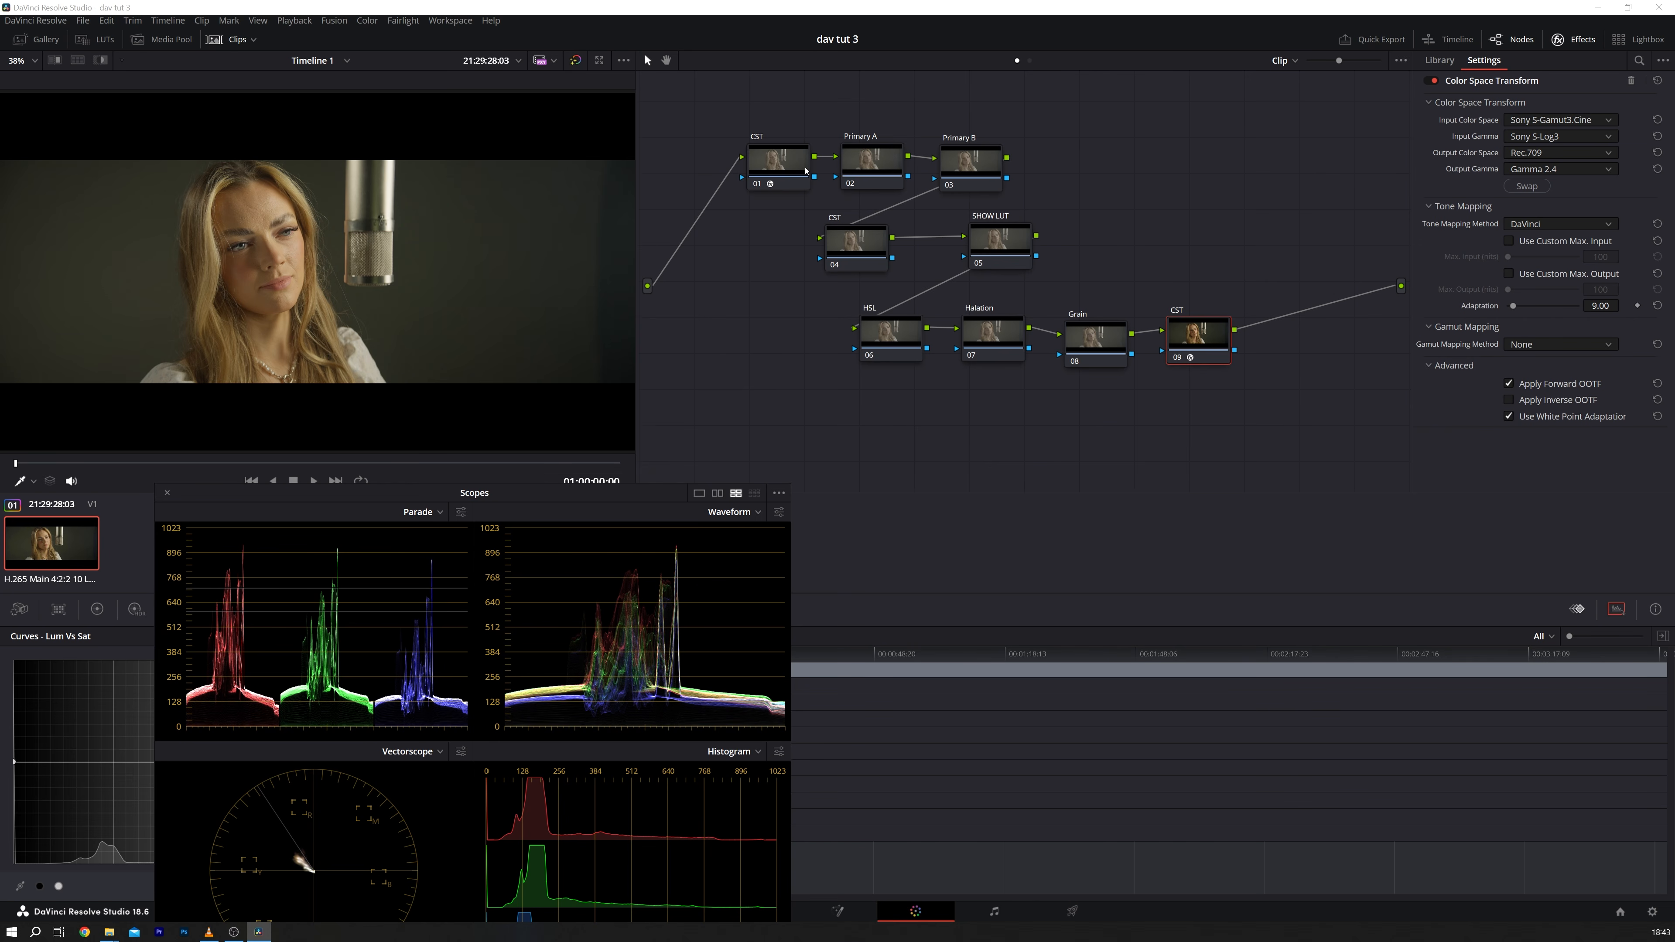
Step: Set the Primary A node's color space to DaVinci Wide Gamut and its gamma to DaVinci Intermediate
{"action": "left_click", "coordinate": [854, 164]}
{"action": "right_click", "coordinate": [862, 162]}
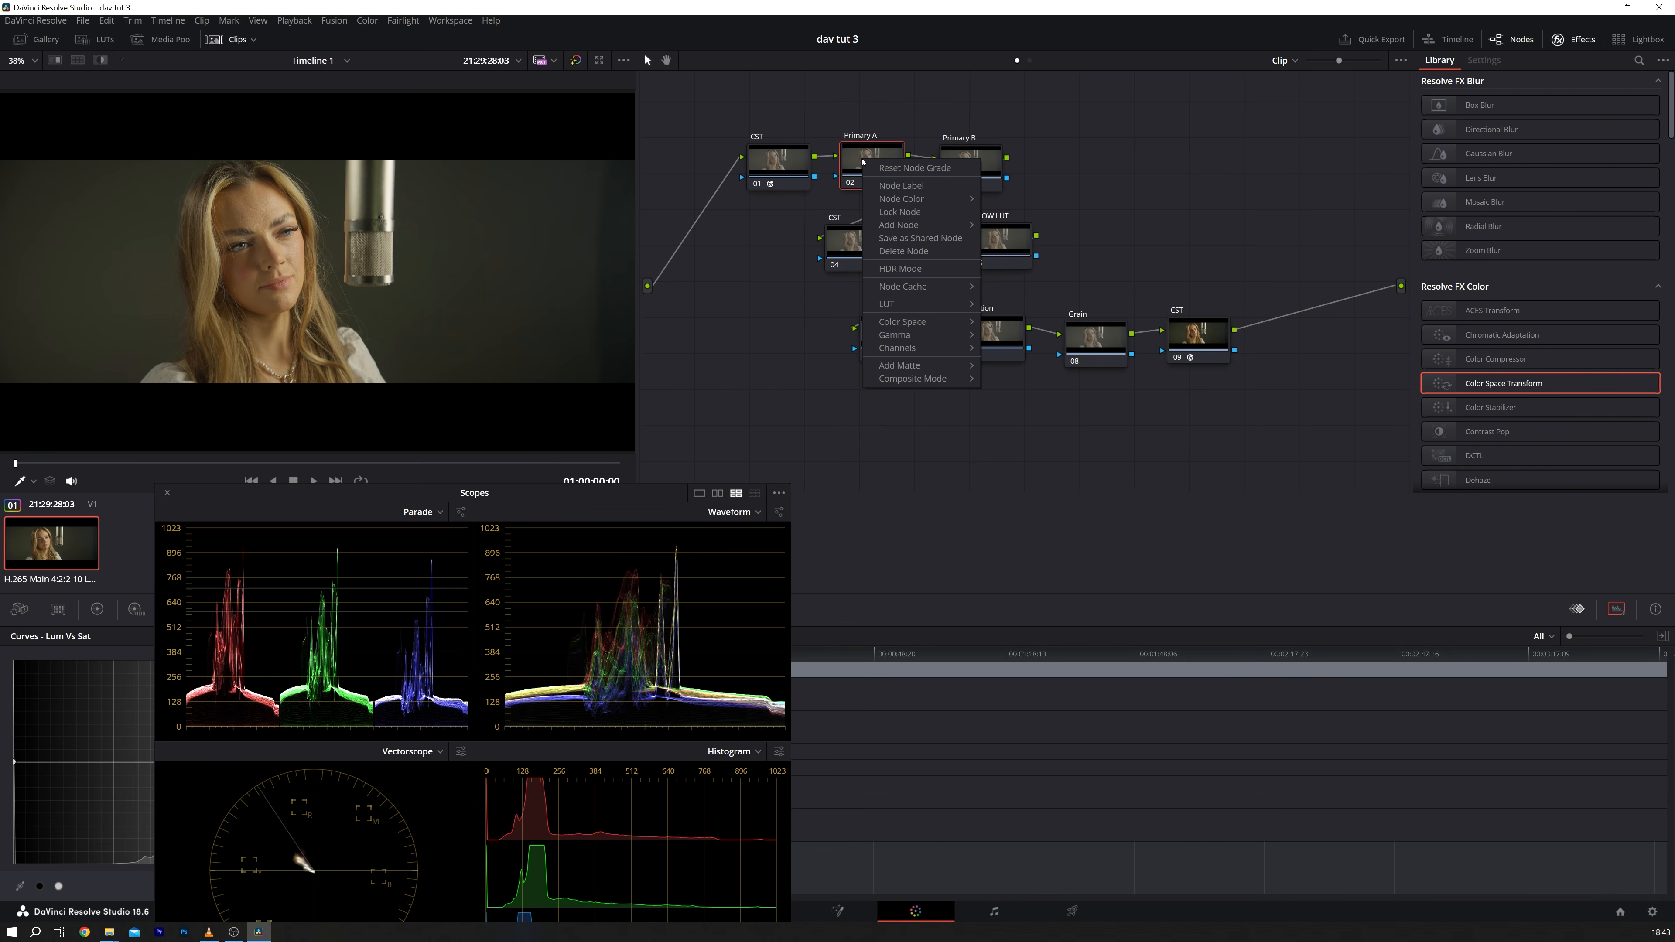
{"action": "mouse_move", "coordinate": [923, 322]}
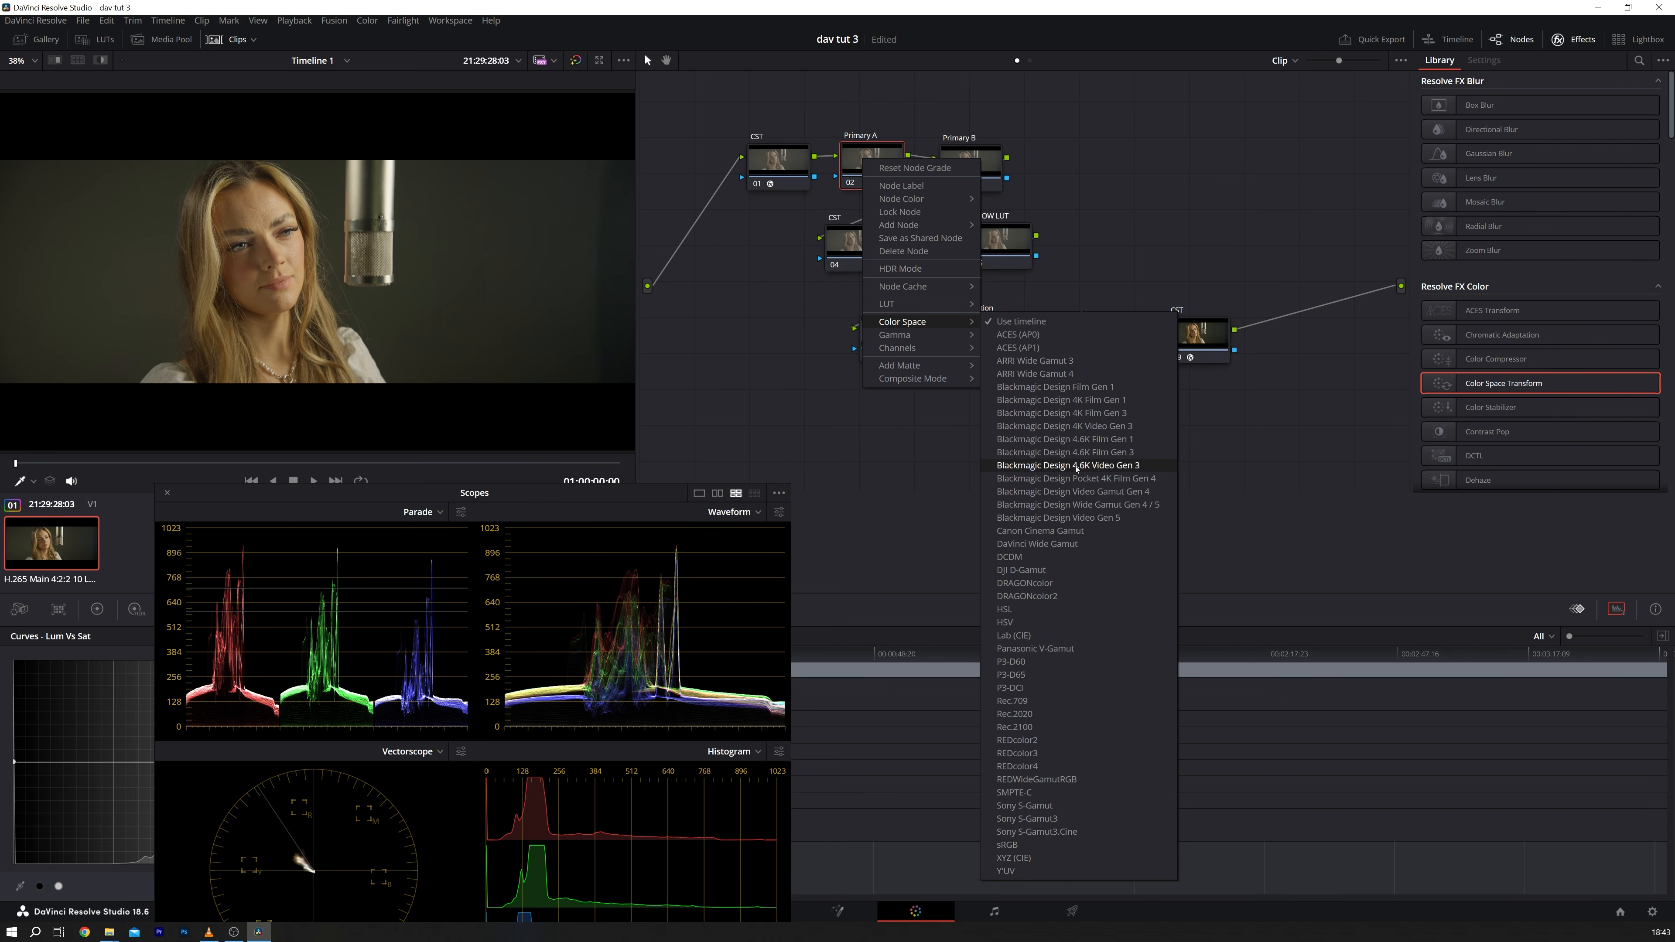
{"action": "left_click", "coordinate": [1070, 546]}
{"action": "right_click", "coordinate": [865, 168]}
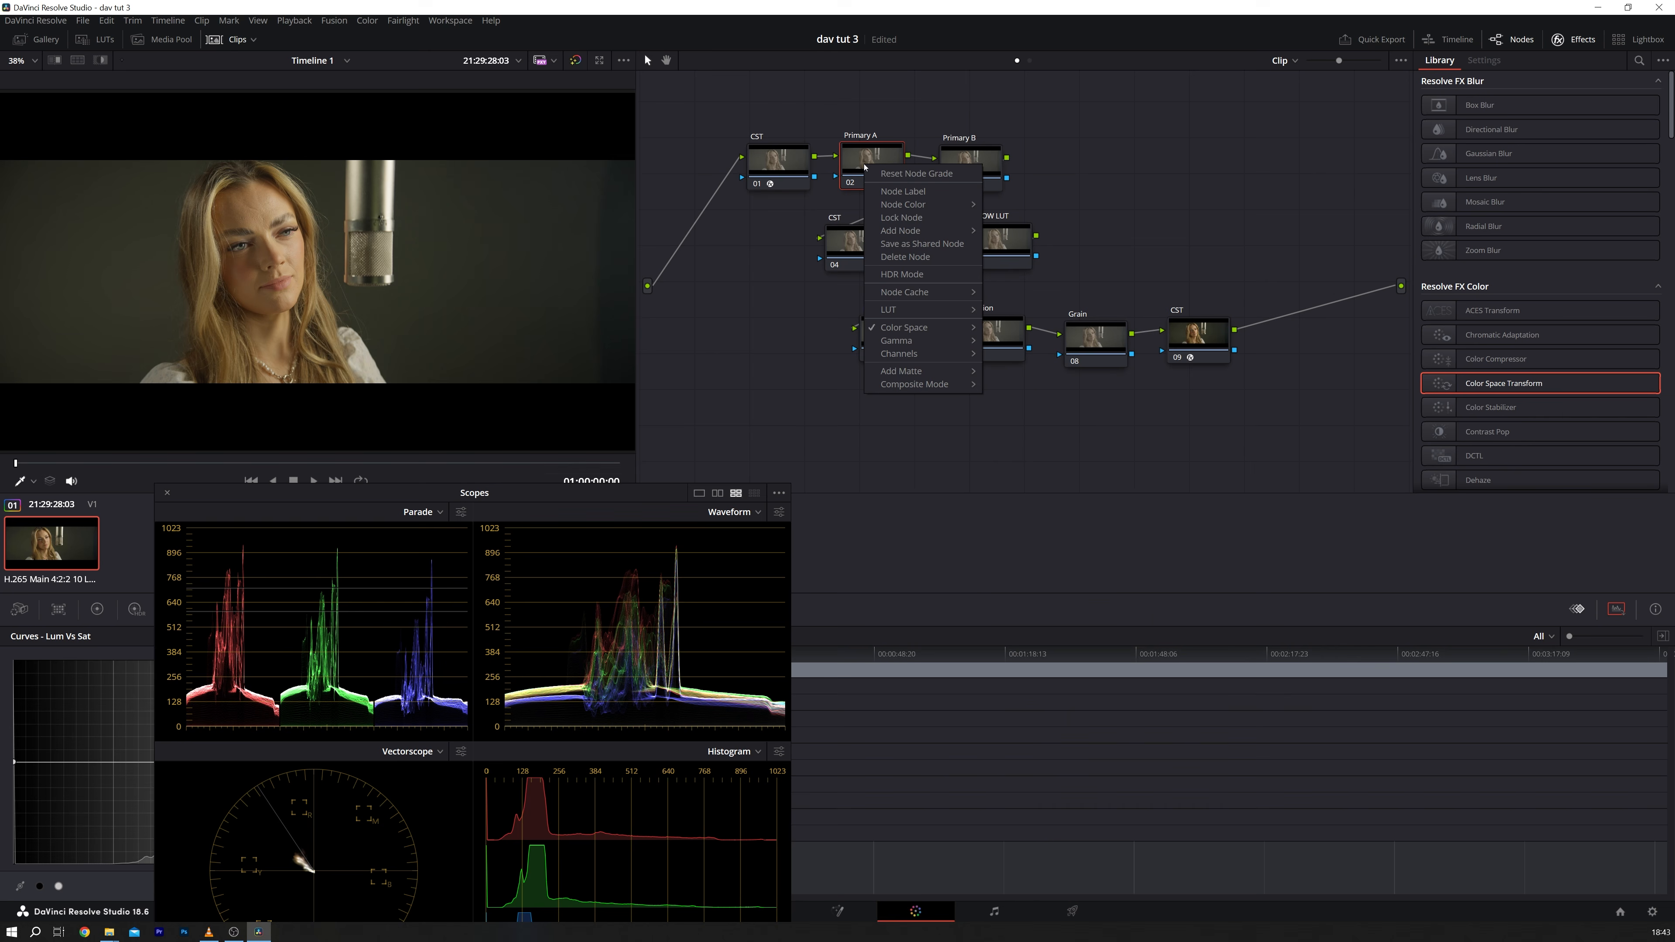
{"action": "mouse_move", "coordinate": [929, 343]}
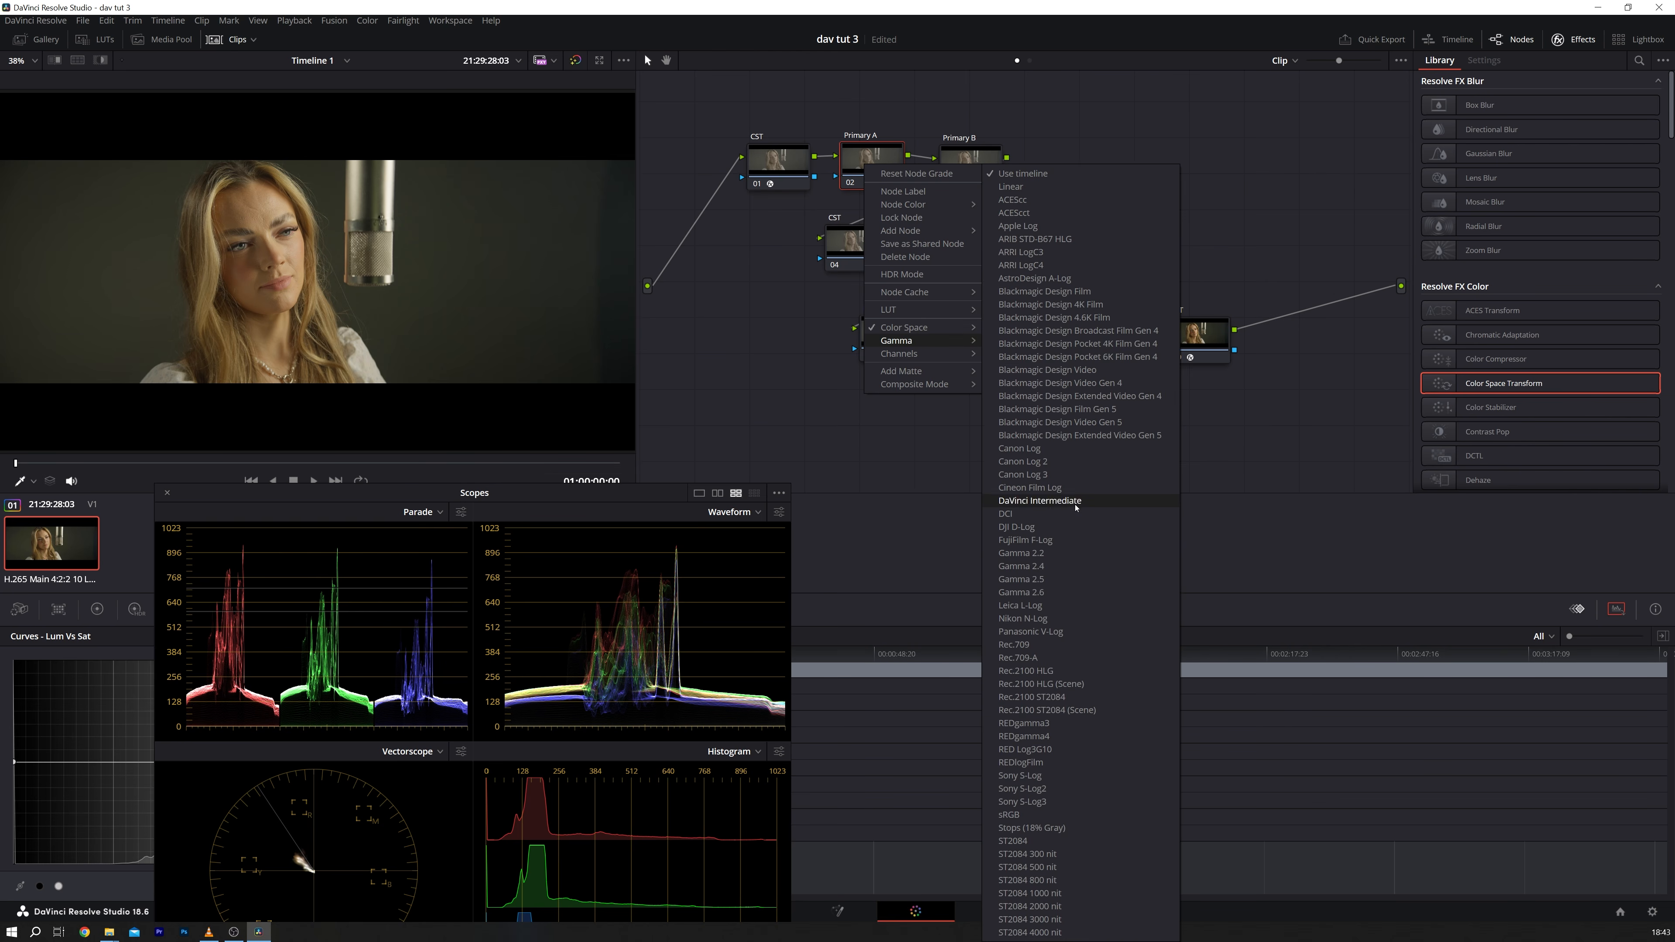
{"action": "left_click", "coordinate": [1075, 505]}
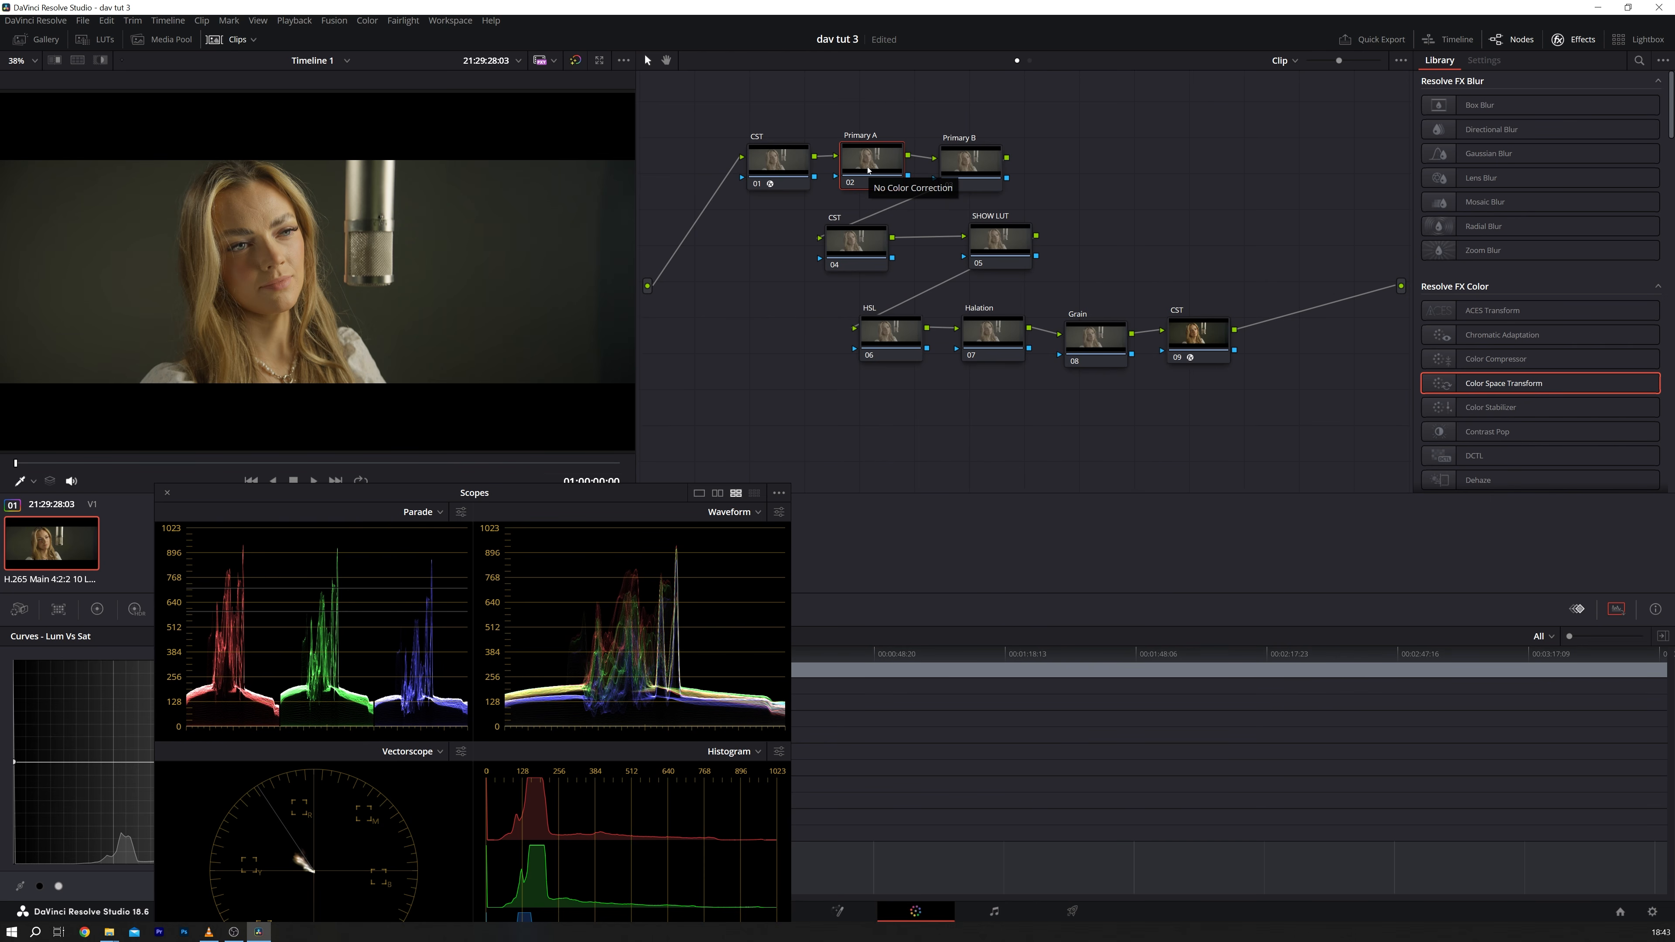
Step: Apply the Color Space Transform effect to the CST node before SHOW LUT and set its output gamma to Cineon Film Log
{"action": "left_click_drag", "start_coordinate": [1477, 379], "coordinate": [852, 251]}
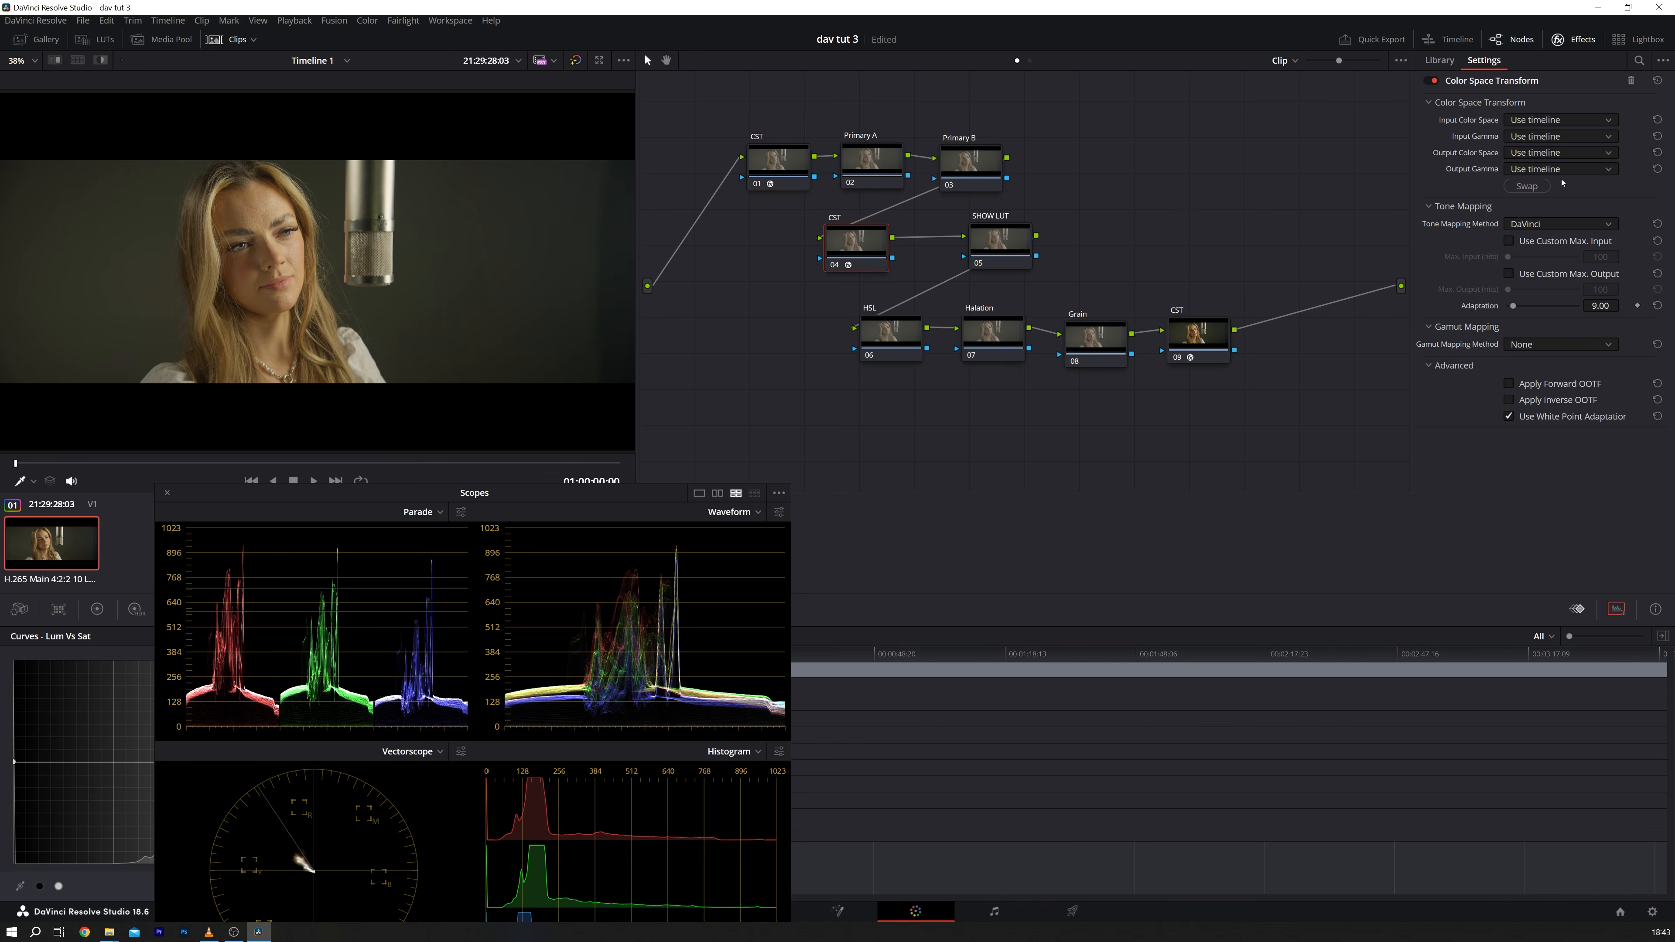
{"action": "left_click", "coordinate": [1570, 170]}
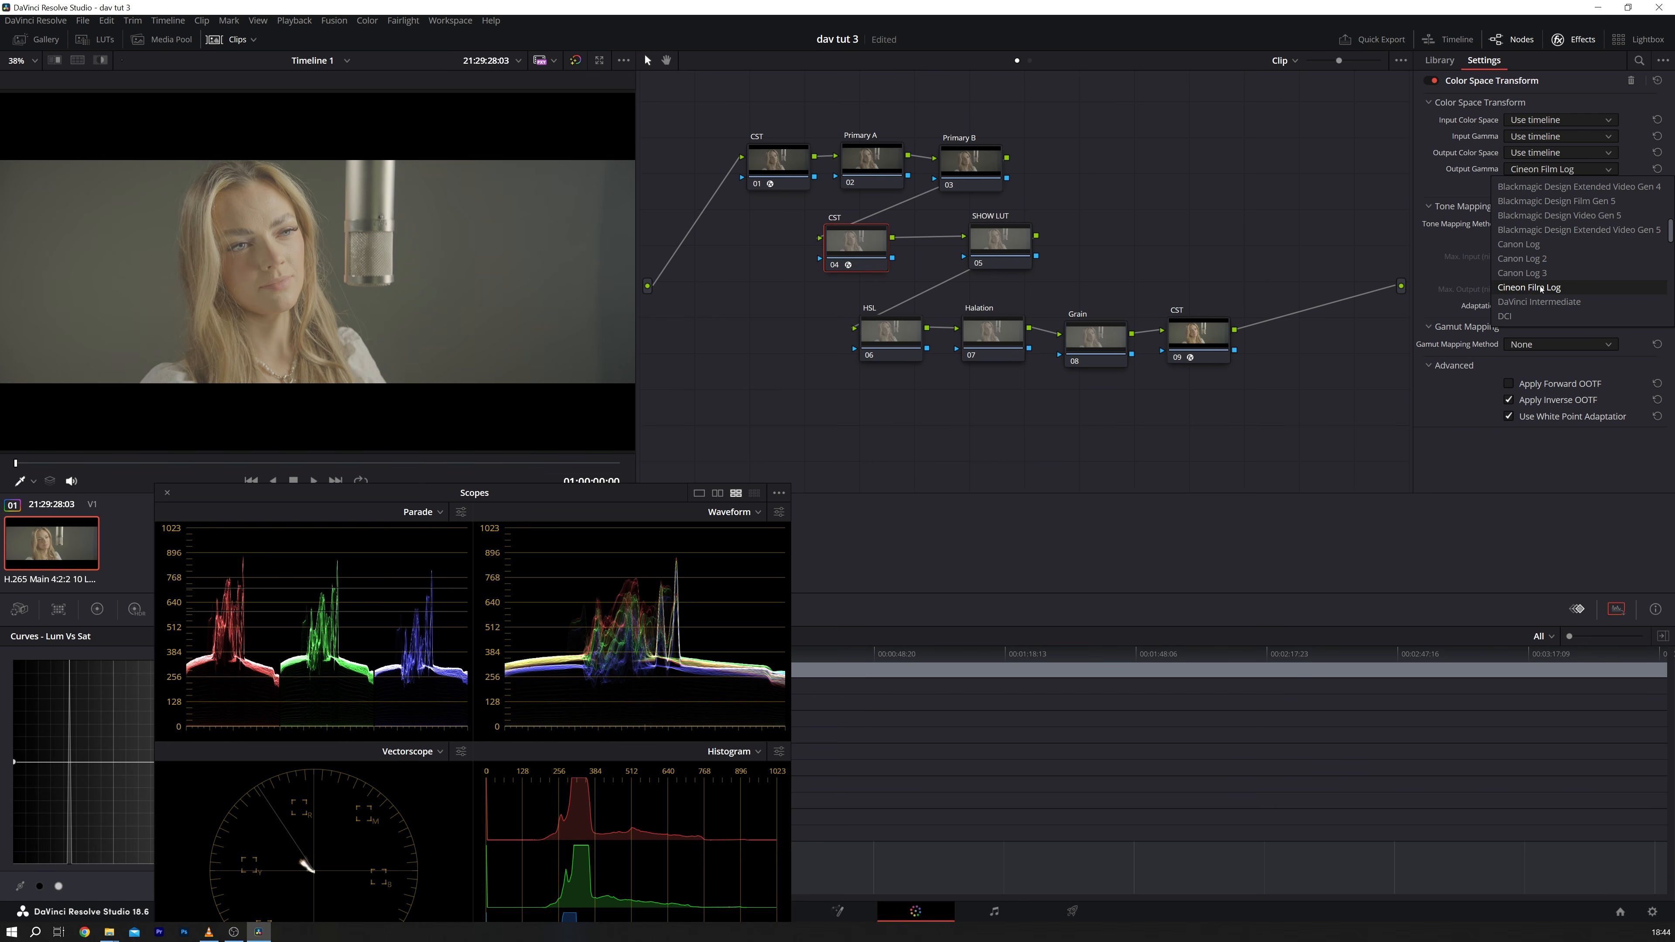
{"action": "left_click", "coordinate": [1553, 213]}
Step: Apply the Rec709 Kodak 2383 D65 film look LUT to the SHOW LUT node
{"action": "left_click", "coordinate": [993, 238]}
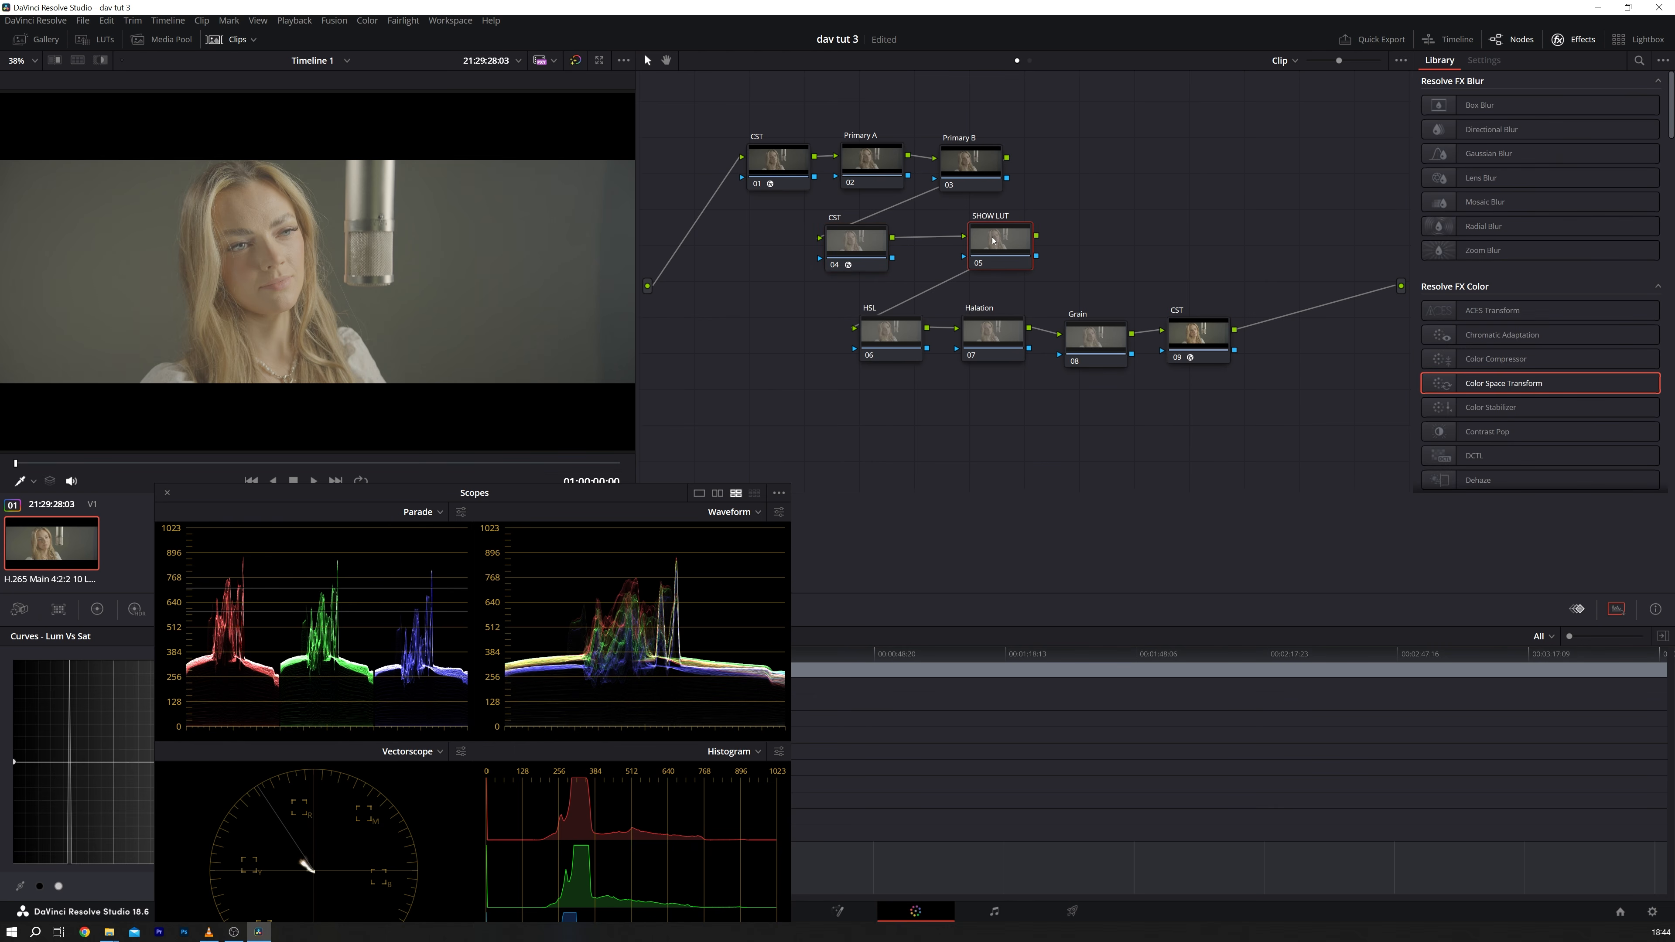
{"action": "right_click", "coordinate": [992, 240]}
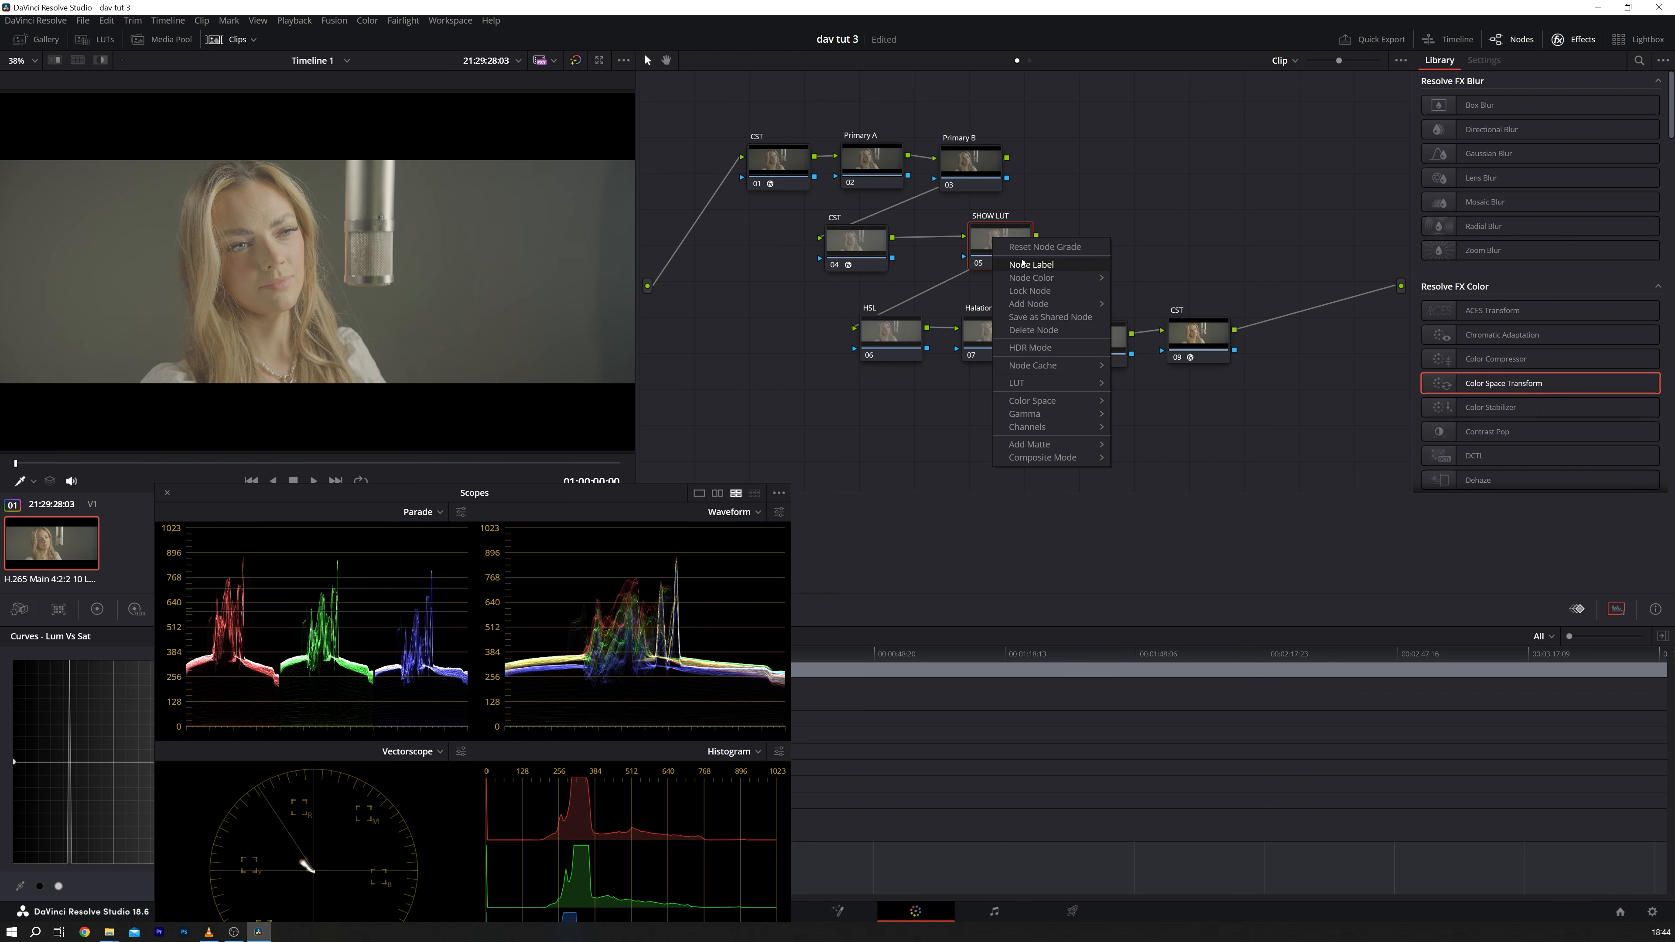
{"action": "mouse_move", "coordinate": [1043, 383]}
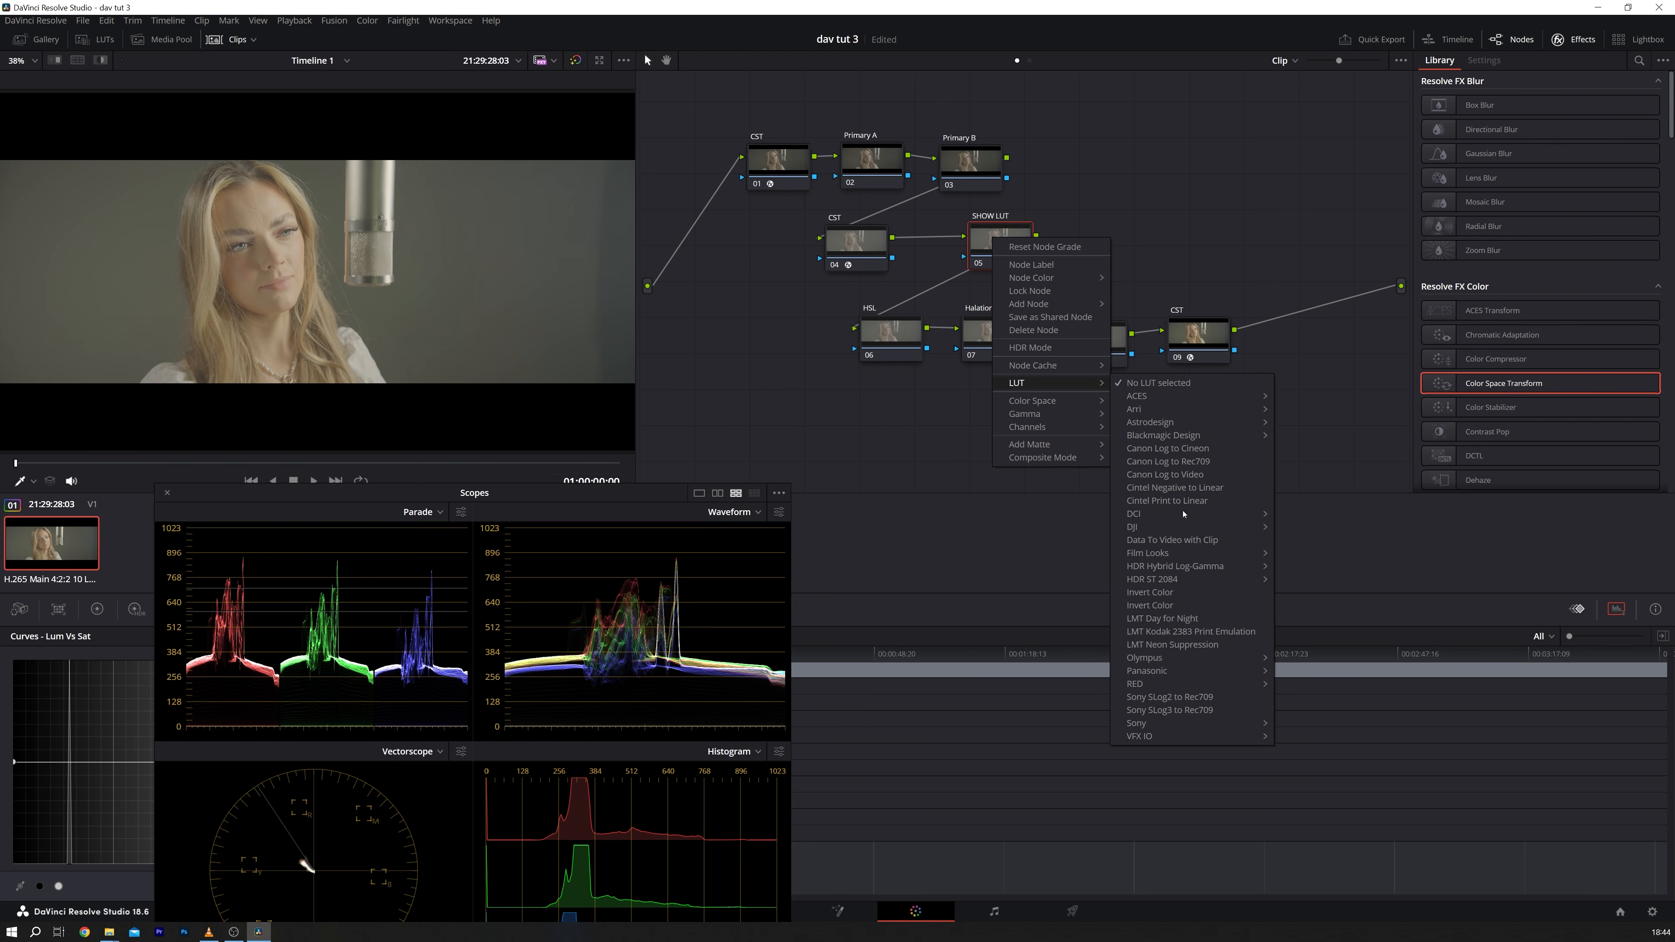
{"action": "mouse_move", "coordinate": [1179, 559]}
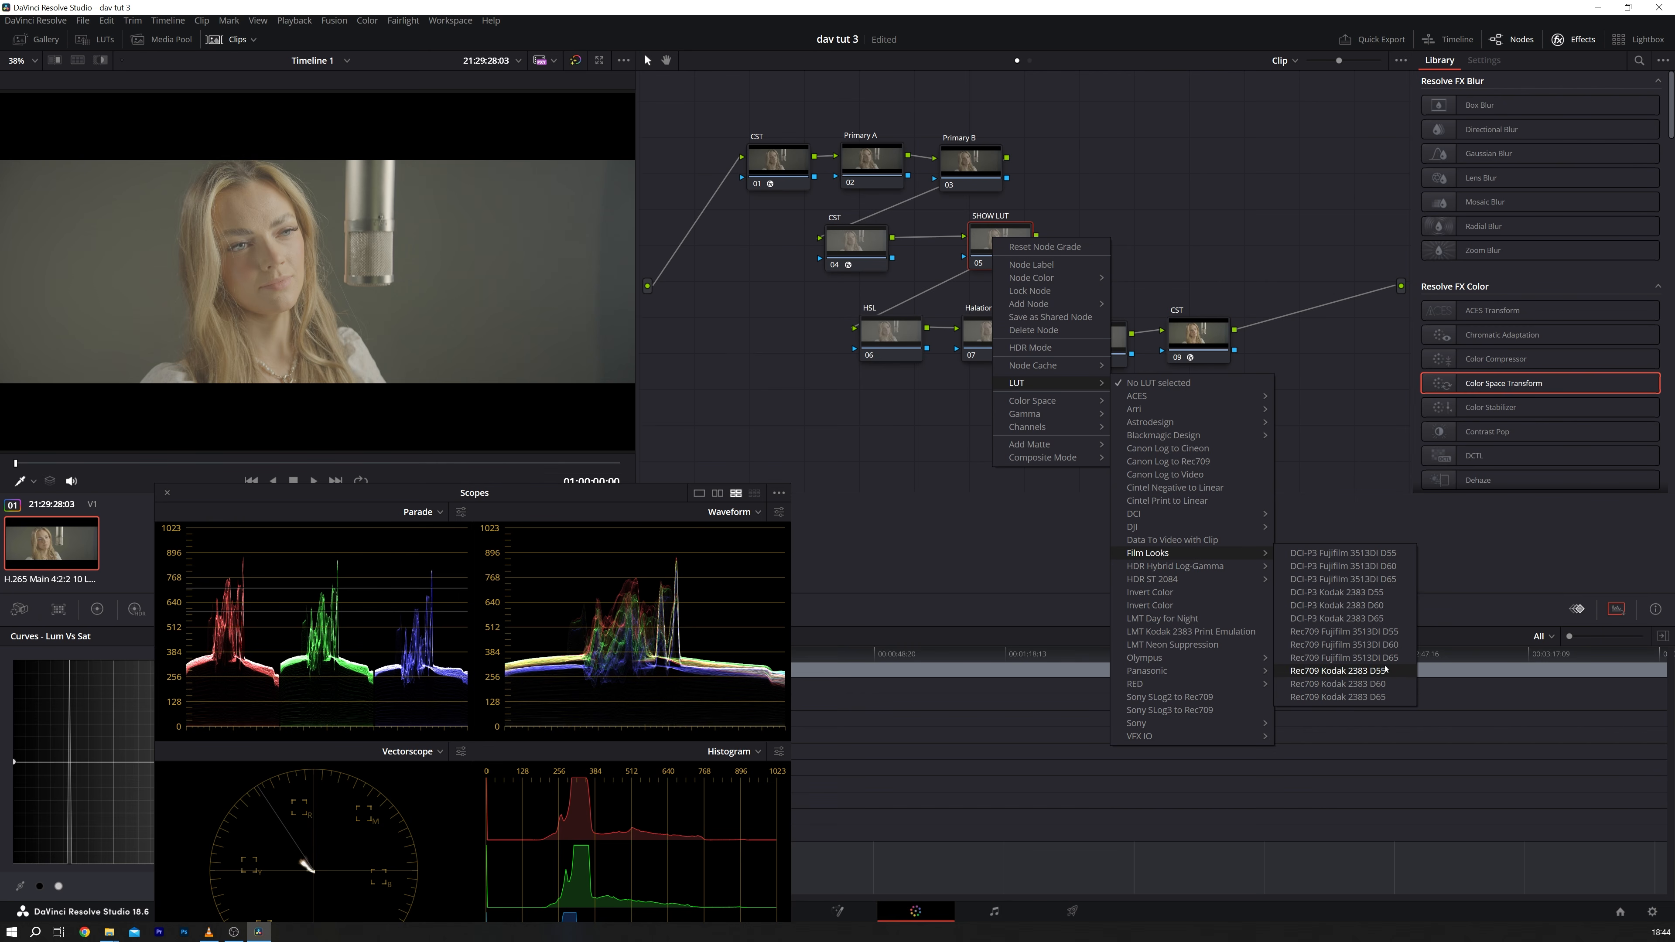
{"action": "left_click", "coordinate": [1393, 699]}
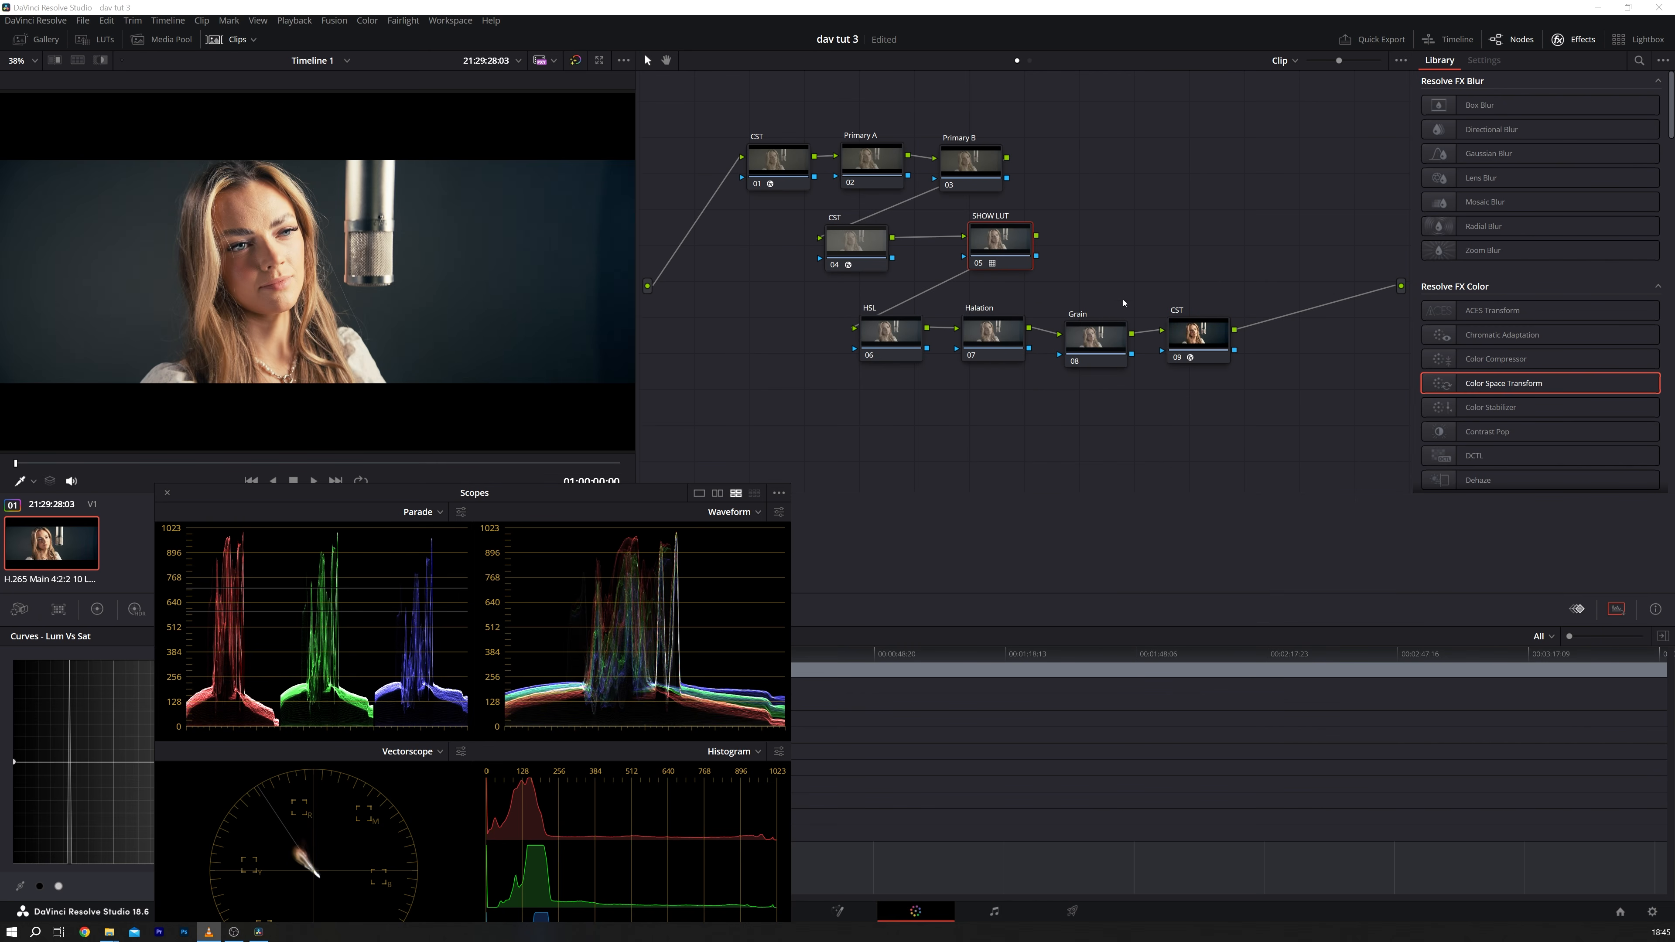
Step: Lower the Primary A node's gain to 0.92 and raise its saturation to 66.20, with the scopes moved clear of the color wheels
{"action": "left_click_drag", "start_coordinate": [501, 492], "coordinate": [1195, 519]}
{"action": "left_click", "coordinate": [879, 167]}
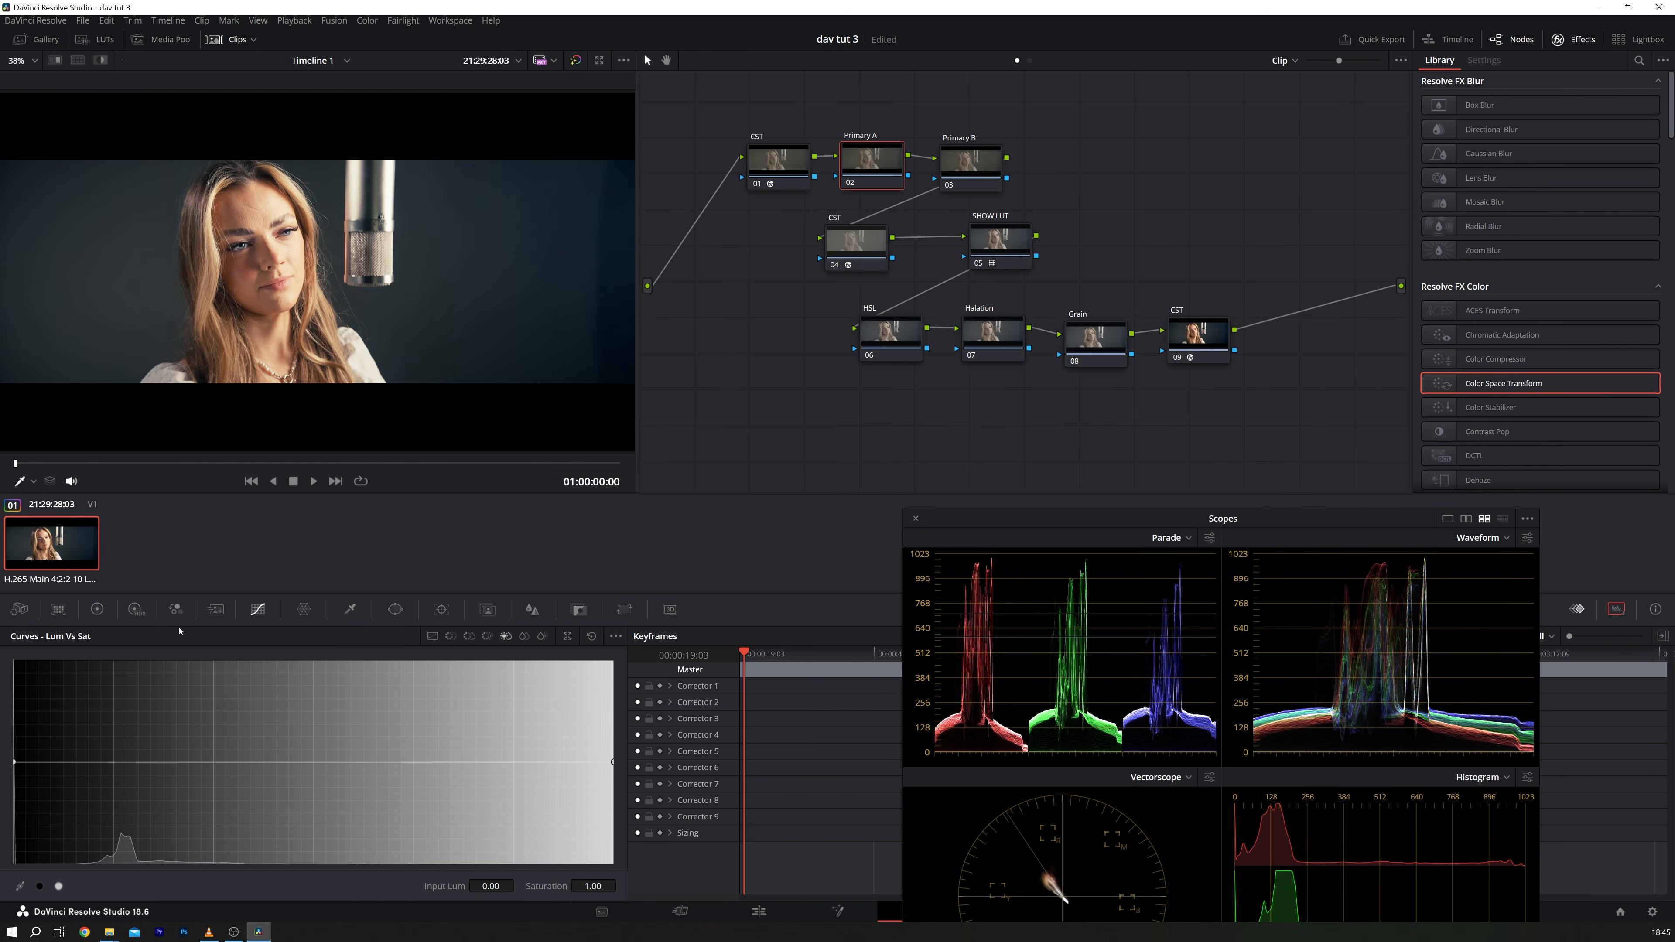
{"action": "left_click", "coordinate": [97, 609]}
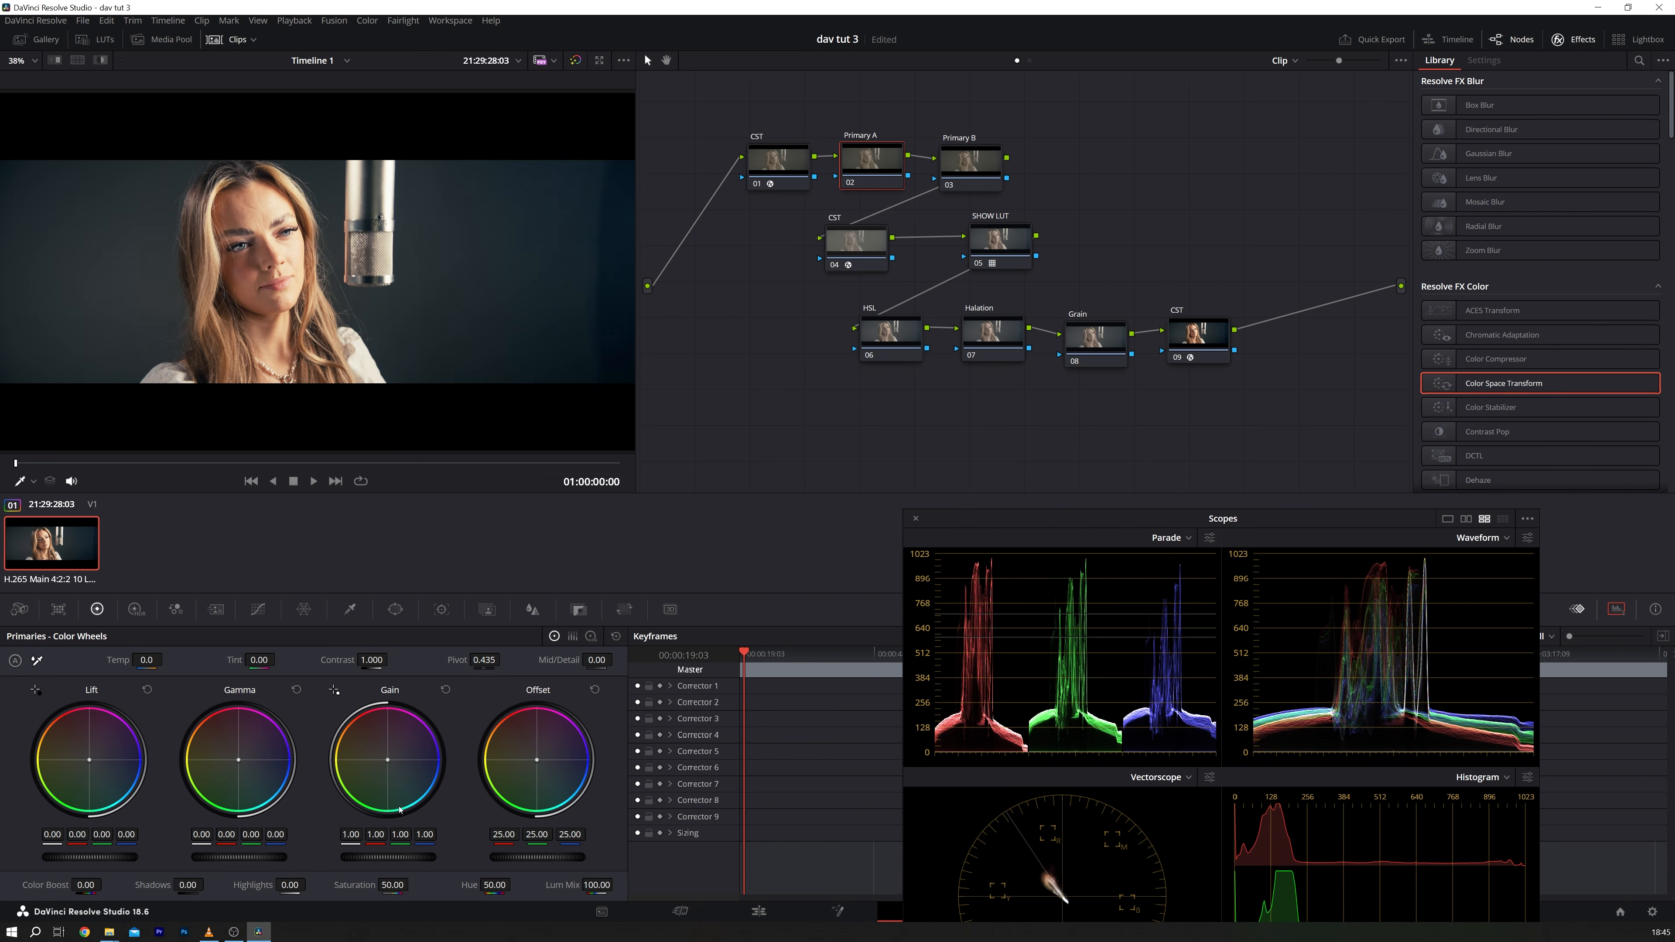
{"action": "left_click_drag", "start_coordinate": [388, 857], "coordinate": [412, 884]}
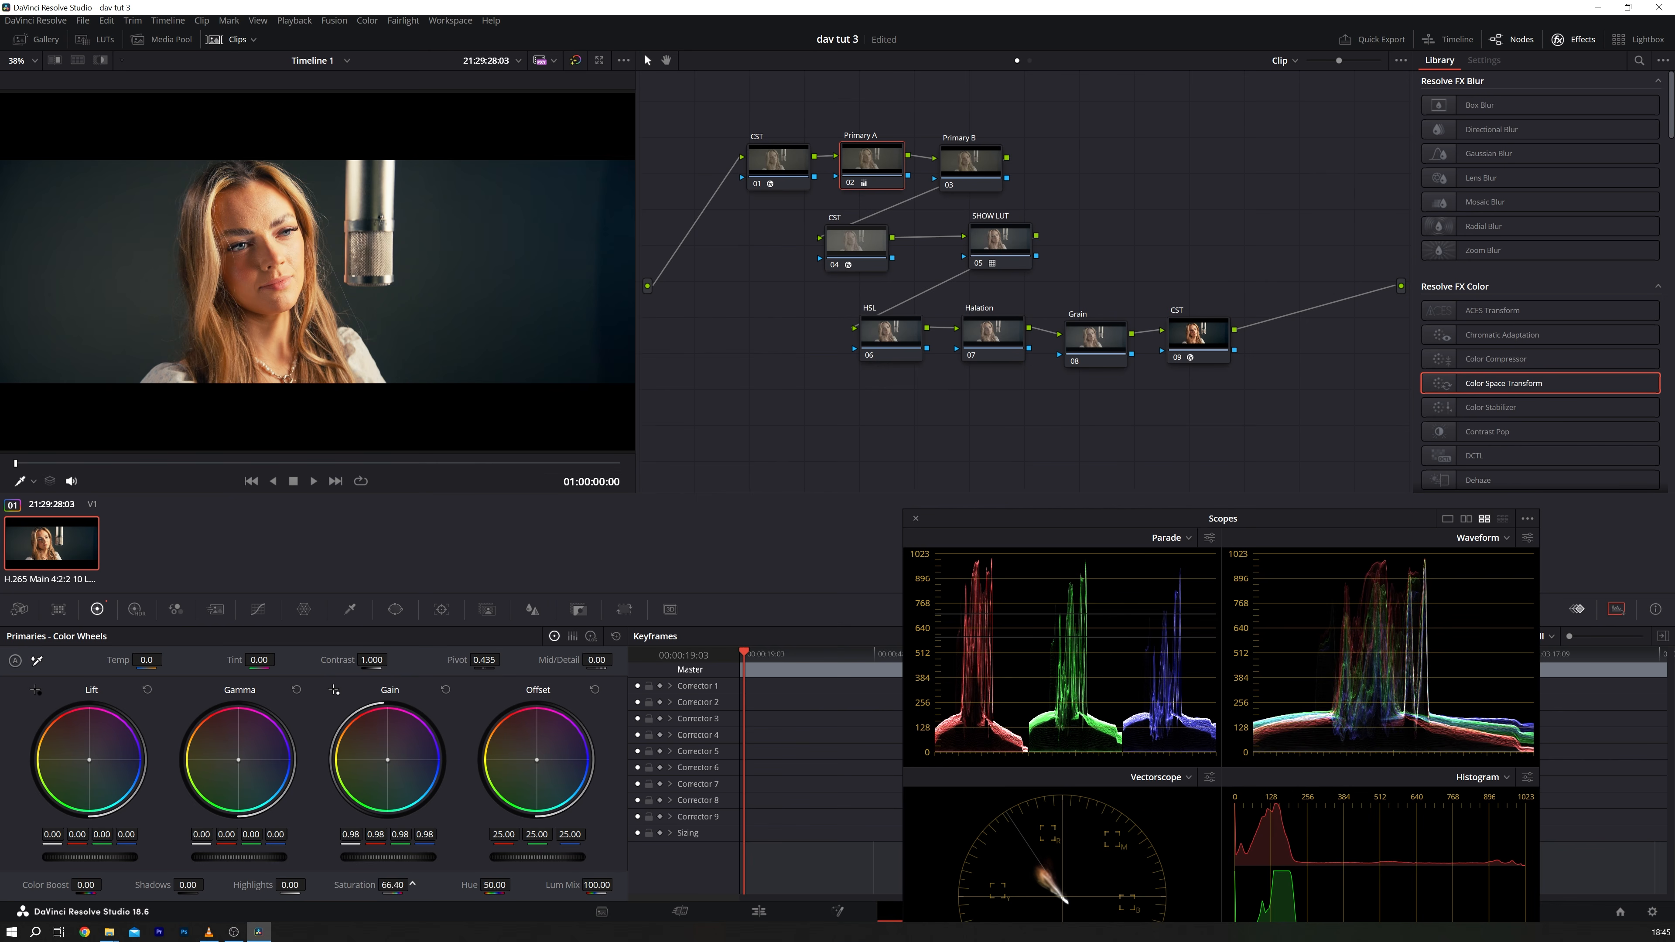
{"action": "left_click_drag", "start_coordinate": [397, 857], "coordinate": [377, 858]}
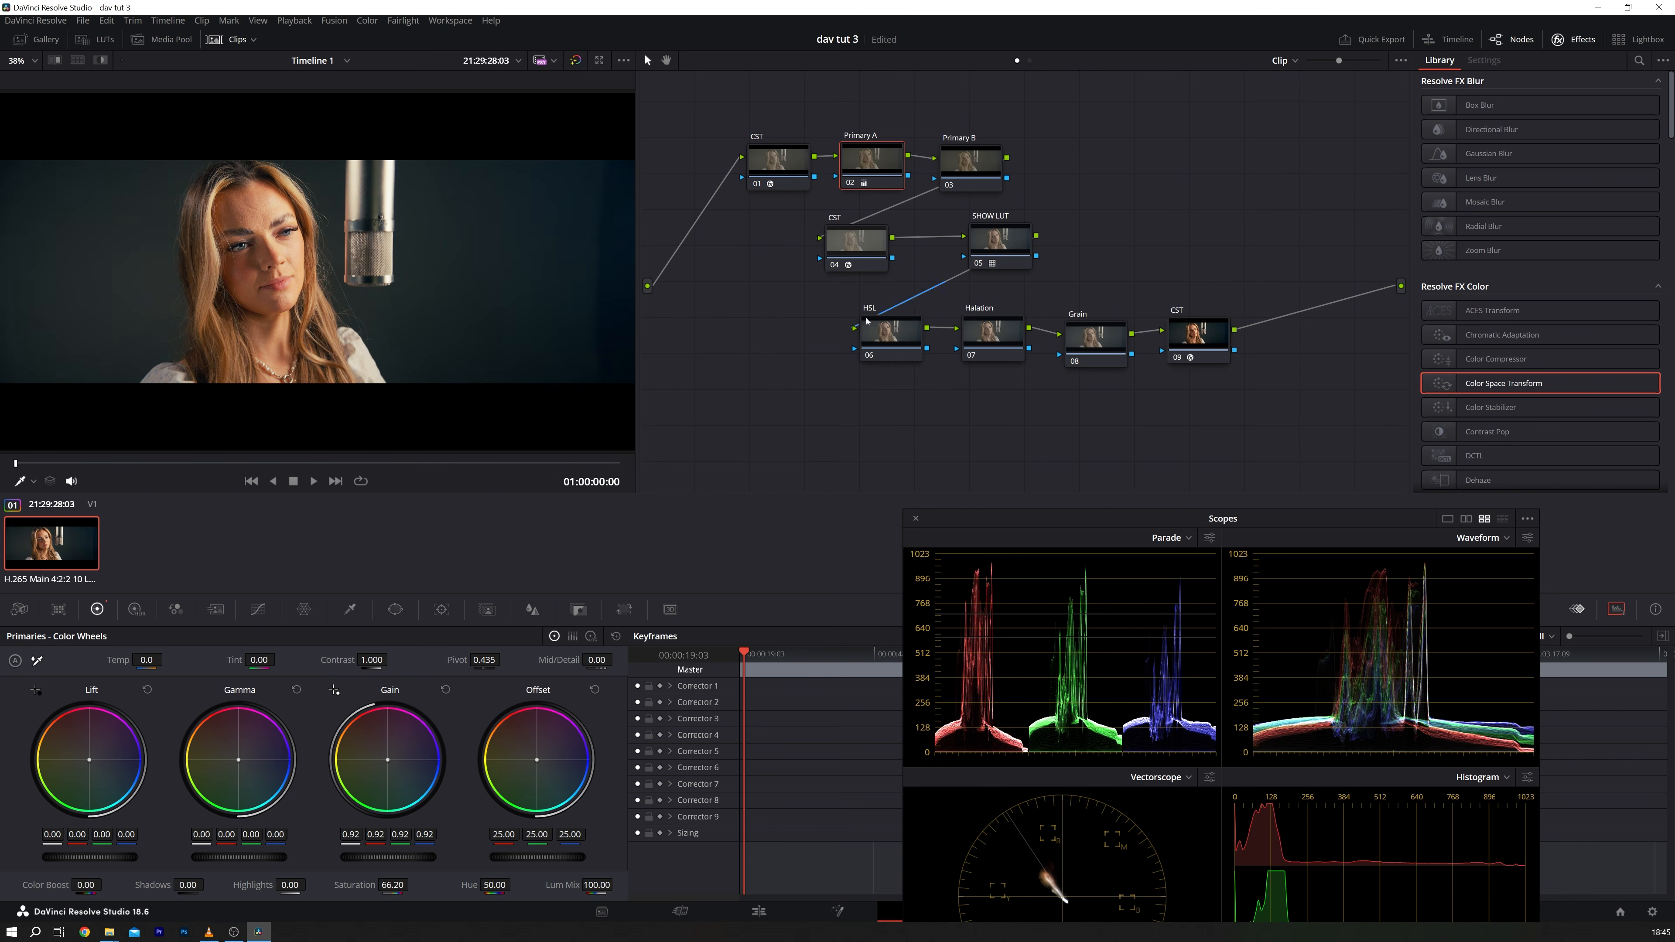
Step: Desaturate the least saturated tones on the HSL node with the Sat Vs Sat curve, anchoring it at input 0.09, output 0.98
{"action": "left_click", "coordinate": [883, 335]}
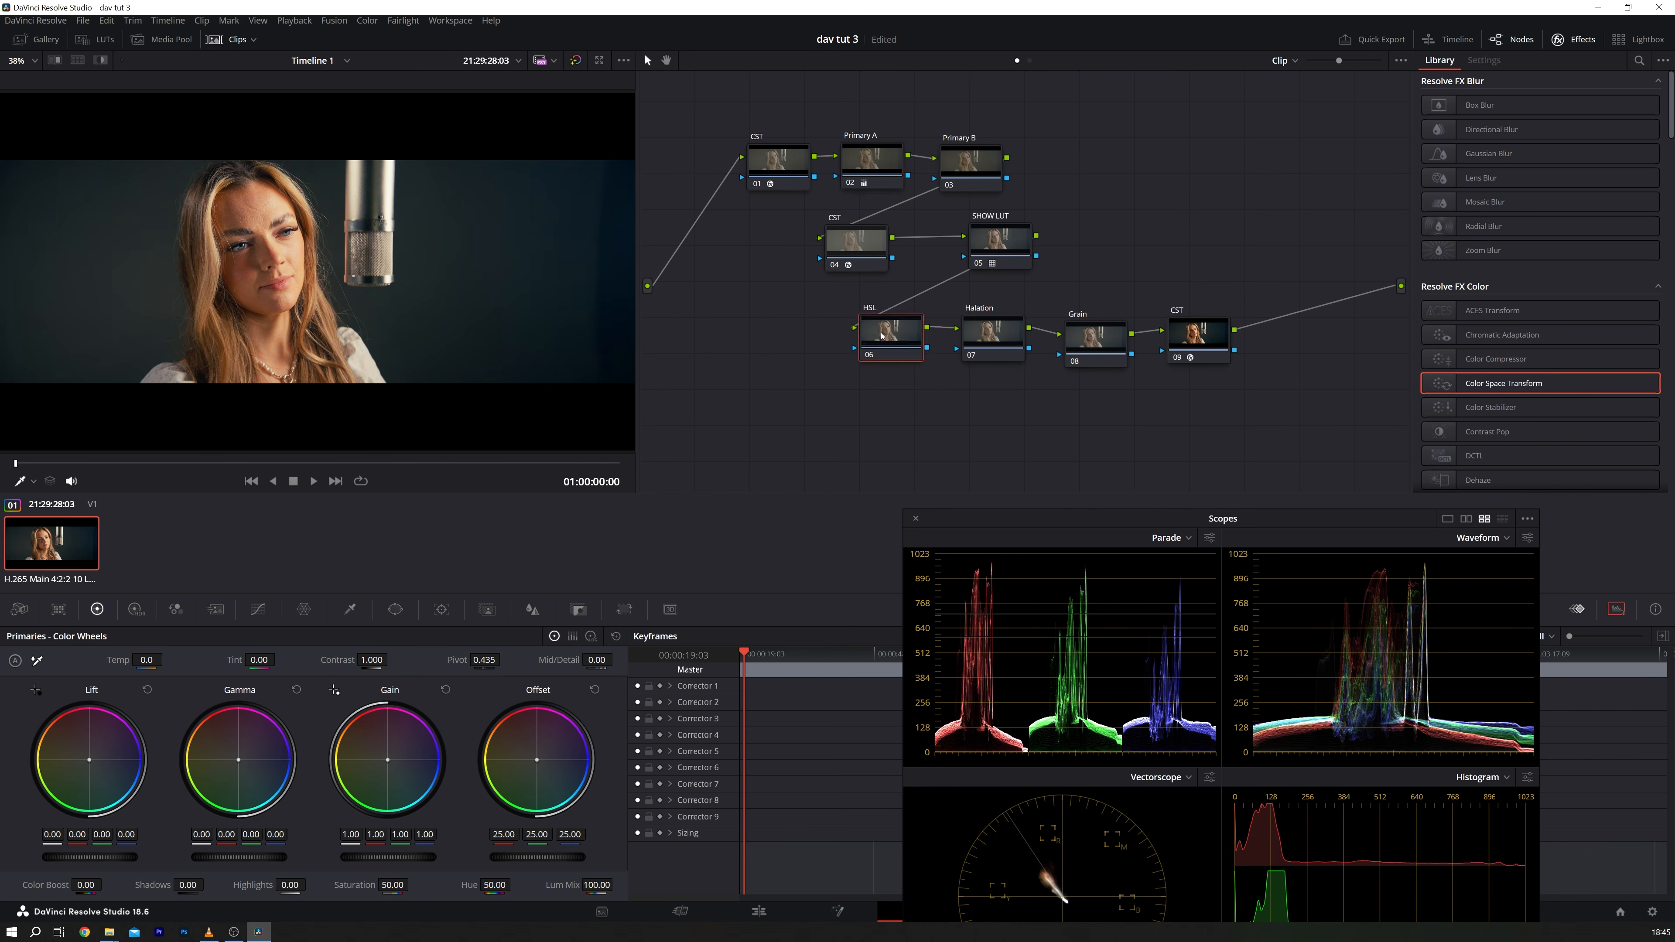
{"action": "left_click_drag", "start_coordinate": [1049, 519], "coordinate": [1037, 383]}
{"action": "left_click", "coordinate": [258, 609]}
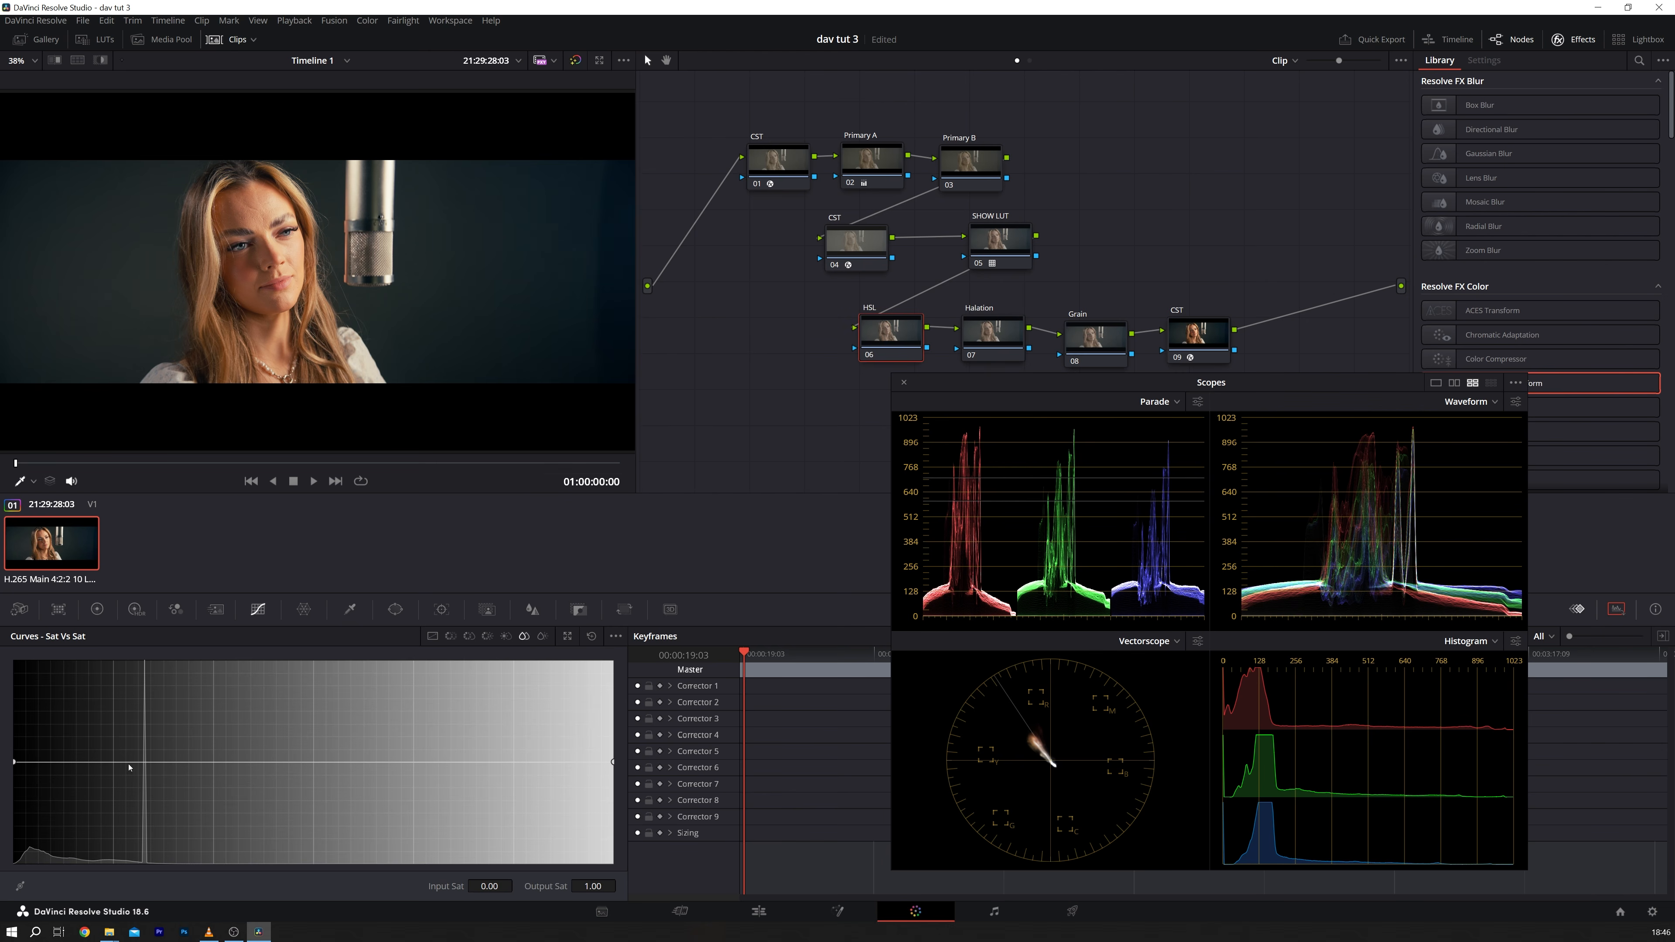
{"action": "left_click_drag", "start_coordinate": [16, 763], "coordinate": [8, 851]}
{"action": "left_click_drag", "start_coordinate": [149, 834], "coordinate": [126, 767]}
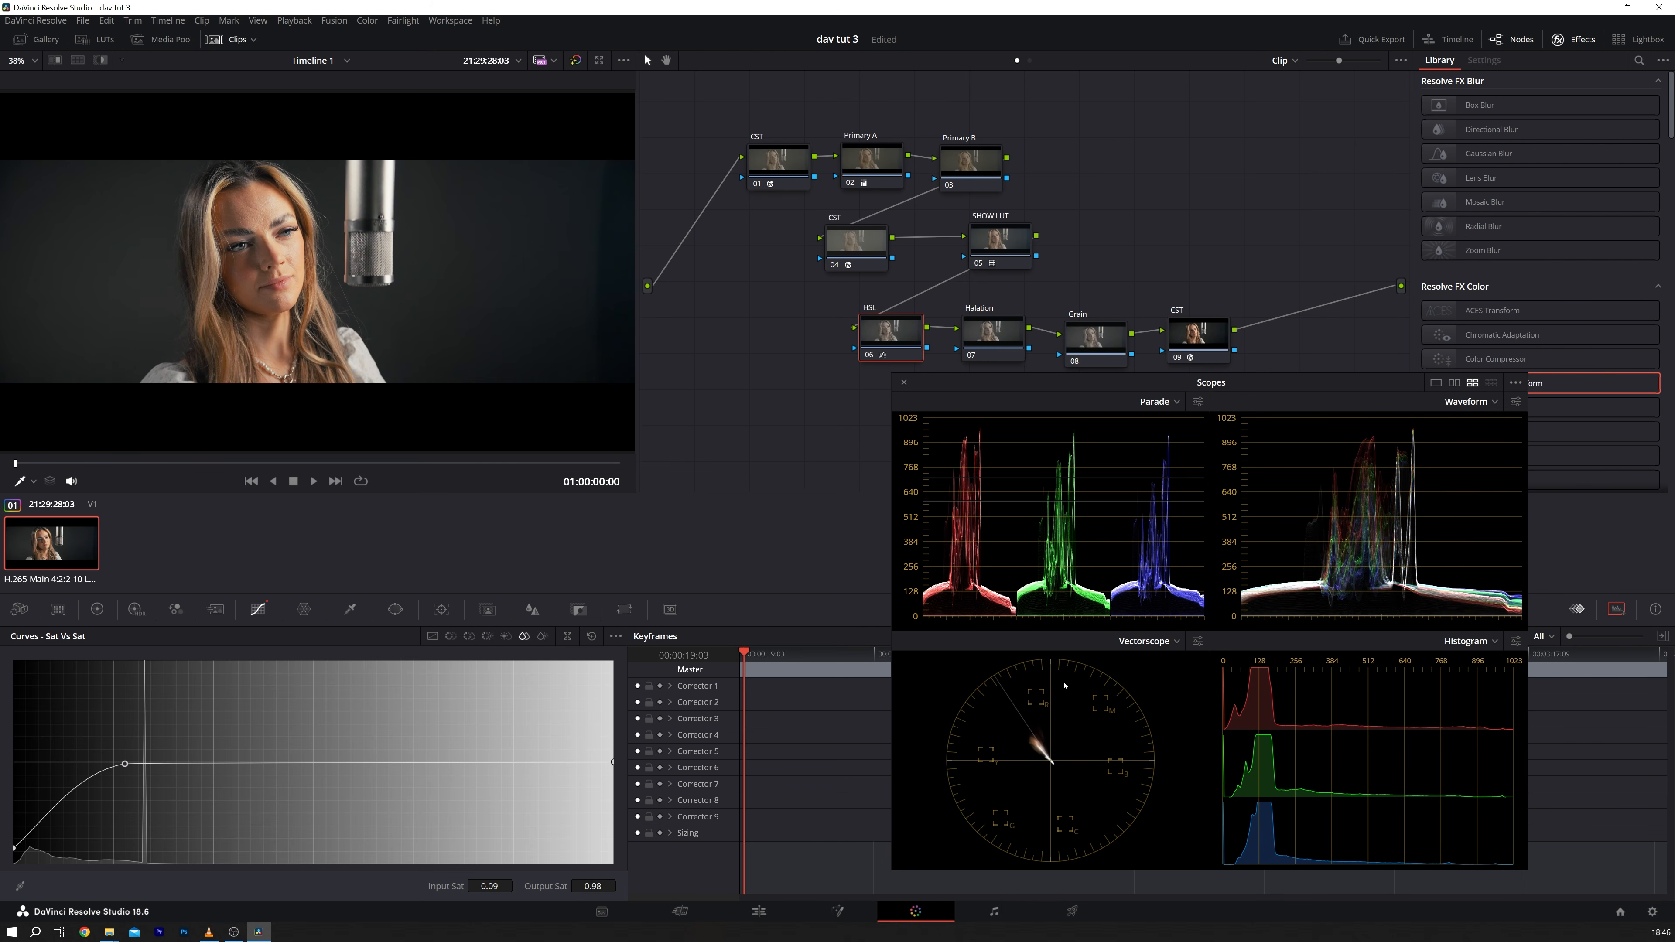
Step: Try a hue rotation of -1.73 on the yellow tones of the HSL node with the Hue Vs Hue curve
{"action": "left_click", "coordinate": [469, 636]}
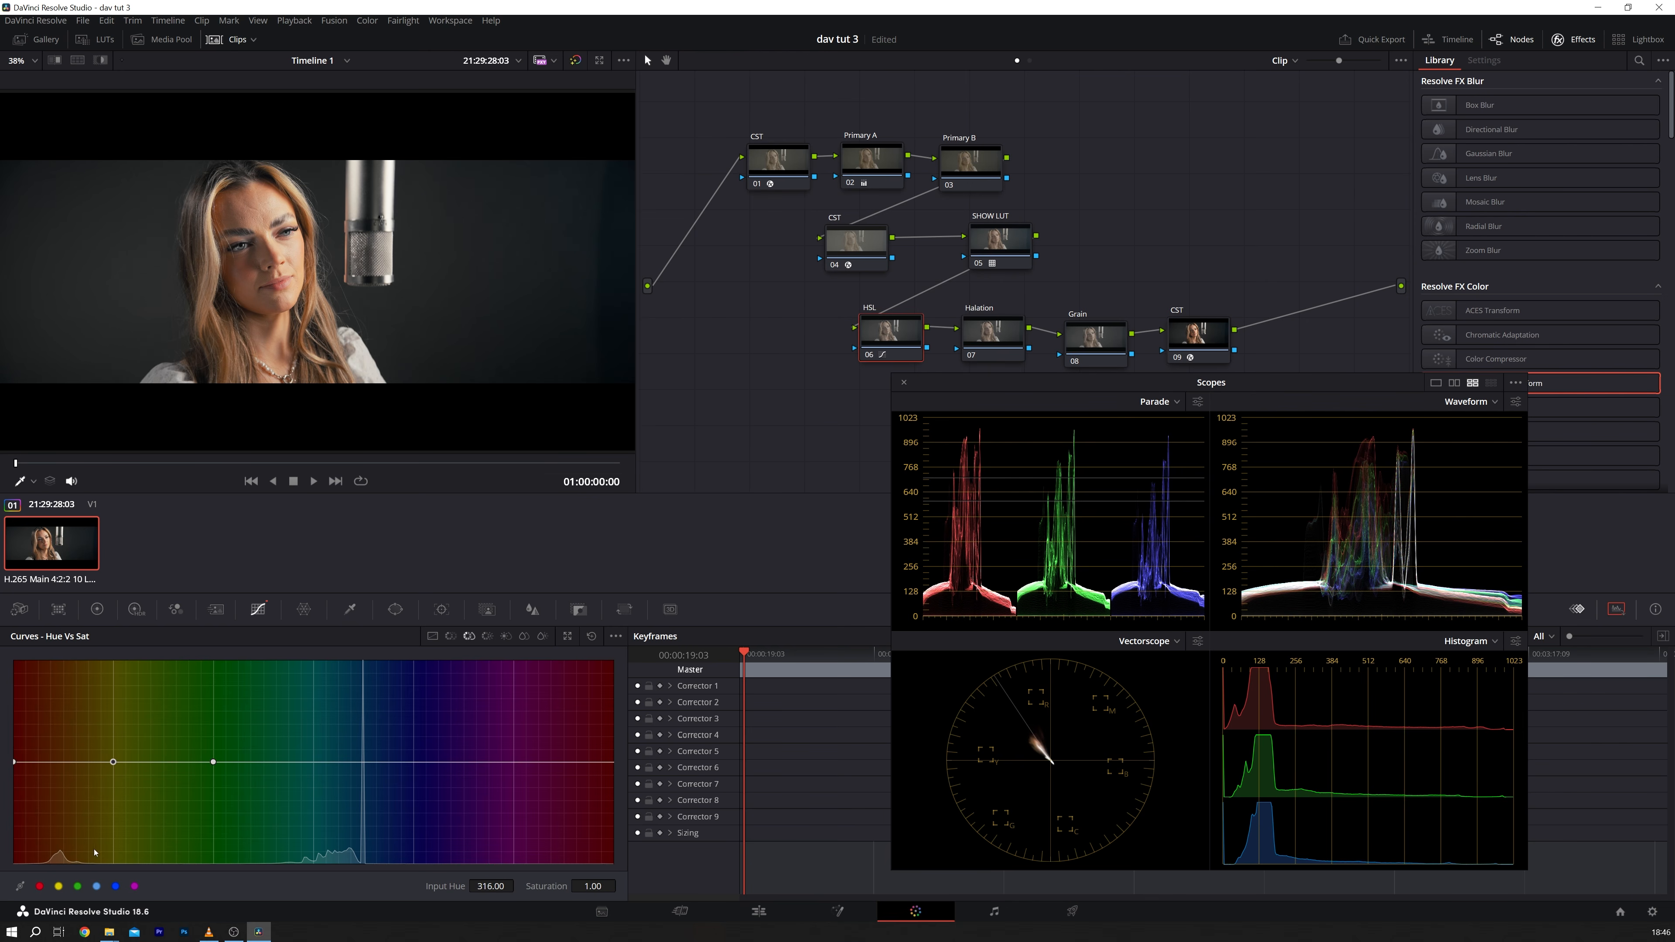
{"action": "left_click_drag", "start_coordinate": [113, 768], "coordinate": [109, 769]}
{"action": "left_click", "coordinate": [451, 636]}
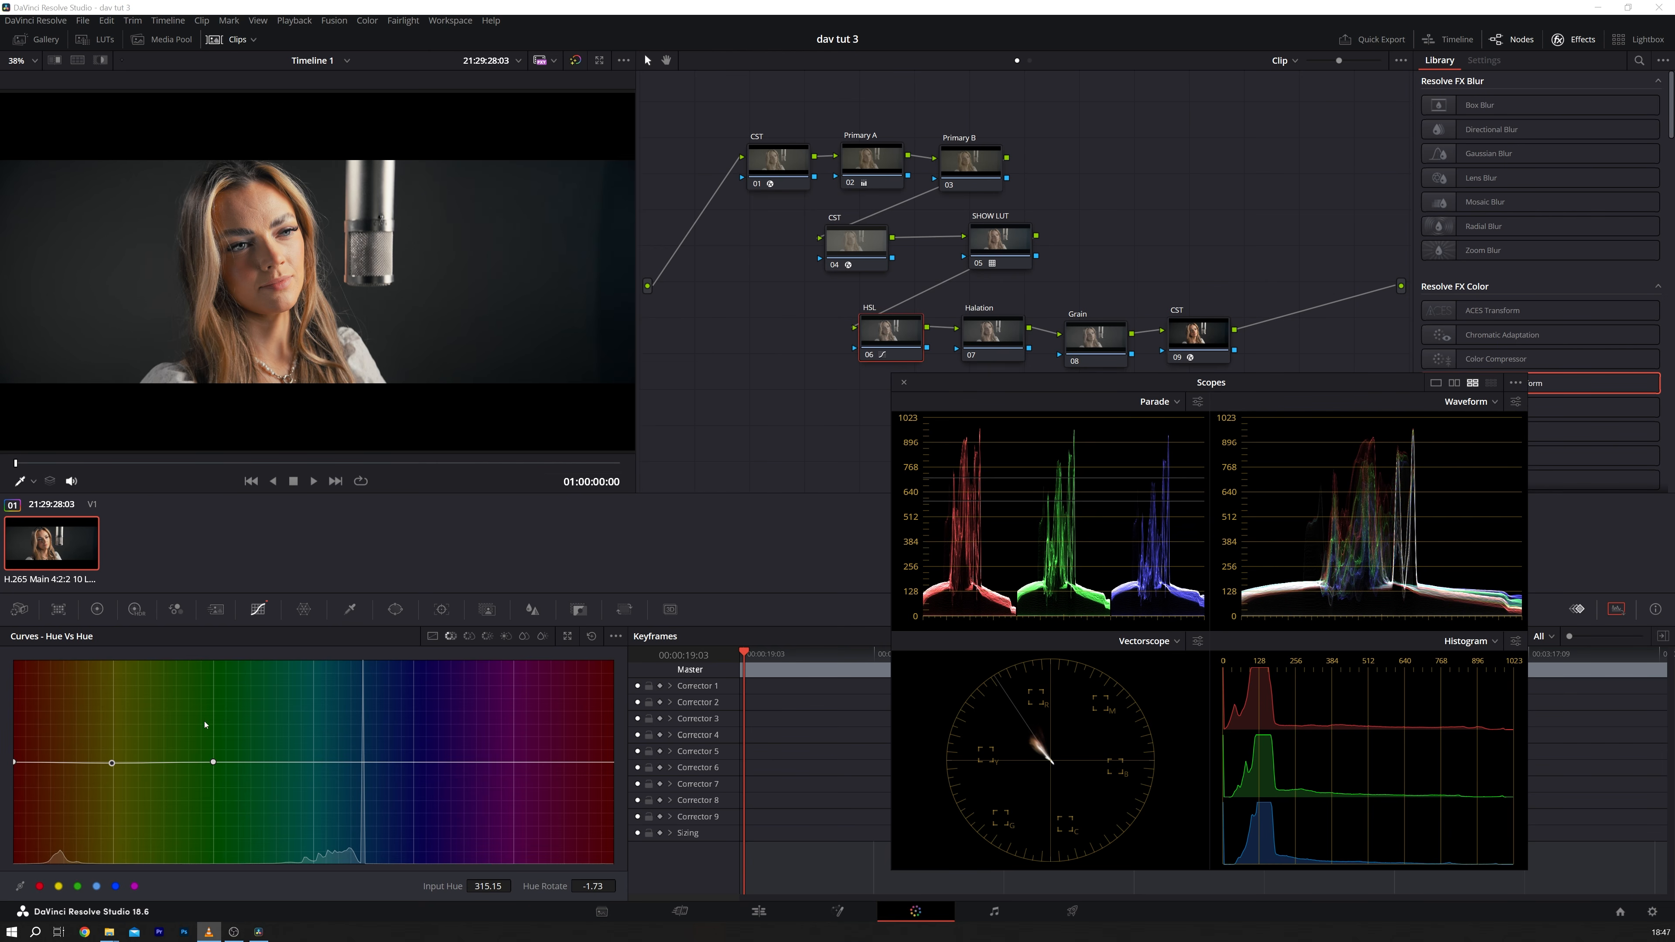
{"action": "left_click", "coordinate": [591, 636]}
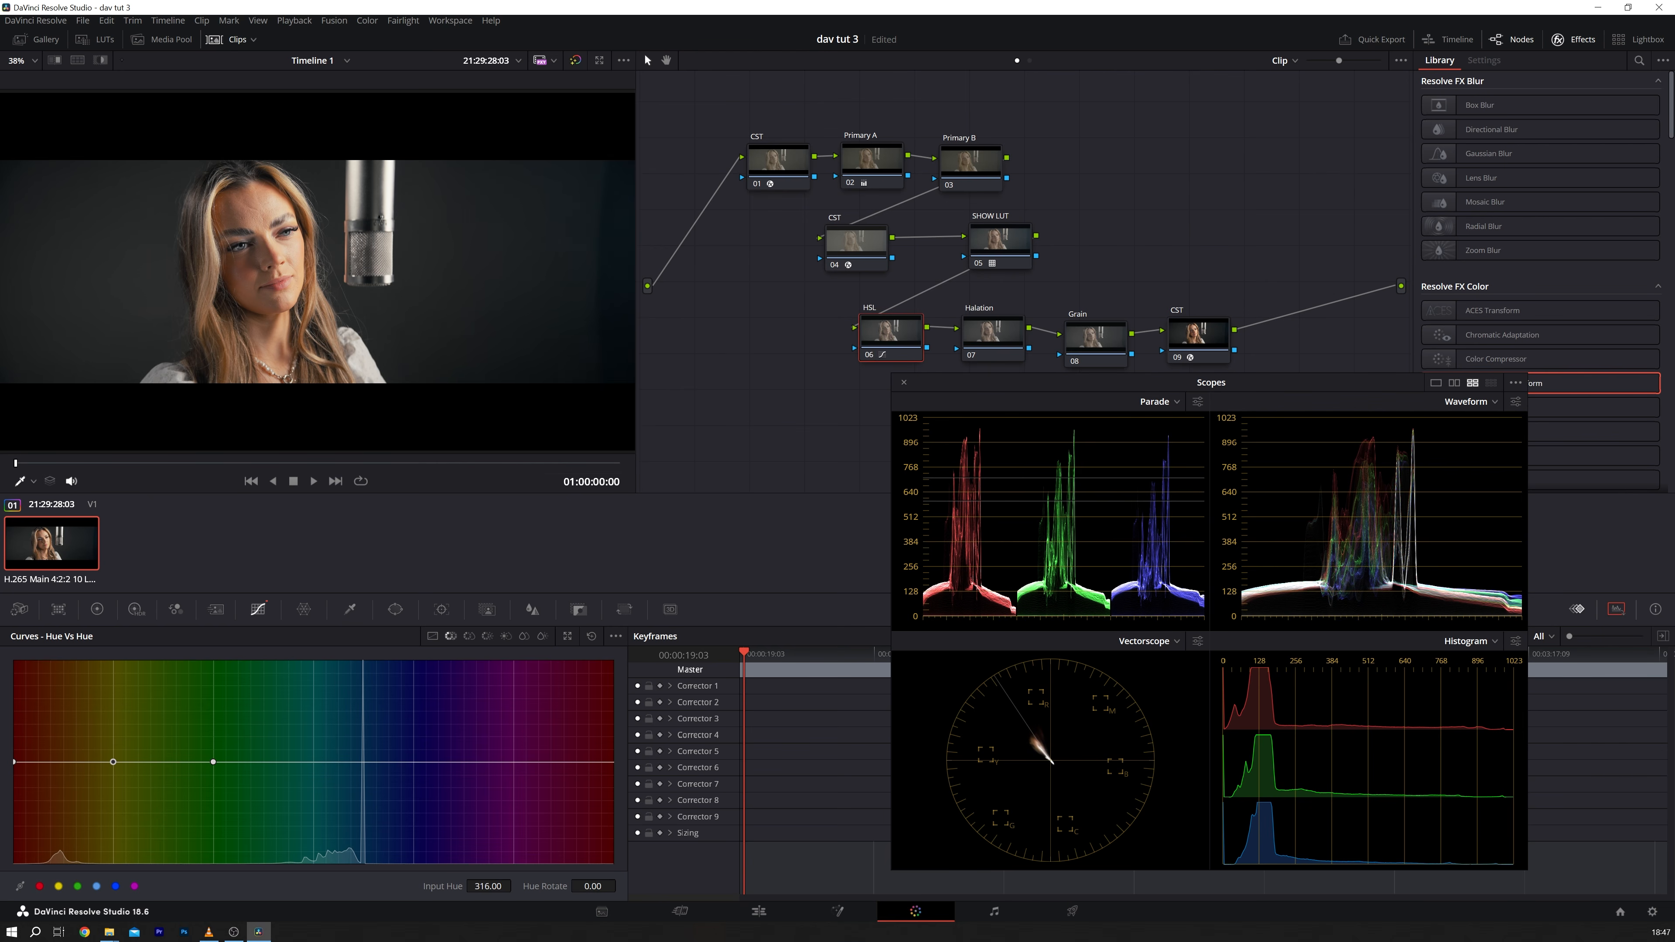
{"action": "left_click_drag", "start_coordinate": [592, 886], "coordinate": [636, 885]}
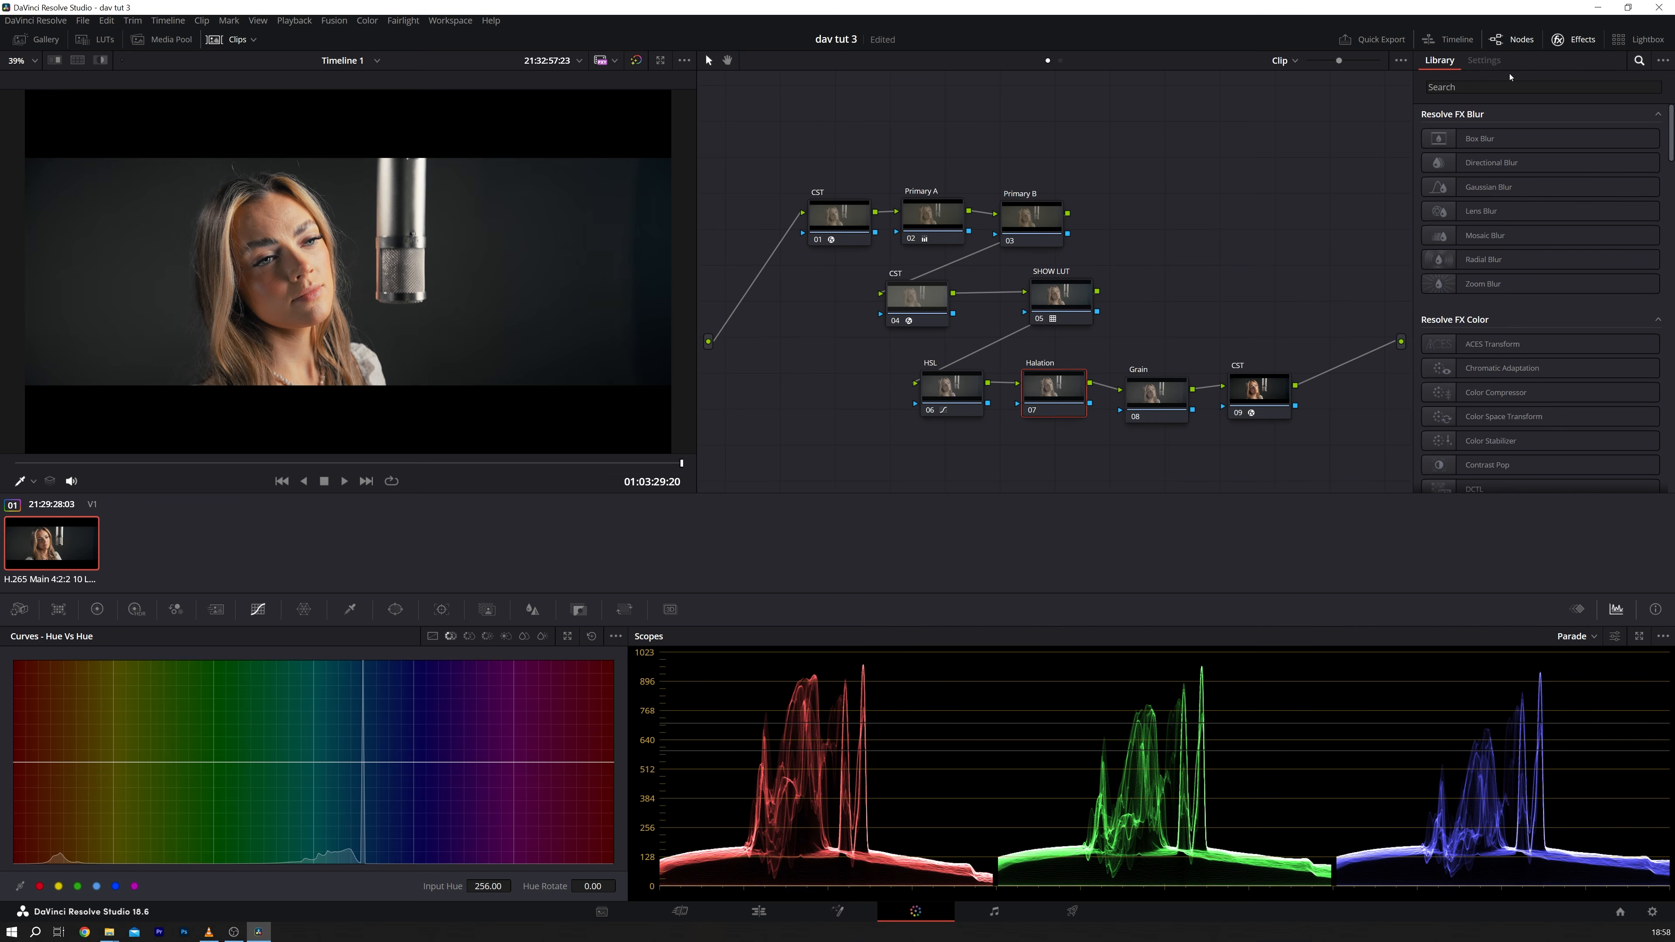
Step: Search the effects library for "hal" and apply the Halation effect to the Halation node
{"action": "left_click", "coordinate": [1545, 88]}
{"action": "type", "text": "hal"}
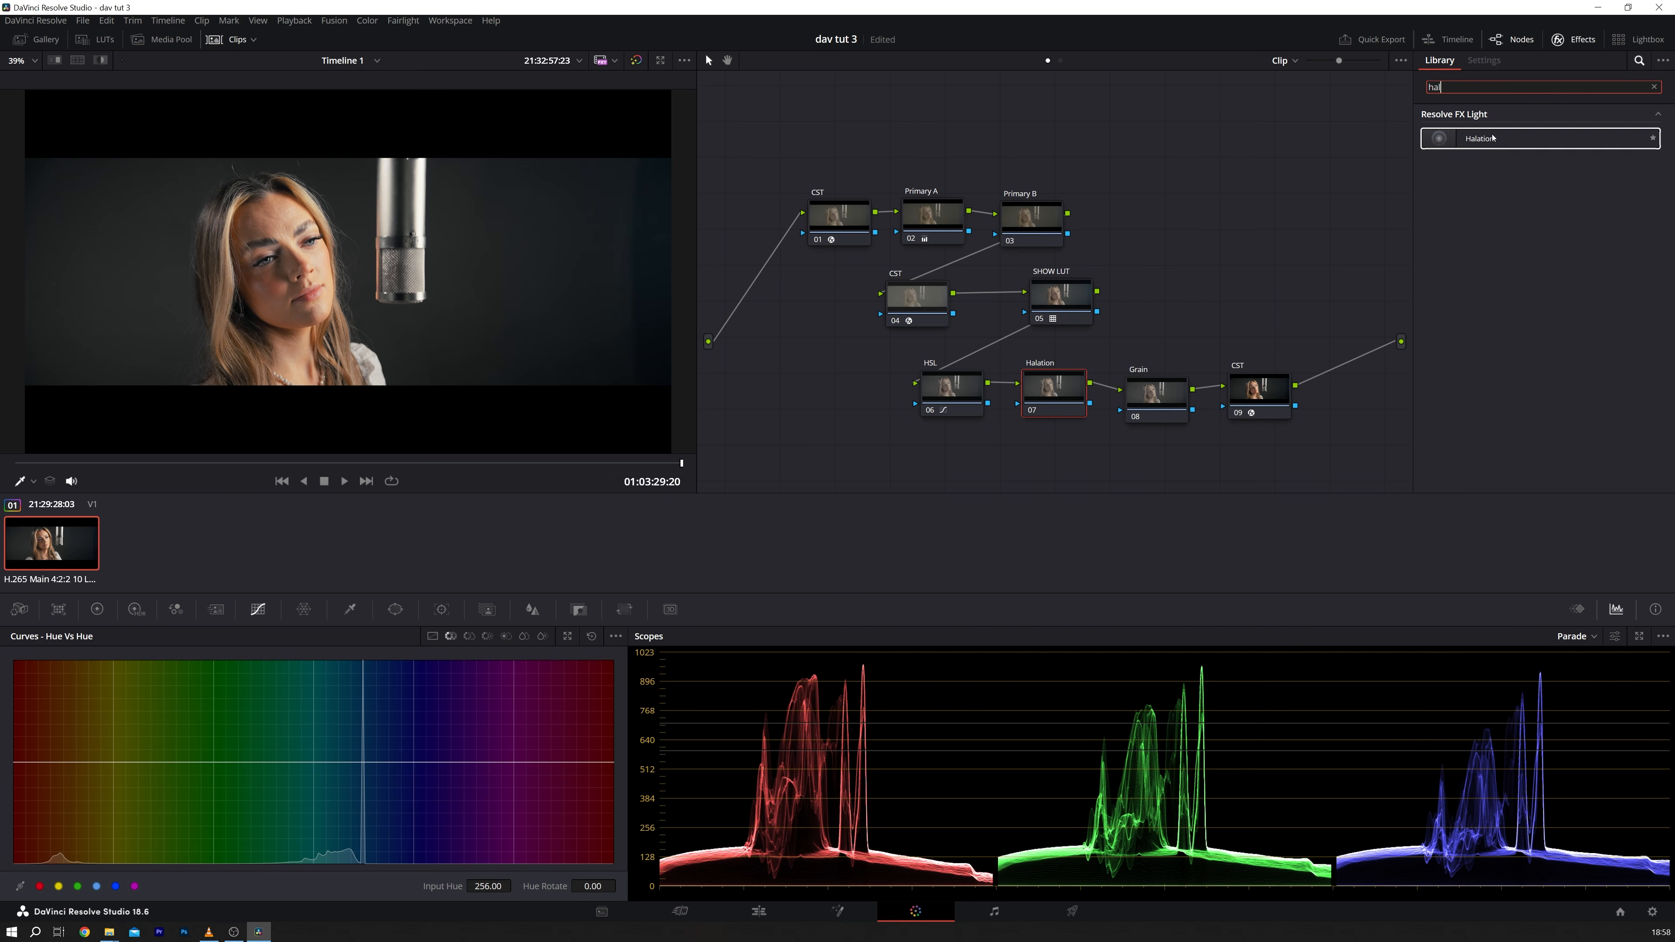
{"action": "left_click_drag", "start_coordinate": [1480, 139], "coordinate": [1062, 396]}
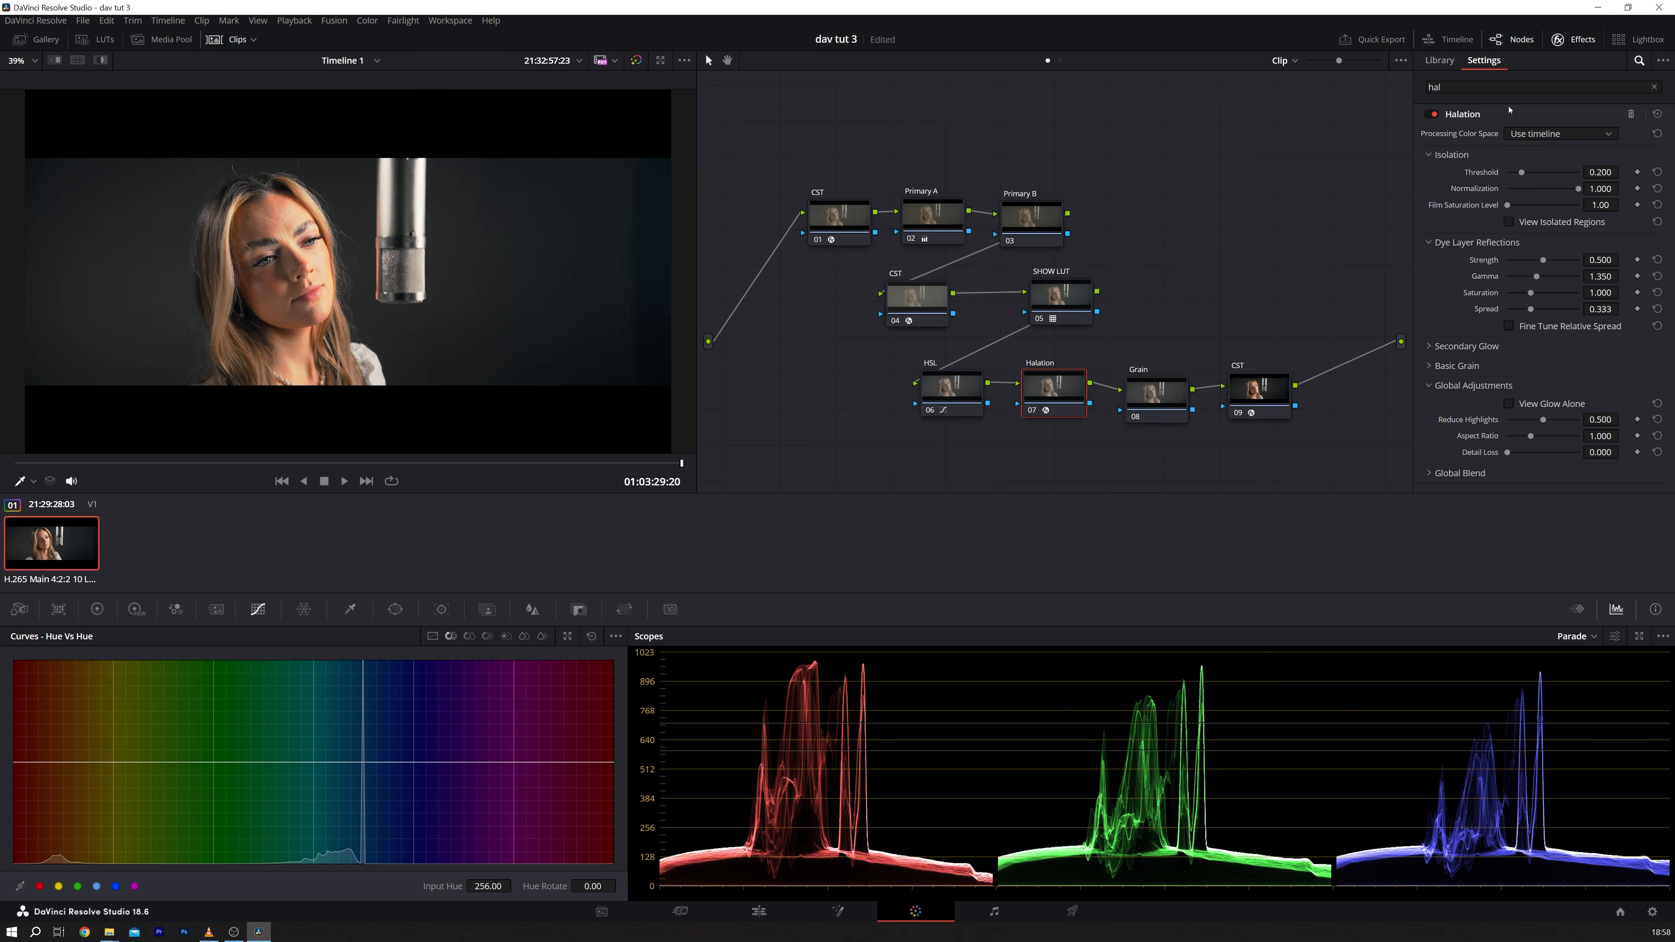
Step: Set the Halation threshold to 0.238 and compare the image with the effect off and on
{"action": "left_click_drag", "start_coordinate": [1521, 171], "coordinate": [1526, 178]}
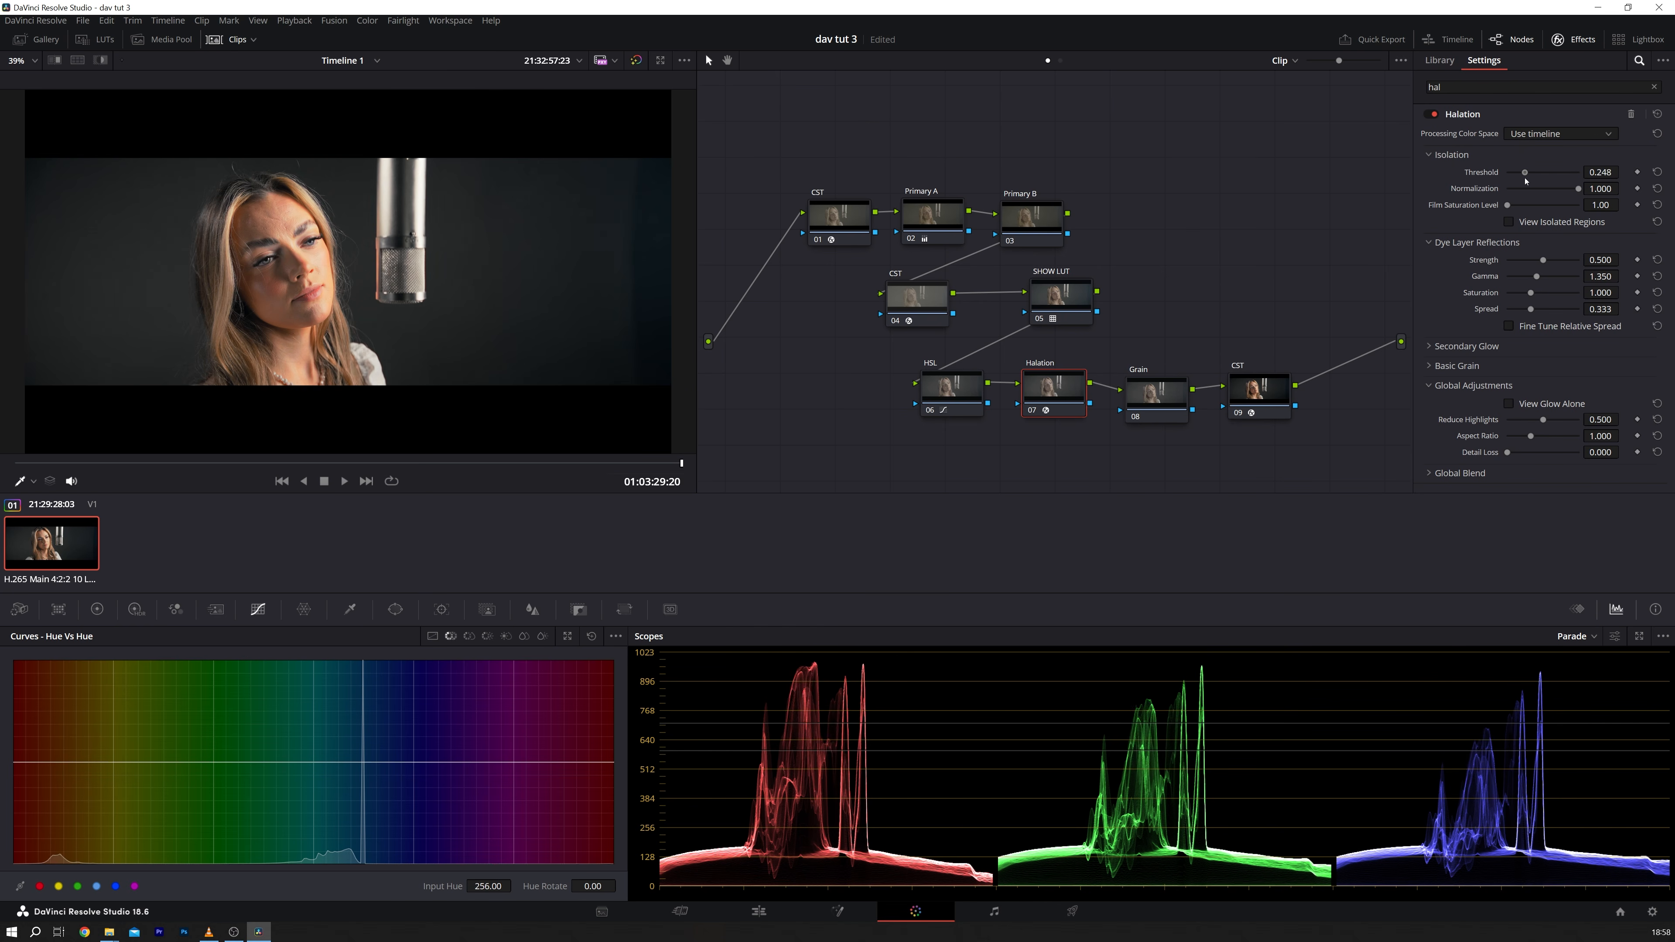
{"action": "left_click_drag", "start_coordinate": [1528, 182], "coordinate": [1524, 183]}
{"action": "left_click", "coordinate": [1436, 116]}
{"action": "left_click", "coordinate": [1436, 116]}
Step: Viewing the glow alone, set Halation's Reduce Highlights to 0.449 and threshold to 0.294, and compare the full image with the effect off and on
{"action": "left_click", "coordinate": [1510, 404]}
{"action": "mouse_move", "coordinate": [1543, 420]}
{"action": "left_mouse_down"}
{"action": "mouse_move", "coordinate": [1517, 421]}
{"action": "mouse_move", "coordinate": [1540, 420]}
{"action": "left_mouse_up"}
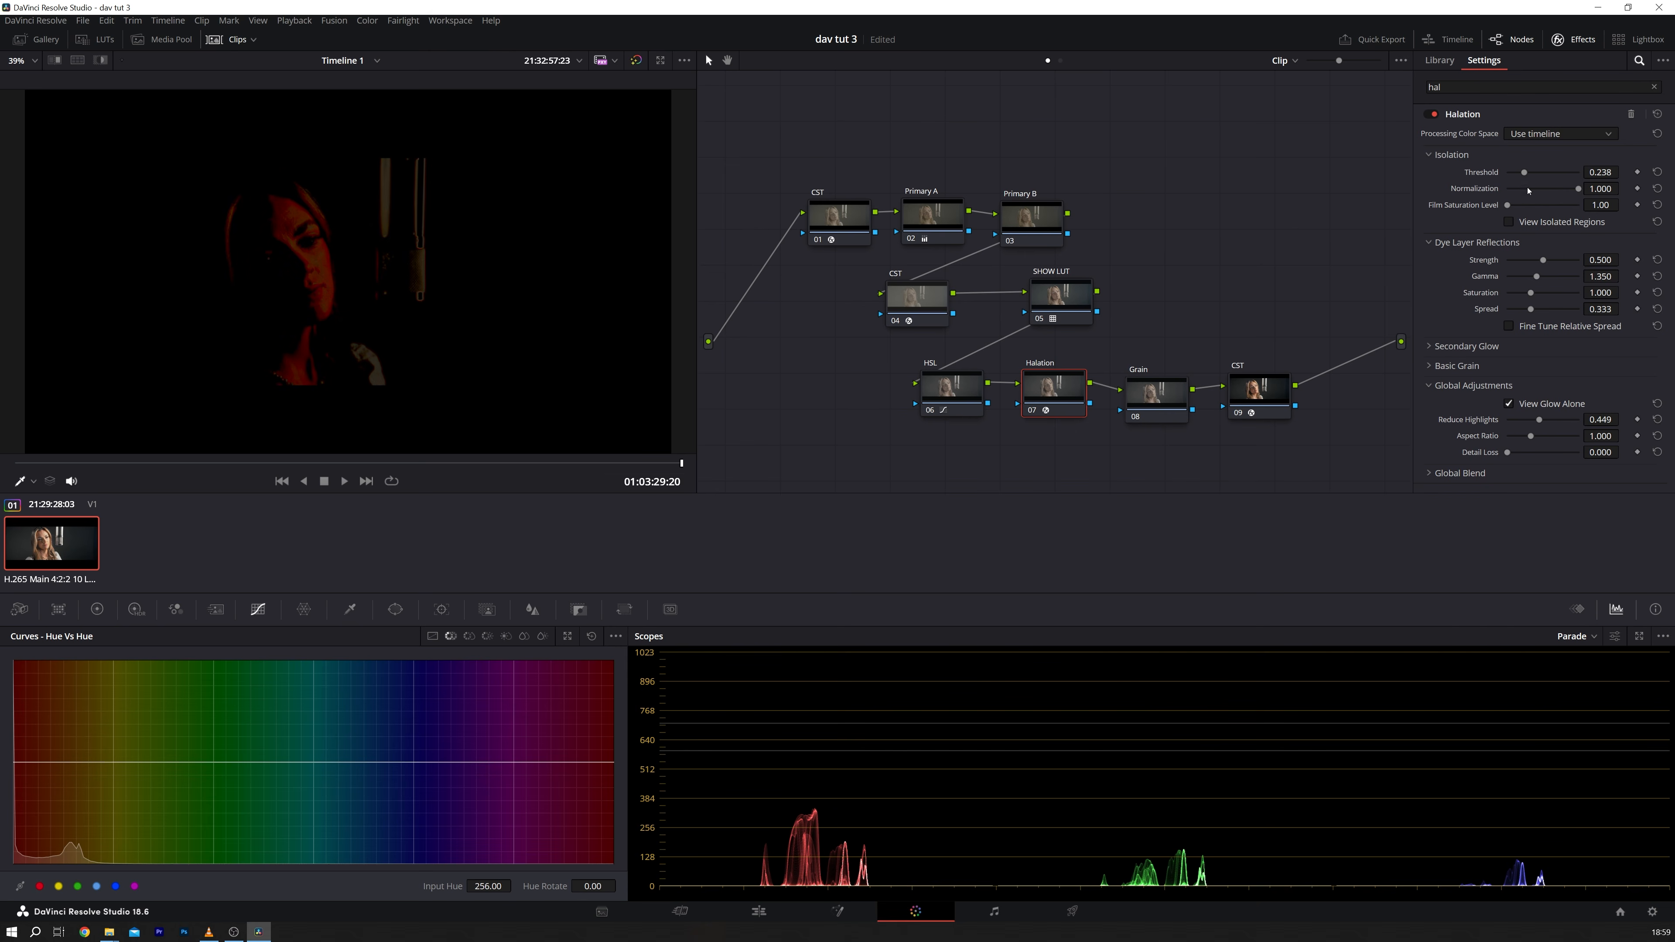
{"action": "left_click_drag", "start_coordinate": [1526, 174], "coordinate": [1529, 172]}
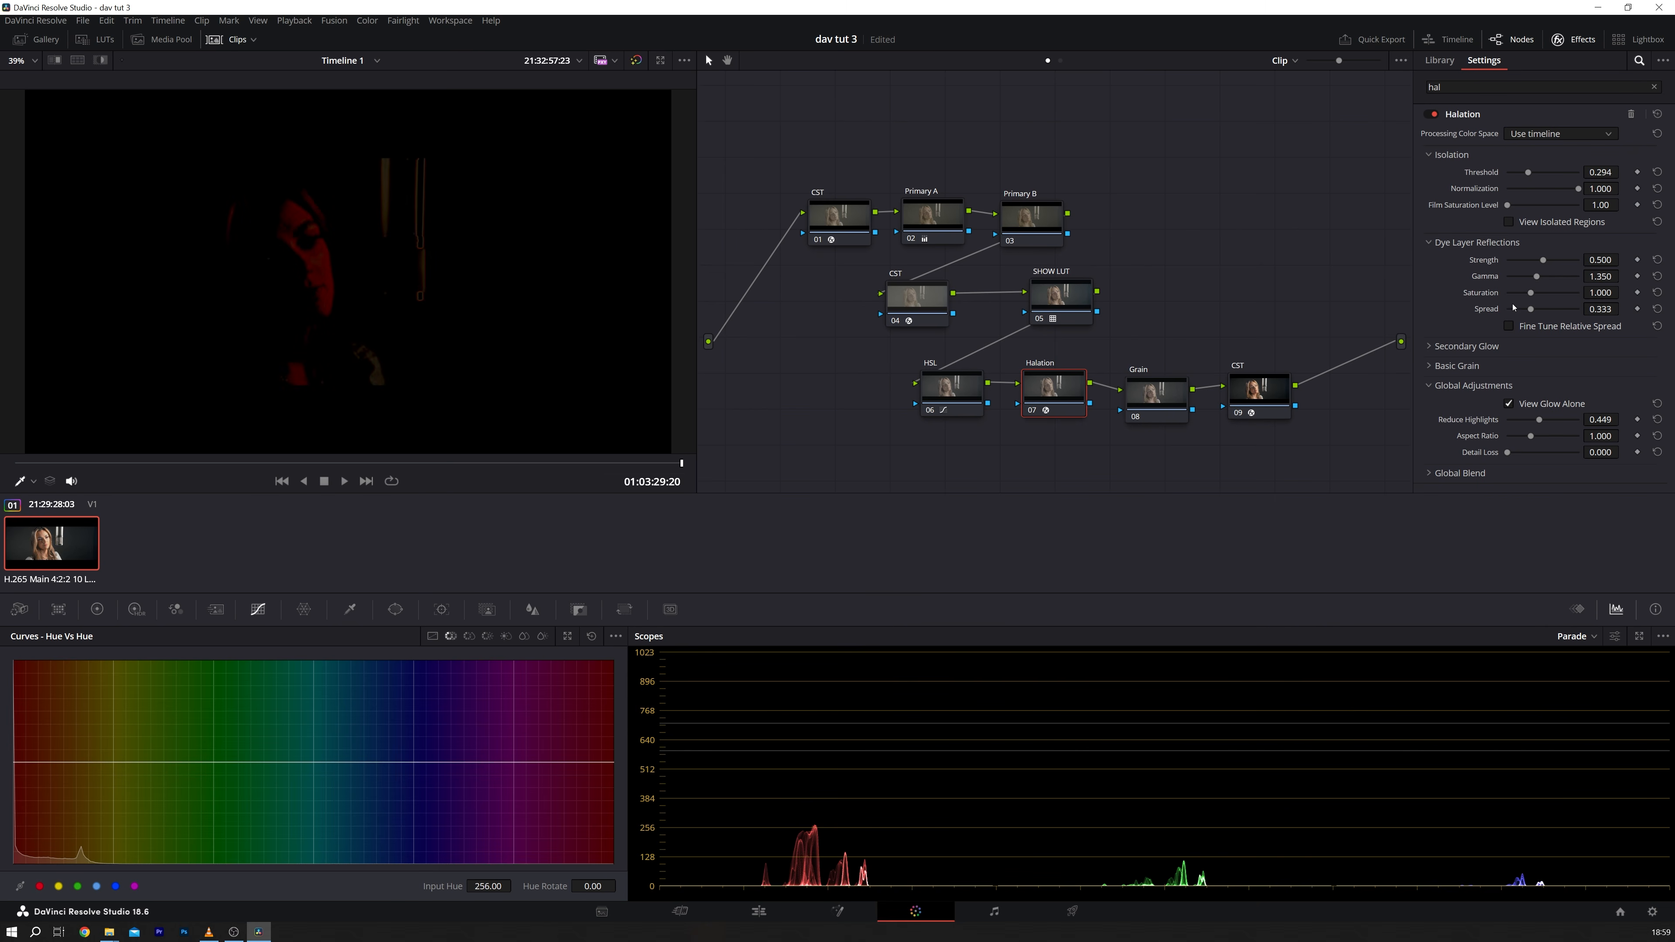
{"action": "left_click", "coordinate": [1509, 404]}
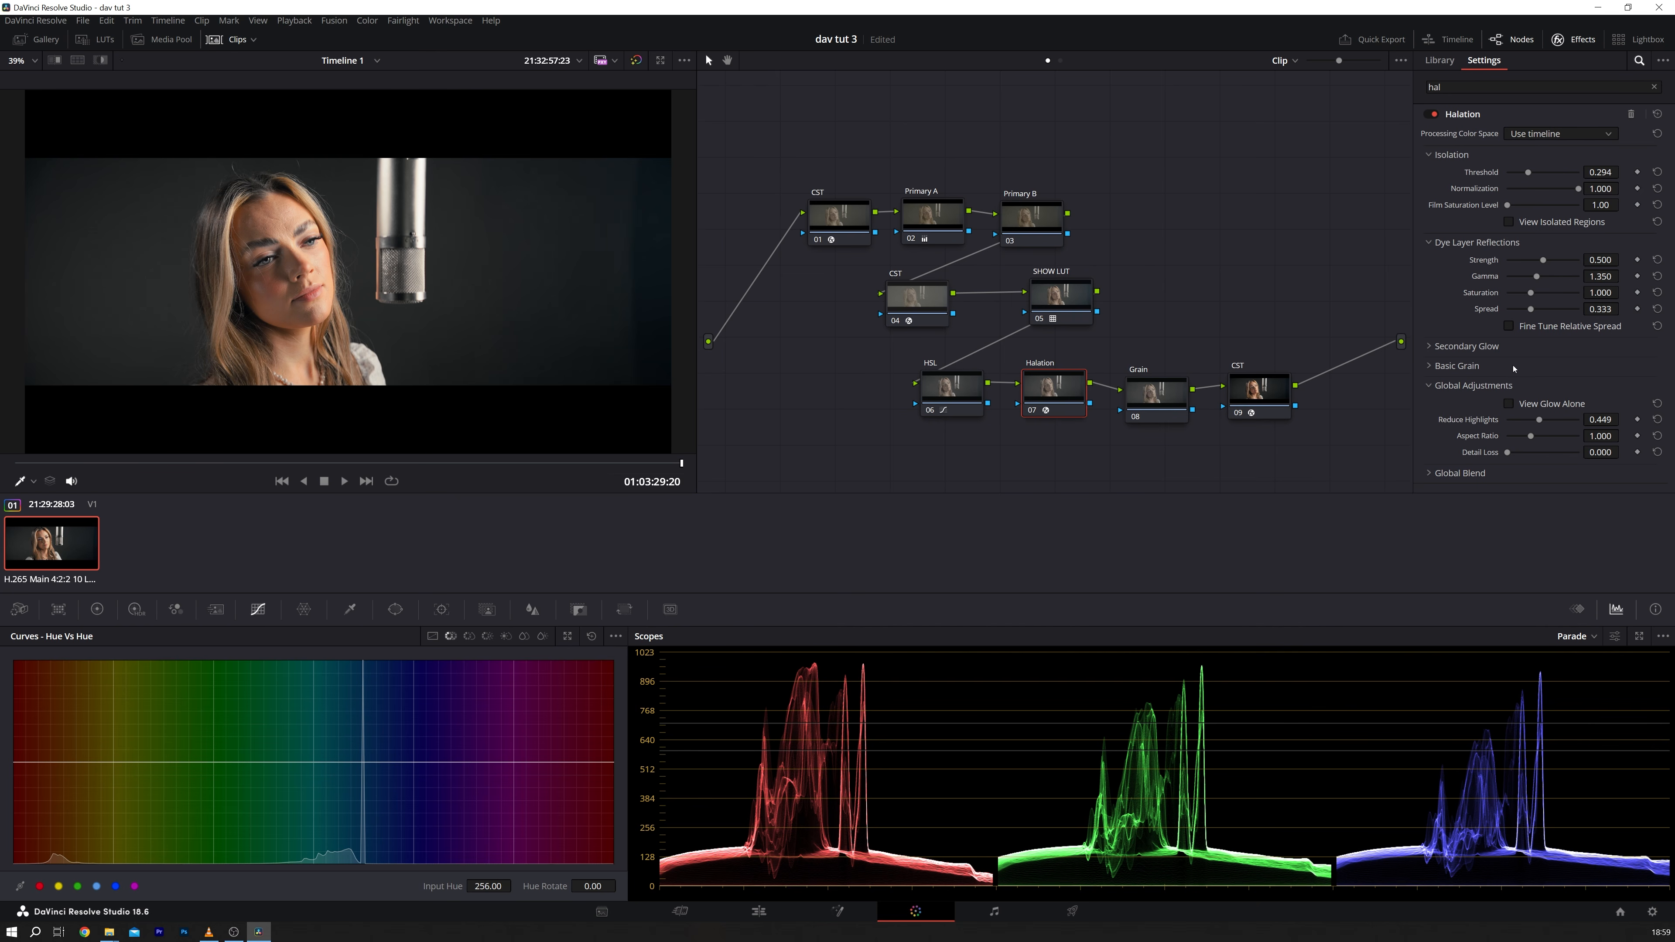
{"action": "left_click", "coordinate": [1432, 115]}
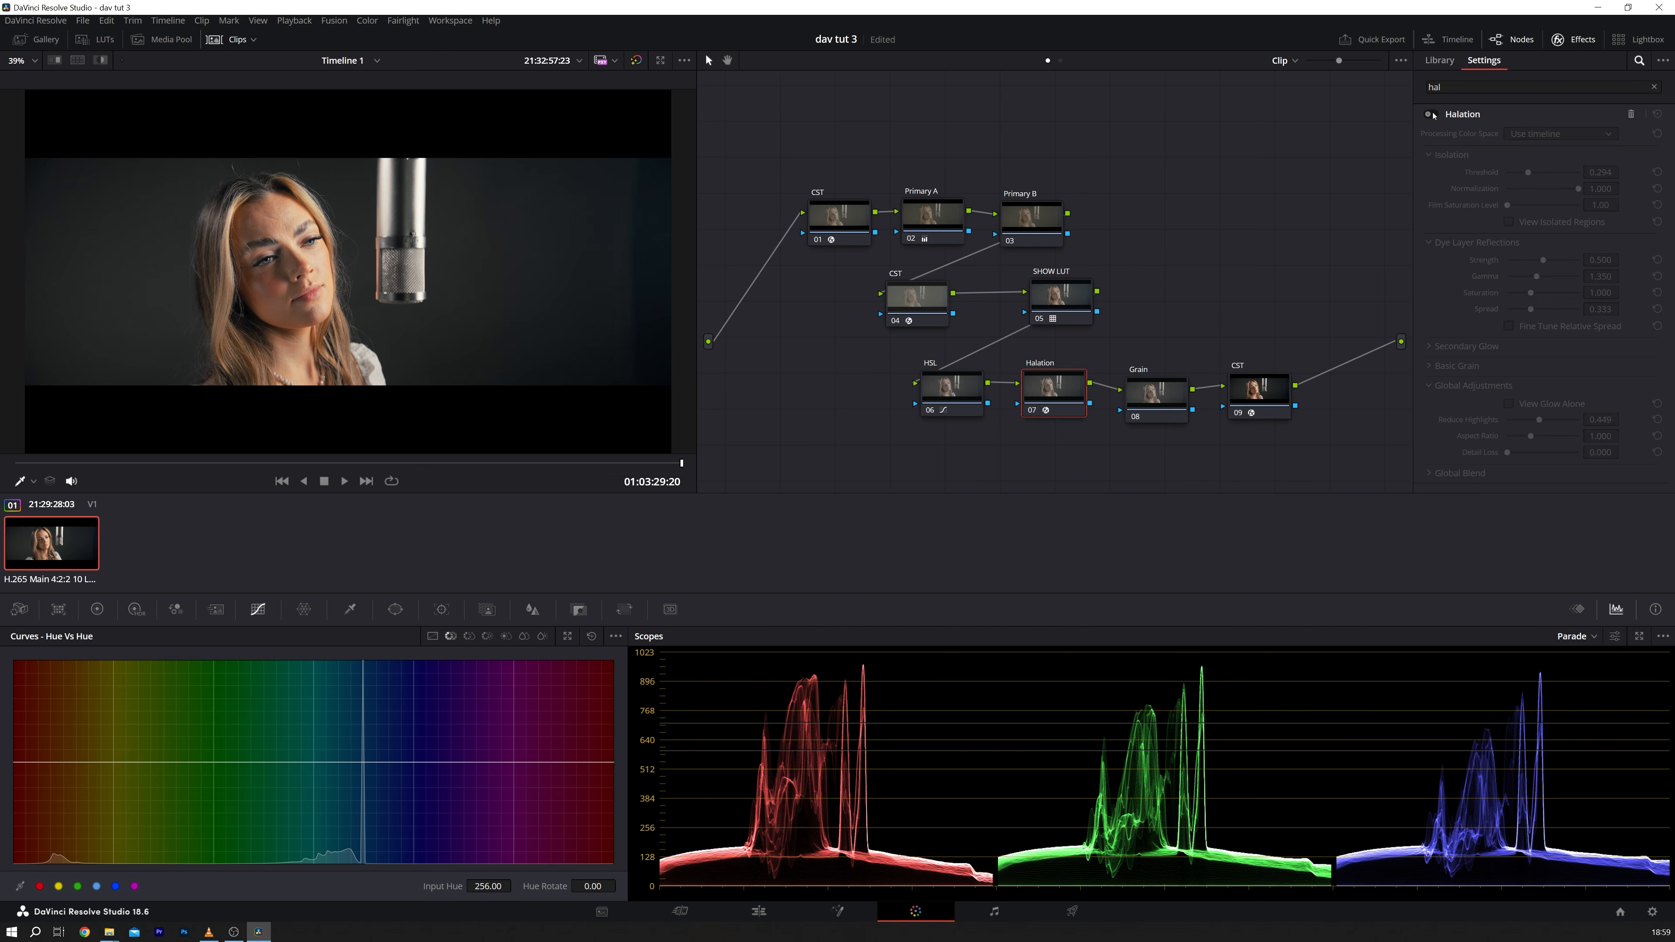
{"action": "left_click", "coordinate": [1432, 115]}
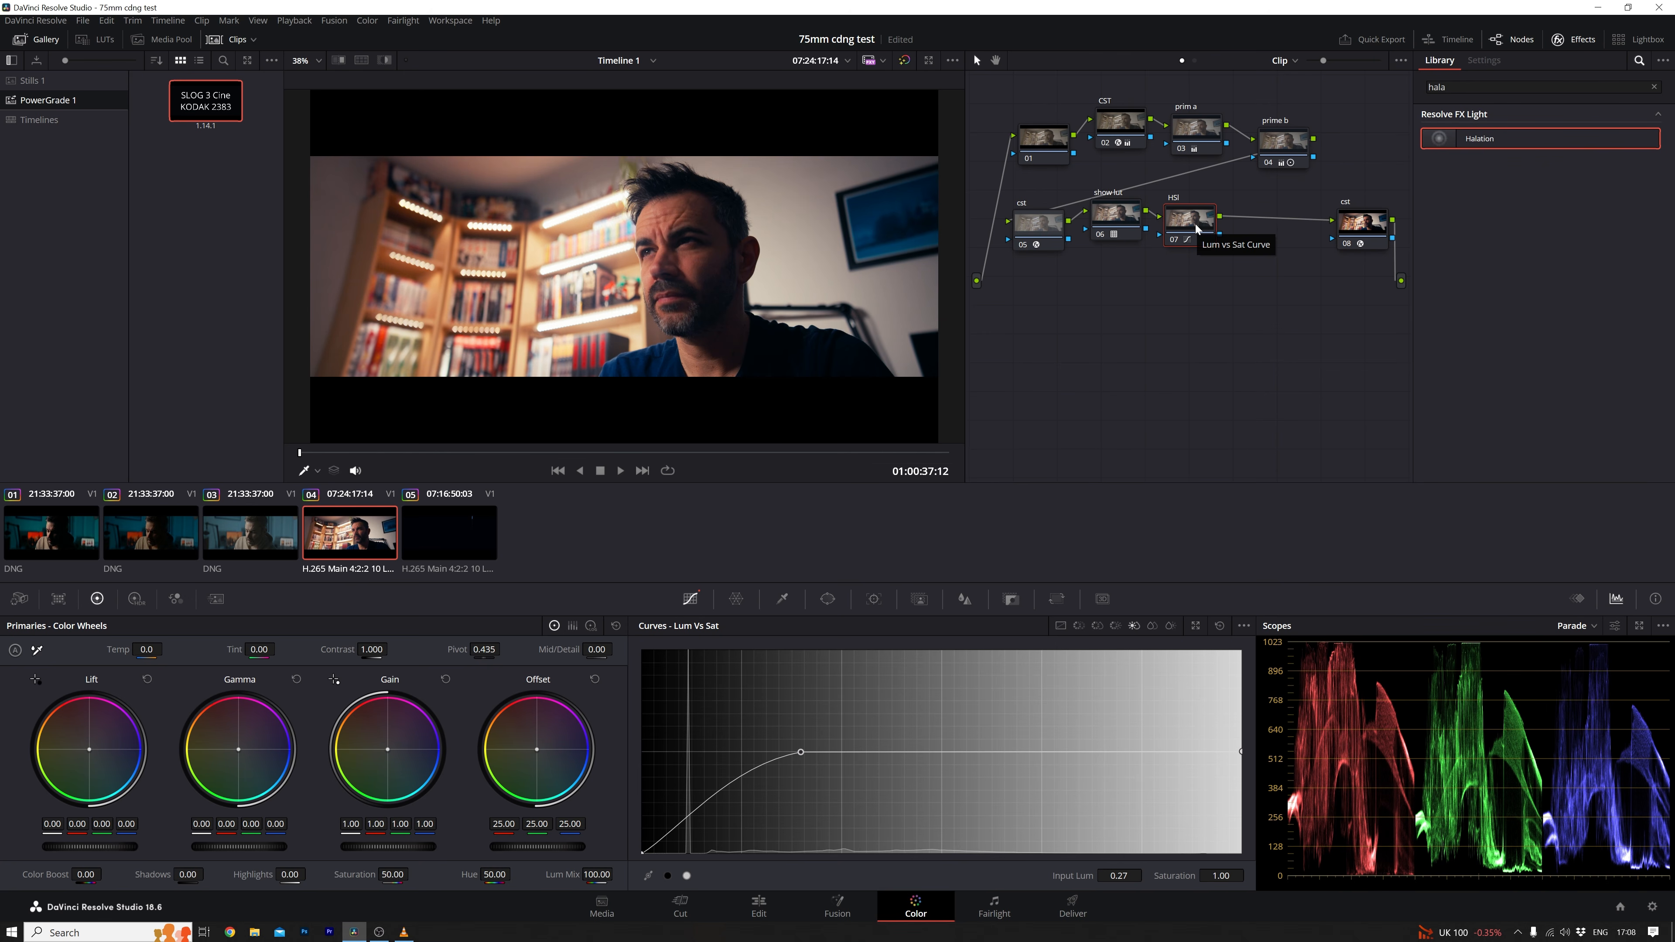
Step: In the 75mm cdng test project, add a serial node after the HSI node and apply the Glow effect to it
{"action": "right_click", "coordinate": [1209, 231]}
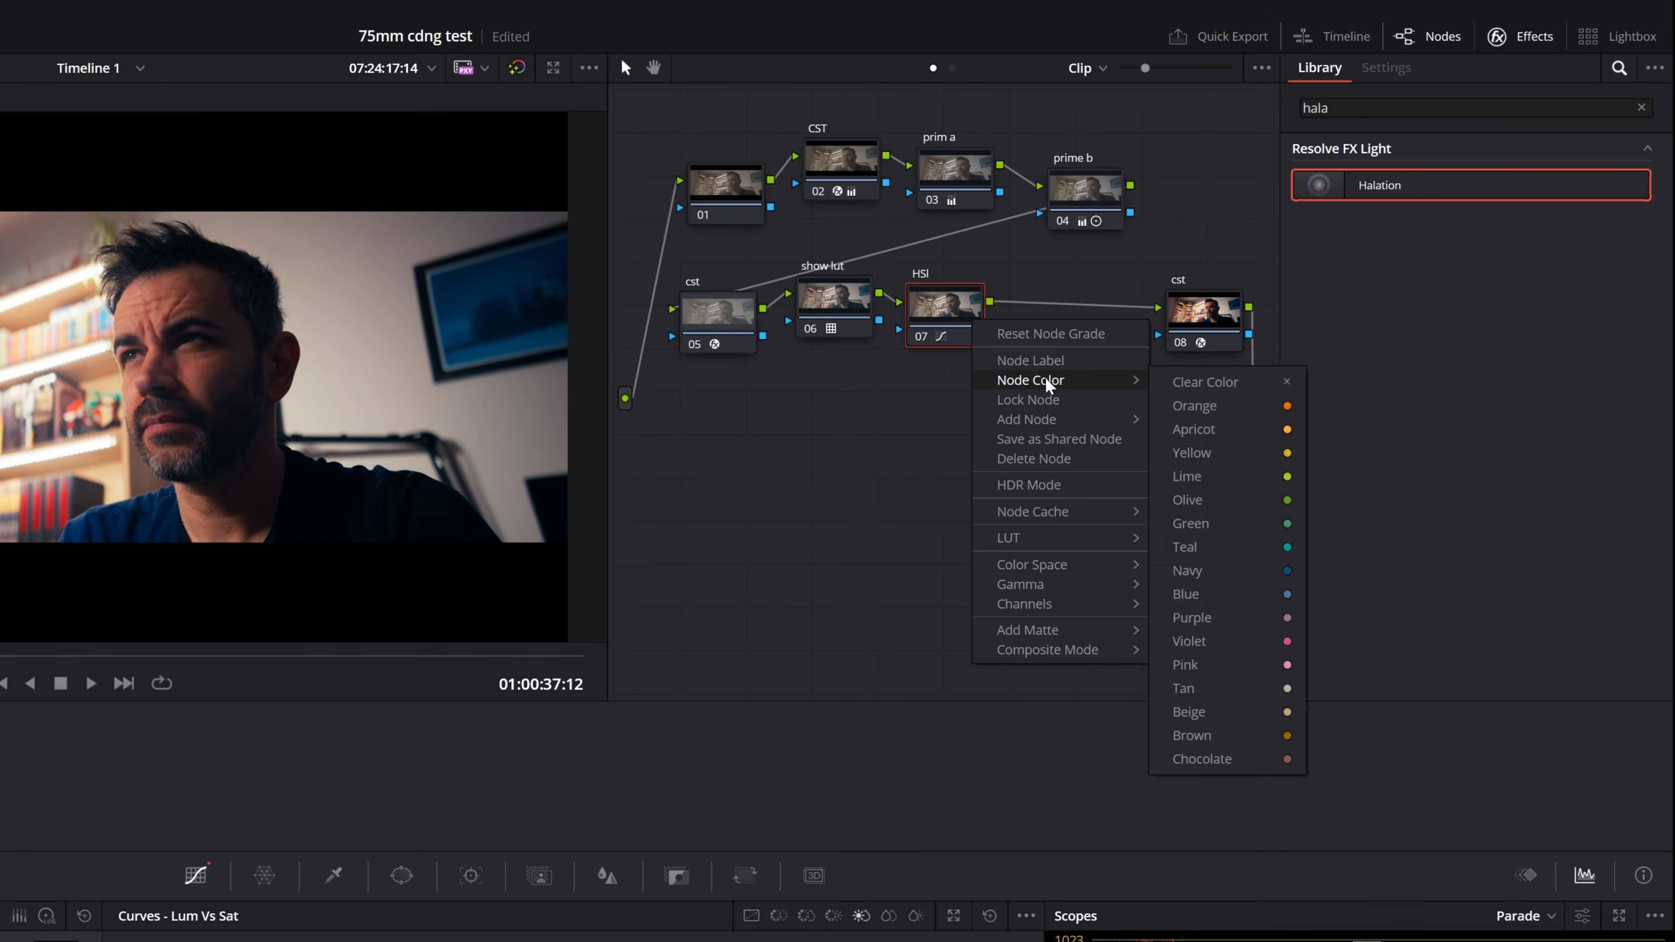
{"action": "mouse_move", "coordinate": [1050, 425]}
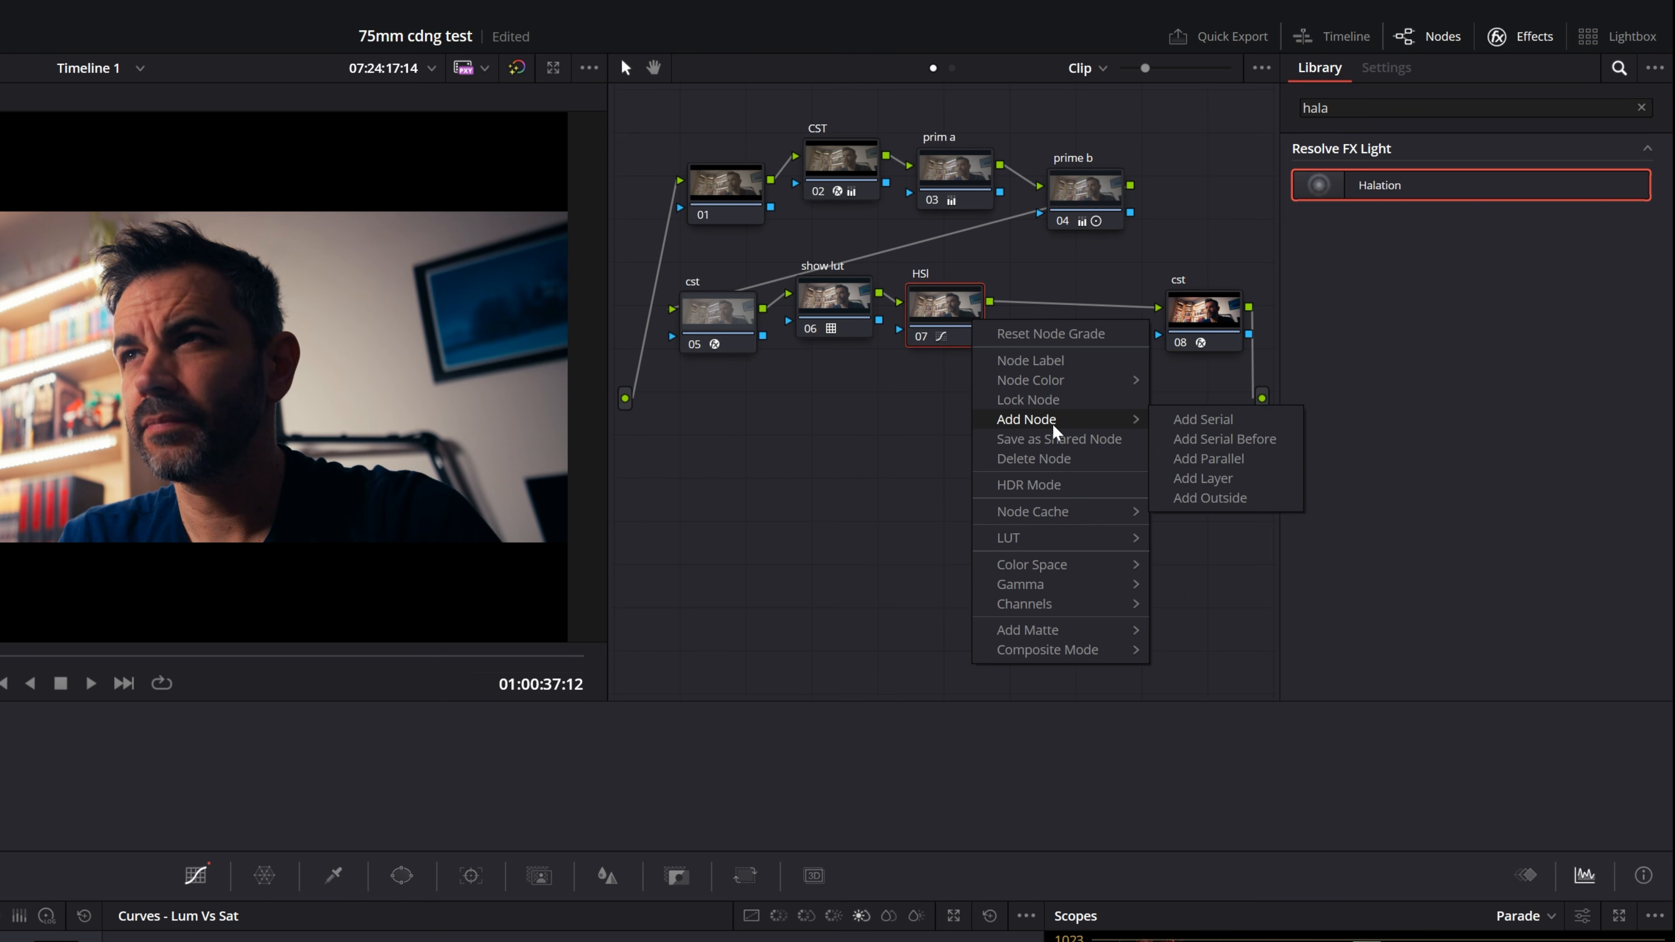
{"action": "left_click", "coordinate": [1205, 420]}
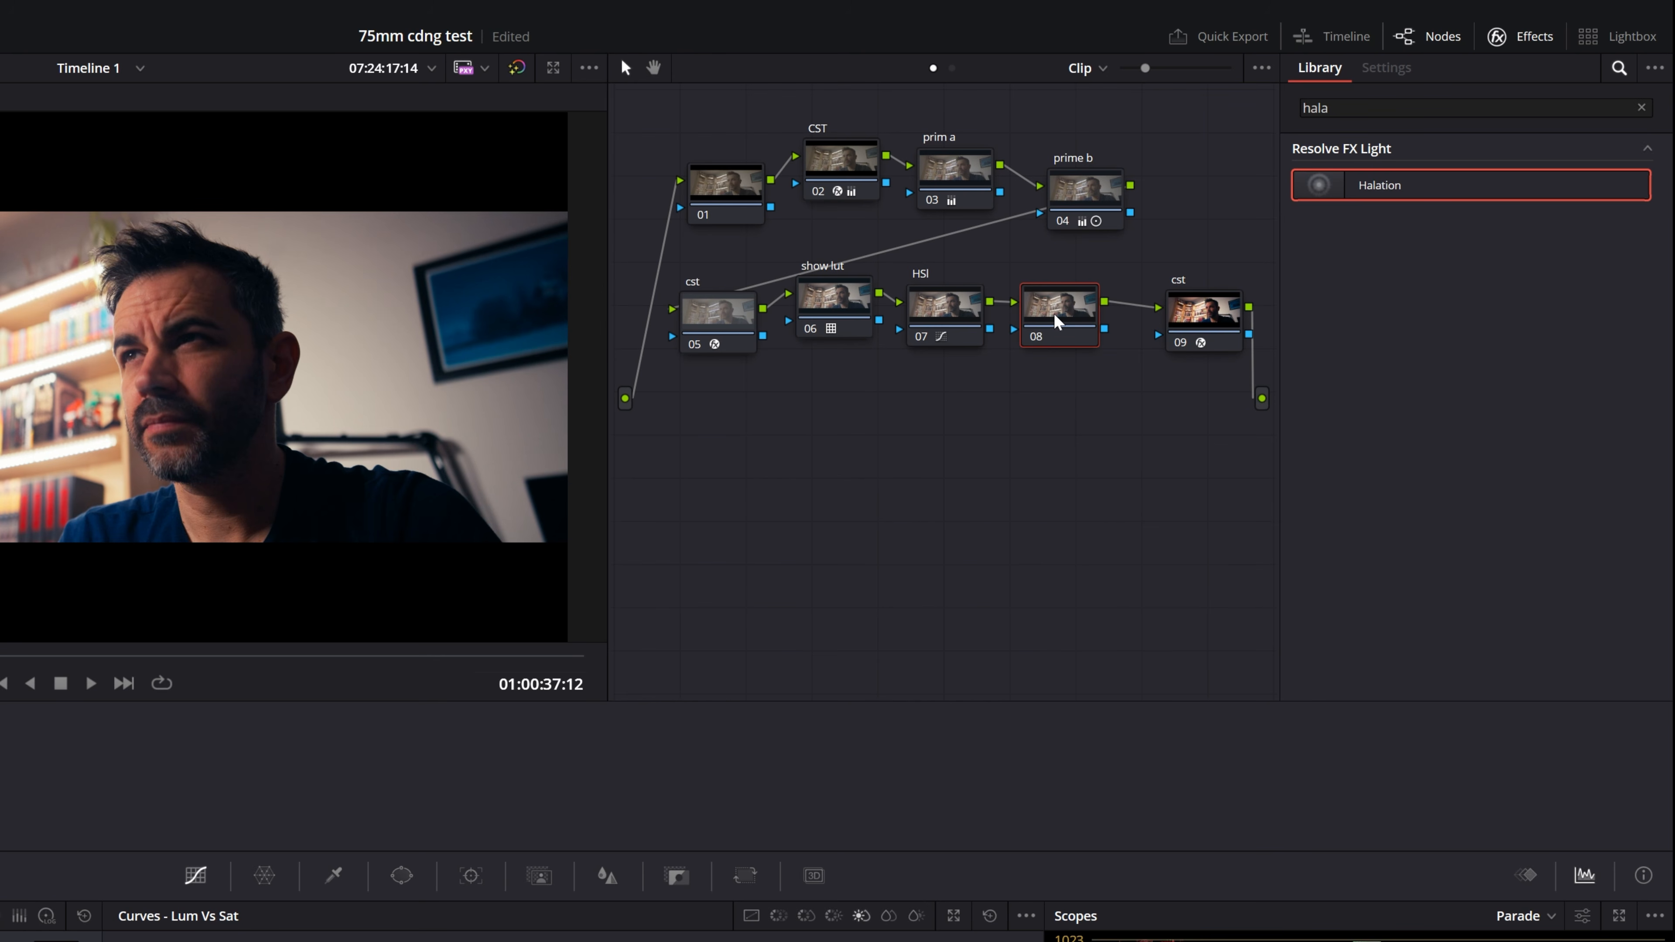
{"action": "left_click", "coordinate": [1511, 108]}
{"action": "left_click", "coordinate": [1642, 108]}
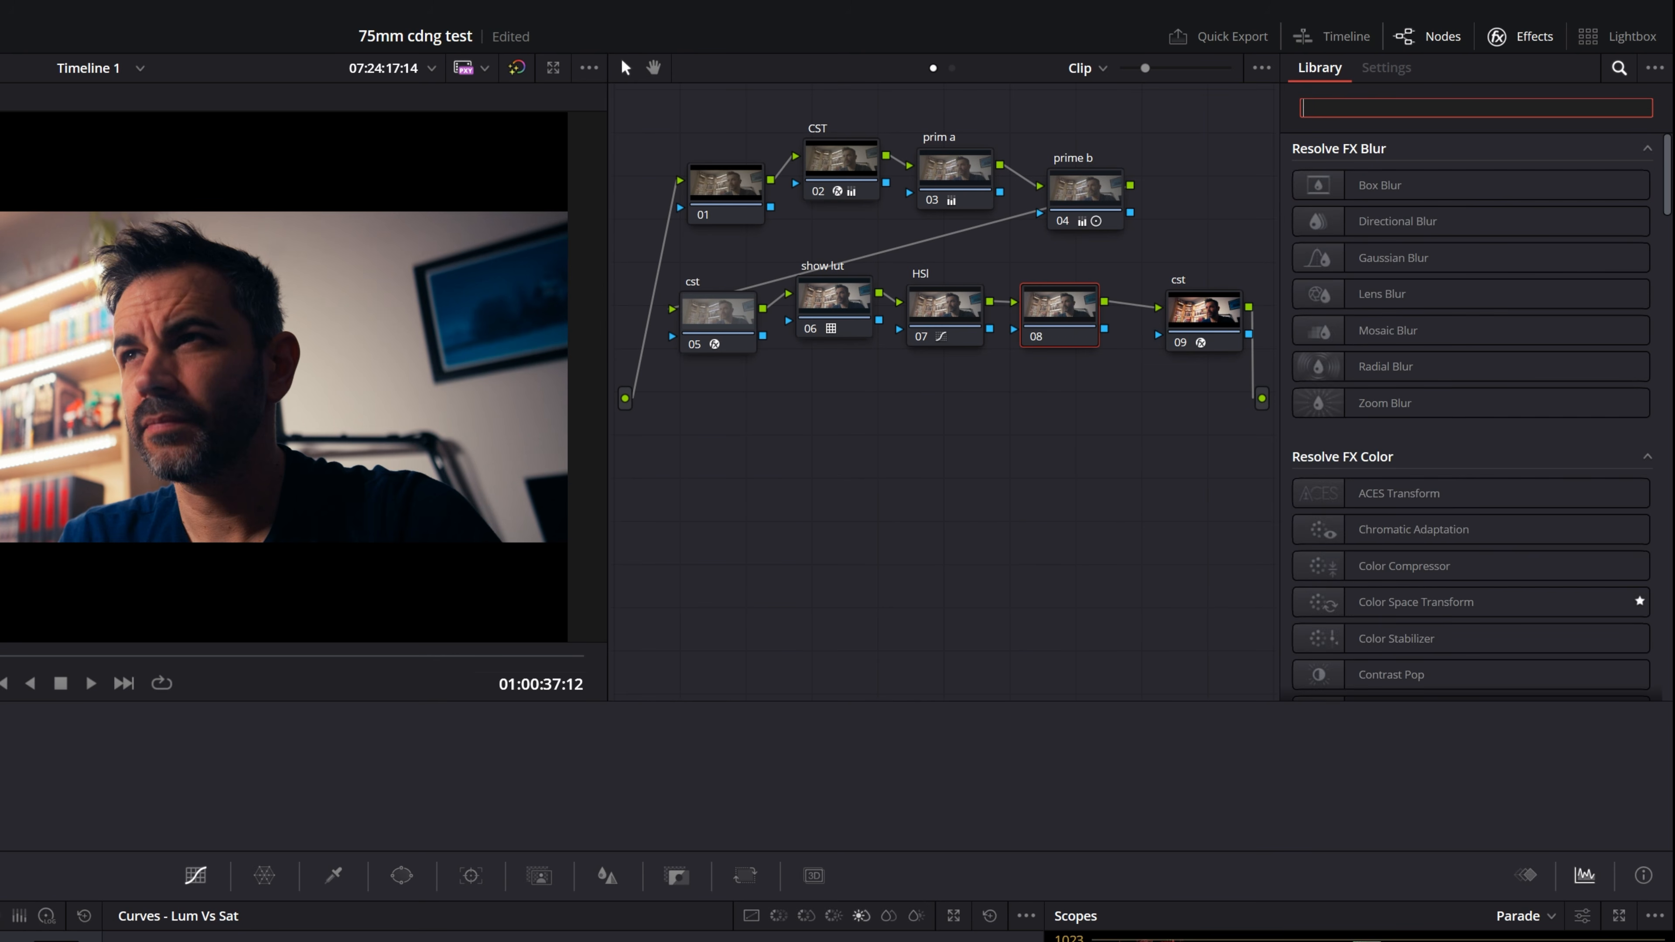
{"action": "type", "text": "glow"}
{"action": "left_click_drag", "start_coordinate": [1511, 192], "coordinate": [1085, 322]}
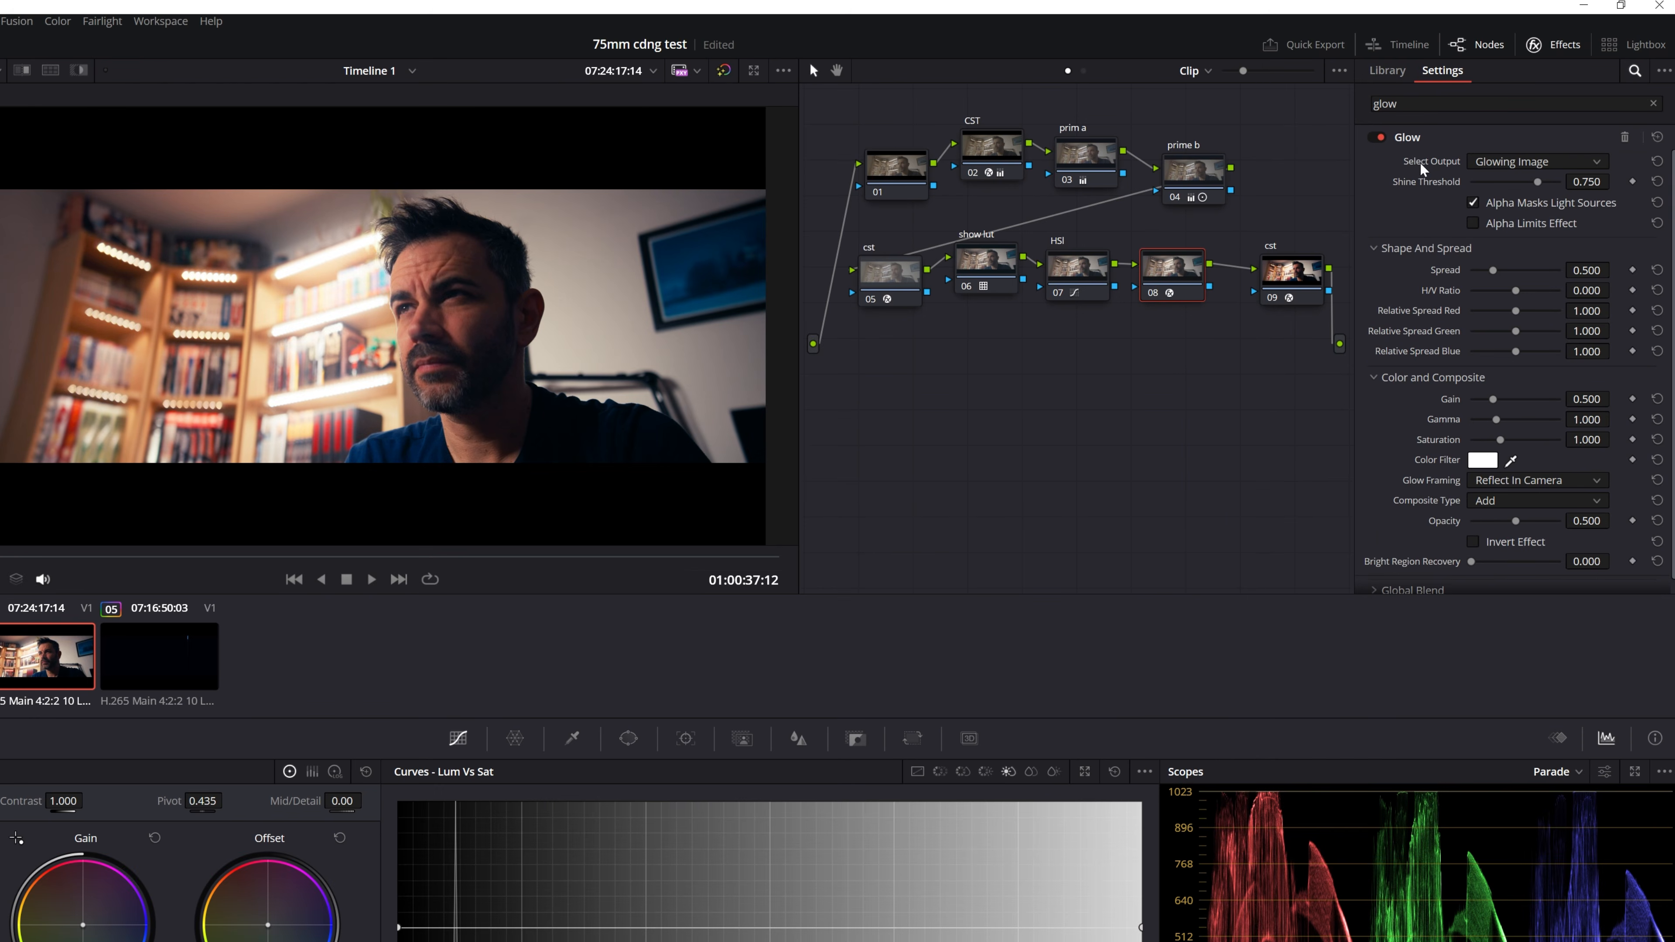
Step: Compare the image with the Glow effect off and on, and raise its spread and slightly raise its gain
{"action": "left_click", "coordinate": [1378, 138]}
{"action": "left_click", "coordinate": [1378, 138]}
{"action": "left_click_drag", "start_coordinate": [1492, 272], "coordinate": [1519, 313]}
{"action": "mouse_move", "coordinate": [1493, 401]}
{"action": "left_mouse_down"}
{"action": "mouse_move", "coordinate": [1521, 402]}
{"action": "mouse_move", "coordinate": [1498, 401]}
{"action": "left_mouse_up"}
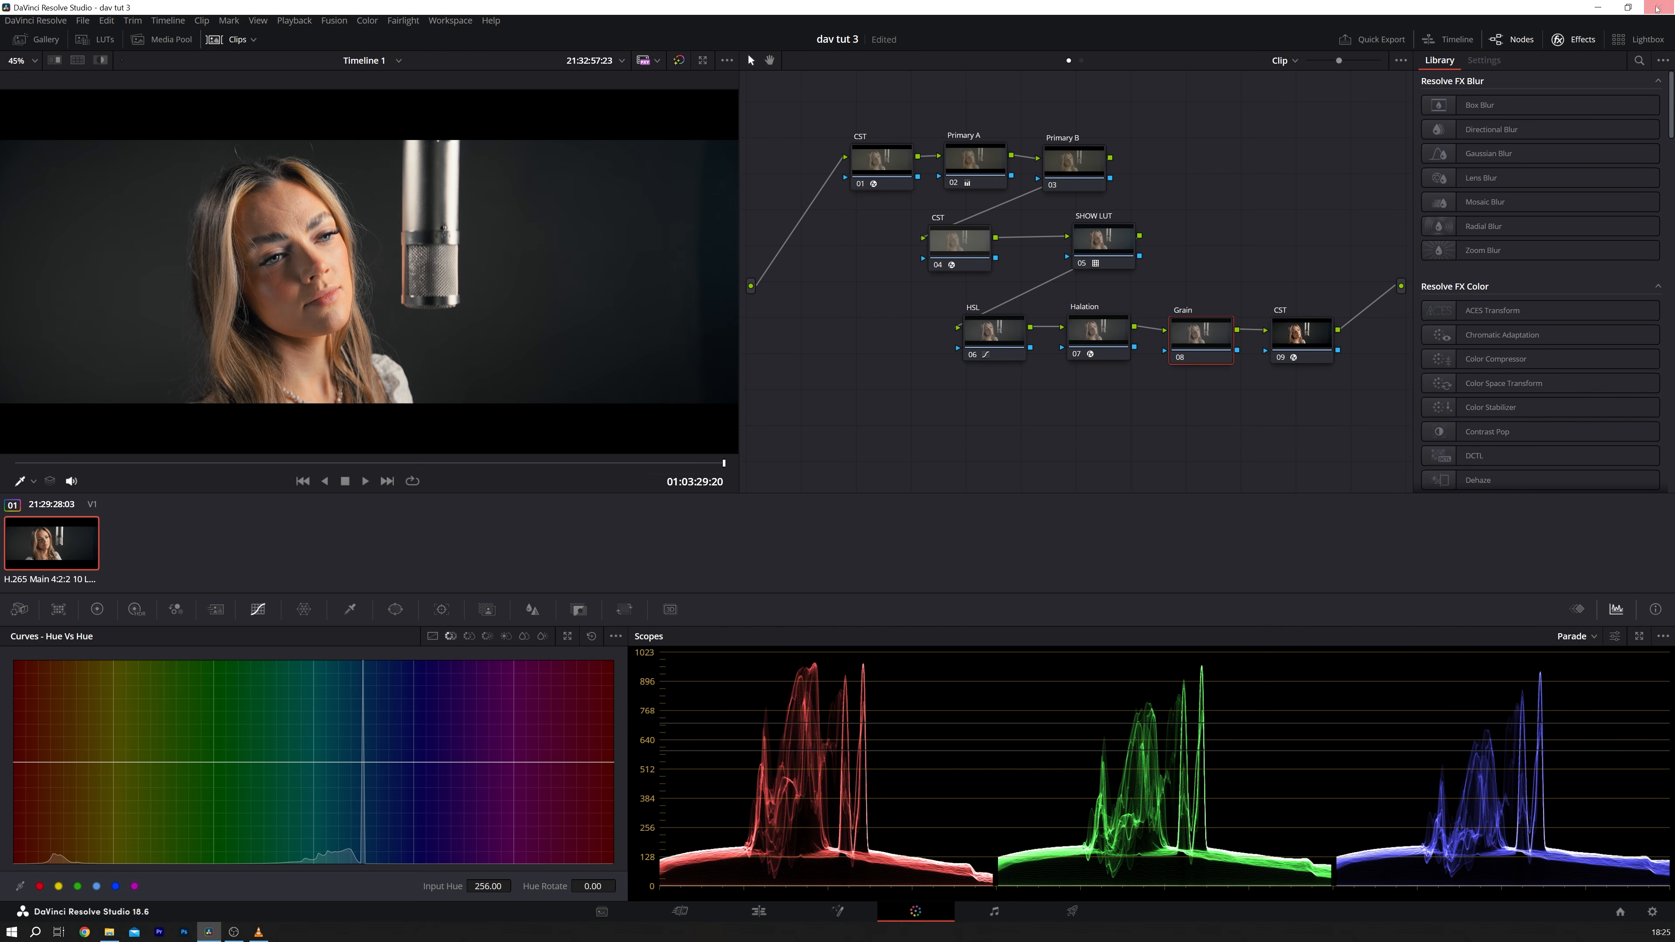
Step: In the dav tut 3 project, search the effects library for "grain" and apply the Film Grain effect to the Grain node
{"action": "left_click", "coordinate": [1639, 60]}
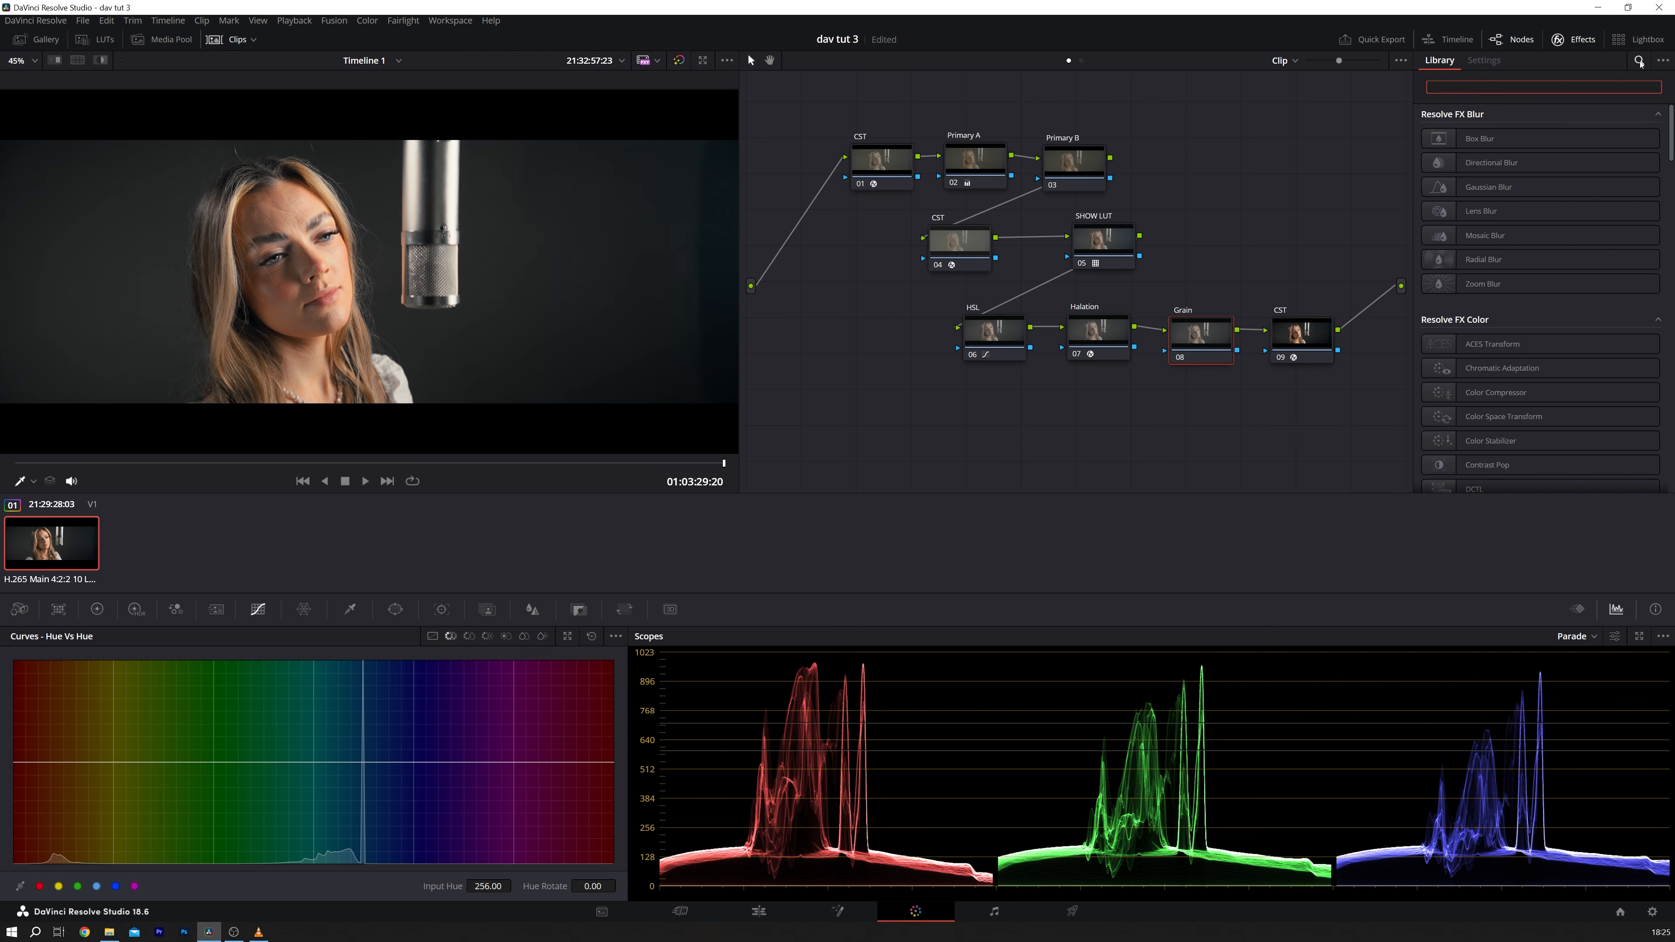
{"action": "type", "text": "grain"}
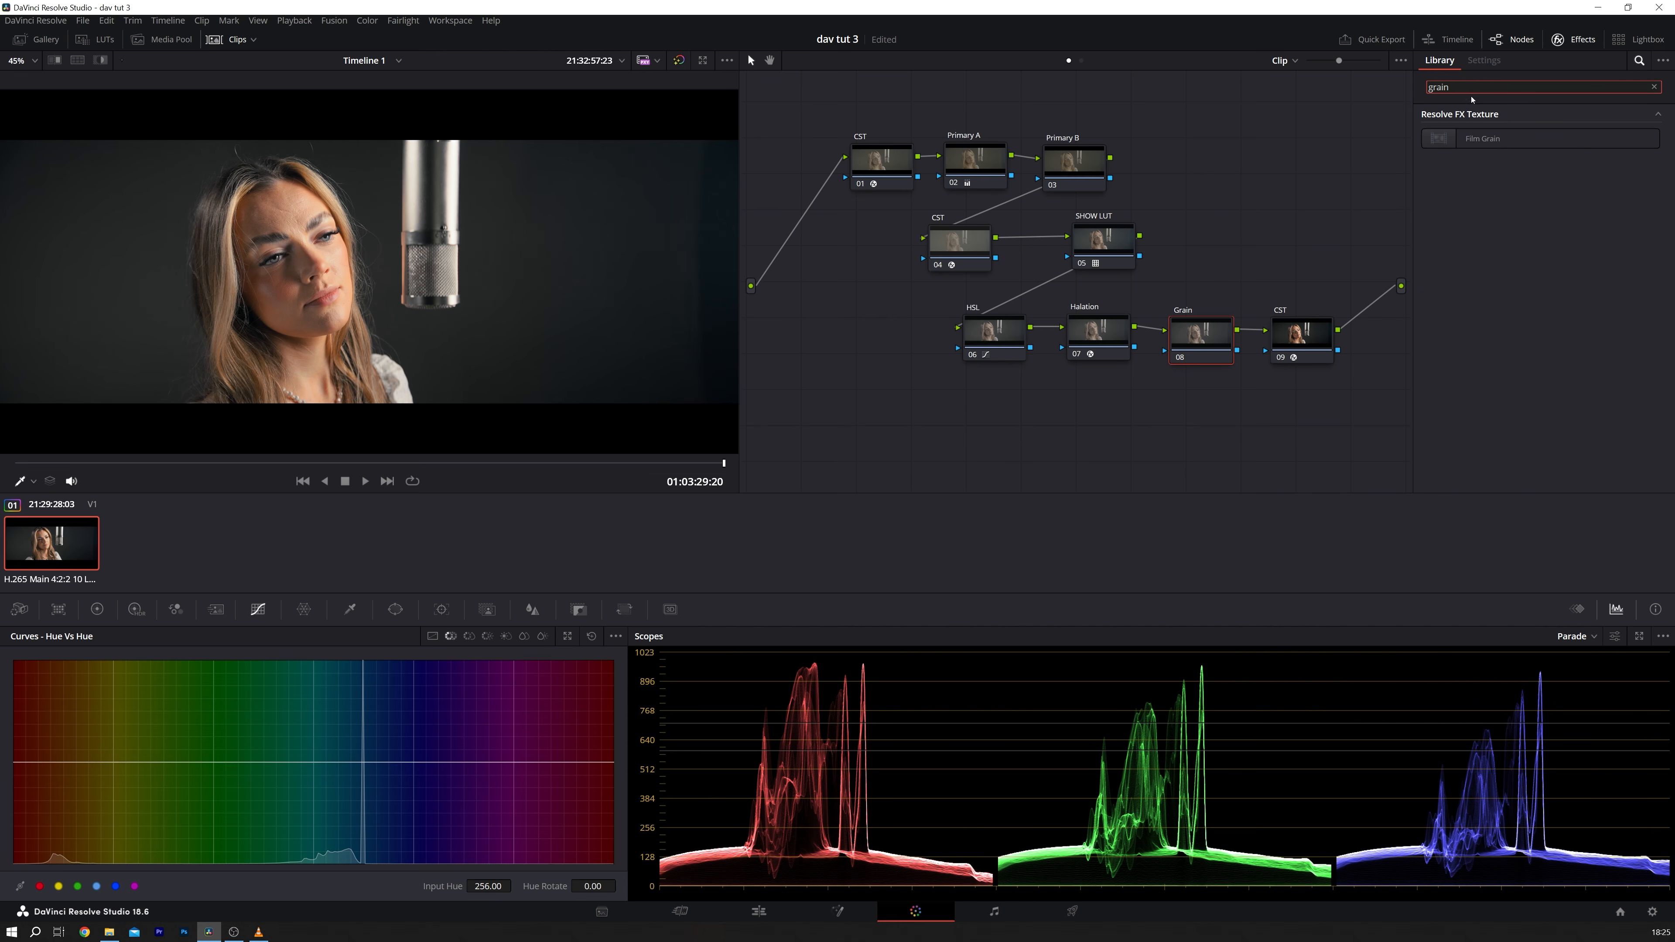
{"action": "left_click", "coordinate": [1495, 143]}
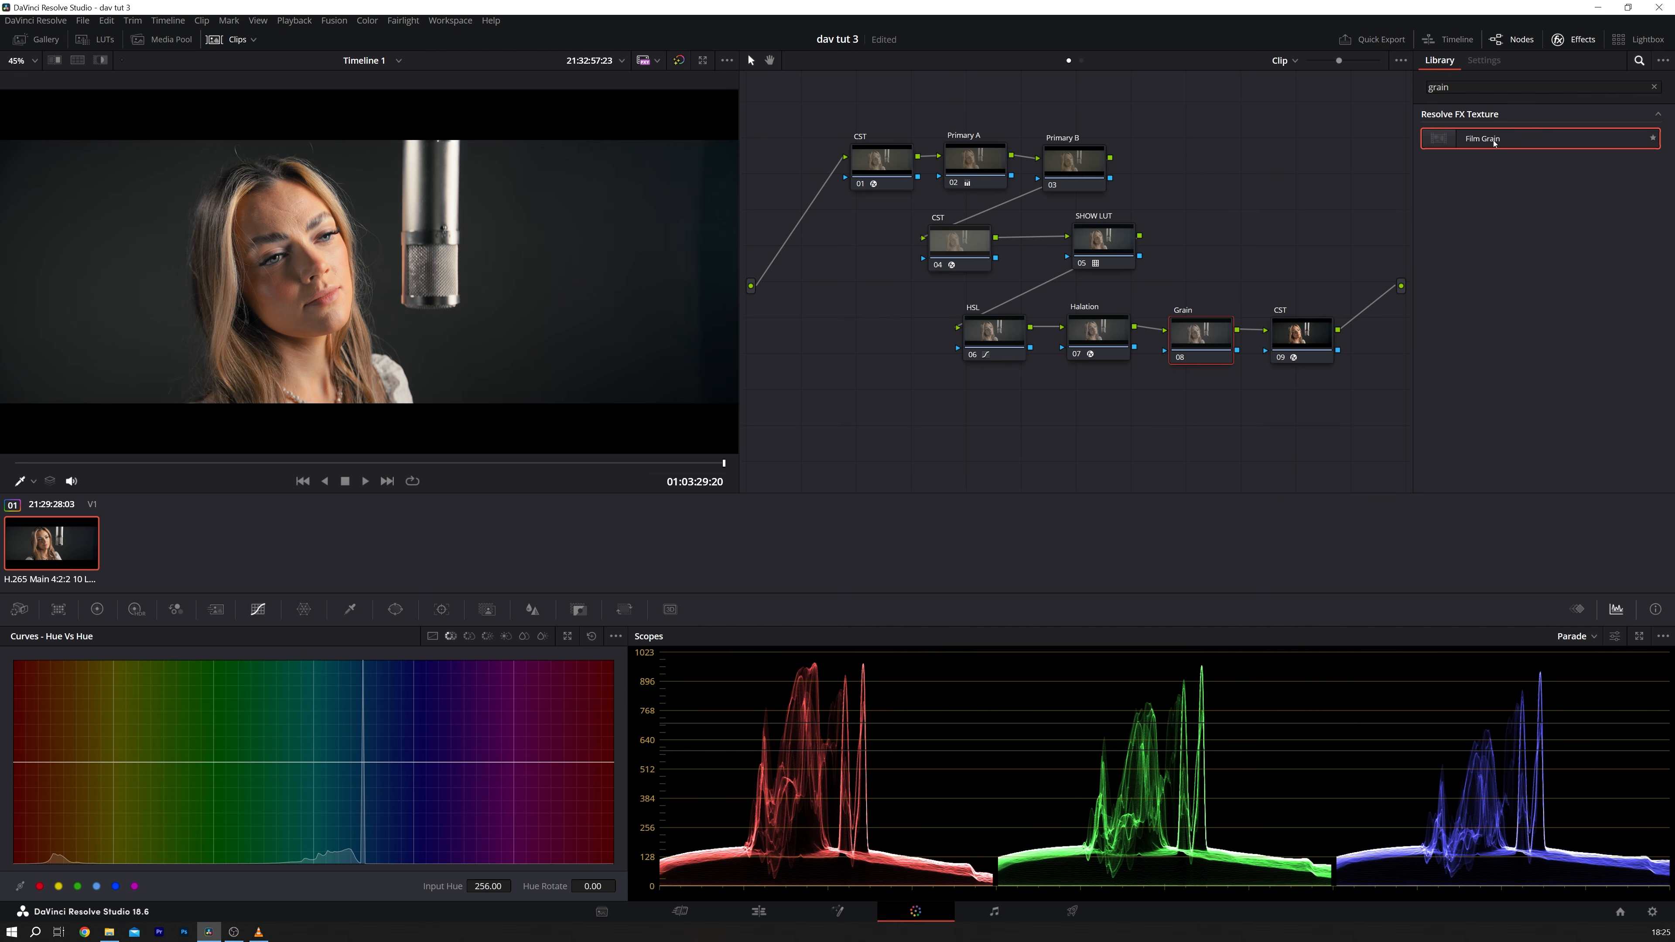
{"action": "left_click_drag", "start_coordinate": [1494, 143], "coordinate": [1205, 345]}
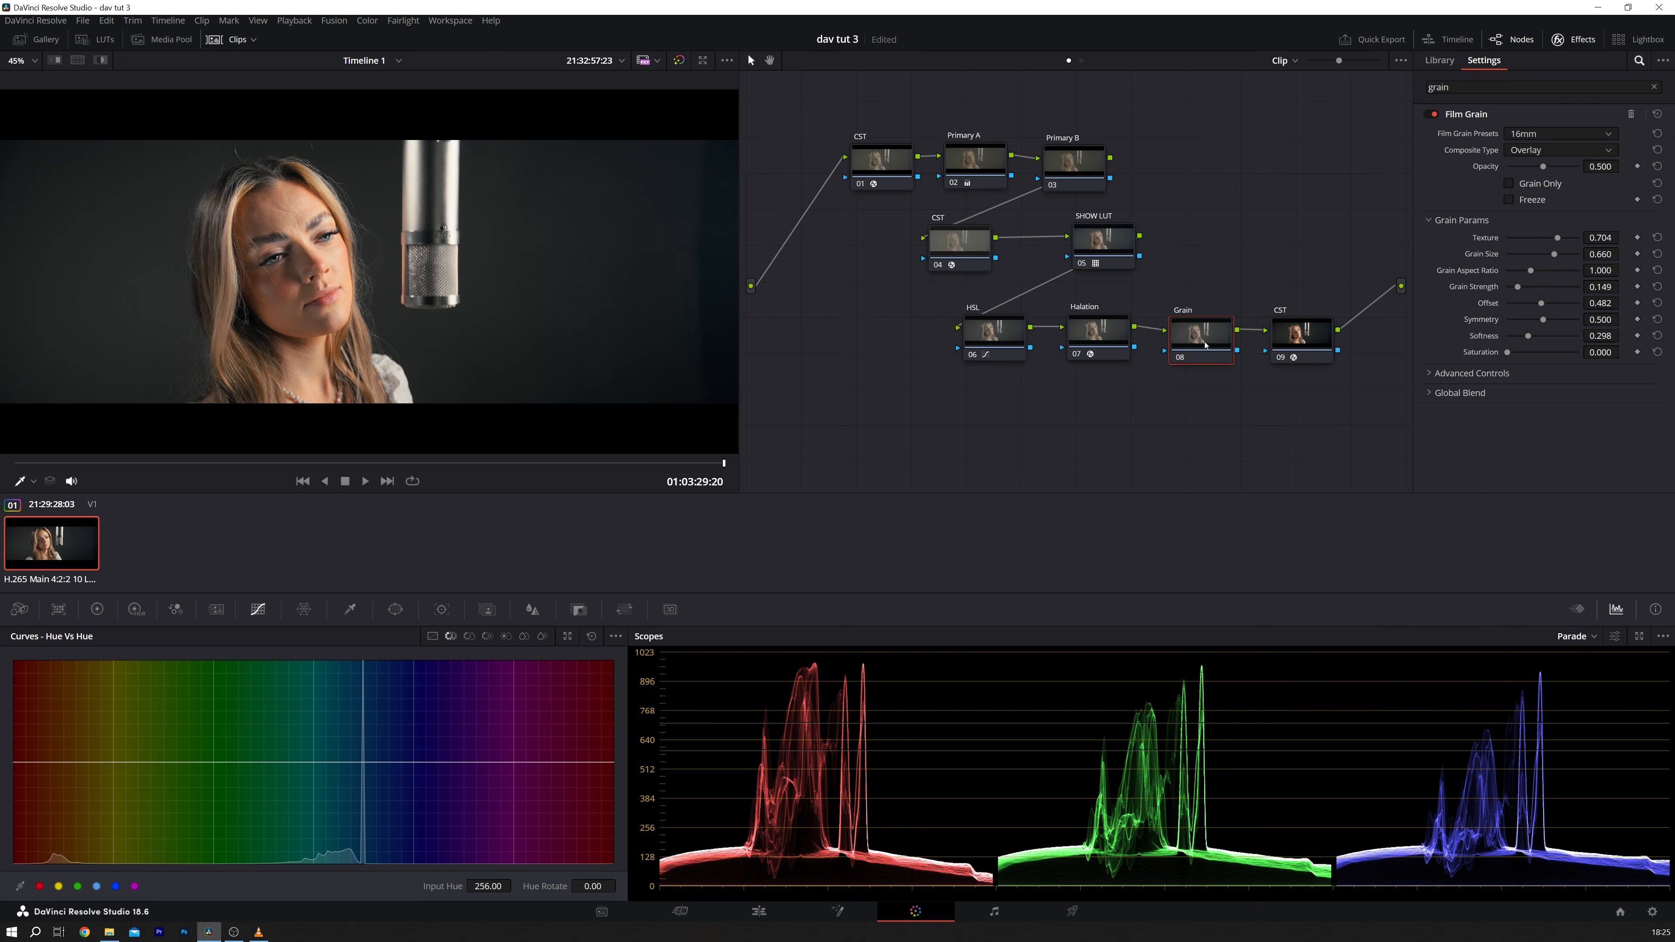
Step: Set the Film Grain preset to 16mm 500T, judging it on a close-up of the face and microphone
{"action": "scroll", "coordinate": [337, 281], "scroll_direction": "up", "scroll_amount": 8}
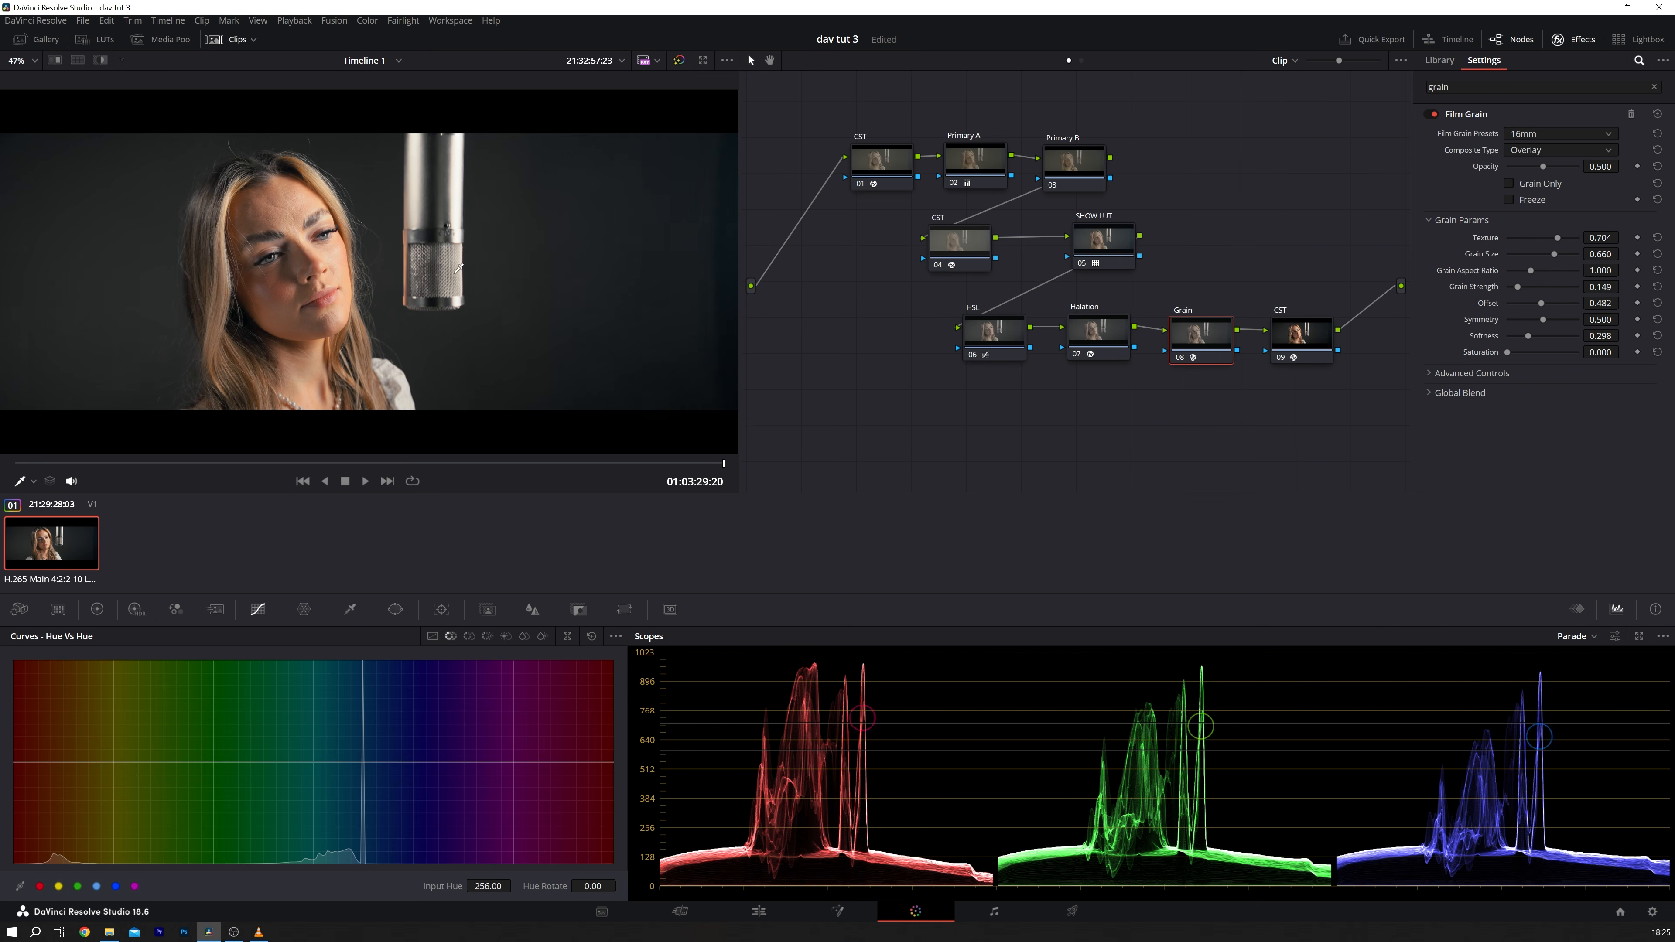
{"action": "scroll", "coordinate": [337, 281], "scroll_direction": "up", "scroll_amount": 2}
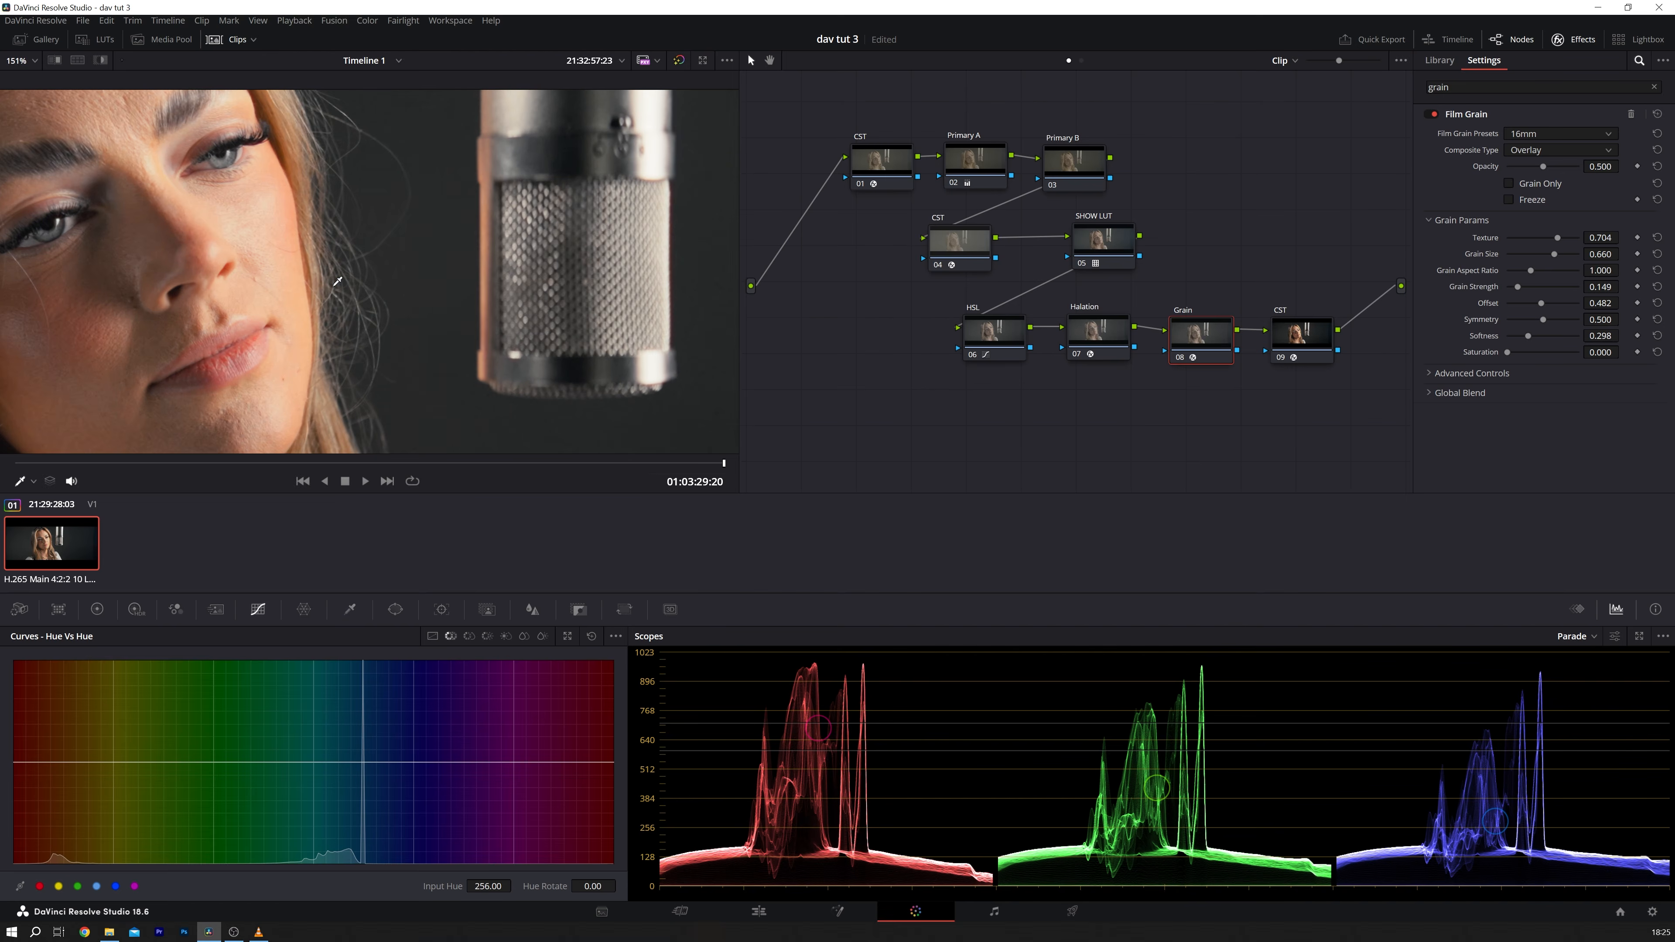
{"action": "left_click", "coordinate": [1593, 136]}
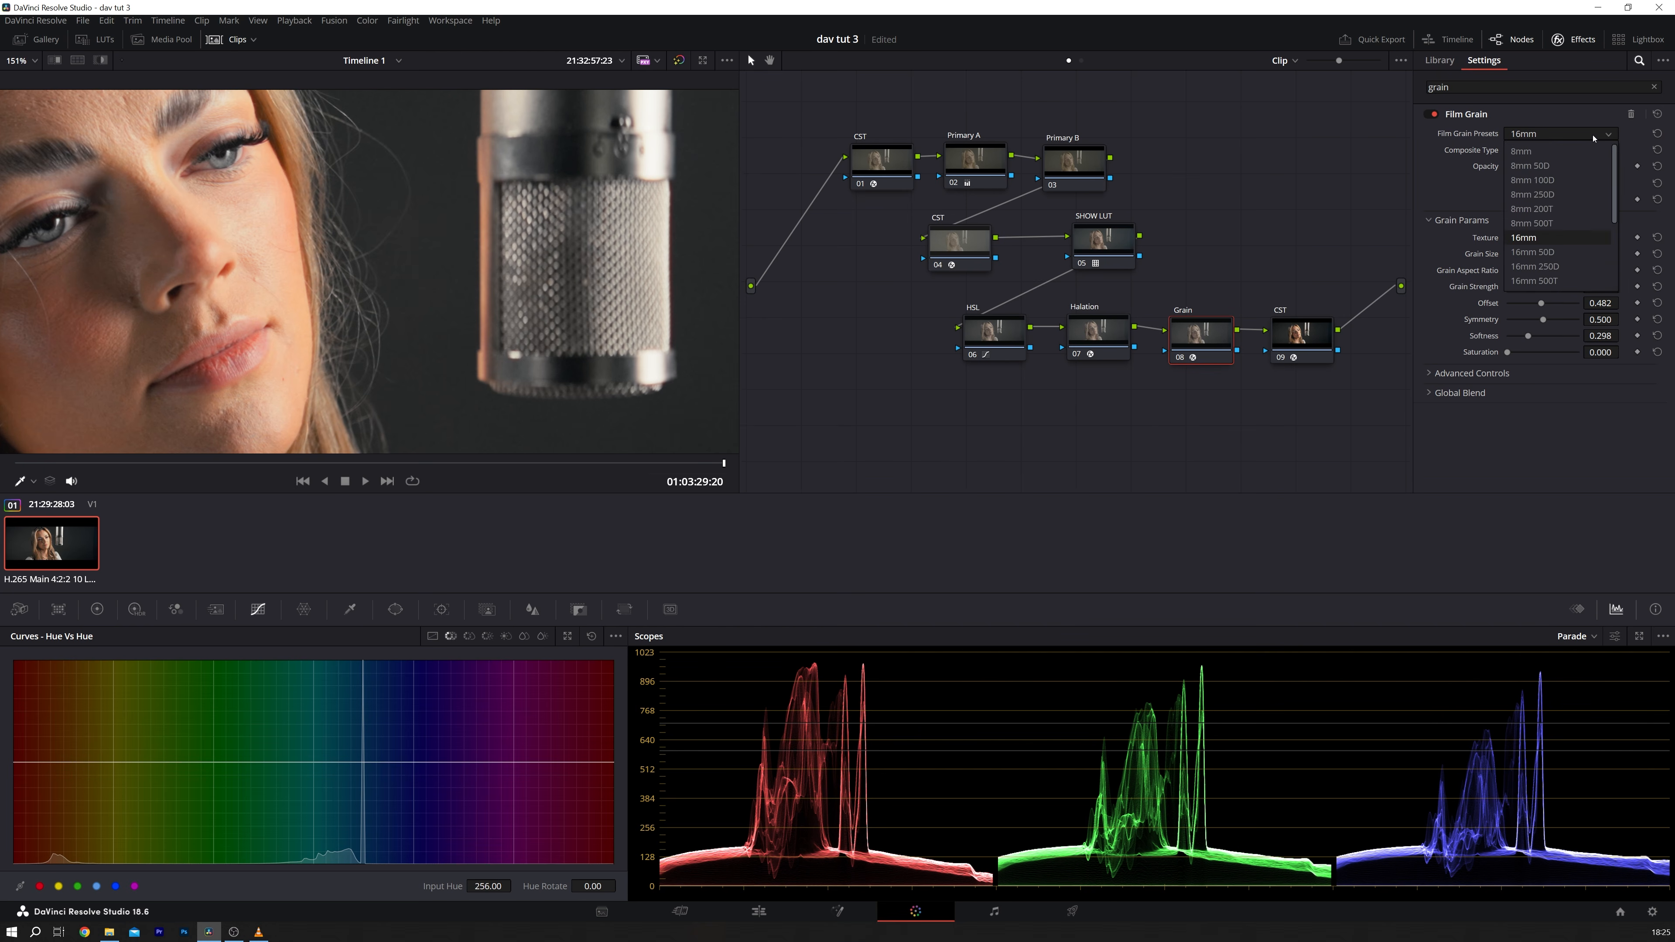
{"action": "left_click", "coordinate": [1545, 282]}
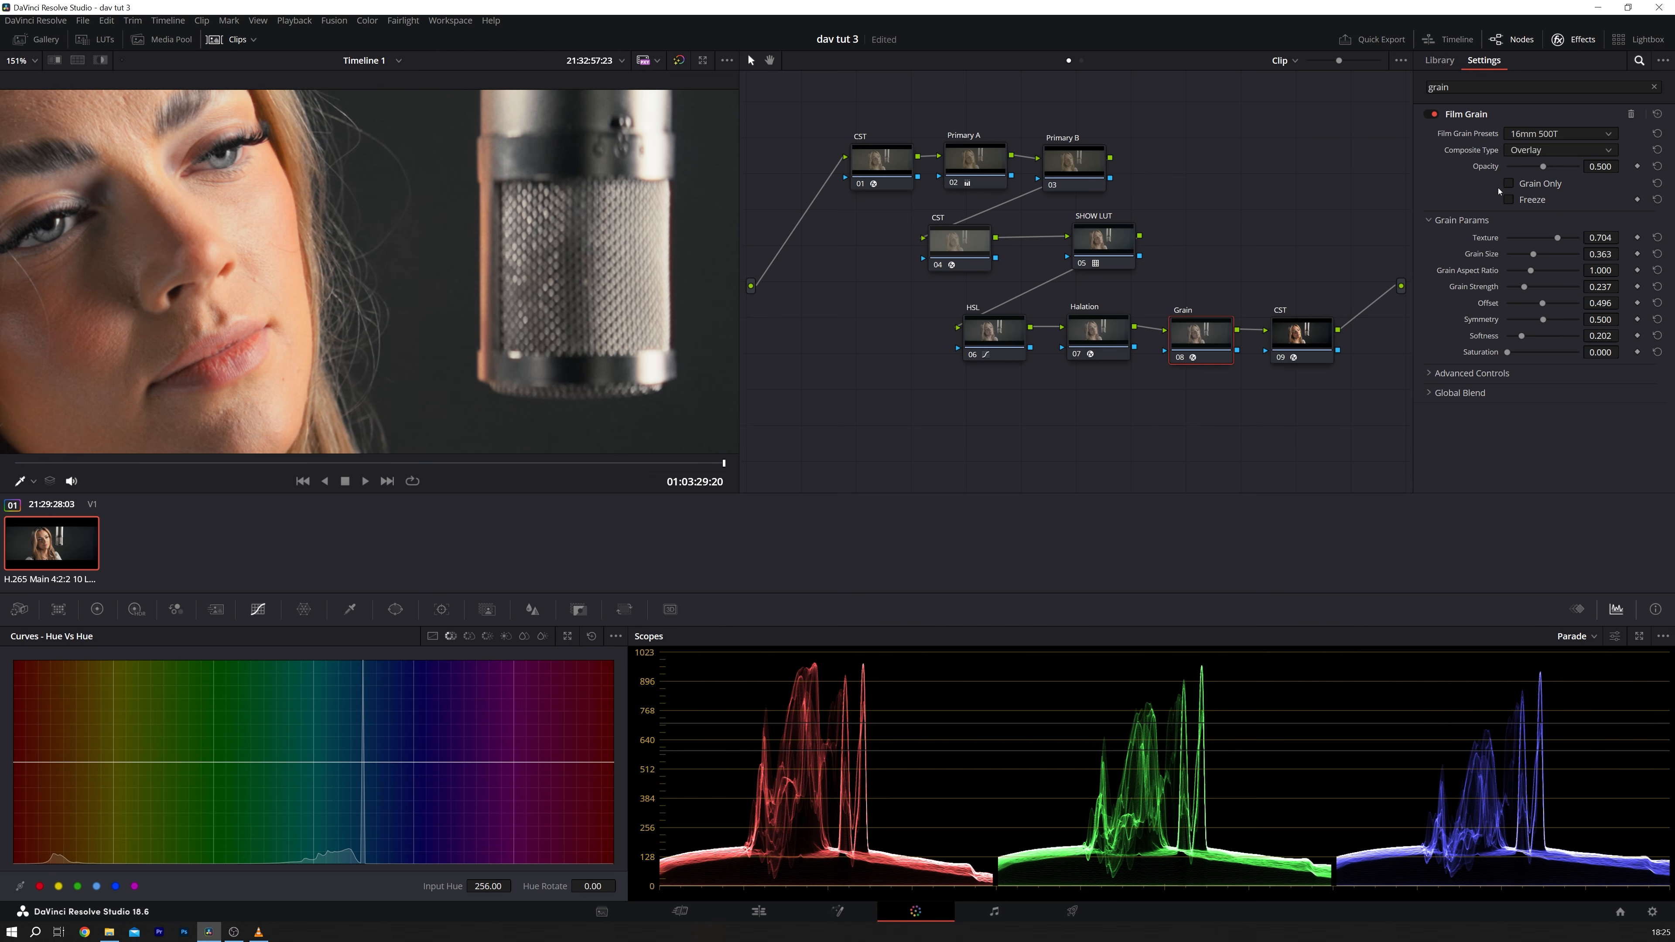
Step: Customize the film grain with opacity 0.587, texture 0.734, softness 0.184 and saturation 0.321
{"action": "left_click_drag", "start_coordinate": [1558, 239], "coordinate": [1559, 239]}
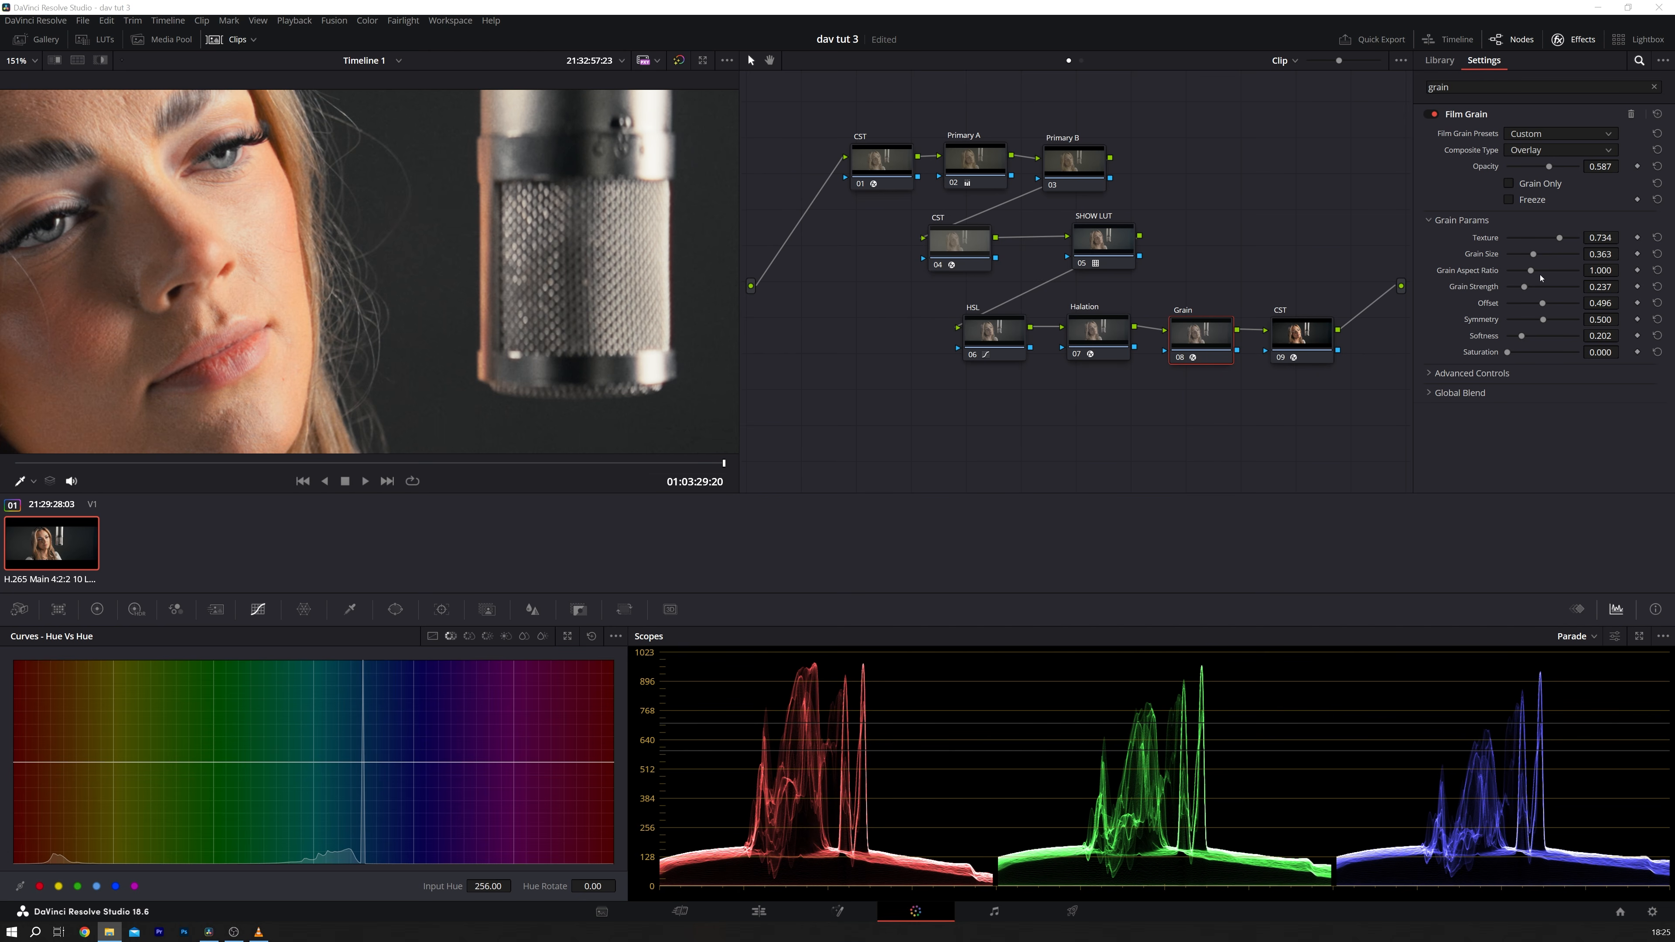
{"action": "mouse_move", "coordinate": [1522, 337]}
{"action": "left_mouse_down"}
{"action": "mouse_move", "coordinate": [1543, 338]}
{"action": "mouse_move", "coordinate": [1521, 338]}
{"action": "left_mouse_up"}
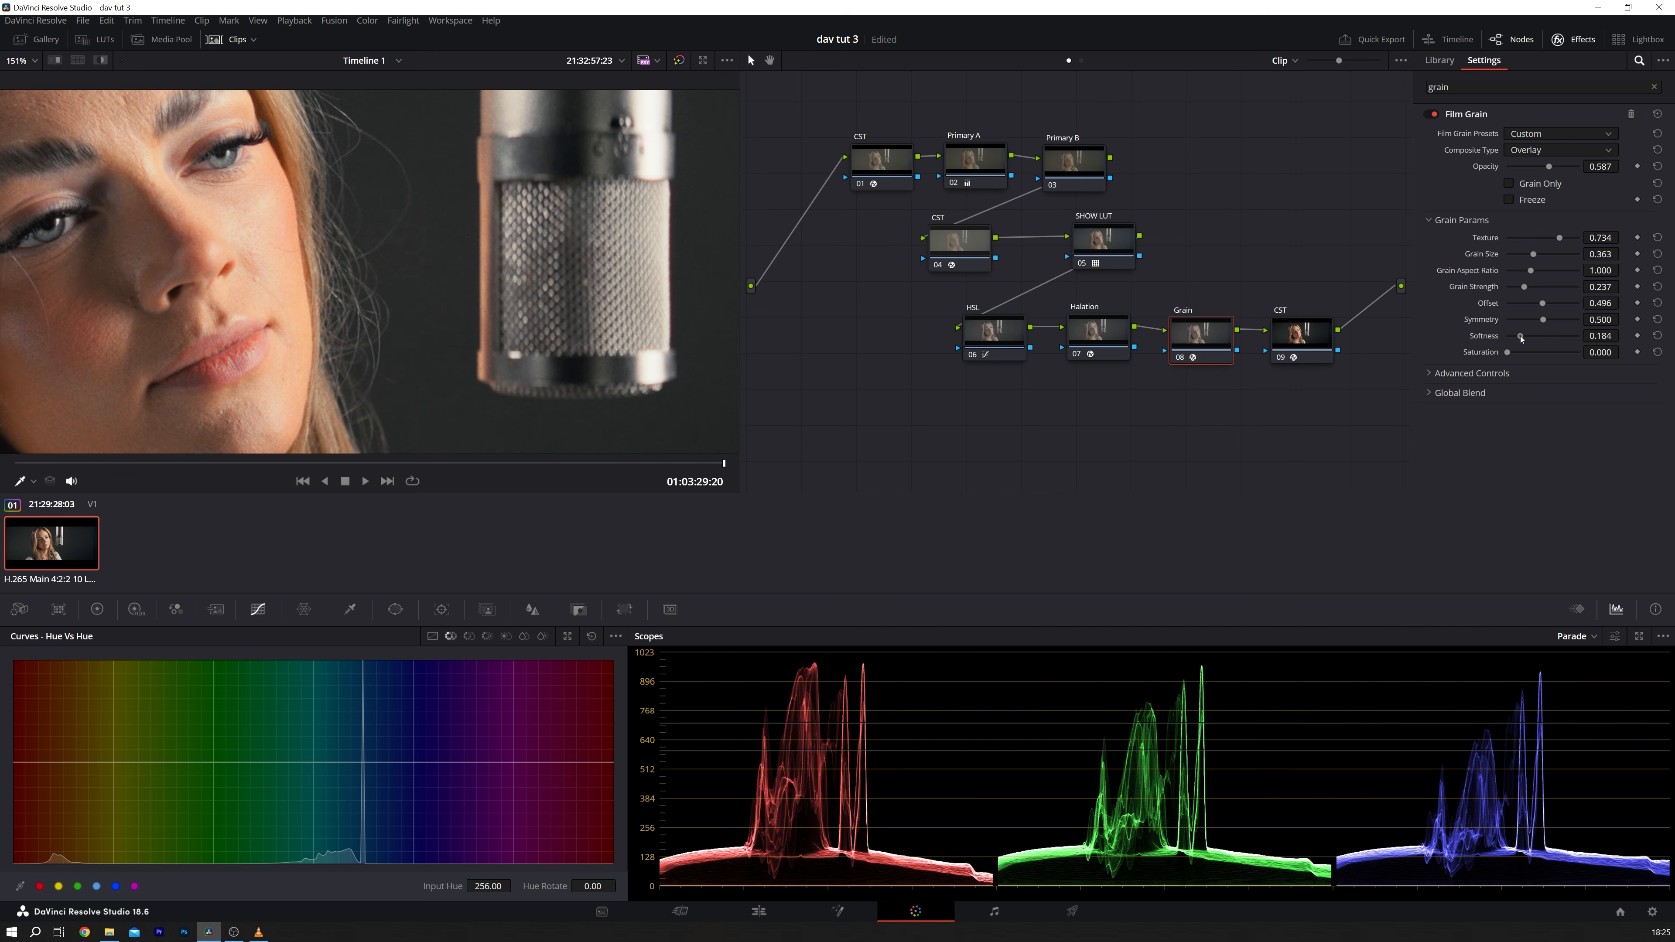
{"action": "left_click_drag", "start_coordinate": [1510, 354], "coordinate": [1574, 350]}
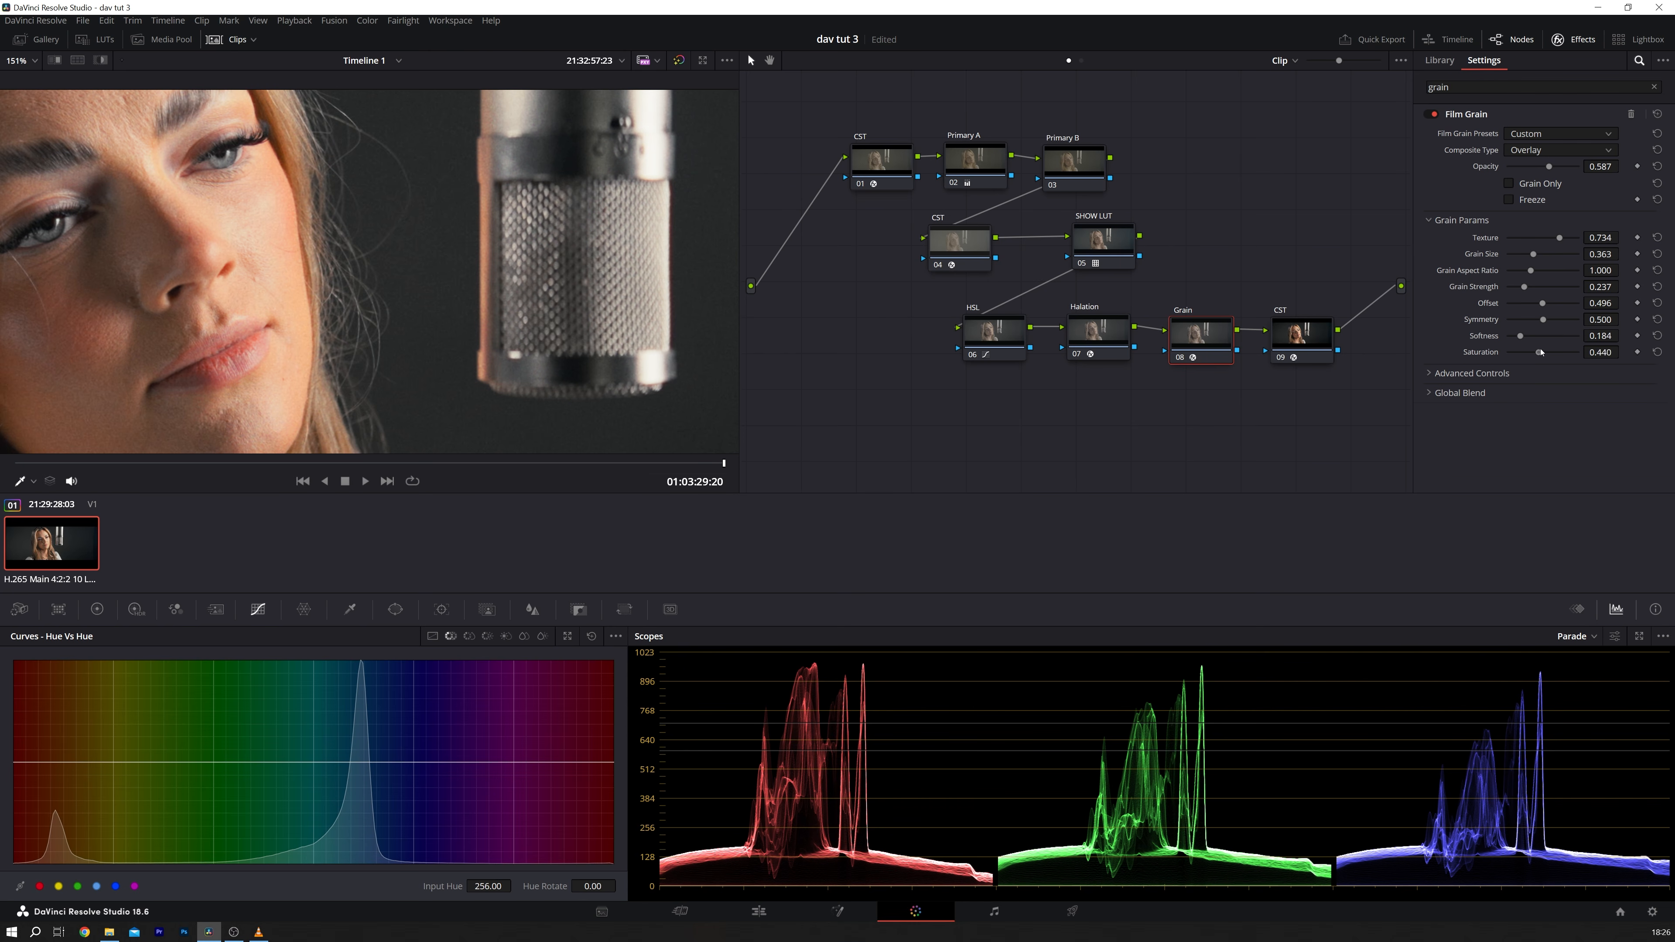
{"action": "left_click_drag", "start_coordinate": [1578, 351], "coordinate": [1530, 353]}
{"action": "key", "text": "shift+z"}
Step: Look over the Film Grain advanced controls and set the effect's global blend to 0.771
{"action": "left_click", "coordinate": [1431, 373]}
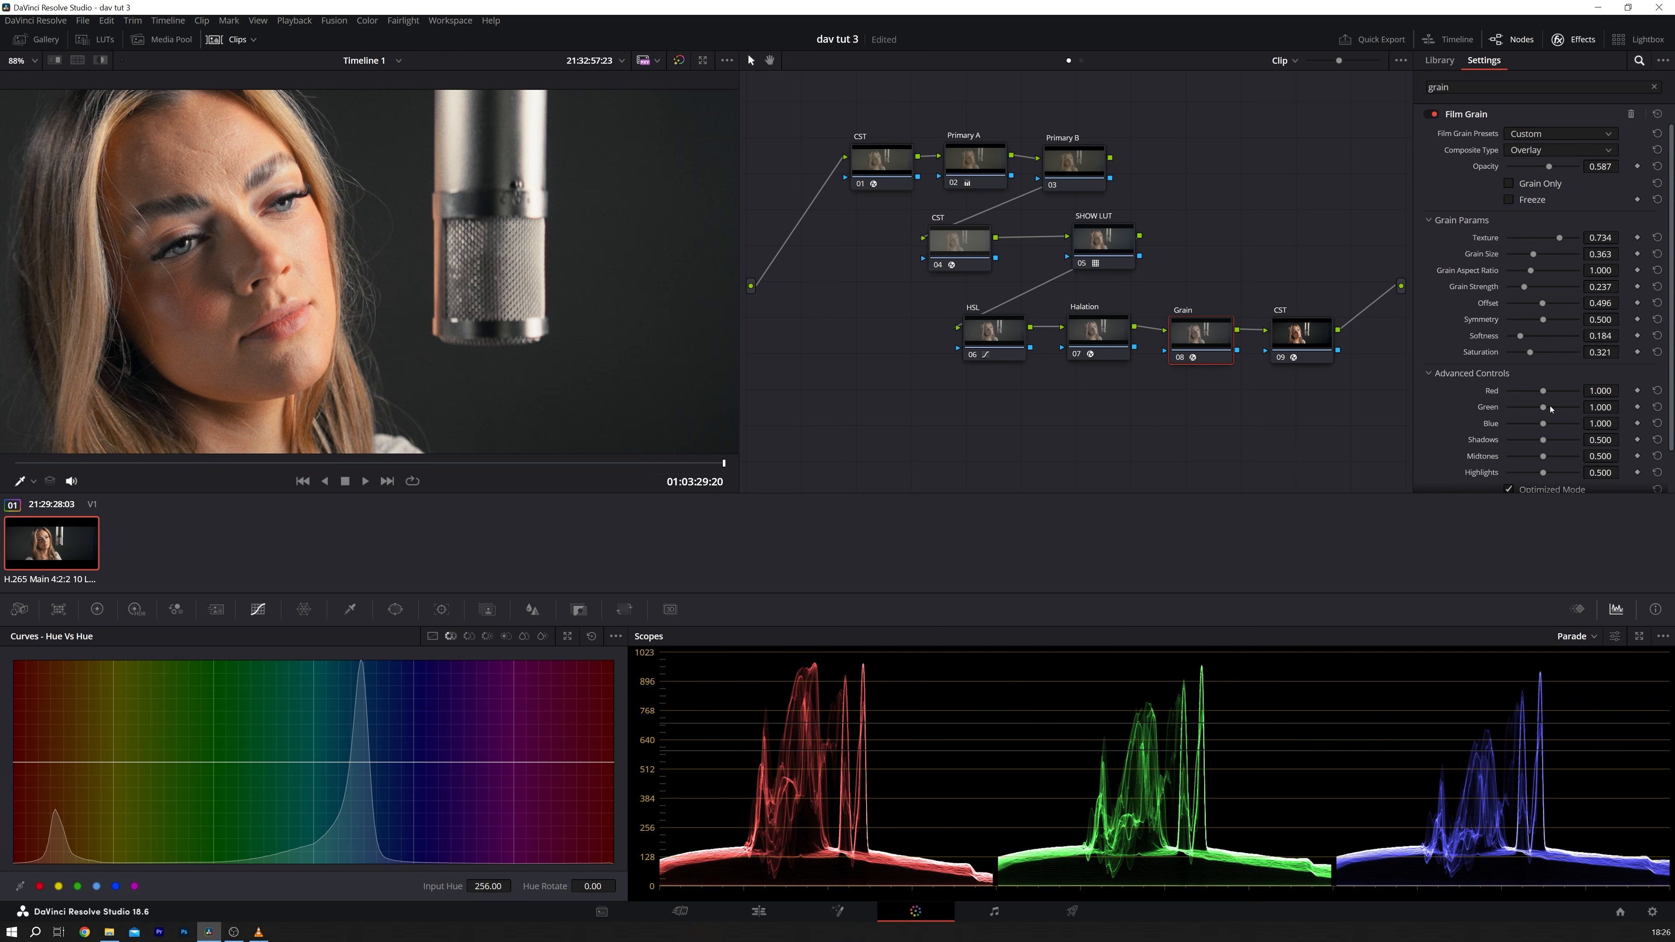
{"action": "scroll", "coordinate": [1551, 409], "scroll_direction": "down", "scroll_amount": 2}
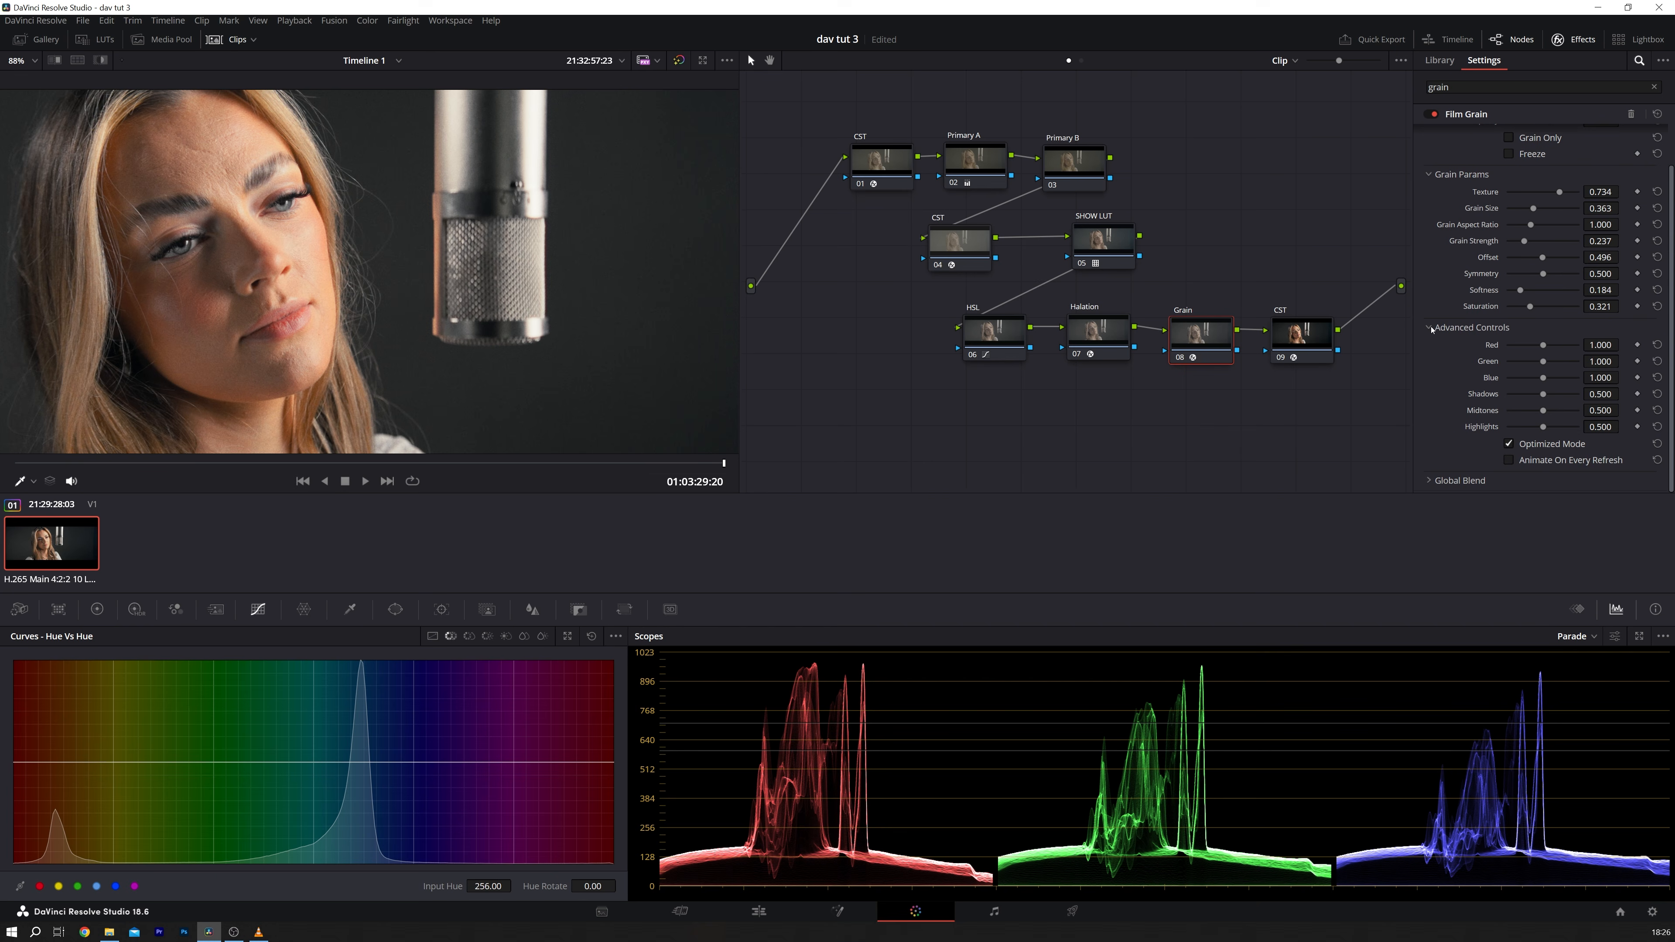
{"action": "left_click", "coordinate": [1429, 329]}
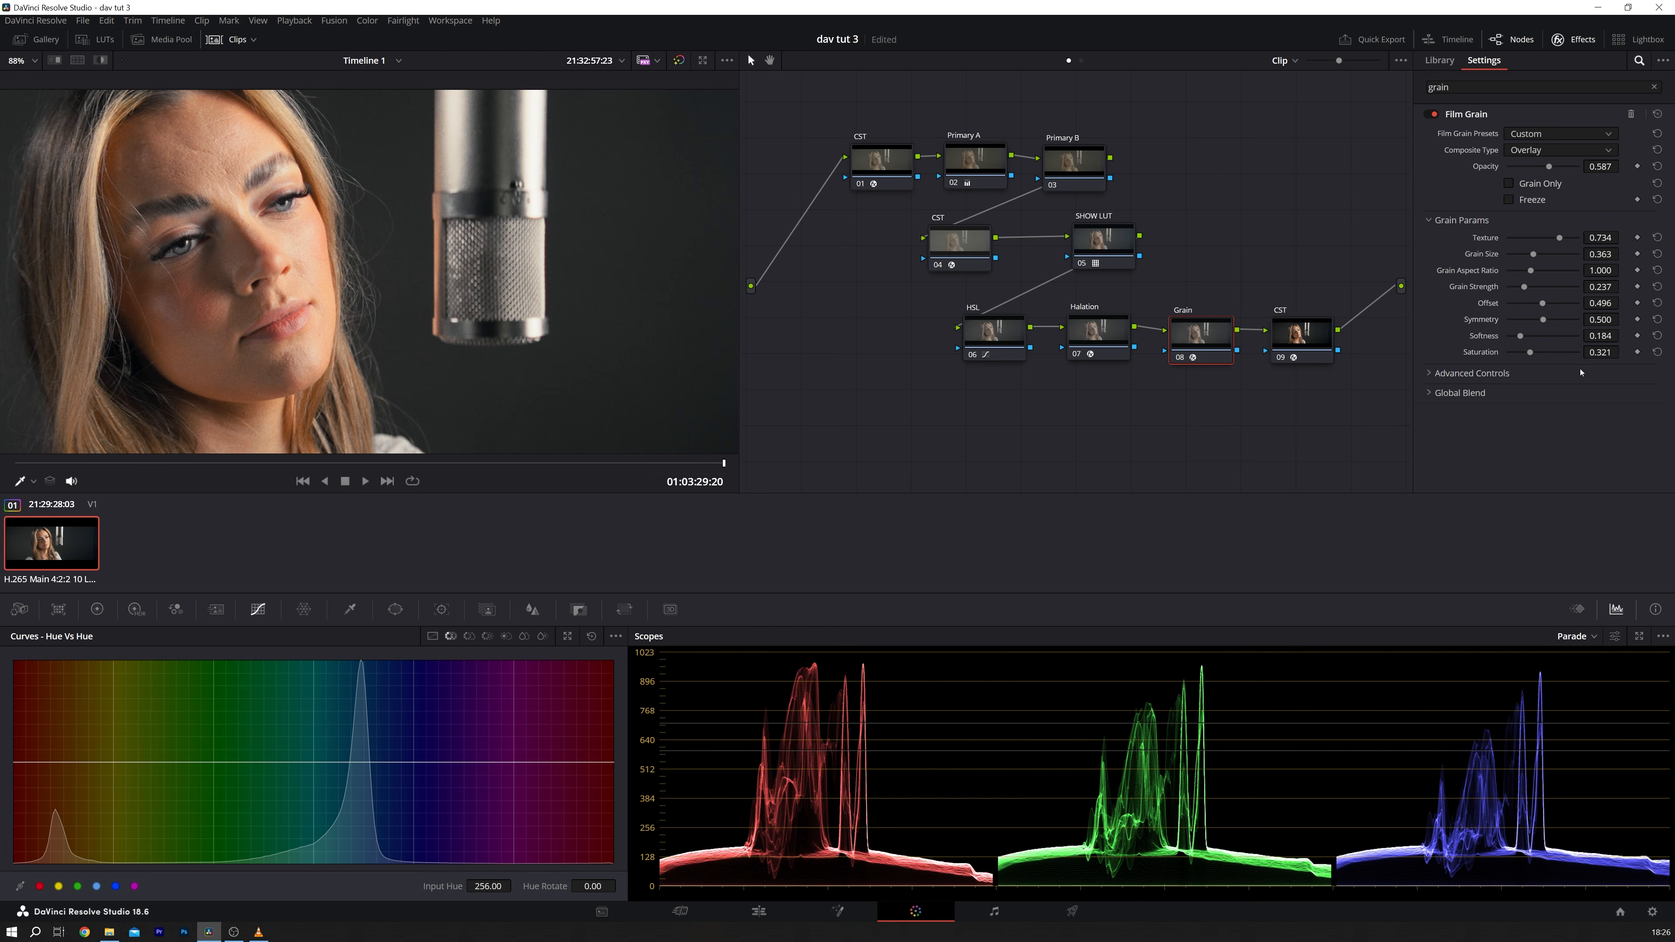
{"action": "left_click", "coordinate": [1429, 394]}
{"action": "left_click_drag", "start_coordinate": [1580, 413], "coordinate": [1561, 414]}
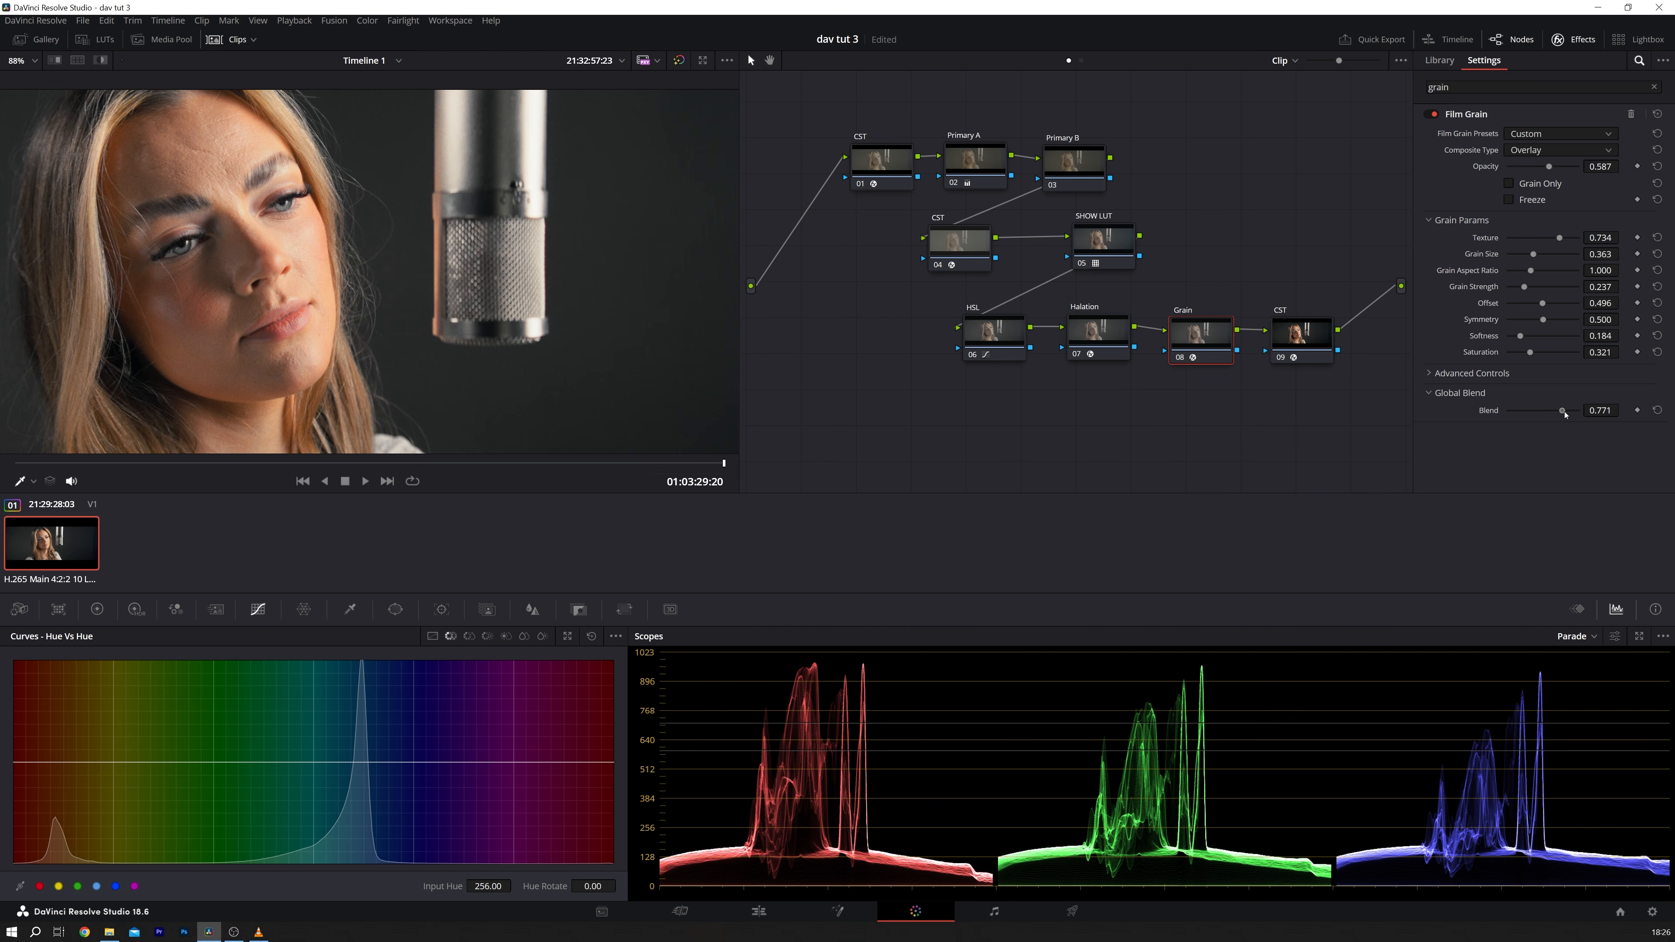
{"action": "scroll", "coordinate": [198, 215], "scroll_direction": "up", "scroll_amount": 5}
{"action": "scroll", "coordinate": [204, 215], "scroll_direction": "down", "scroll_amount": 10}
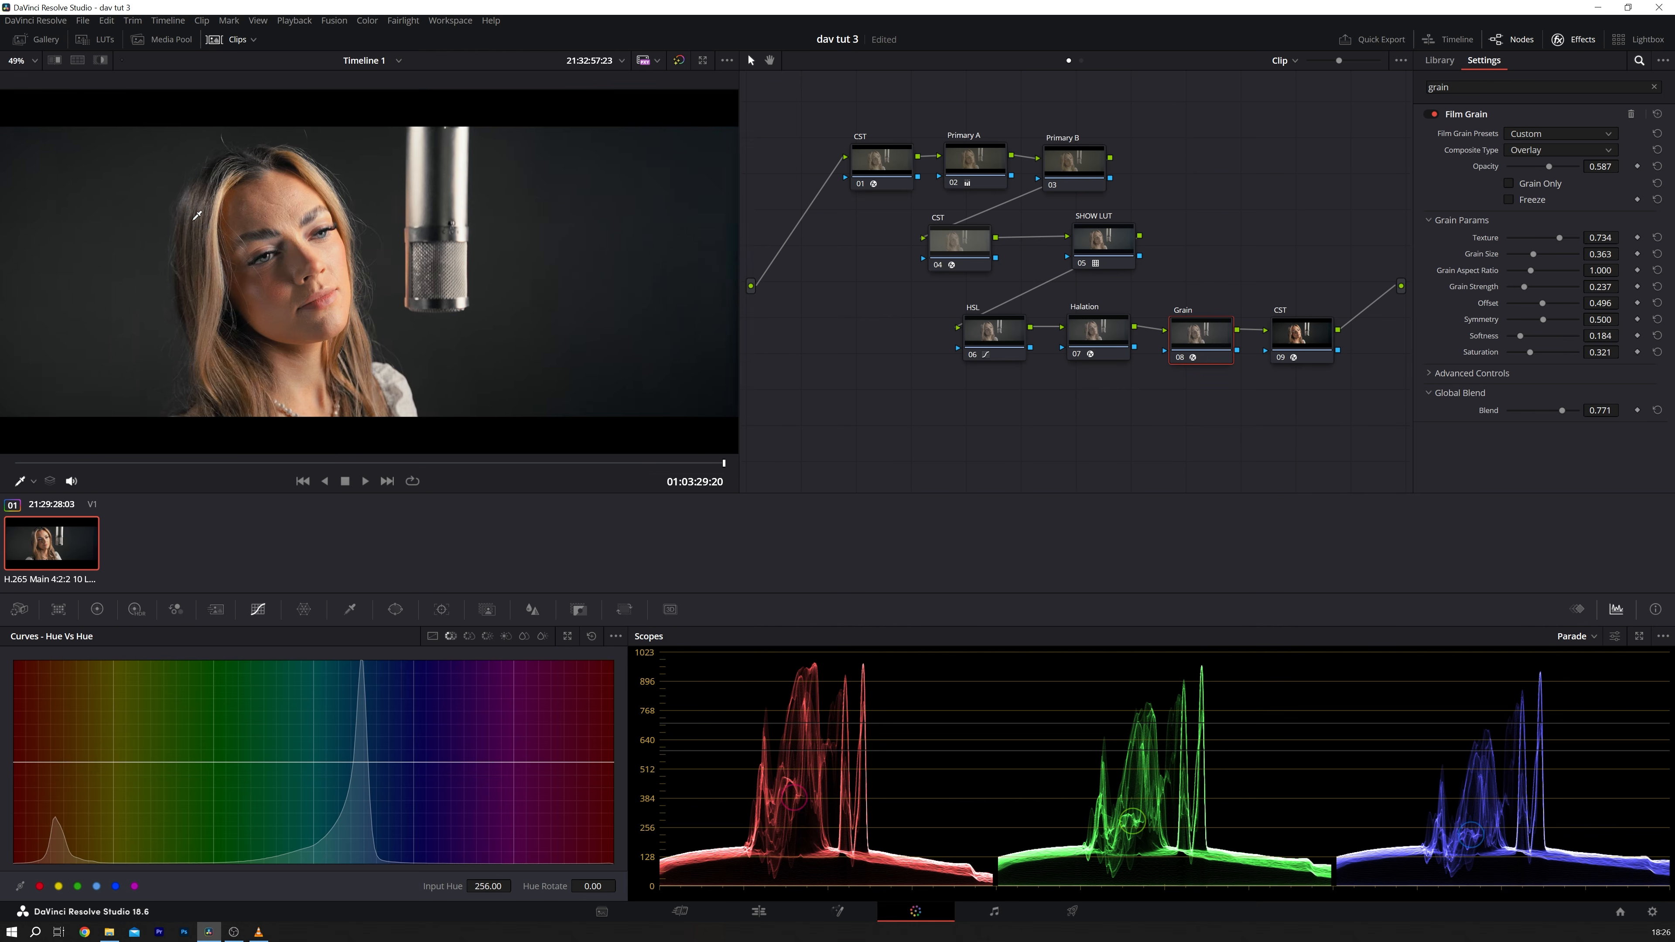
{"action": "scroll", "coordinate": [204, 214], "scroll_direction": "up", "scroll_amount": 1}
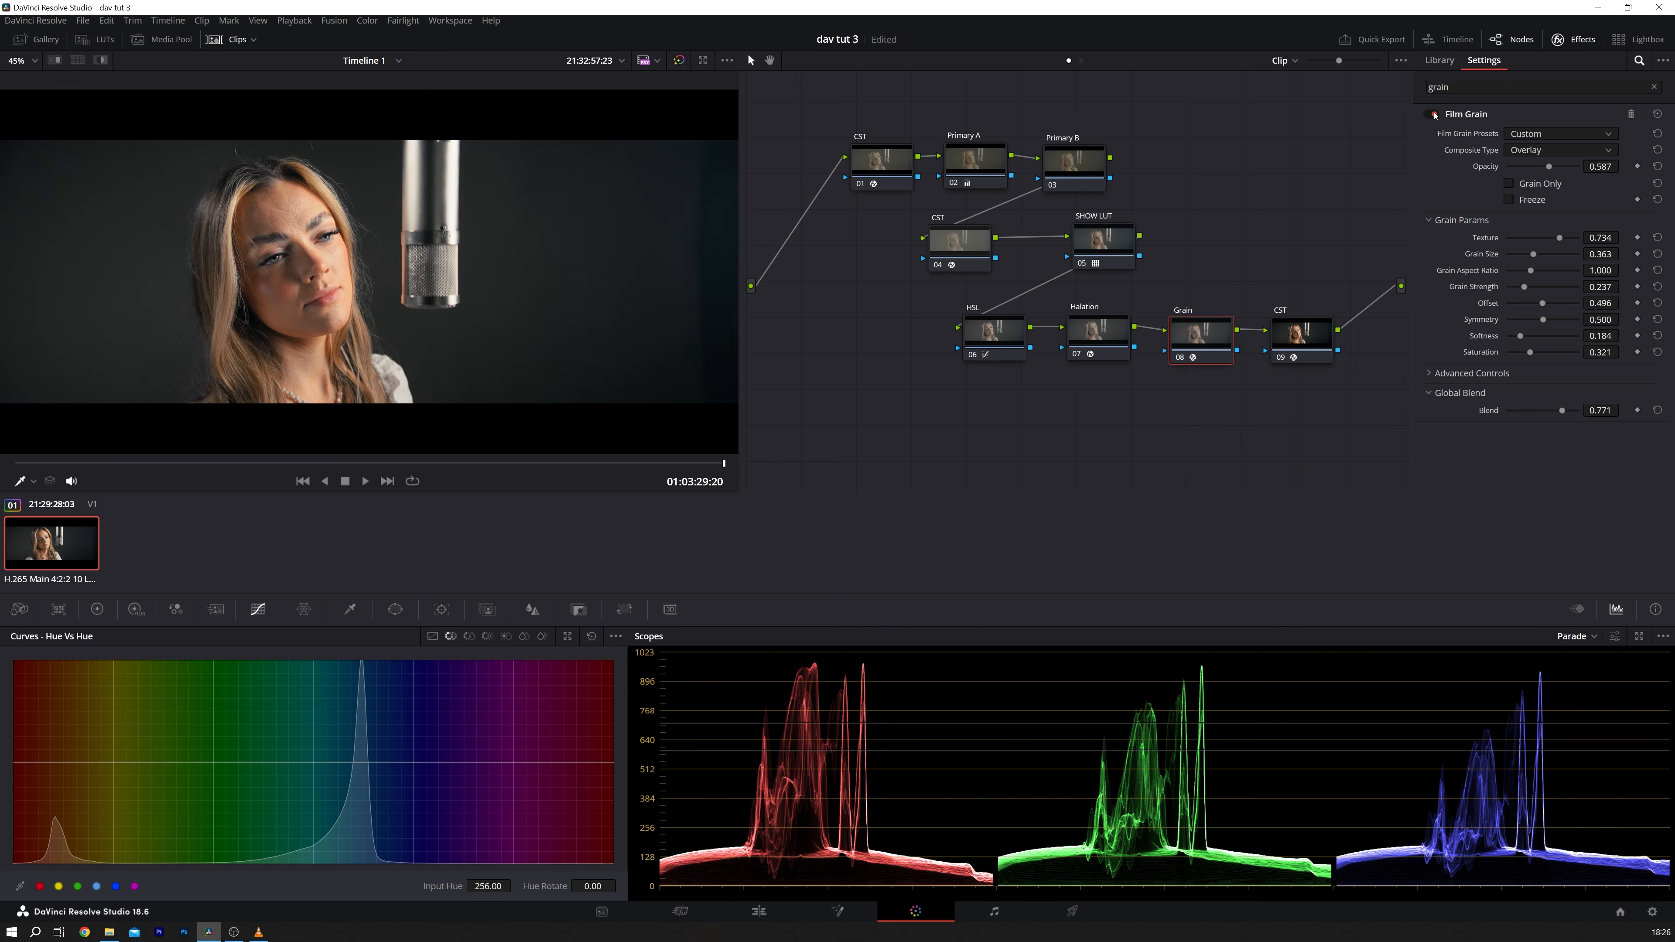
Step: Toggle the Film Grain effect off and on to compare the image with and without grain
{"action": "left_click", "coordinate": [1433, 115]}
{"action": "left_click", "coordinate": [1432, 115]}
{"action": "left_click", "coordinate": [1433, 115]}
{"action": "left_click", "coordinate": [1432, 114]}
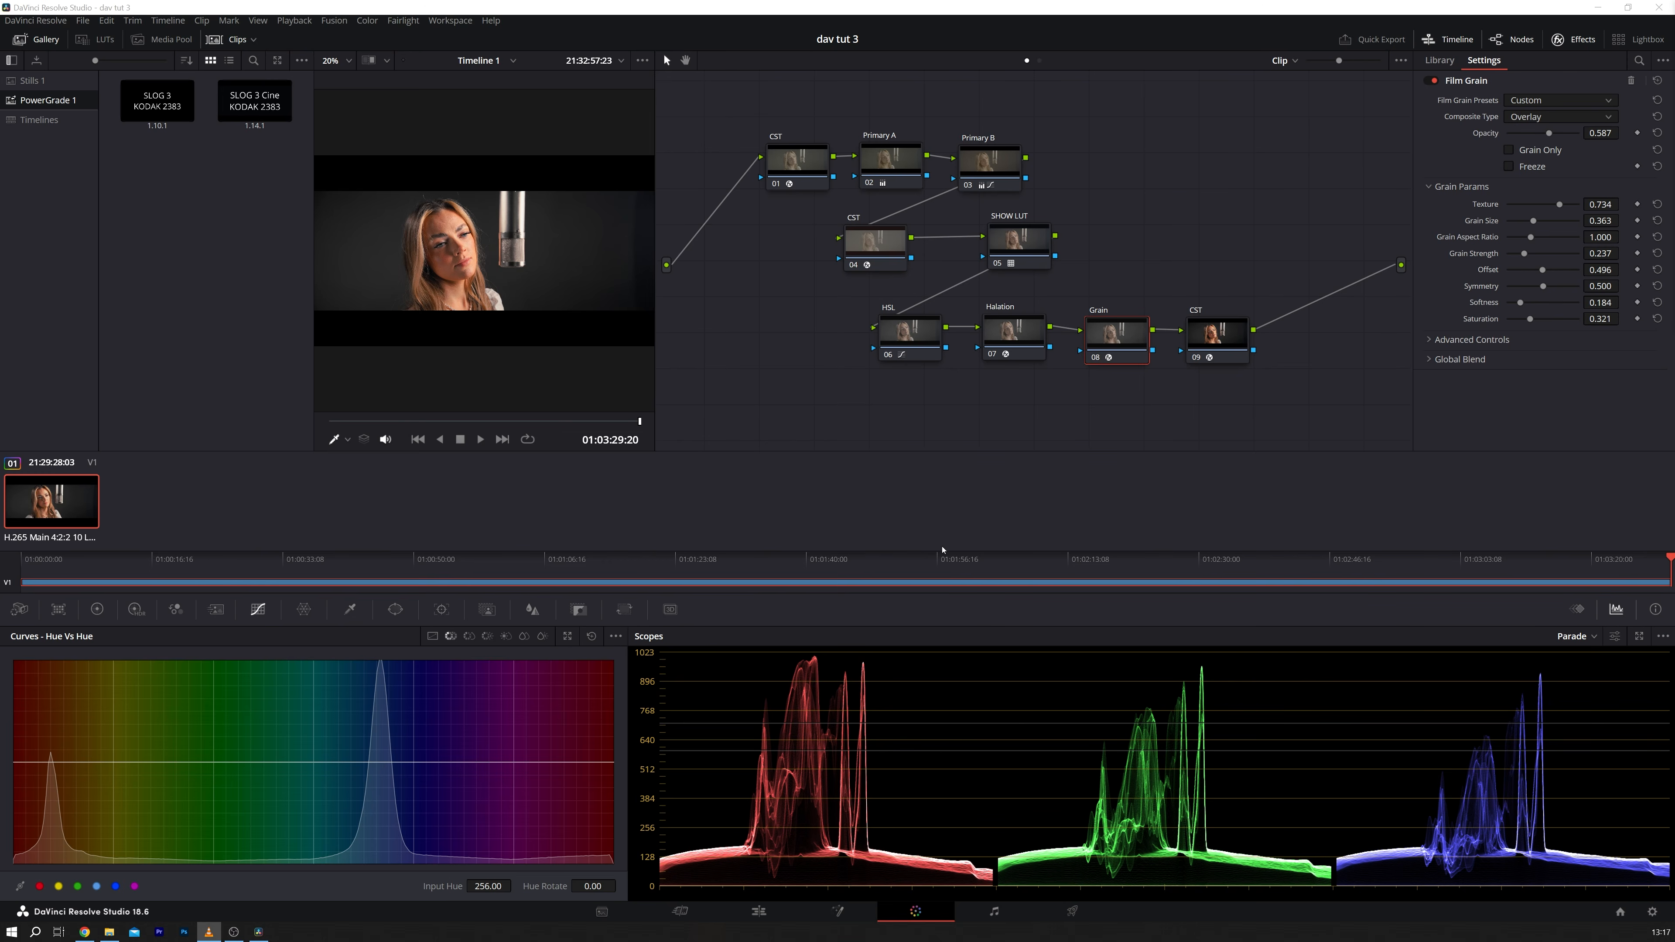
{"action": "left_click", "coordinate": [885, 184]}
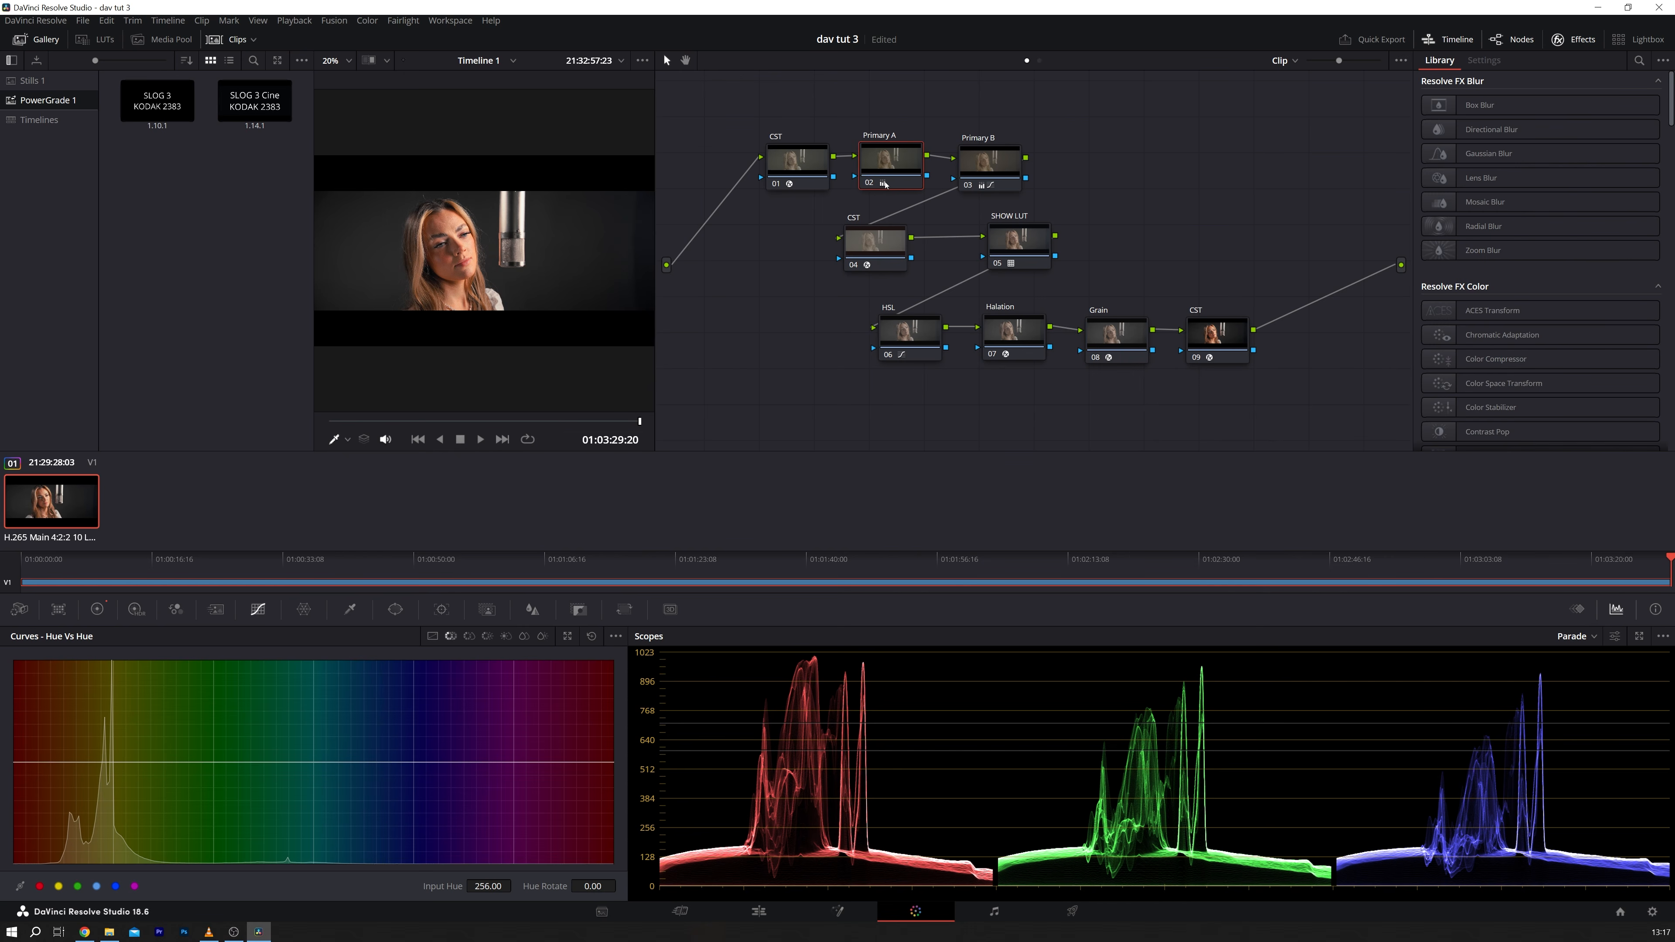
{"action": "right_click", "coordinate": [886, 184]}
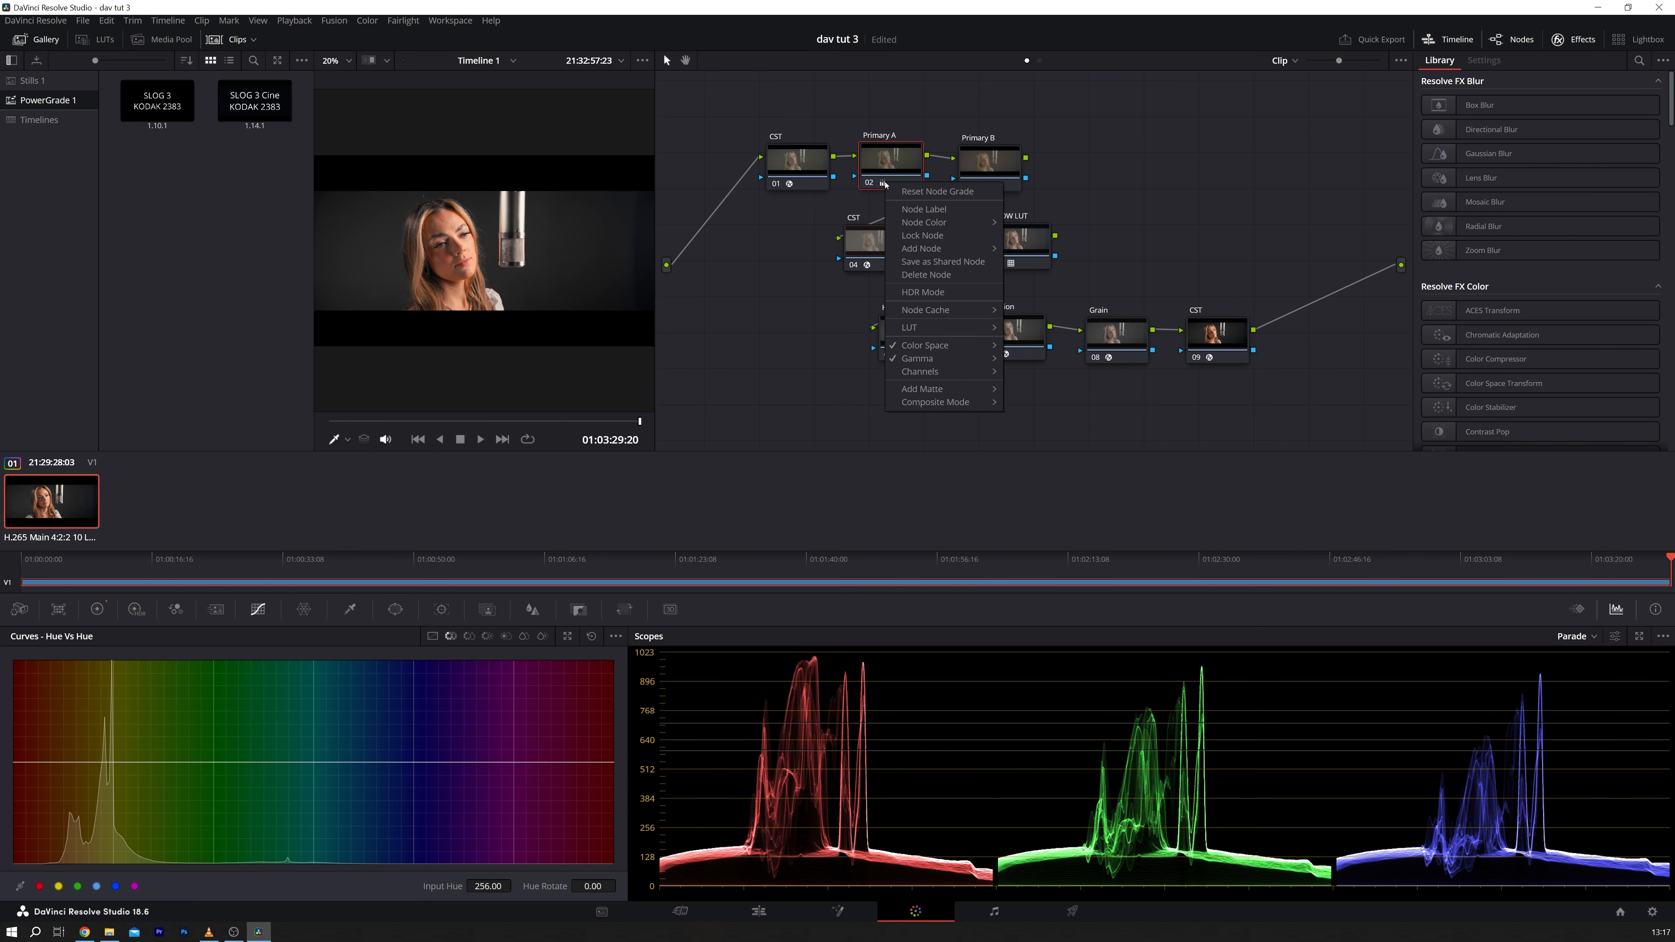
{"action": "left_click", "coordinate": [879, 185]}
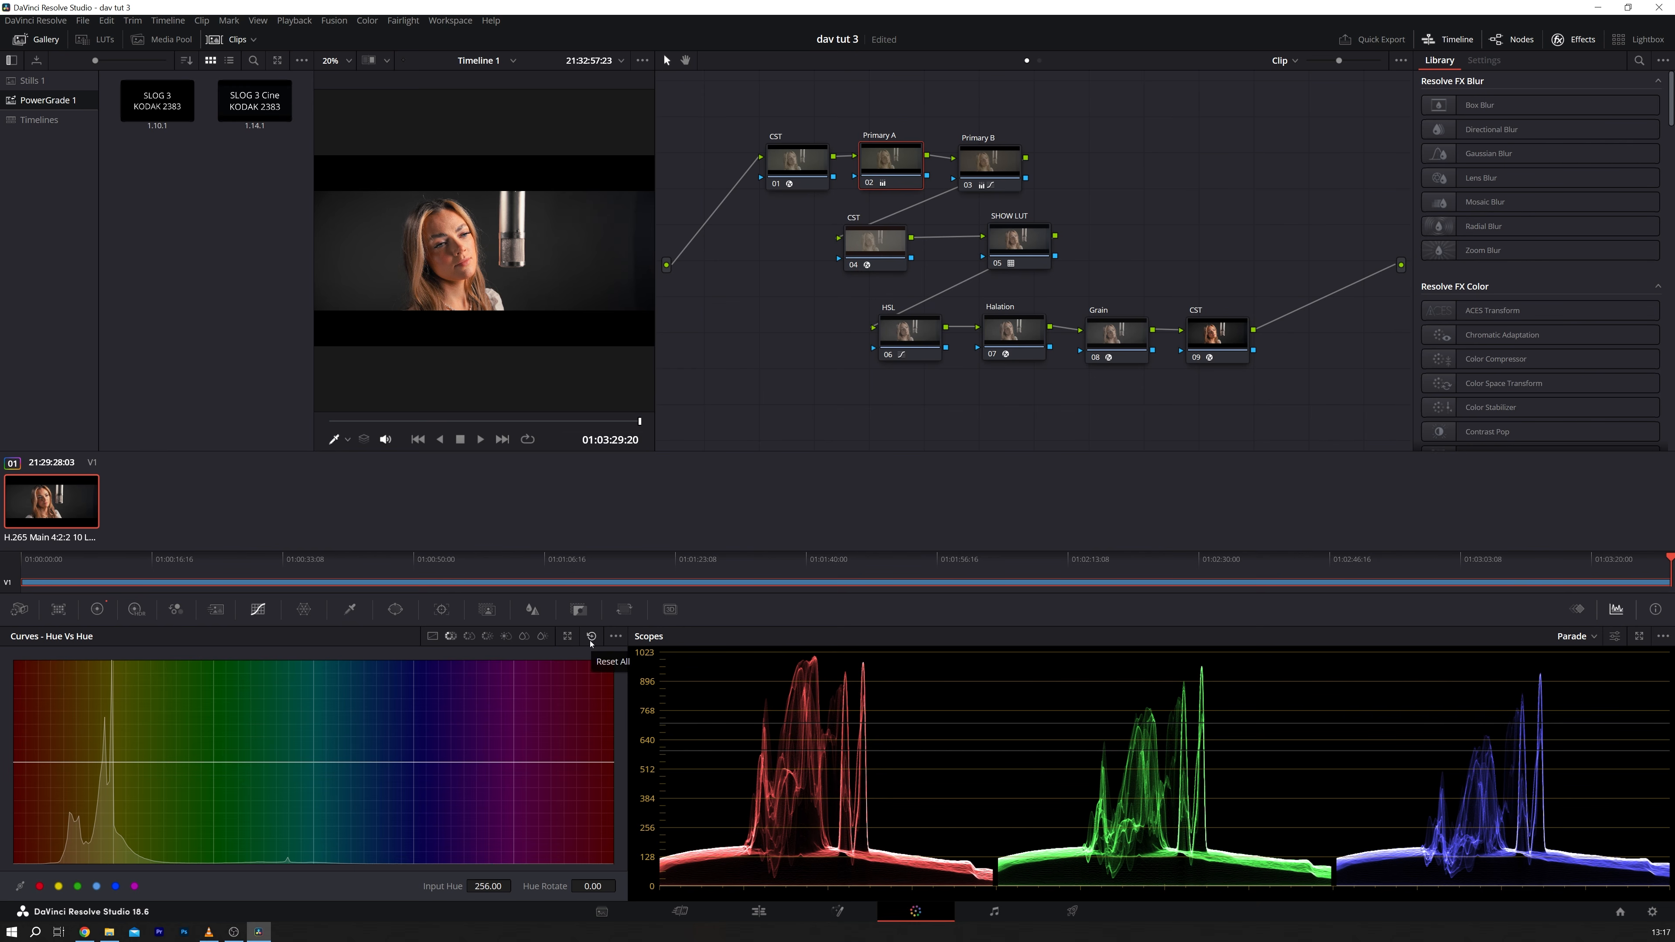
{"action": "left_click", "coordinate": [986, 187]}
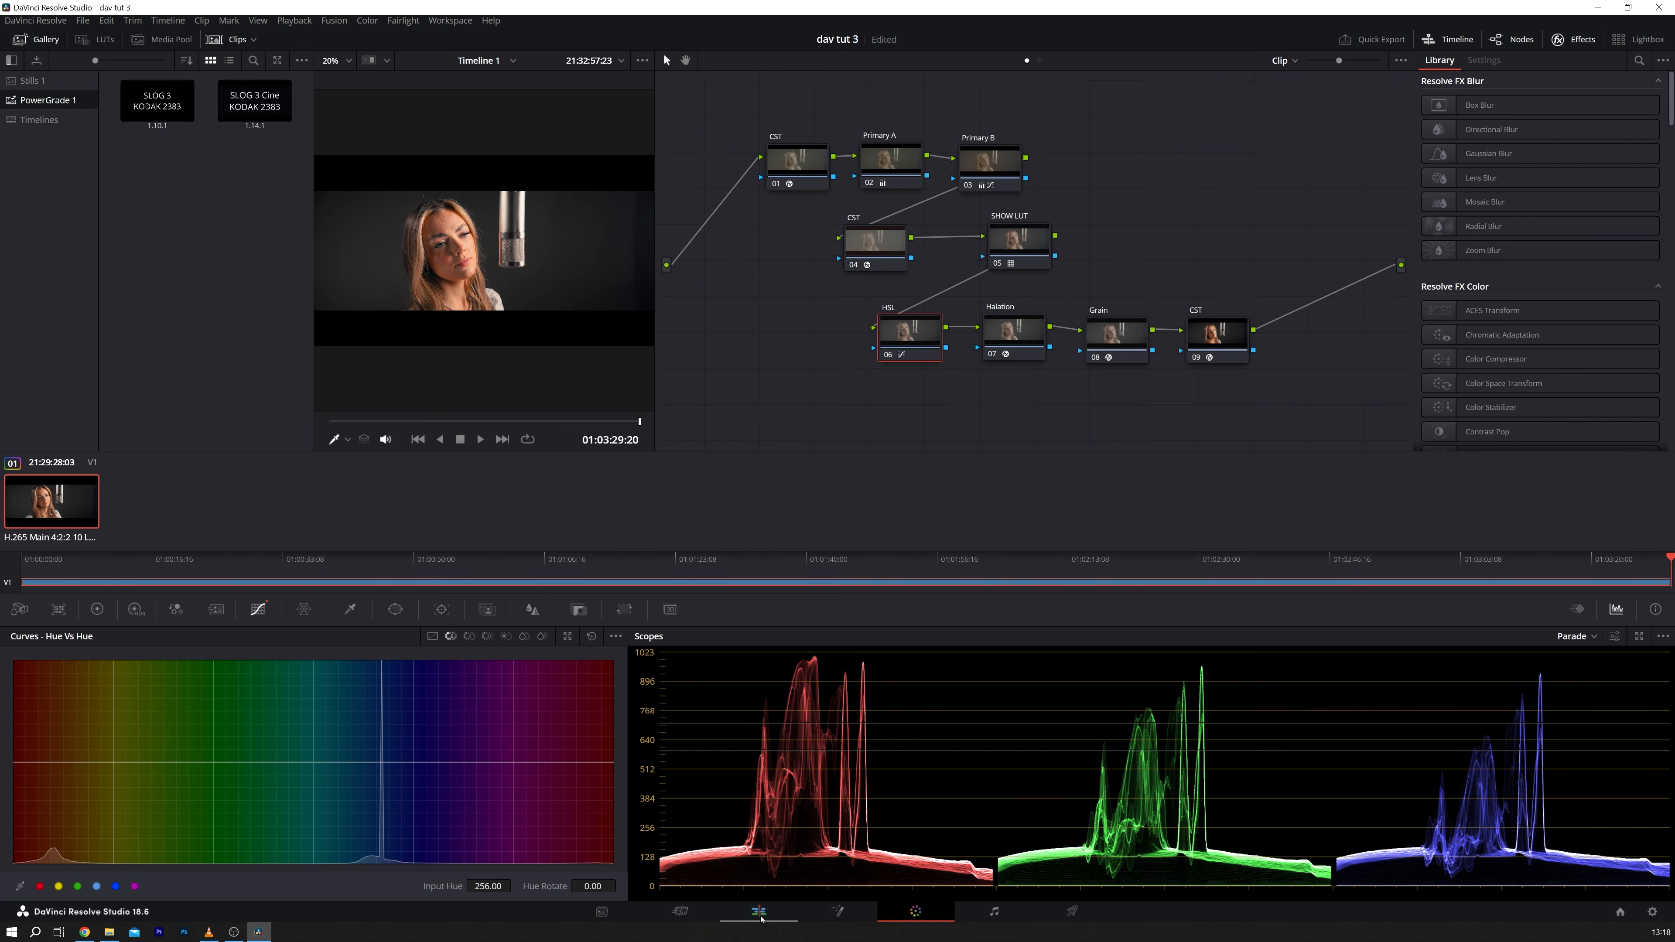
Step: On the Edit page, add a Text title on Video 1 after the clip, reading "Slog 3 to Kodak 2383"
{"action": "left_click", "coordinate": [759, 911]}
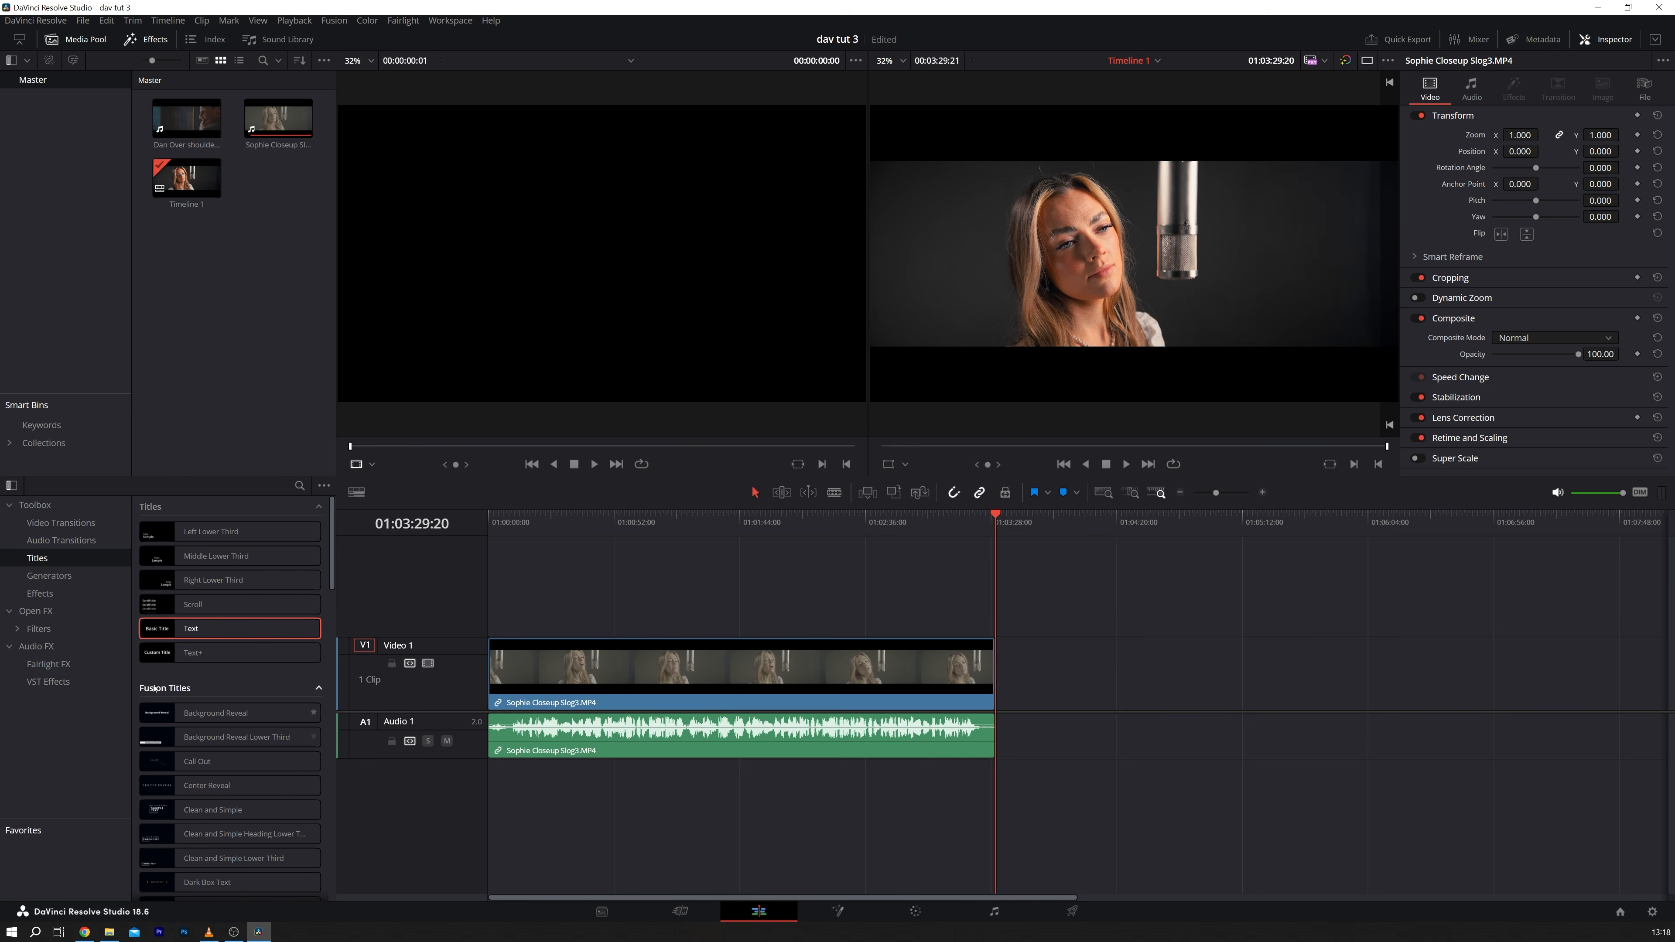
{"action": "left_click_drag", "start_coordinate": [199, 629], "coordinate": [1079, 703]}
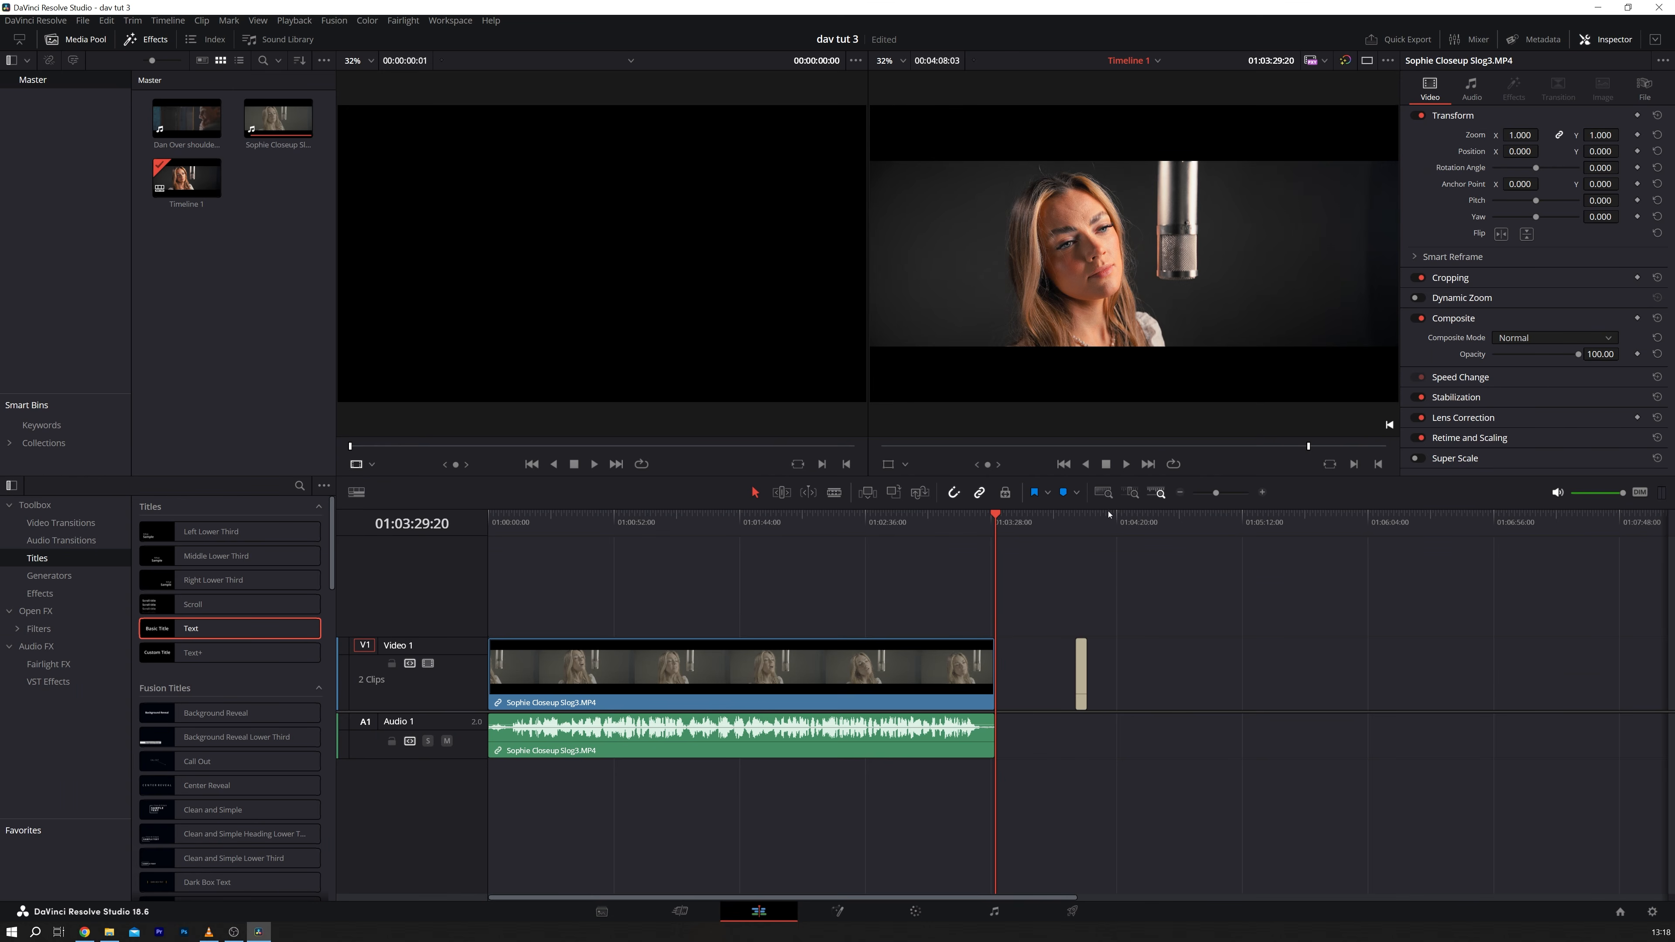
{"action": "left_click", "coordinate": [1081, 686]}
{"action": "left_click_drag", "start_coordinate": [1472, 170], "coordinate": [1398, 167]}
{"action": "type", "text": "Slog 3 to Kodak 2383"}
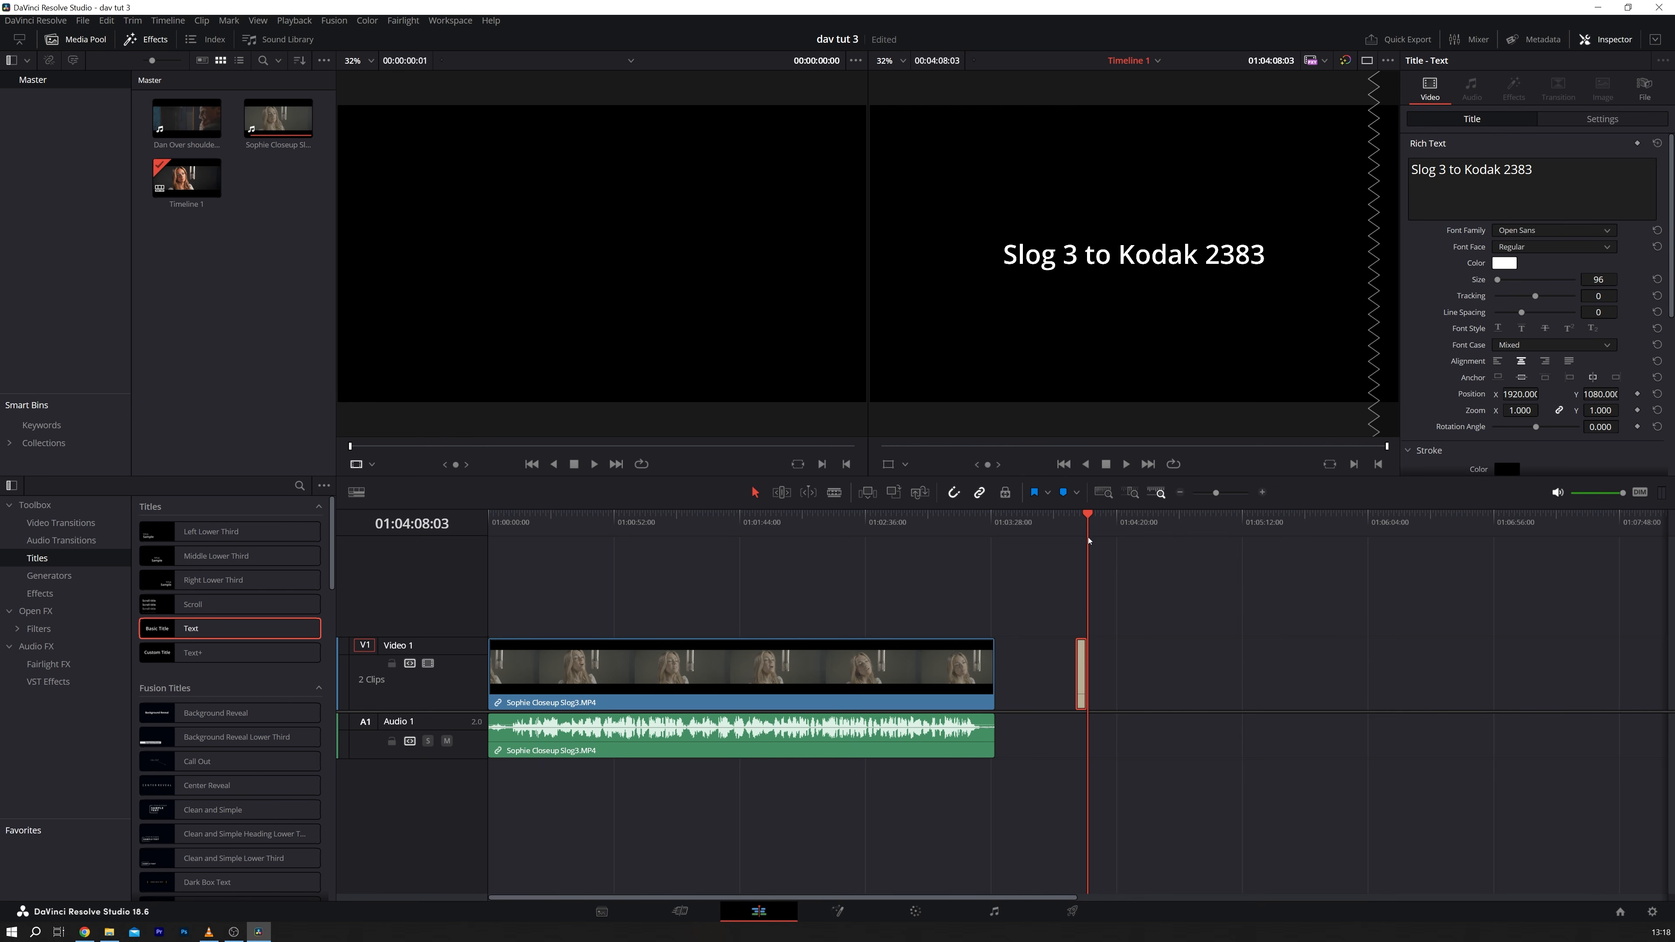
Step: Back on the Color page, grab a still of the title frame into the PowerGrade 1 album
{"action": "key", "text": "shift+6"}
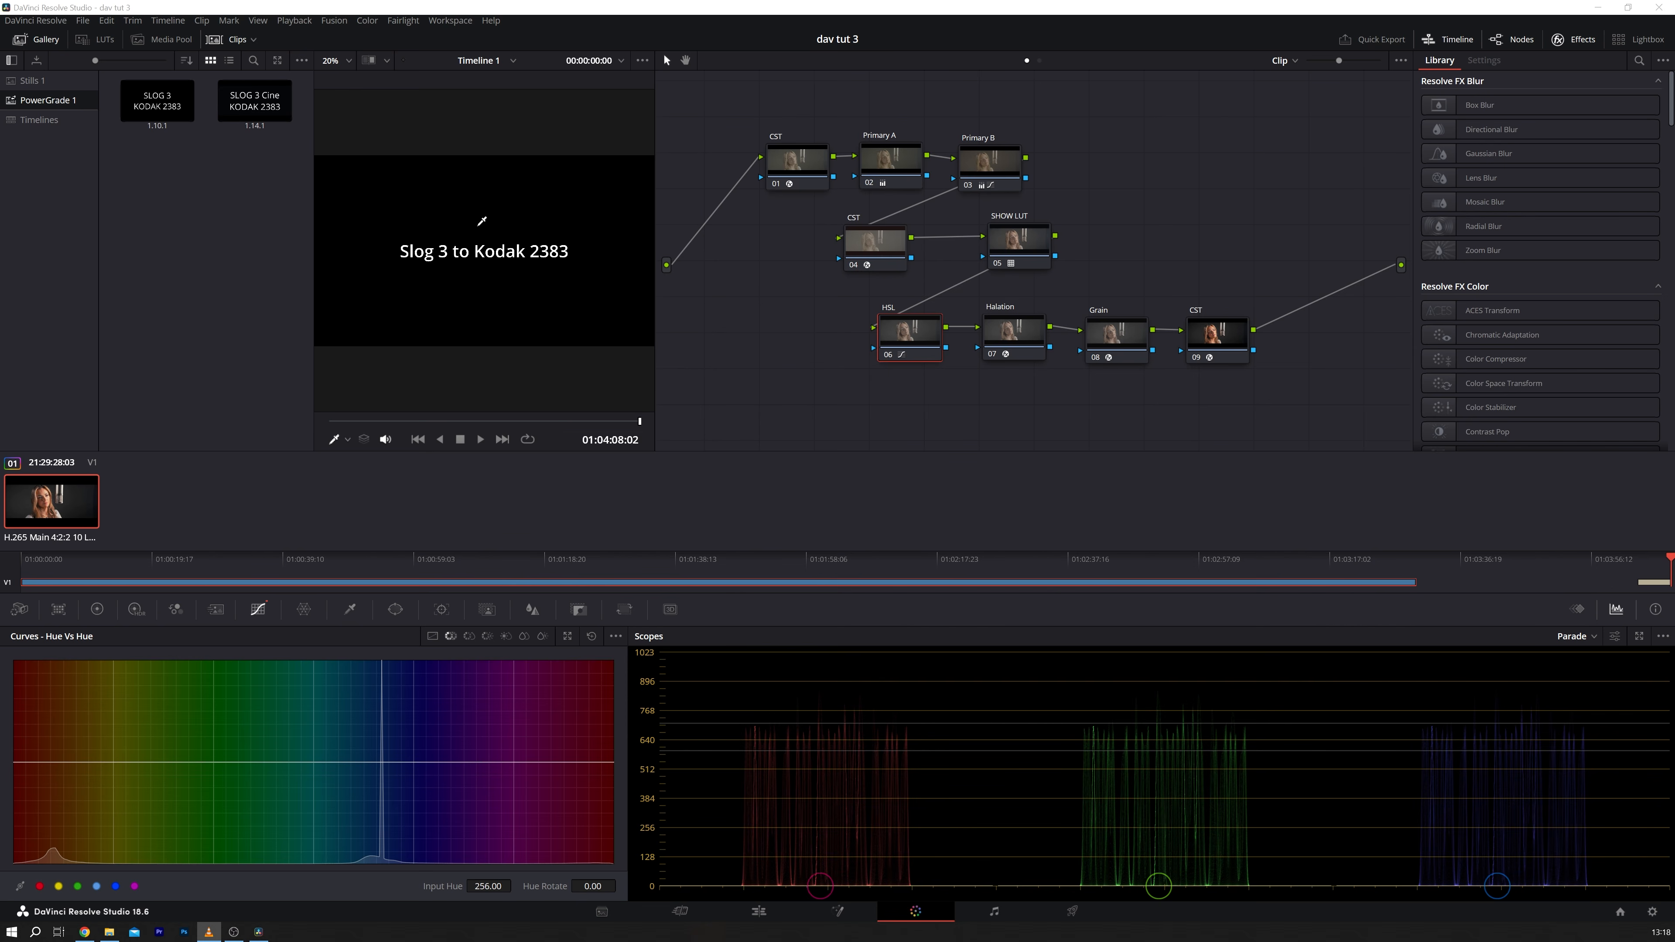
{"action": "right_click", "coordinate": [478, 229]}
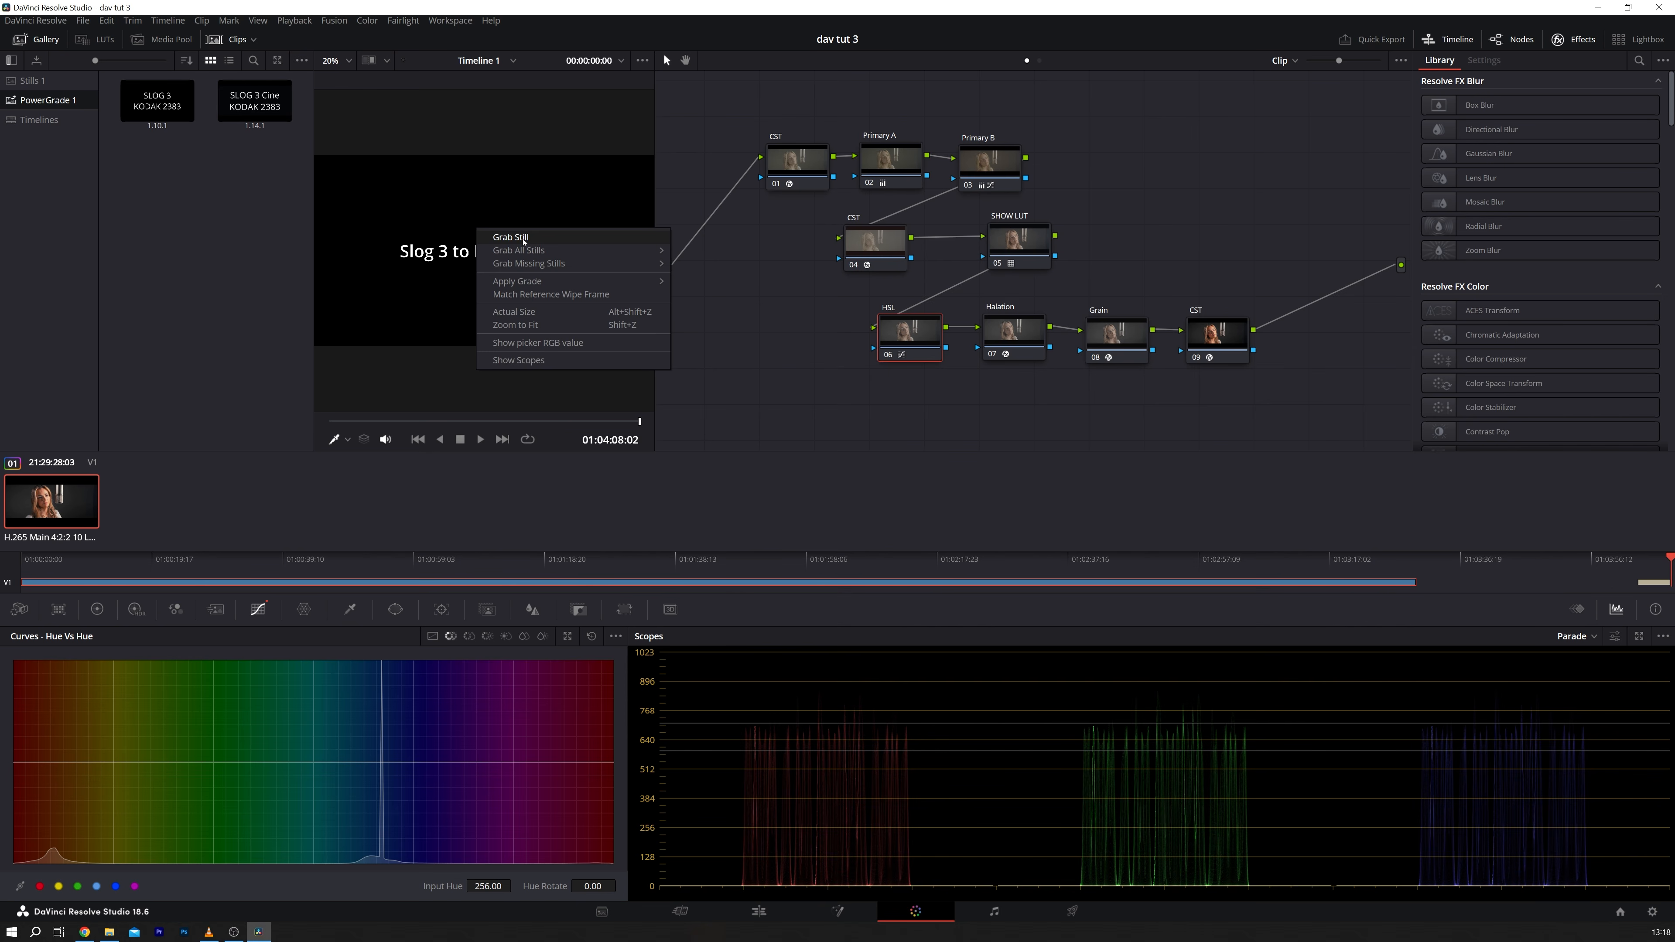
{"action": "left_click", "coordinate": [524, 239]}
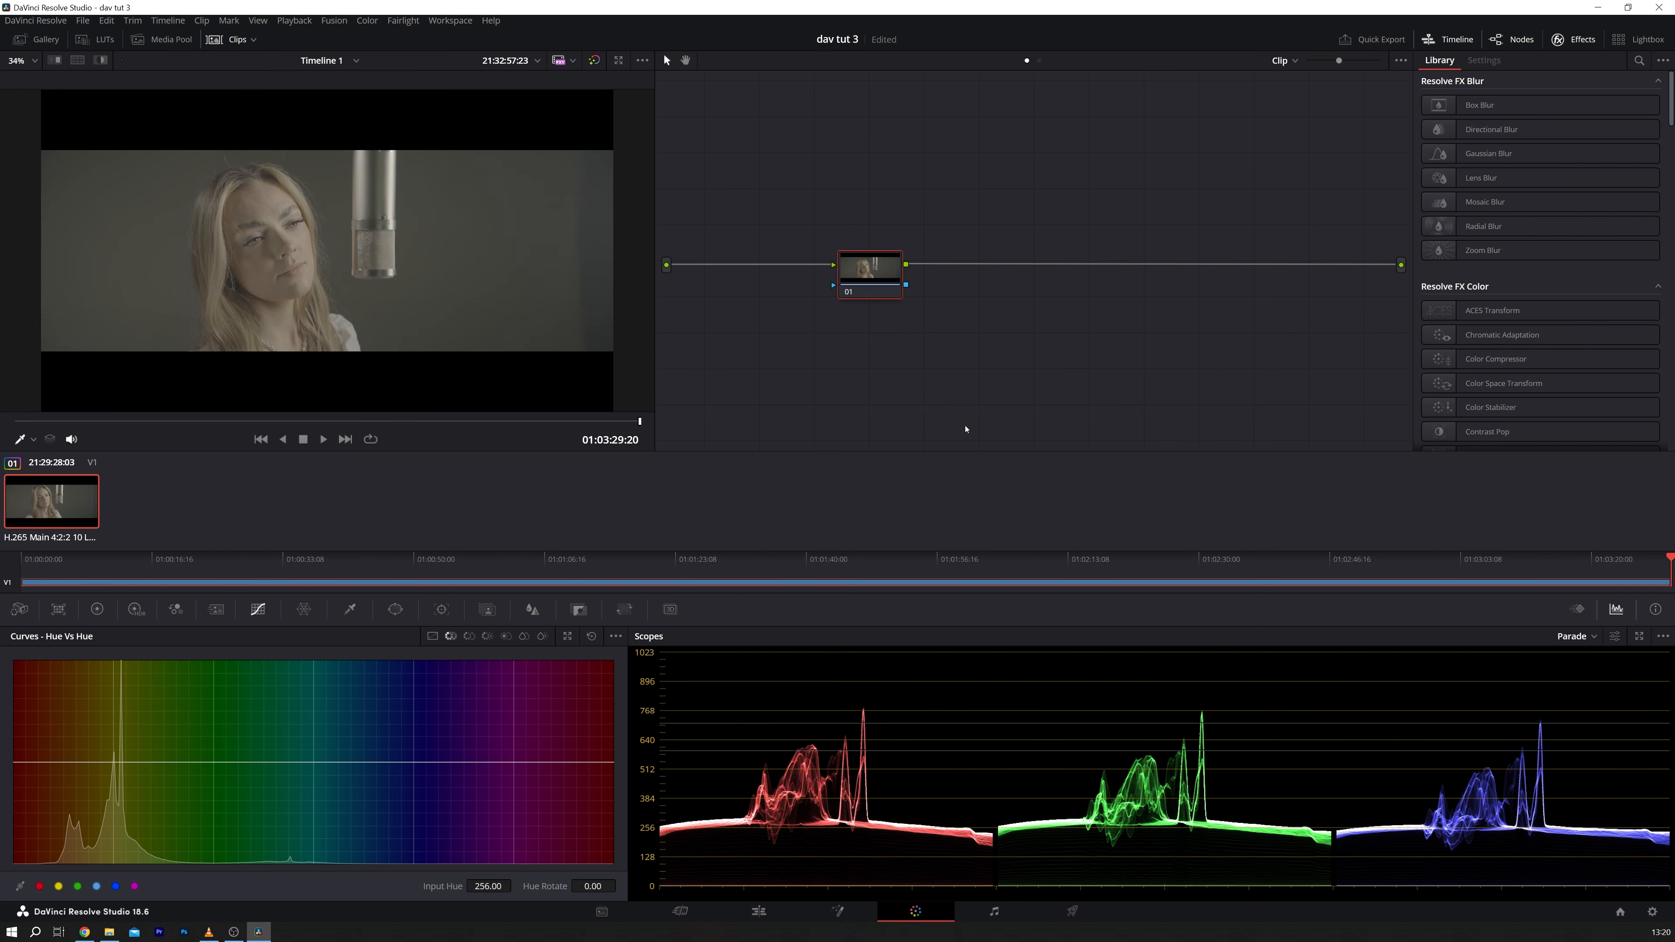
Step: Apply the new "Slog 3 to Kodak 2383" PowerGrade to the ungraded clip, adding its node tree after node 01
{"action": "left_click", "coordinate": [37, 43]}
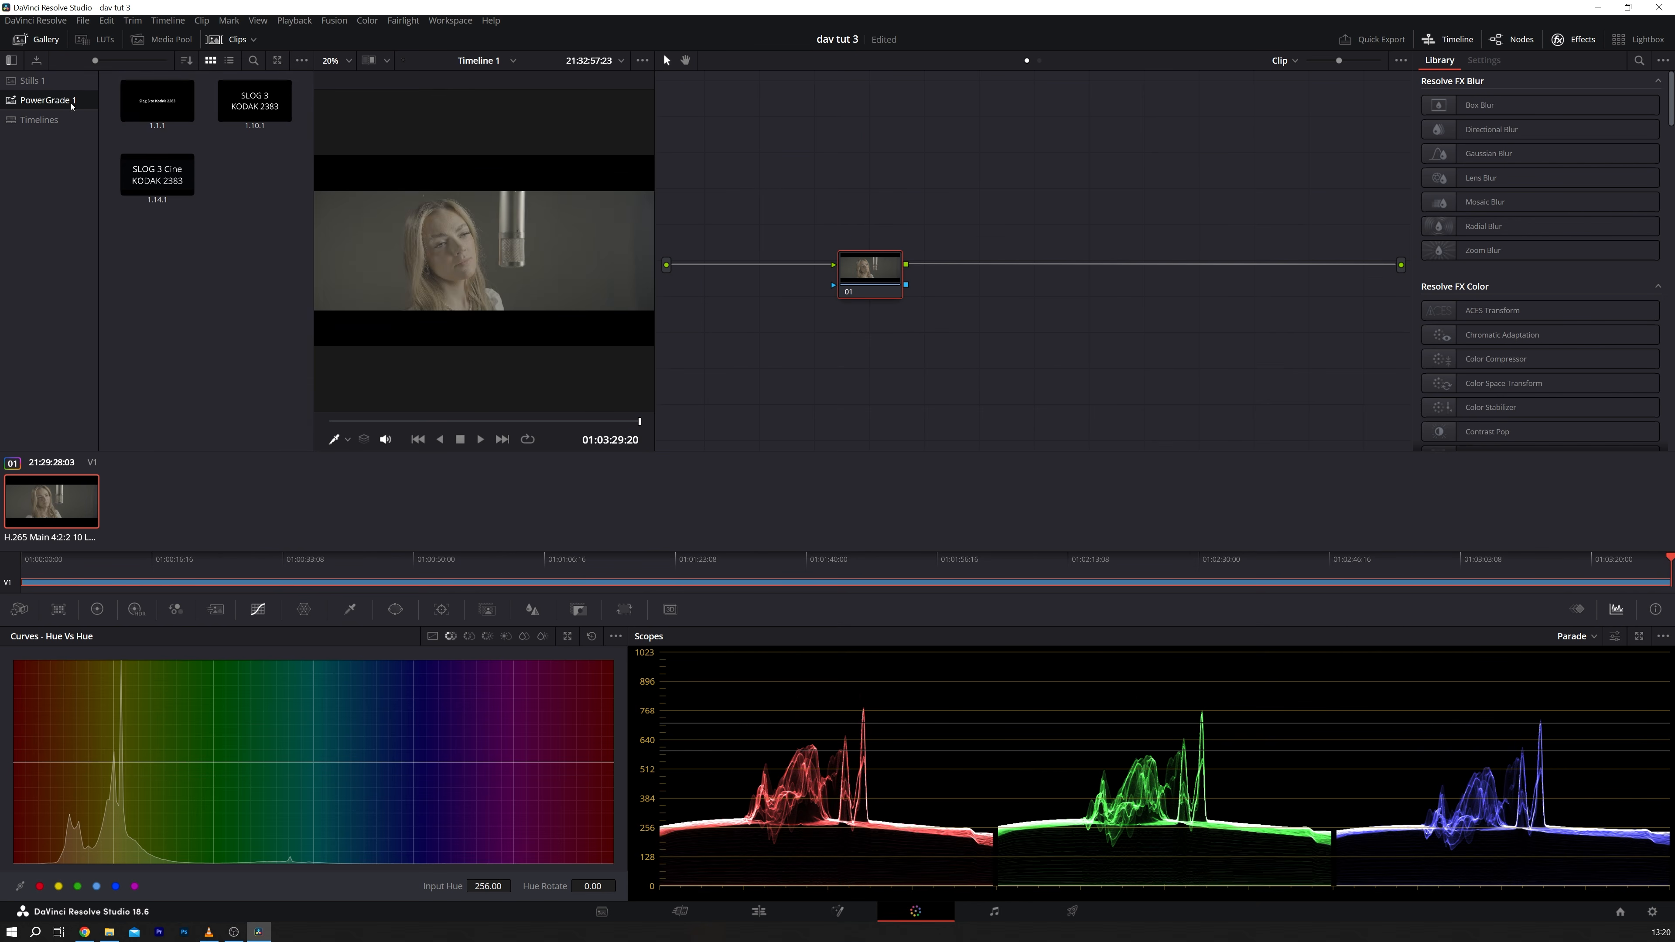
{"action": "double_click", "coordinate": [159, 103]}
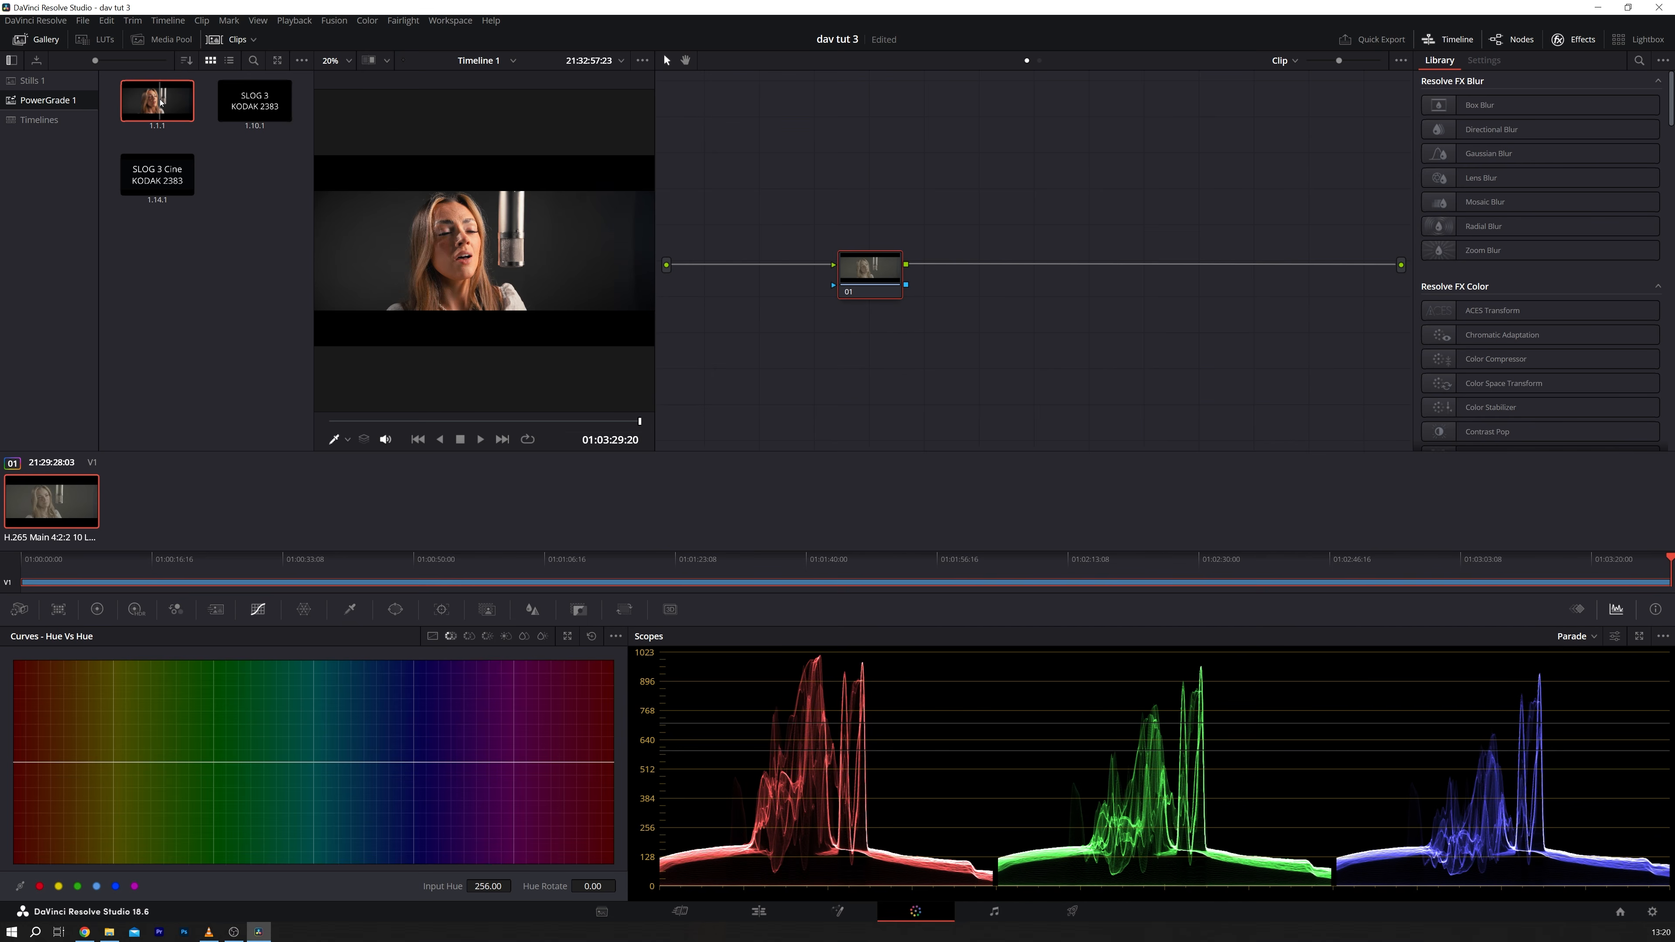
{"action": "left_click_drag", "start_coordinate": [882, 282], "coordinate": [879, 151]}
{"action": "left_click", "coordinate": [1006, 233]}
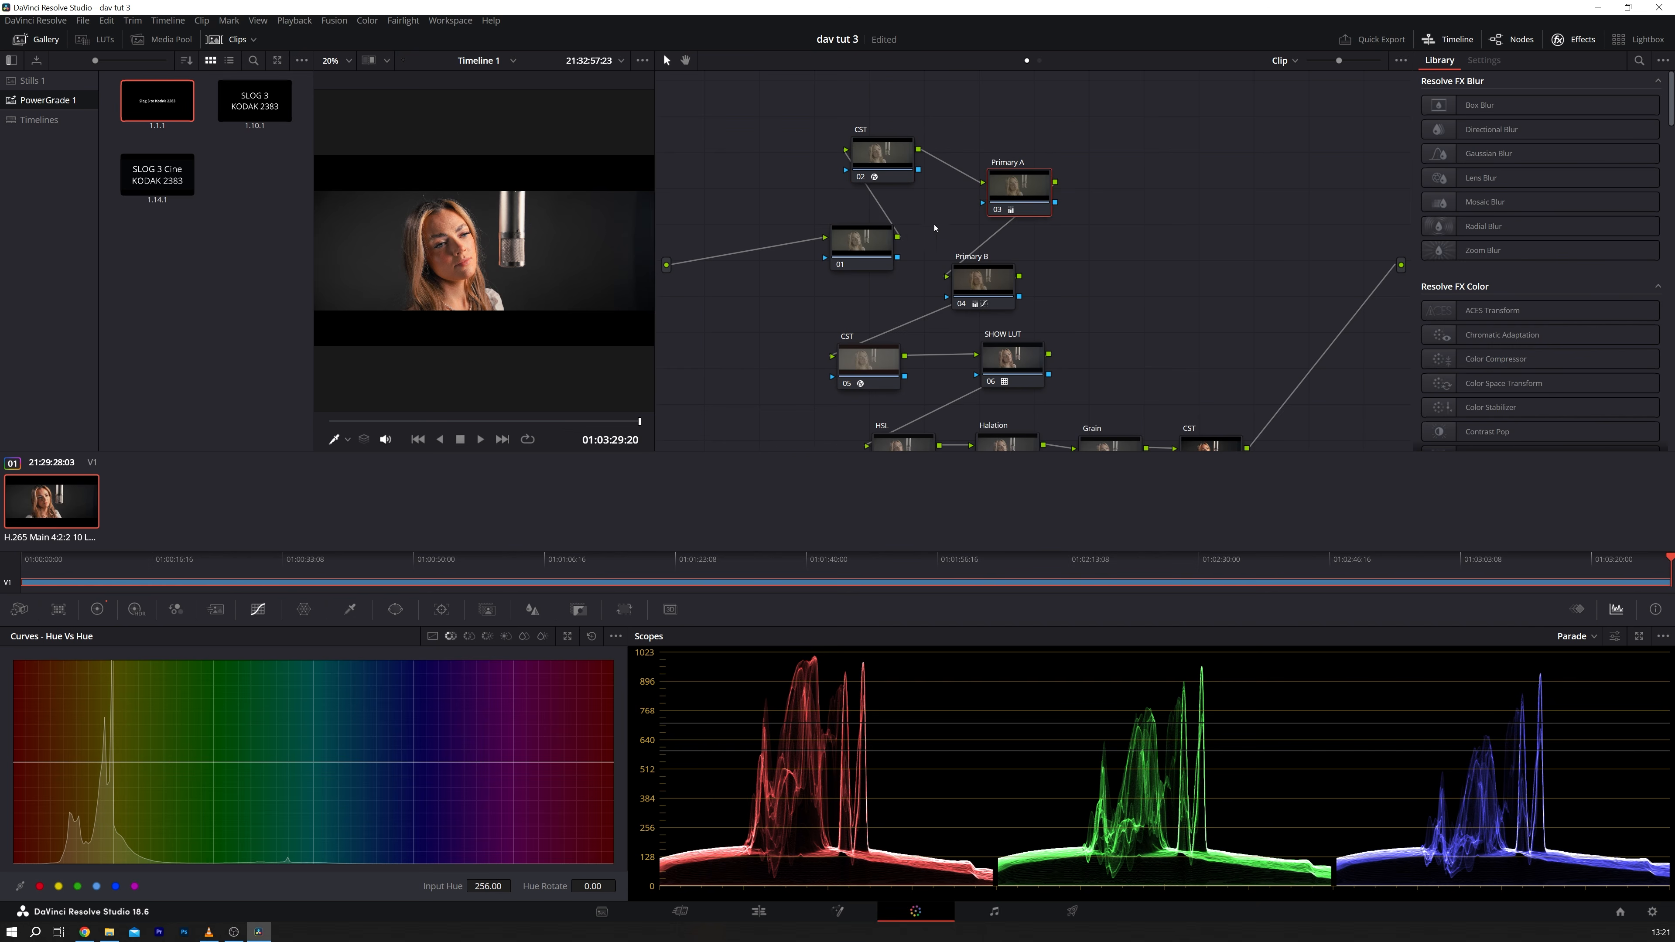